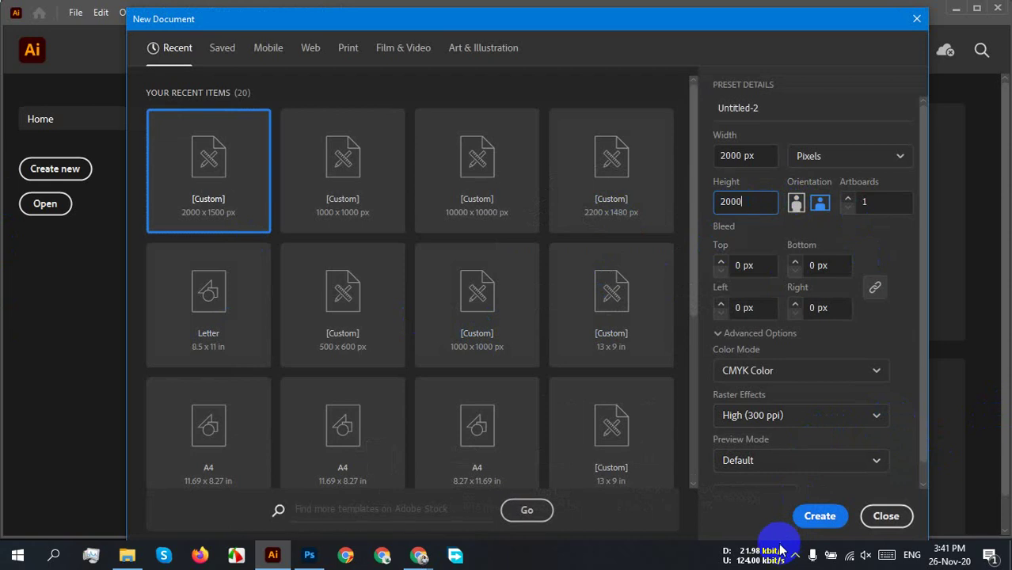
Step: Create a 2000 x 2000 px document in CMYK Color with 300 ppi raster effects
mouse_move(779, 558)
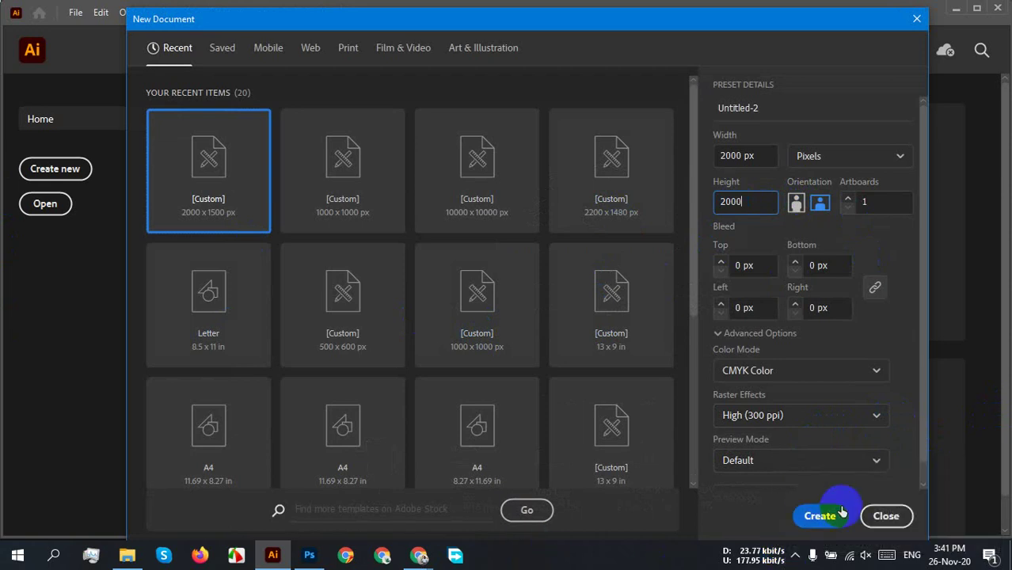
left_click(820, 516)
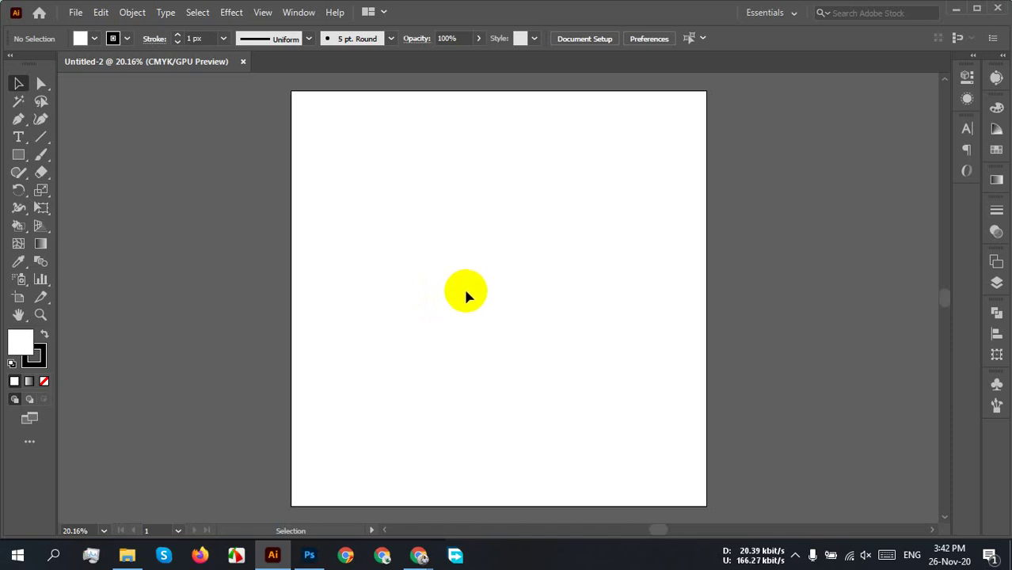
Step: Draw a horizontal and a vertical line crossing near the artboard's middle, both extending beyond its edges
left_click(41, 137)
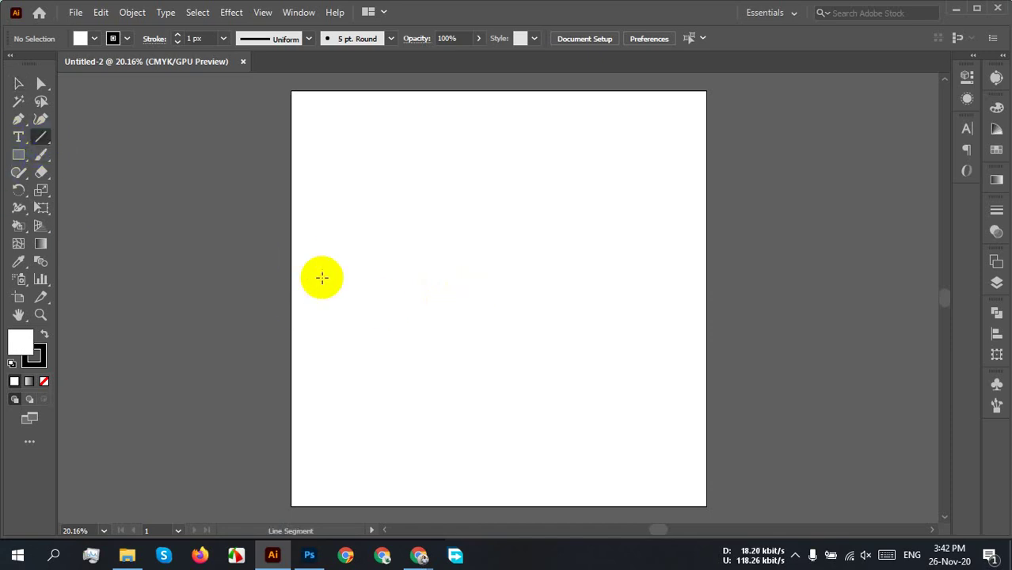
left_click_drag(143, 281, 811, 284)
scroll(549, 320, "down", 1)
left_click_drag(489, 289, 490, 501)
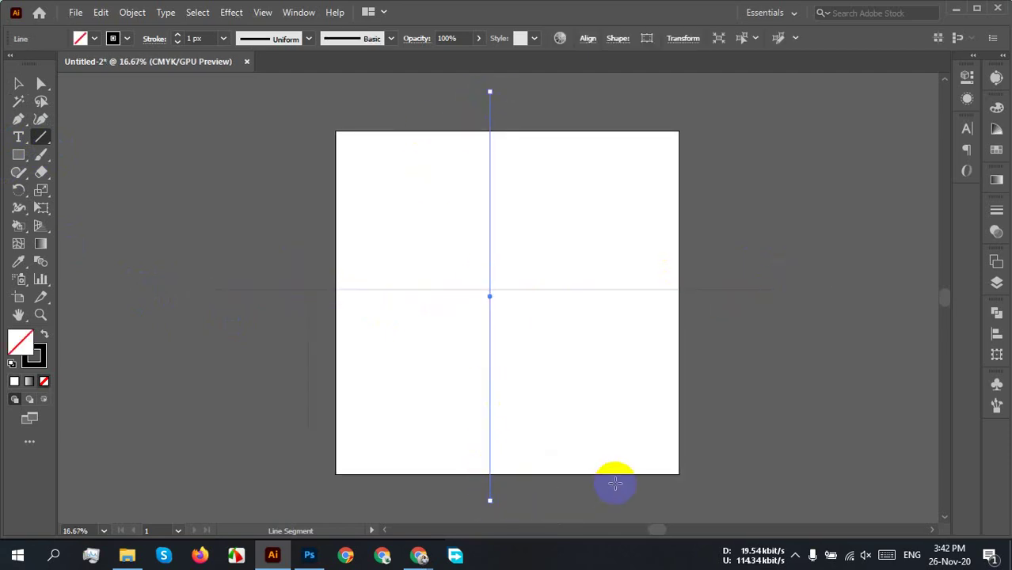
key("c")
left_click(759, 192)
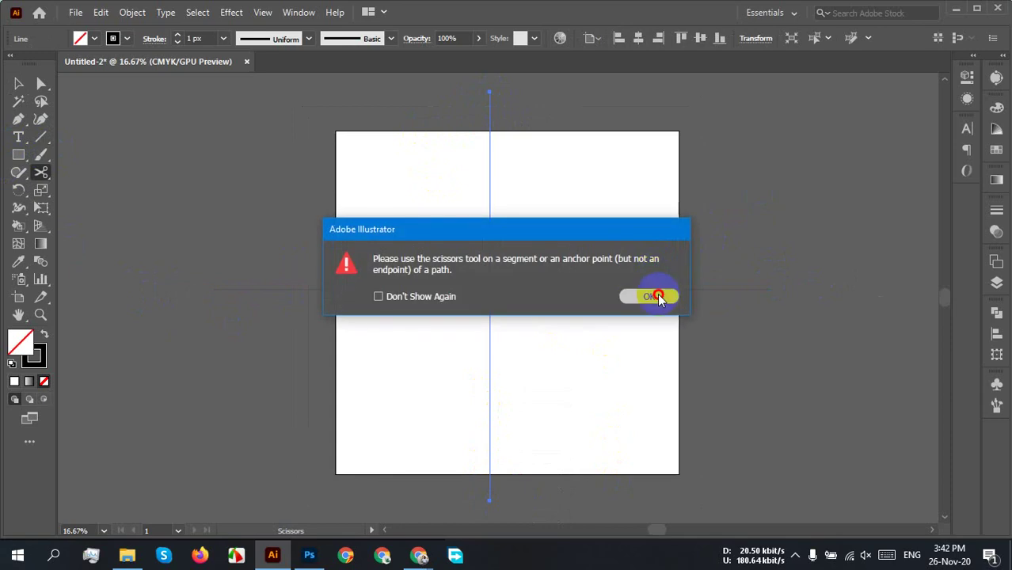
left_click(654, 296)
Step: Select both lines and centre them horizontally and vertically on the artboard
key("v")
left_click_drag(743, 192, 169, 469)
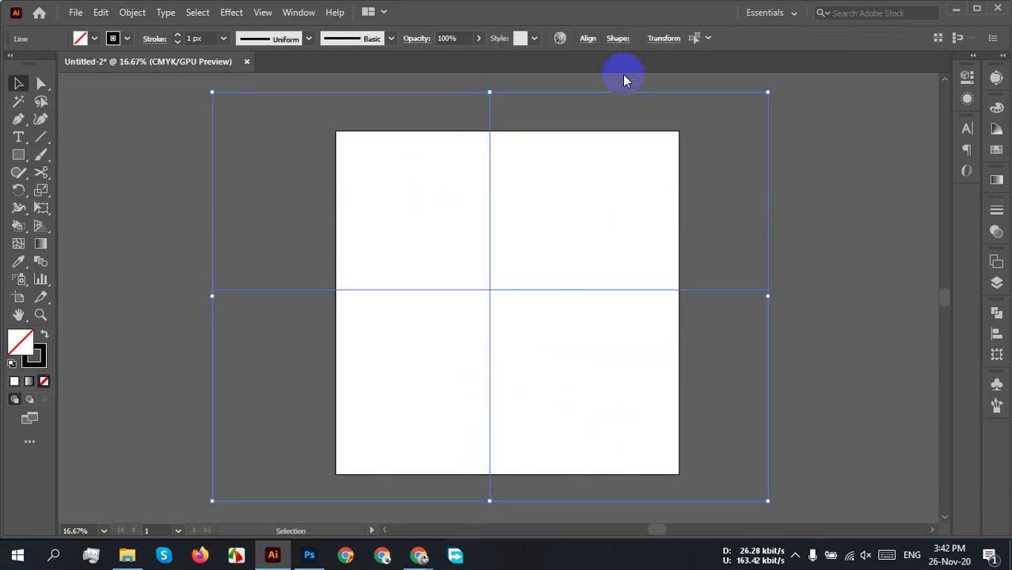
left_click(588, 38)
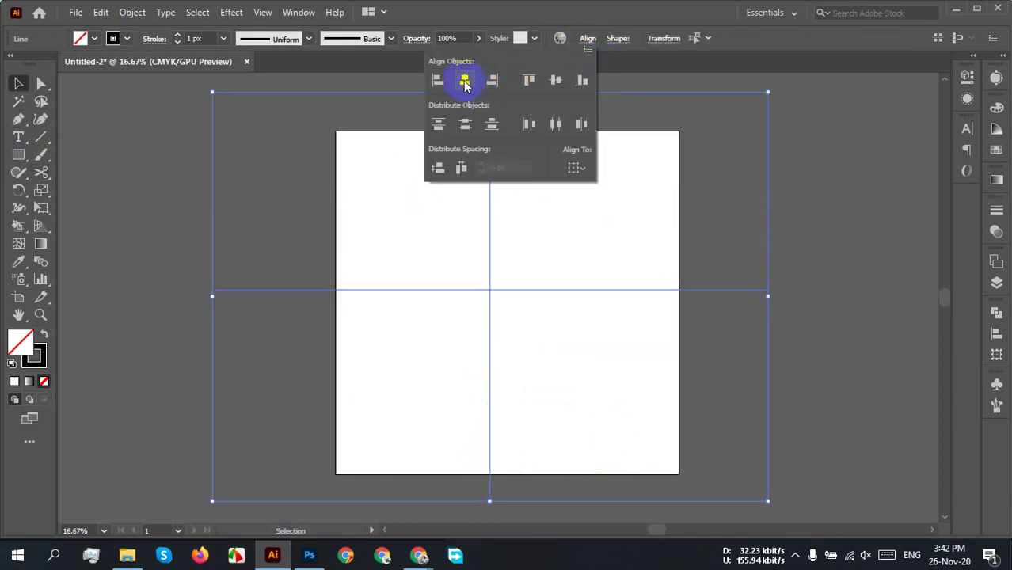
left_click(556, 80)
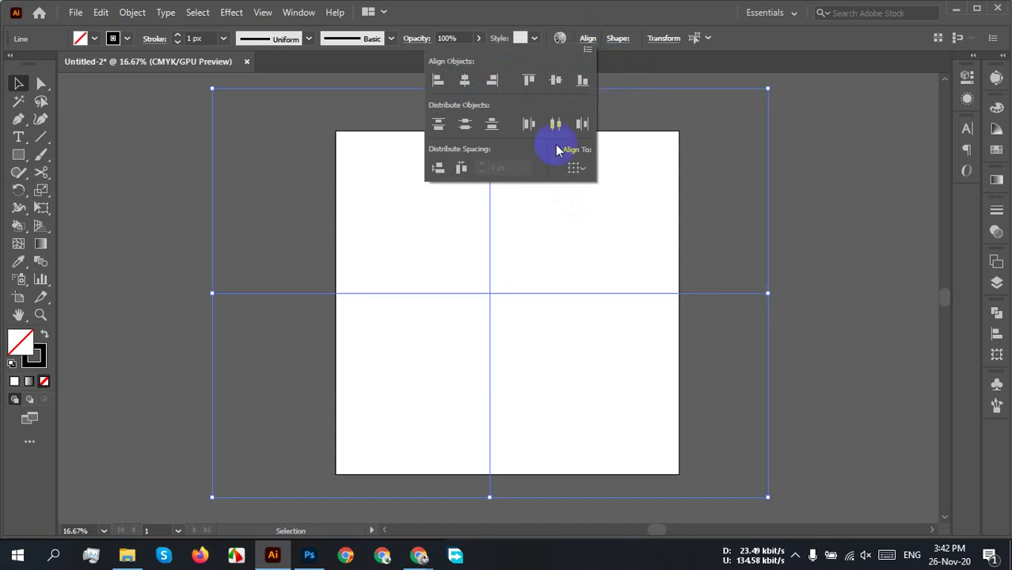
left_click(576, 168)
left_click(592, 220)
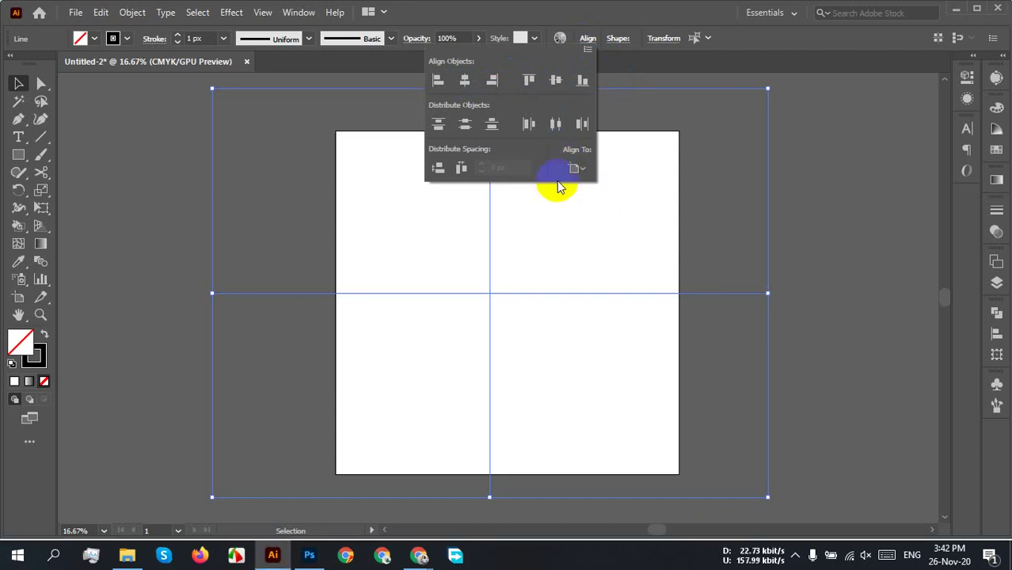
left_click(465, 80)
left_click(555, 80)
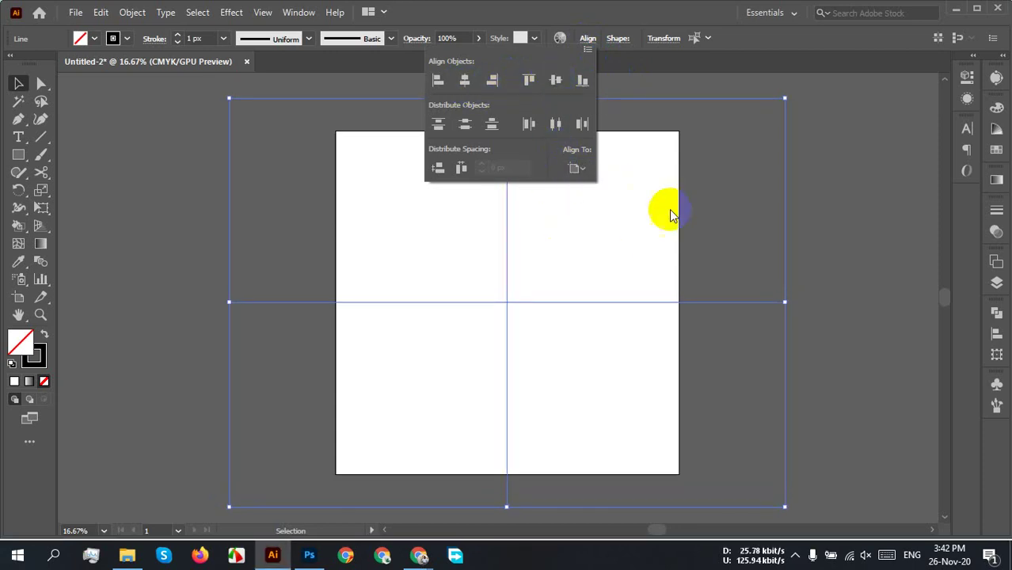
left_click(837, 243)
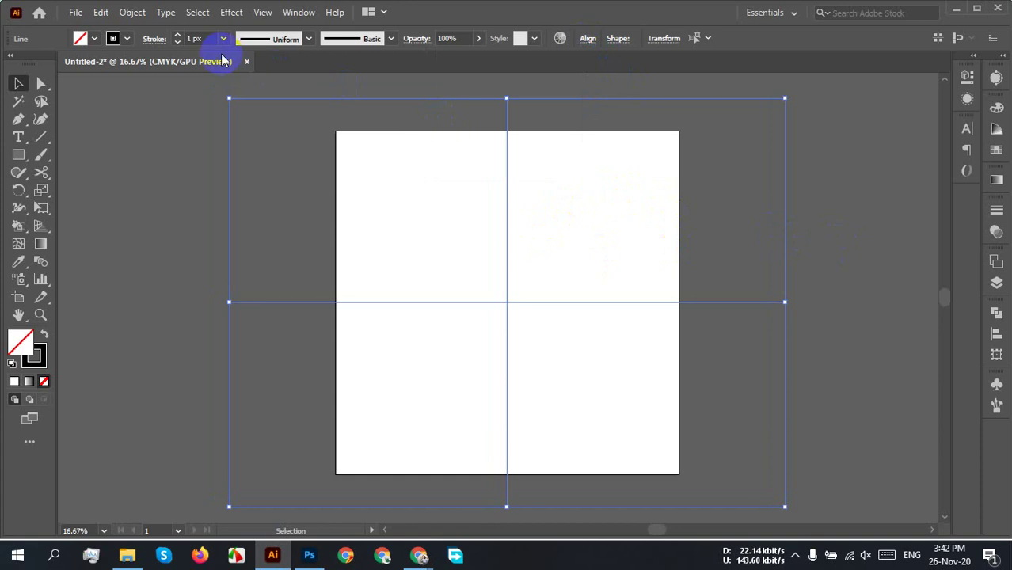
Step: Give both crossing lines a red stroke with a weight of 3 px
left_click(199, 38)
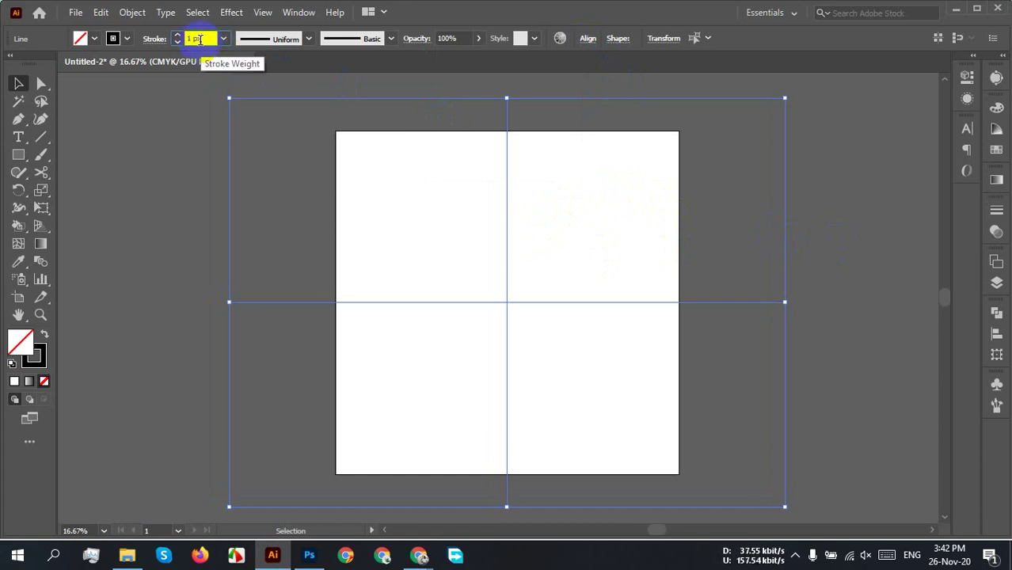
left_click(113, 38)
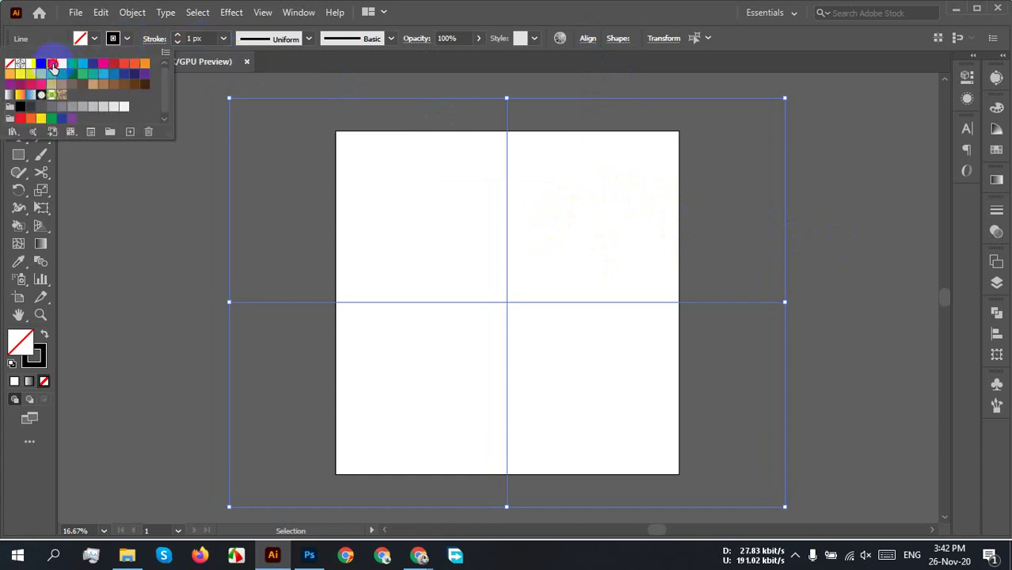
left_click(113, 64)
left_click(743, 234)
left_click(744, 234)
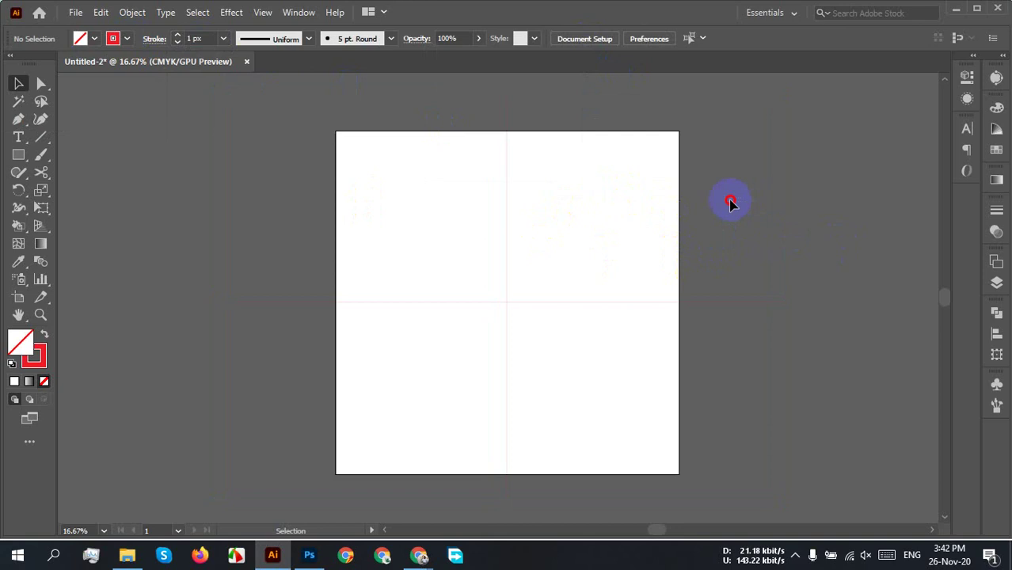
left_click_drag(730, 203, 334, 384)
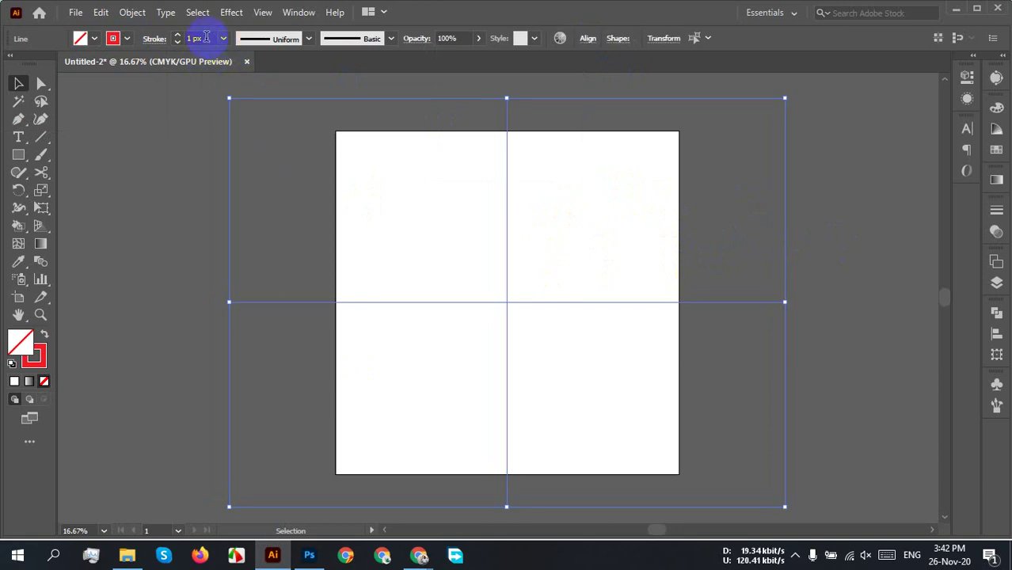
type("3")
key("Return")
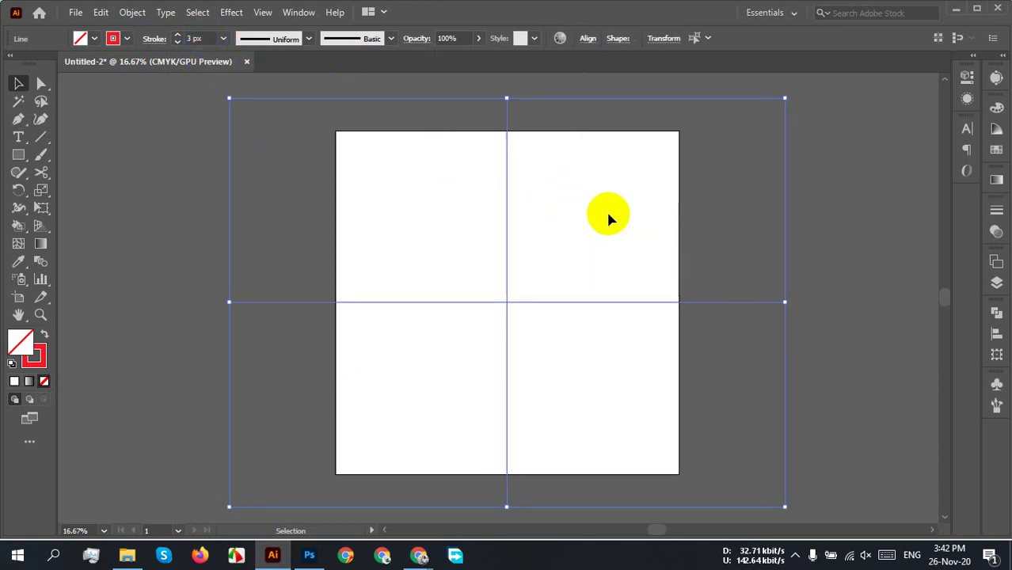
left_click(715, 239)
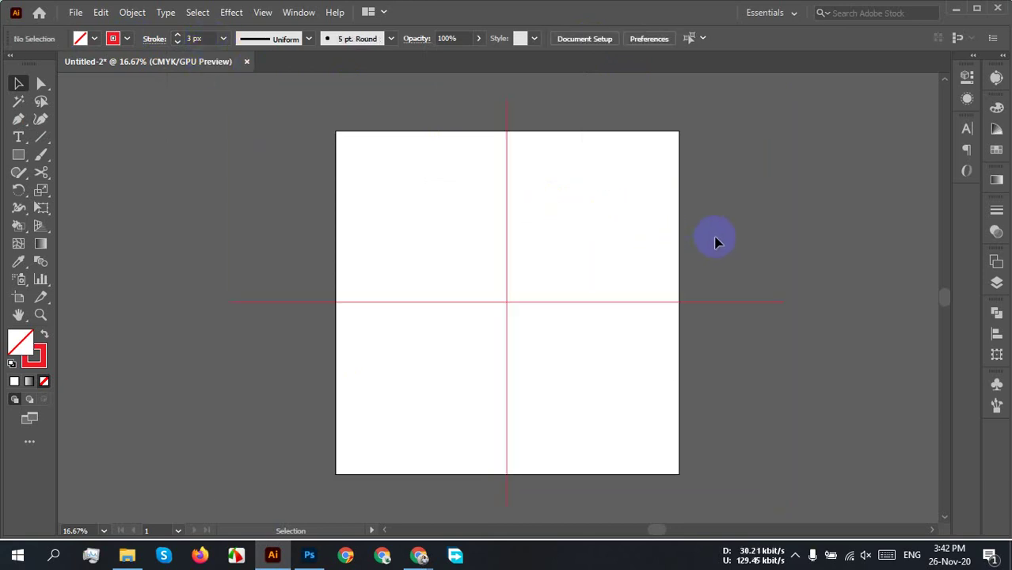
Step: Select both red centre lines and lock them in place
key("ctrl+a")
key("a")
left_click(300, 418)
key("v")
Step: Draw a small circle centred on the vertical line in the upper half of the artboard
key("l")
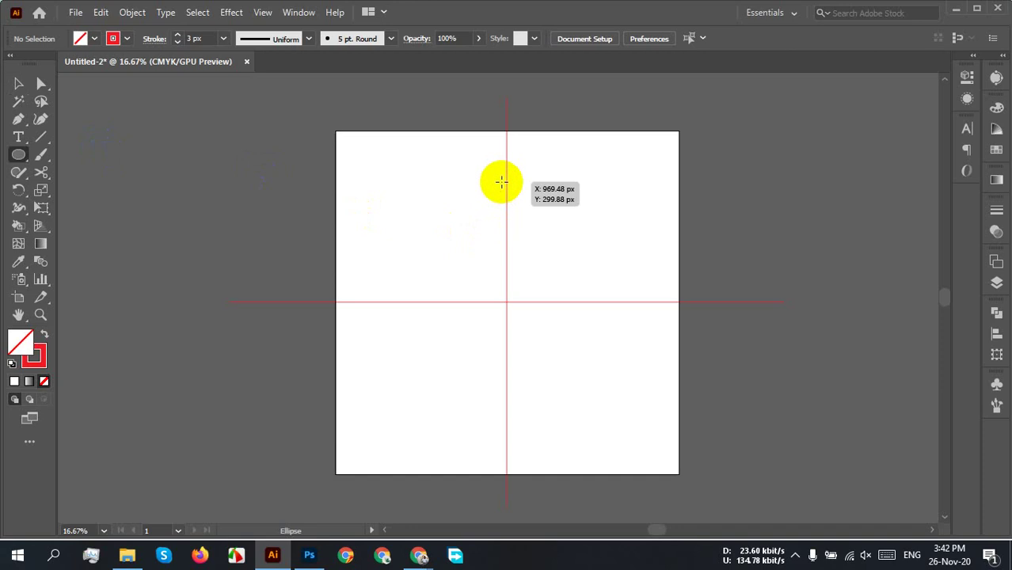
mouse_move(501, 182)
left_mouse_down()
mouse_move(532, 209)
mouse_move(506, 200)
left_mouse_up()
key("v")
Step: Swap the circle's fill and stroke so it has a solid red fill and no stroke
key("ctrl+equal")
key("ctrl+equal")
key("ctrl+equal")
key("ctrl+equal")
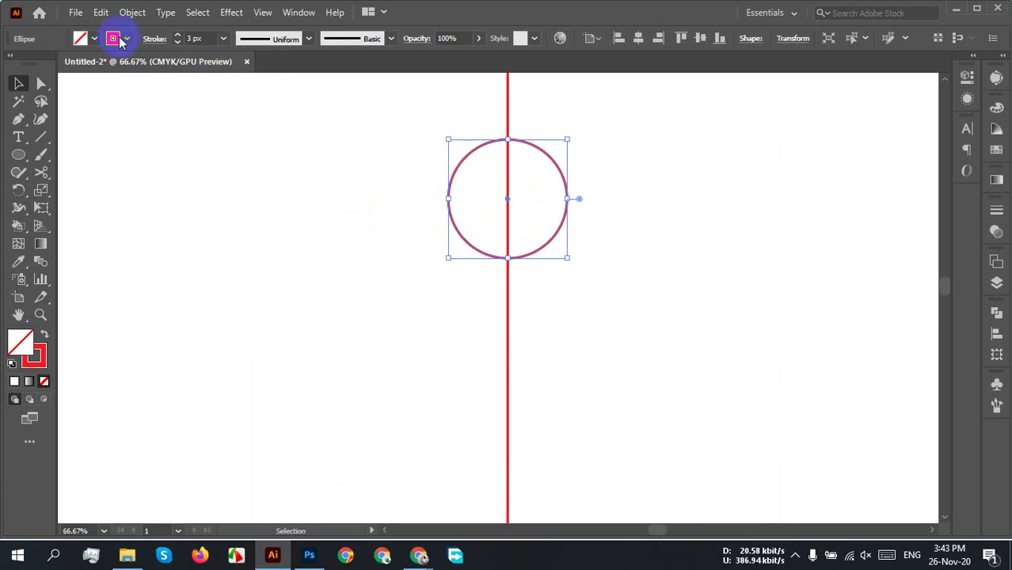
left_click(44, 335)
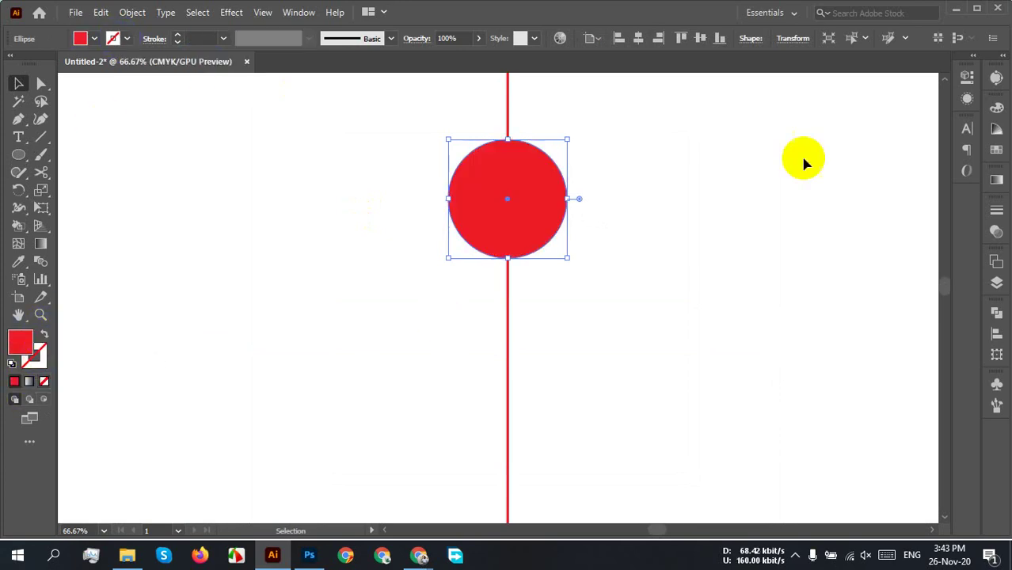
left_click(623, 210)
Step: Pull the circle's bottom anchor point straight down the vertical line to Y 742.68 px, forming a teardrop
left_click(507, 195)
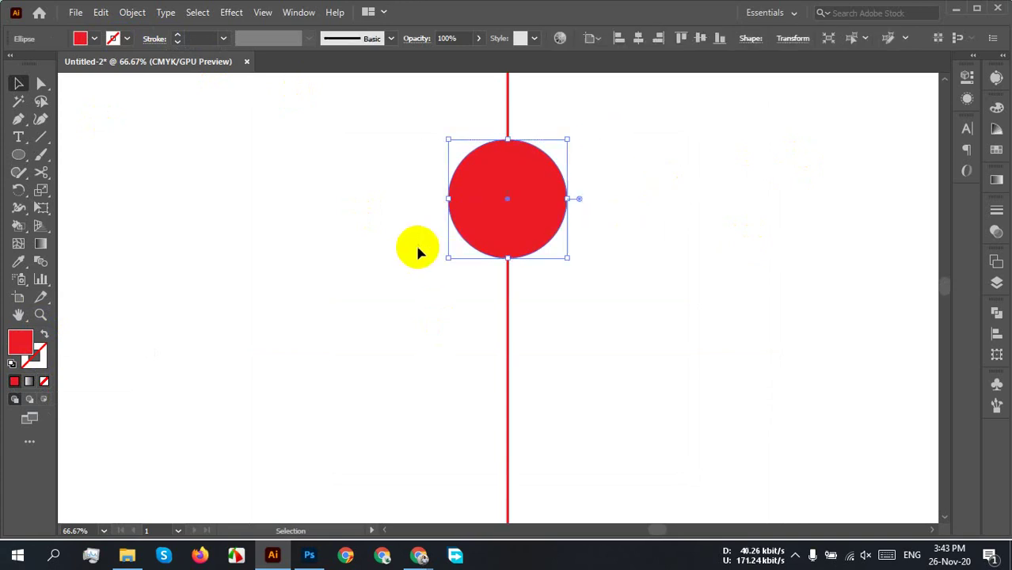
left_click(497, 232)
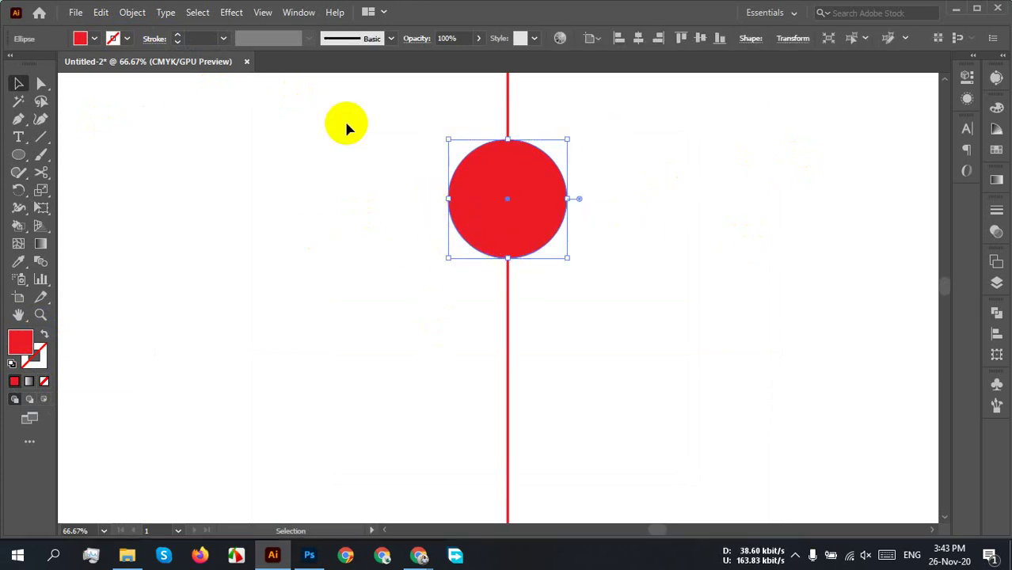
left_click(501, 218)
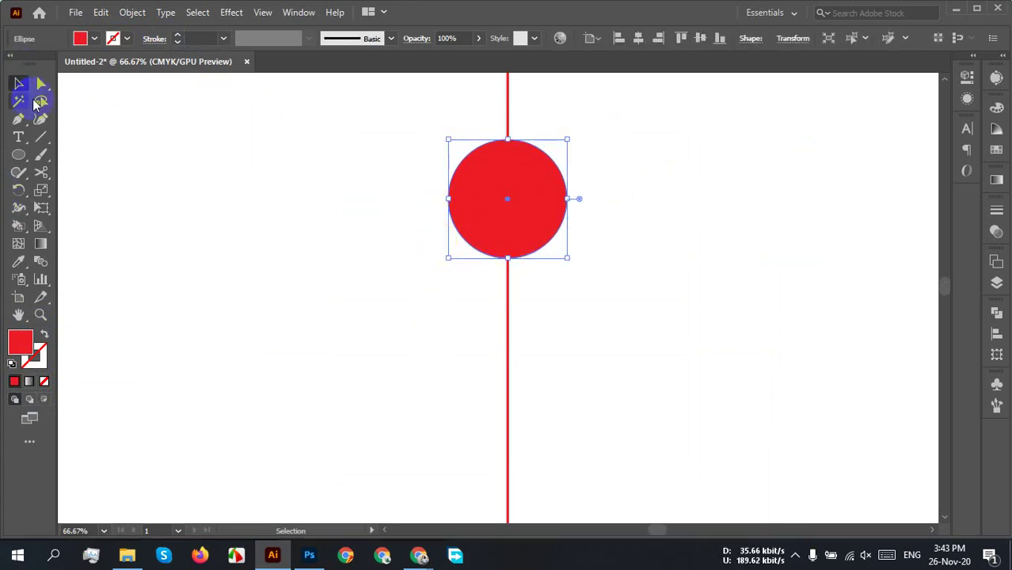
left_click(41, 84)
left_click(509, 260)
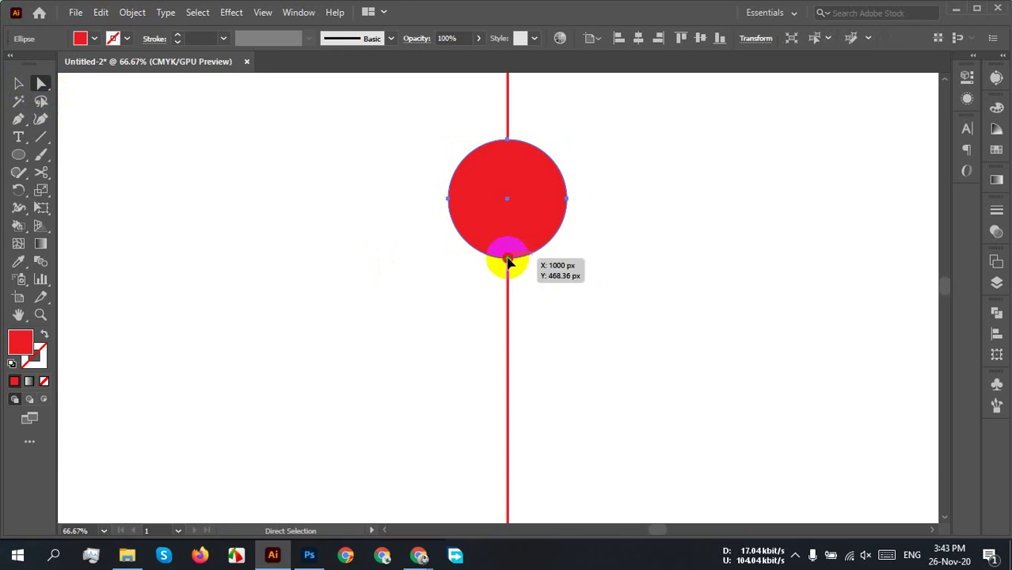
left_click_drag(508, 259, 525, 452)
scroll(552, 405, "down", 3)
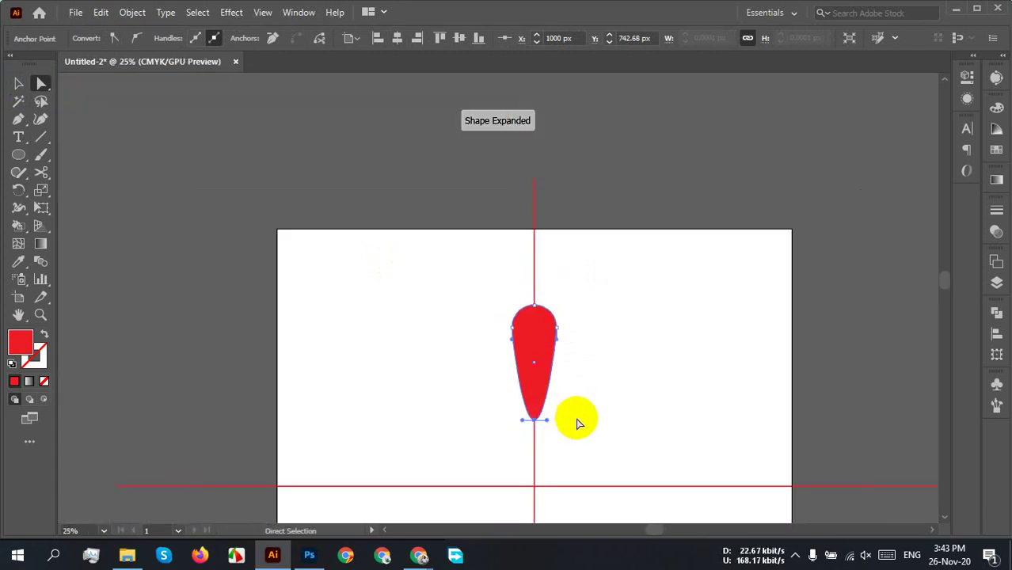
Step: Shorten the teardrop by moving its bottom anchor up the vertical line to Y 653.4 px
scroll(568, 431, "up", 2)
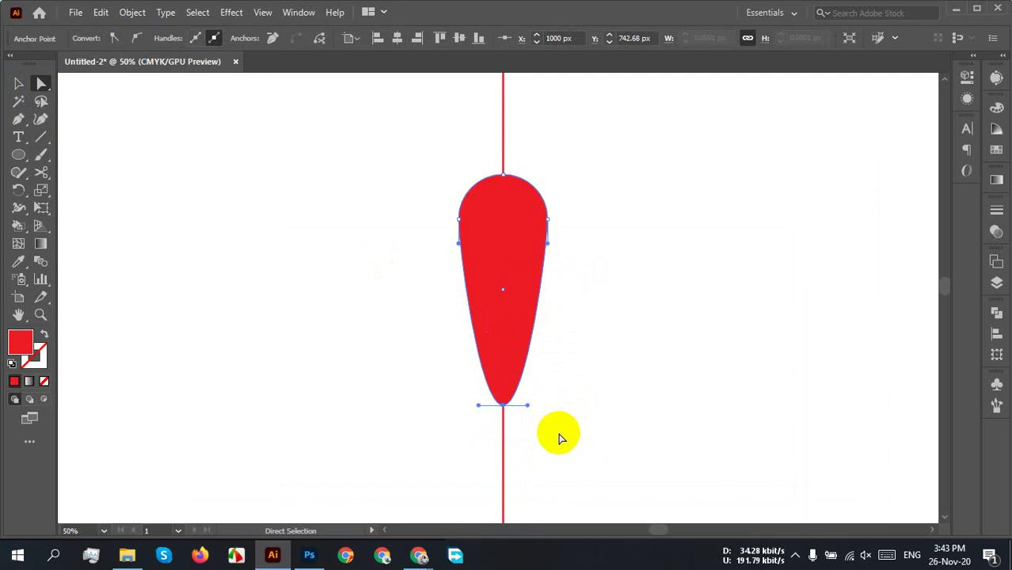
scroll(503, 408, "up", 2)
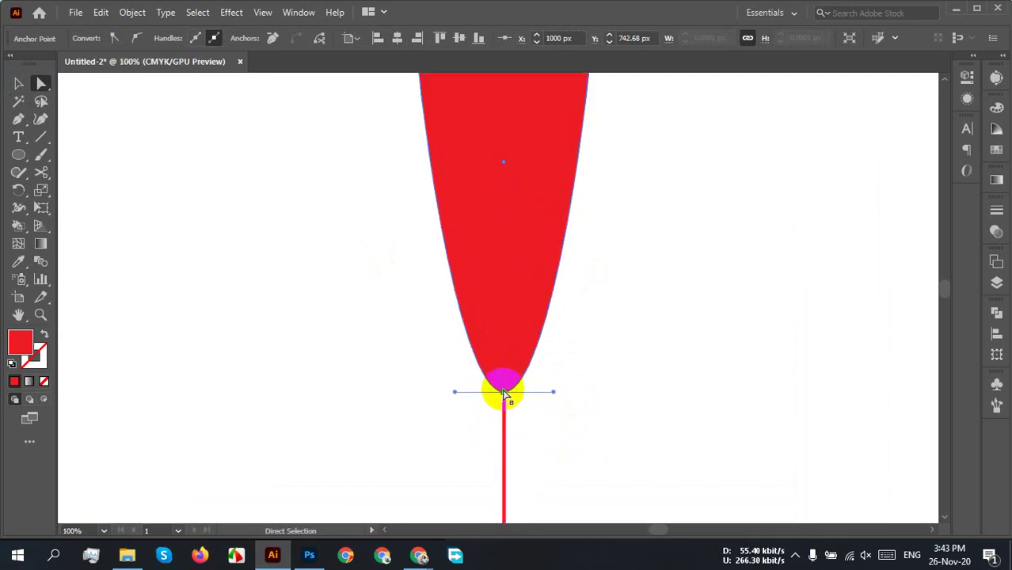
left_click_drag(505, 393, 504, 393)
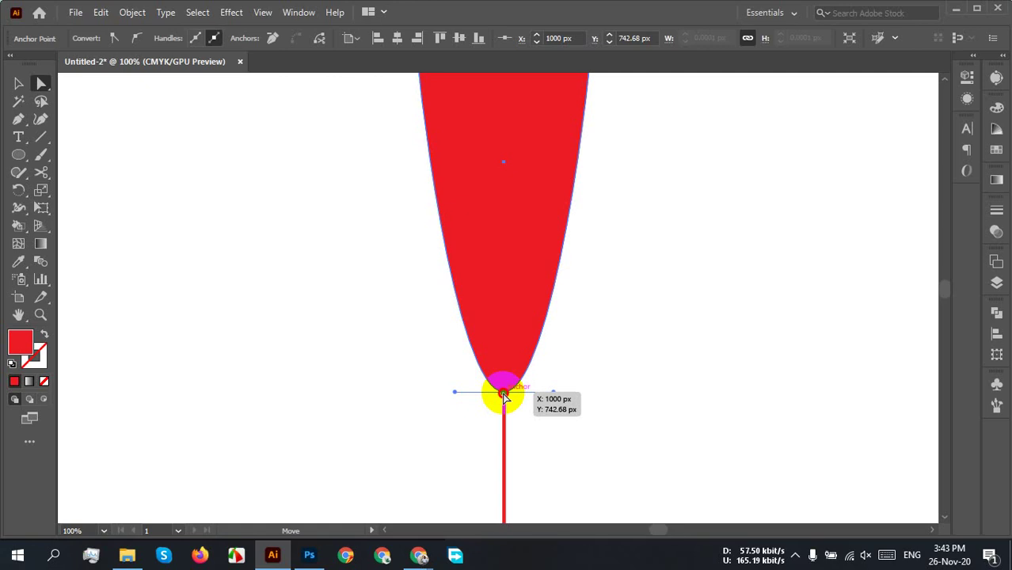
left_click_drag(504, 393, 511, 299)
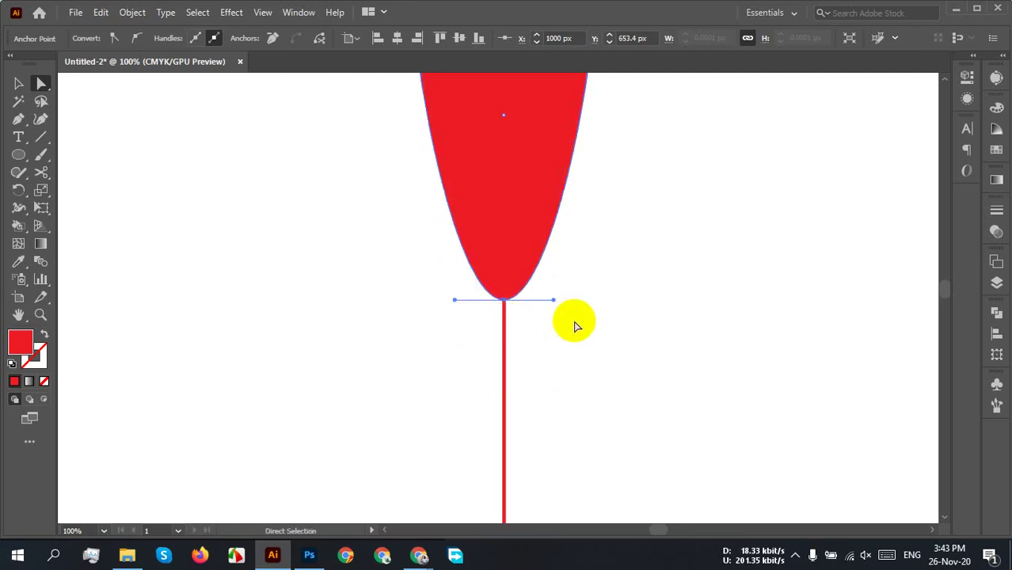
scroll(507, 319, "up", 3)
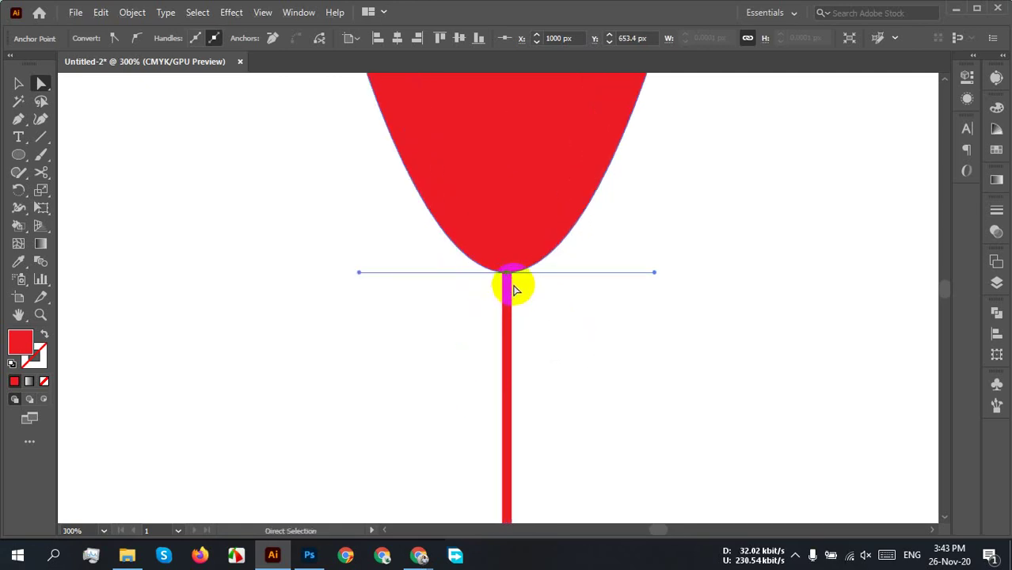
scroll(562, 312, "down", 3)
scroll(561, 310, "down", 4)
left_click(679, 279)
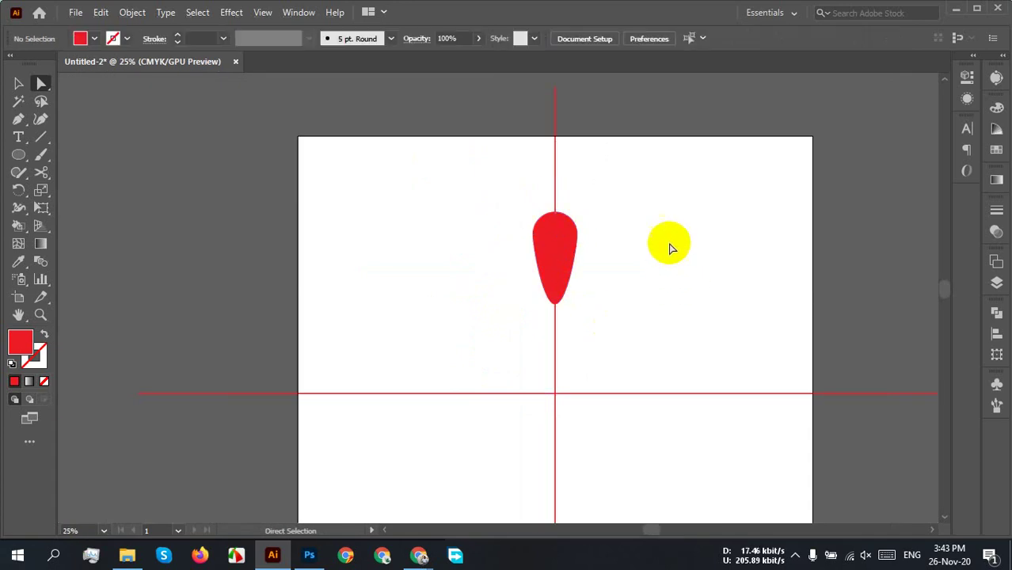
Step: Select the whole red teardrop shape and switch to the Selection tool
left_click_drag(666, 221, 533, 352)
left_click(644, 342)
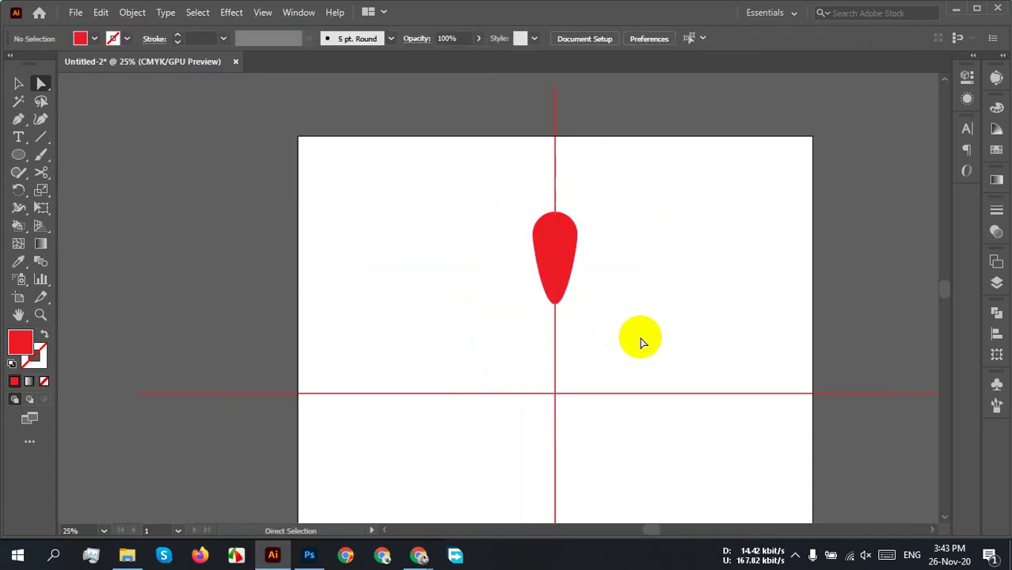
scroll(603, 341, "down", 3)
scroll(605, 346, "up", 4)
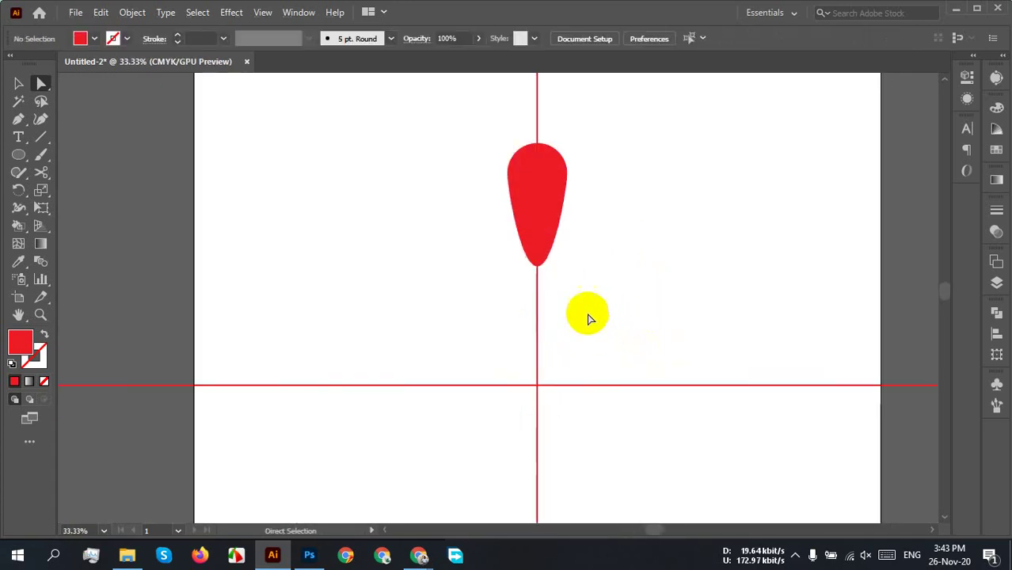
left_click_drag(587, 316, 607, 348)
left_click_drag(678, 392, 398, 223)
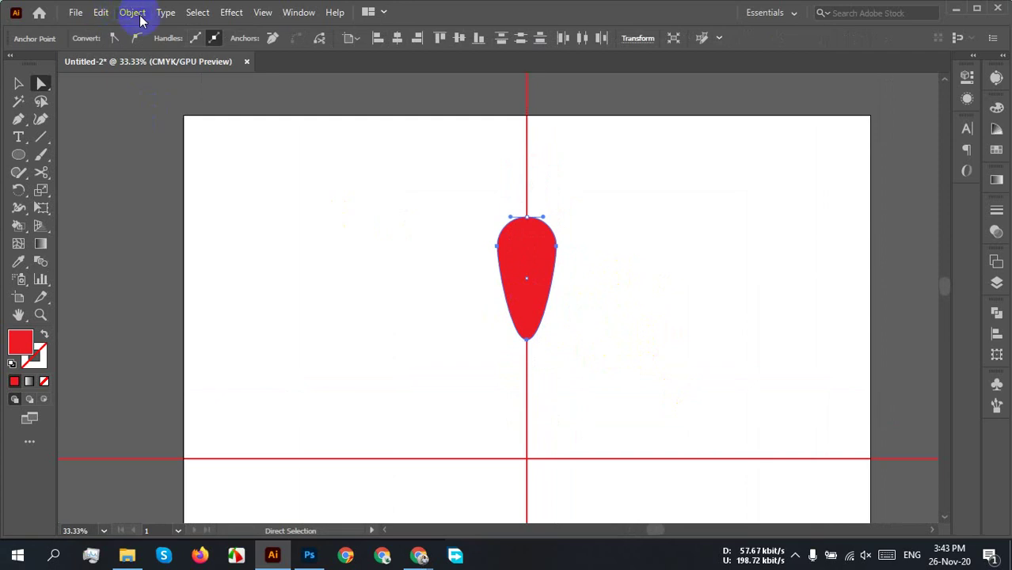
left_click(18, 83)
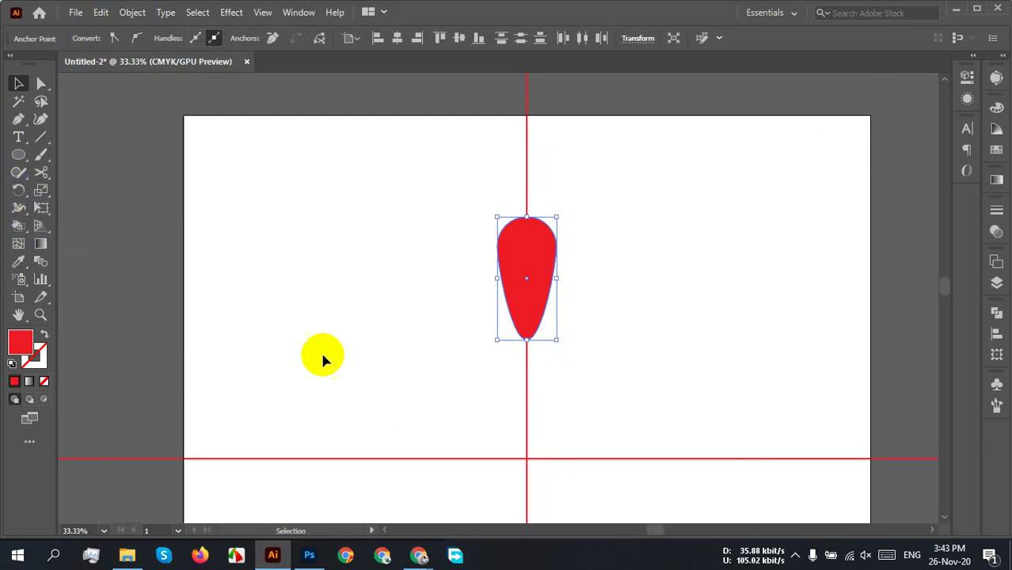
Step: Move the red teardrop down the vertical line towards the horizontal line, centre it horizontally on the artboard and deselect it
left_click_drag(538, 302, 536, 369)
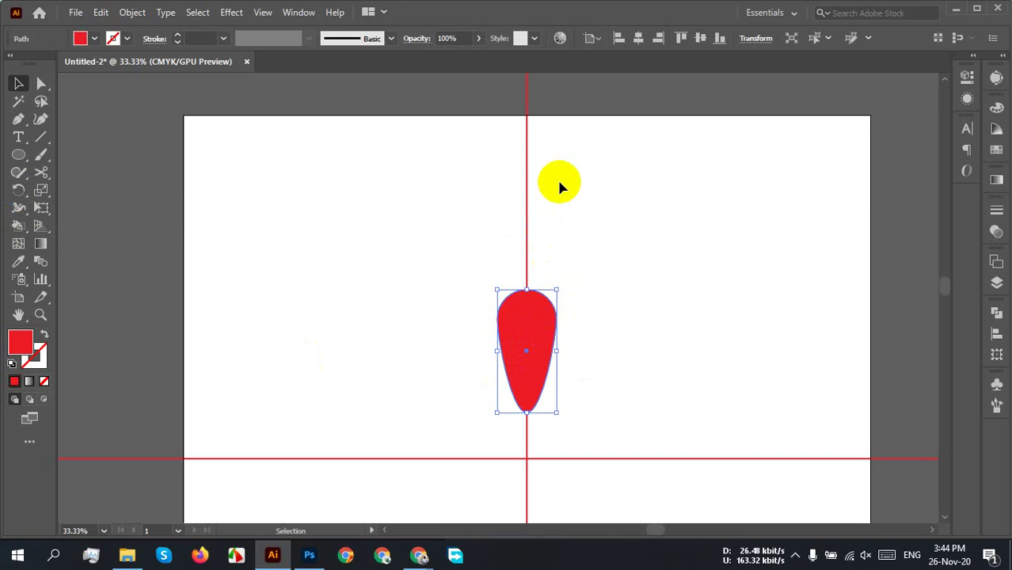
left_click(640, 43)
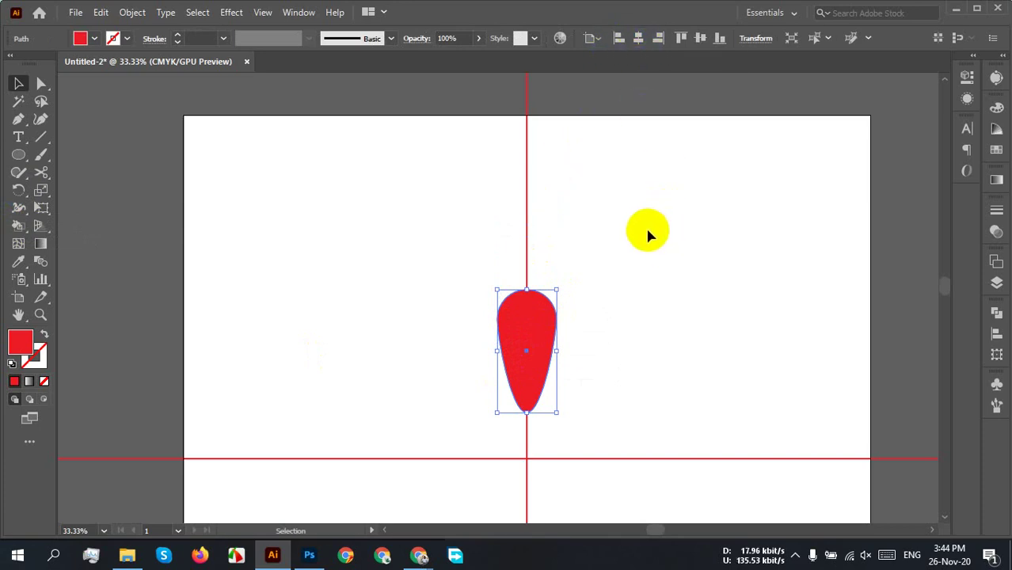
left_click(639, 38)
left_click(583, 412)
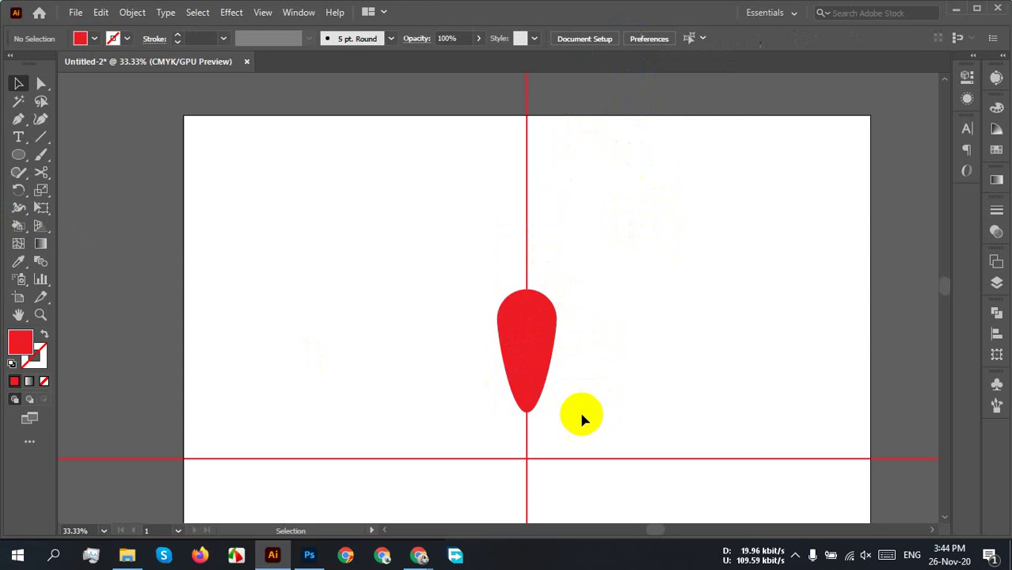
Step: Select the red teardrop above the horizontal line and delete it
left_click_drag(560, 458, 562, 376)
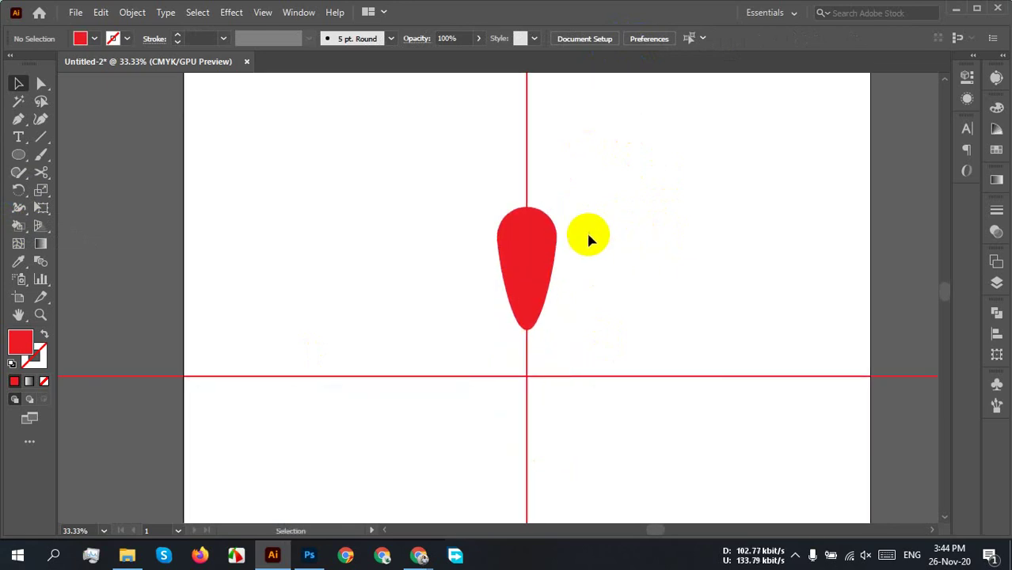
left_click_drag(605, 204, 344, 300)
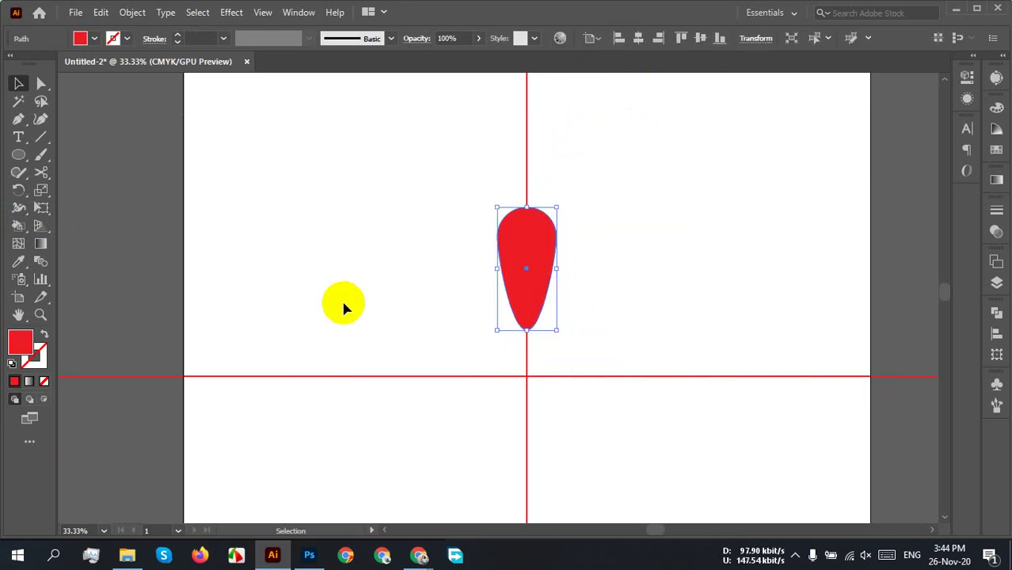
left_click_drag(649, 250, 618, 348)
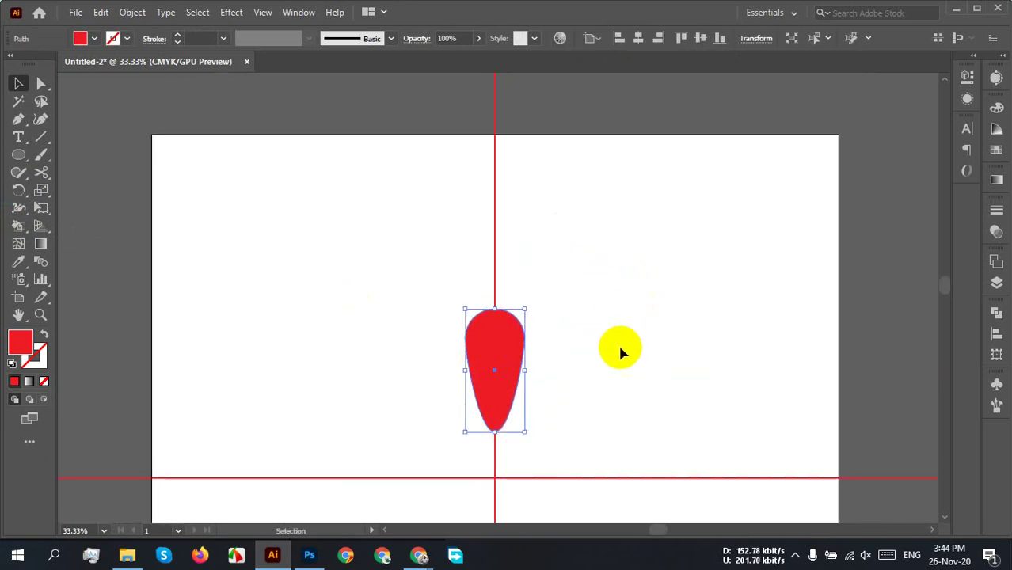
key("Delete")
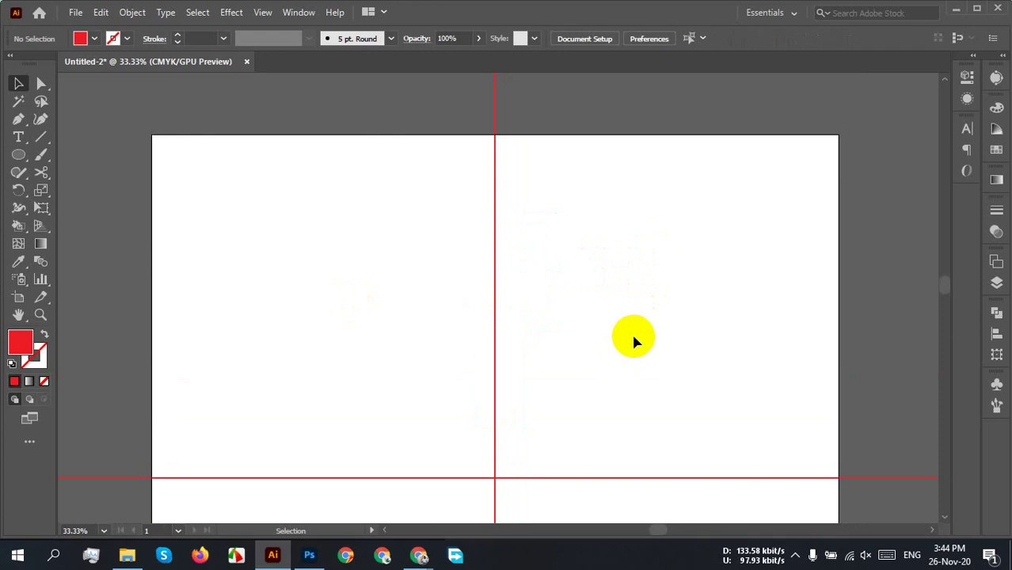
Step: Draw a smaller red circle with the Ellipse tool, centred on the vertical line near the artboard's upper edge
left_click(19, 154)
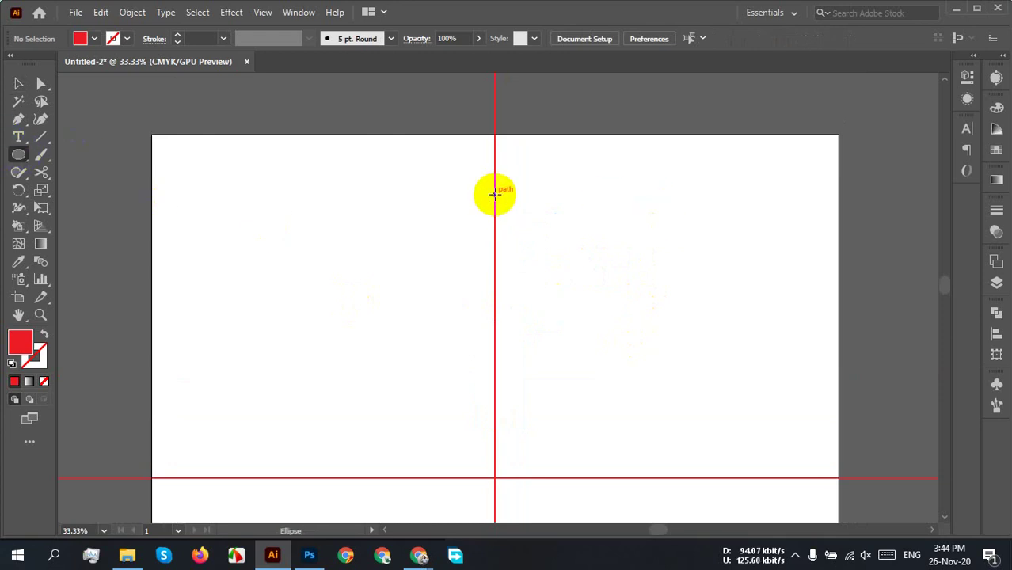
left_click_drag(494, 193, 511, 211)
key("ctrl+plus")
key("ctrl+plus")
key("ctrl+plus")
key("ctrl+plus")
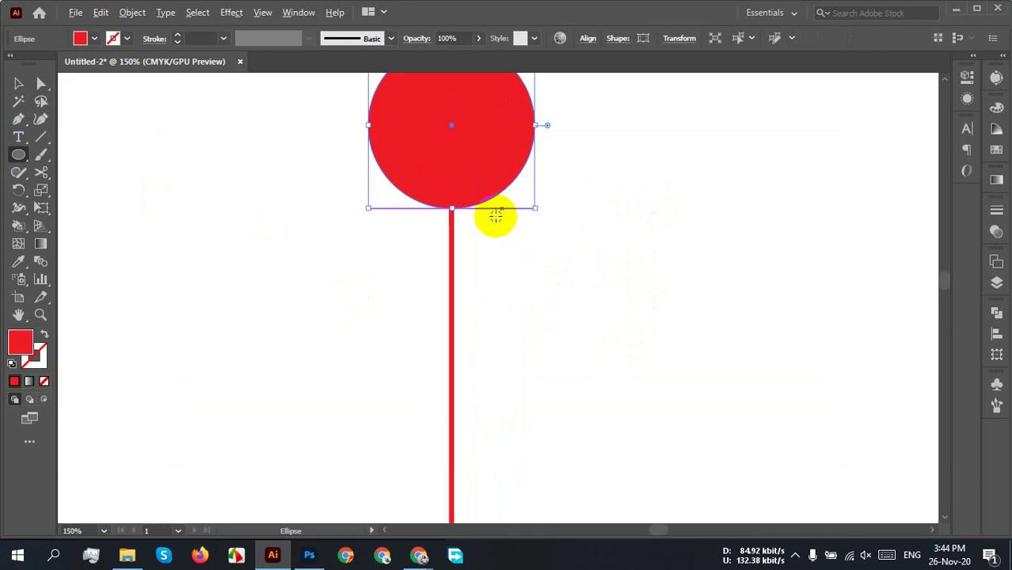
Step: Pull the new circle's bottom anchor point straight down the vertical line to Y 359.88 px, forming a teardrop
left_click(41, 85)
left_click_drag(546, 255, 385, 204)
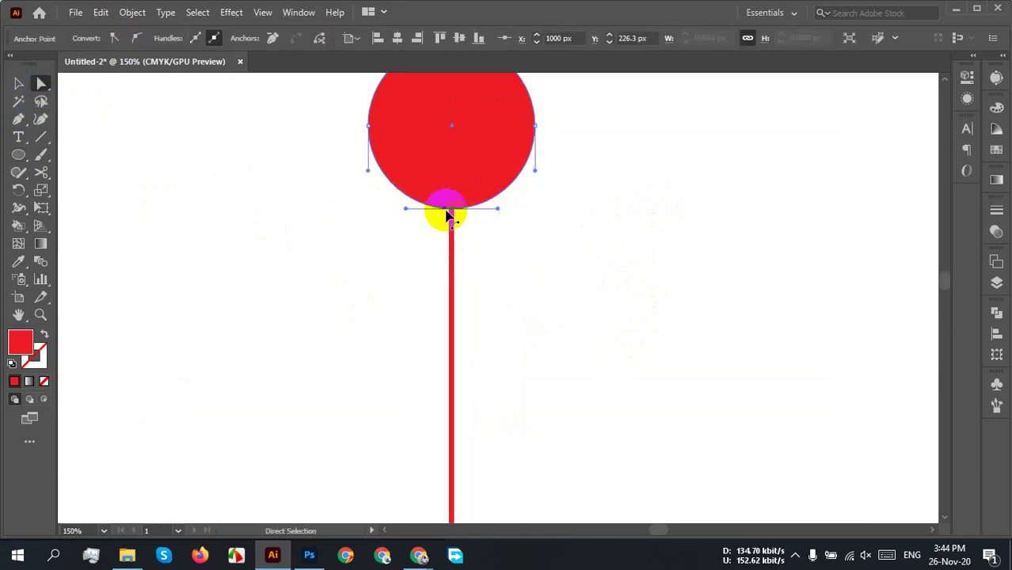
left_click_drag(446, 212, 453, 418)
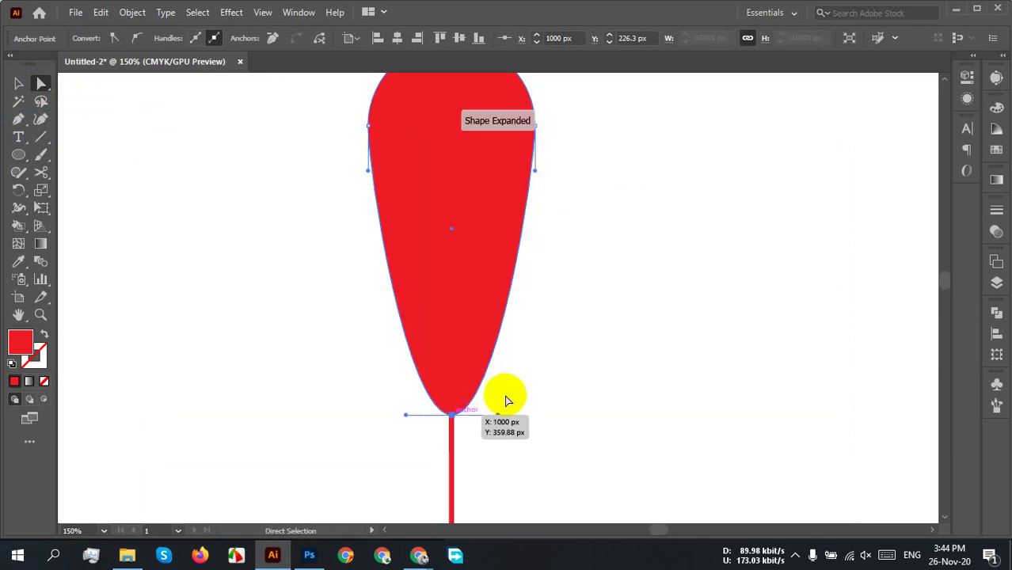
left_click(562, 382)
Step: Select the whole new teardrop and narrow it slightly by pulling its right edge inward, then deselect it
scroll(582, 376, "down", 3)
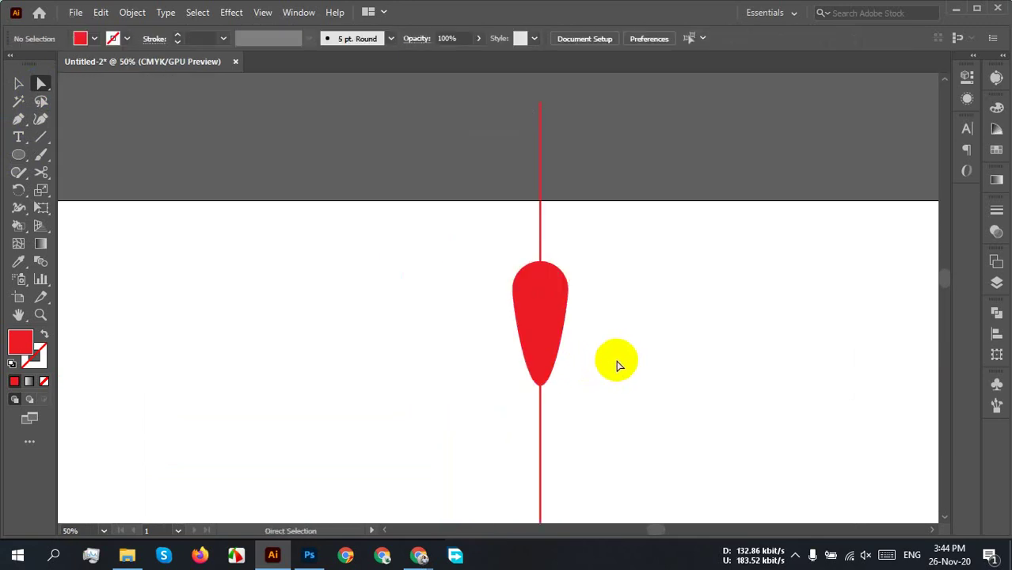
scroll(587, 371, "down", 3)
left_click_drag(617, 421, 643, 357)
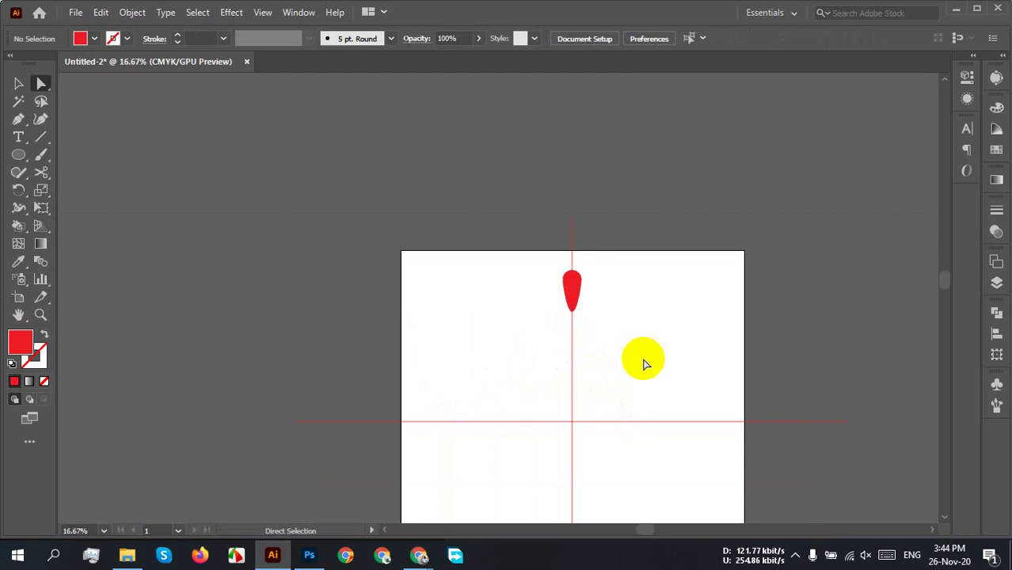
left_click(571, 294)
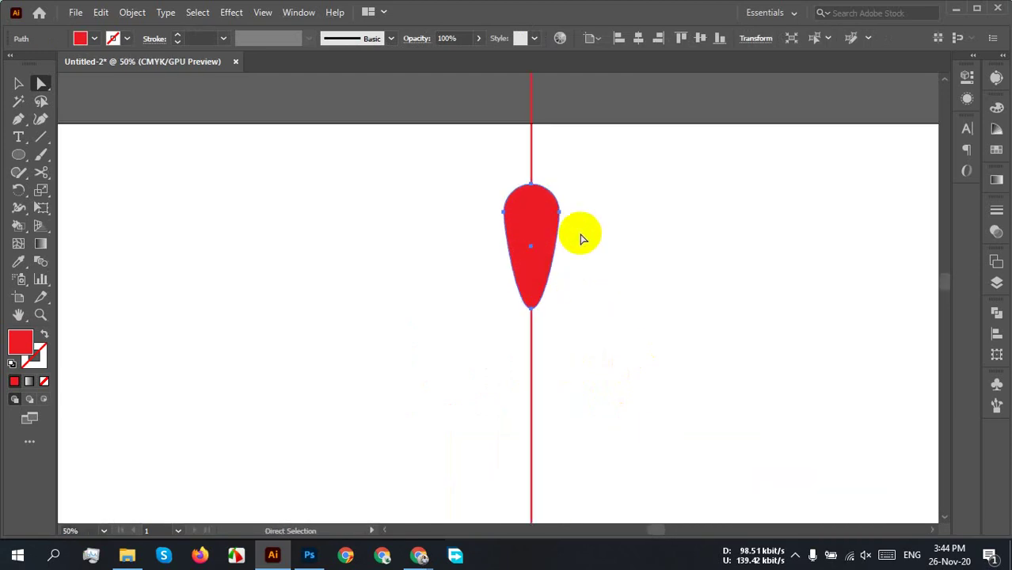
scroll(558, 230, "up", 3)
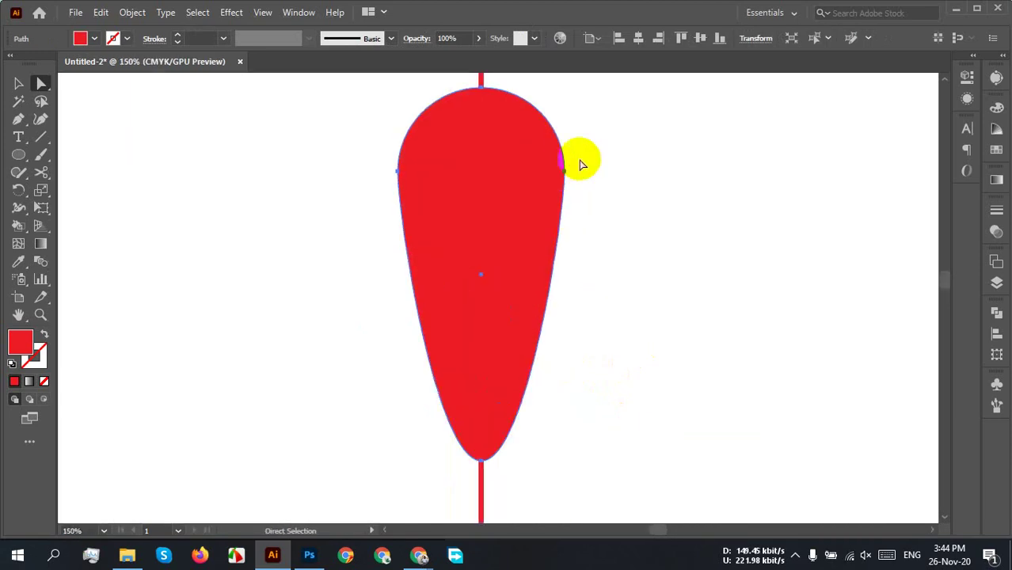
key("v")
left_click(514, 226)
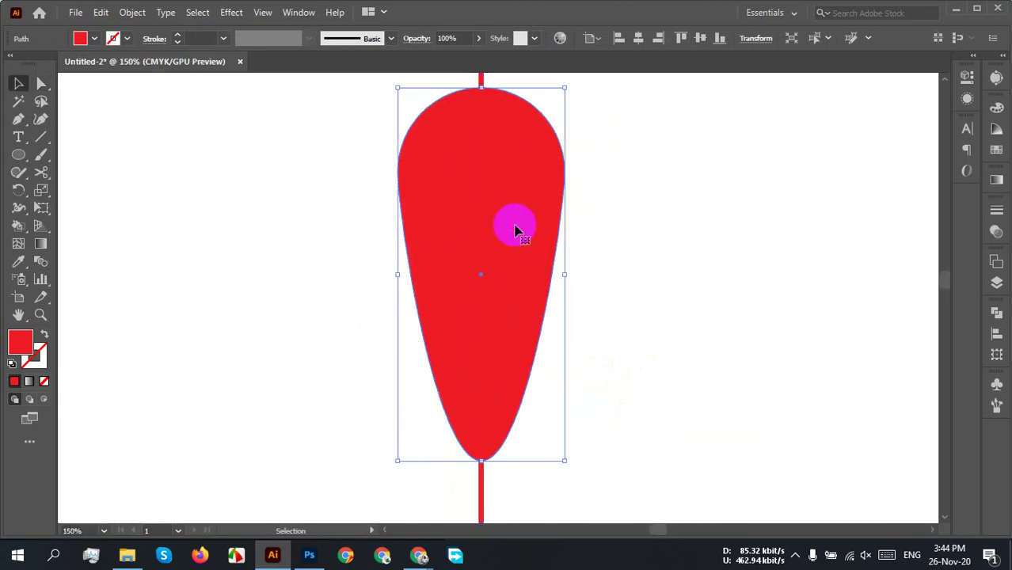
left_click_drag(567, 275, 548, 271)
left_click(618, 271)
Step: Move the narrowed teardrop down to just above the horizontal line and centre it horizontally, aligned to the artboard
scroll(620, 277, "down", 3)
scroll(622, 281, "down", 3)
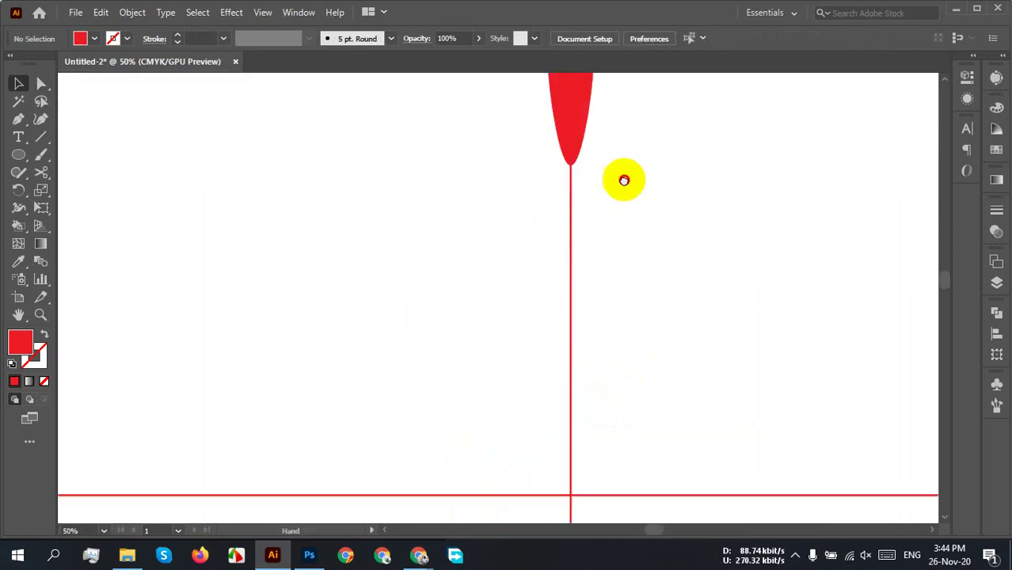
left_click_drag(559, 115, 566, 372)
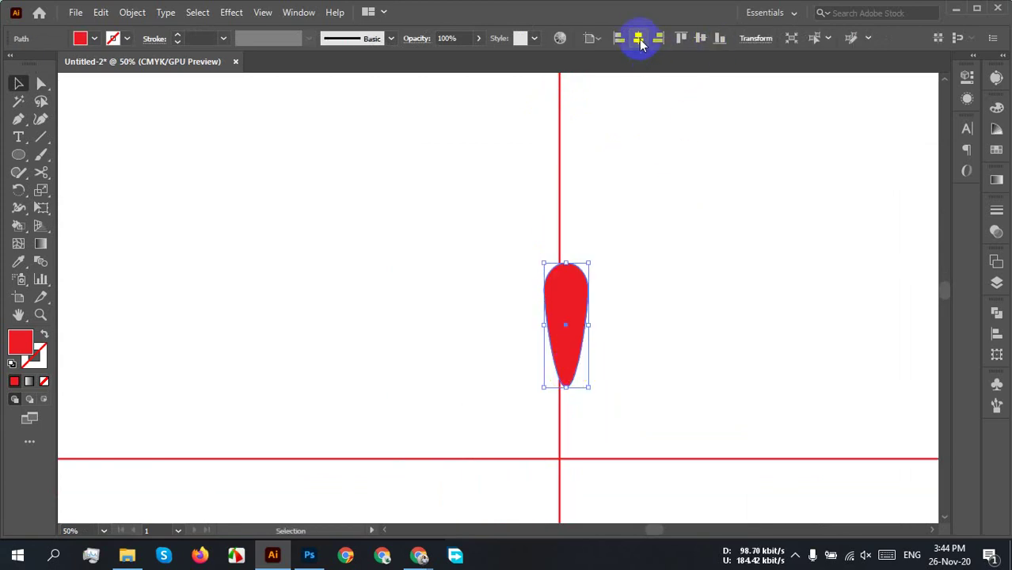
left_click(598, 38)
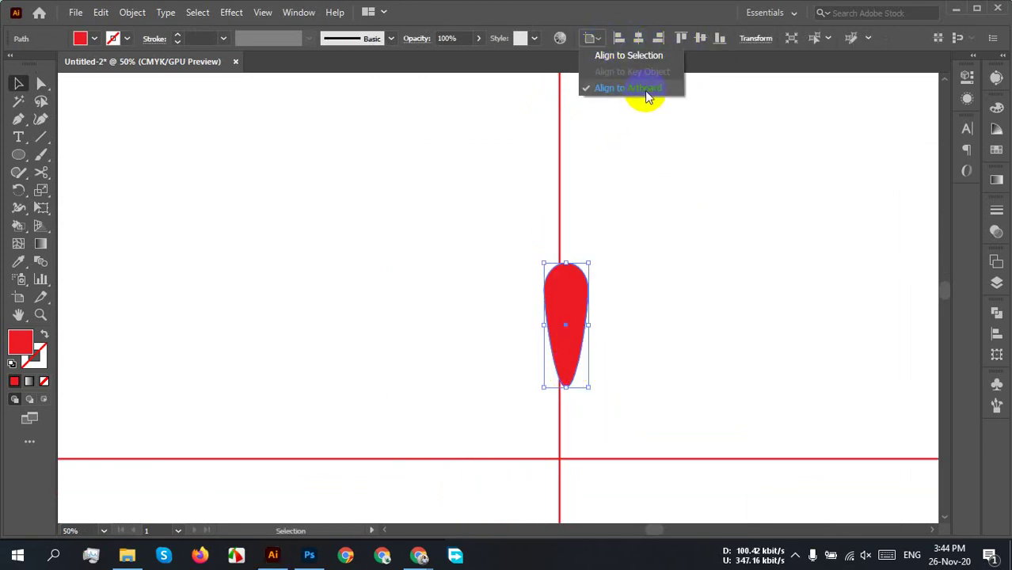
left_click(644, 89)
left_click(638, 38)
left_click(639, 377)
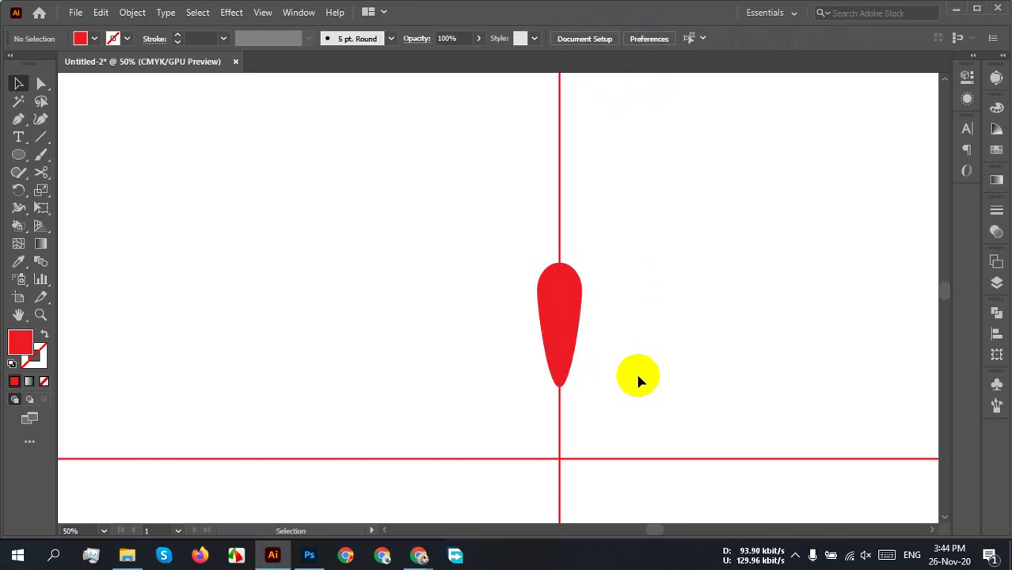
Step: Select the teardrop and open the Rotate options with the pivot at the intersection of the two guide lines
scroll(560, 415, "up", 4)
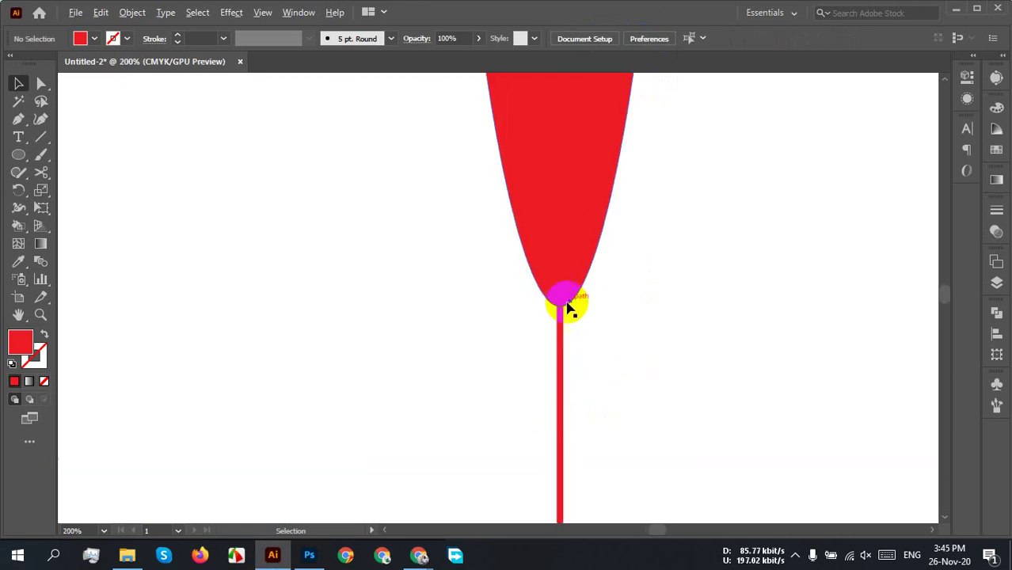
scroll(589, 289, "up", 1)
scroll(592, 287, "down", 5)
left_click_drag(665, 363, 596, 268)
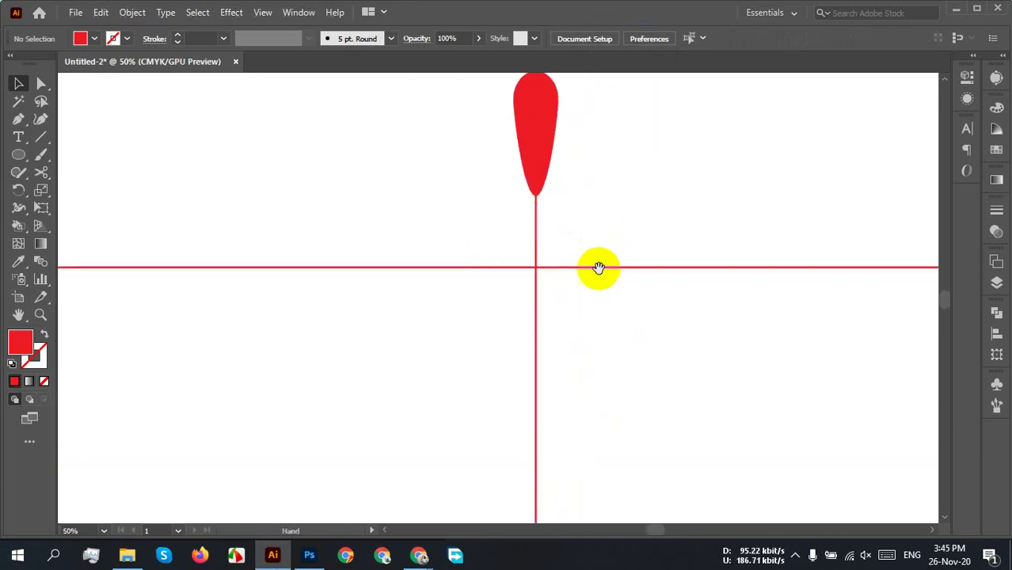
left_click(535, 130)
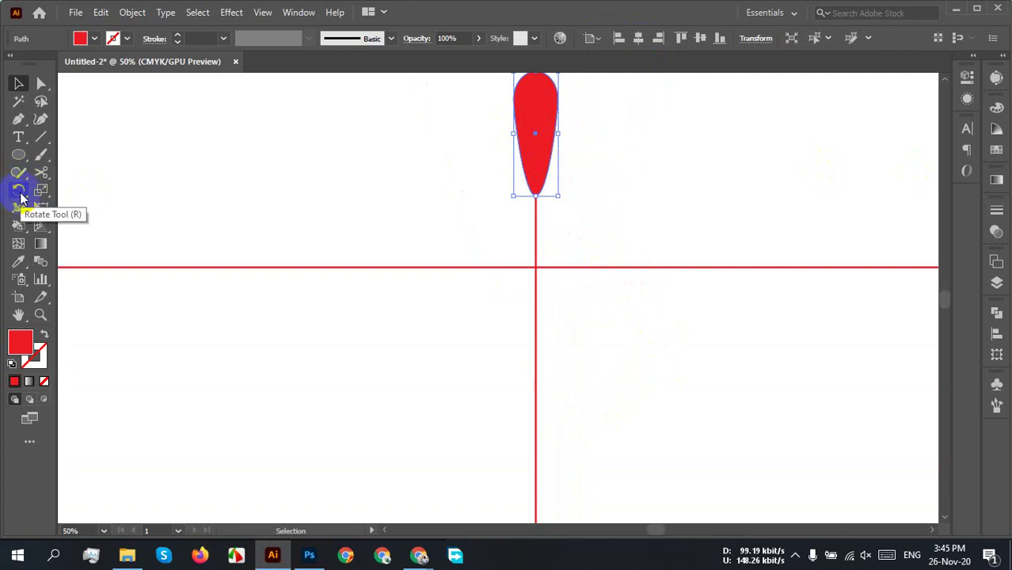
left_click(19, 190)
left_click(542, 130)
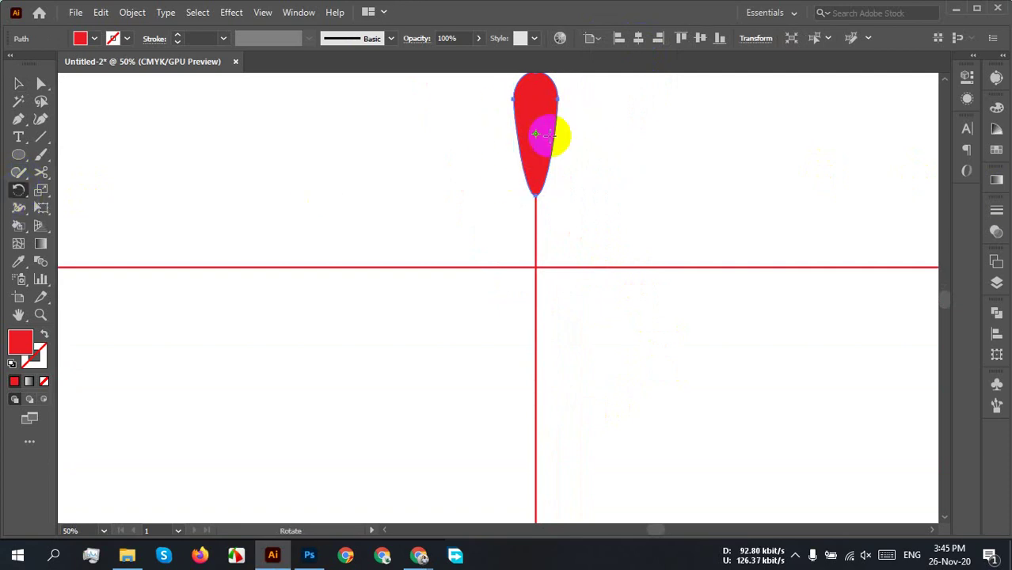
scroll(555, 122, "up", 6)
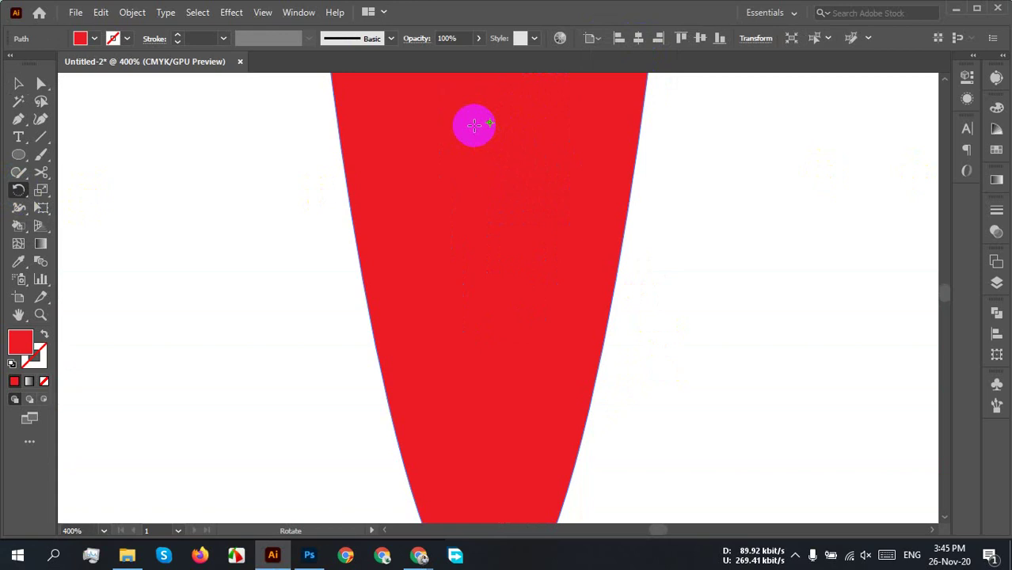
scroll(522, 204, "down", 4)
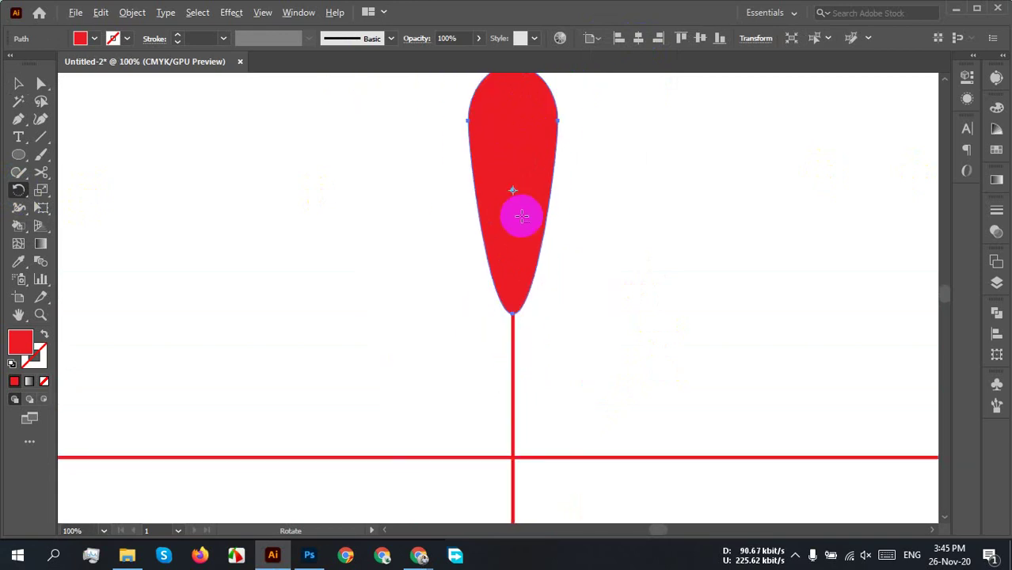
scroll(537, 227, "down", 1)
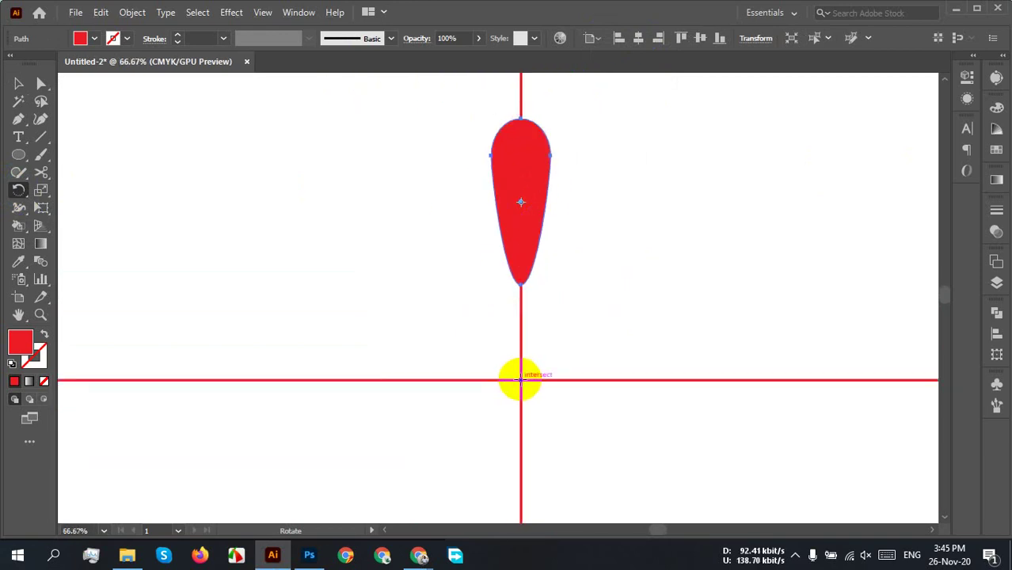
left_click(520, 380, "alt")
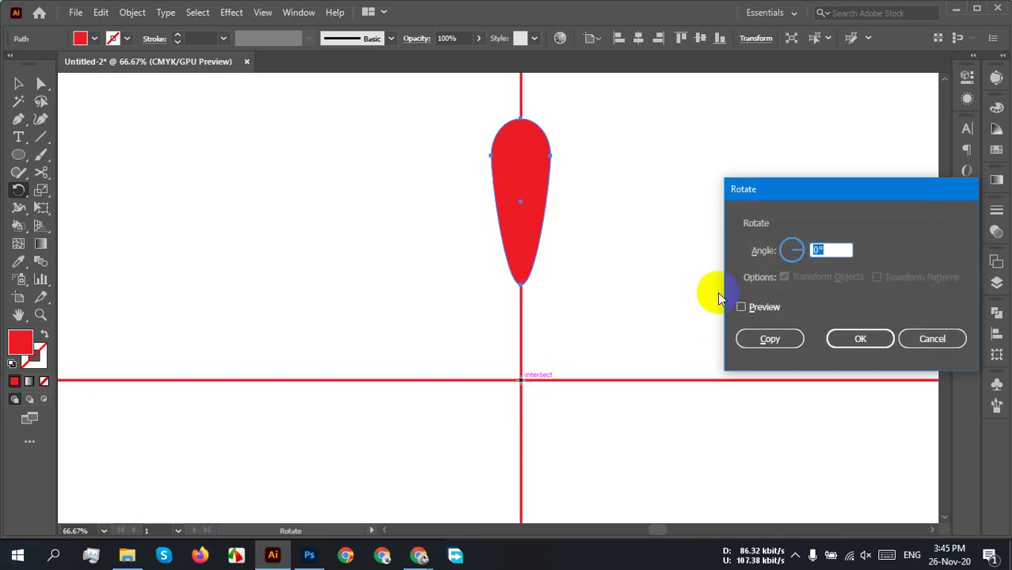
left_click(839, 249)
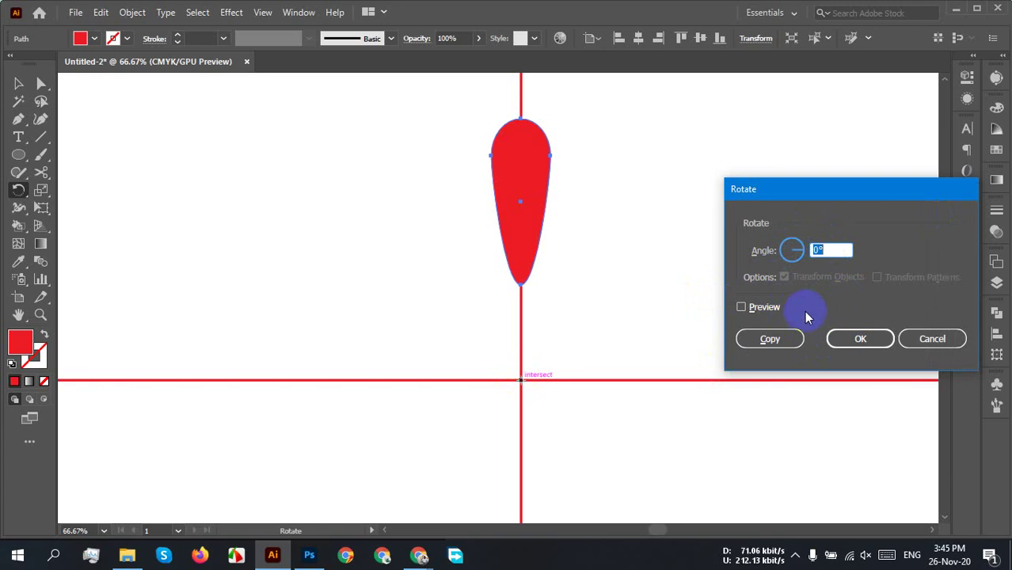
left_click(827, 264)
left_click(758, 307)
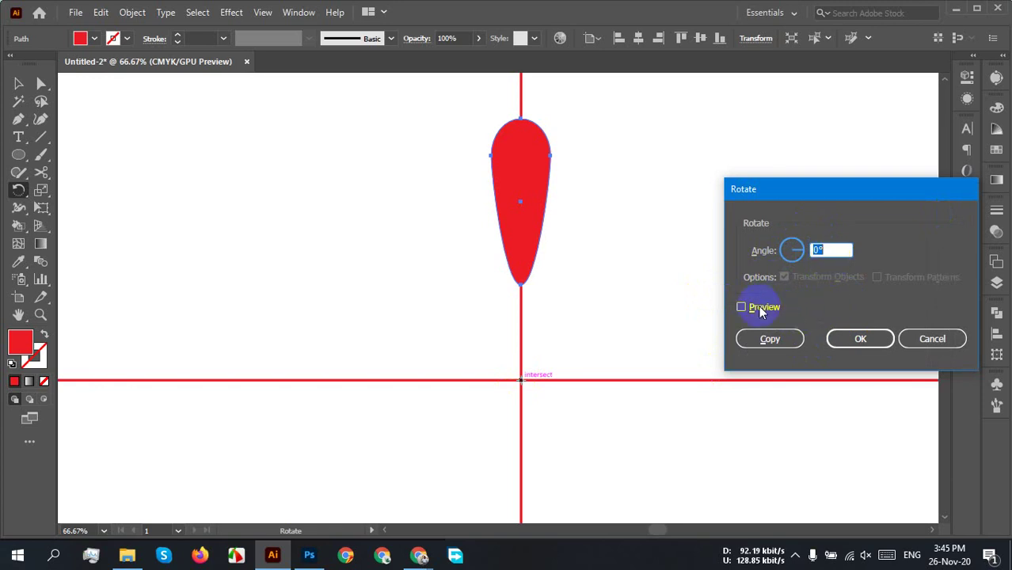
left_click(833, 252)
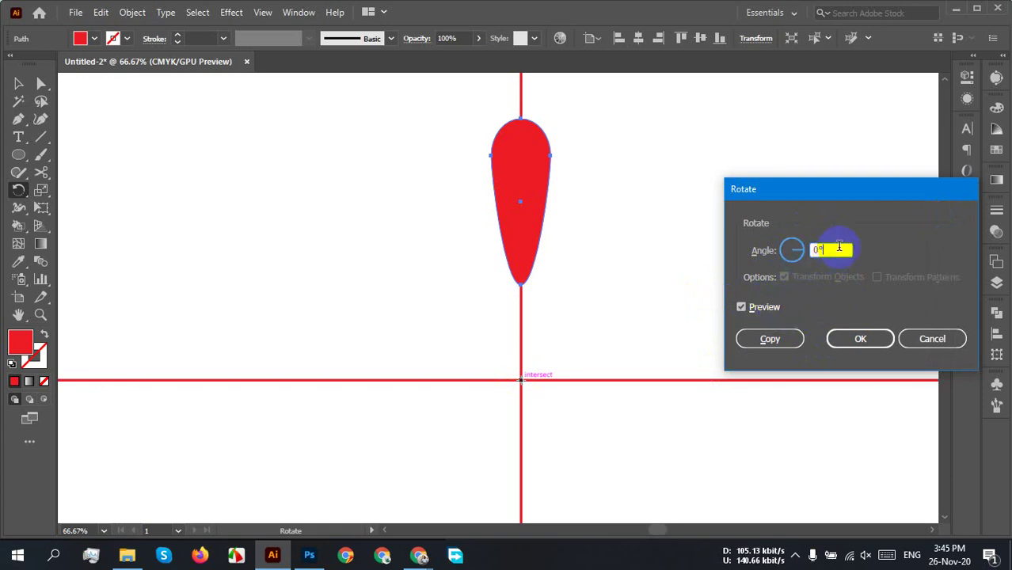
key("Up")
key("Up")
key("Up")
key("Up")
key("Up")
key("Up")
key("Up")
key("Up")
key("Up")
key("Up")
key("Up")
key("Up")
key("Up")
key("Up")
key("Up")
key("Up")
key("Up")
key("Up")
key("Up")
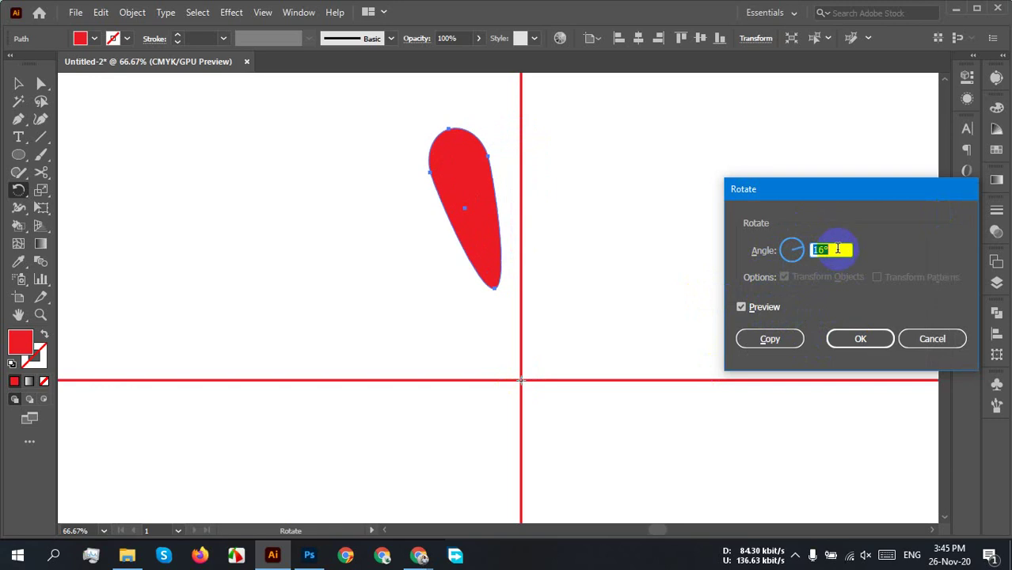
key("Up")
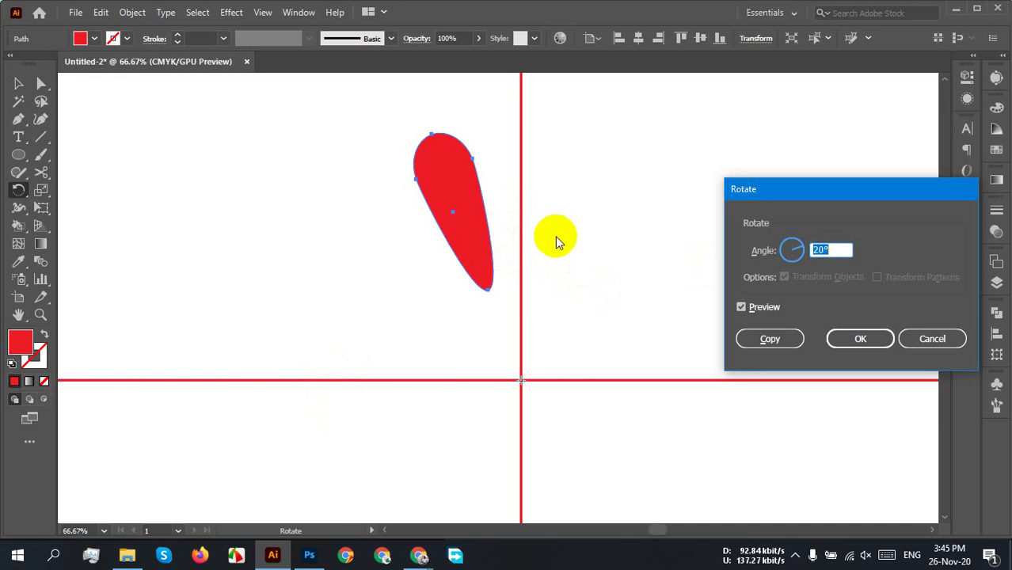
left_click(837, 251)
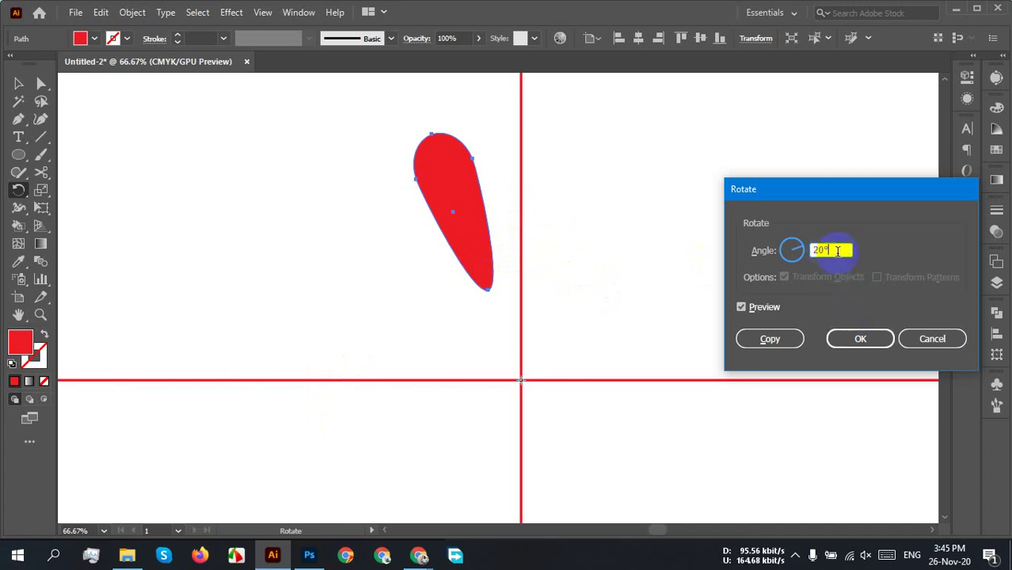
left_click(801, 245)
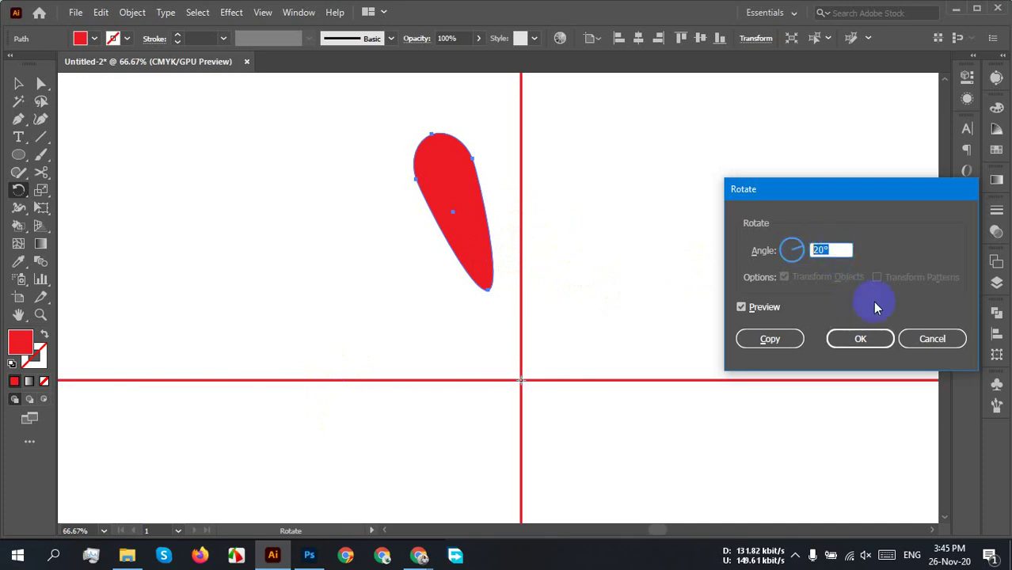
type("30")
left_click(849, 377)
left_click(772, 308)
left_click(774, 311)
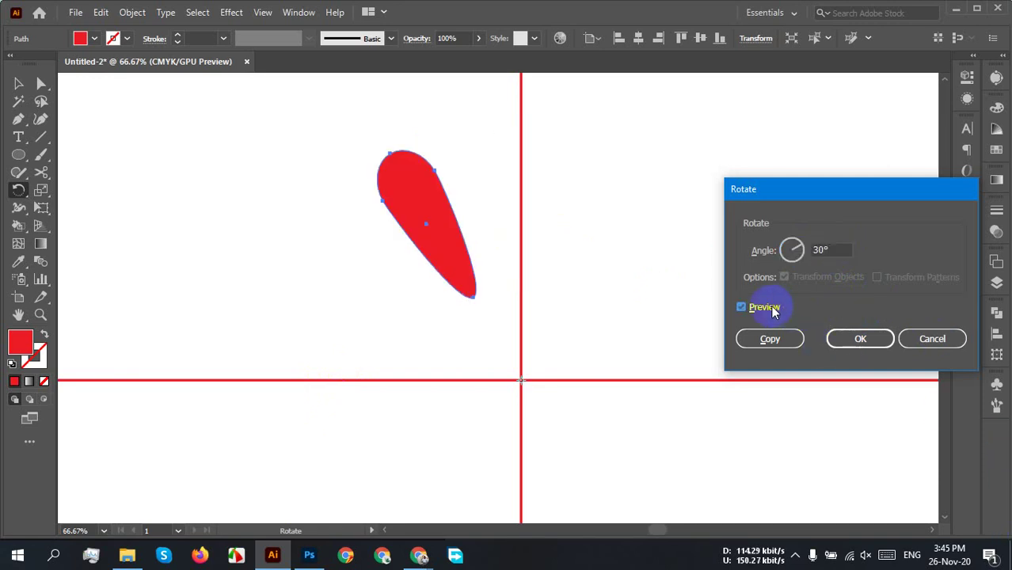
left_click(918, 339)
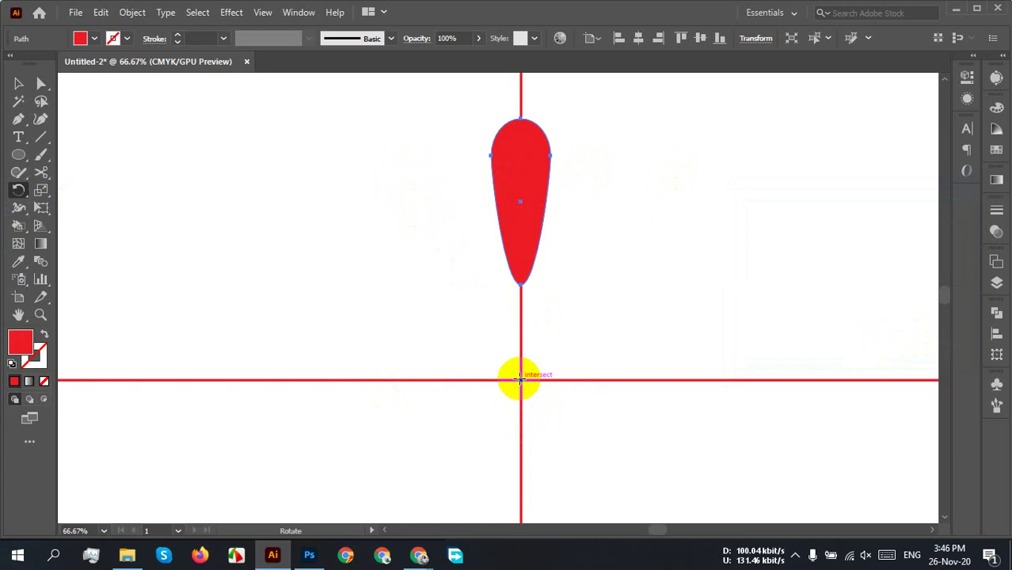
Step: Create a copy of the teardrop rotated 30° around the intersection of the two guide lines
left_click(519, 379, "alt")
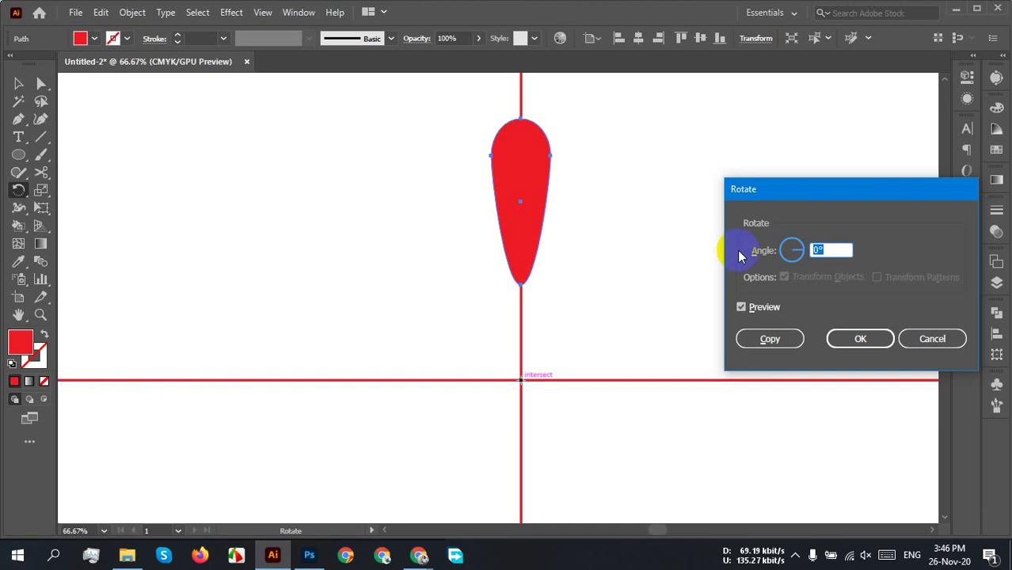
type("30")
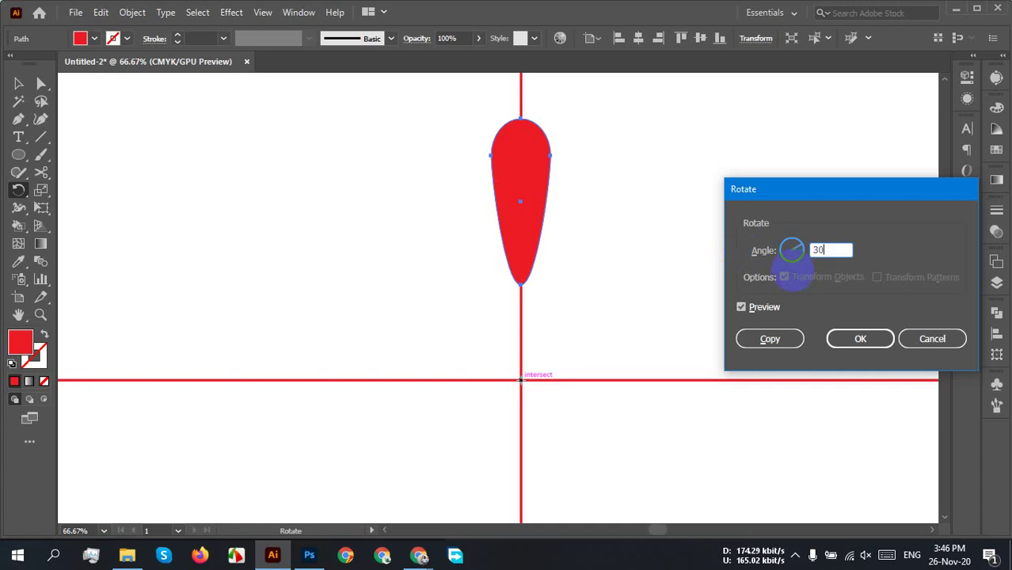
left_click(761, 307)
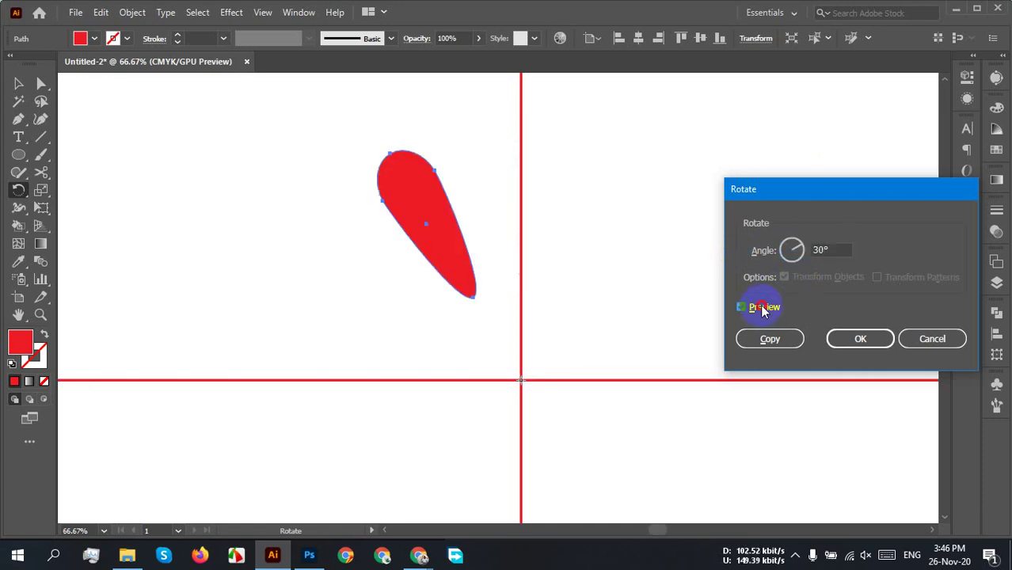
left_click(761, 307)
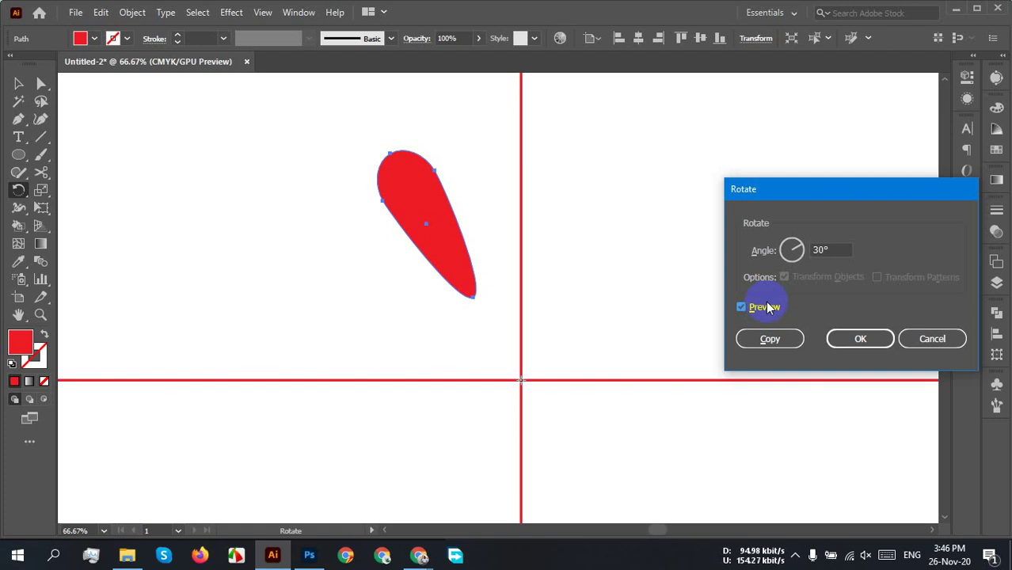
left_click(772, 341)
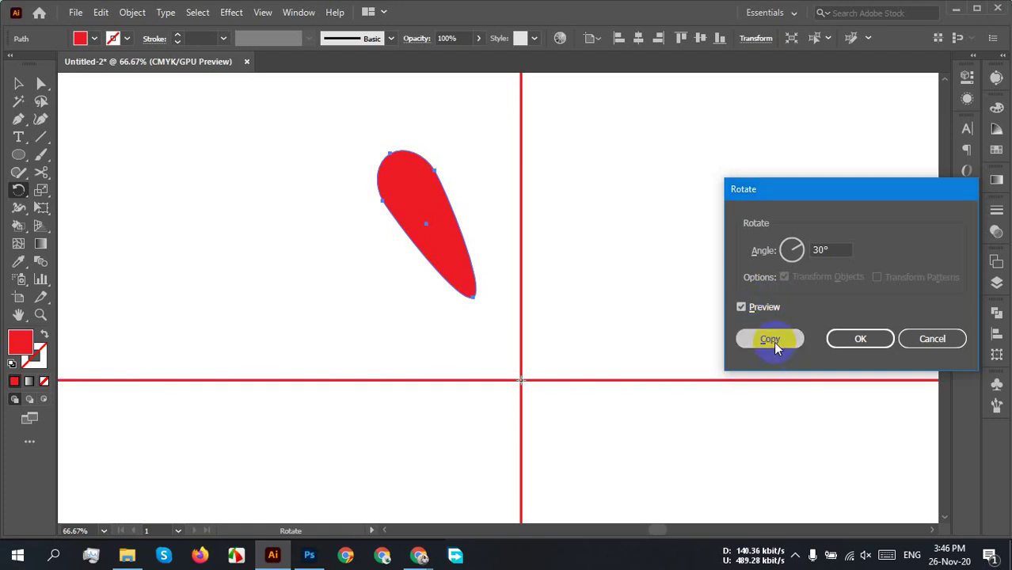
Step: Repeat the 30° rotated copy until 12 petals form a full ring around the intersection, and deselect
key("v")
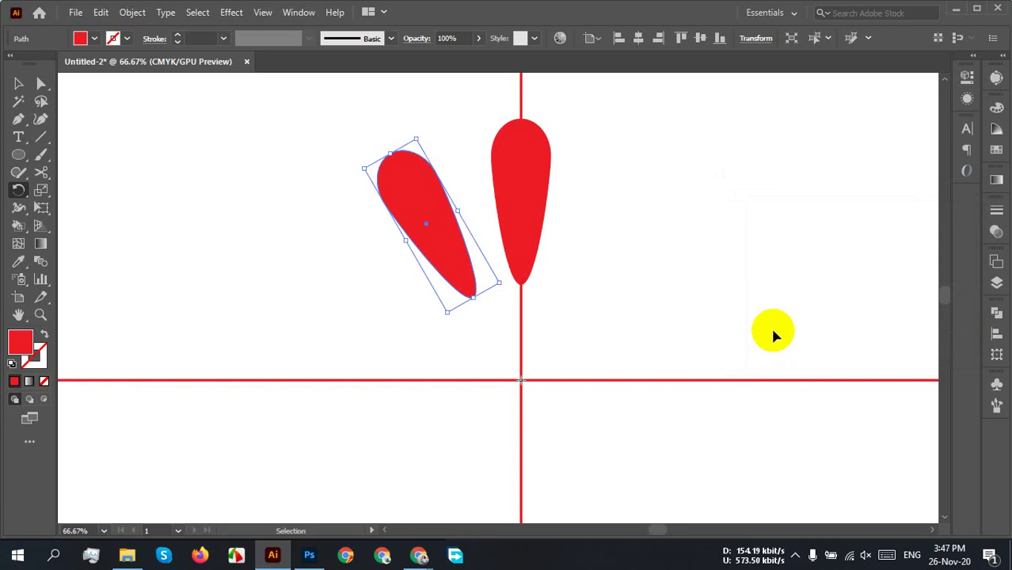
key("ctrl+d")
key("ctrl+d")
key("ctrl+d")
key("ctrl+d")
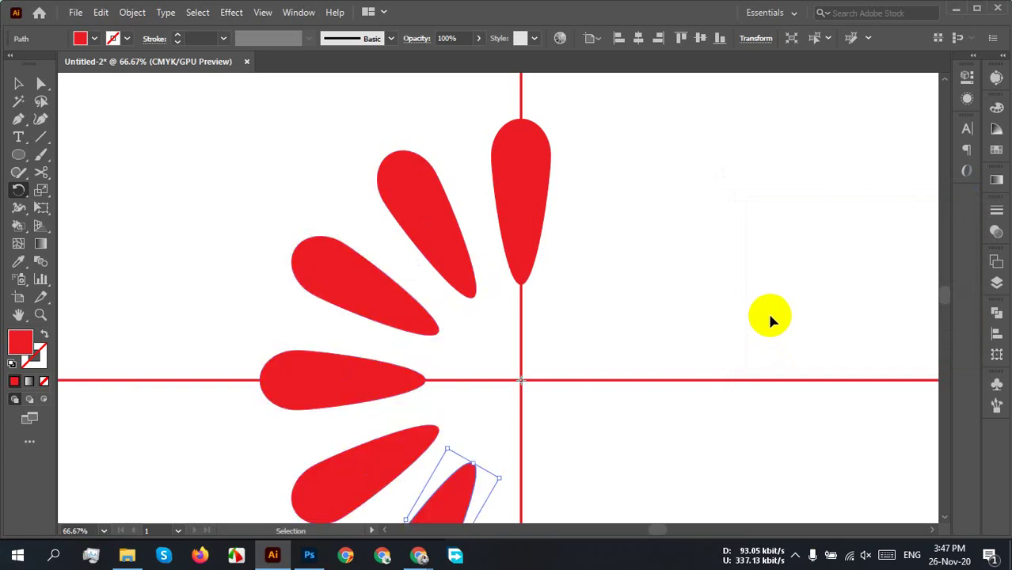
key("ctrl+d")
key("ctrl+d")
key("ctrl+d")
key("ctrl+d")
key("ctrl+d")
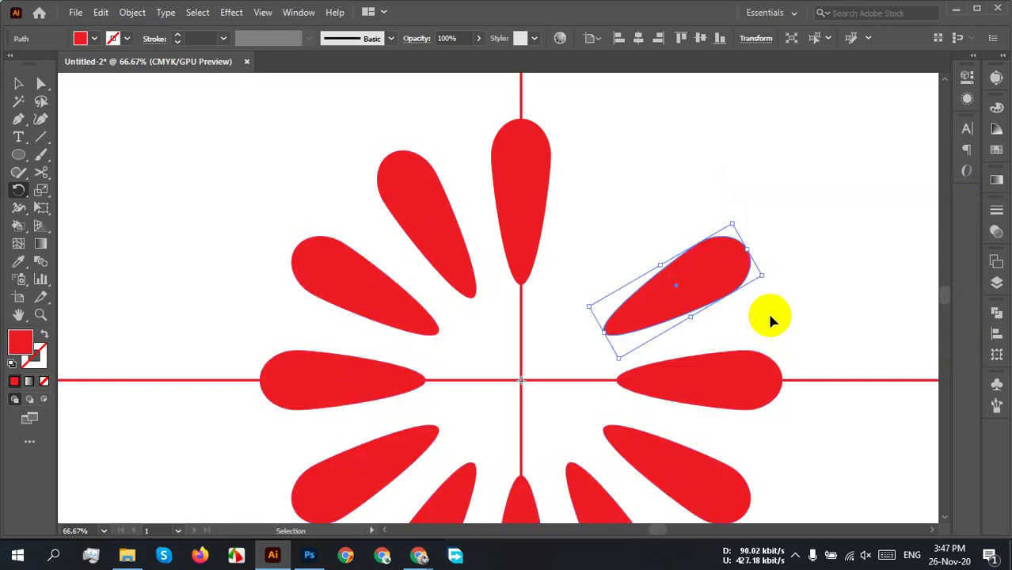
key("r")
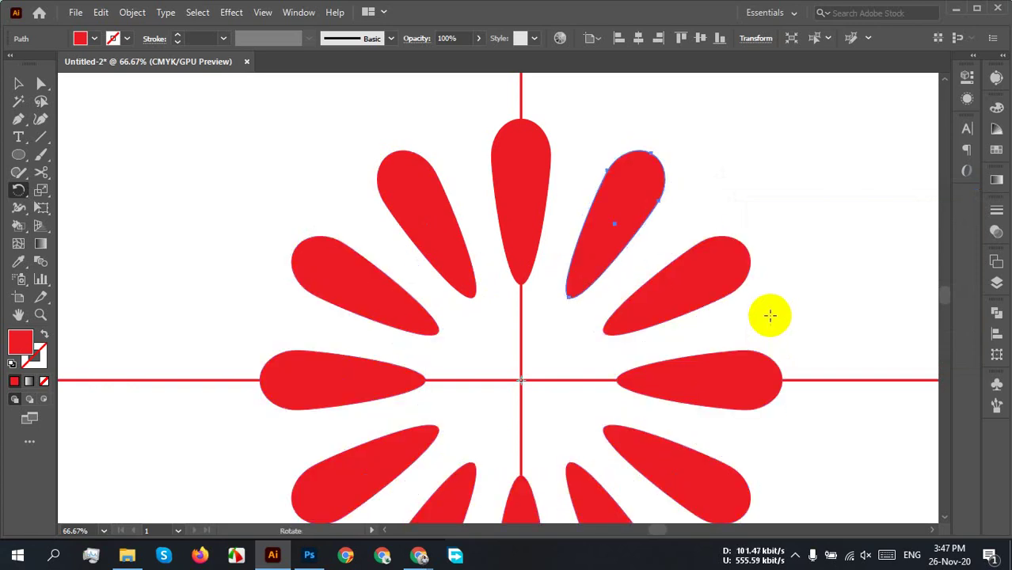
left_click(17, 84)
left_click(551, 349)
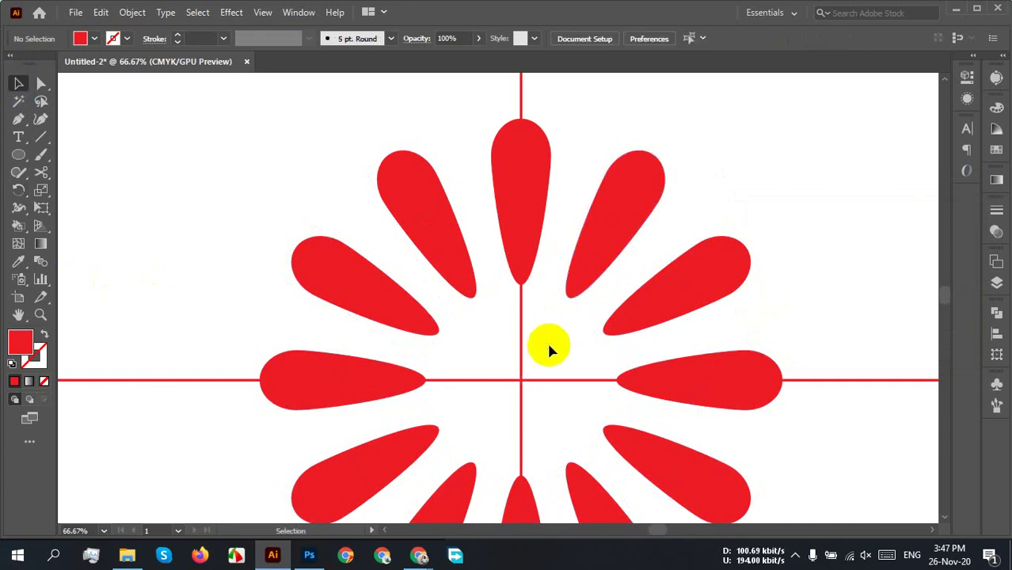
Step: Draw a small red circle centred on the guide-line intersection in the middle of the petals, and deselect it
scroll(546, 343, "down", 4)
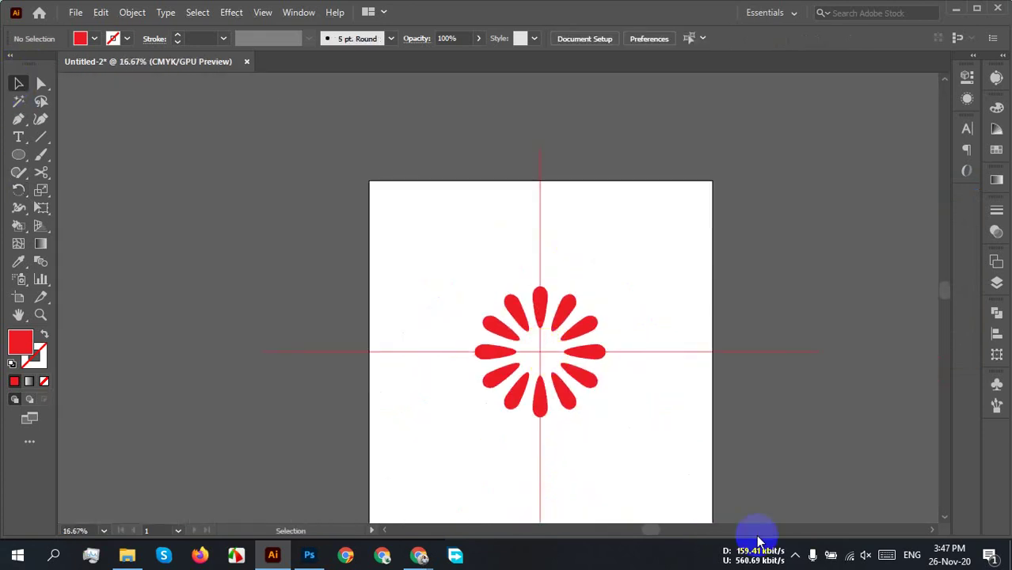
scroll(661, 467, "down", 1)
scroll(613, 392, "up", 7)
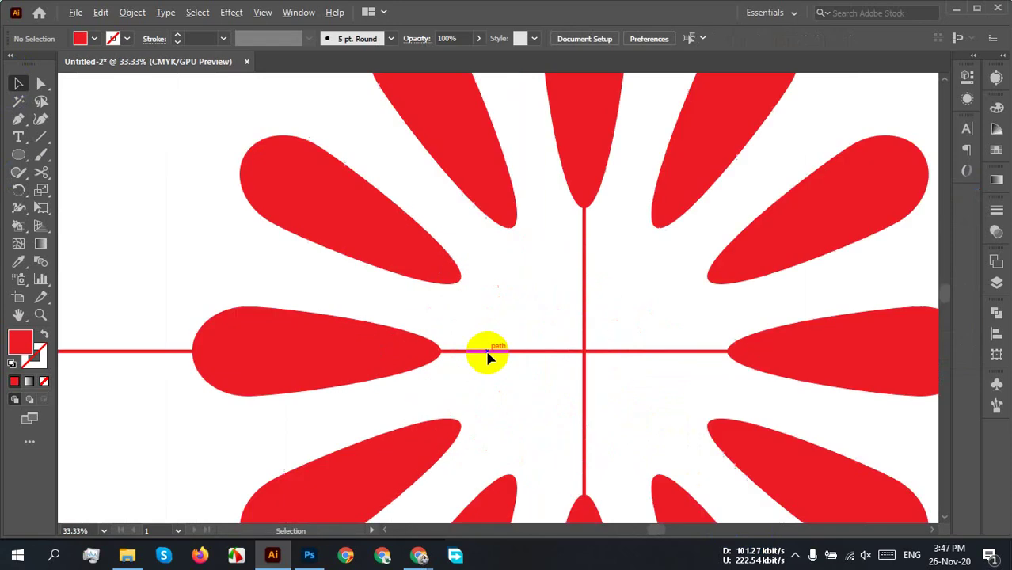
scroll(602, 370, "down", 2)
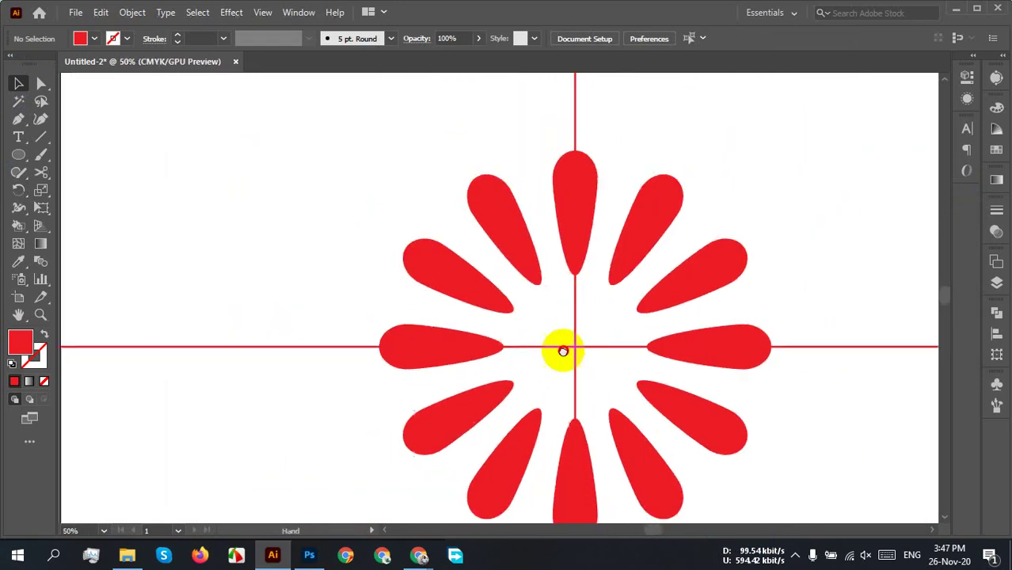
left_click(18, 155)
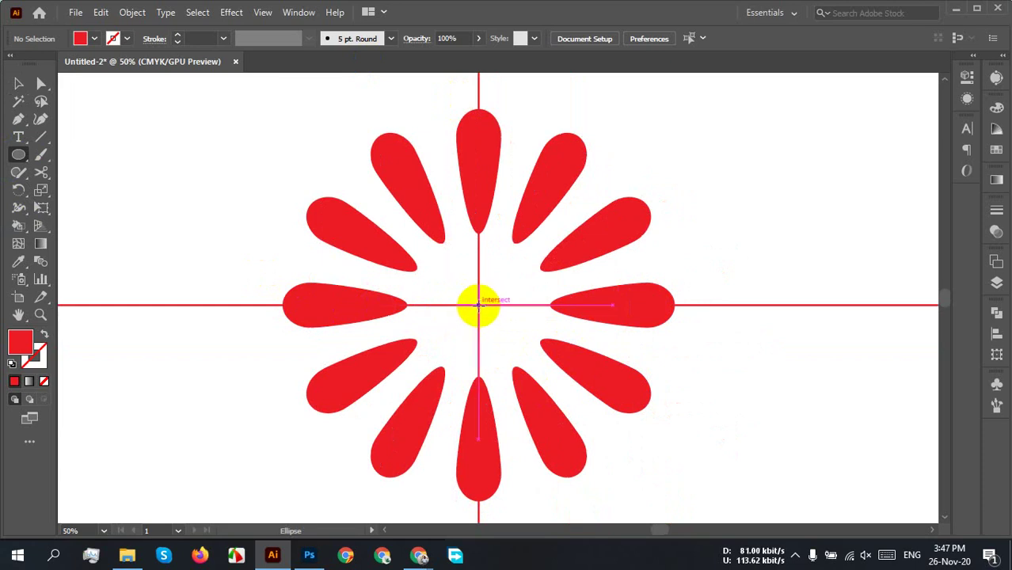
left_click_drag(478, 304, 517, 341)
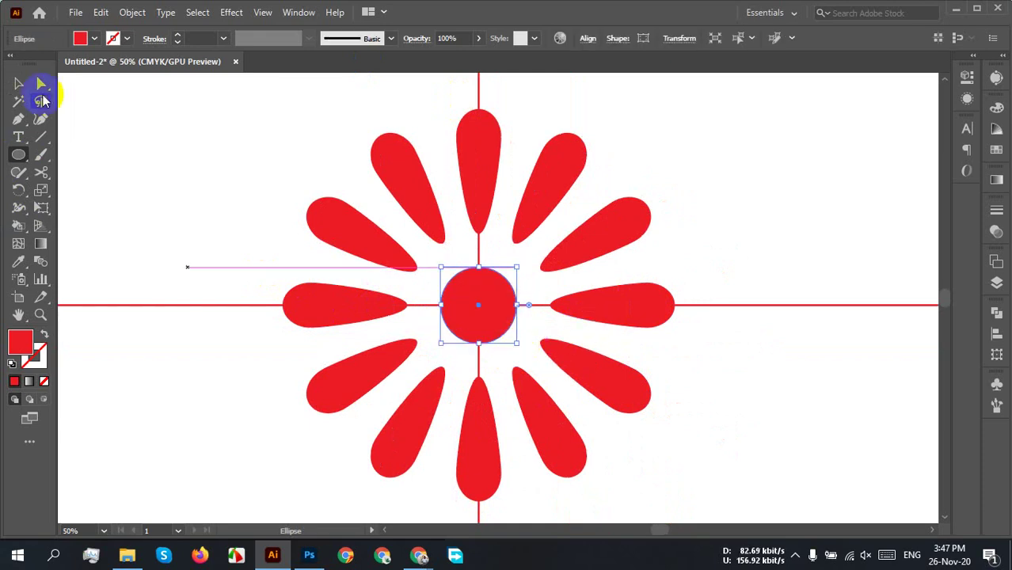
left_click(19, 84)
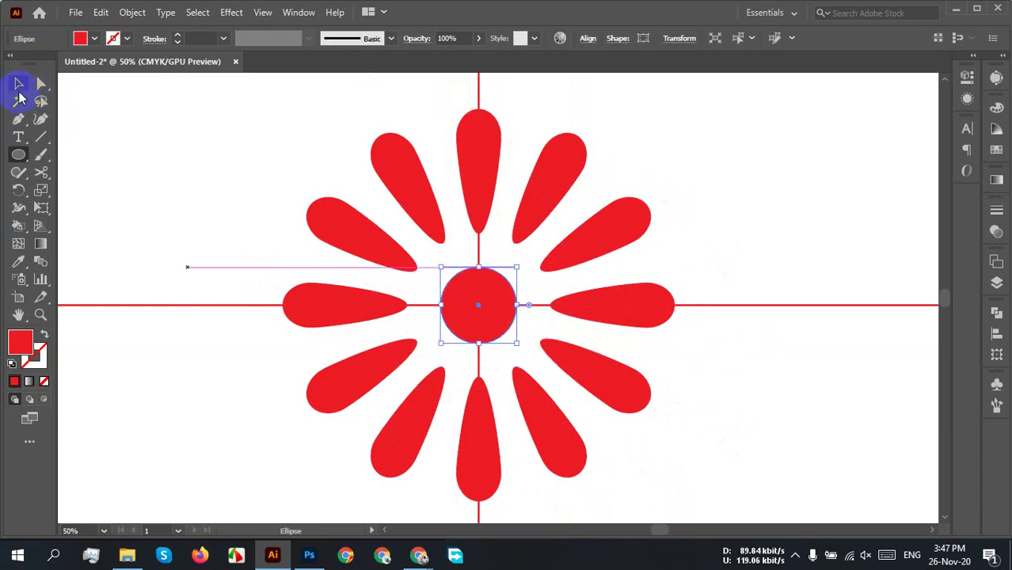
left_click(696, 329)
Step: Select all petals and the centre circle and scale them proportionally about their centre to roughly two thirds, then deselect
scroll(690, 320, "down", 2)
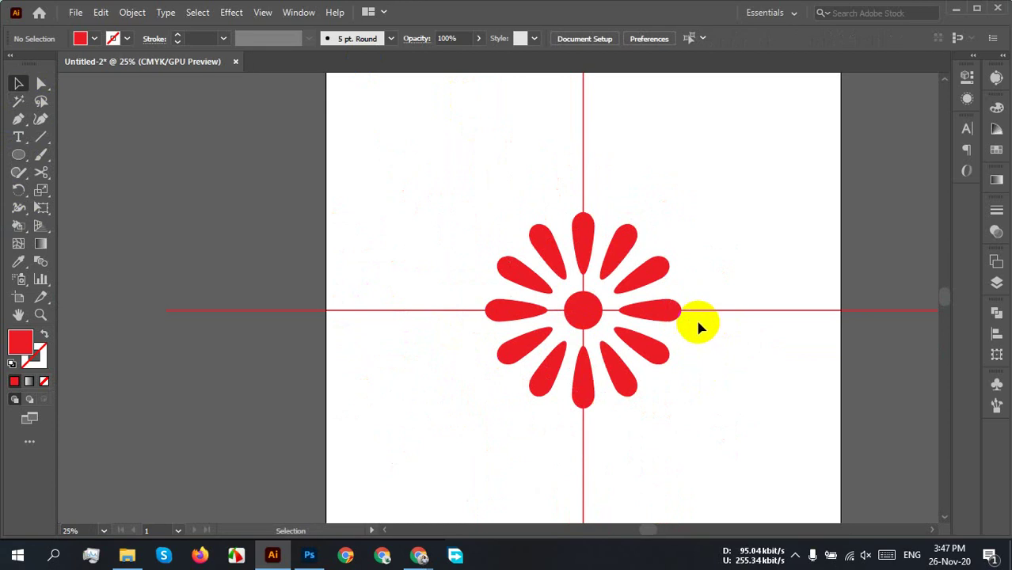
left_click_drag(386, 217, 791, 511)
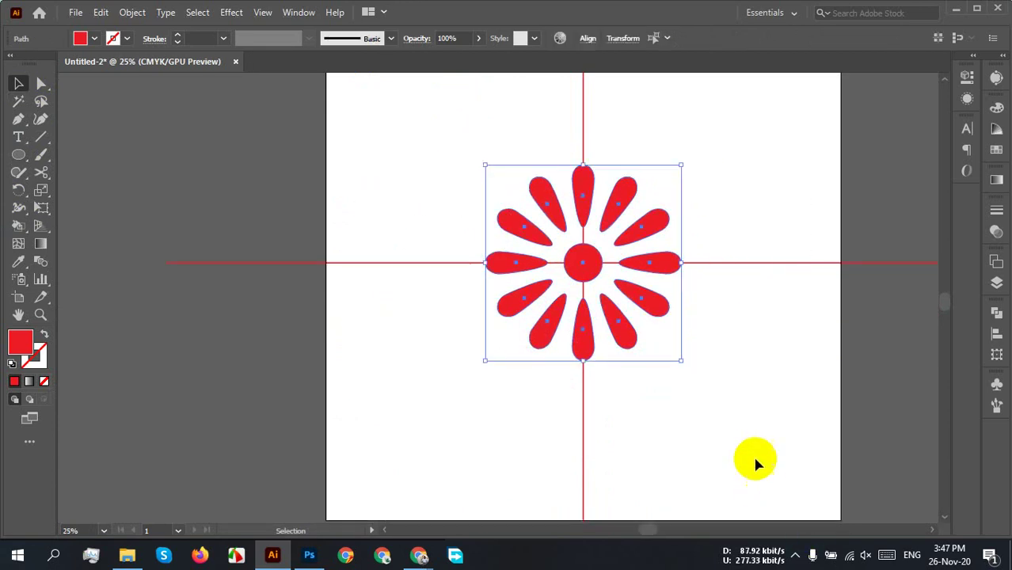
scroll(752, 458, "up", 3)
scroll(644, 343, "down", 1)
scroll(619, 313, "down", 1)
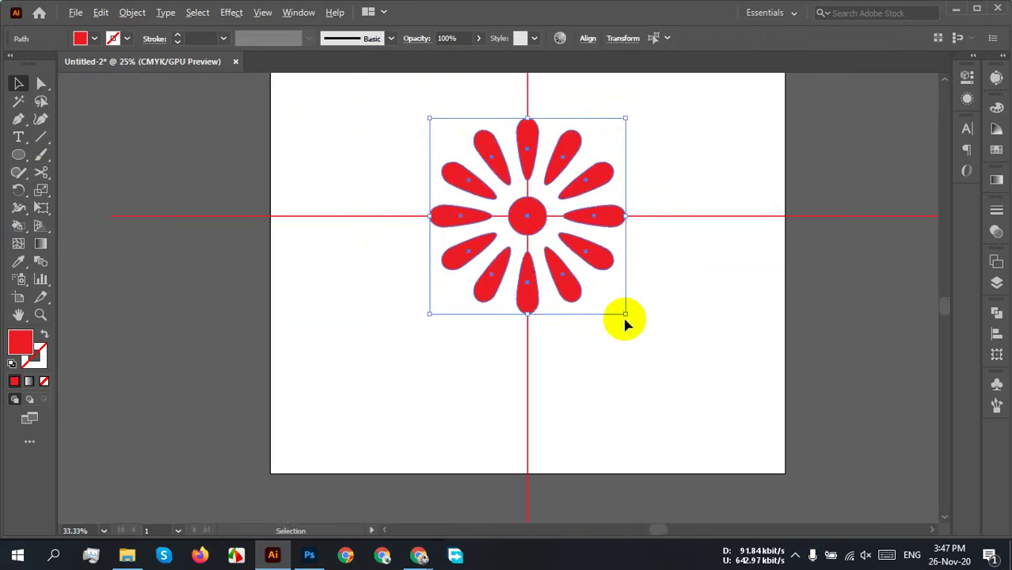
left_click_drag(625, 313, 603, 283)
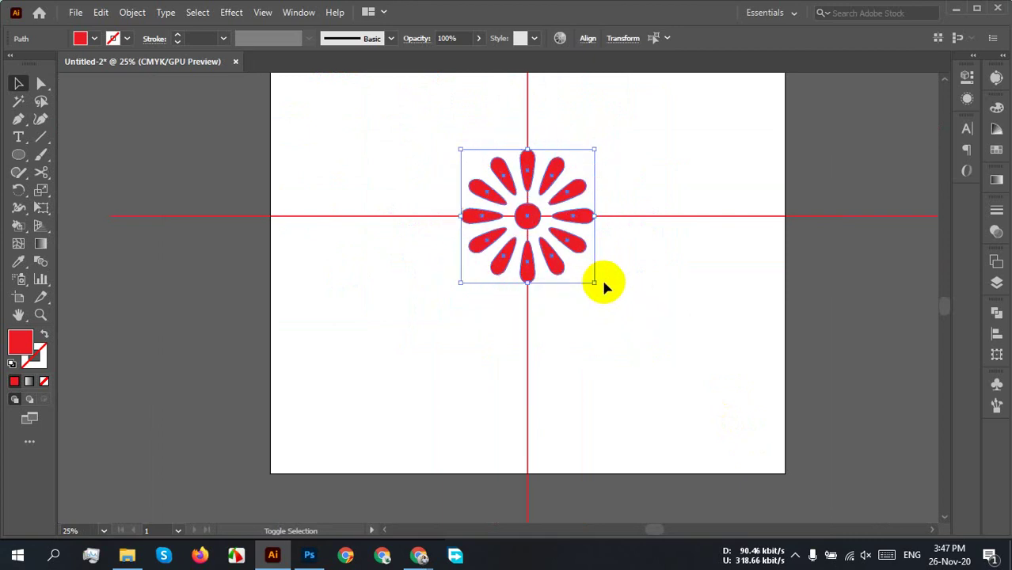
left_click(623, 290)
Step: Reselect the whole flower and shrink it slightly more, proportionally about its centre, to roughly four fifths, then deselect
scroll(626, 296, "down", 2)
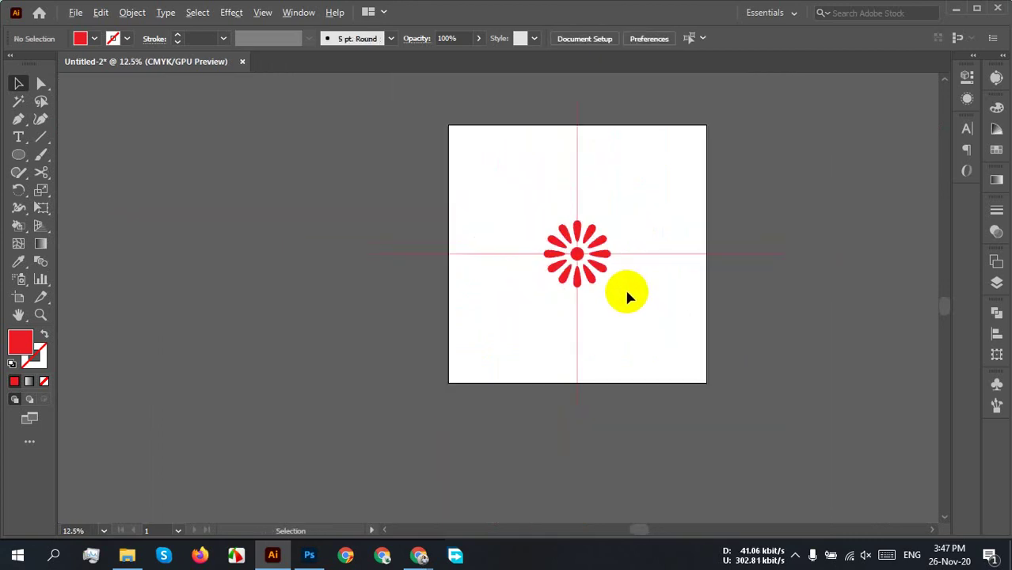
scroll(625, 294, "up", 3)
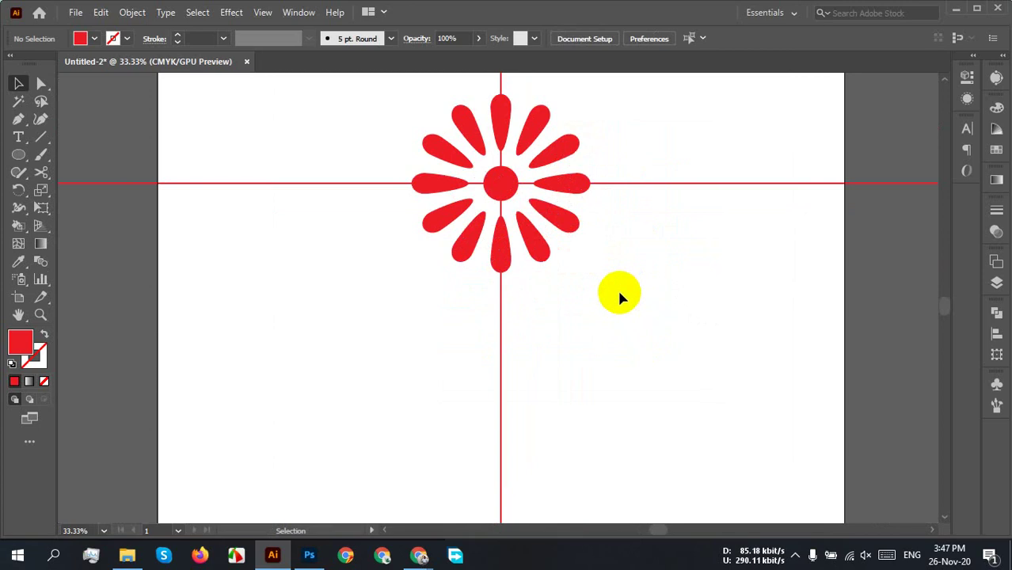
scroll(637, 348, "up", 2)
left_click_drag(657, 403, 408, 194)
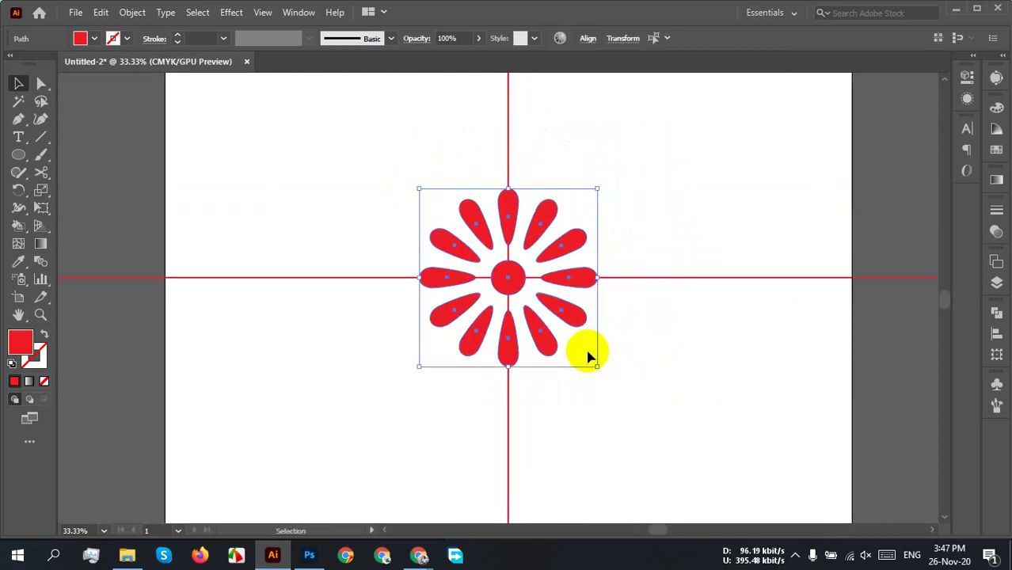
left_click_drag(594, 364, 582, 346)
left_click(604, 357)
scroll(599, 348, "down", 3)
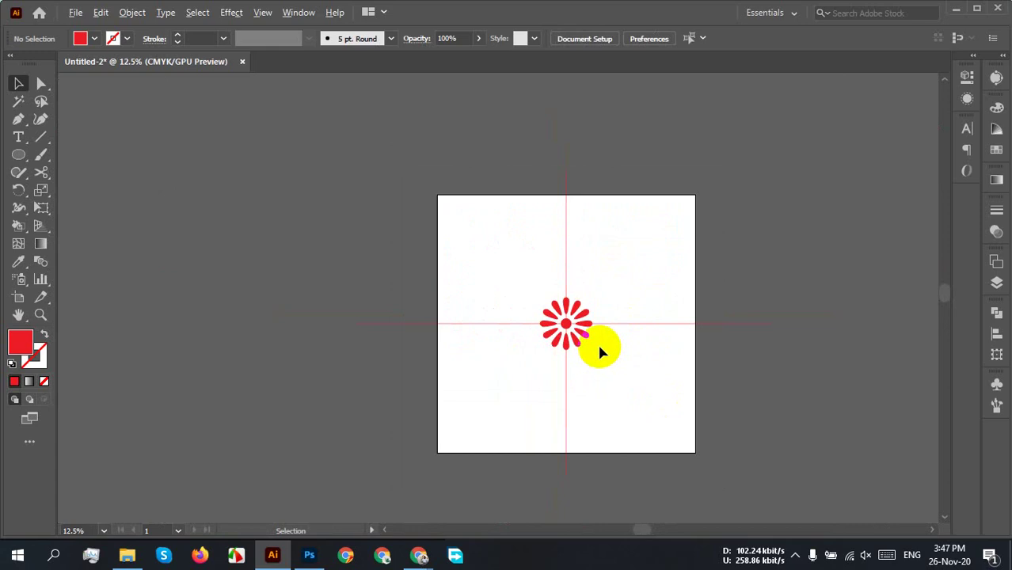
scroll(590, 361, "up", 4)
left_click_drag(651, 369, 315, 104)
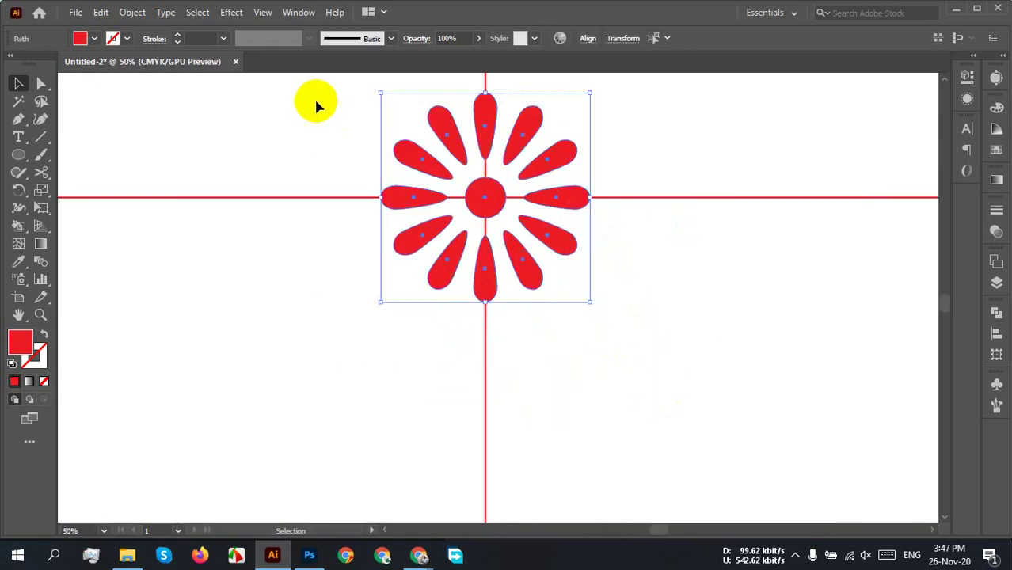
left_click_drag(601, 258, 567, 357)
left_click(599, 345)
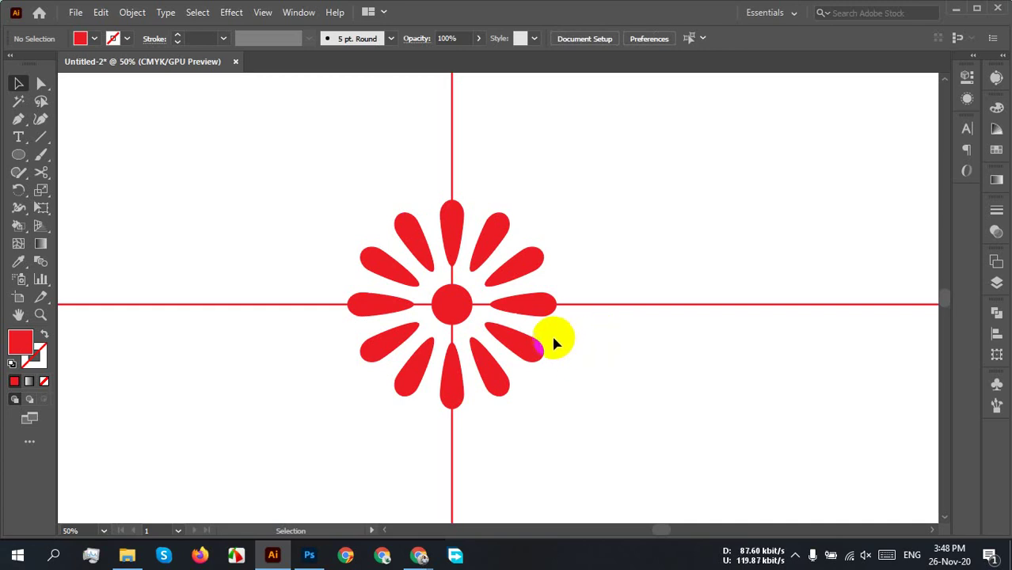
Step: Select all petals and the centre circle, rotate them by half a petal spacing so the guide lines run between petals, and deselect
scroll(479, 316, "down", 1)
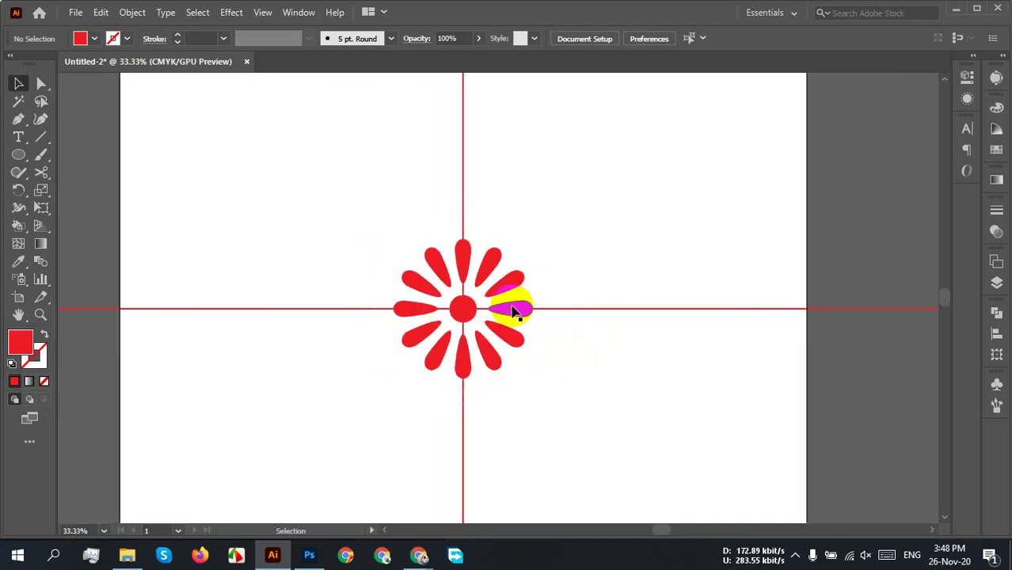
left_click_drag(526, 318, 523, 321)
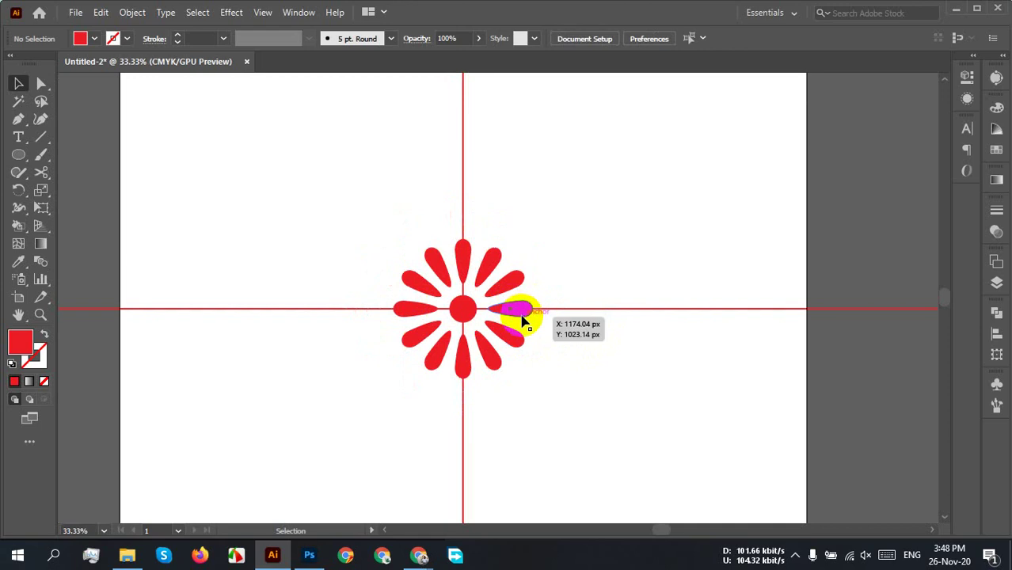
left_click_drag(550, 405, 299, 244)
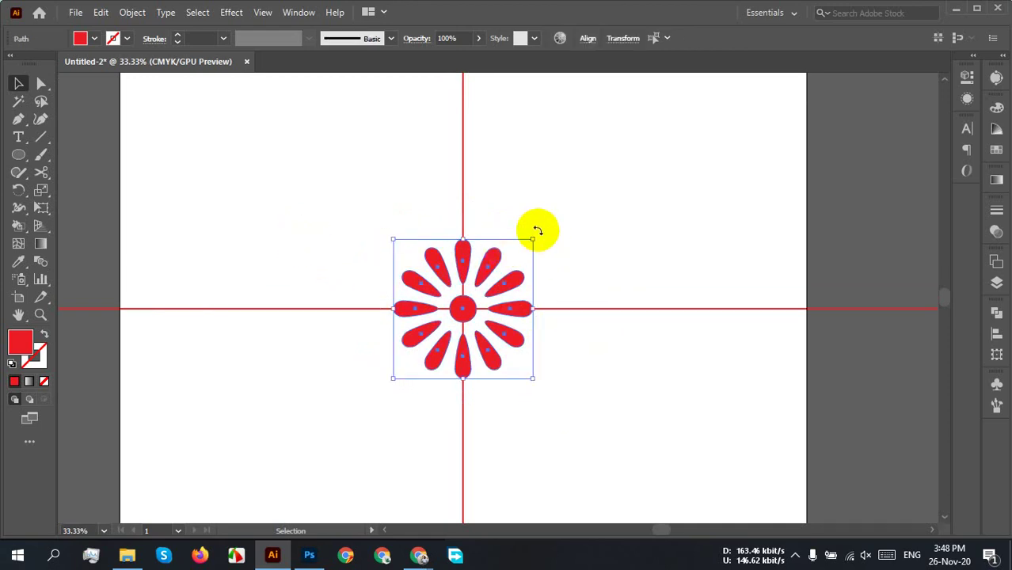
left_click_drag(537, 228, 490, 218)
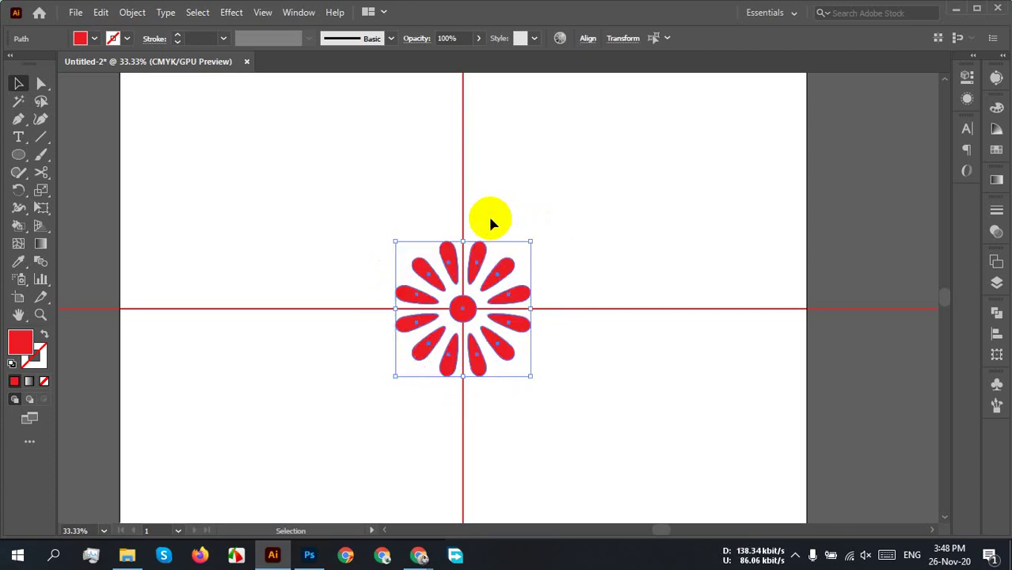
left_click(592, 252)
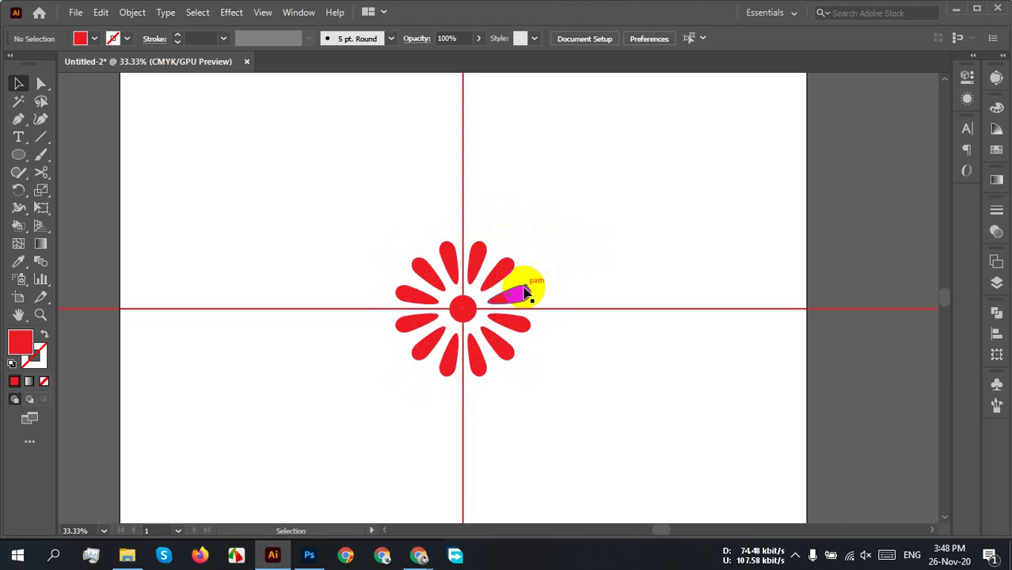
Step: Start a pointed arch with the Pen tool from the upper-left petal's inner edge to the vertical guide line, with red stroke and no fill
scroll(466, 301, "up", 4)
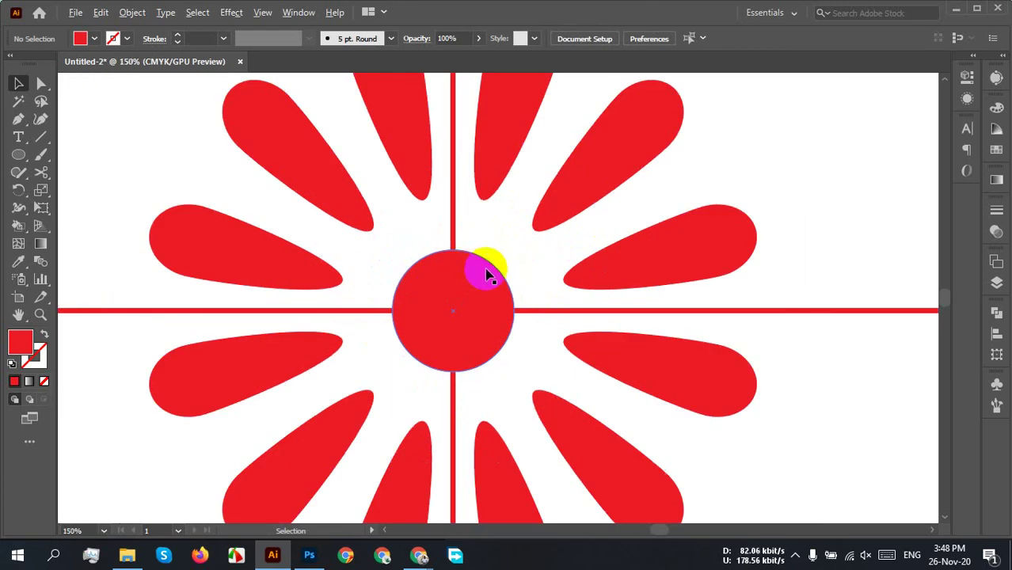
scroll(481, 272, "down", 4)
scroll(515, 280, "up", 1)
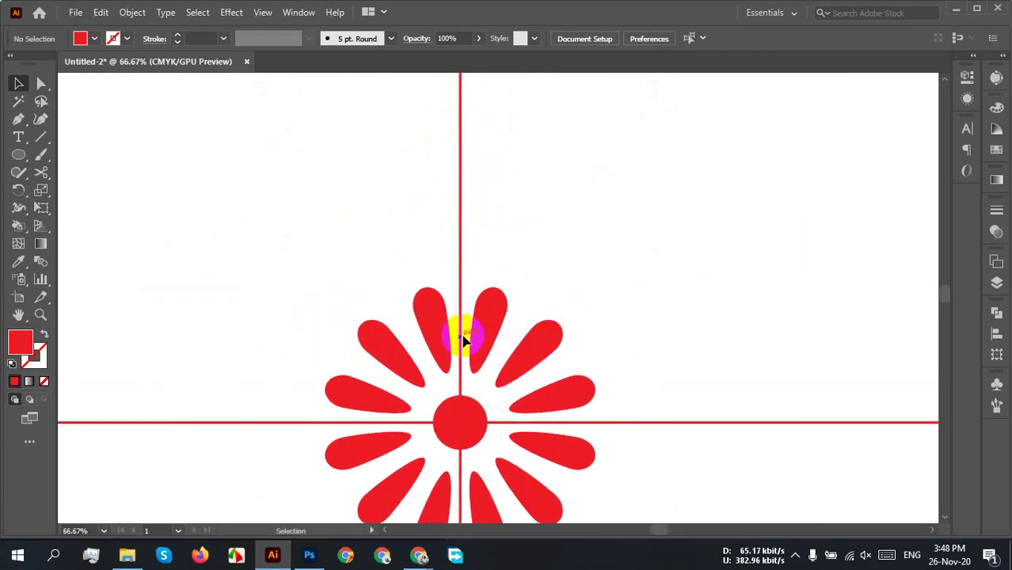
scroll(460, 316, "up", 3)
left_click_drag(459, 314, 452, 375)
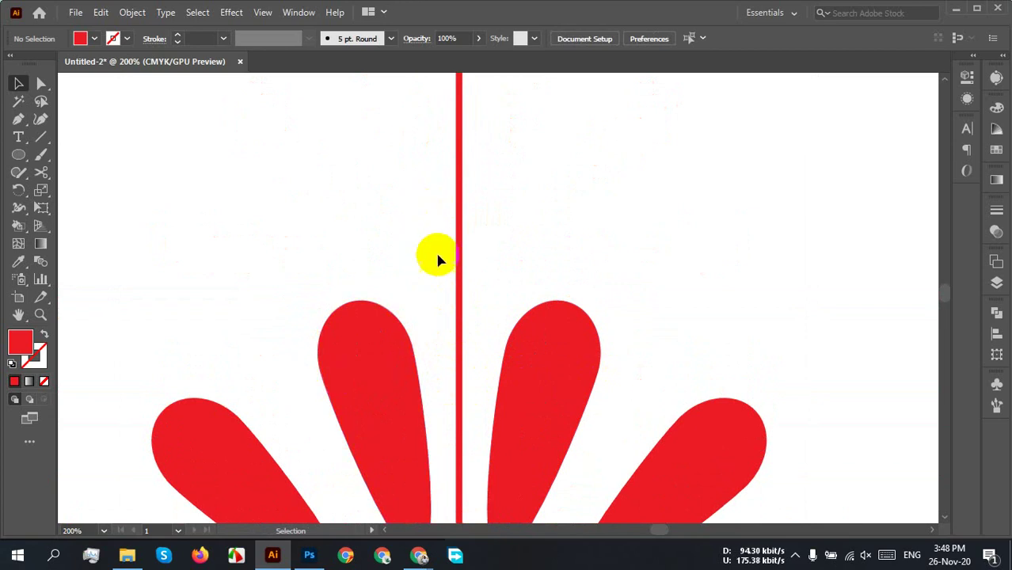
left_click_drag(308, 262, 488, 372)
left_click(599, 281)
left_click(19, 119)
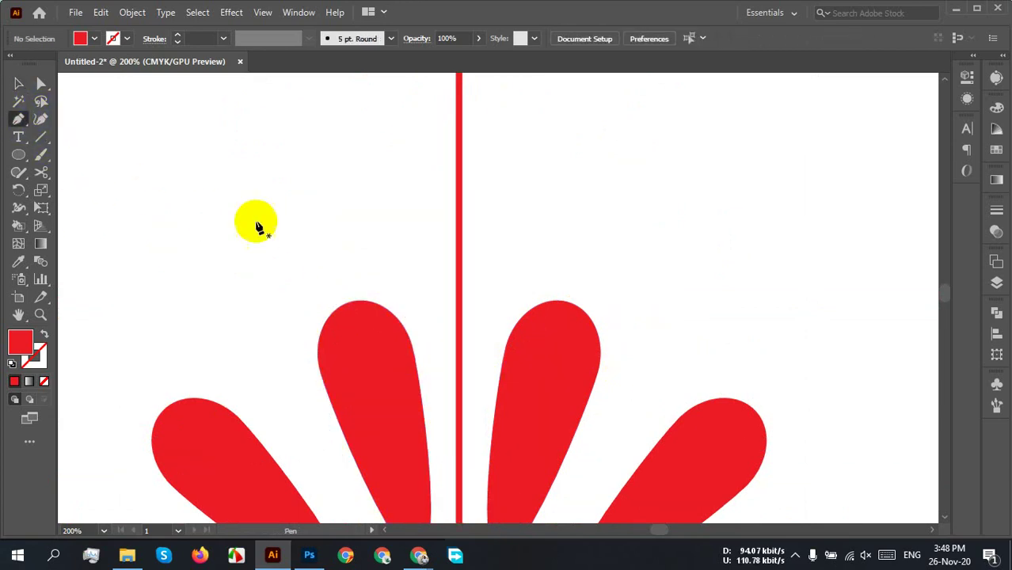
left_click(404, 327)
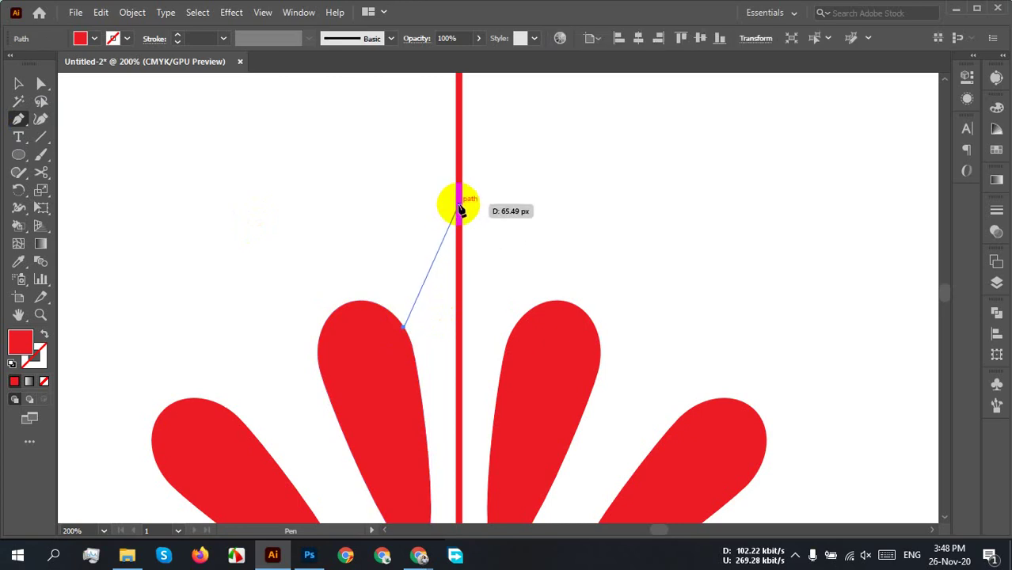
left_click_drag(460, 208, 463, 95)
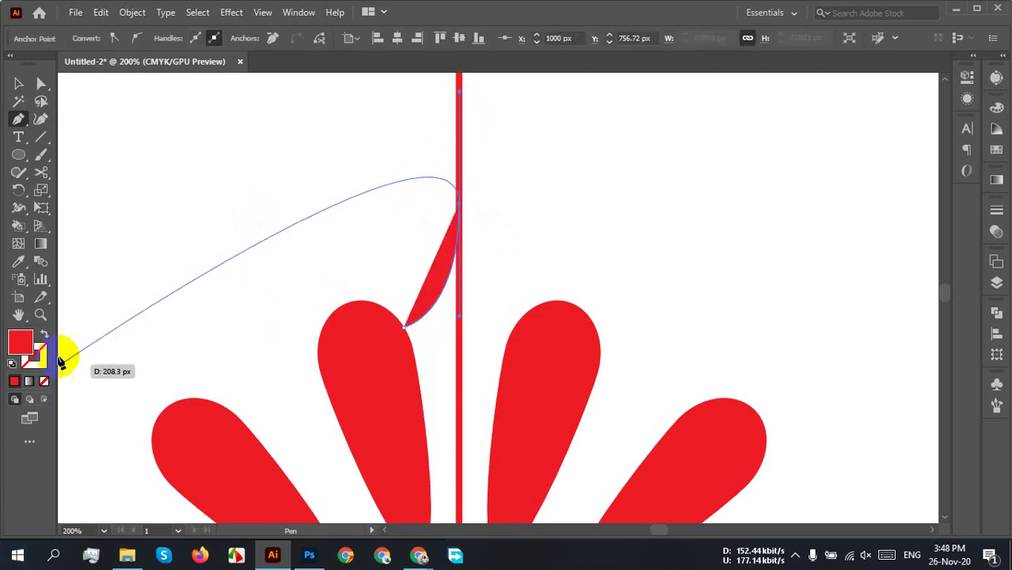
left_click(45, 334)
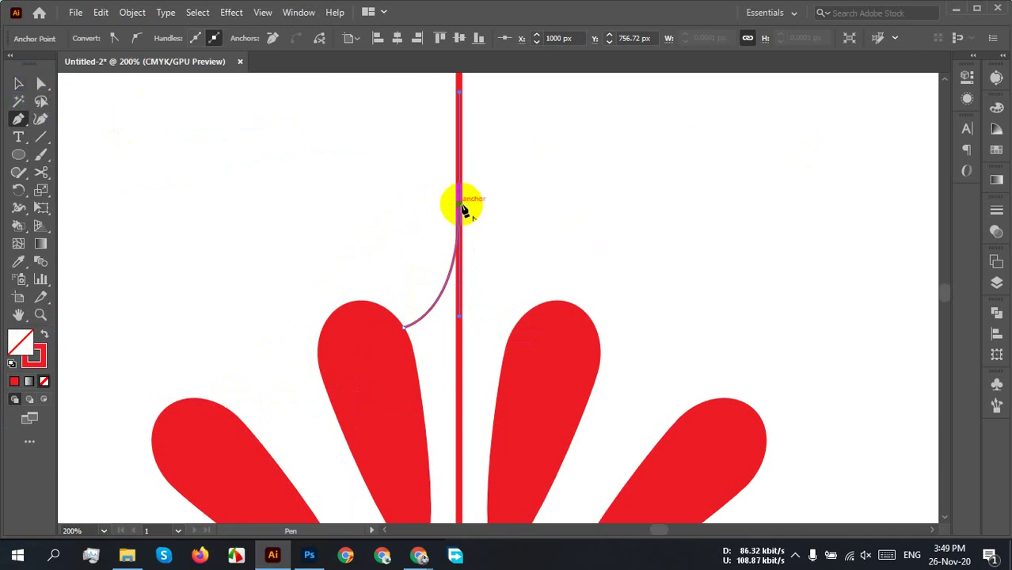
left_click_drag(459, 207, 459, 303)
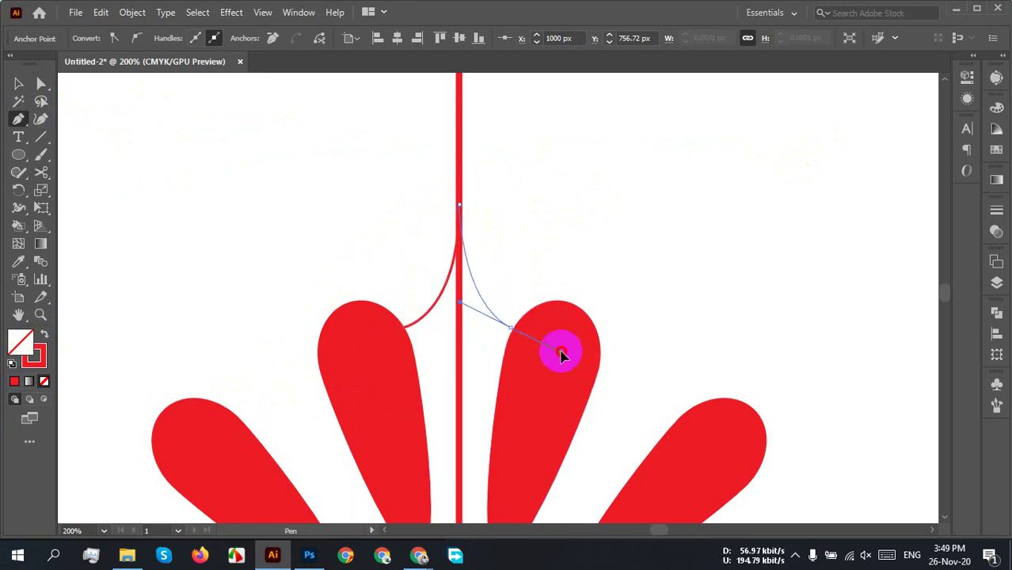
Step: Curve the arch's other side down to the upper-right petal, try closing its base with a straight segment, and deselect the path
mouse_move(560, 355)
left_mouse_down()
mouse_move(549, 341)
mouse_move(554, 329)
mouse_move(566, 335)
mouse_move(567, 325)
mouse_move(552, 331)
mouse_move(560, 339)
left_mouse_up()
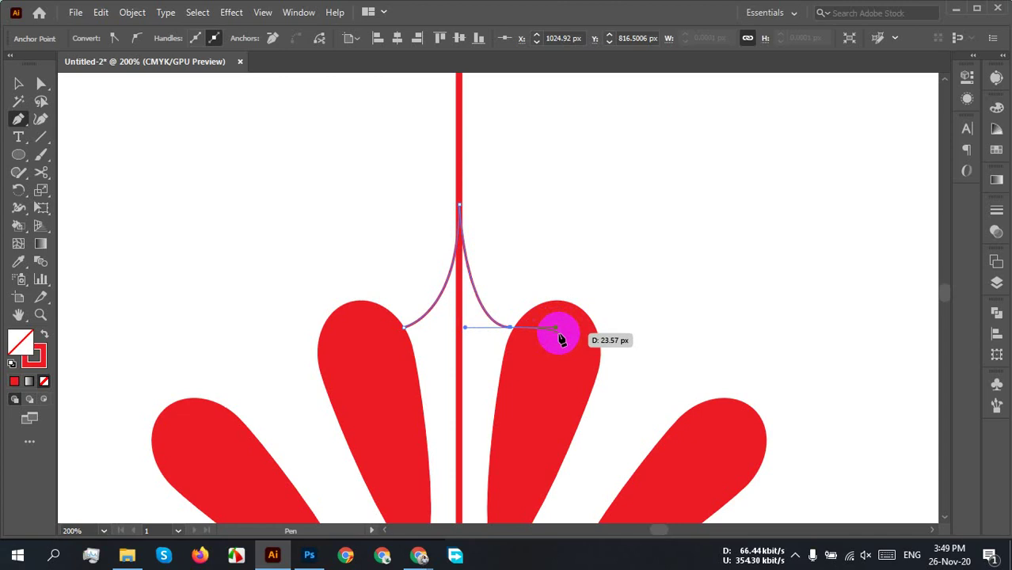
left_click_drag(559, 339, 560, 339)
left_click(510, 335)
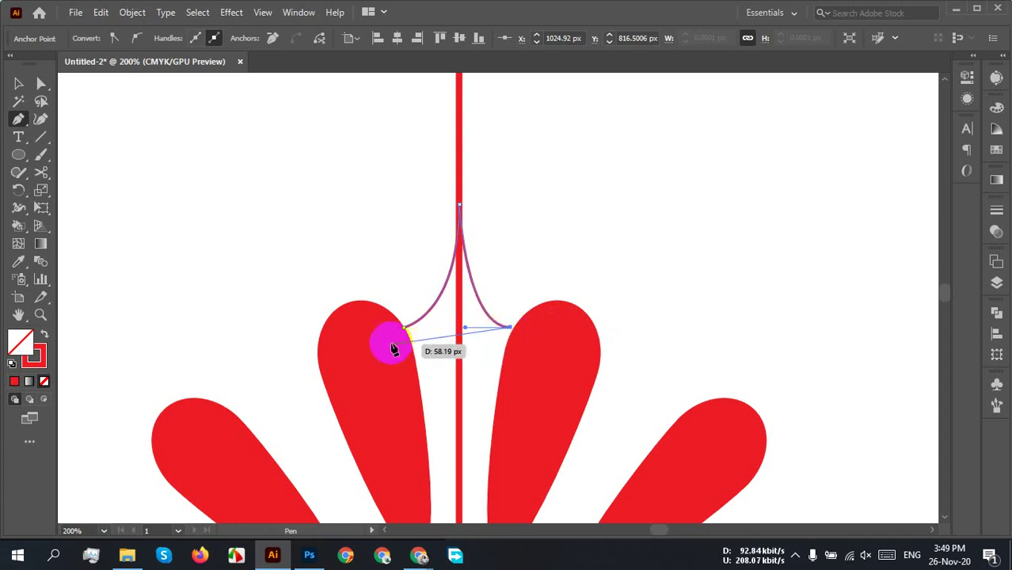
left_click(406, 331)
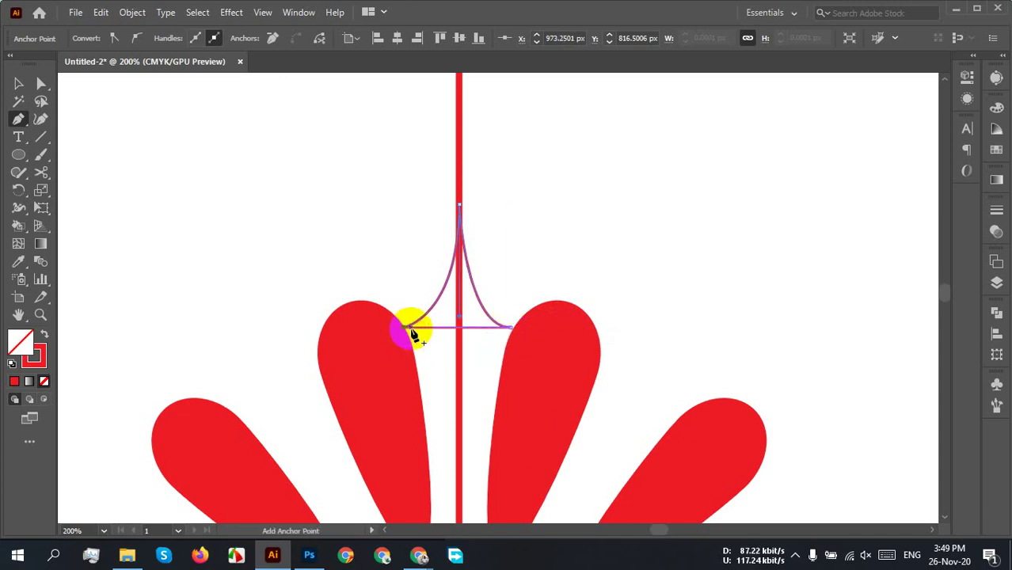
left_click_drag(554, 354, 603, 217)
key("v")
left_click(556, 209)
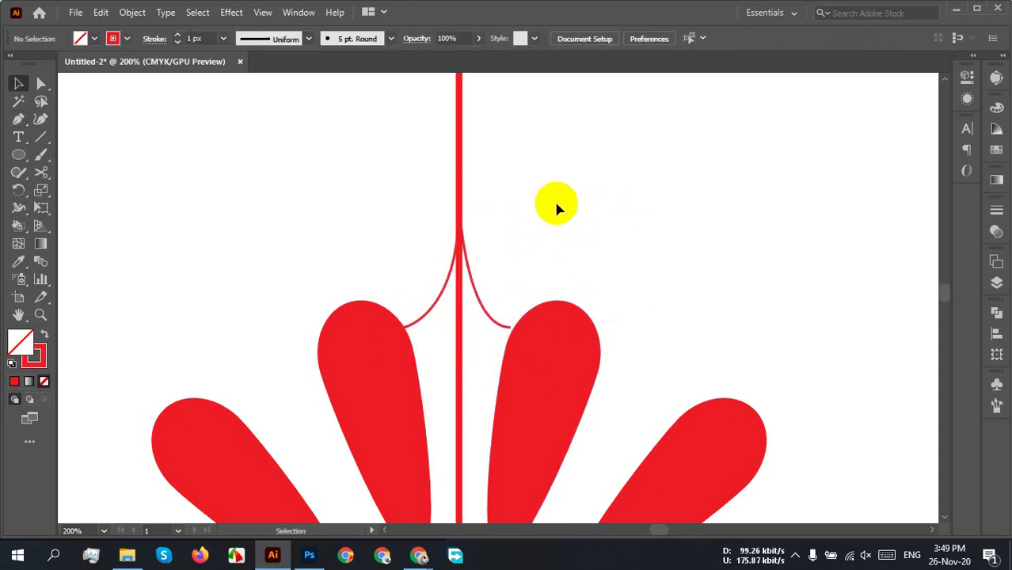
Step: Delete the pointed arch path between the two top petals
left_click(474, 294)
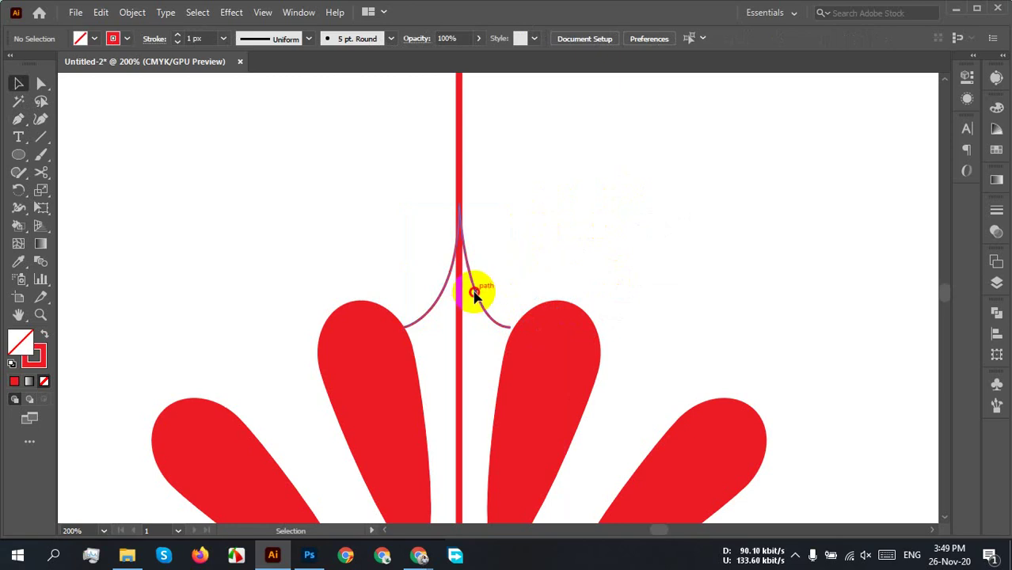
key("a")
left_click(532, 310)
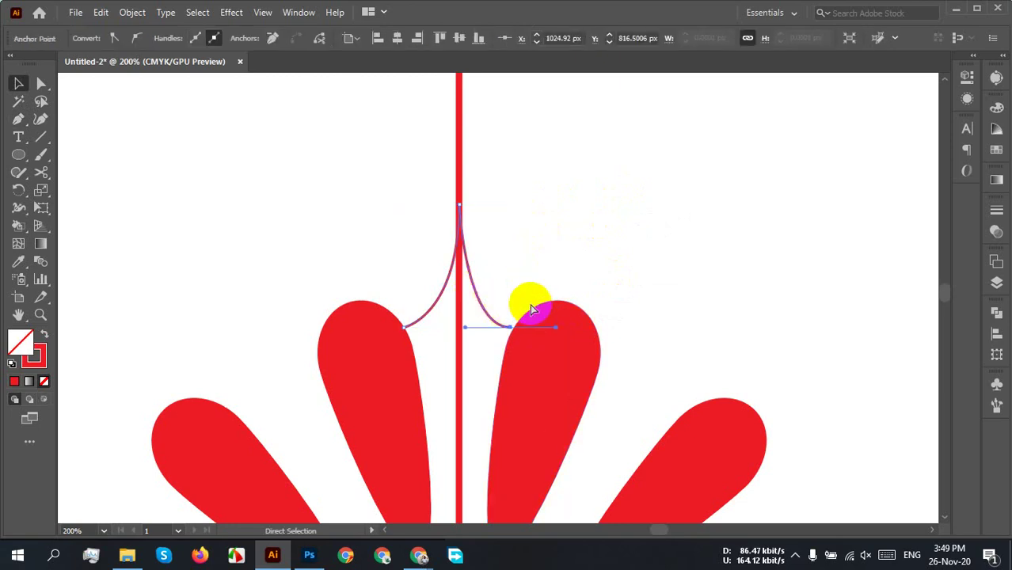
key("Delete")
key("Delete")
key("v")
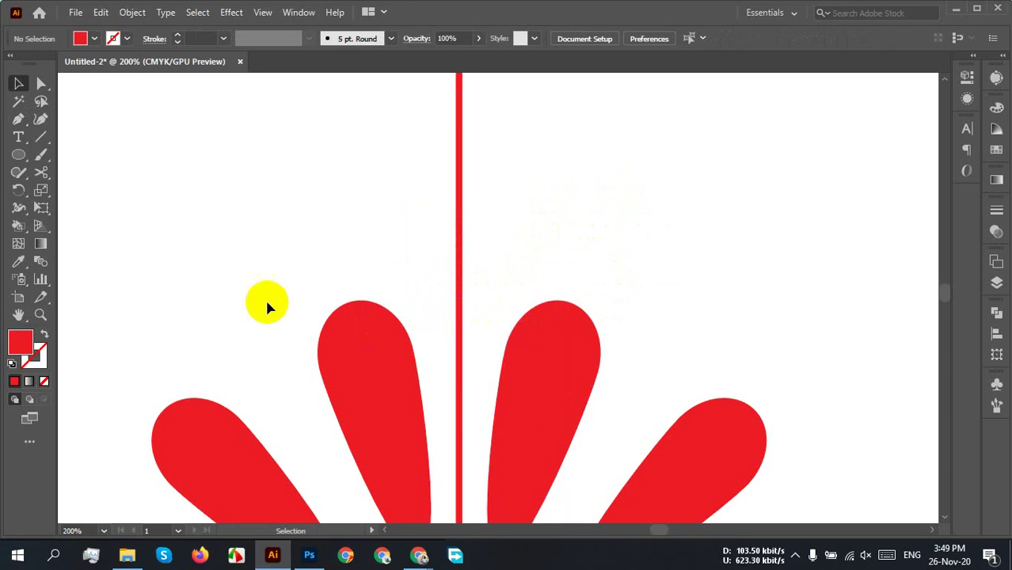
Step: Draw an open pointed arch about 48 px wide and 75 px tall between the two top petals, peaking on the vertical guide, with red stroke and no fill
left_click(18, 119)
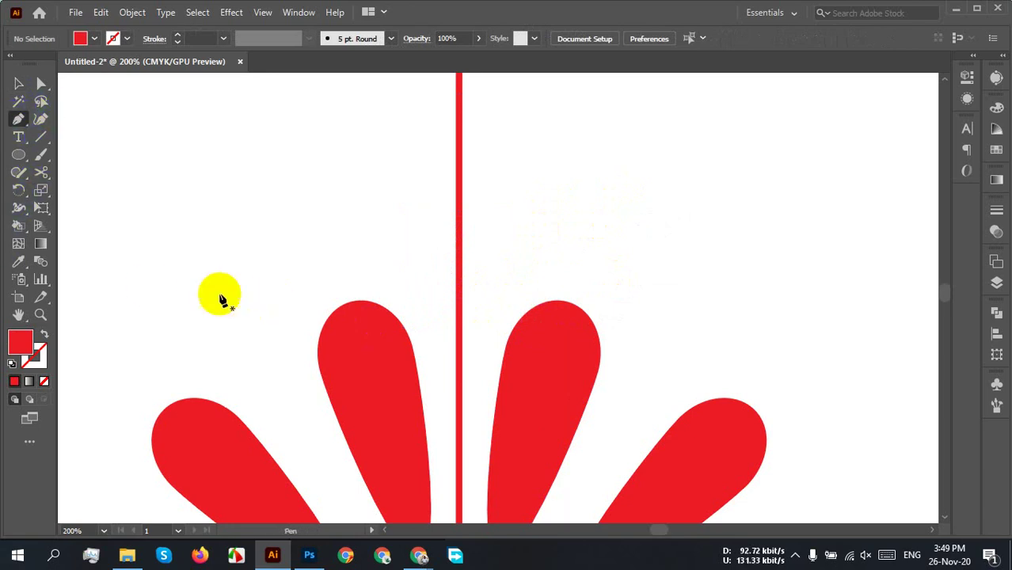
left_click(407, 337)
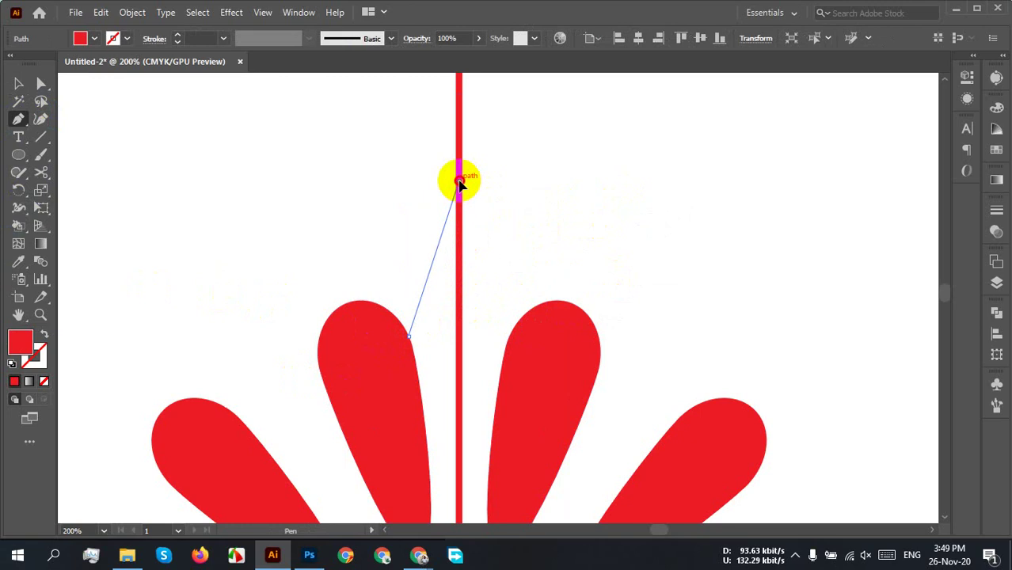
left_click_drag(459, 181, 459, 135)
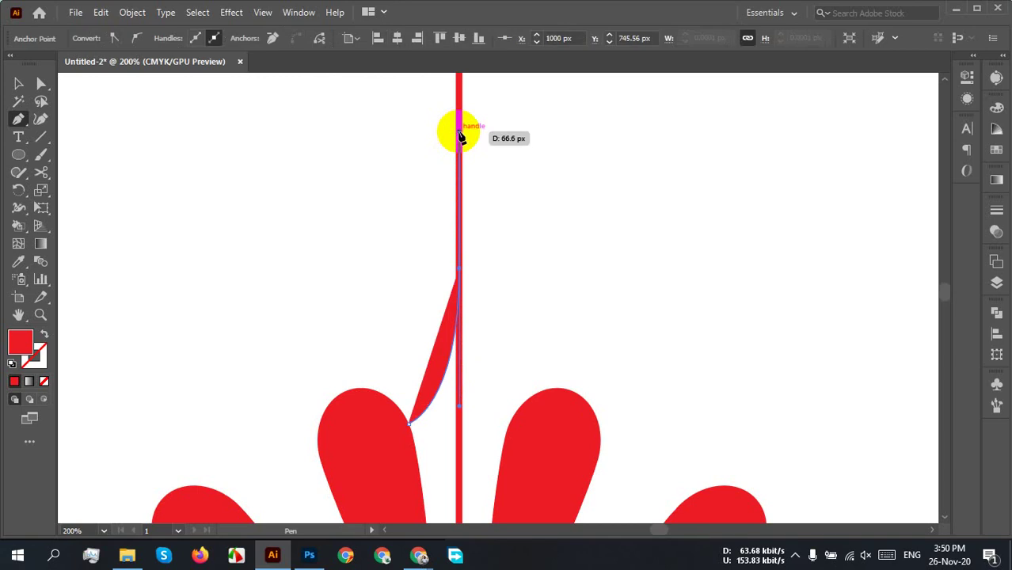
left_click(46, 339)
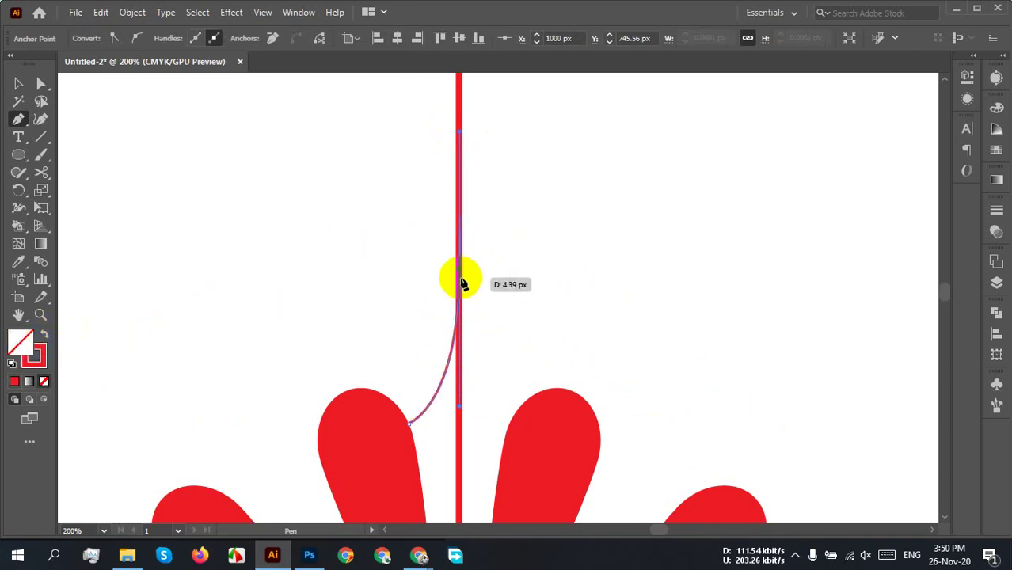
left_click_drag(464, 283, 568, 440)
key("v")
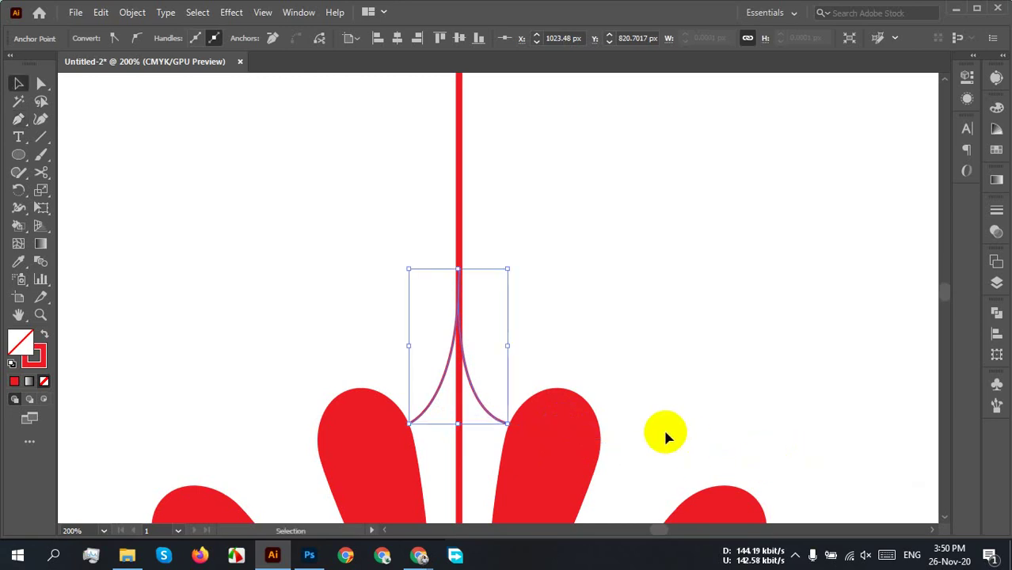
left_click(650, 379)
Step: Move the arch's right end anchor point outward until it meets the adjacent petal's edge, and deselect the path
mouse_move(536, 429)
left_mouse_down()
mouse_move(474, 408)
mouse_move(311, 405)
left_mouse_up()
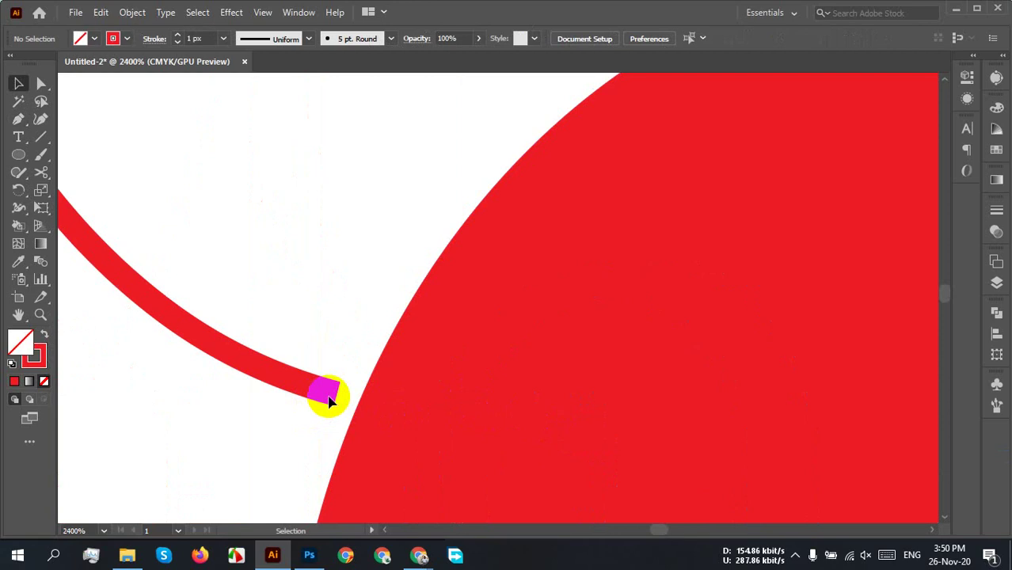
key("a")
left_click(335, 398)
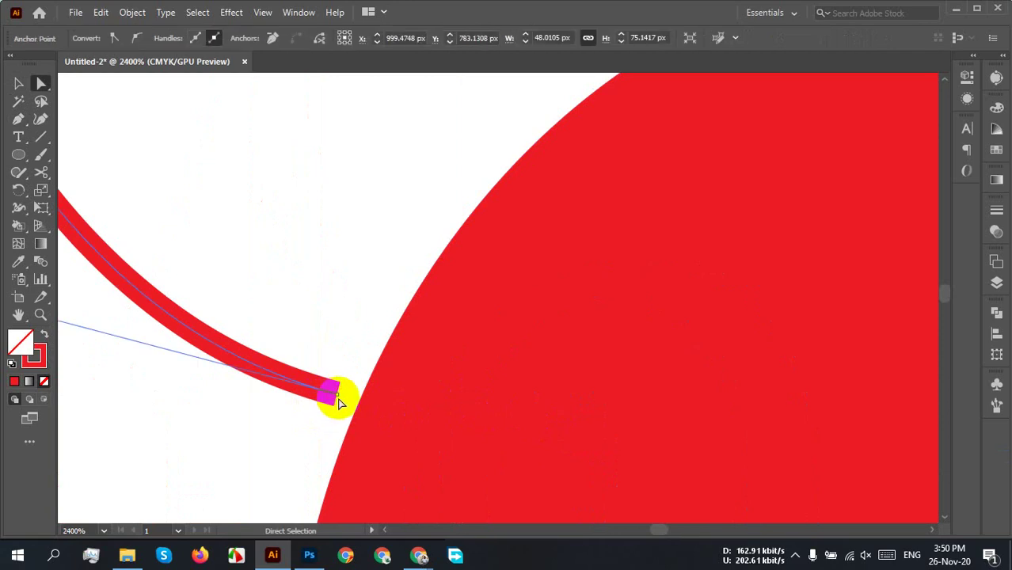
mouse_move(336, 398)
left_mouse_down()
mouse_move(360, 405)
mouse_move(371, 388)
mouse_move(362, 400)
mouse_move(372, 396)
left_mouse_up()
left_click(341, 320)
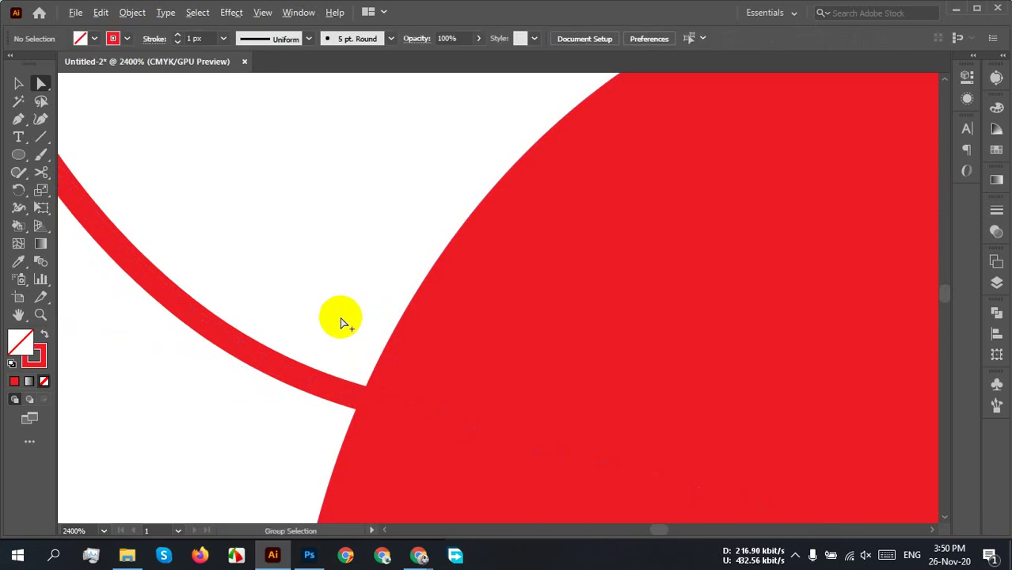
scroll(341, 320, "down", 5)
left_click(237, 253)
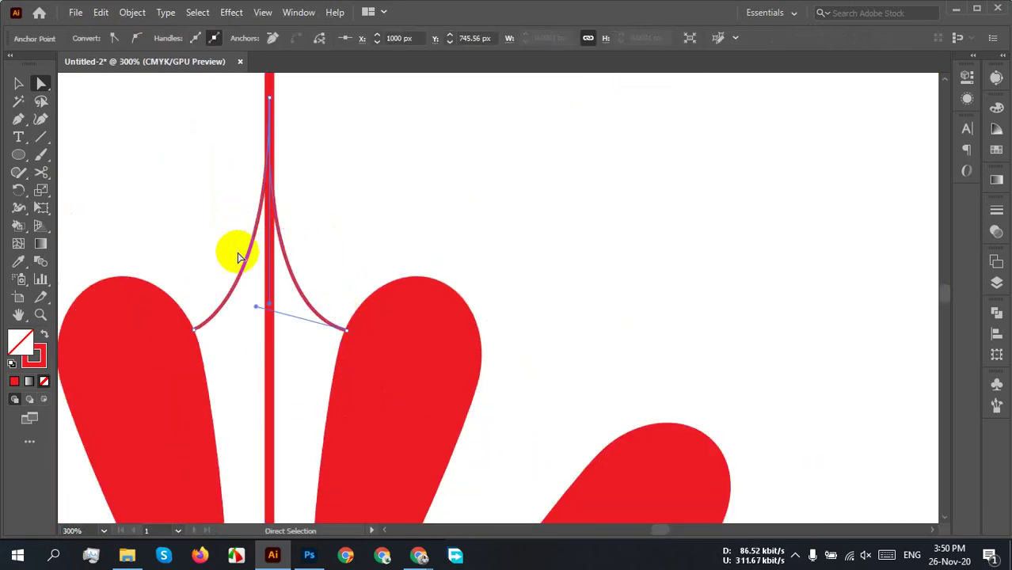
key("v")
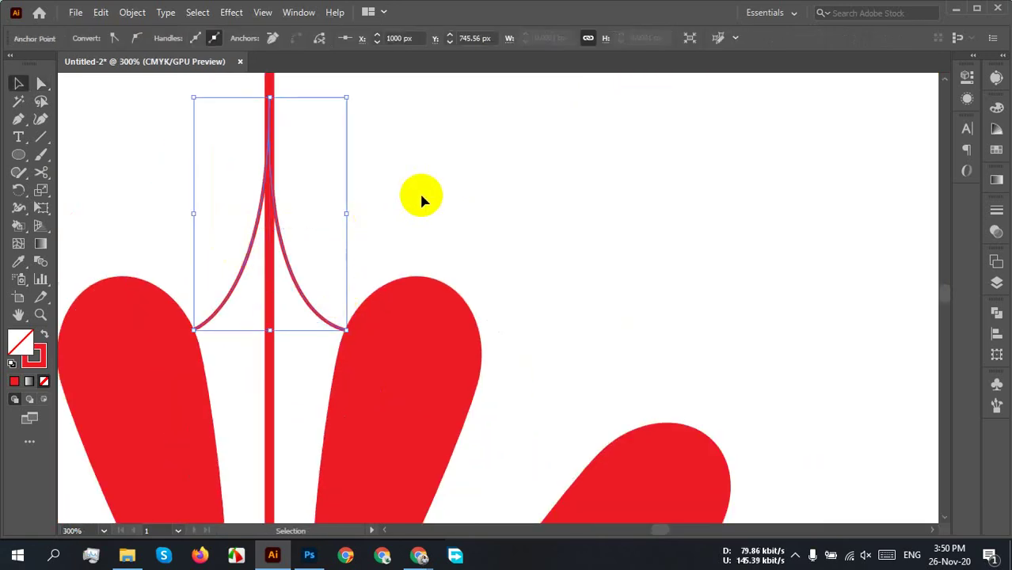
left_click(420, 200)
Step: Select the pointed arch and create a copy rotated 30° around the centre of the middle circle
left_click(231, 266)
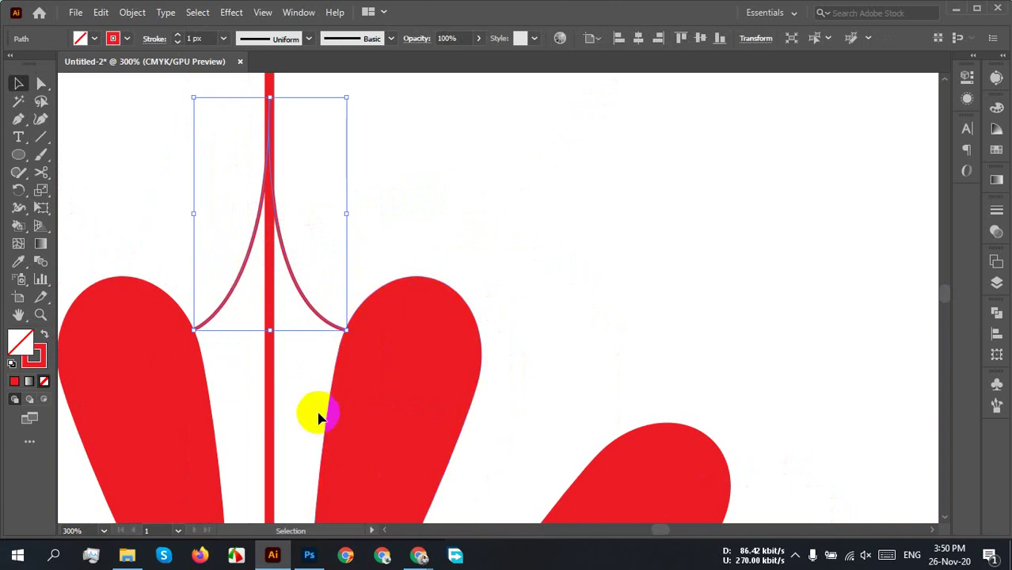
scroll(317, 417, "down", 3)
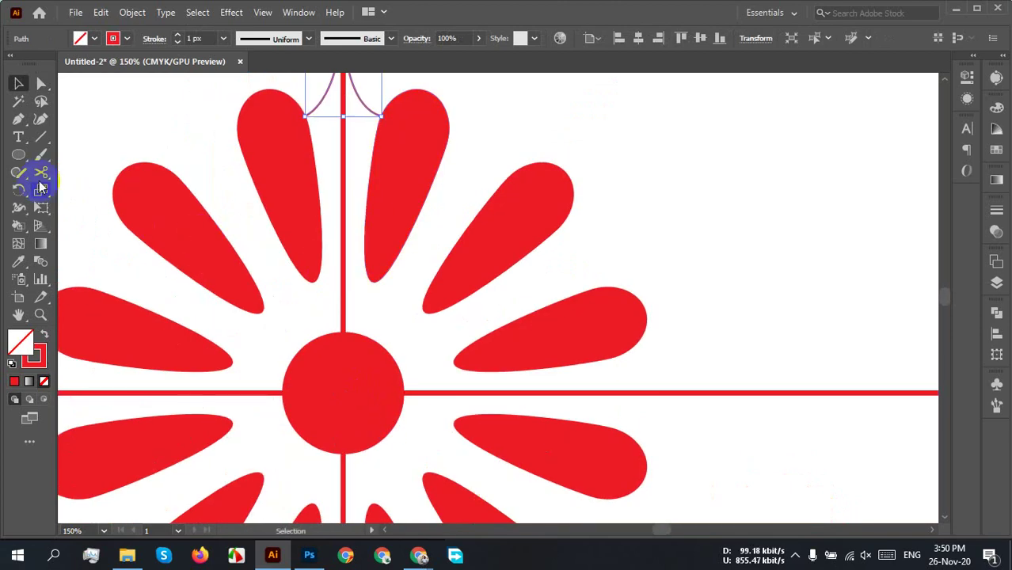
left_click(19, 189)
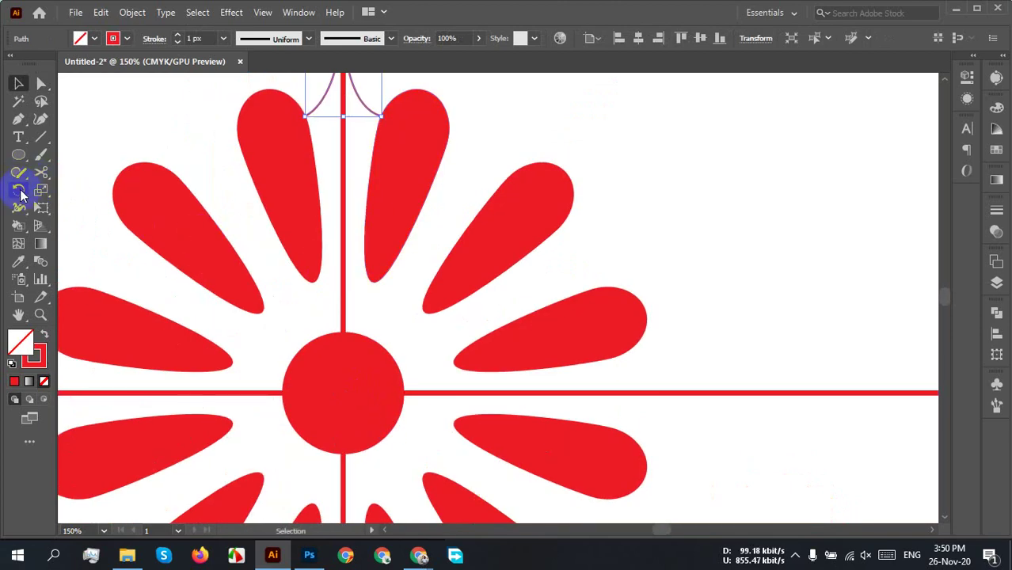
left_click(344, 389, "alt")
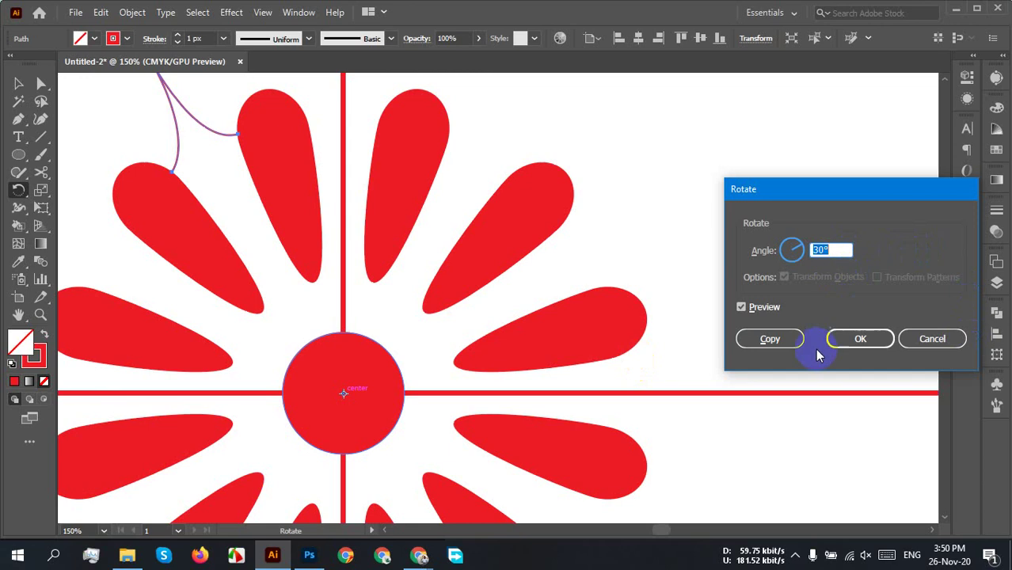
left_click(766, 338)
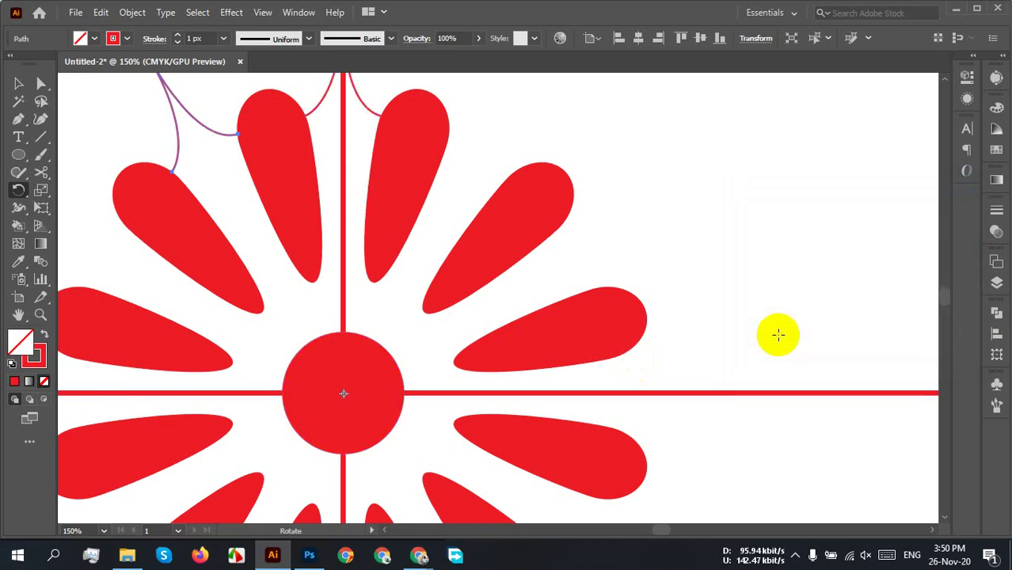
Step: Repeat the 30° rotated copy ten times to ring the flower with thin pointed arches, and deselect
scroll(737, 311, "down", 2)
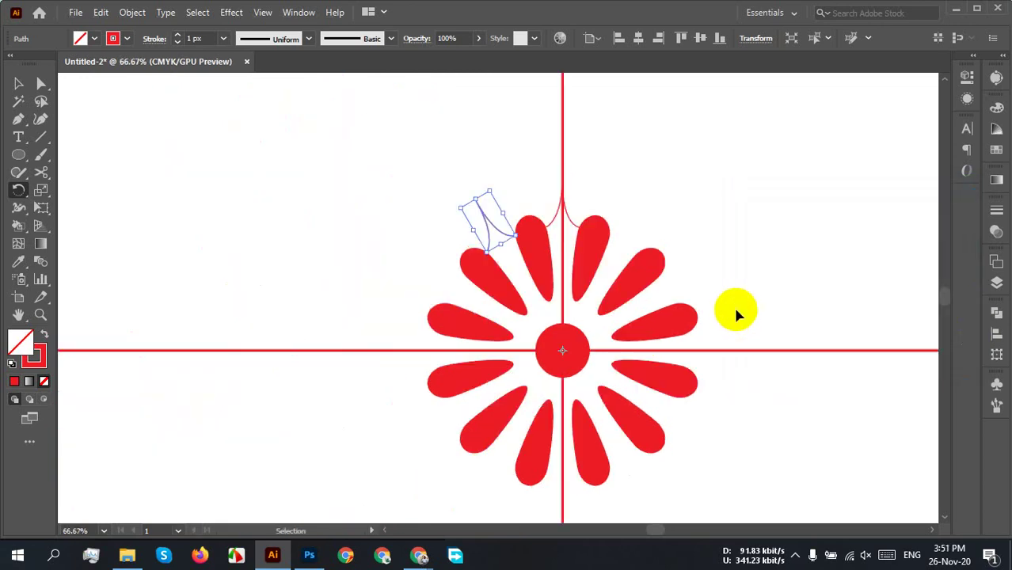
key("ctrl+d")
key("ctrl+d")
key("ctrl+d")
key("ctrl+d")
key("ctrl+d")
key("ctrl+d")
key("ctrl+d")
key("ctrl+d")
key("ctrl+d")
key("ctrl+d")
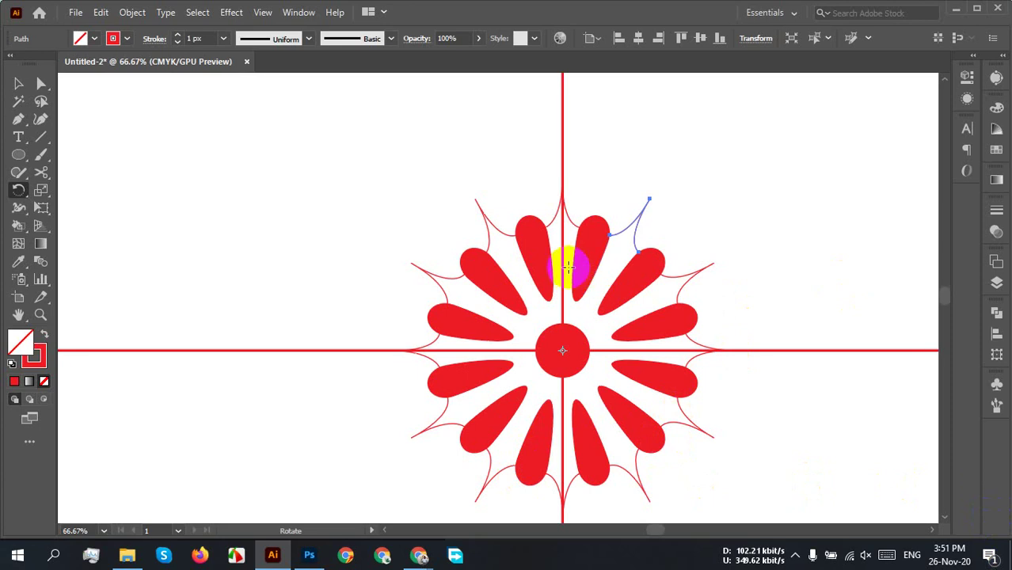
key("v")
scroll(725, 243, "up", 1)
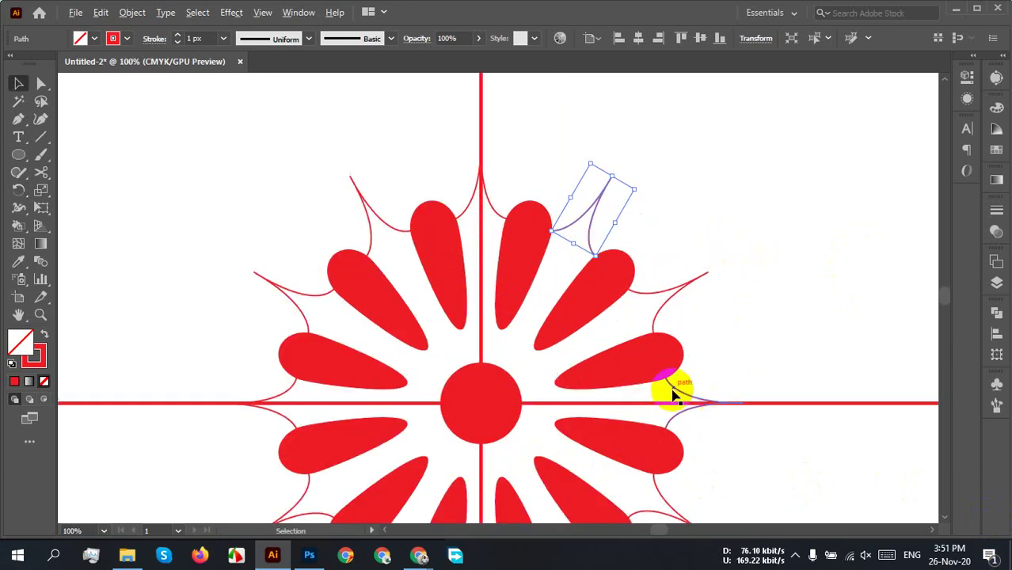
scroll(756, 333, "down", 2)
left_click(813, 302)
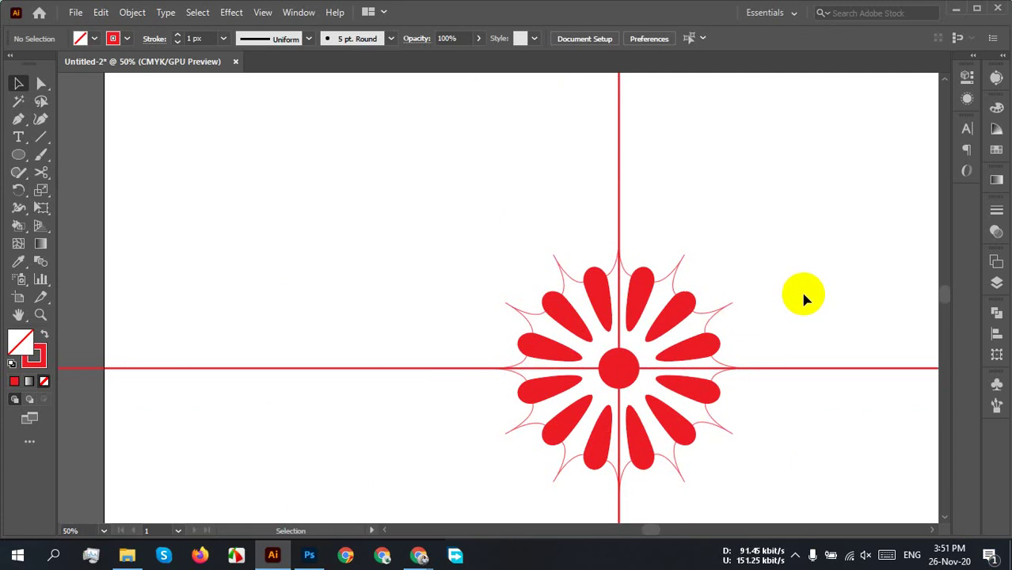
Step: Undo all rotated arch copies, leaving only the original arch between the two top petals
key("a")
key("ctrl+z")
key("ctrl+z")
key("ctrl+z")
key("ctrl+z")
key("ctrl+z")
key("ctrl+z")
key("ctrl+z")
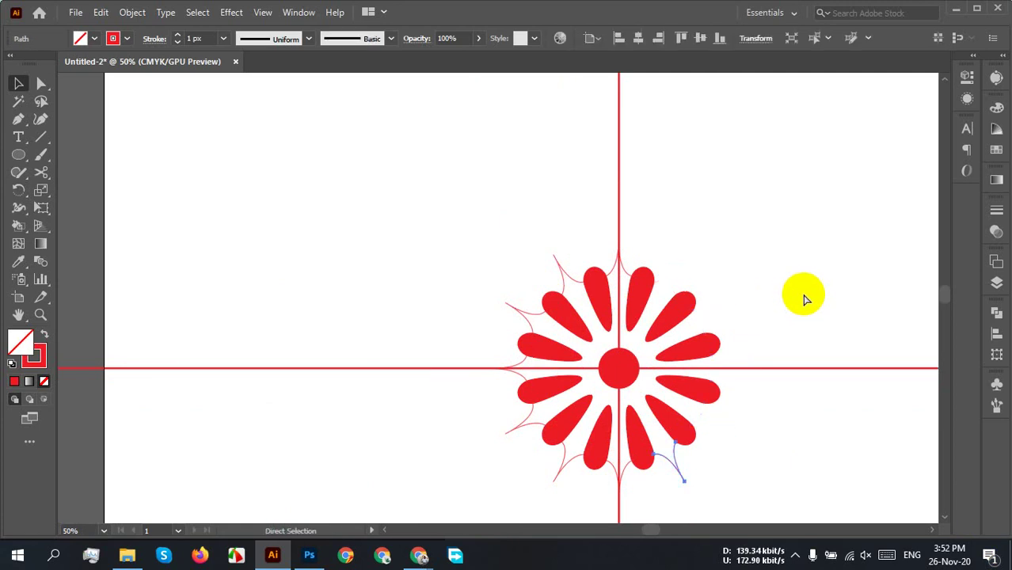
key("ctrl+z")
key("ctrl+z")
key("ctrl+z")
key("ctrl+z")
key("ctrl+z")
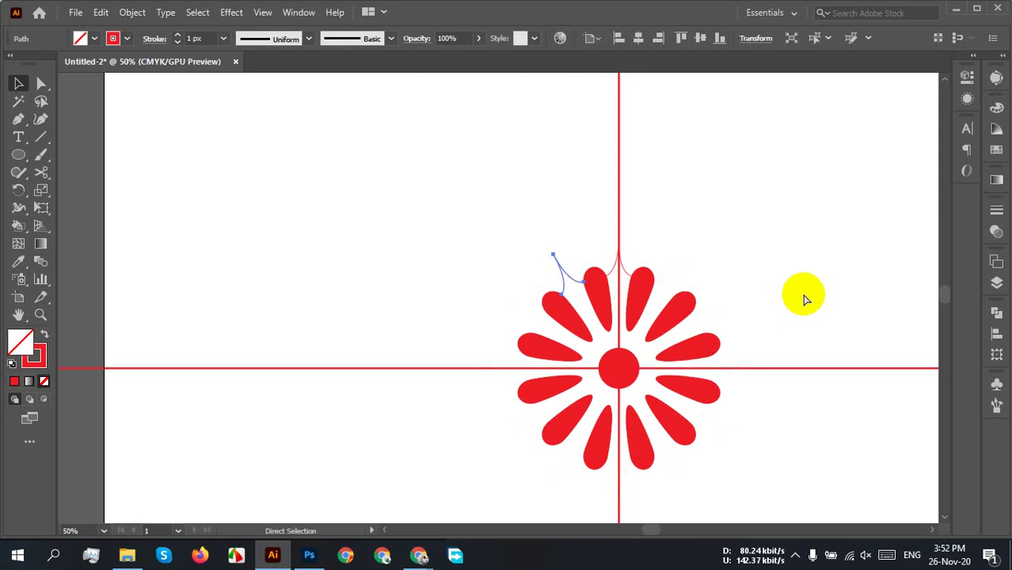
key("v")
Step: Set the top arch's stroke weight to 5 px and deselect it
left_click(223, 38)
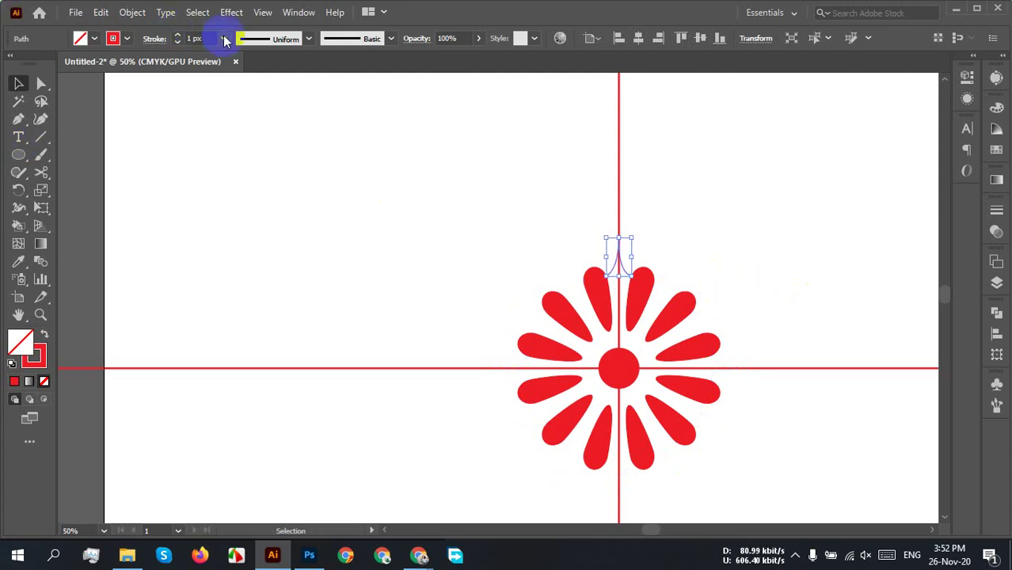
left_click(194, 38)
type("3")
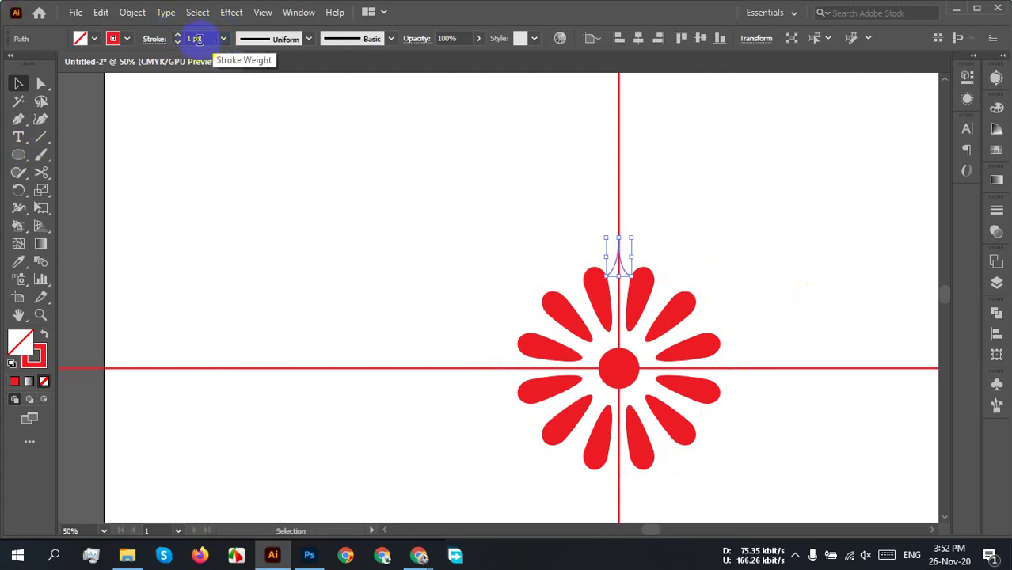
key("Return")
scroll(198, 39, "up", 3)
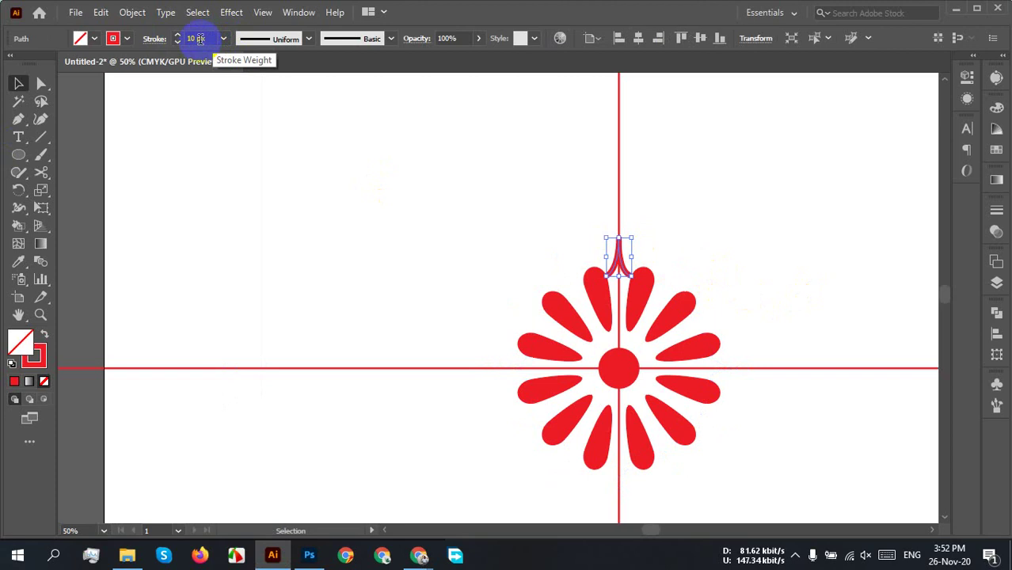
scroll(208, 38, "down", 6)
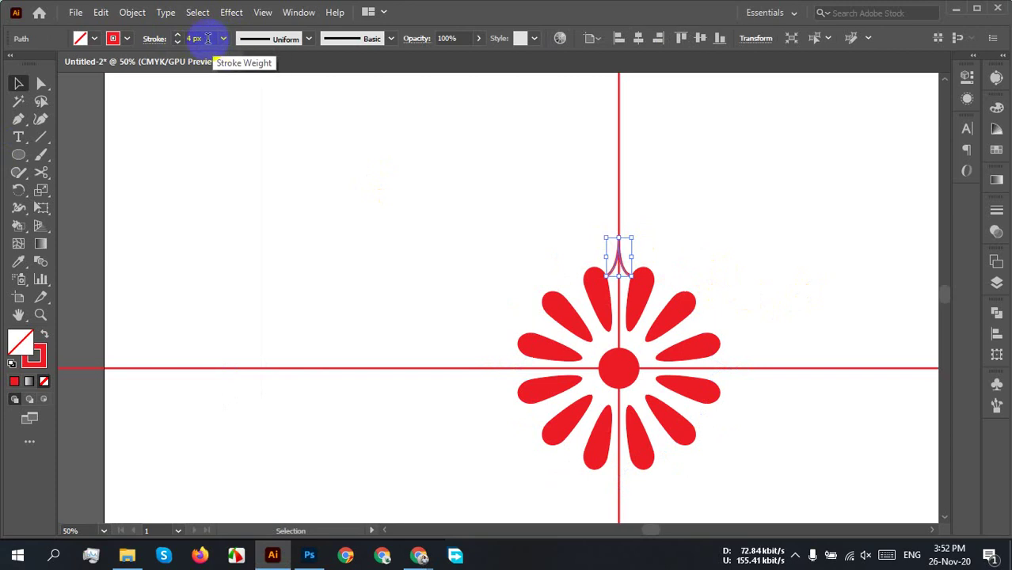
left_click(678, 249)
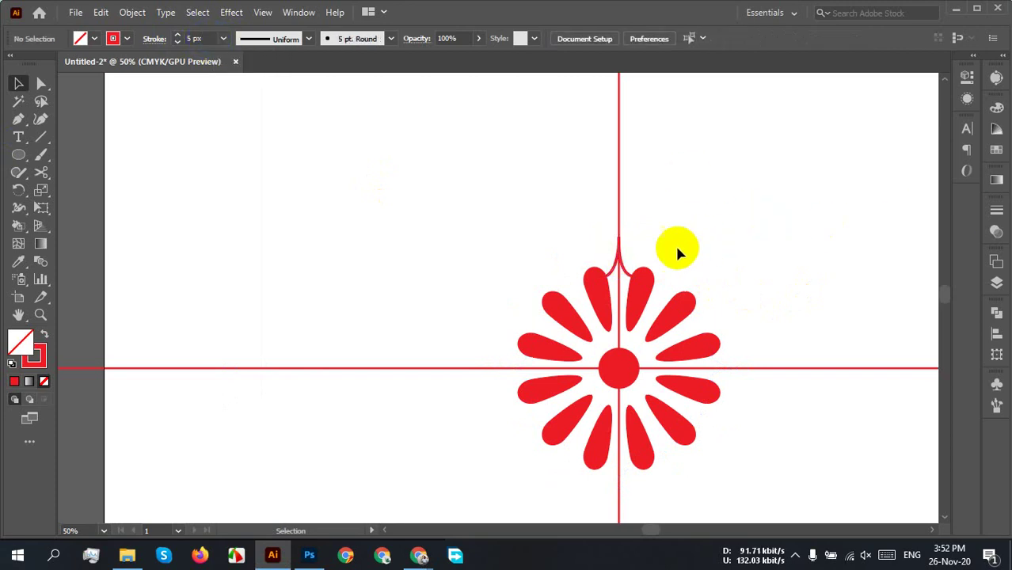
Step: Give the top arch's stroke a round cap and a round join corner, and deselect it
scroll(616, 252, "up", 1)
scroll(616, 251, "up", 5)
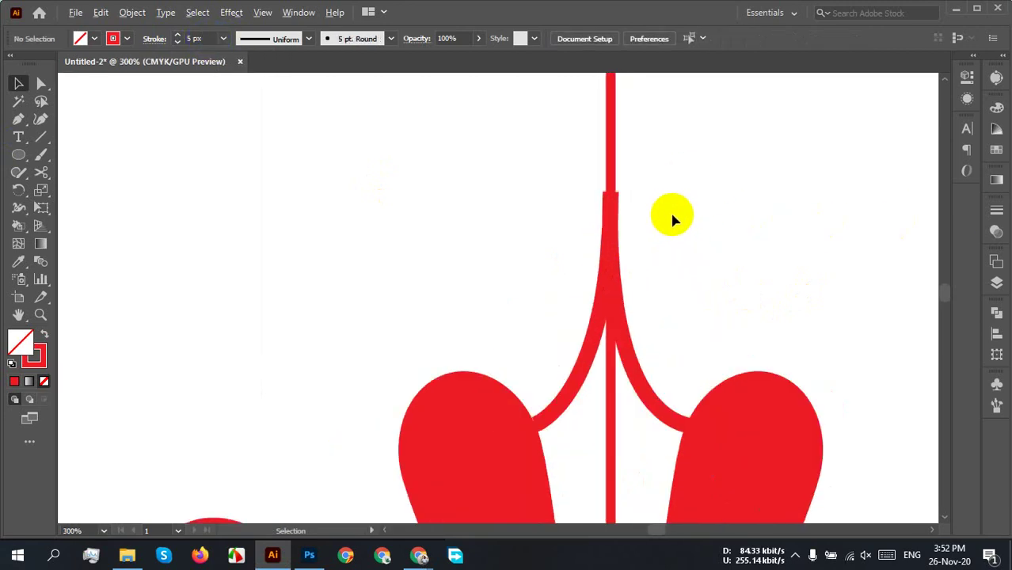
scroll(685, 208, "down", 1)
scroll(685, 190, "down", 2)
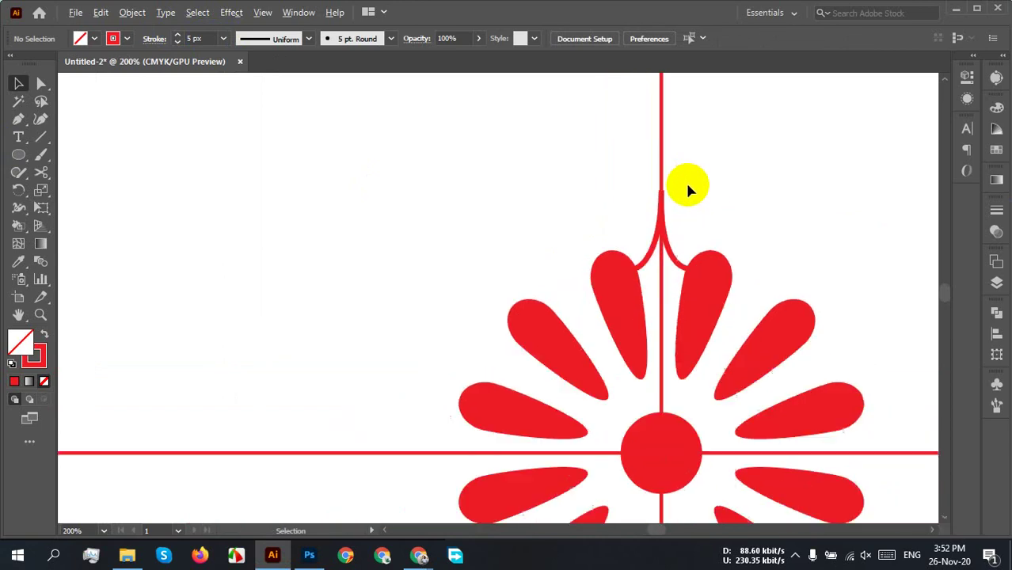
left_click(672, 222)
scroll(651, 215, "up", 4)
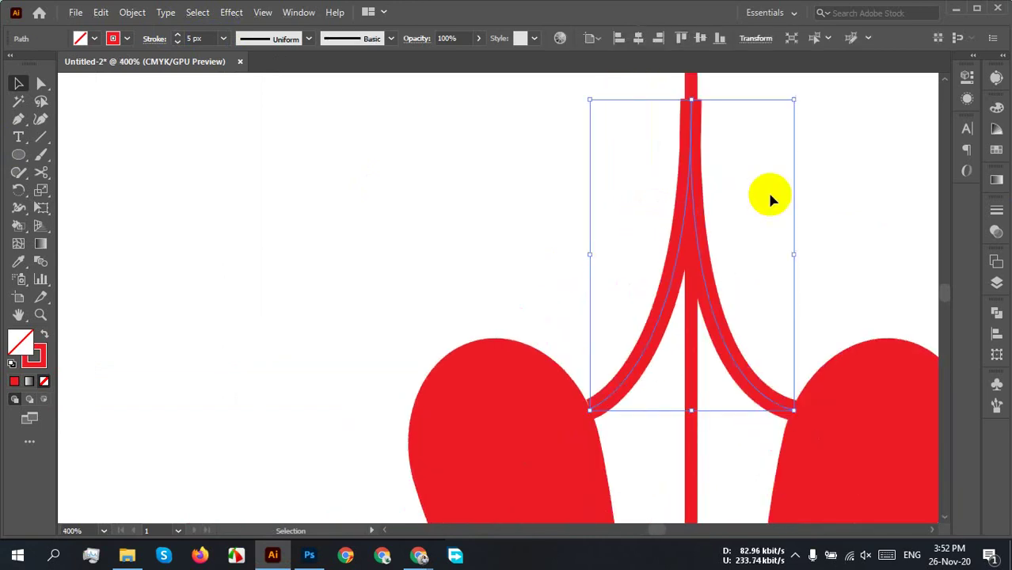
left_click_drag(772, 198, 343, 230)
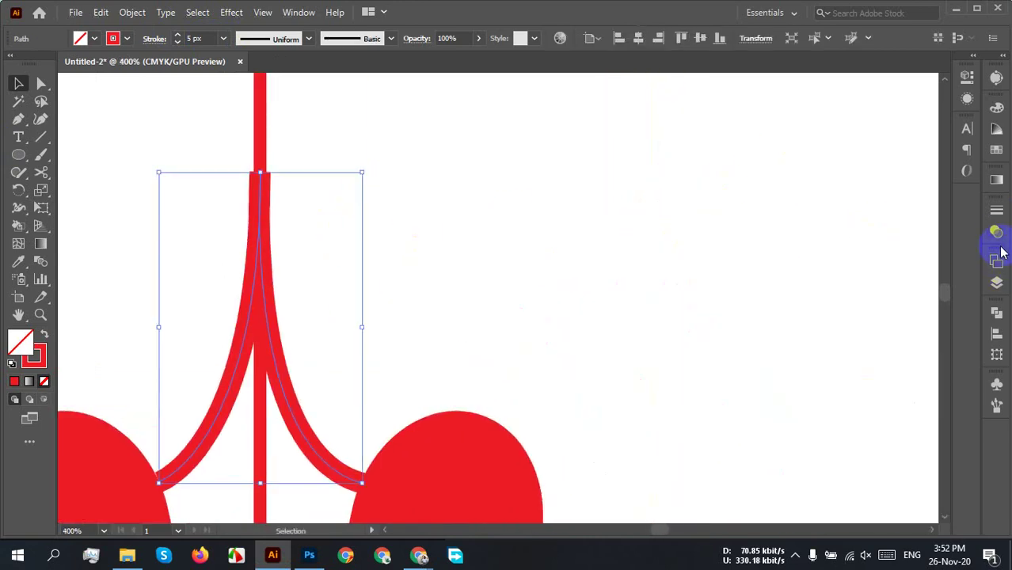
left_click(997, 211)
left_click(883, 246)
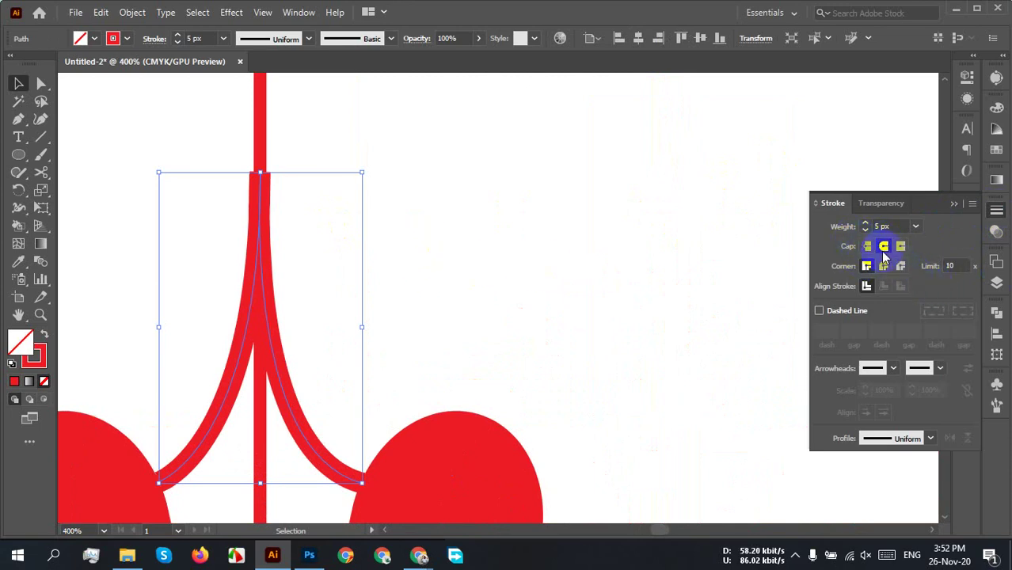
left_click(884, 264)
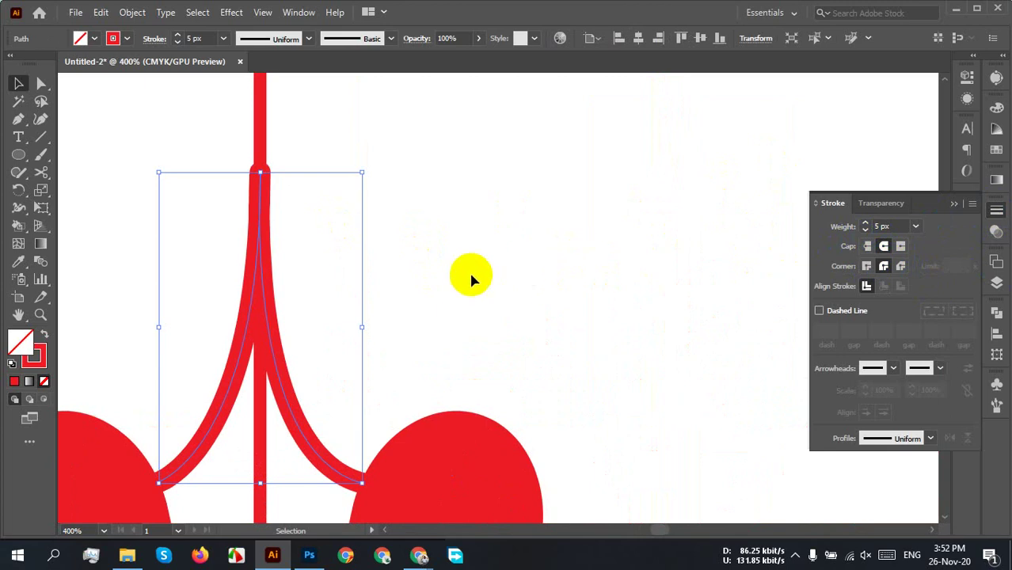
left_click(431, 274)
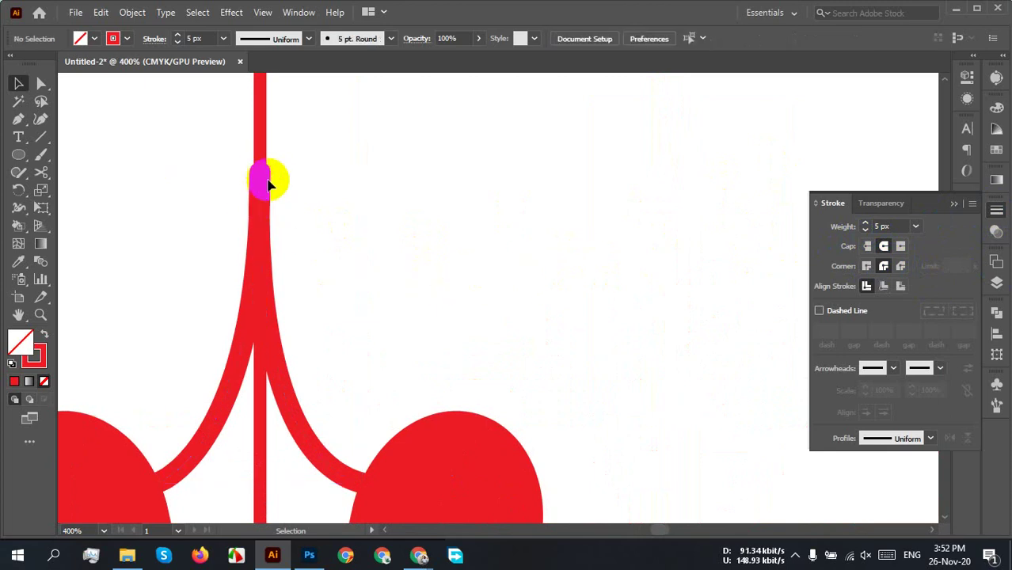
Step: Select the thickened top arch and create a copy rotated 30° around the centre of the middle circle
scroll(261, 208, "down", 4)
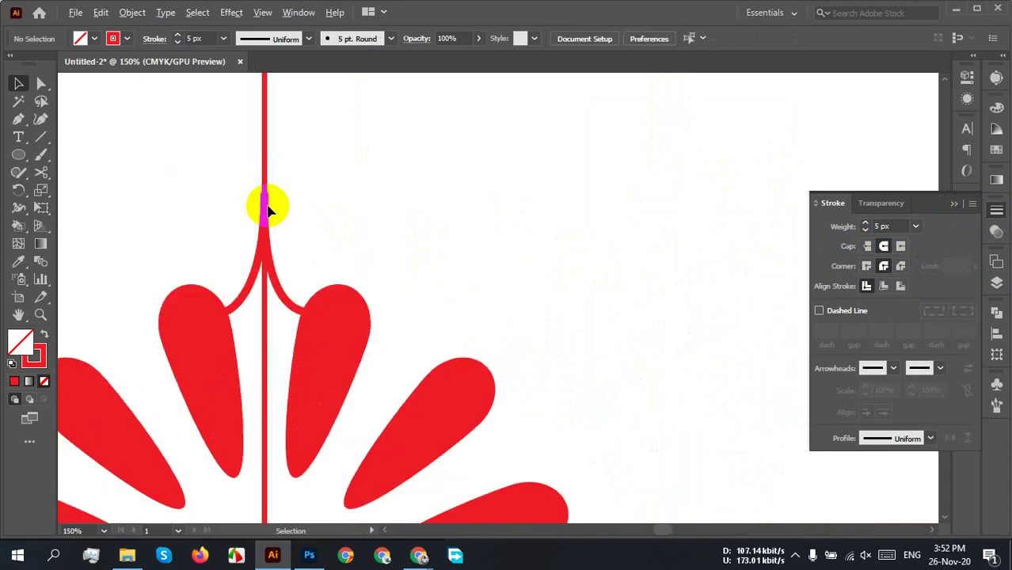
left_click(252, 220)
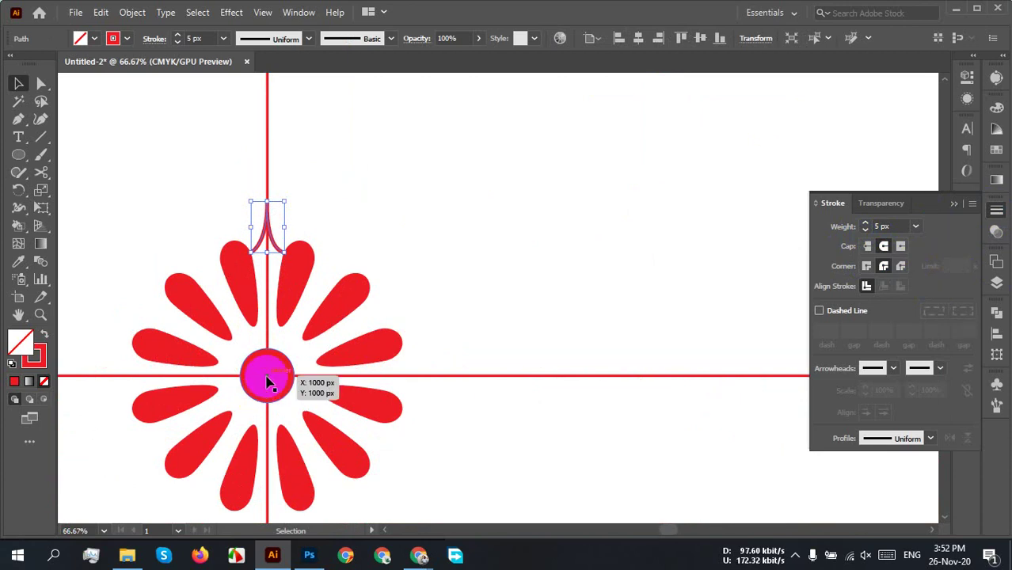
key("r")
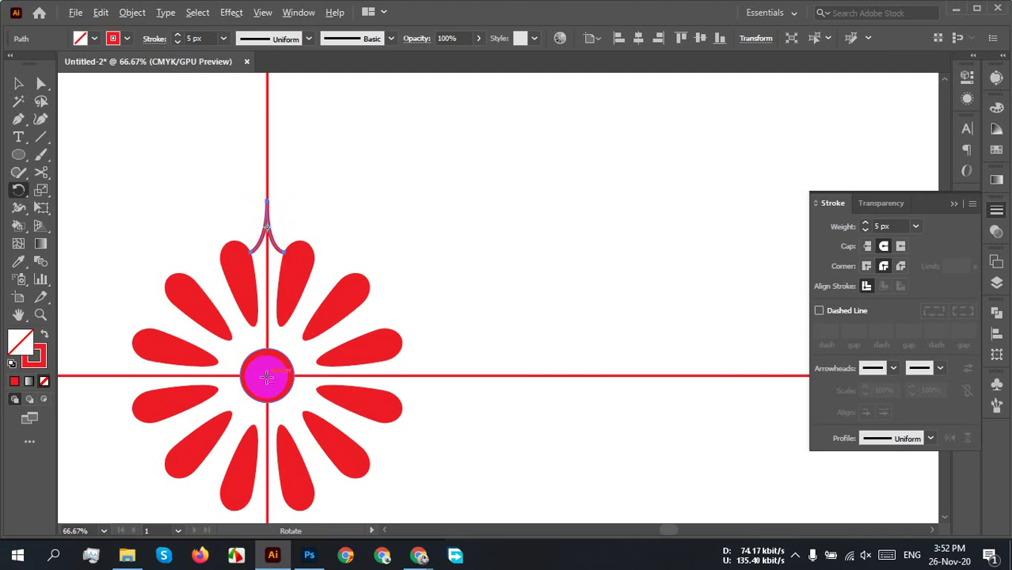
left_click(267, 376, "alt")
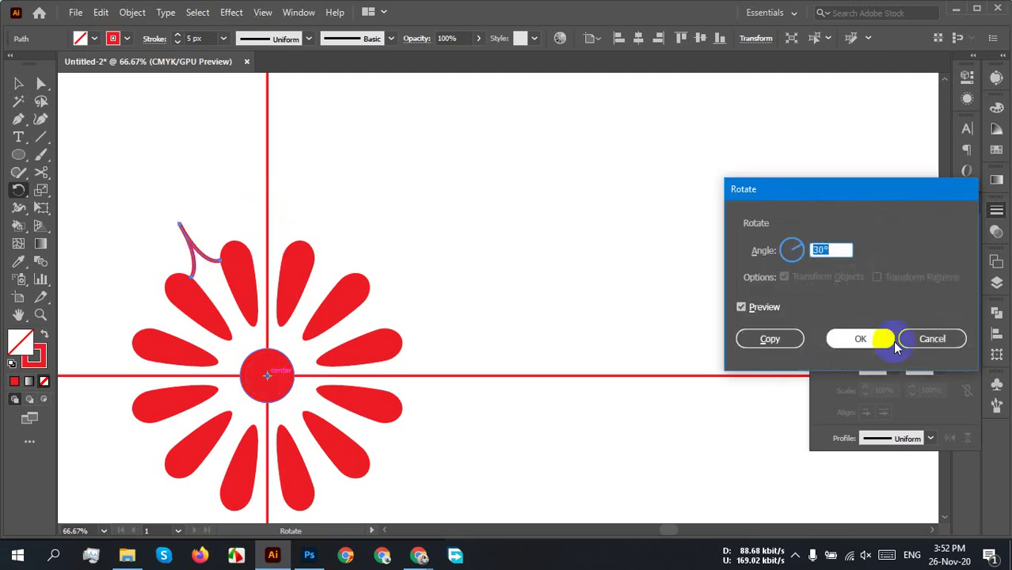
left_click(772, 337)
key("v")
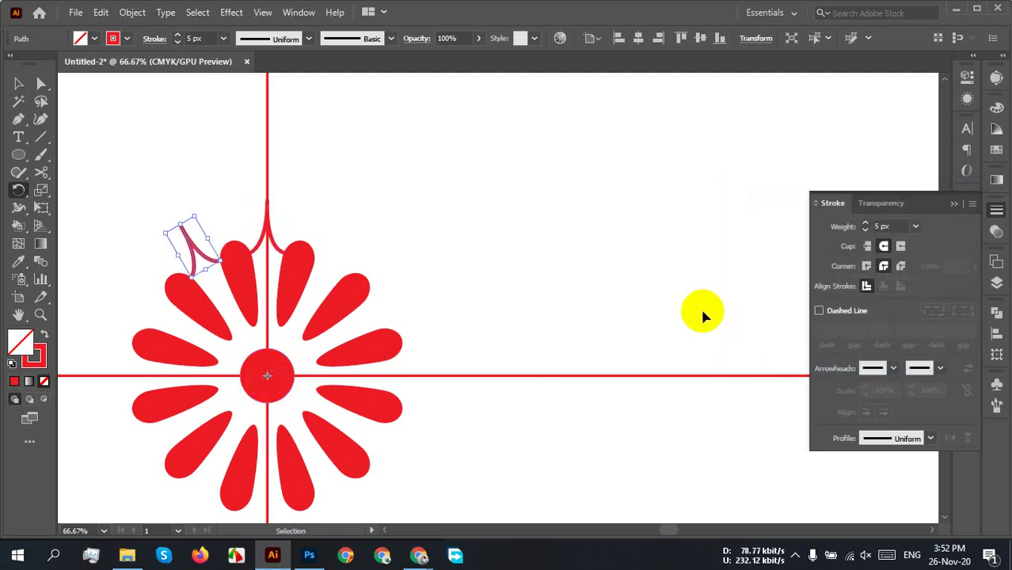
Step: Repeat the 30° rotated copy of the 5 px arch until twelve arches ring the flower, and deselect
key("ctrl+d")
key("ctrl+d")
key("ctrl+d")
key("ctrl+d")
key("ctrl+d")
key("ctrl+d")
key("ctrl+d")
key("ctrl+d")
key("ctrl+d")
key("ctrl+d")
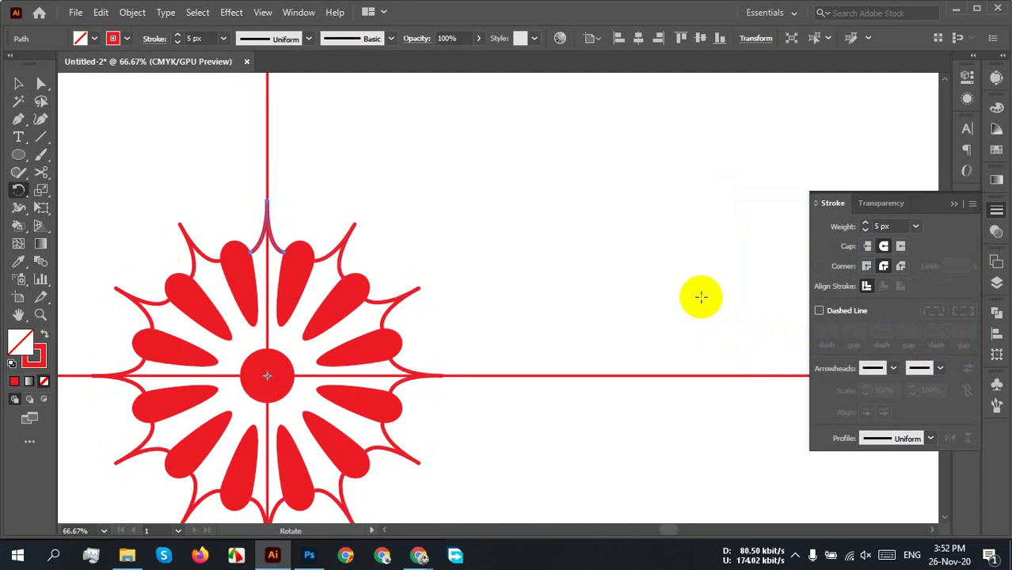
key("r")
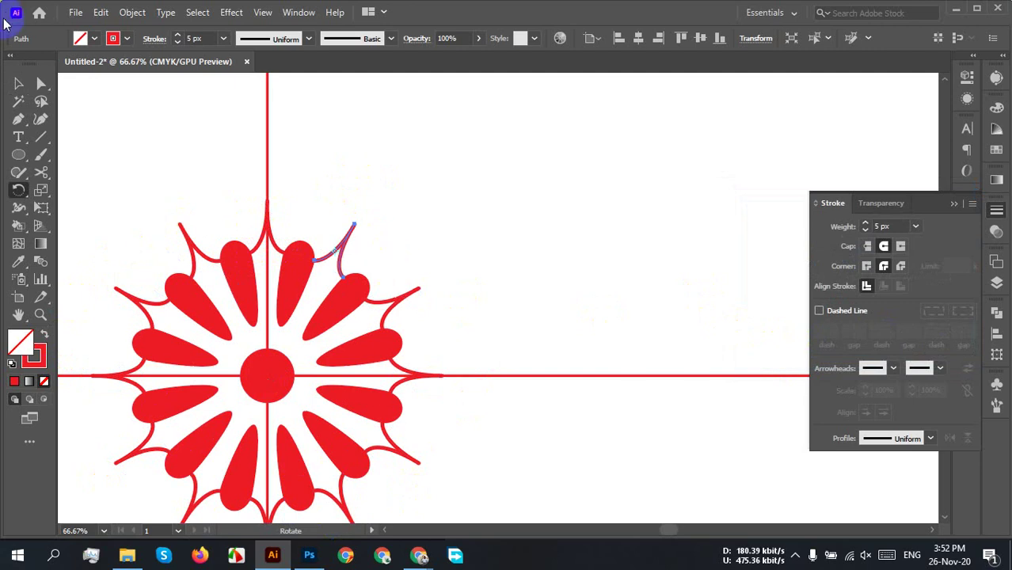
left_click(18, 83)
key("Delete")
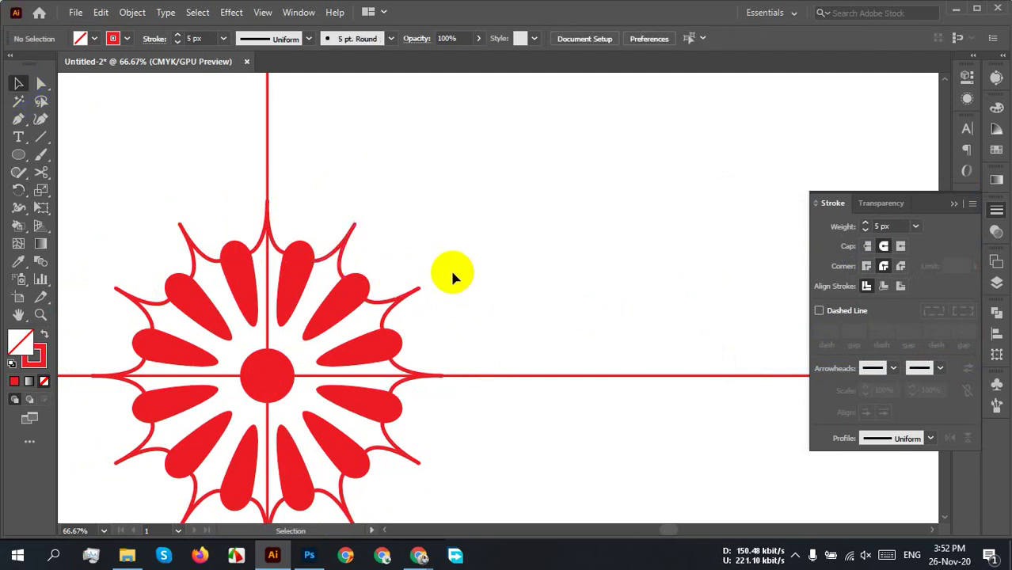
Step: Try rotating the whole selected flower so that a petal lies on the vertical guide, undo the rotation and deselect
scroll(443, 226, "down", 1)
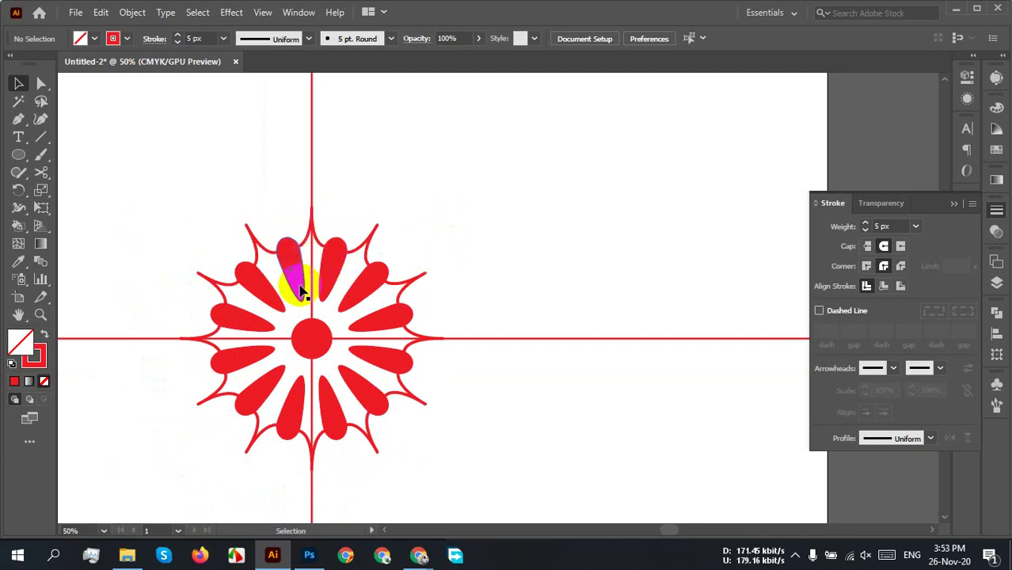
scroll(294, 270, "up", 3)
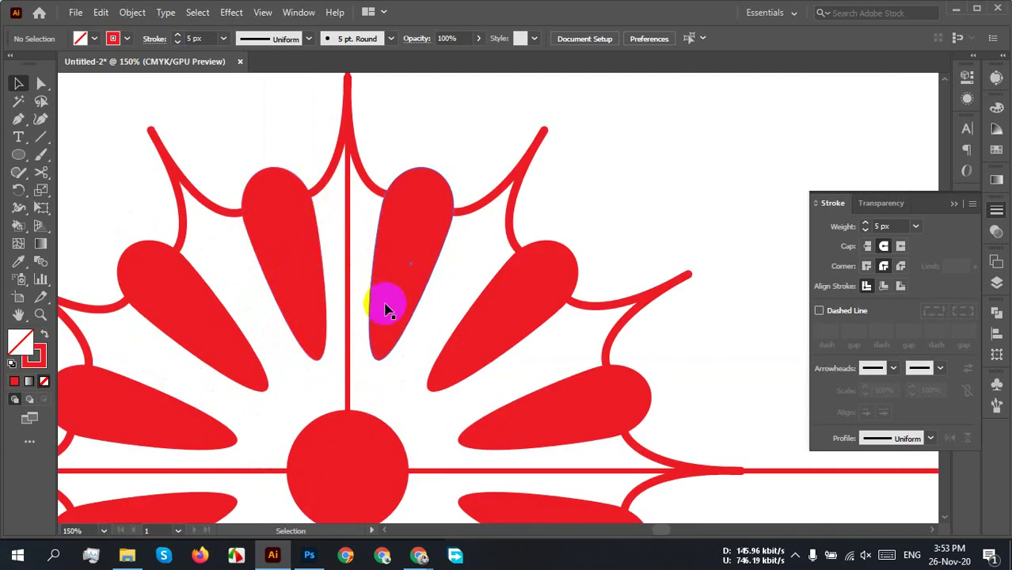
scroll(330, 300, "down", 2)
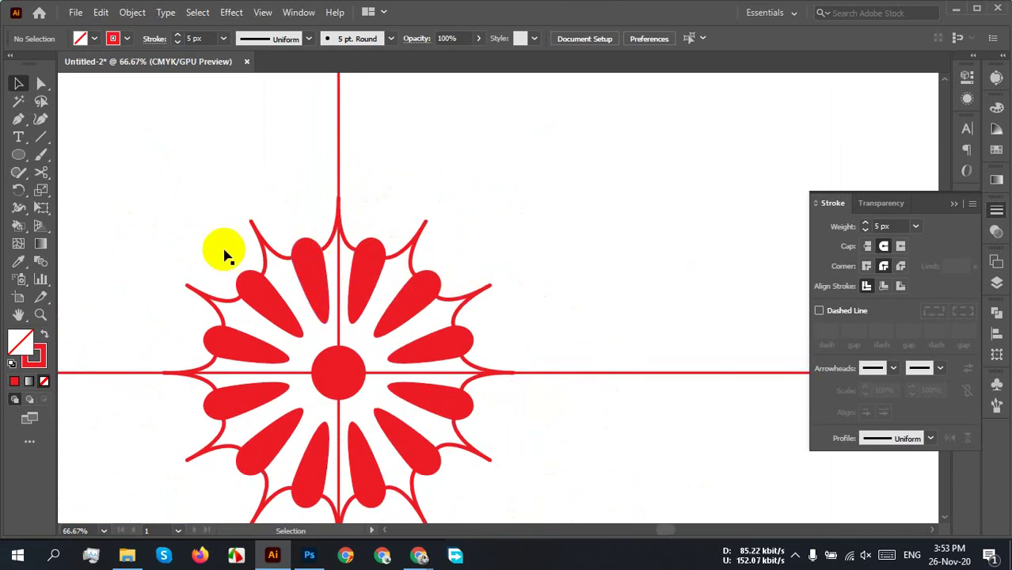
scroll(375, 231, "down", 1)
left_click_drag(401, 321, 404, 323)
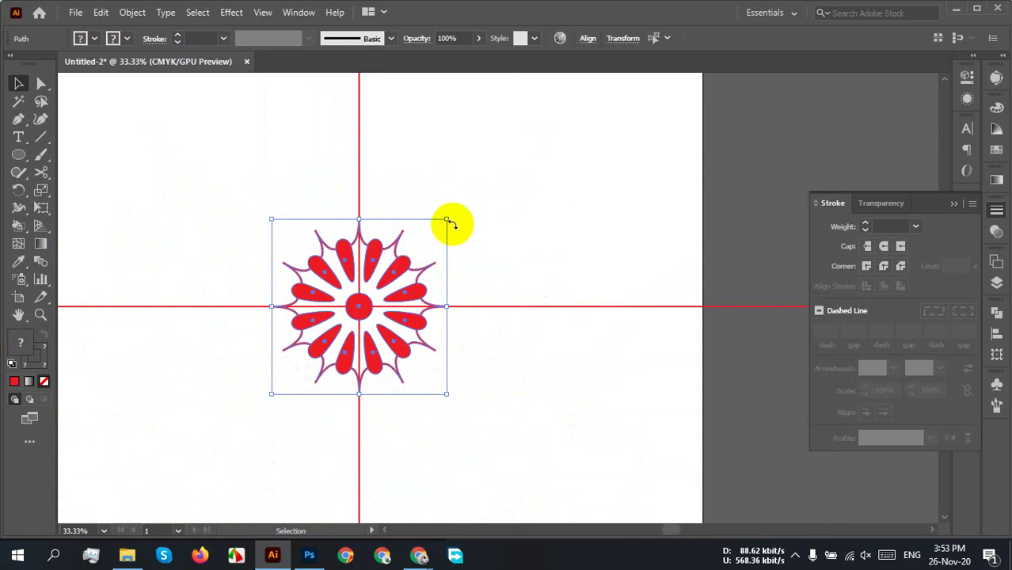
left_click_drag(452, 216, 295, 176)
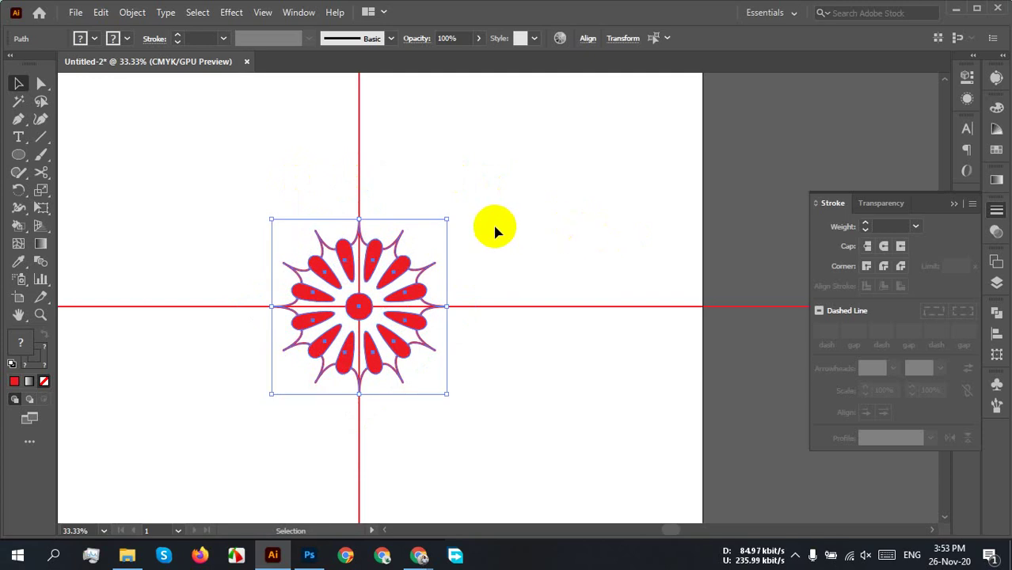
key("a")
key("ctrl")
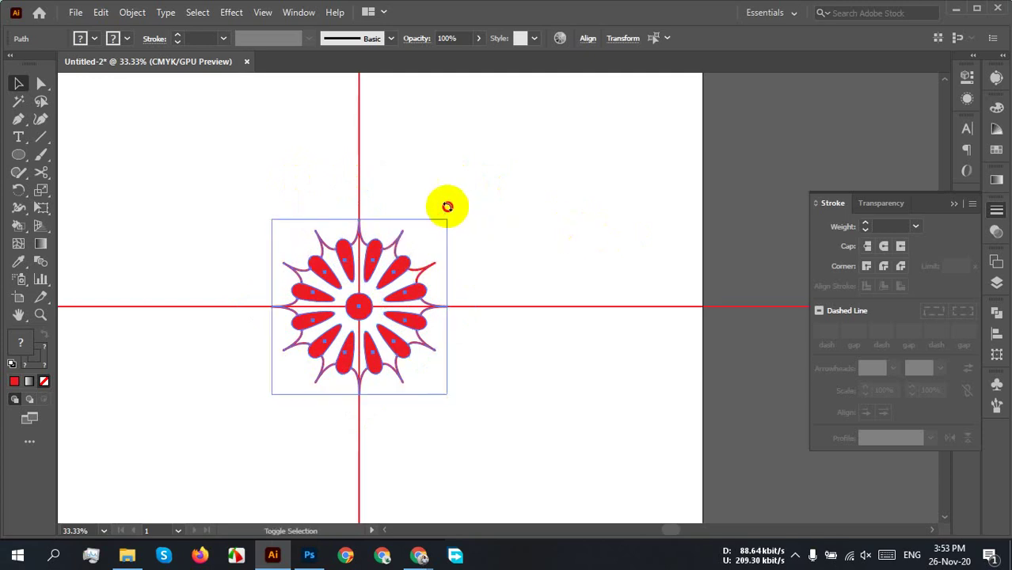
left_click_drag(450, 207, 387, 187)
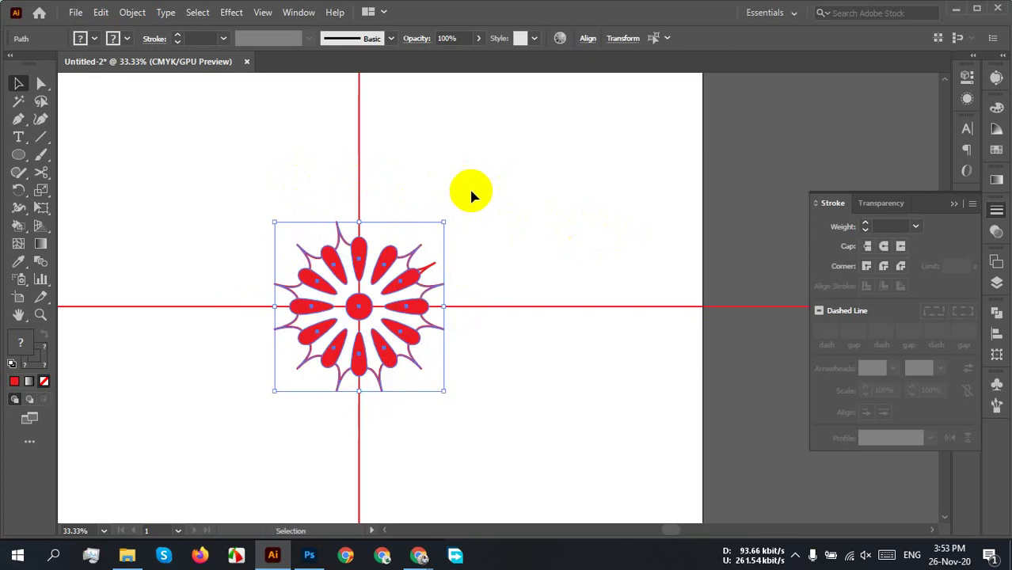
key("ctrl")
left_click(213, 212)
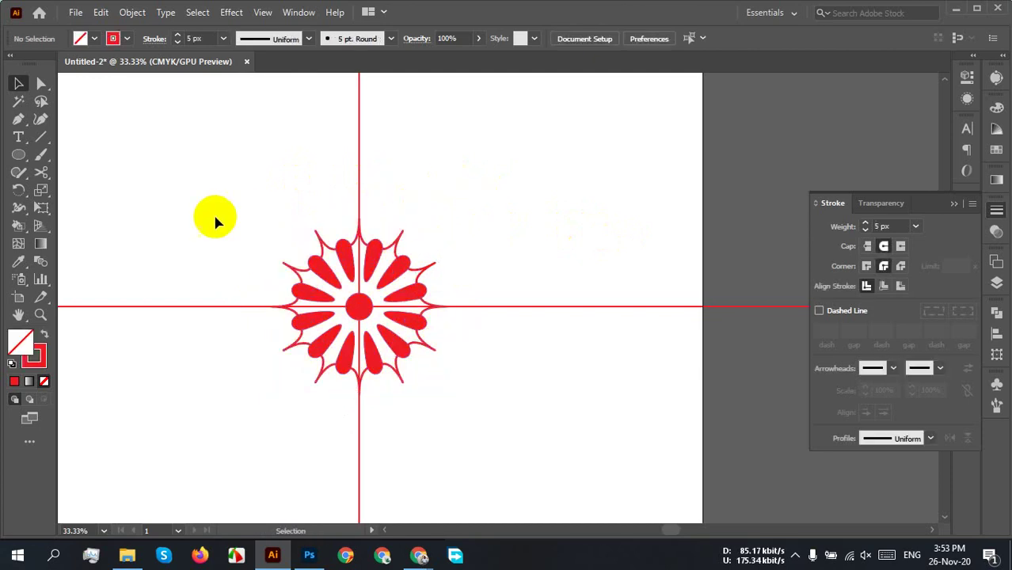
Step: Rotate the whole flower about its centre until one petal lies on the vertical guide, and deselect it
left_click_drag(171, 186, 610, 491)
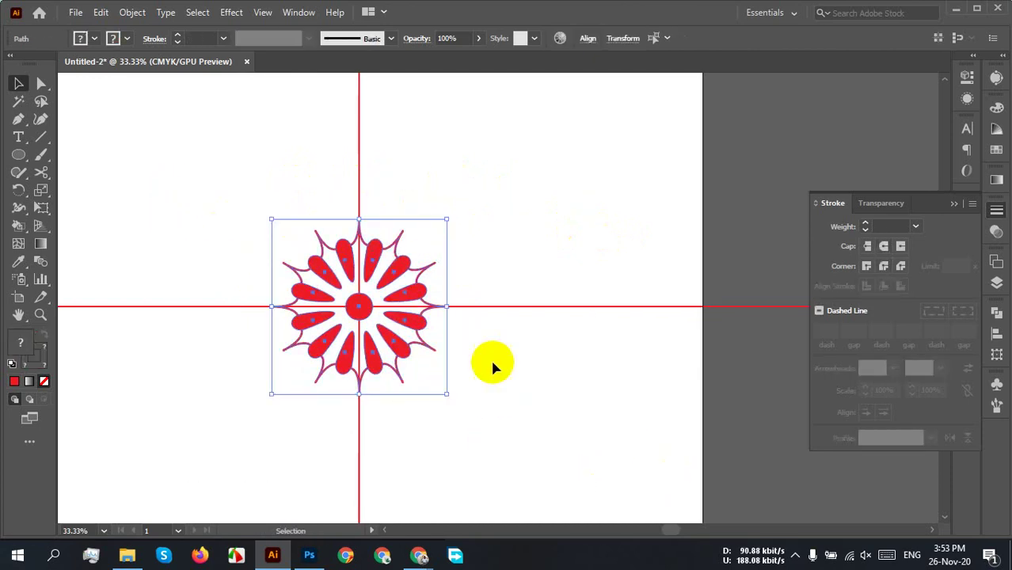
left_click_drag(454, 212, 407, 165)
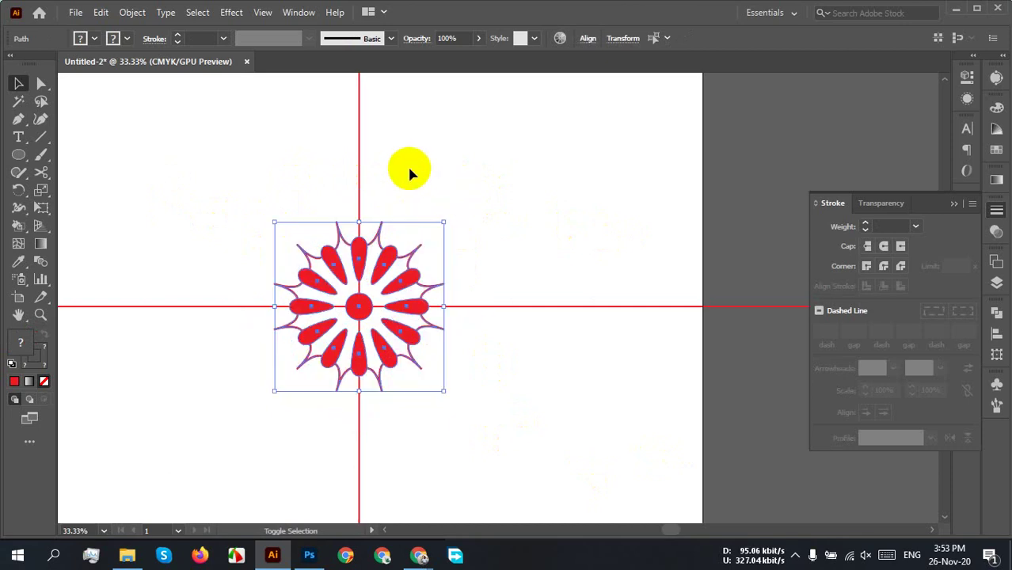
left_click(519, 260)
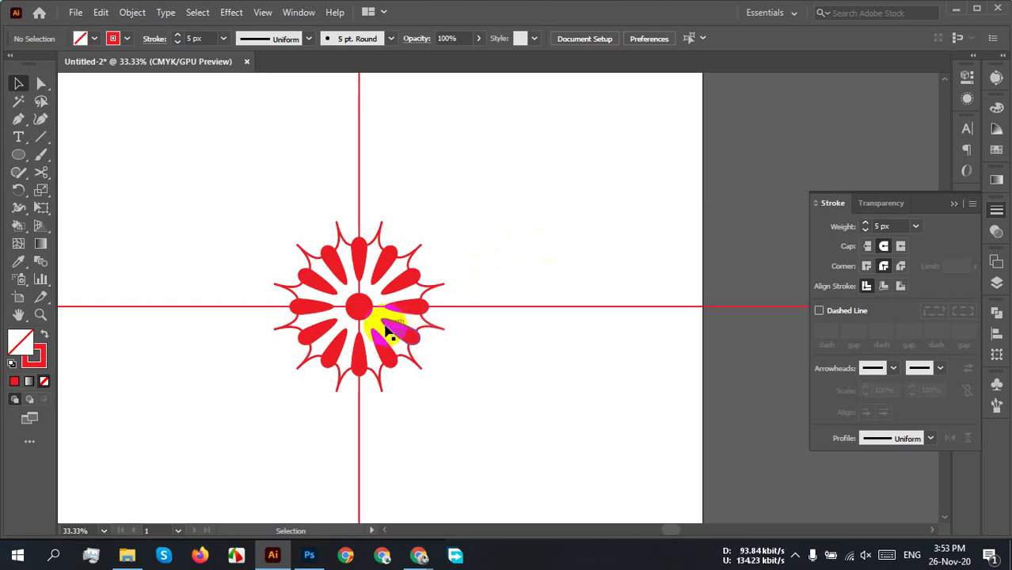
scroll(294, 251, "up", 4)
left_click_drag(576, 232, 273, 414)
scroll(334, 219, "down", 3)
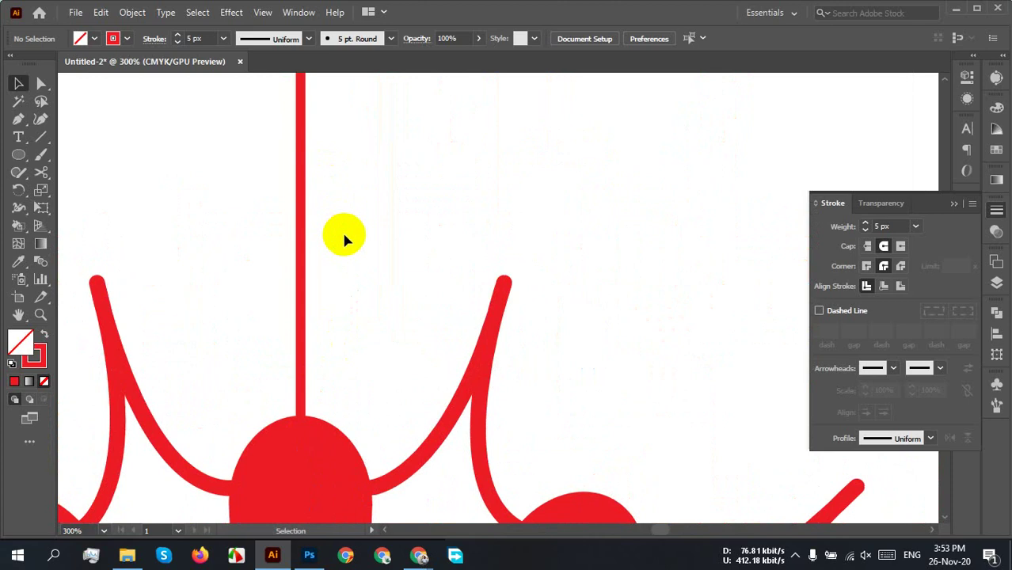
scroll(342, 235, "down", 1)
left_click_drag(345, 235, 384, 275)
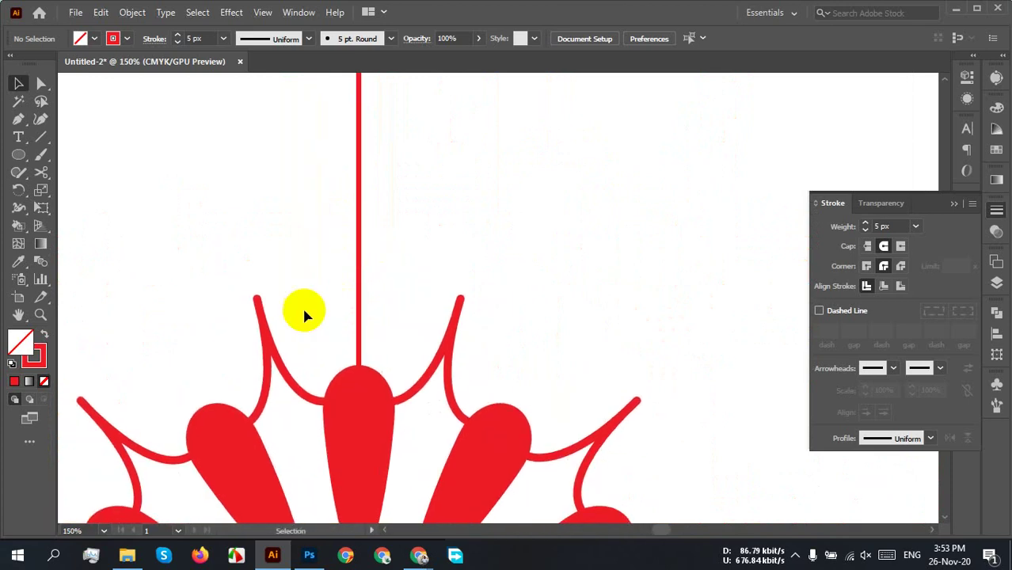
left_click(18, 122)
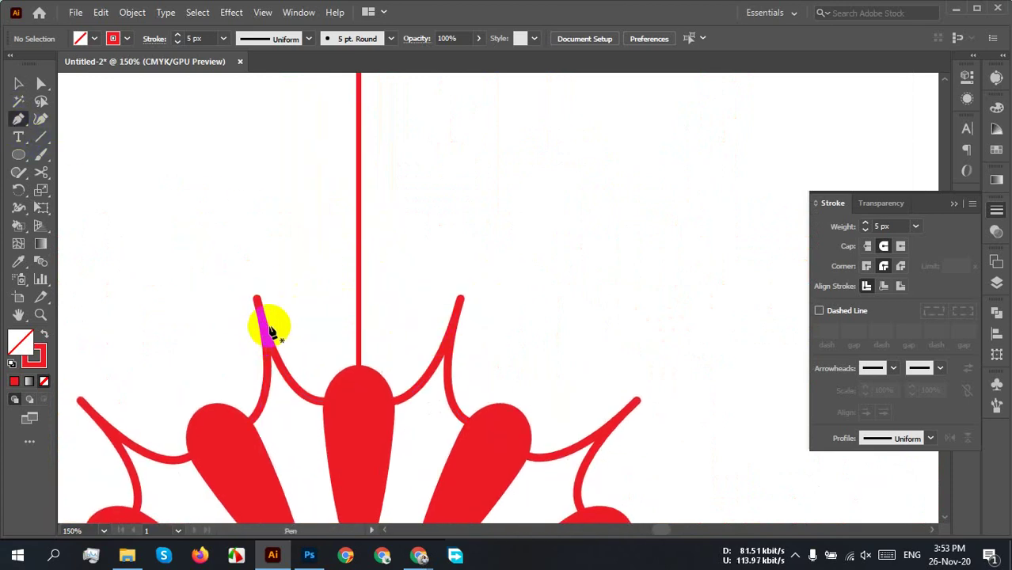
left_click(262, 315)
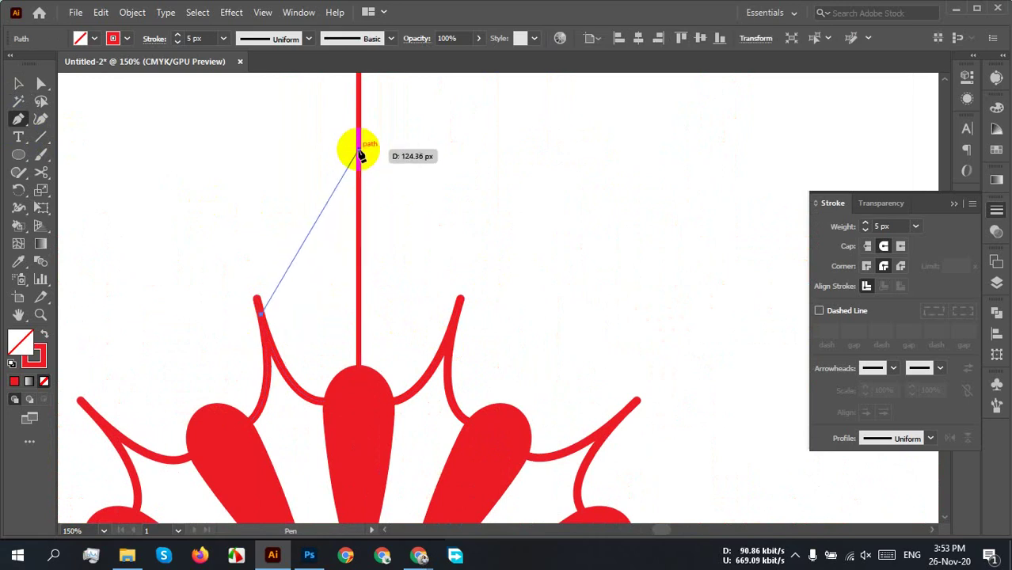
left_click_drag(360, 154, 409, 301)
key("ctrl+z")
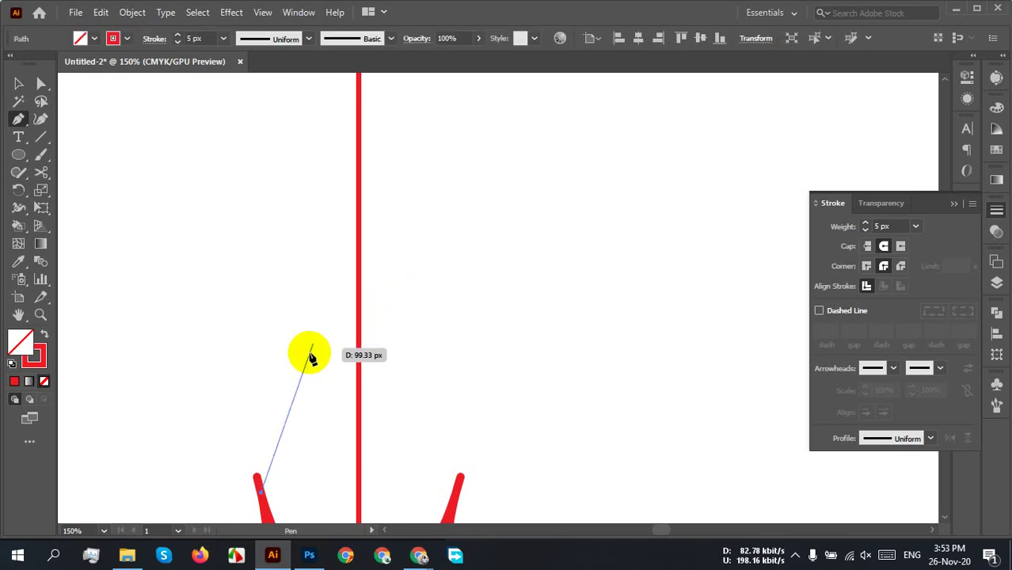
scroll(304, 378, "down", 1)
left_click_drag(293, 388, 334, 280)
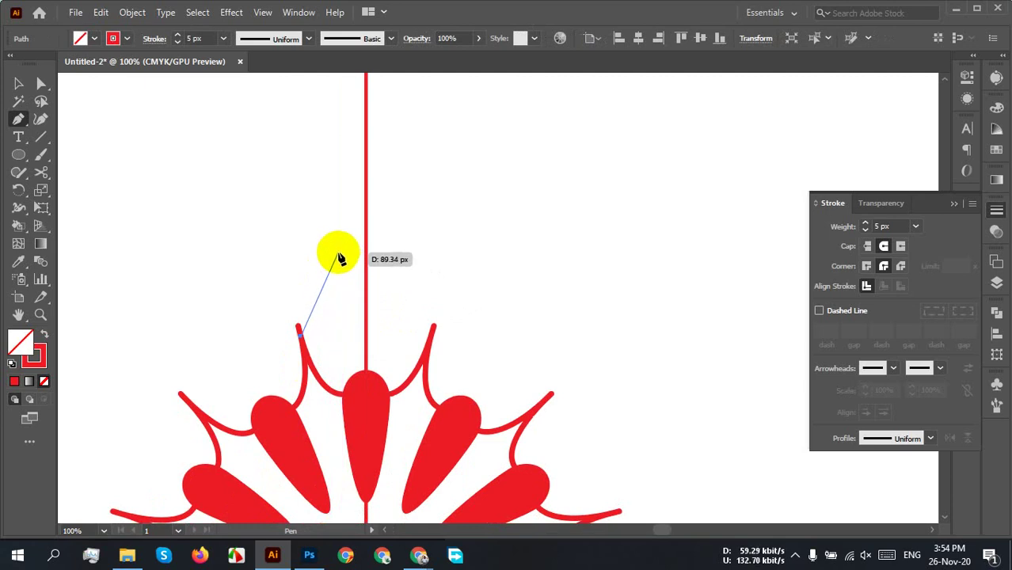
key("Escape")
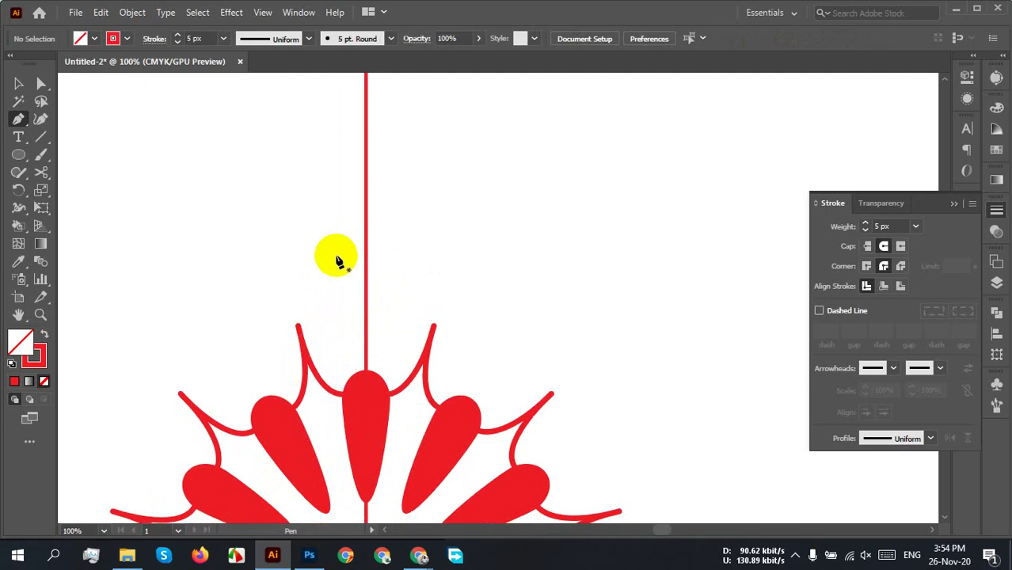
Step: Draw a three-anchor S-shaped curve about 315 px wide with the Pen tool in the empty area above the flower, and deselect it
left_click_drag(492, 206, 454, 257)
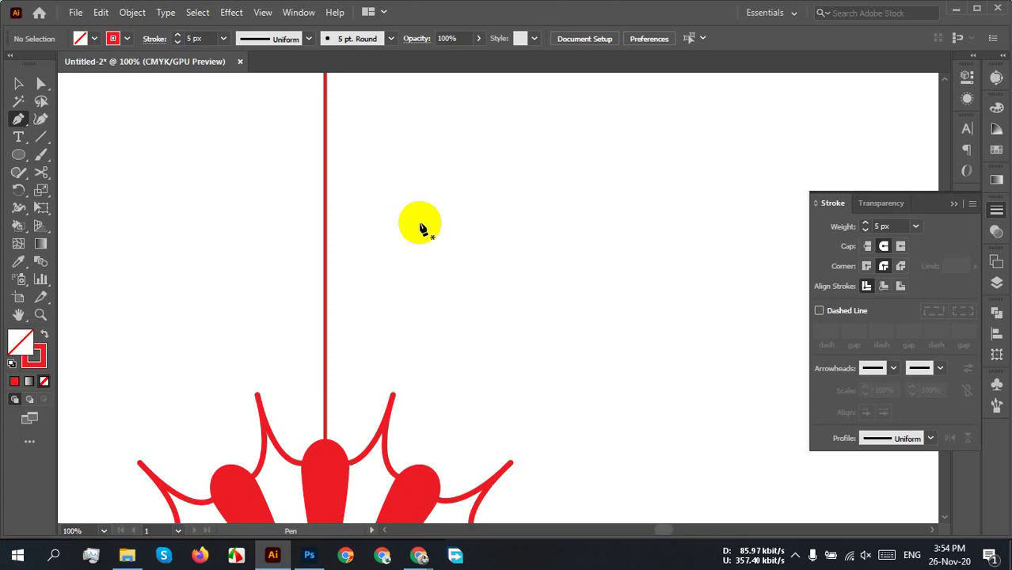
left_click(419, 223)
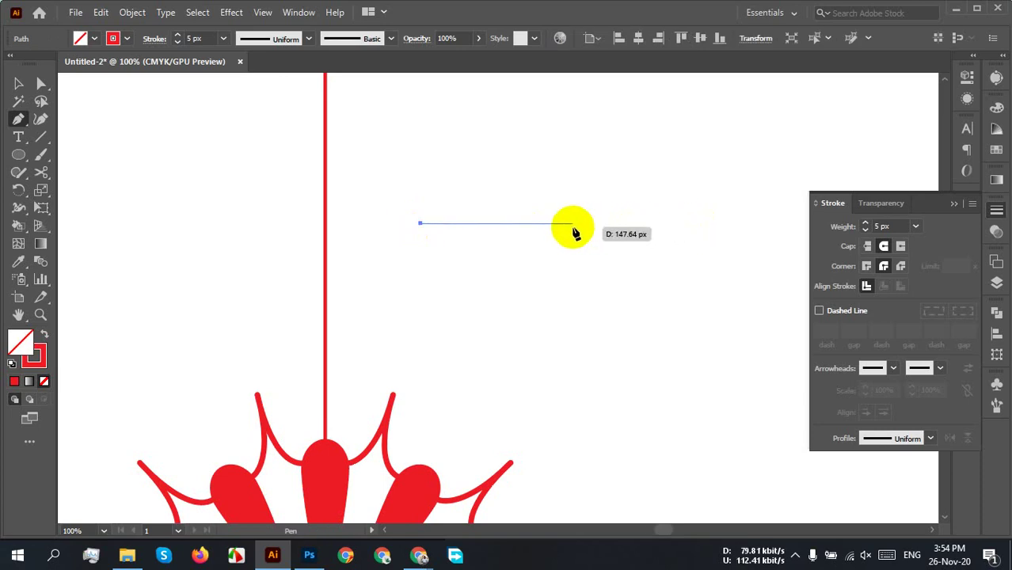
mouse_move(572, 223)
left_mouse_down()
mouse_move(630, 244)
mouse_move(647, 267)
mouse_move(642, 258)
left_mouse_up()
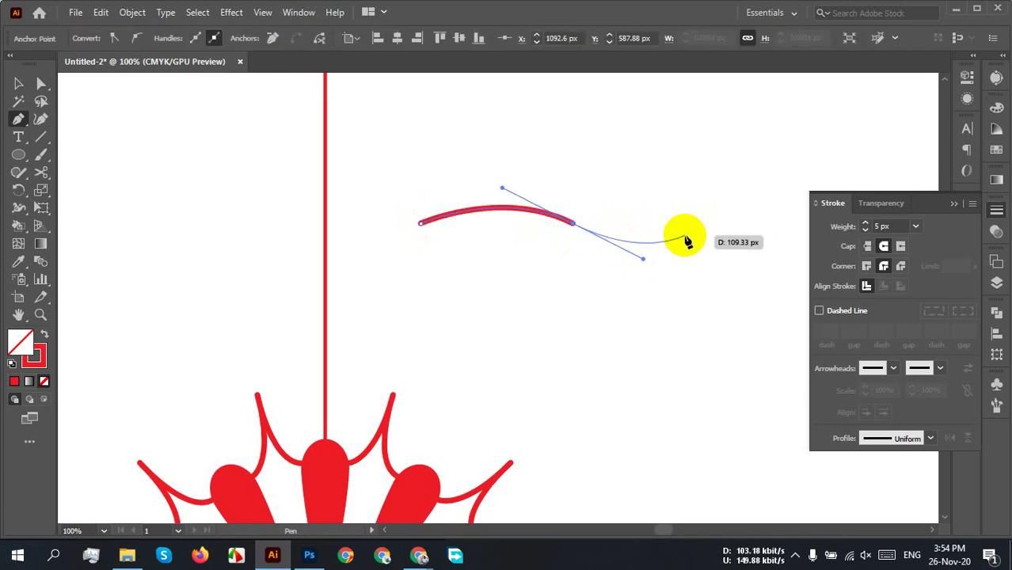
left_click(745, 226)
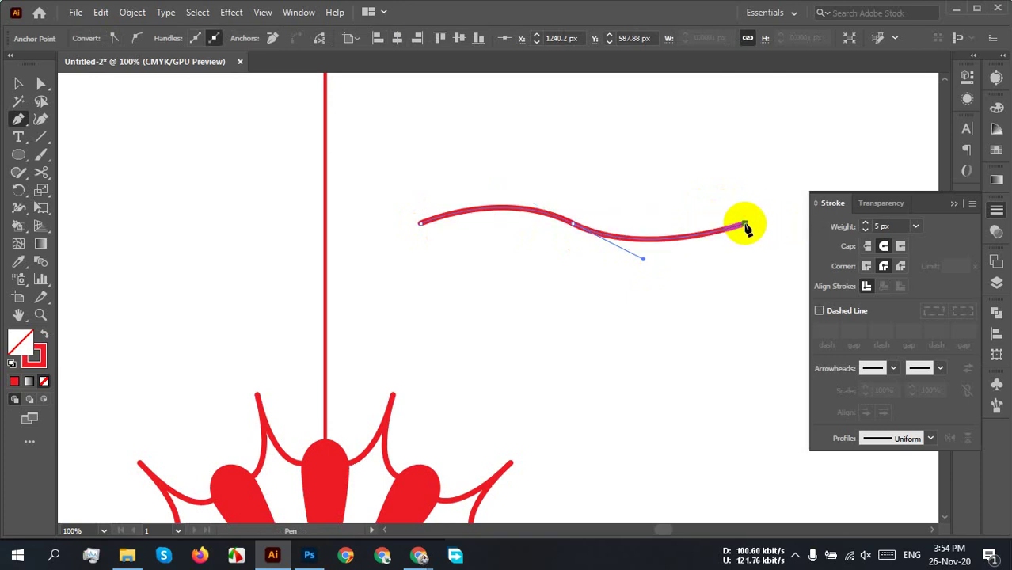
key("v")
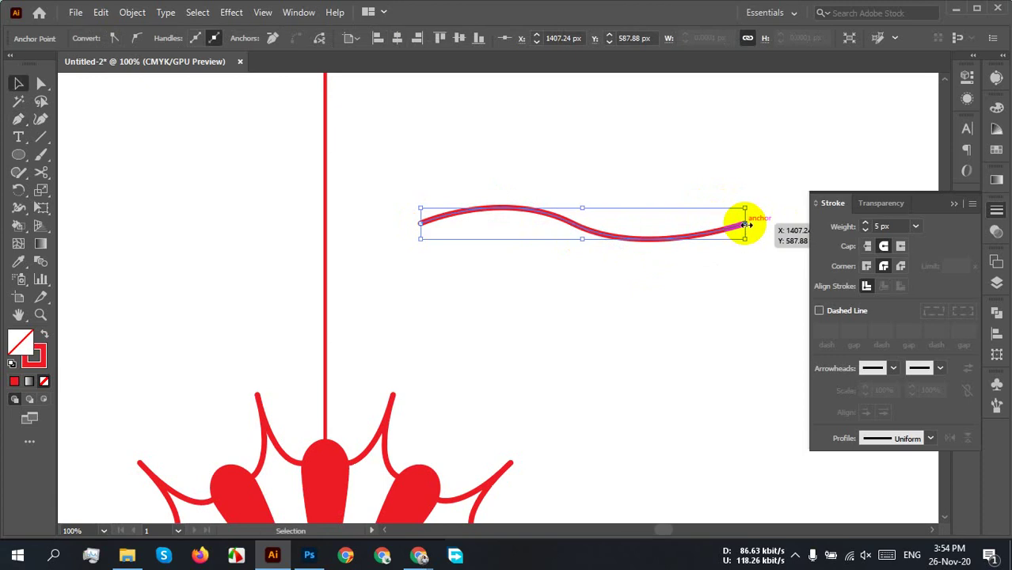
left_click(561, 292)
Step: Scale down and tilt the S-curve, and place it above the top petal, from the arch tip left of the guide across the vertical guide
scroll(556, 261, "down", 2)
left_click_drag(608, 262, 554, 174)
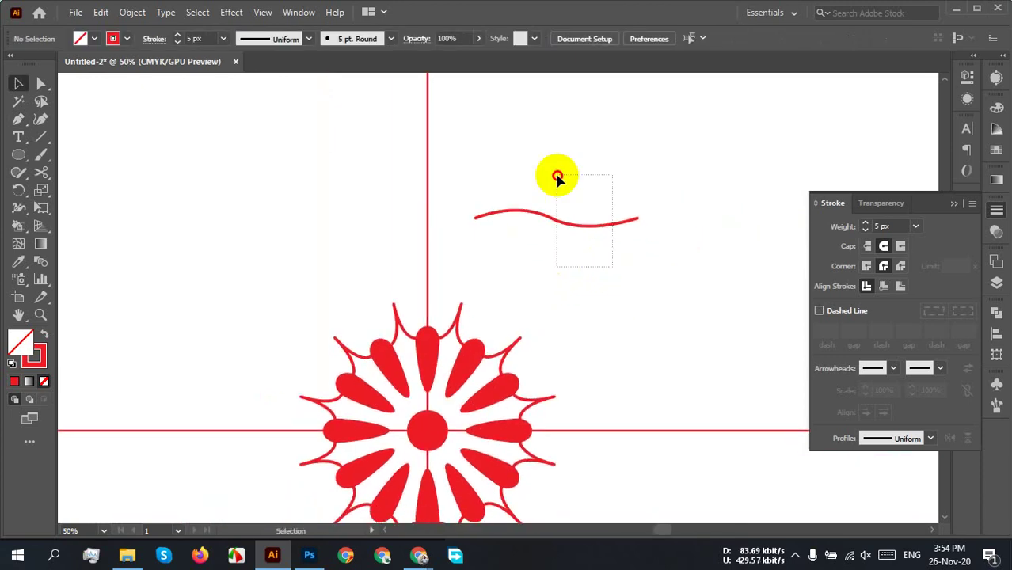
left_click_drag(602, 227, 531, 298)
mouse_move(487, 292)
left_mouse_down()
mouse_move(490, 242)
mouse_move(497, 276)
mouse_move(469, 287)
left_mouse_up()
scroll(323, 329, "up", 2)
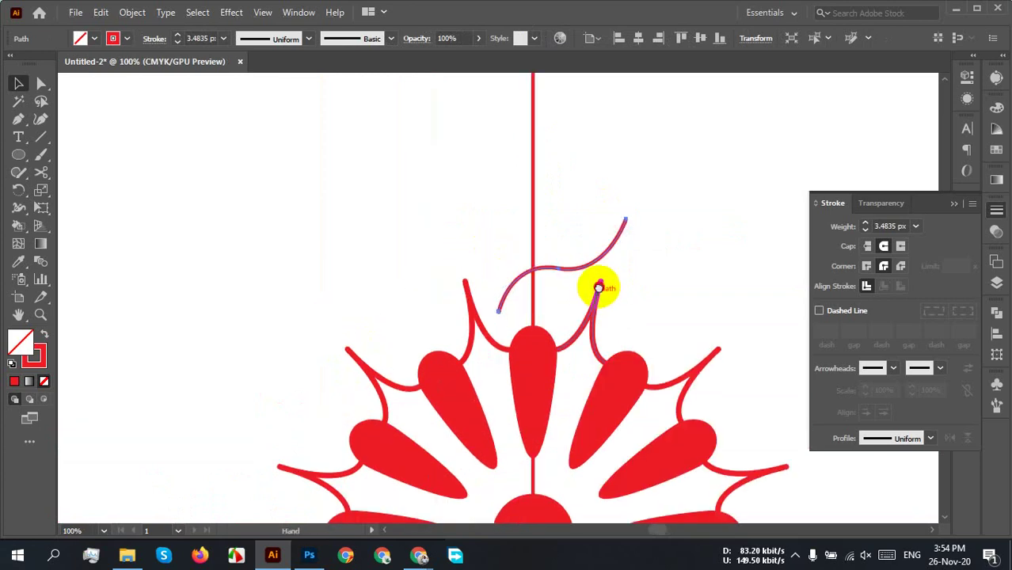
left_click_drag(553, 260, 523, 239)
left_click(650, 208)
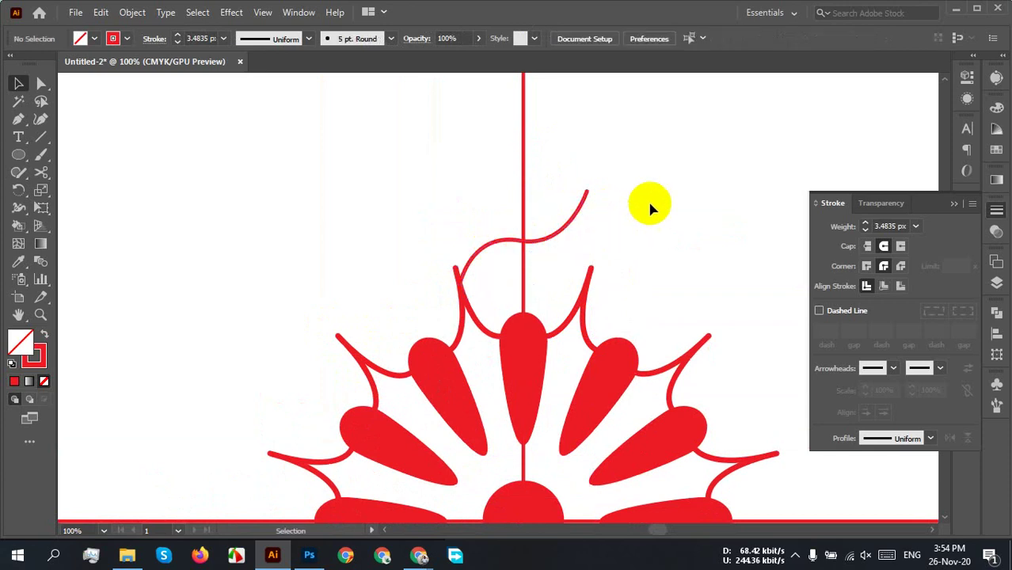
Step: Rotate the S-curve steeper and shrink it to span from the arch tip left of the guide to the vertical guide, and deselect it
left_click(586, 191)
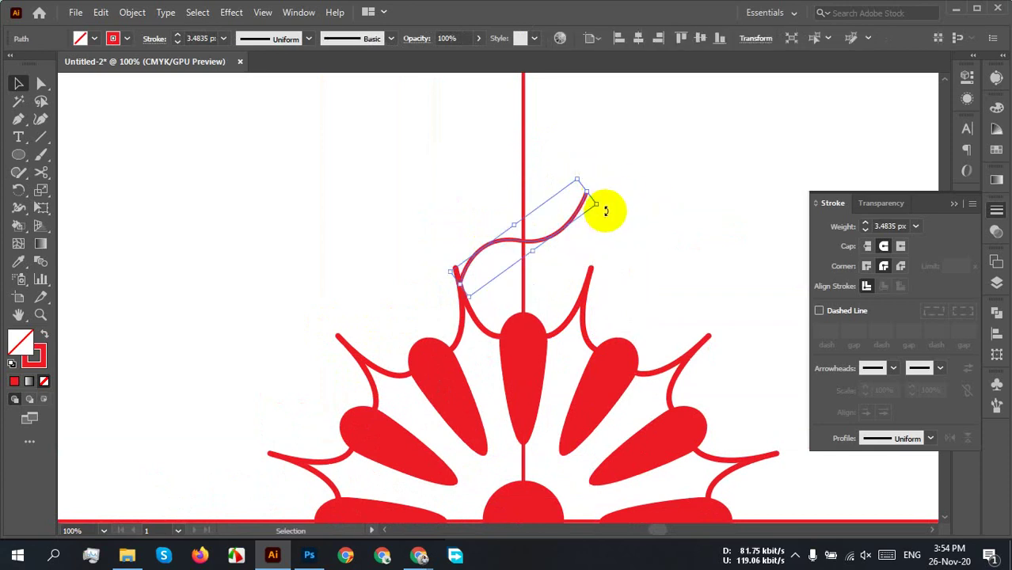
left_click_drag(606, 211, 587, 181)
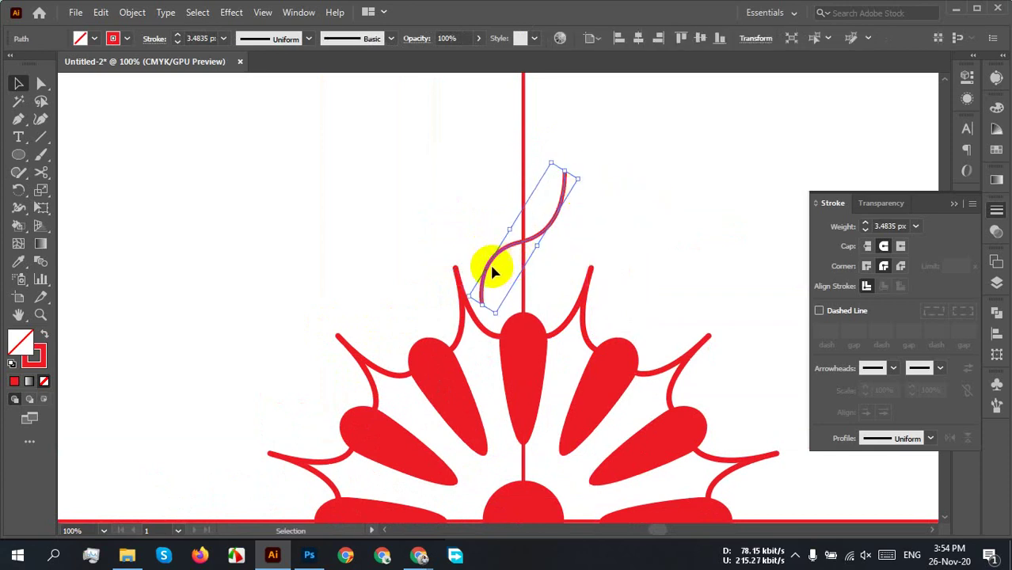
left_click_drag(492, 272, 472, 264)
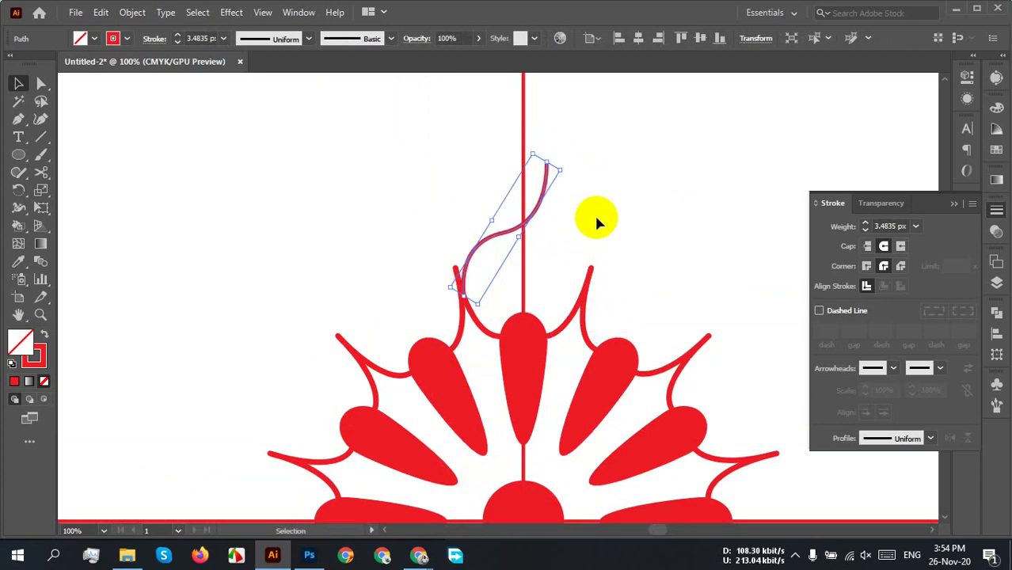
mouse_move(563, 172)
left_mouse_down()
mouse_move(545, 163)
mouse_move(516, 199)
left_mouse_up()
left_click(573, 218)
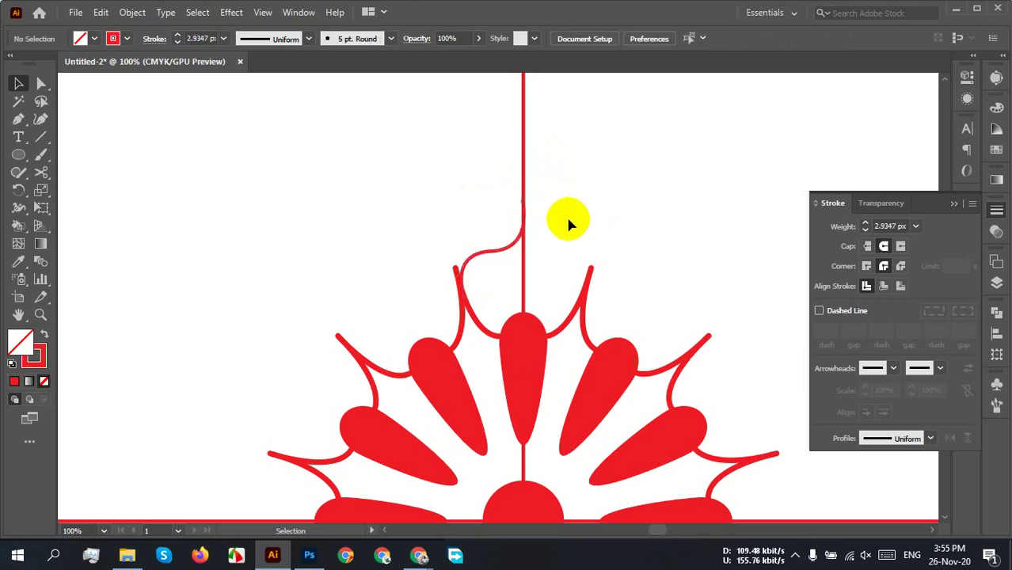
Step: Enlarge the S-curve slightly from its upper end so that it reaches just past the vertical guide, and deselect it
scroll(491, 236, "up", 3)
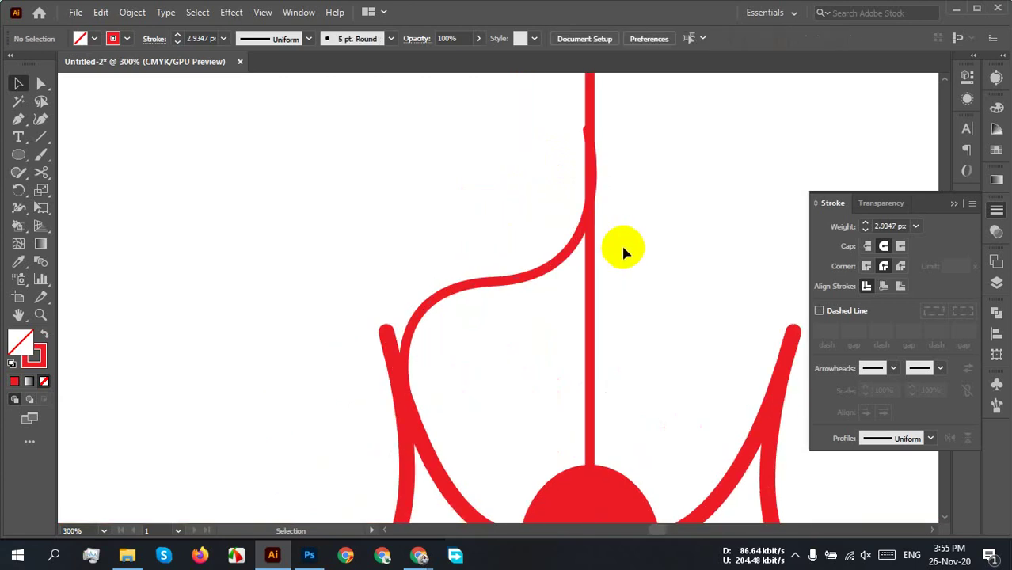
scroll(621, 243, "down", 1)
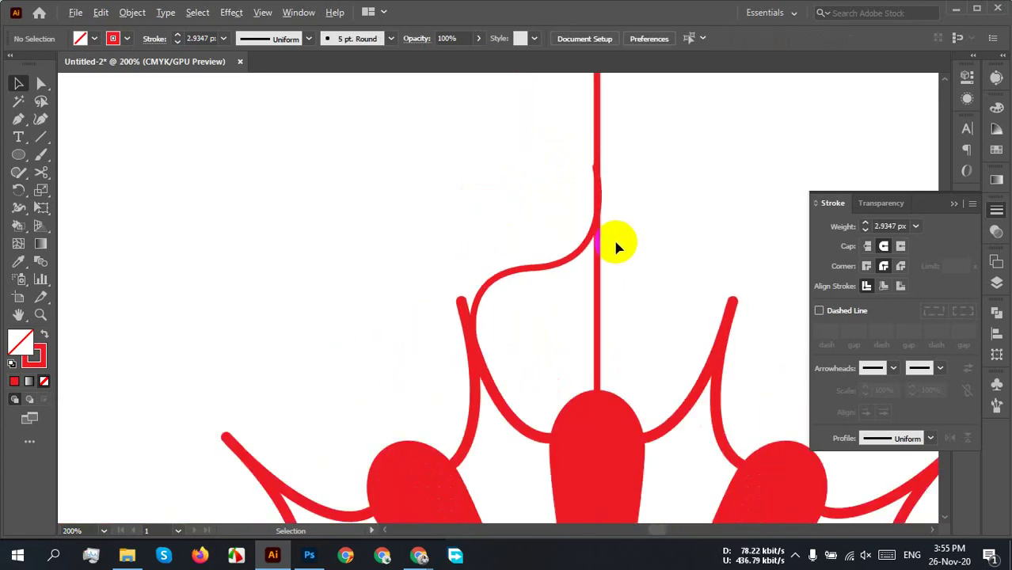
left_click(532, 264)
left_click_drag(595, 168, 604, 147)
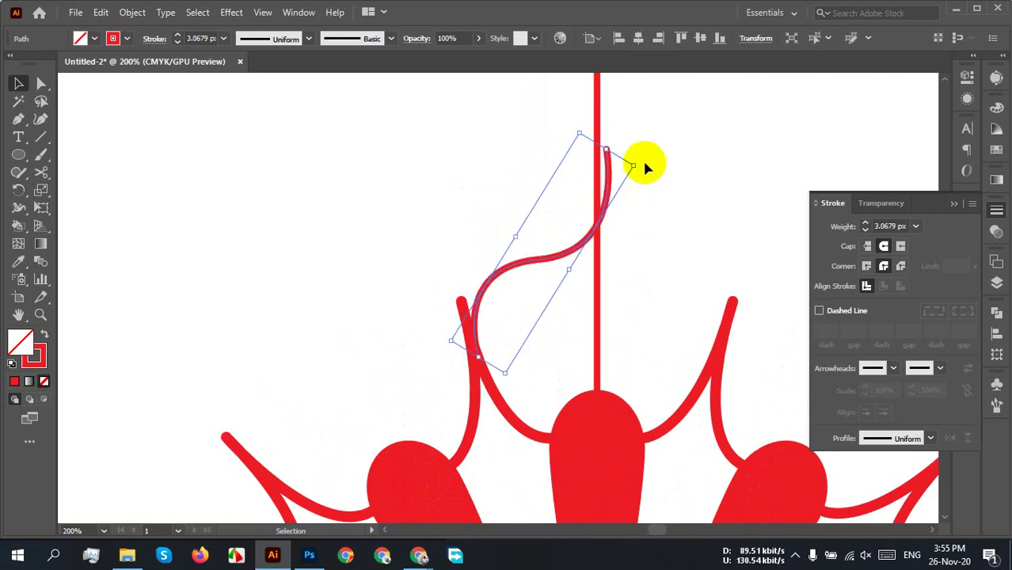
left_click(634, 160)
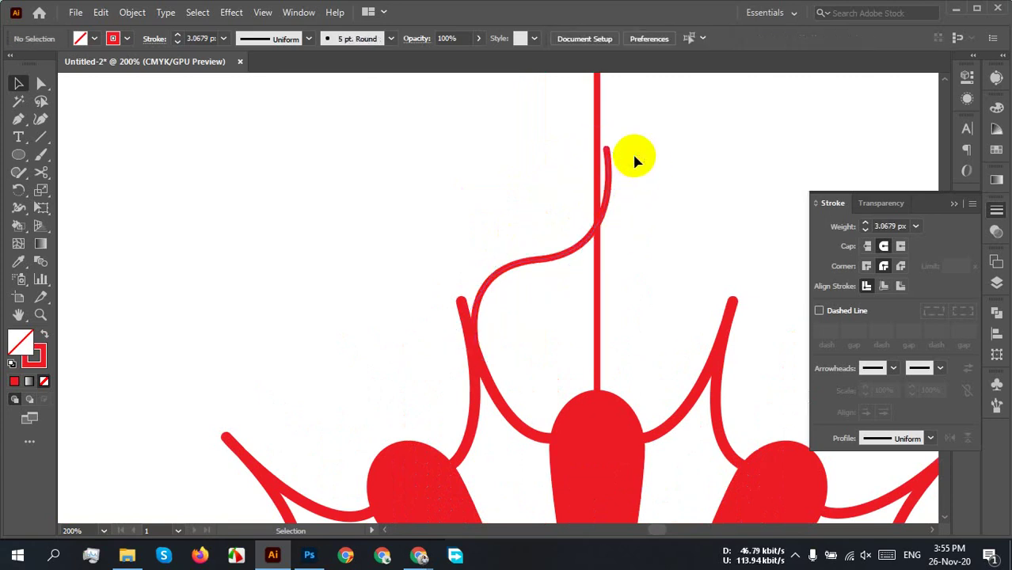
Step: Shift the enlarged S-curve left with Direct Selection so that its upper bend meets the vertical guide, and deselect it
left_click(607, 193)
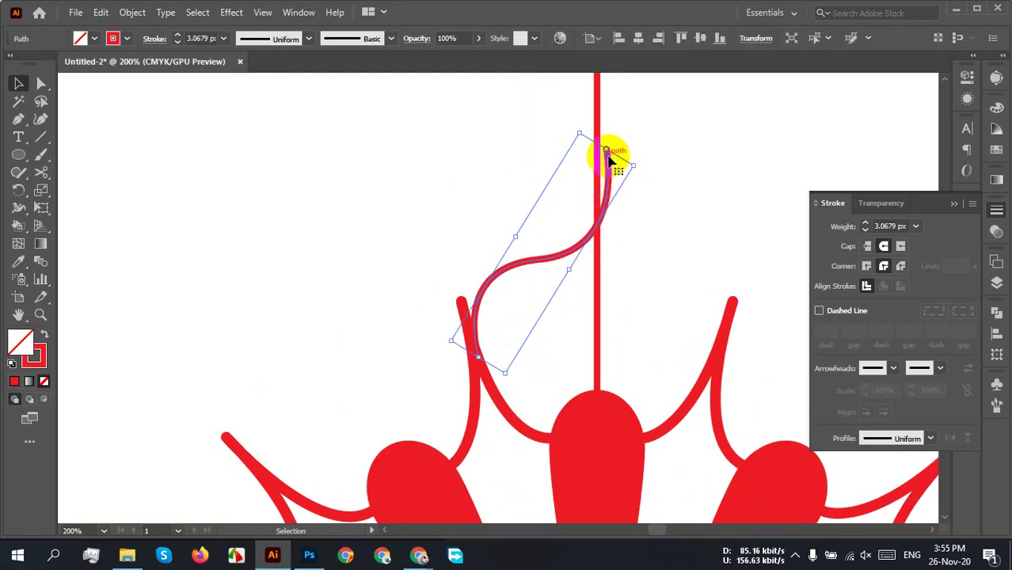
key("a")
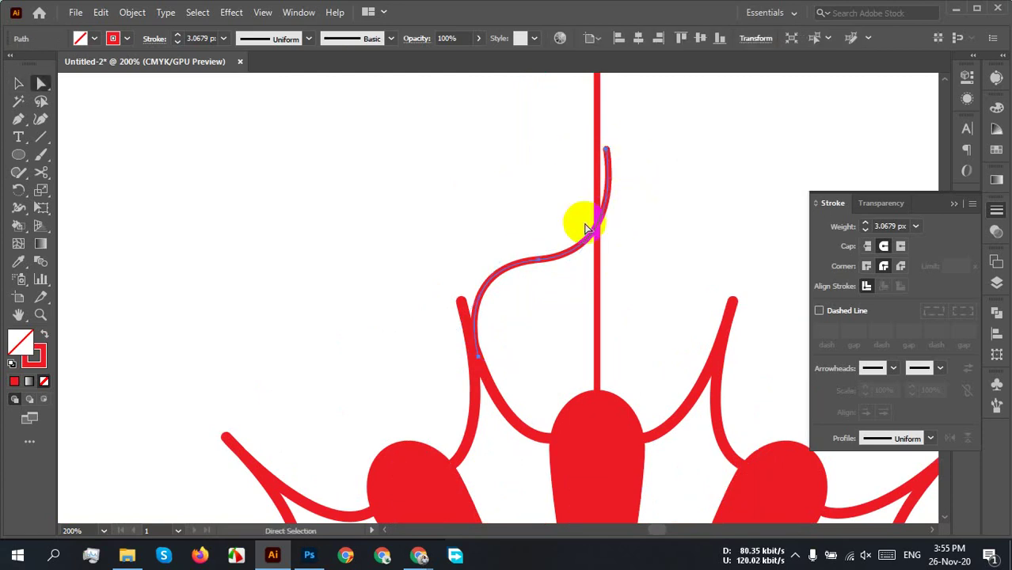
left_click_drag(607, 204, 596, 197)
left_click(625, 201)
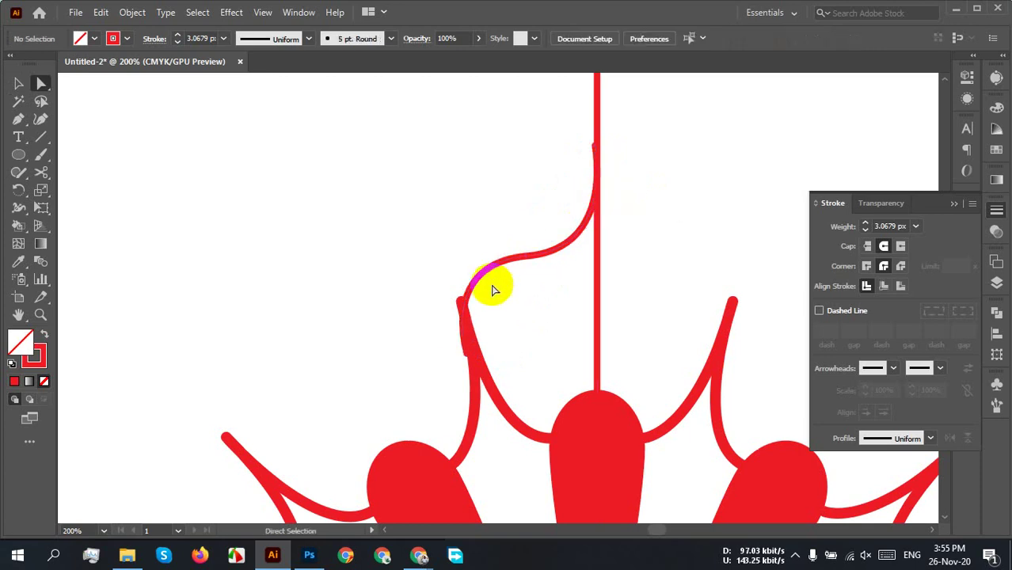
Step: Fine-tune the S-curve's position so that its lower end joins the left arch near its tip and its upper end sits on the guide
key("v")
left_click_drag(496, 271, 499, 241)
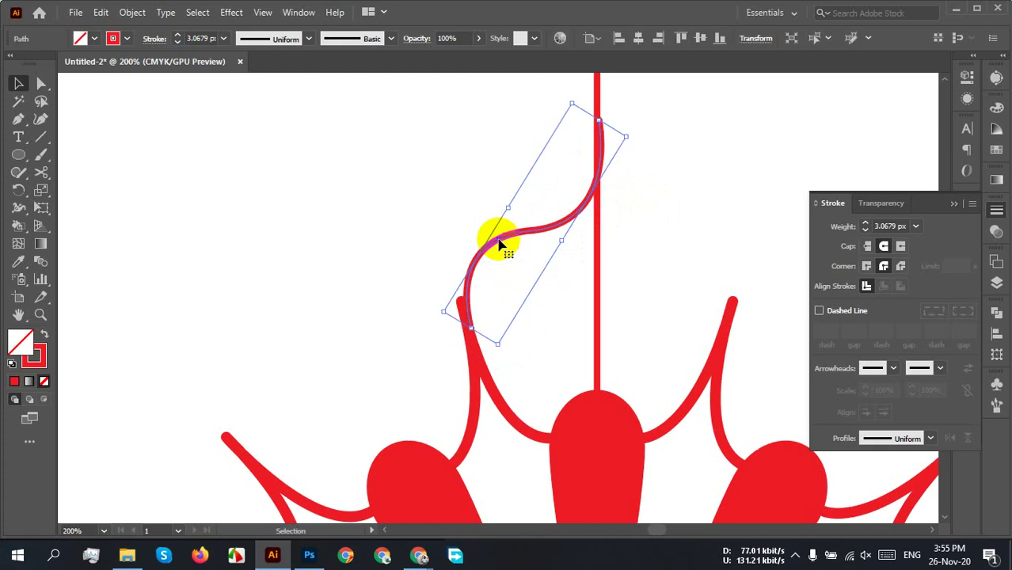
left_click(648, 205)
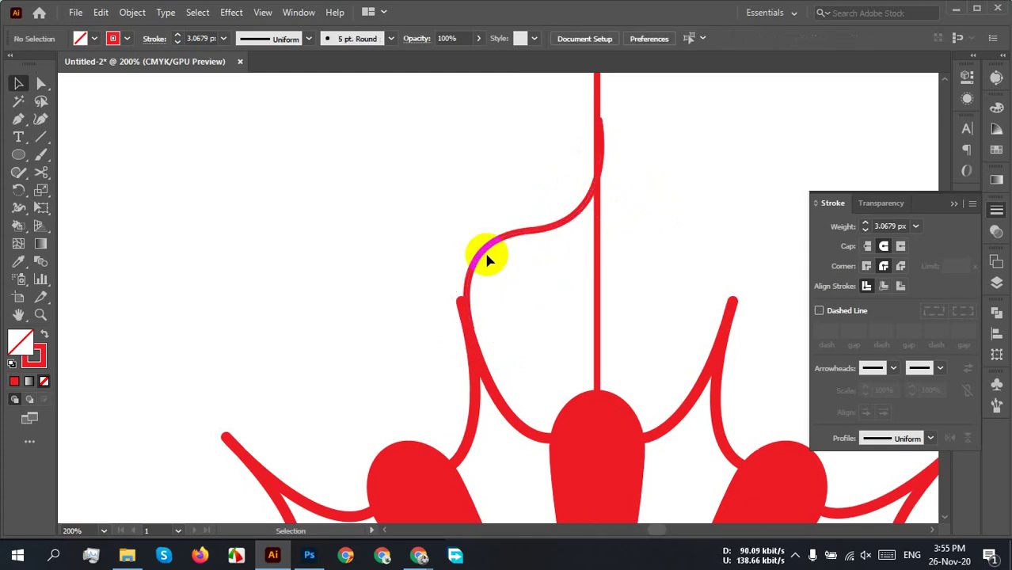
mouse_move(484, 255)
left_mouse_down()
mouse_move(481, 242)
mouse_move(476, 266)
mouse_move(487, 268)
left_mouse_up()
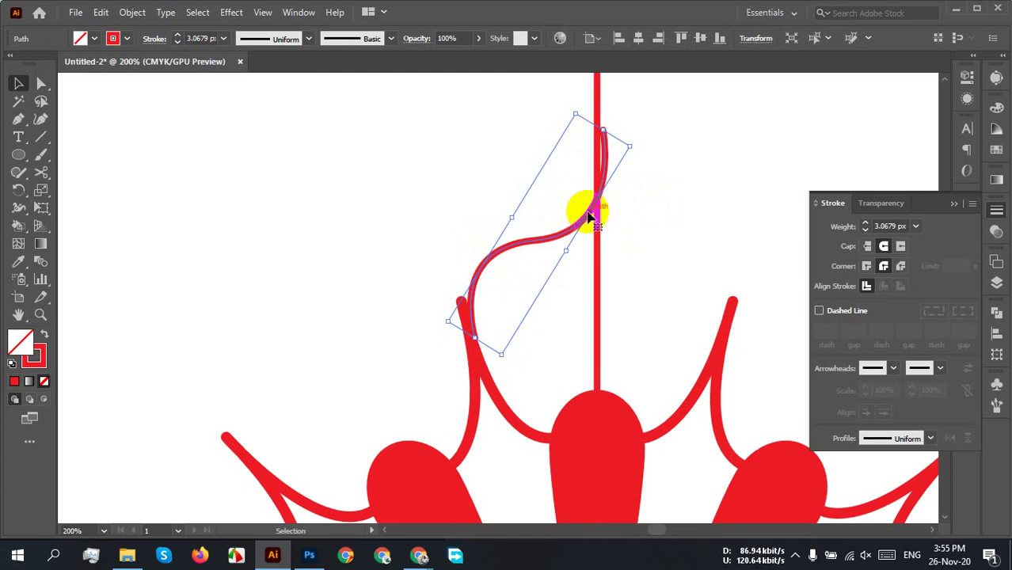
left_click(685, 202)
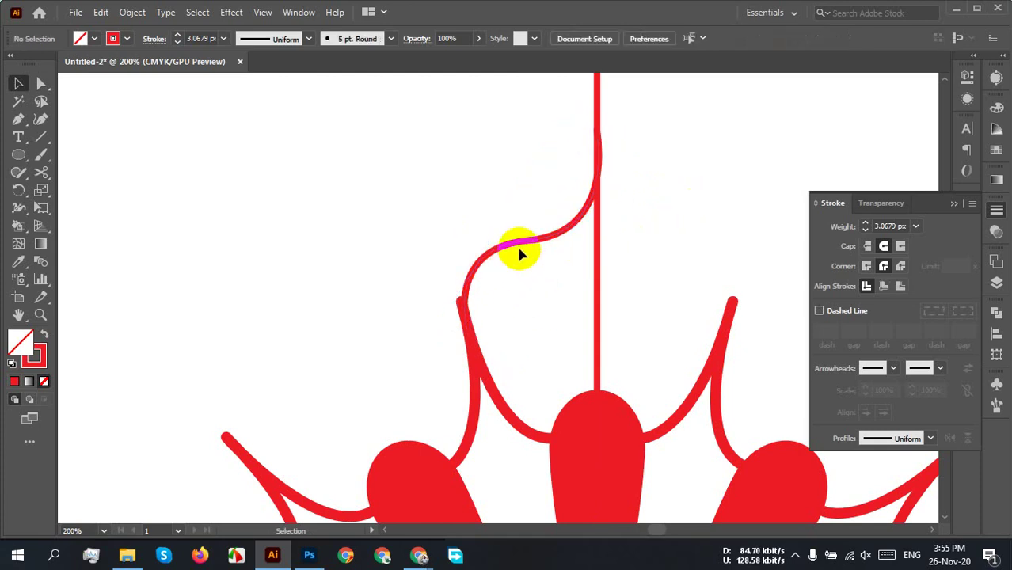
left_click_drag(521, 252, 520, 234)
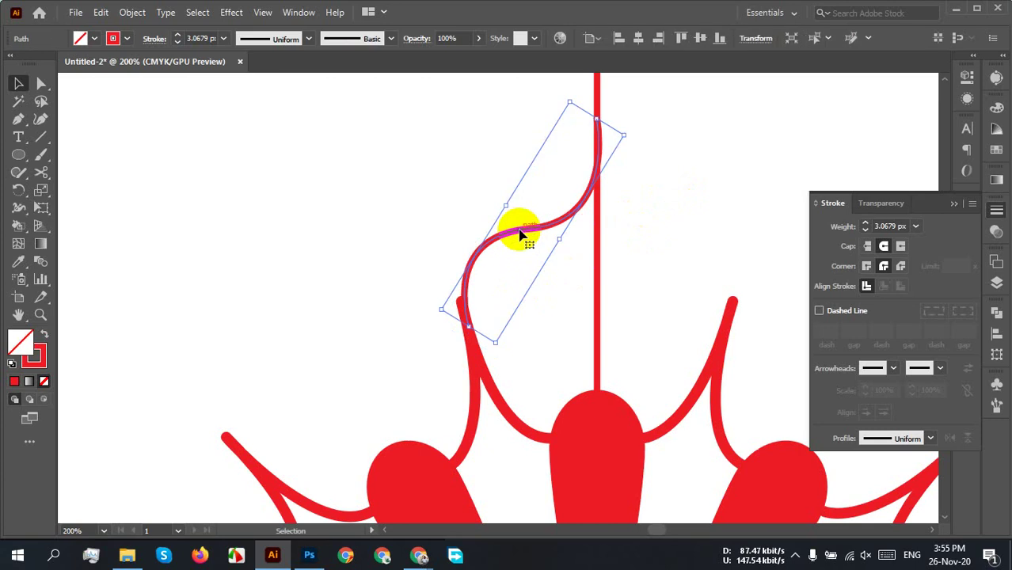
left_click(651, 226)
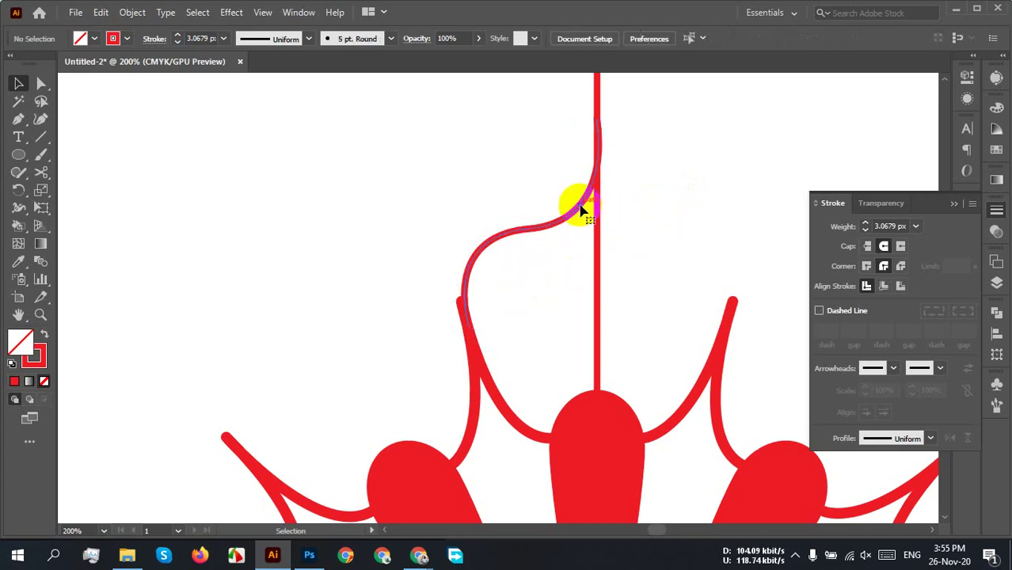
Step: Move the S-curve slightly up and left with Direct Selection, and tilt its middle anchor's handles more steeply to soften the bend
left_click(580, 210)
key("a")
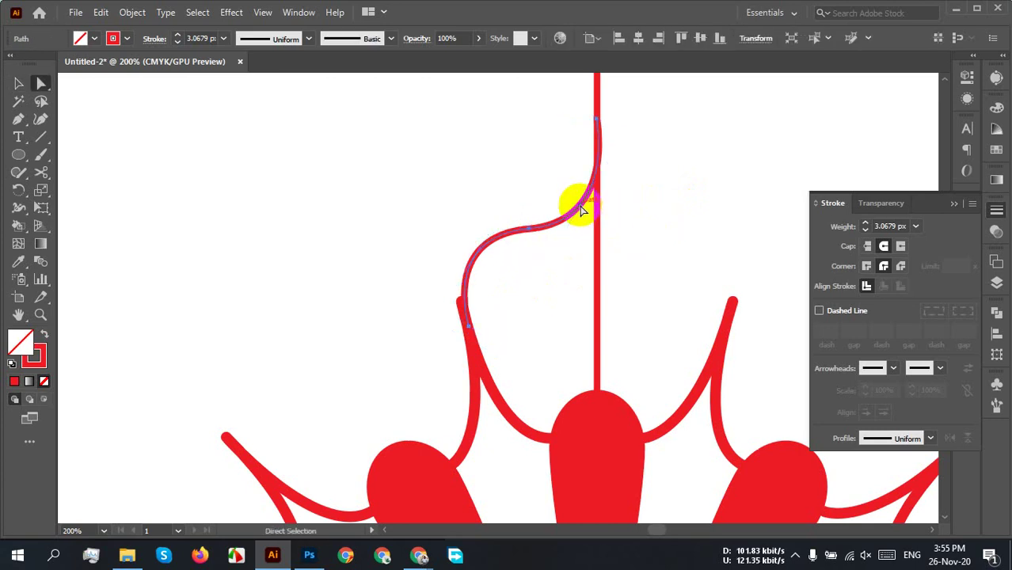
left_click_drag(581, 208, 576, 204)
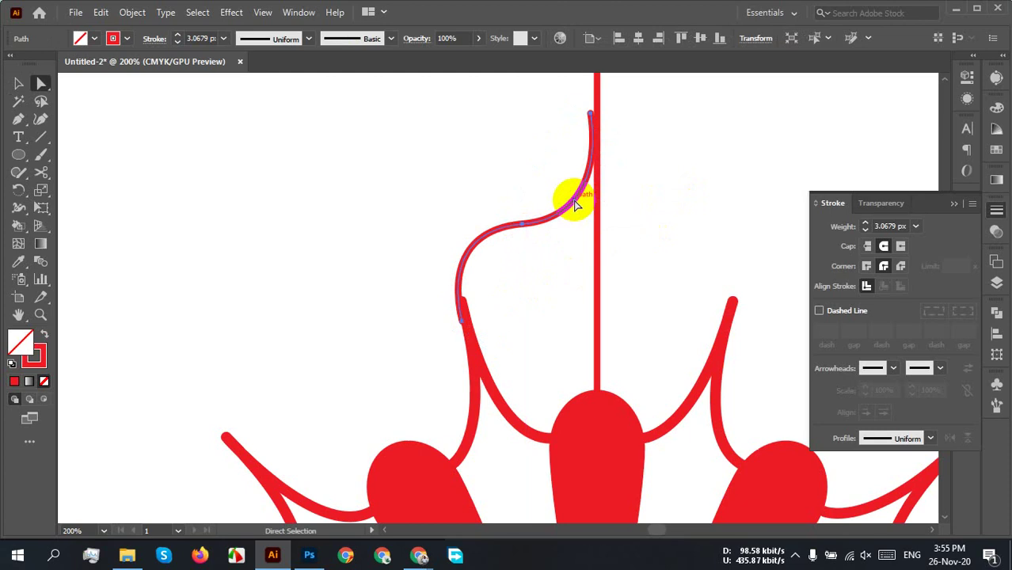
left_click(521, 226)
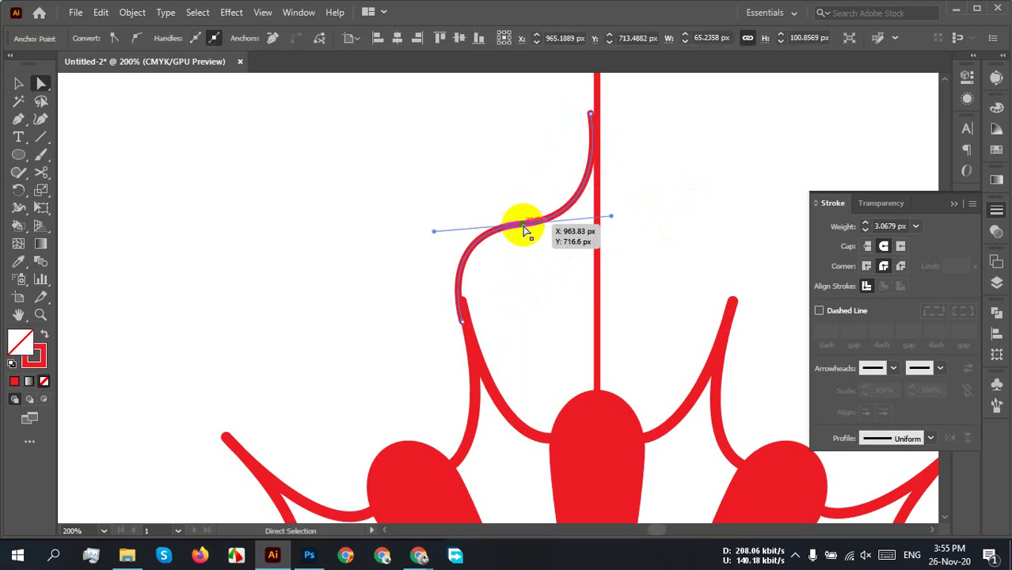
mouse_move(611, 218)
left_mouse_down()
mouse_move(607, 174)
mouse_move(606, 201)
left_mouse_up()
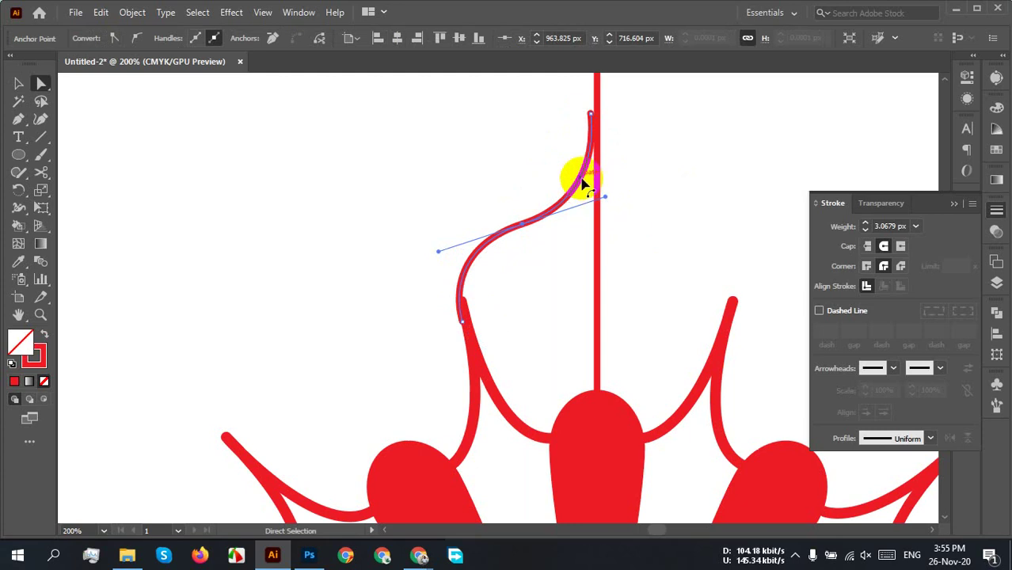
Step: Nudge the reshaped S-curve 3 px right towards the vertical guide, and deselect it
left_click(18, 84)
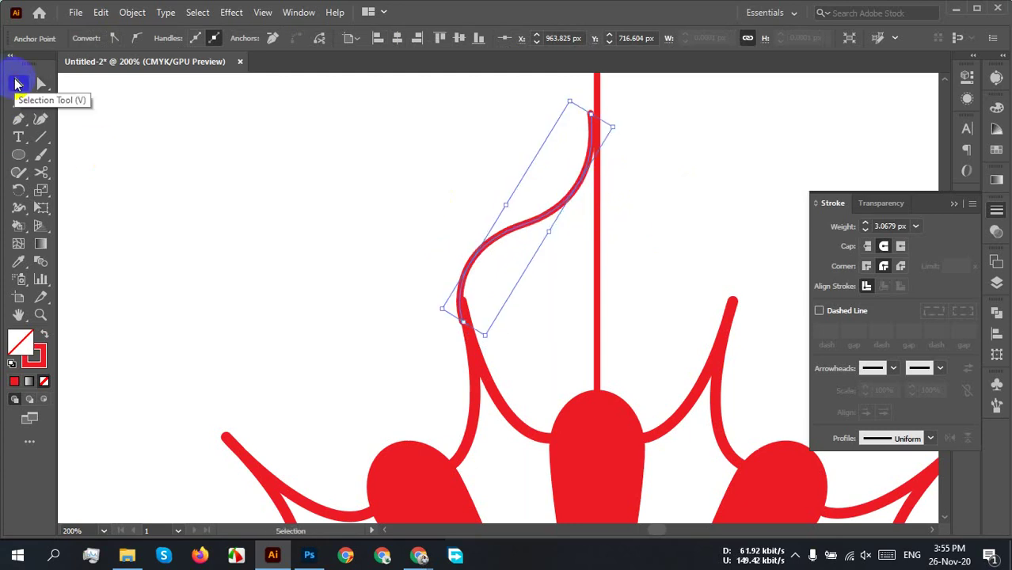
key("Right")
key("Right")
key("Right")
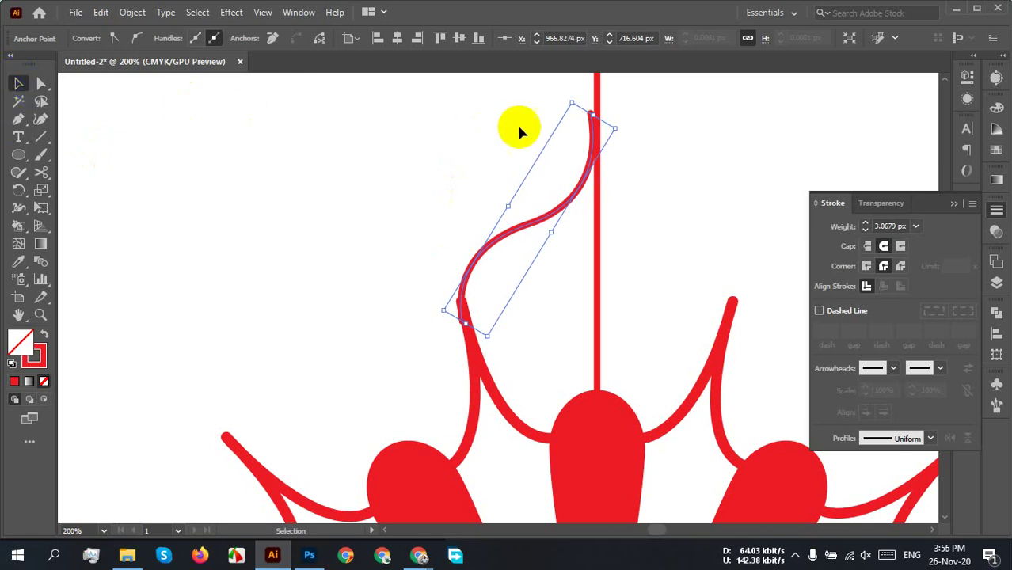
left_click(659, 203)
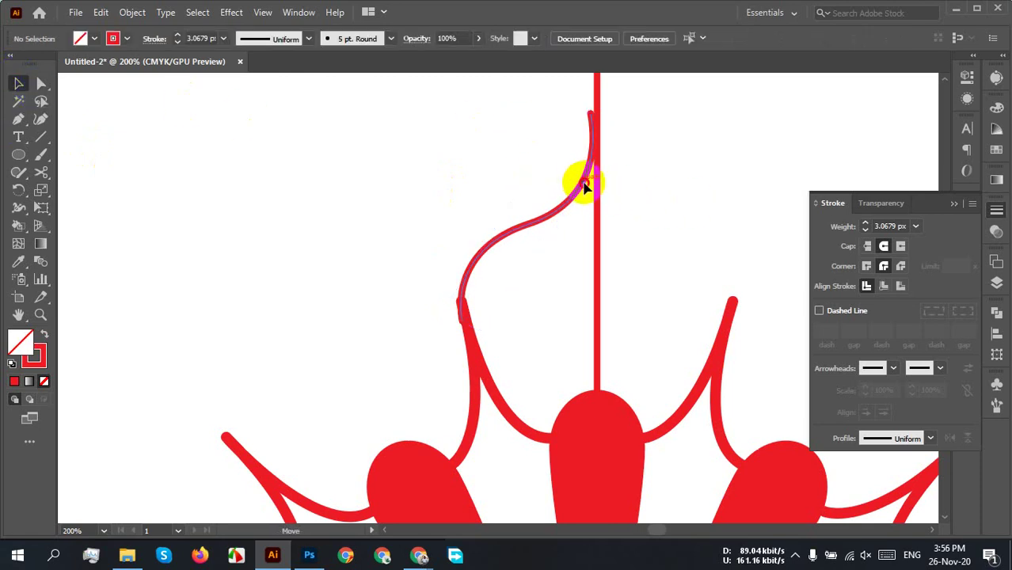
Step: Place the S-curve's upper end anchor on the vertical guide at X 1000 px and its lower end on the left arch, and deselect it
left_click(584, 187)
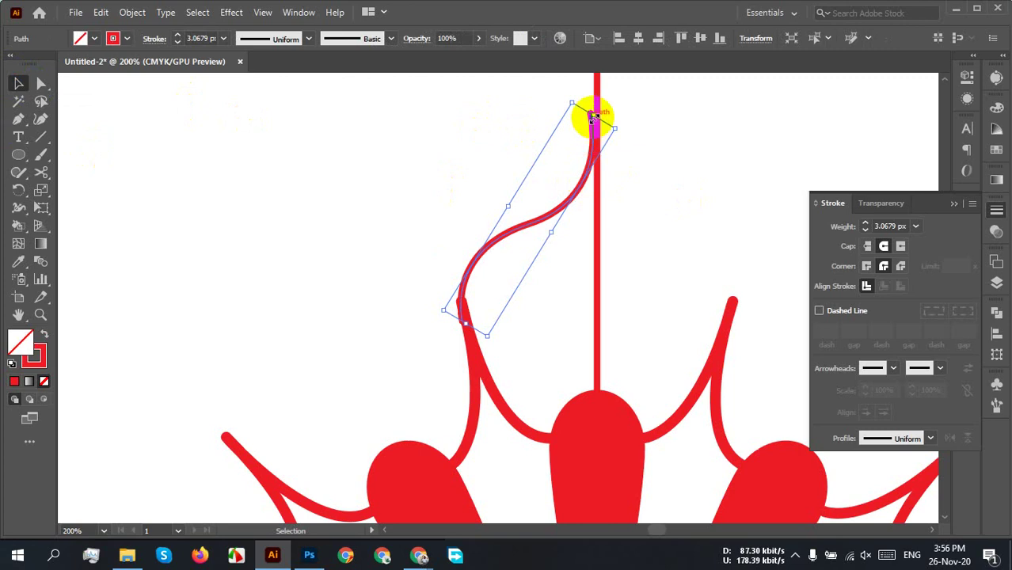
key("a")
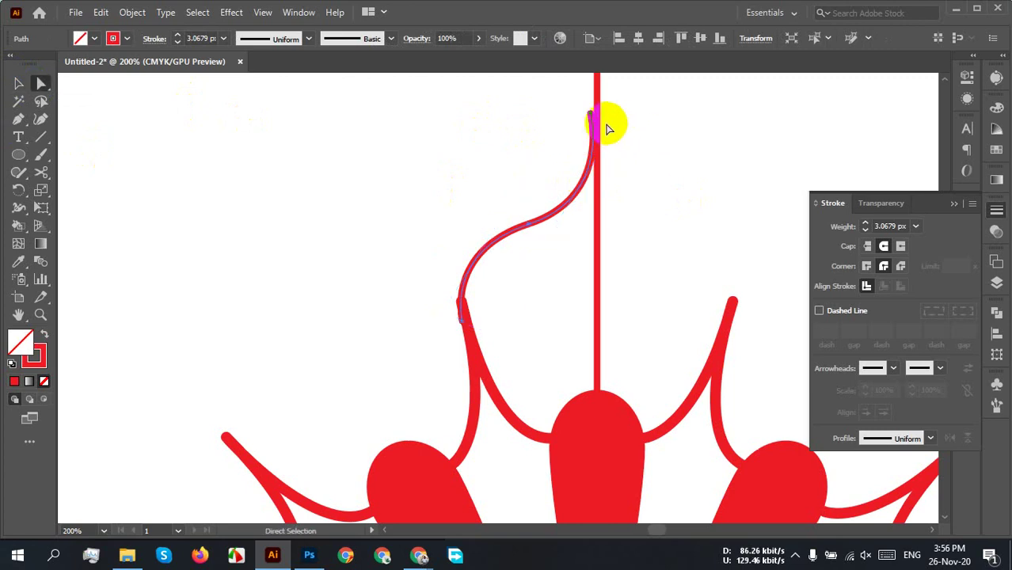
left_click_drag(593, 115, 596, 114)
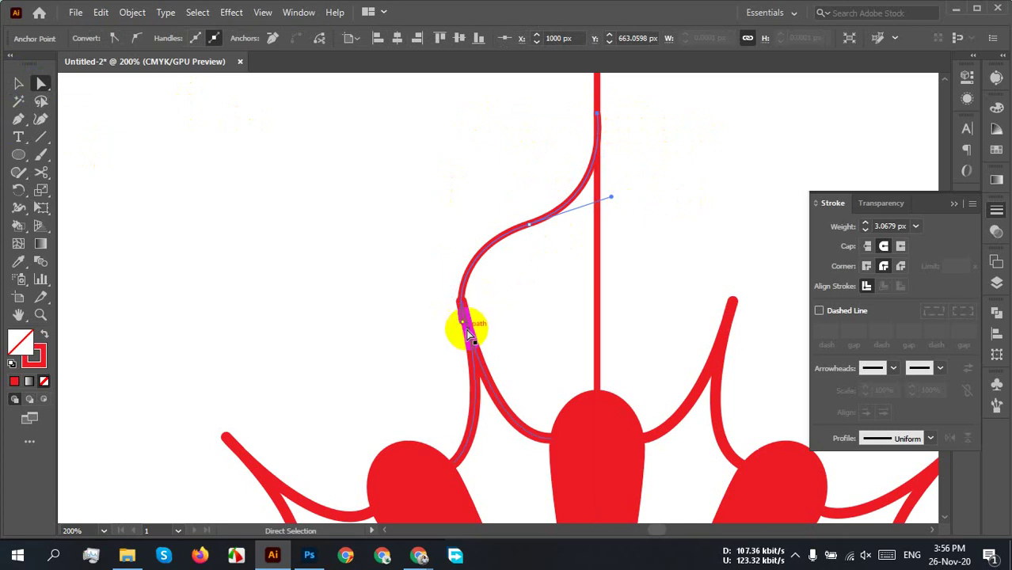
left_click_drag(464, 323, 463, 316)
left_click(535, 306)
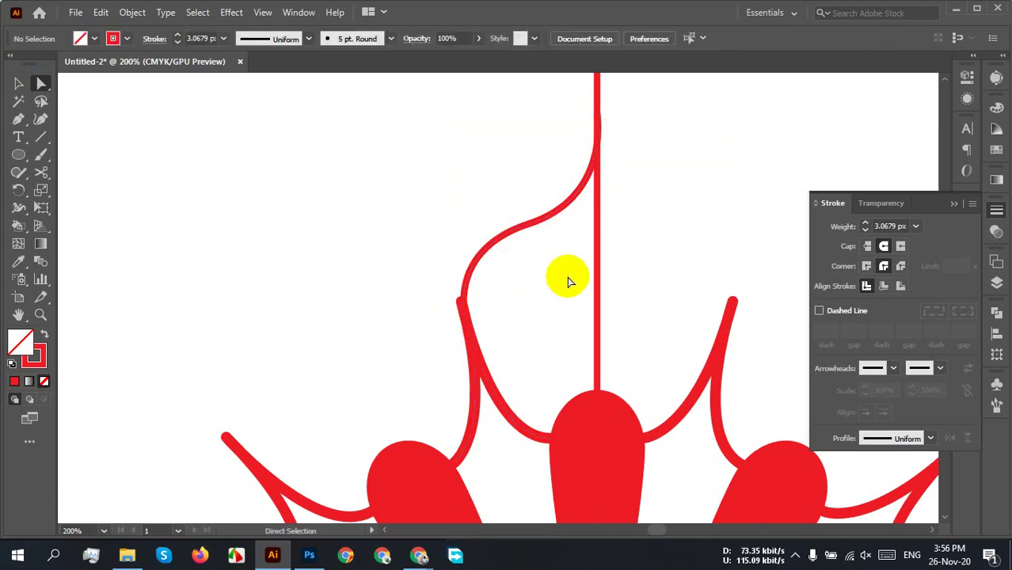
Step: Create a mirrored copy of the S-curve by reflecting it across the vertical axis
key("v")
left_click_drag(557, 266, 478, 139)
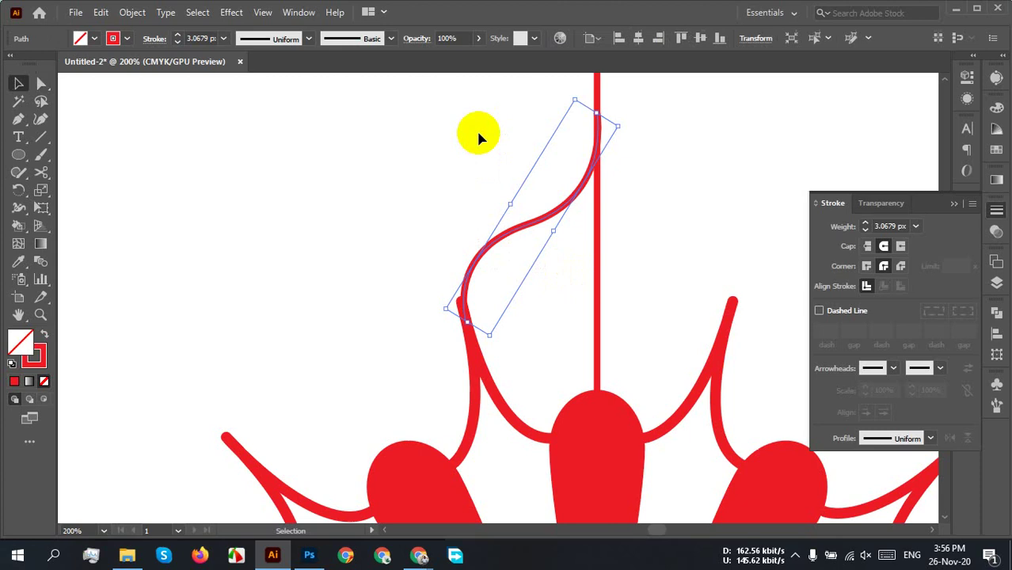
right_click(549, 215)
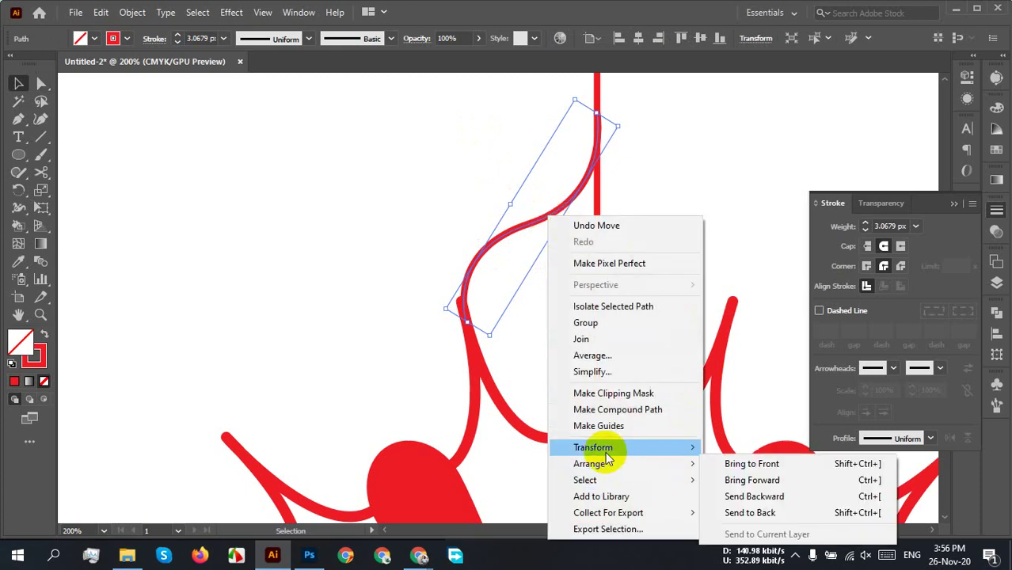
mouse_move(605, 451)
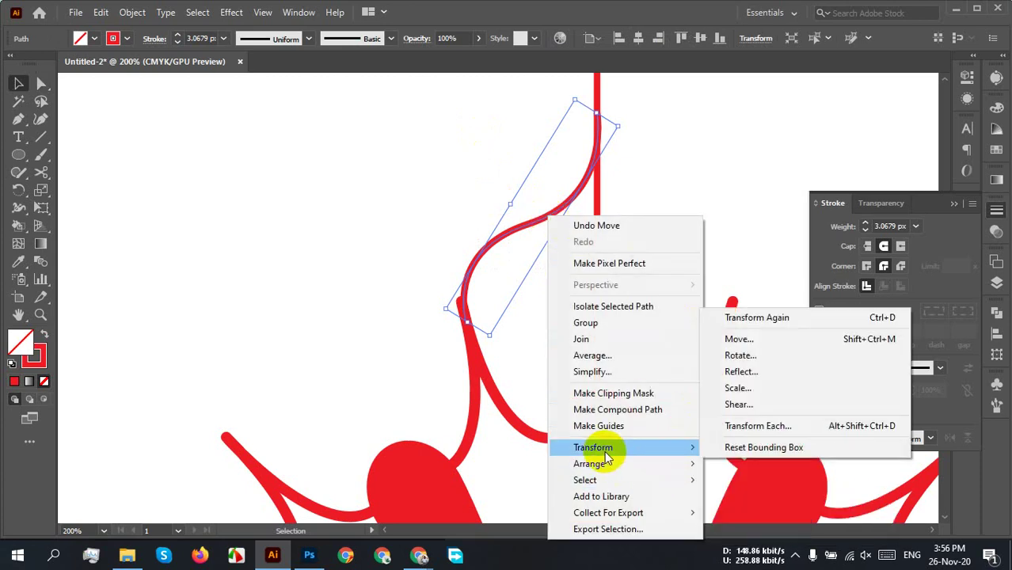
left_click(787, 369)
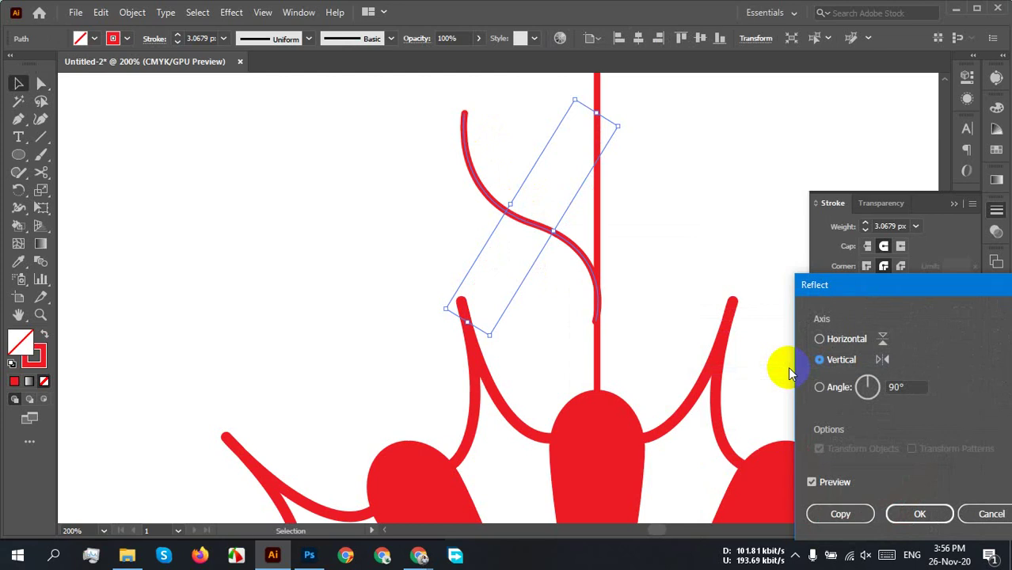
left_click(902, 517)
left_click(958, 406)
left_click(918, 403)
left_click(821, 470)
left_click(853, 522)
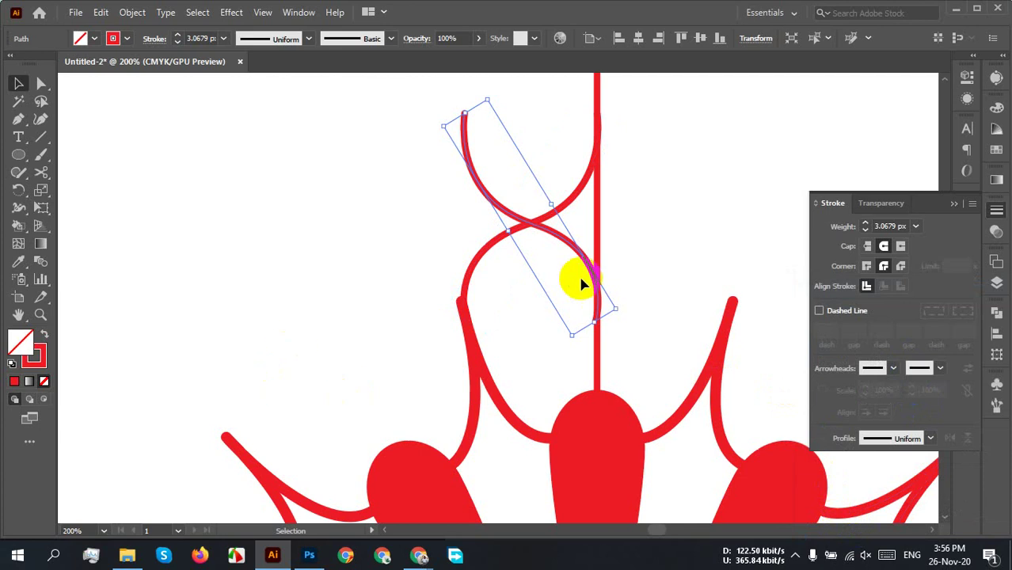
Step: Move the mirrored S-curve to the right of the guide so that it joins the original's upper end and the right arch's tip
left_click(685, 247)
left_click_drag(598, 248, 705, 238)
left_click(744, 170)
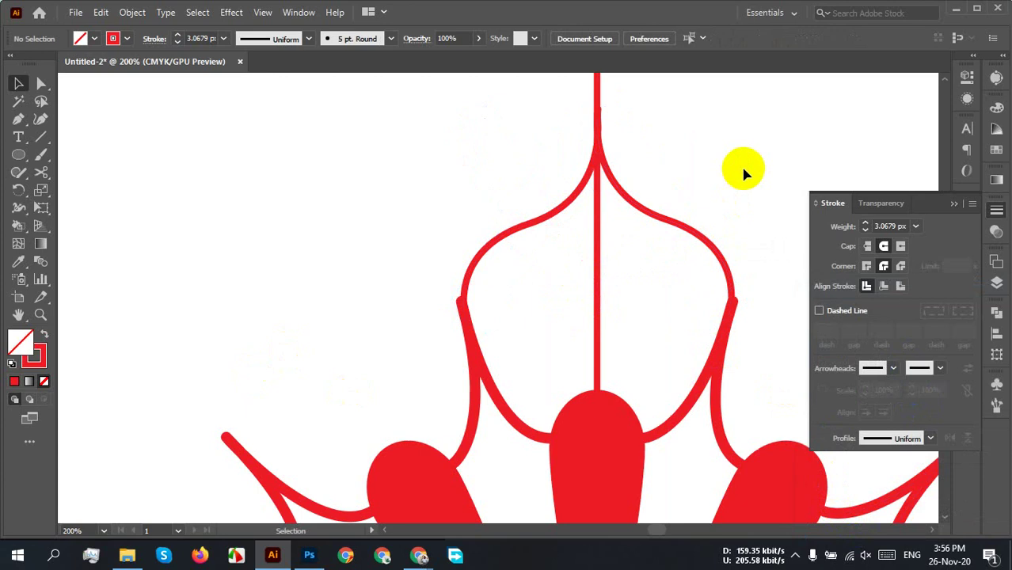
Step: Align the top edges of the two S-curves relative to the selection, and deselect them
left_click_drag(659, 124, 568, 152)
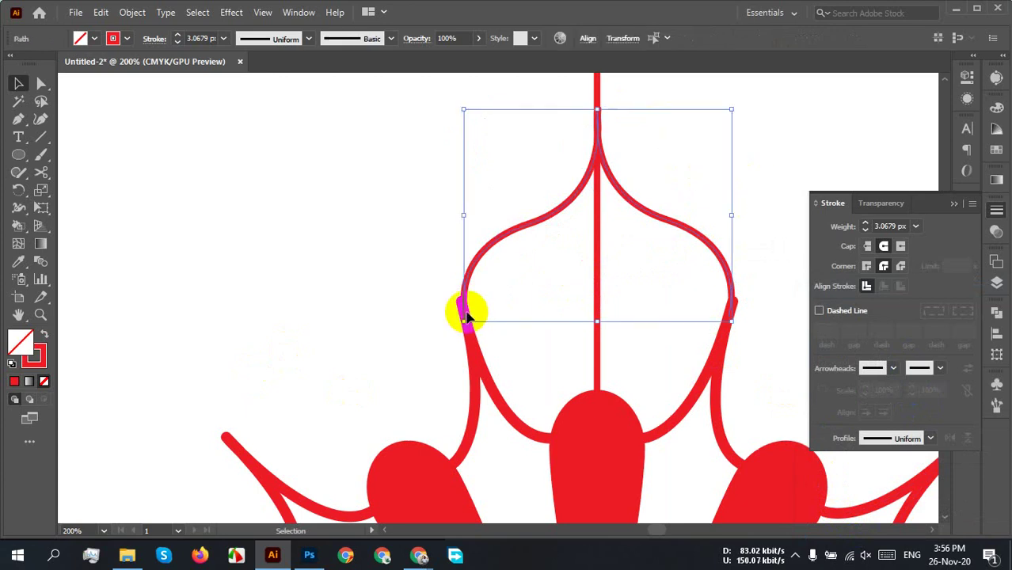
left_click(588, 39)
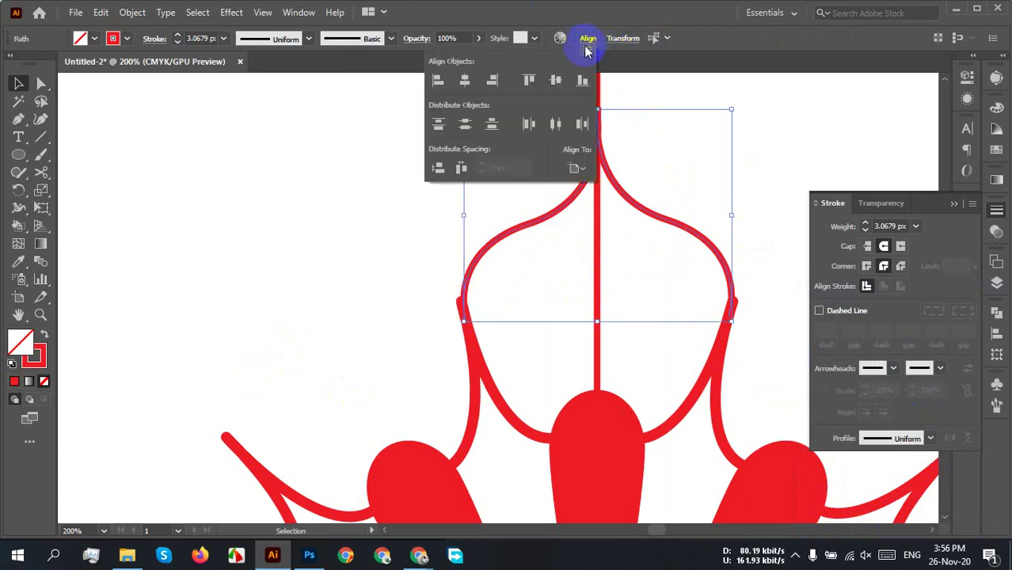
left_click(574, 168)
left_click(594, 184)
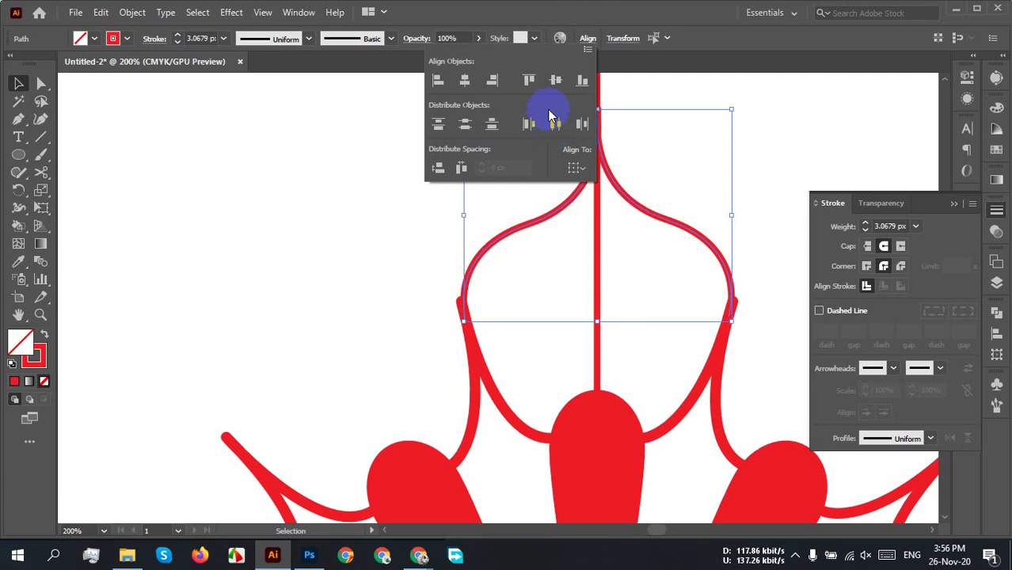
left_click(528, 81)
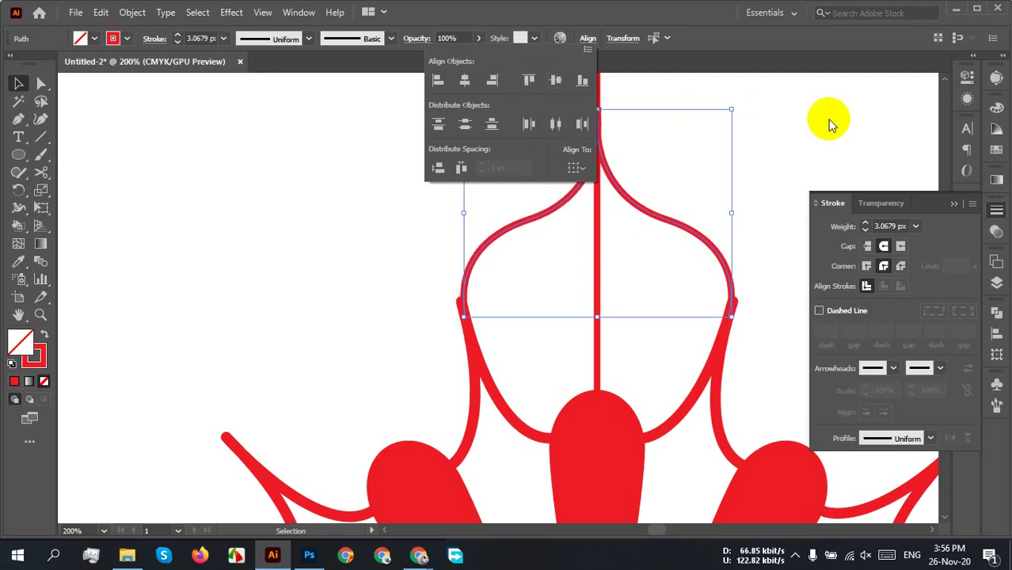
left_click(790, 126)
left_click(790, 126)
left_click_drag(641, 119, 535, 164)
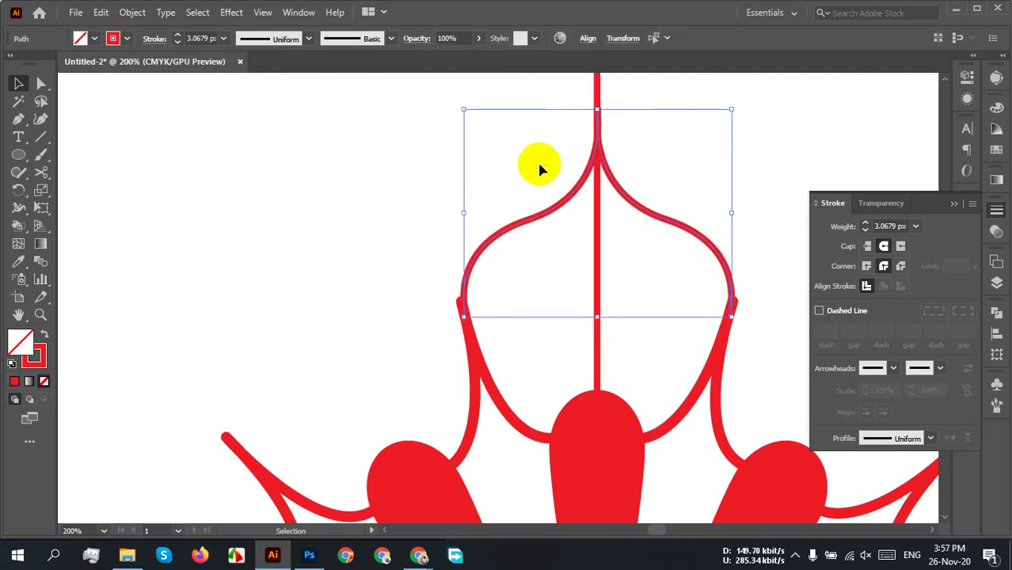
right_click(638, 154)
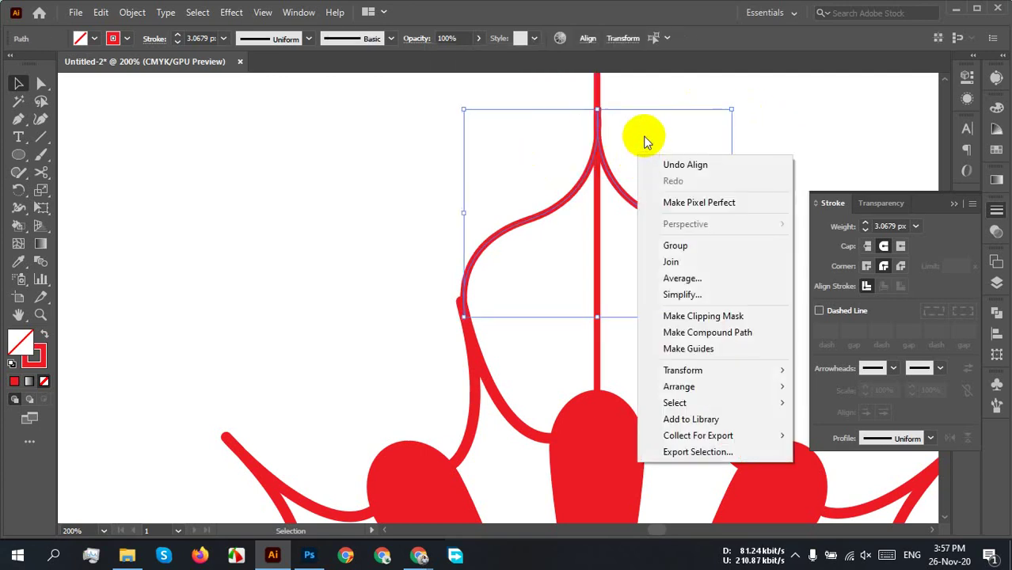
left_click(639, 128)
left_click(637, 127)
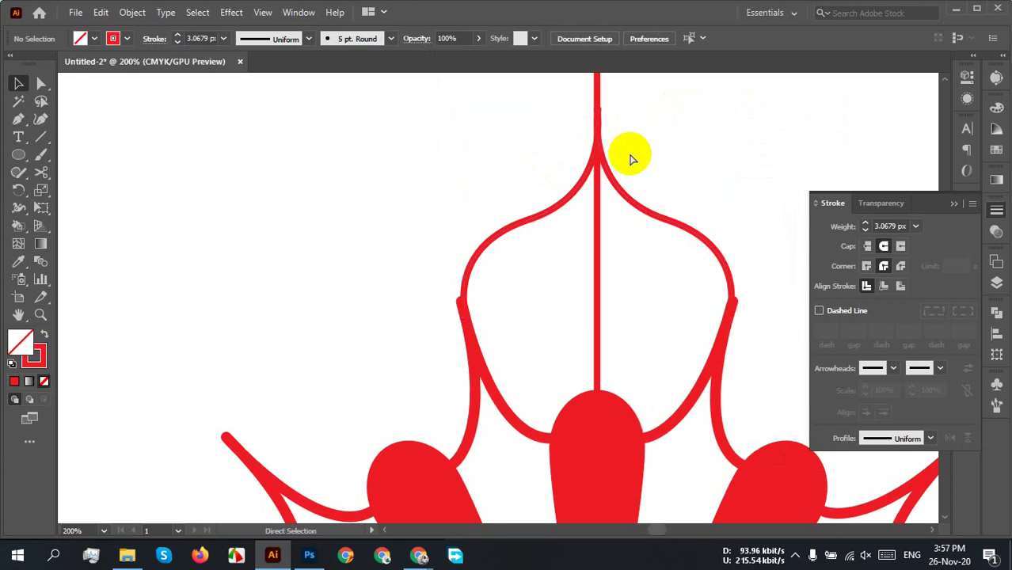
Step: Examine in outline view how the upper ends of the two S-curves meet at the vertical guide, and return to preview
key("ctrl+y")
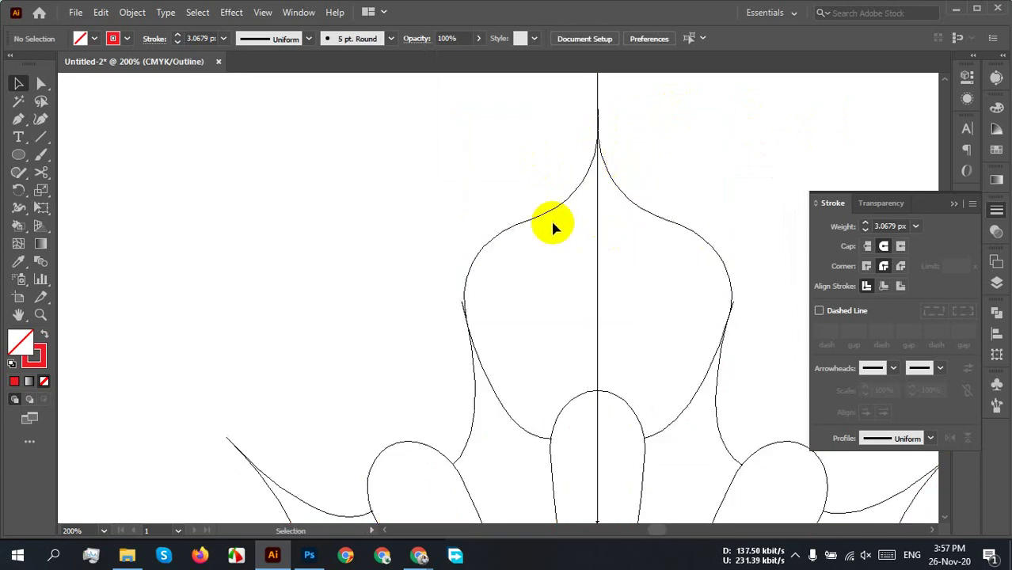
left_click_drag(672, 186, 619, 293)
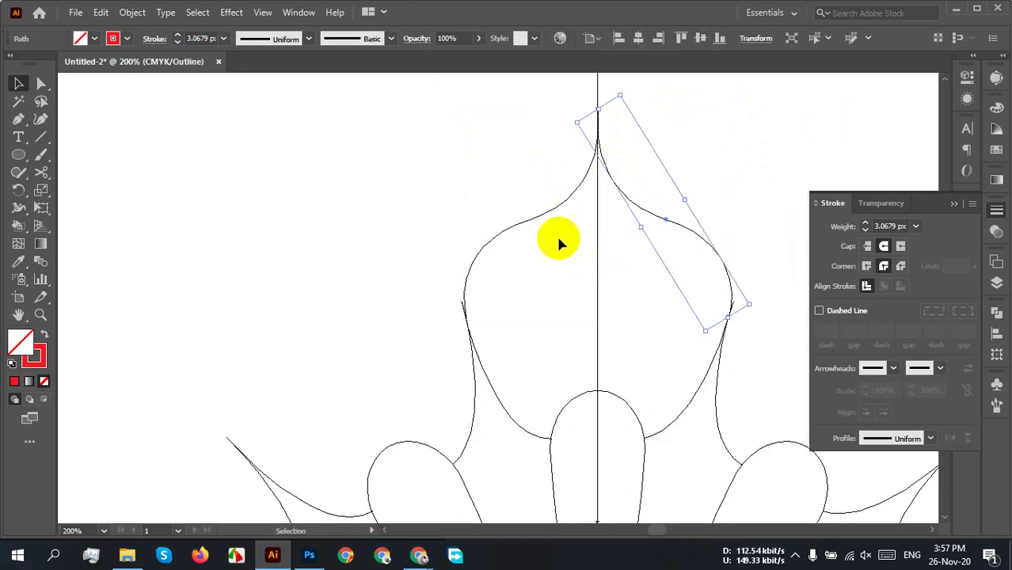
left_click_drag(485, 198, 537, 269)
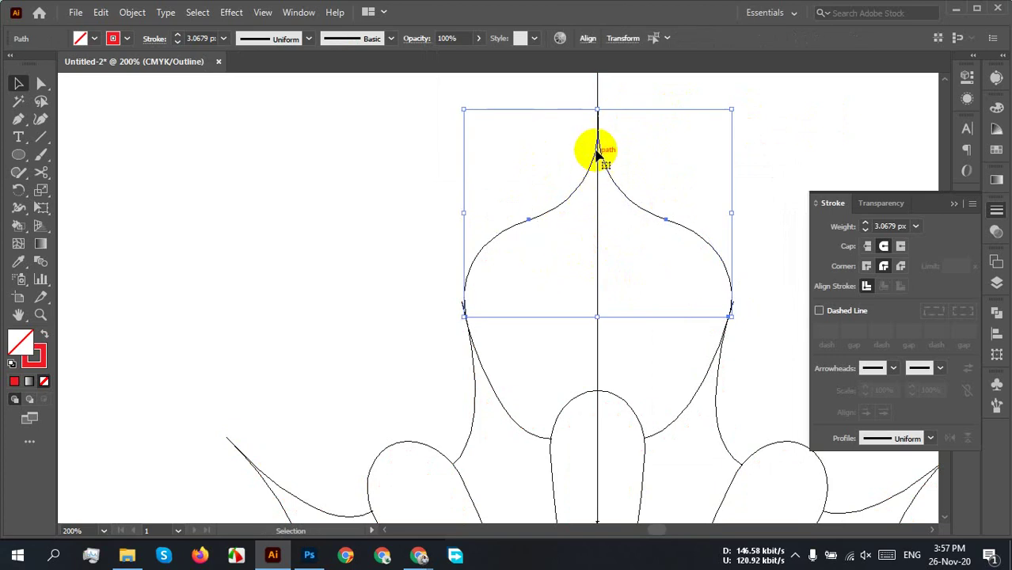
scroll(596, 151, "up", 6)
scroll(597, 190, "down", 3)
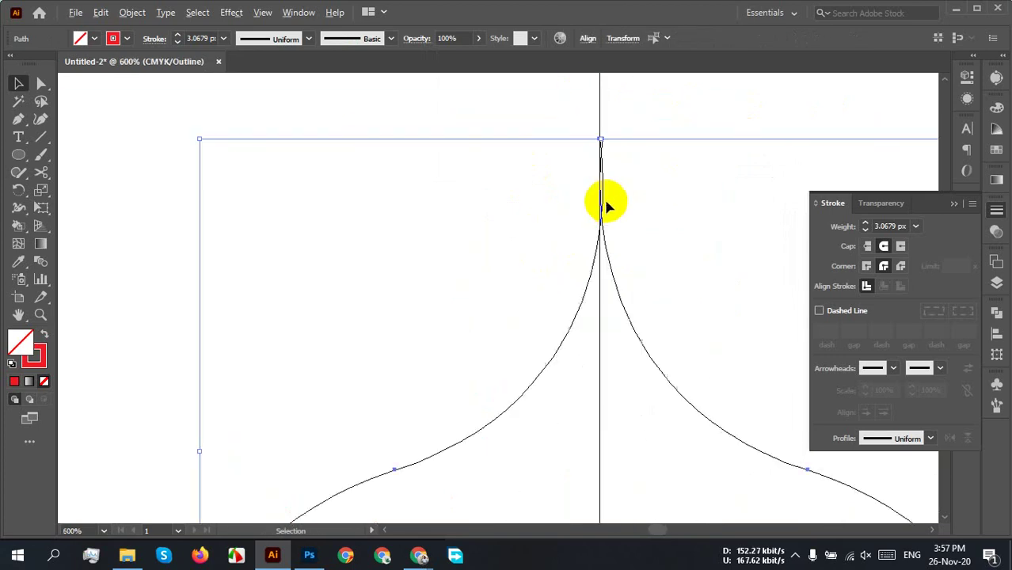
scroll(606, 203, "down", 3)
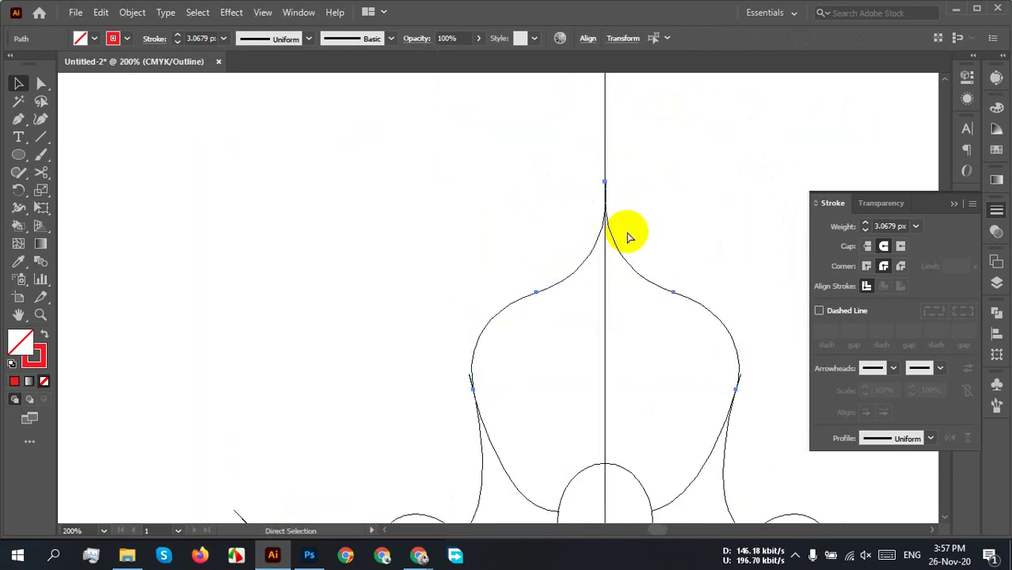
key("ctrl+y")
left_click(624, 216)
scroll(624, 214, "up", 5)
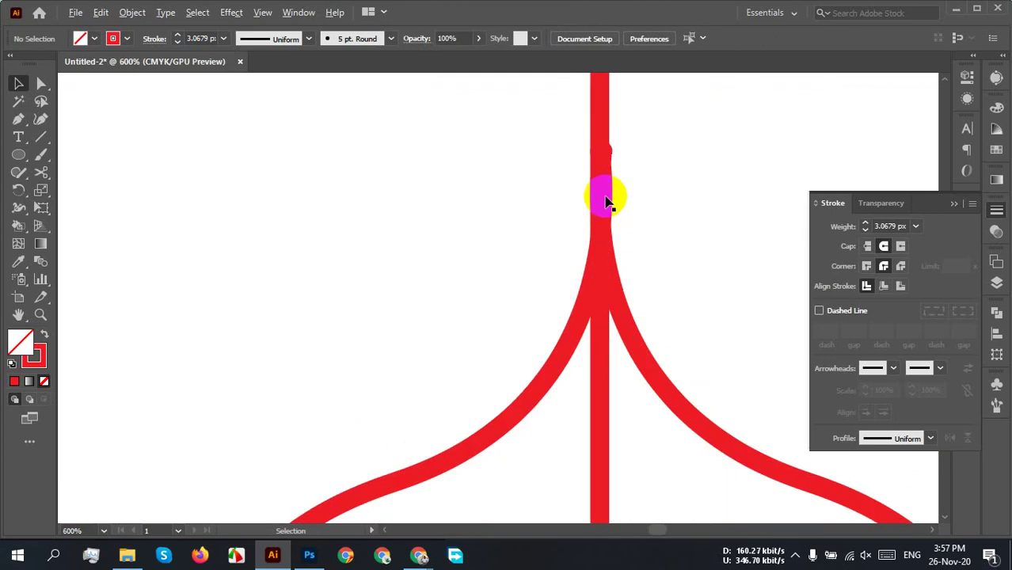
left_click(610, 280)
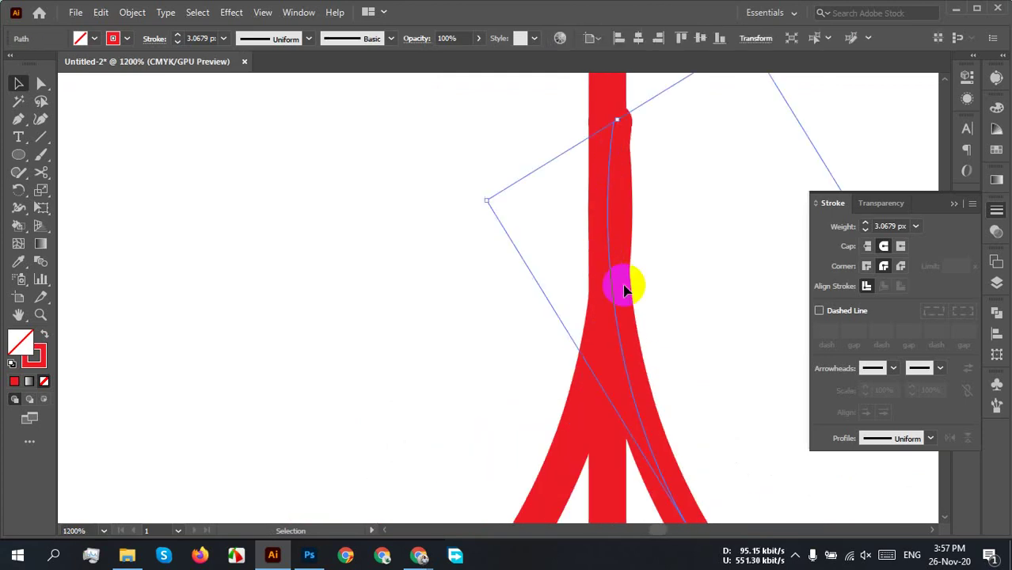
left_click_drag(624, 289, 580, 422)
left_click(748, 198)
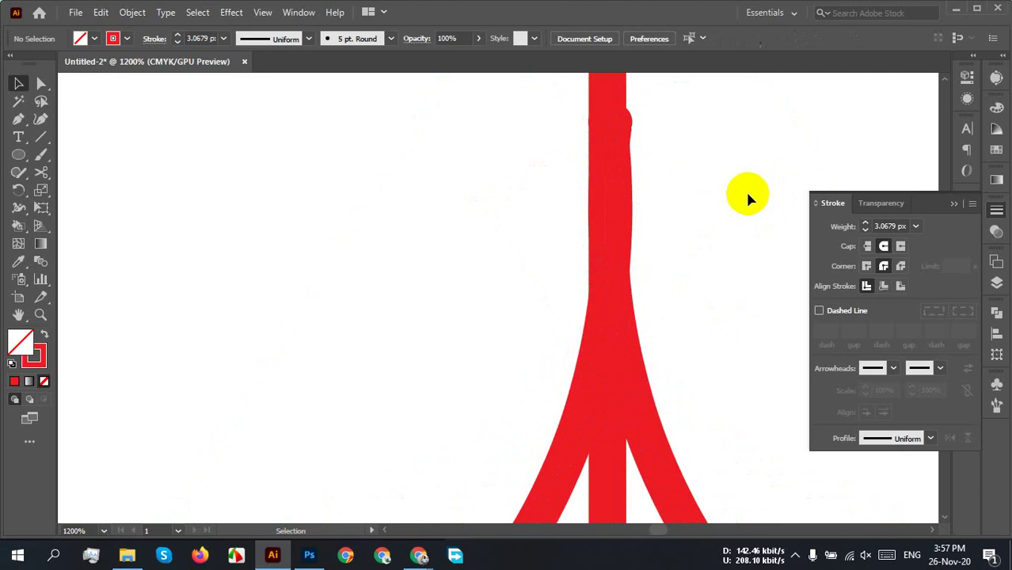
Step: Select both S-curves and move them together a short distance left, so that their shared tip is clear of the vertical guide
left_click(606, 283)
scroll(548, 304, "down", 1)
left_click(605, 321)
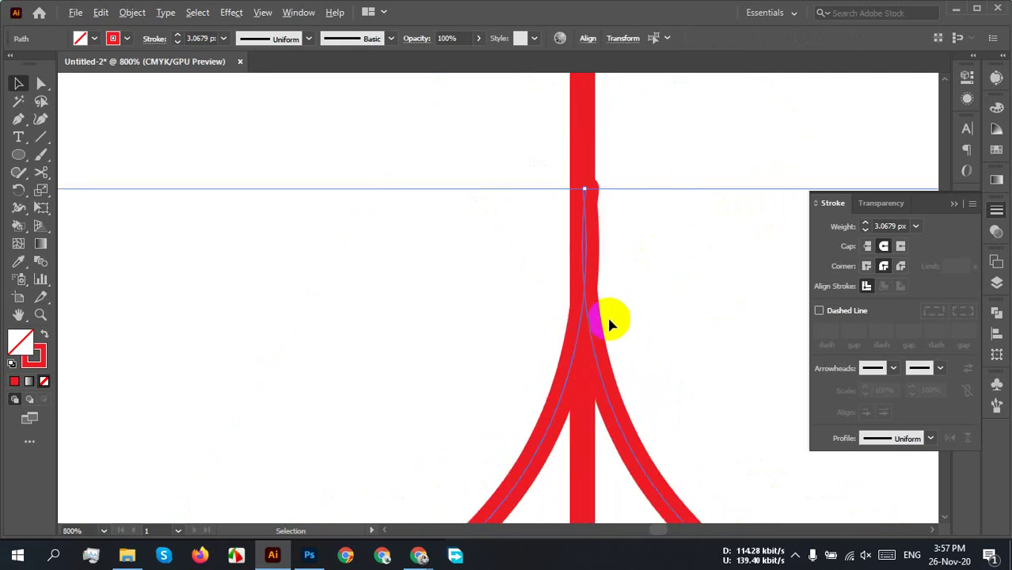
left_click_drag(587, 283, 459, 275)
scroll(459, 275, "down", 3)
scroll(475, 272, "down", 2)
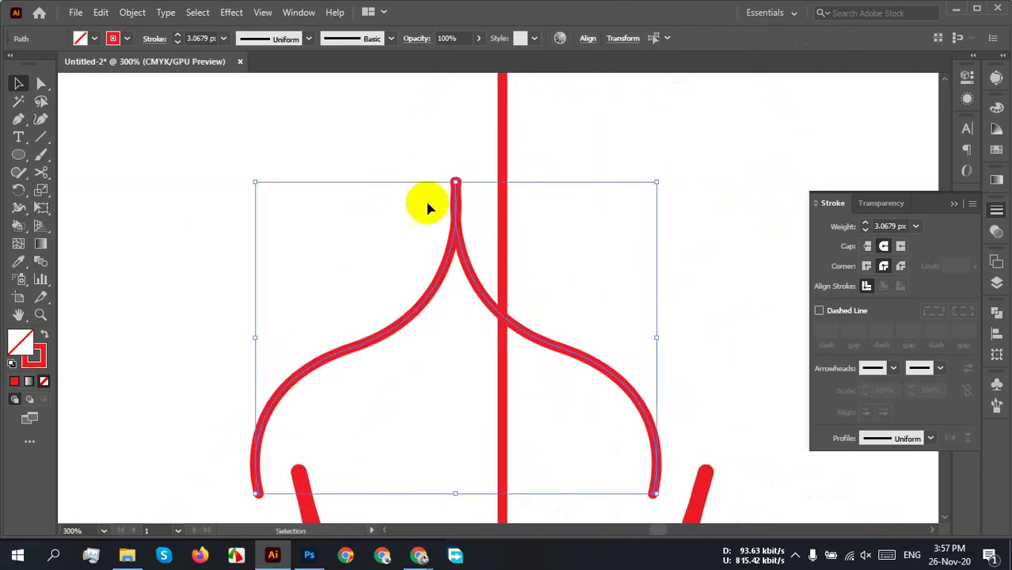
left_click(402, 190)
left_click(483, 268)
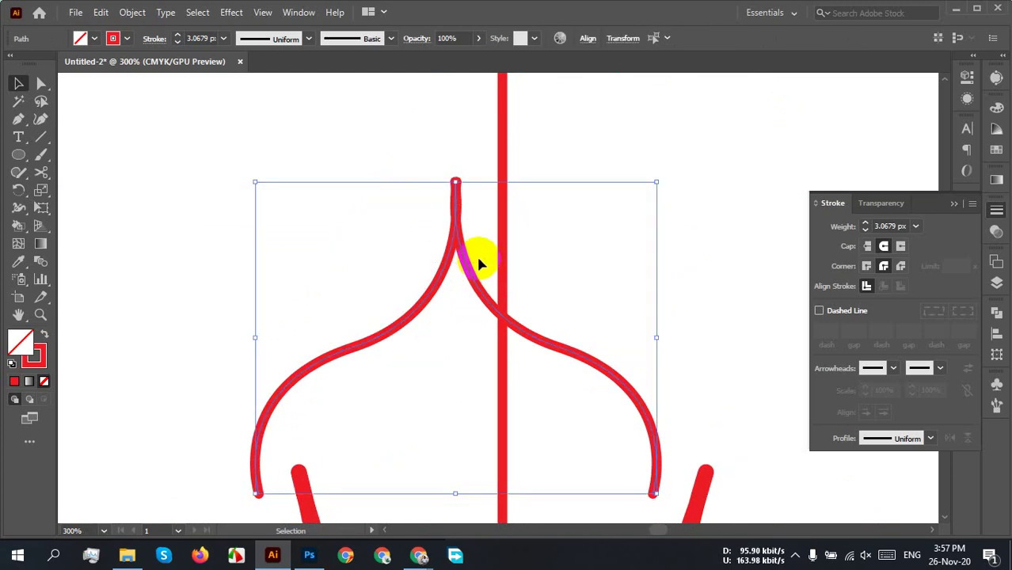
Step: Try to unite the two open S-curves with Pathfinder
left_click(996, 317)
left_click(824, 346)
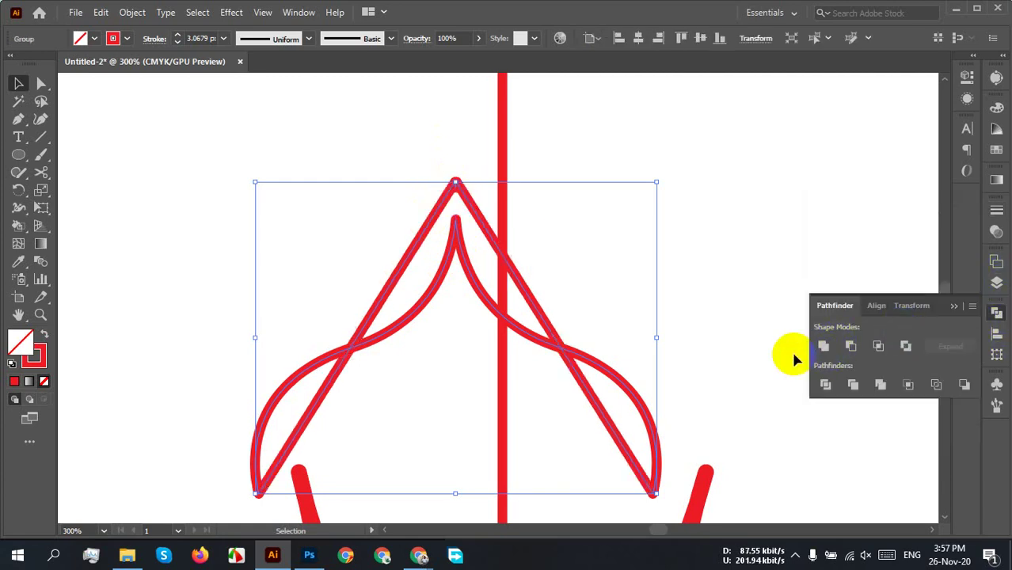
key("ctrl+z")
left_click(728, 240)
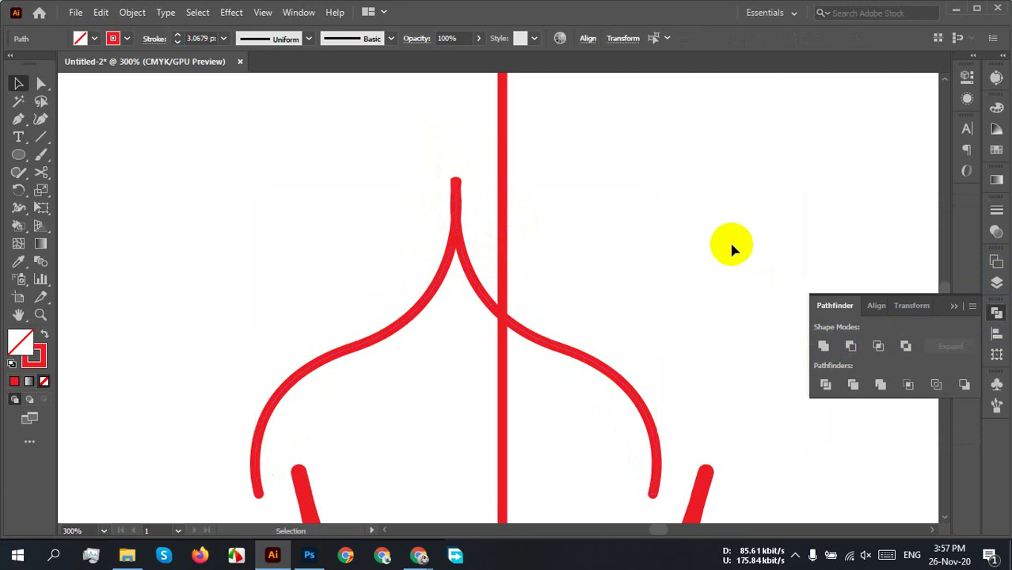
Step: Shift the right S-curve slightly to the right so that its upper end meets the left curve's, and deselect it
scroll(466, 177, "up", 2)
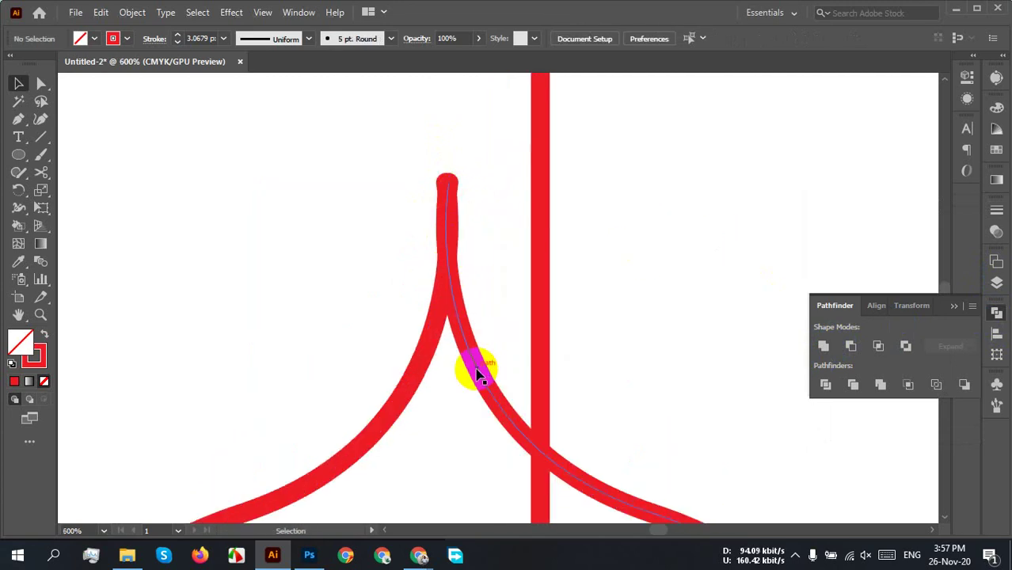
mouse_move(477, 374)
left_mouse_down()
mouse_move(491, 378)
mouse_move(474, 373)
left_mouse_up()
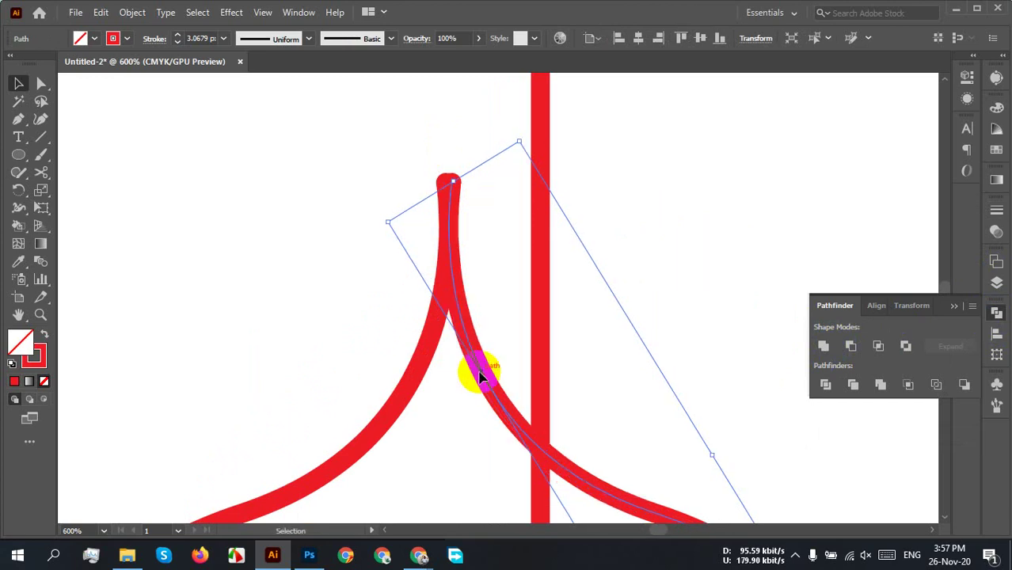
left_click(465, 218)
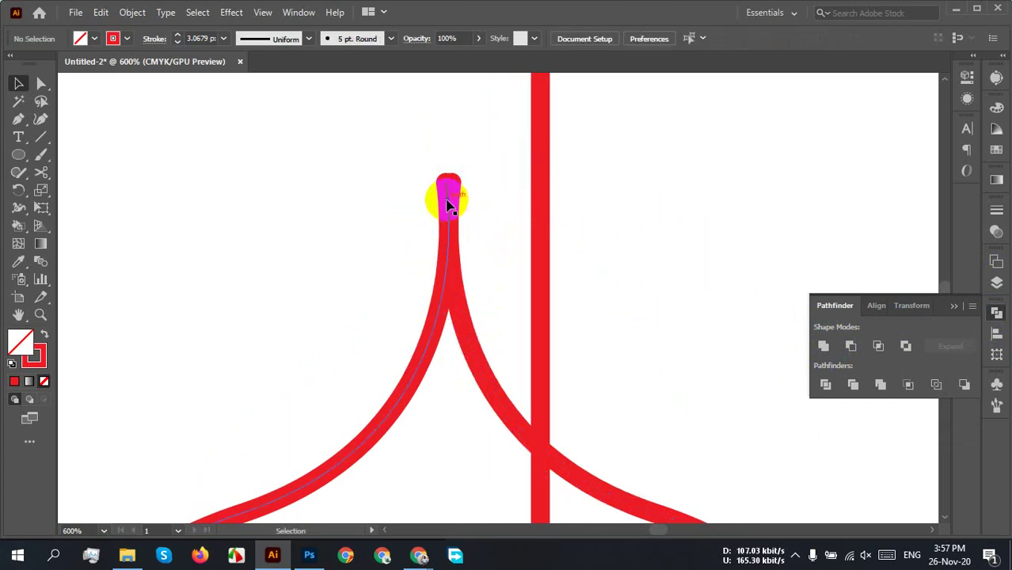
left_click_drag(485, 215, 399, 271)
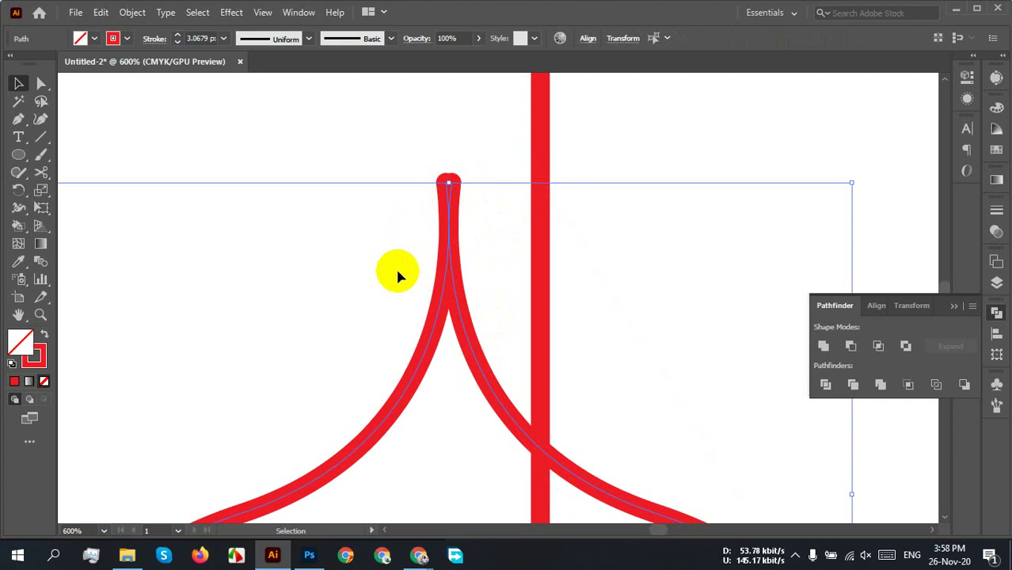
left_click(475, 220)
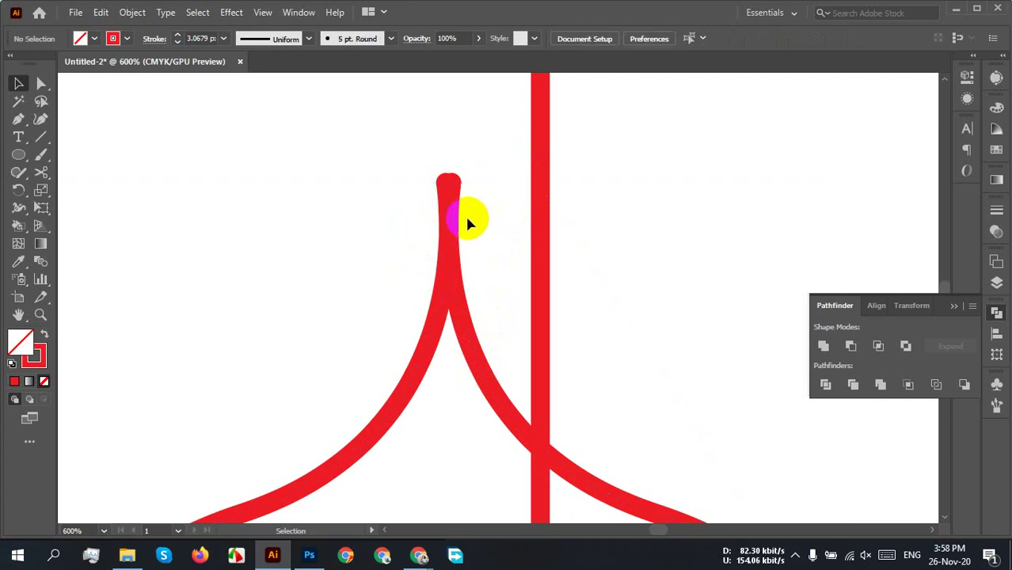
Step: Group the two S-curves and move the group right so that its tip is centred on the vertical guide
scroll(465, 214, "down", 3)
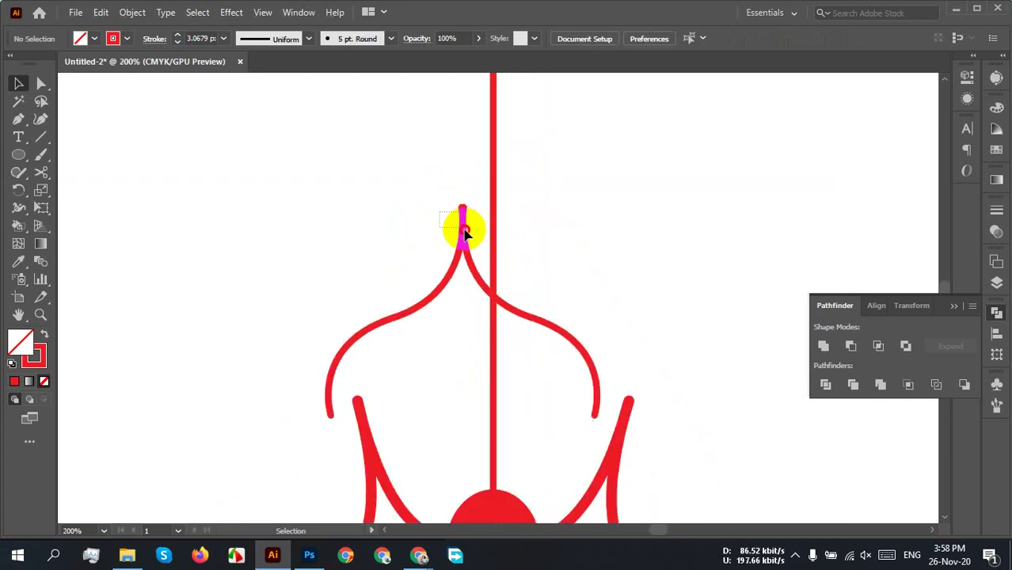
left_click(466, 234)
left_click(462, 232, "shift")
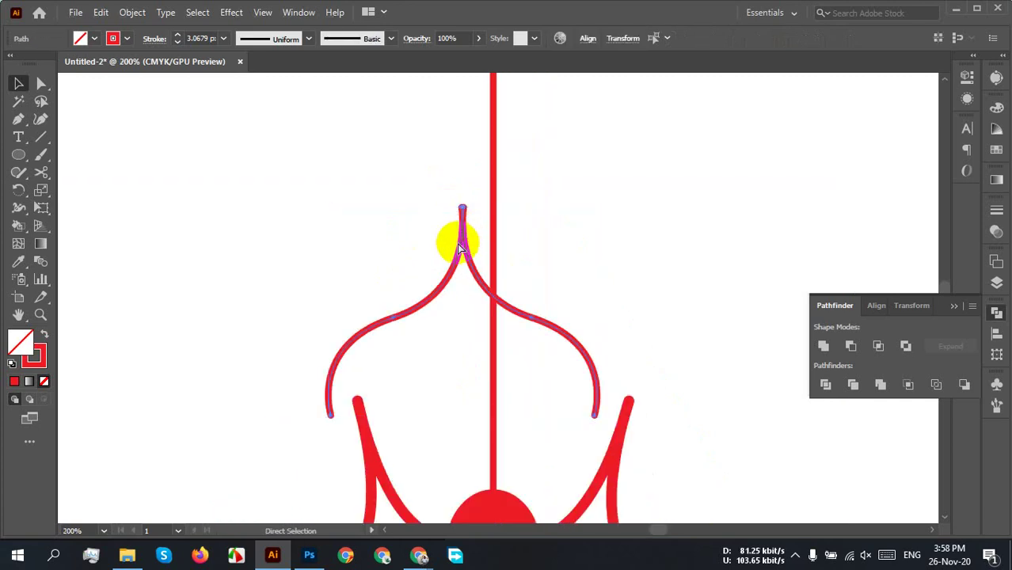
left_click(501, 289)
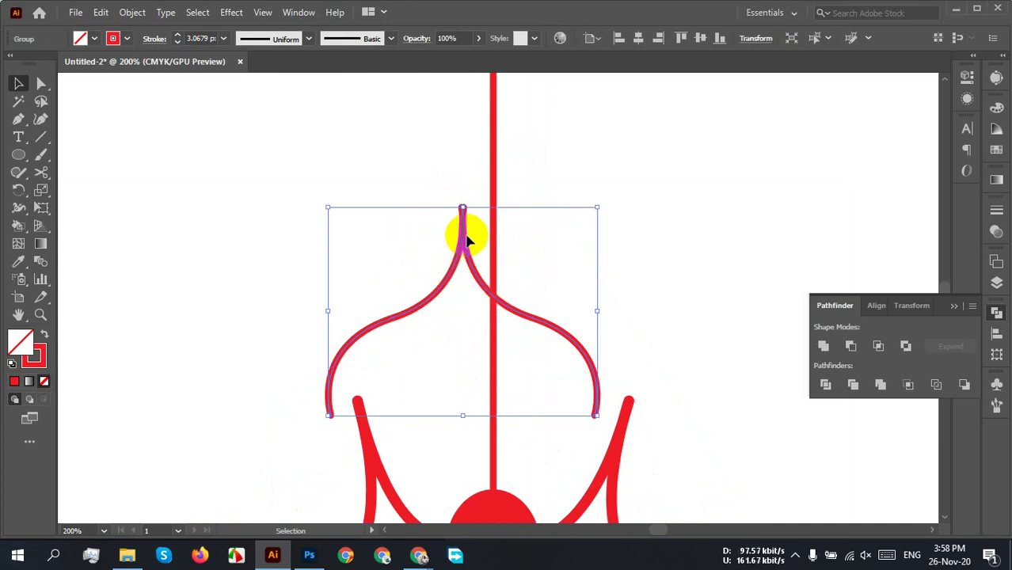
left_click_drag(461, 242, 491, 246)
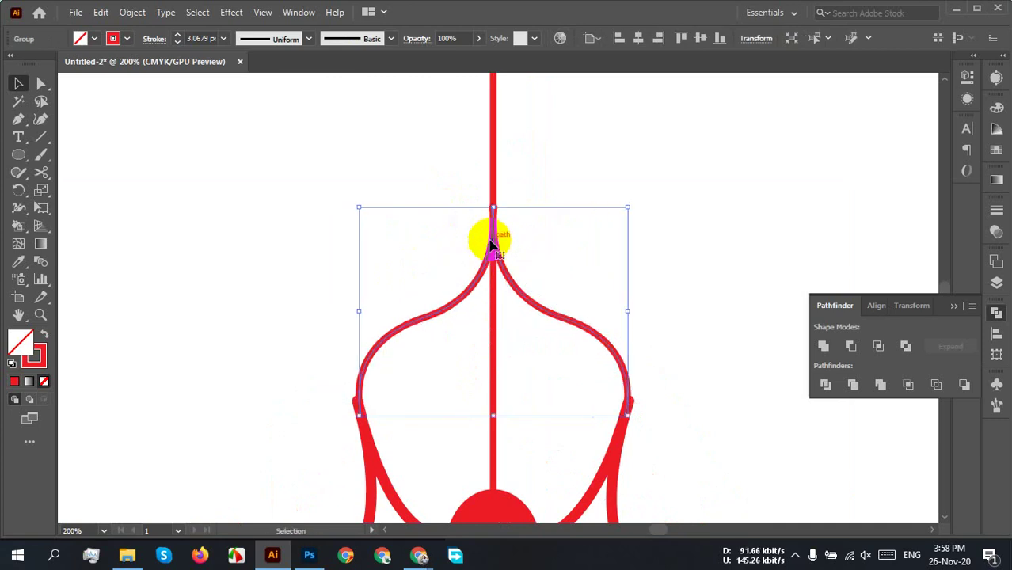
left_click(669, 262)
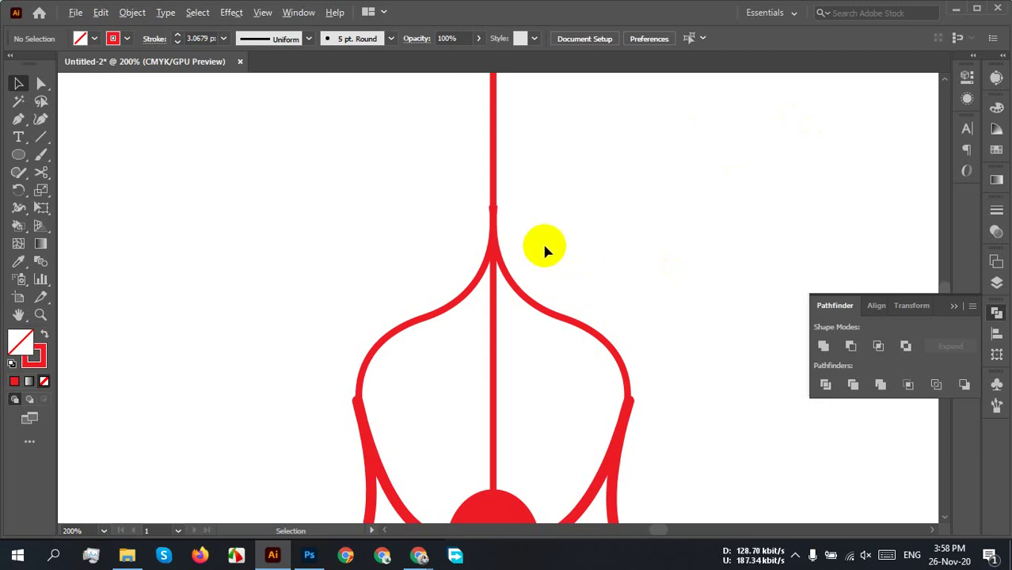
Step: Place a copy of the S-curve group in the empty area to the left of the flower
left_click(483, 255)
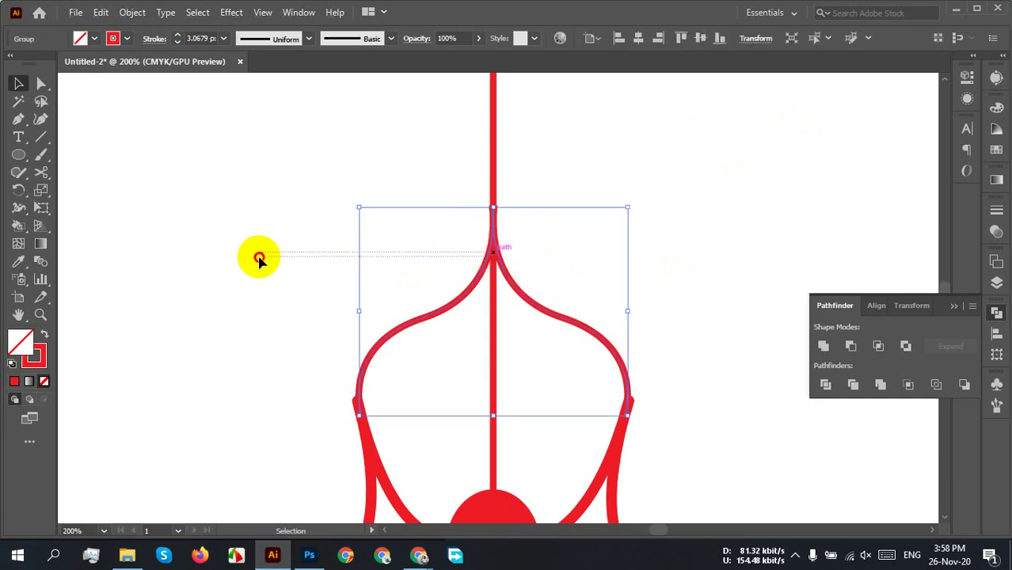
mouse_move(515, 278)
left_mouse_down()
mouse_move(219, 272)
mouse_move(214, 248)
left_mouse_up()
left_click_drag(313, 210, 682, 198)
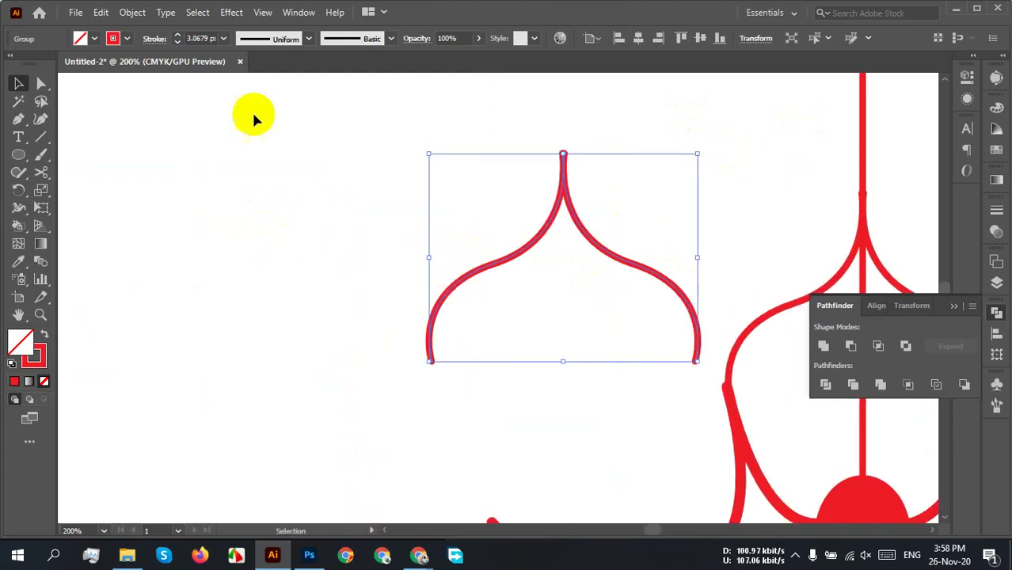
Step: Expand the copied S-curve group into filled outlines and unite them into one shape
left_click(132, 12)
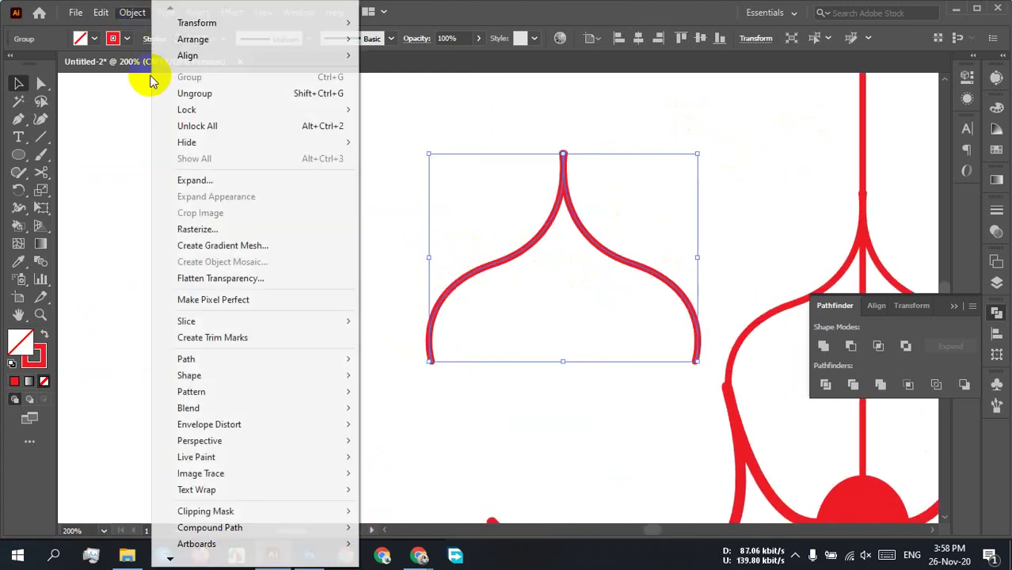
left_click(195, 180)
left_click(777, 337)
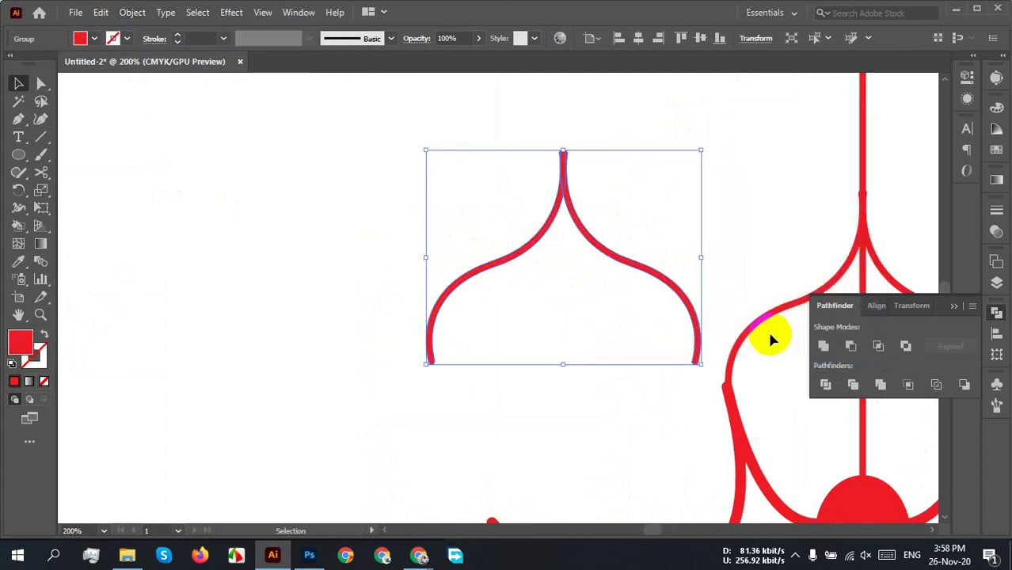
left_click(823, 346)
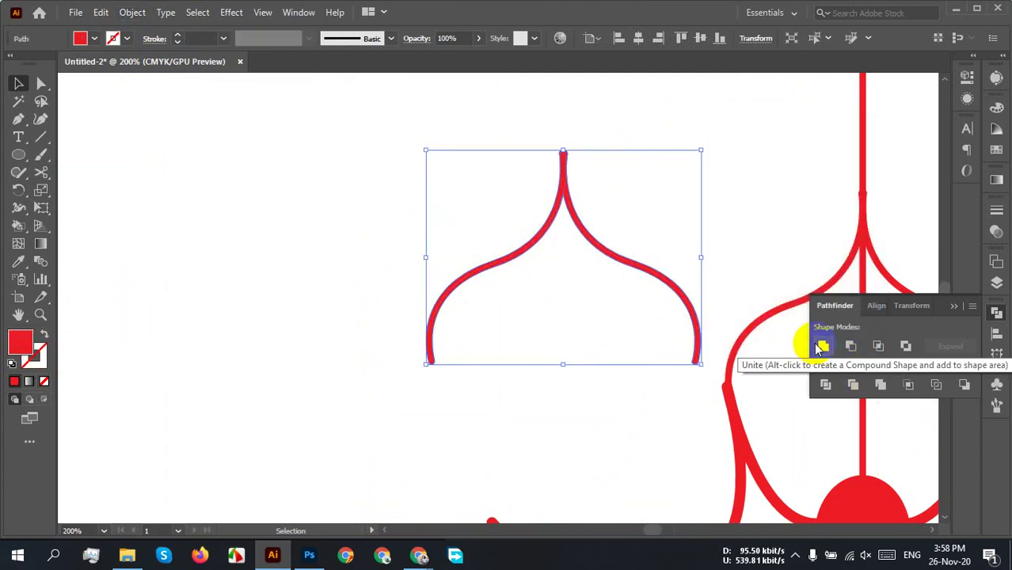
Step: Move the united S-curve copy farther left from the flower and deselect it
left_click(704, 205)
left_click_drag(672, 152, 546, 200)
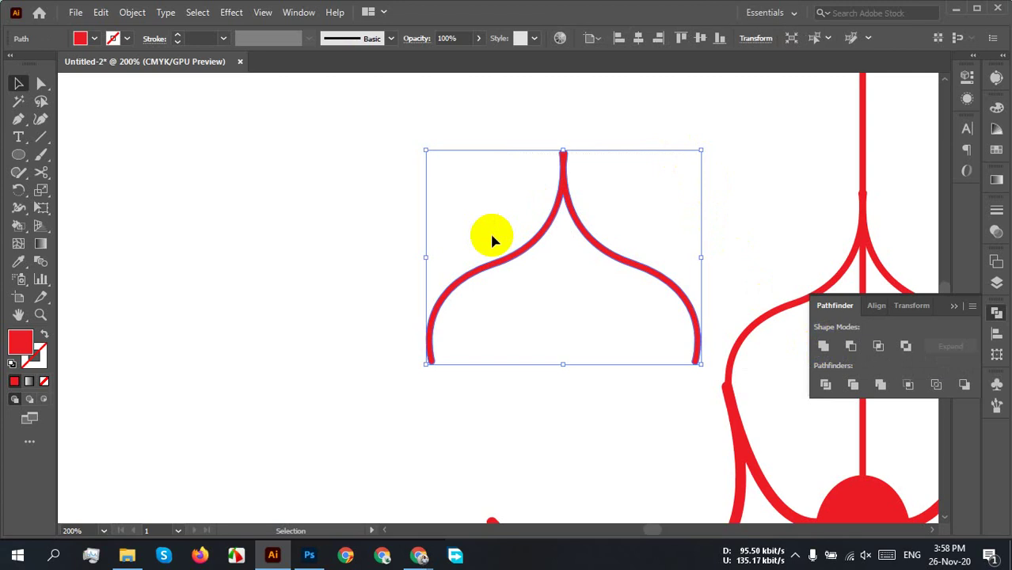
left_click_drag(599, 243, 442, 244)
left_click(576, 238)
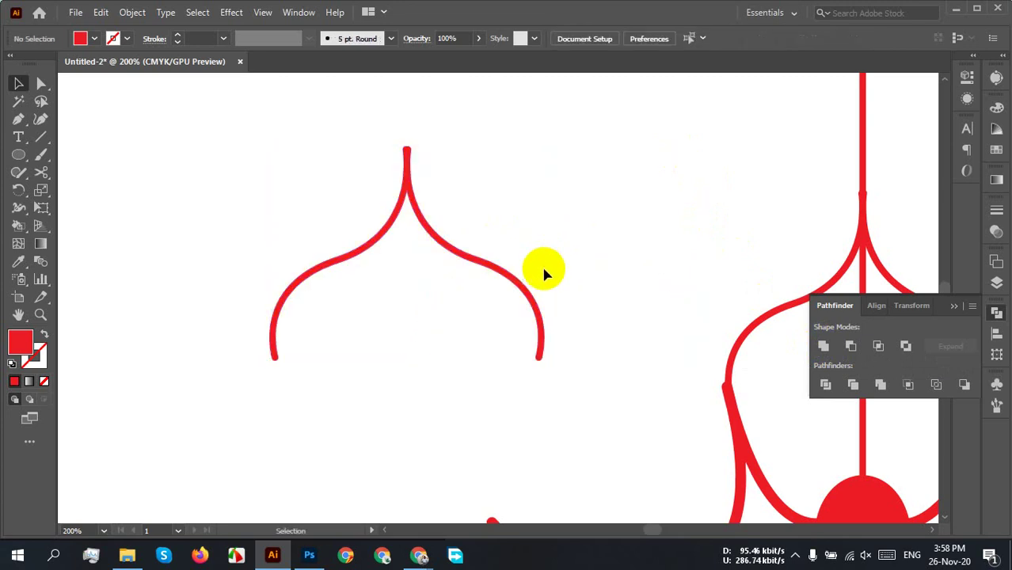
Step: Make a proportionally smaller, concentric copy of the S-curve group on the vertical guide above the flower
scroll(518, 252, "down", 3)
scroll(519, 272, "down", 3)
left_click_drag(515, 257, 176, 259)
scroll(542, 276, "up", 3)
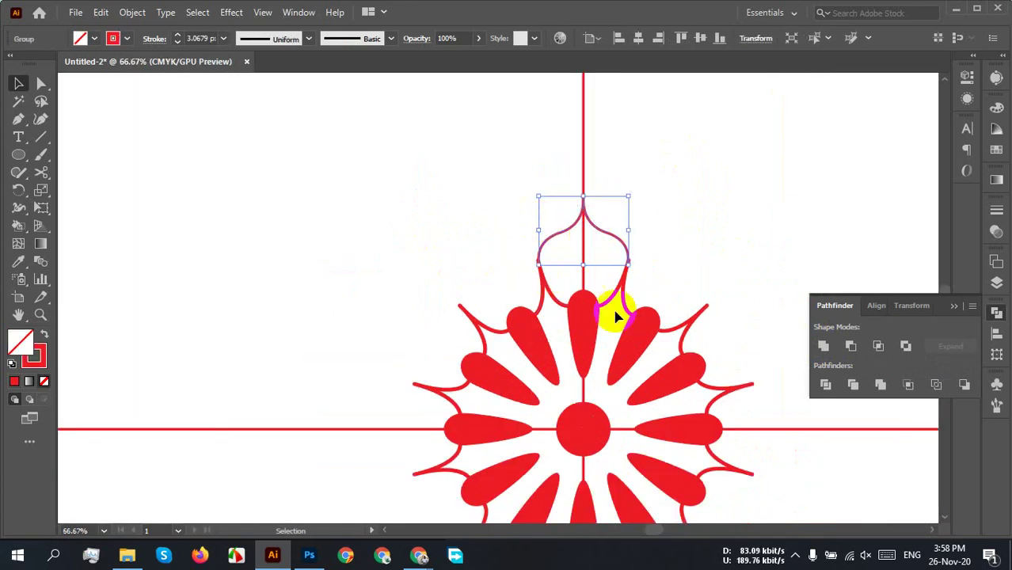
key("ctrl+g")
left_click_drag(710, 318, 675, 252)
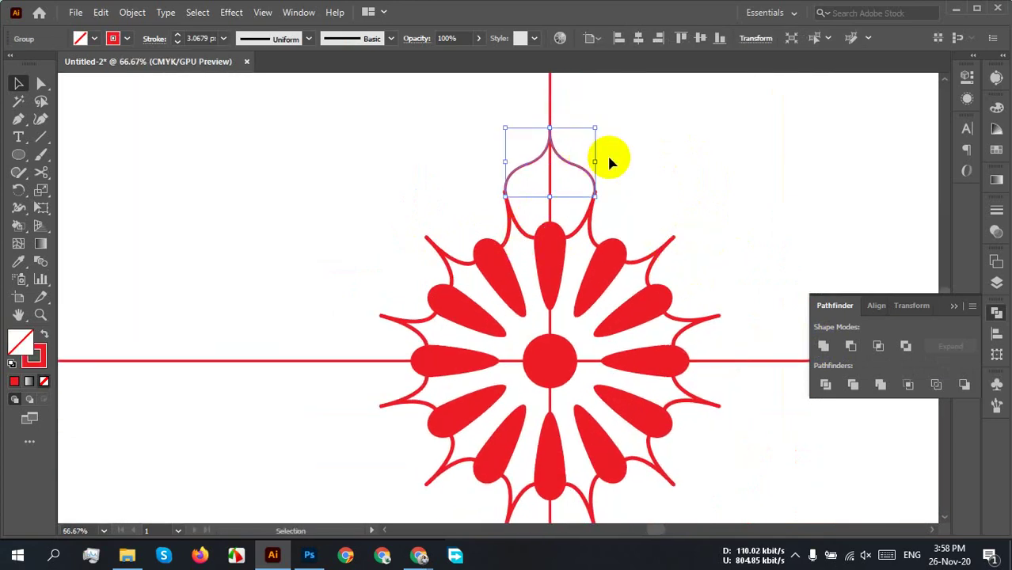
scroll(625, 190, "up", 1)
scroll(641, 183, "up", 2)
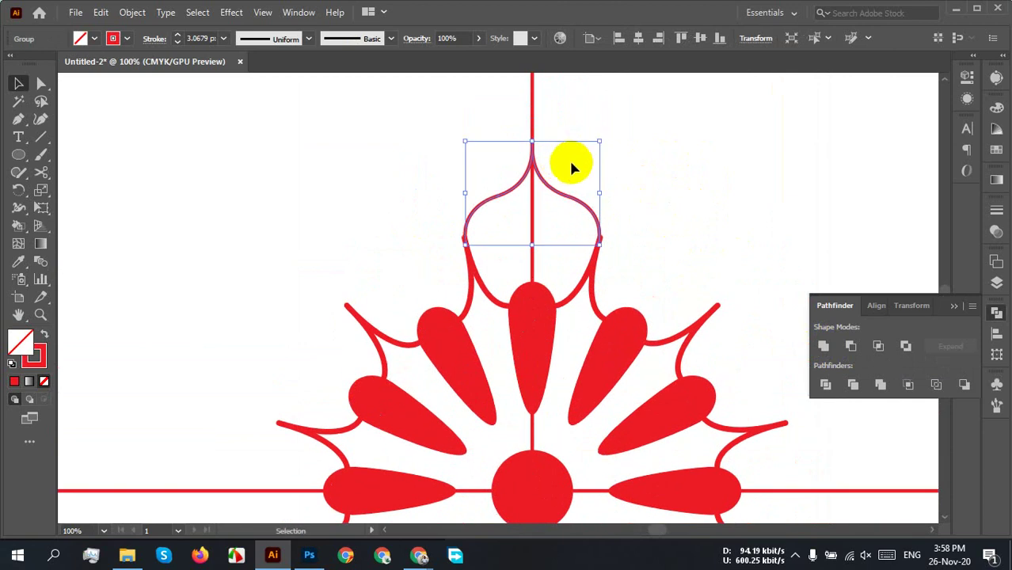
left_click(666, 155)
left_click(534, 165)
key("a")
key("v")
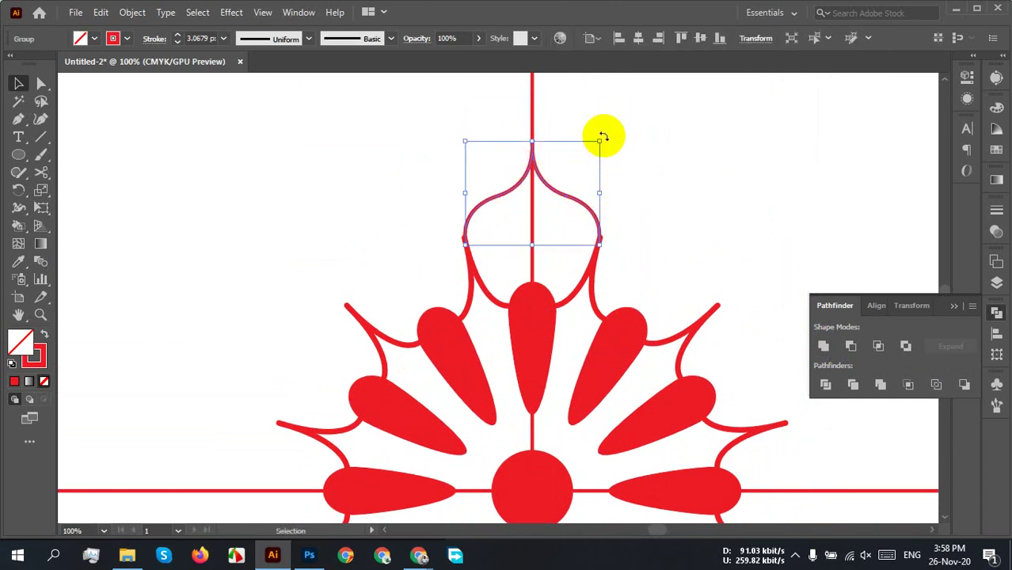
left_click_drag(600, 142, 583, 153)
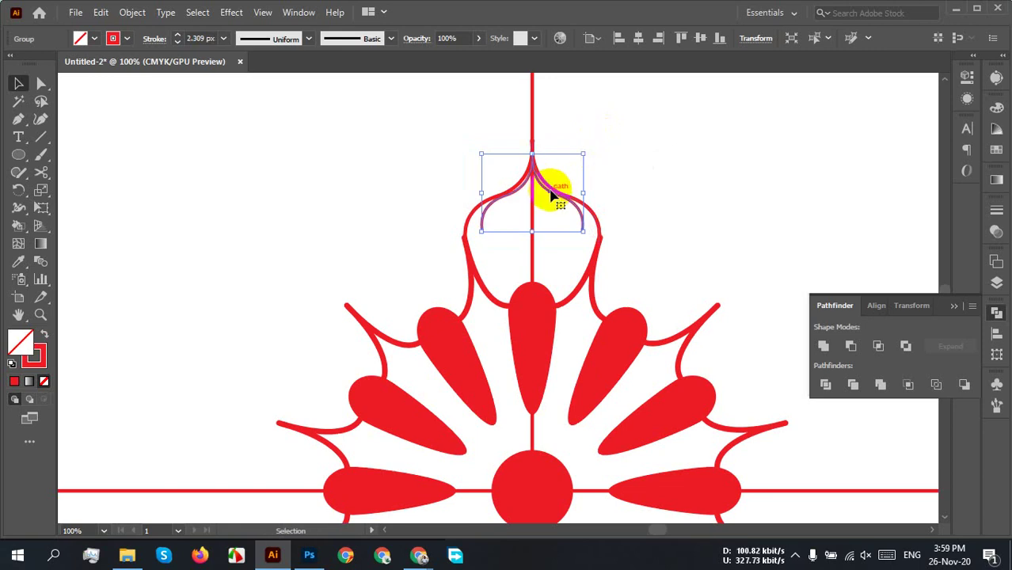
Step: Move the smaller S-curve copy down inside the original and widen it symmetrically until its ends meet the arches
left_click_drag(550, 194, 595, 224)
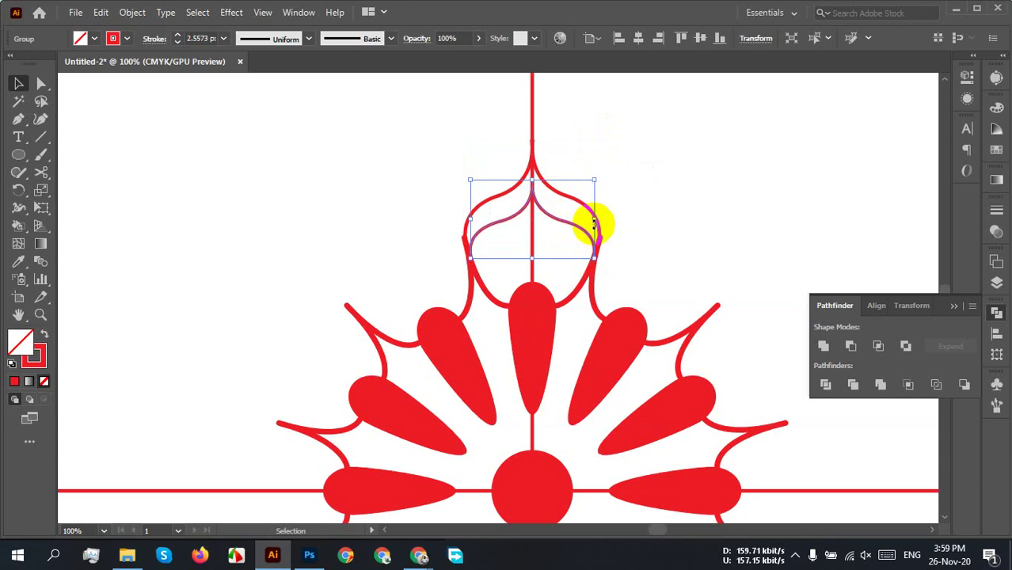
left_click(679, 204)
Step: Create a third, smaller S-curve group from the inner one and move it lower along the vertical guide
scroll(546, 239, "up", 1)
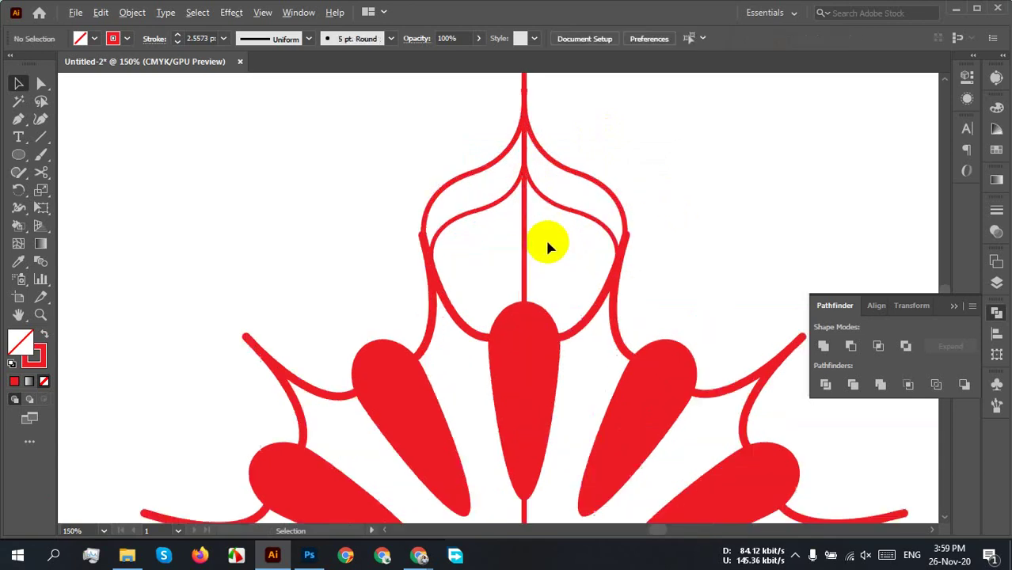
left_click(575, 216)
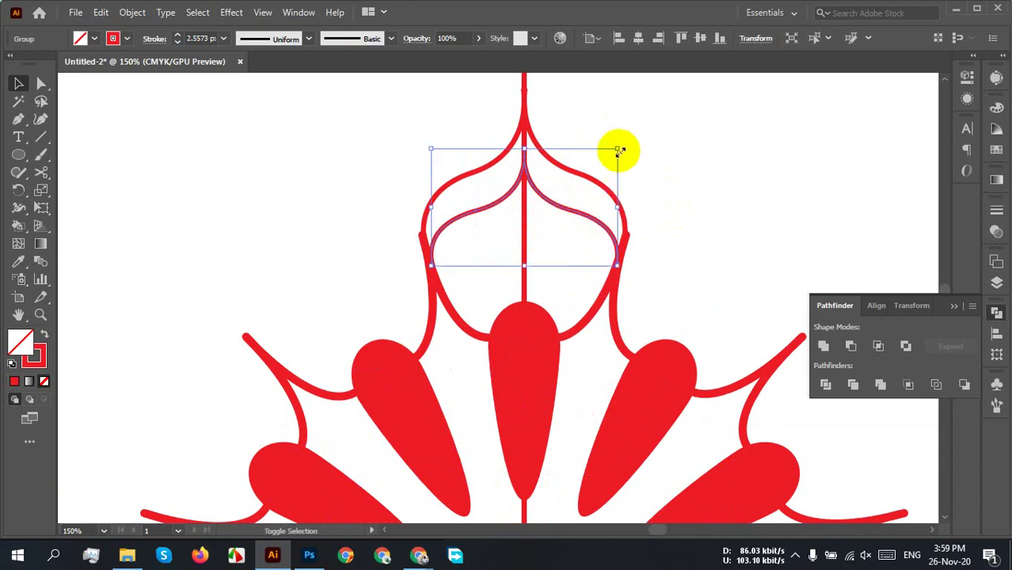
left_click_drag(618, 150, 586, 168)
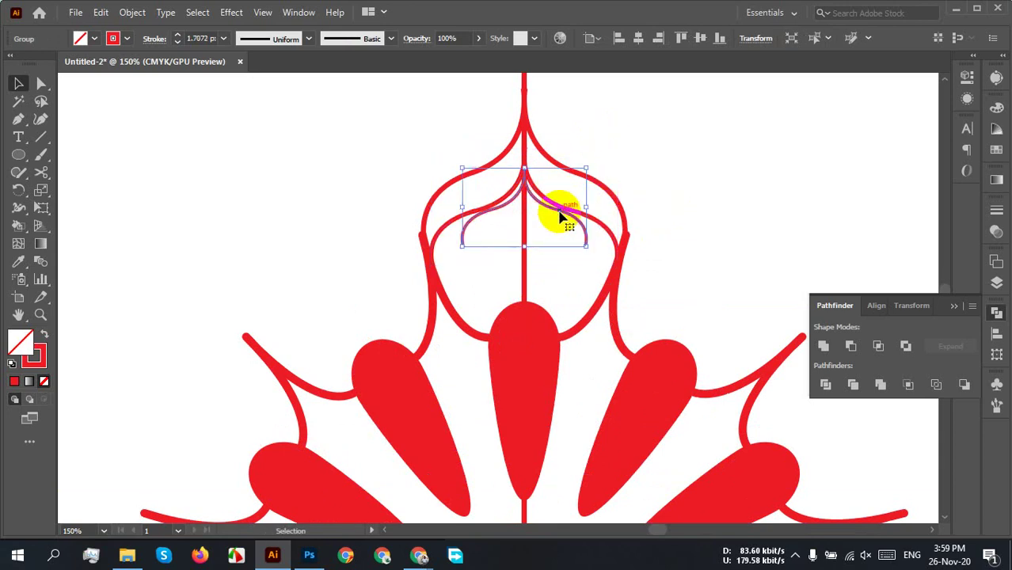
left_click_drag(558, 213, 560, 249)
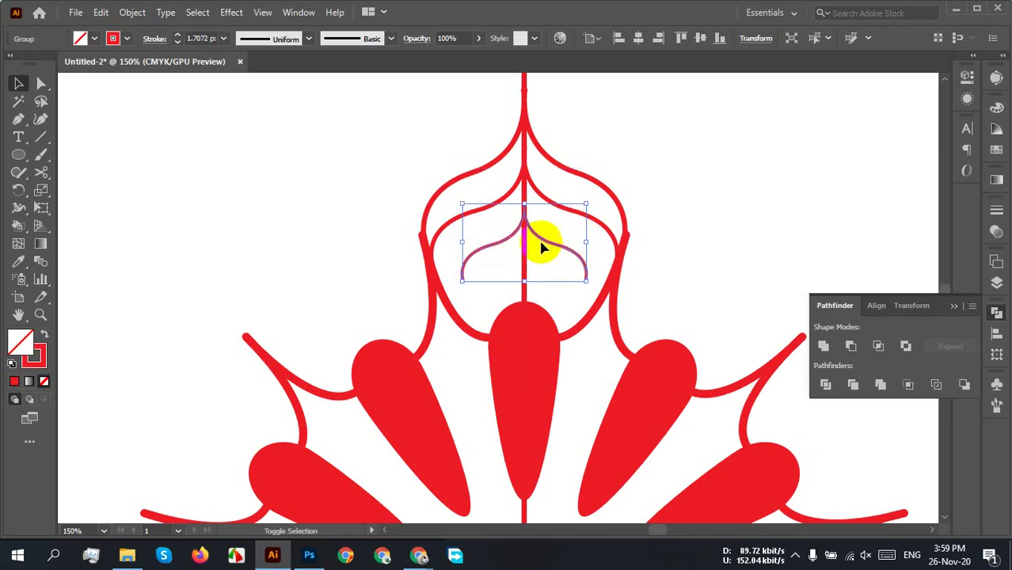
Step: Raise the third S-curve group slightly and widen it symmetrically until its ends reach the arches
key("Up")
key("Up")
key("Up")
key("Up")
key("Up")
key("Up")
key("Up")
key("Up")
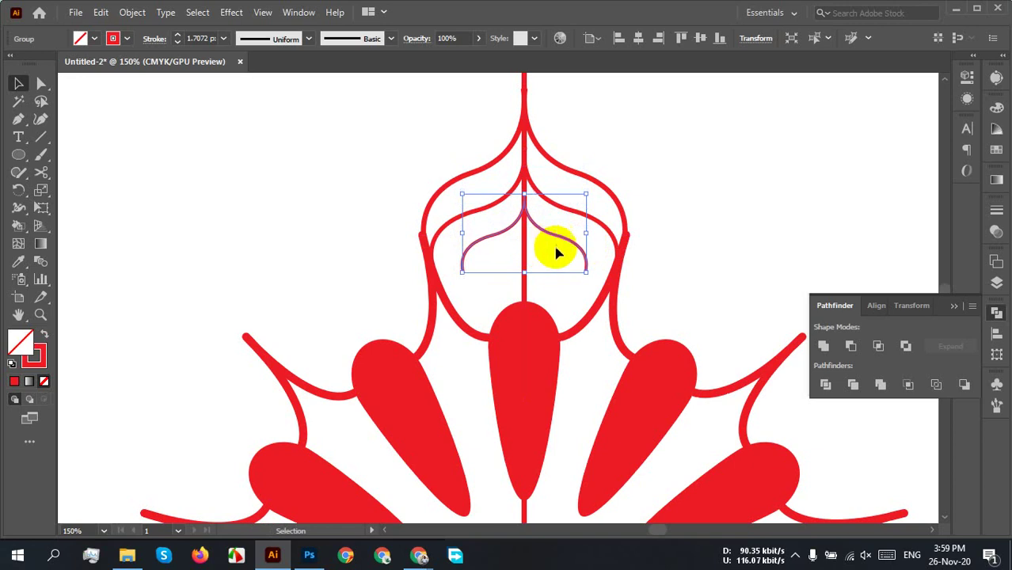
key("Down")
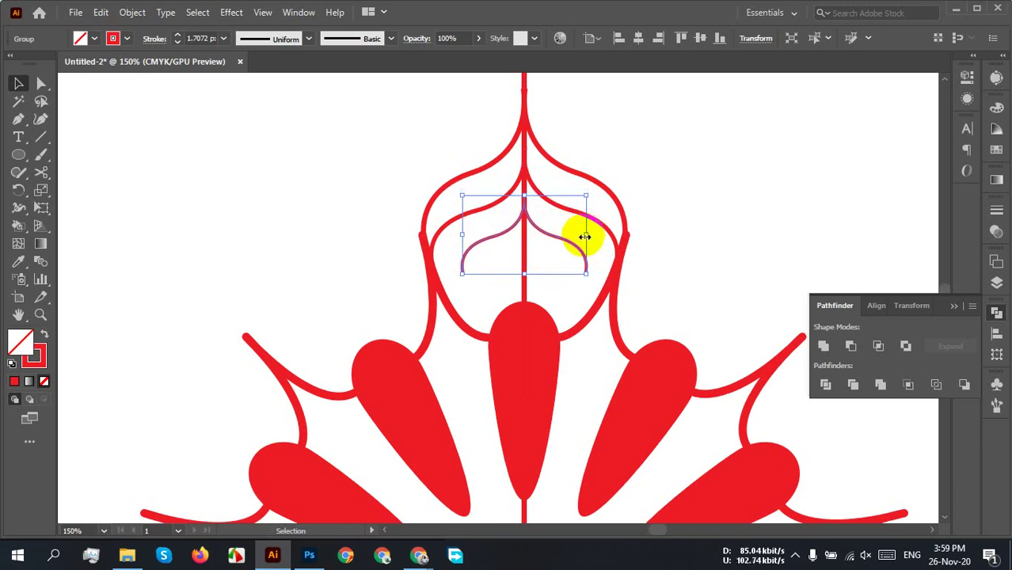
left_click_drag(584, 235, 613, 235)
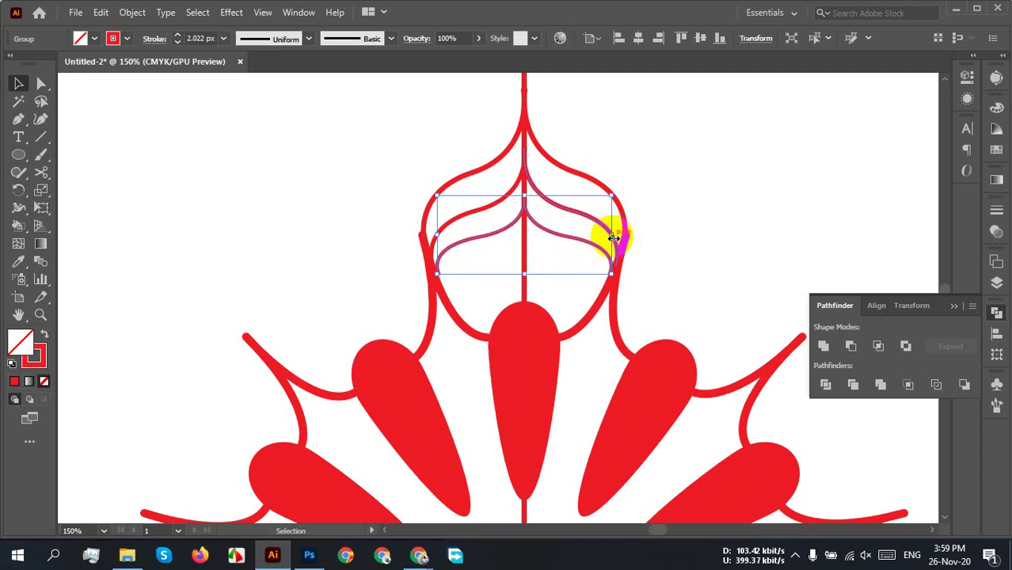
Step: Nudge the third S-curve group down so that the three tips are evenly spaced, and leave it selected
key("Down")
key("Down")
key("Down")
key("Down")
key("Down")
key("Down")
key("Down")
key("Down")
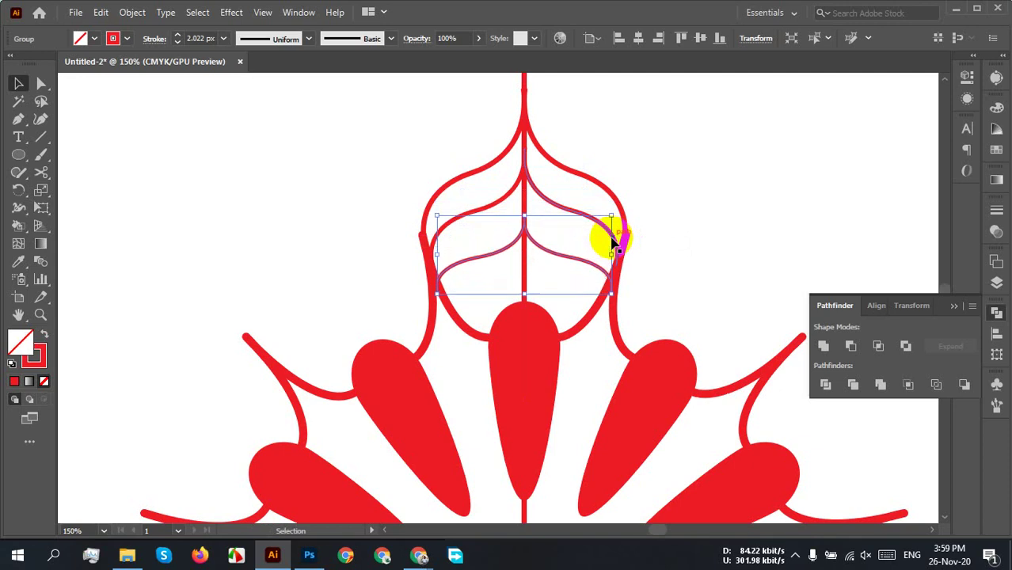
key("Up")
key("Up")
key("Up")
key("Up")
key("Up")
key("Up")
left_click(727, 187)
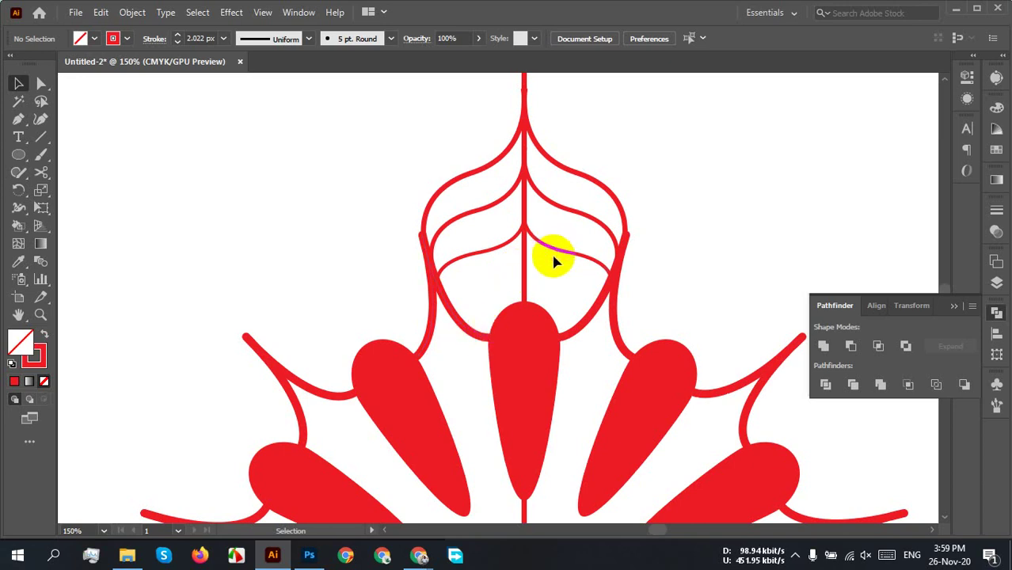
left_click(554, 256)
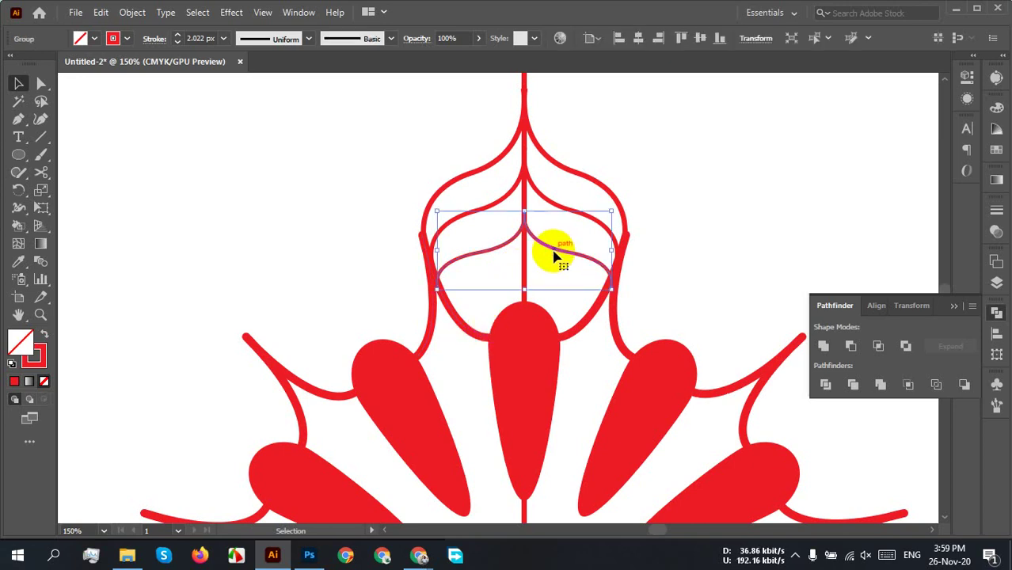
Step: Create a fourth, smaller S-curve group from the third one and place it lower on the vertical guide, just above the petal
key("a")
key("v")
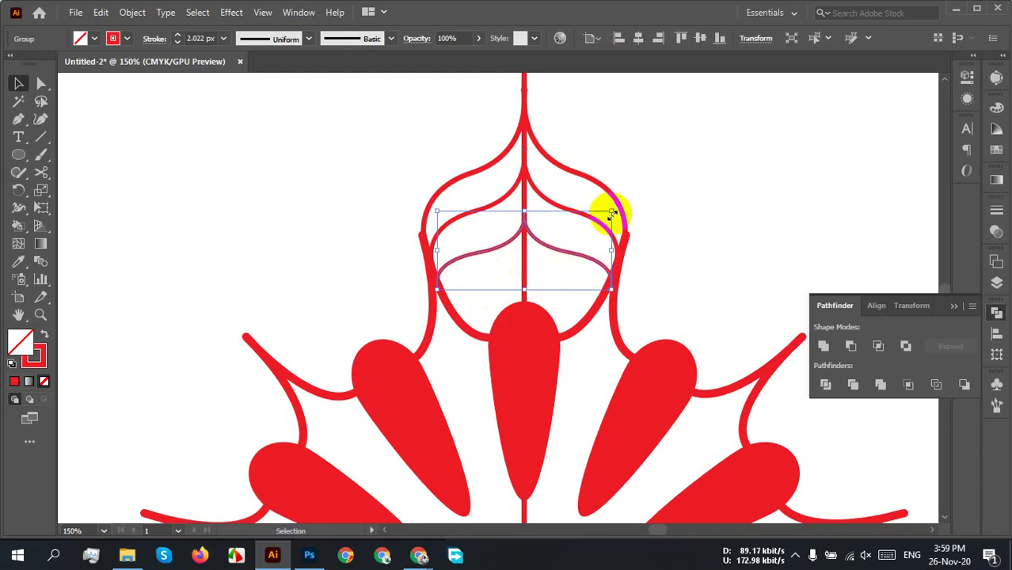
mouse_move(611, 212)
left_mouse_down()
mouse_move(580, 223)
mouse_move(541, 283)
left_mouse_up()
left_click(709, 207)
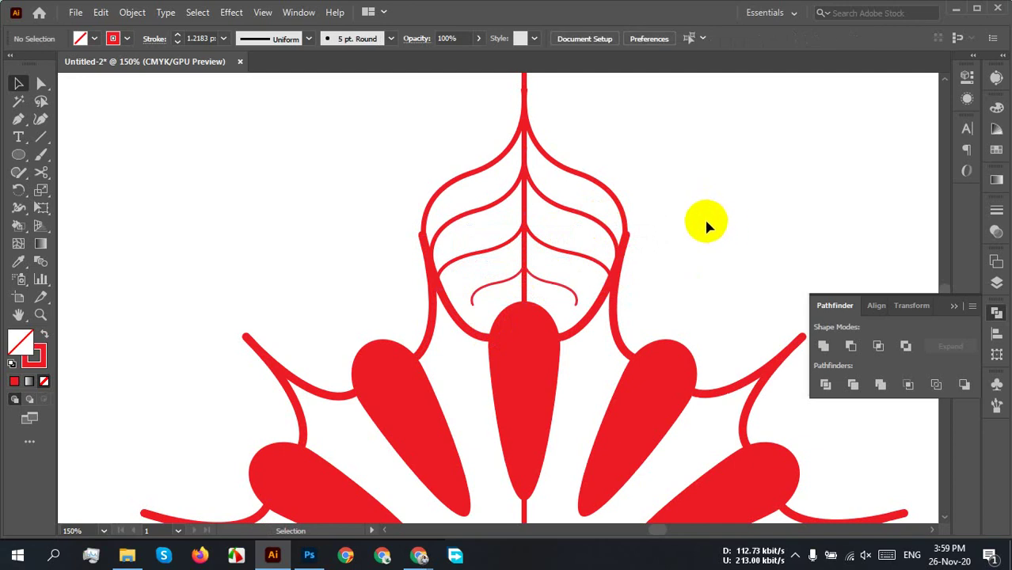
Step: Select the four nested S-curve groups on the top arch and combine them into one group
scroll(687, 231, "down", 2)
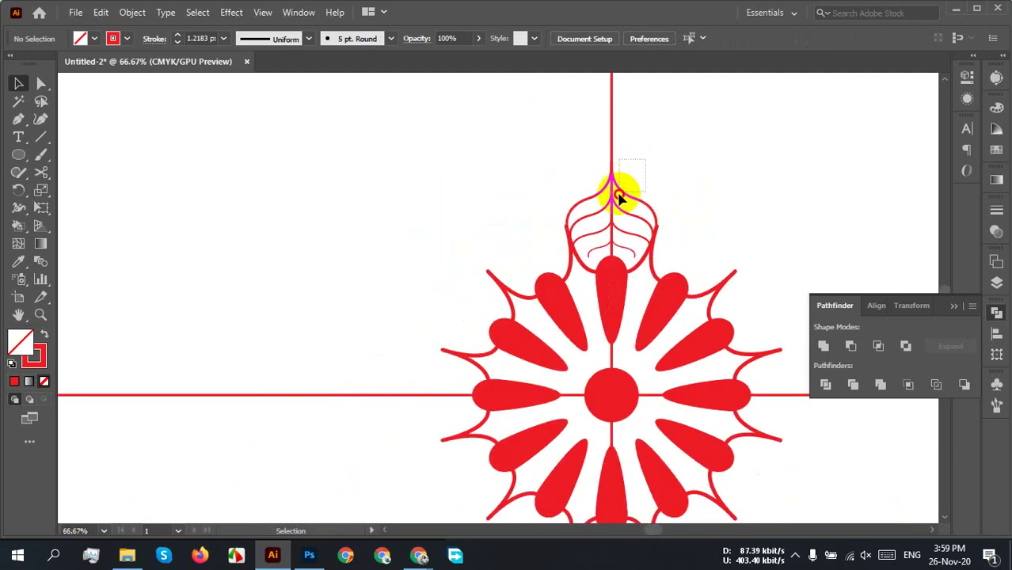
left_click(612, 247)
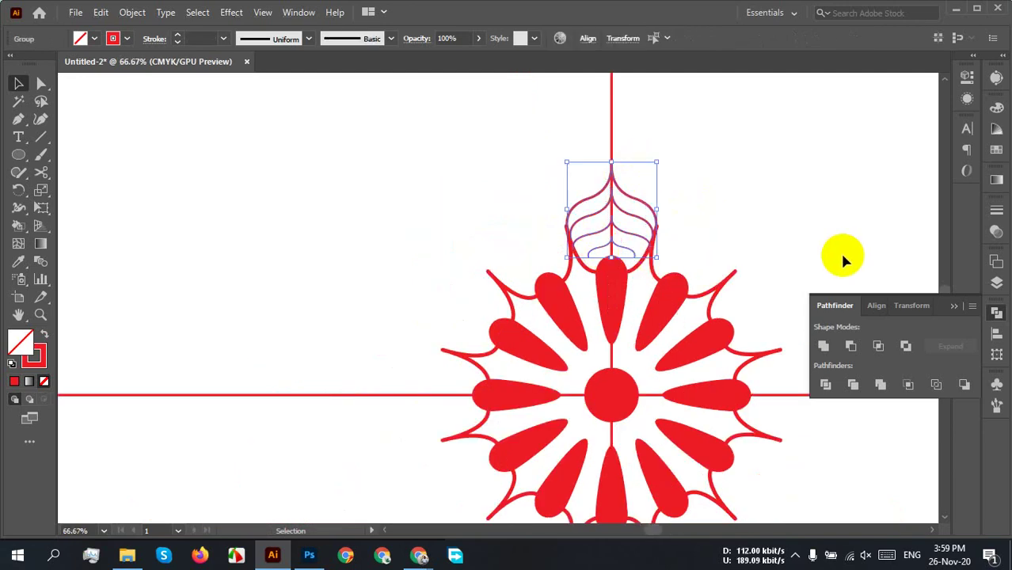
right_click(622, 227)
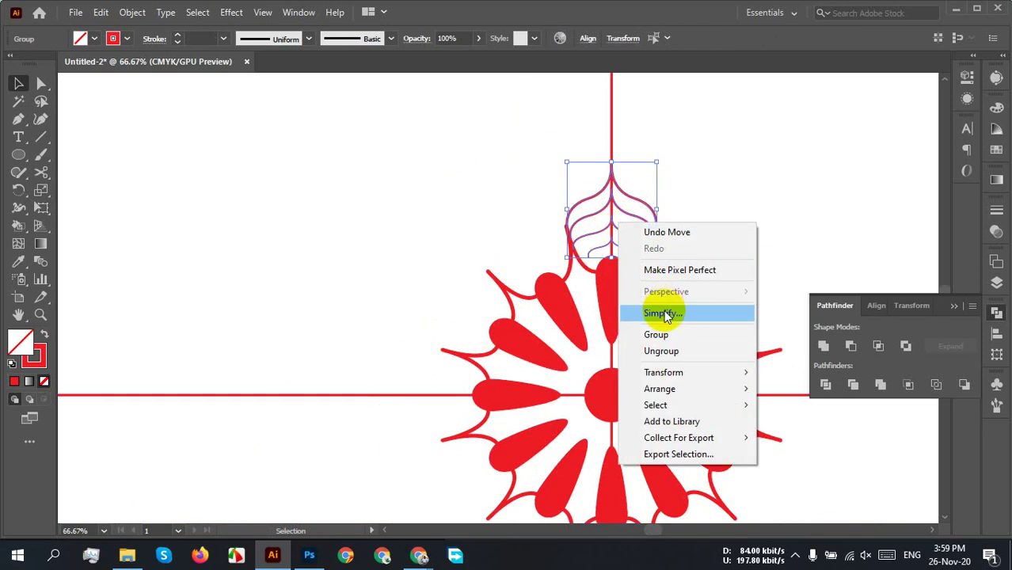
left_click(657, 334)
scroll(717, 214, "down", 2)
scroll(716, 214, "right", 2)
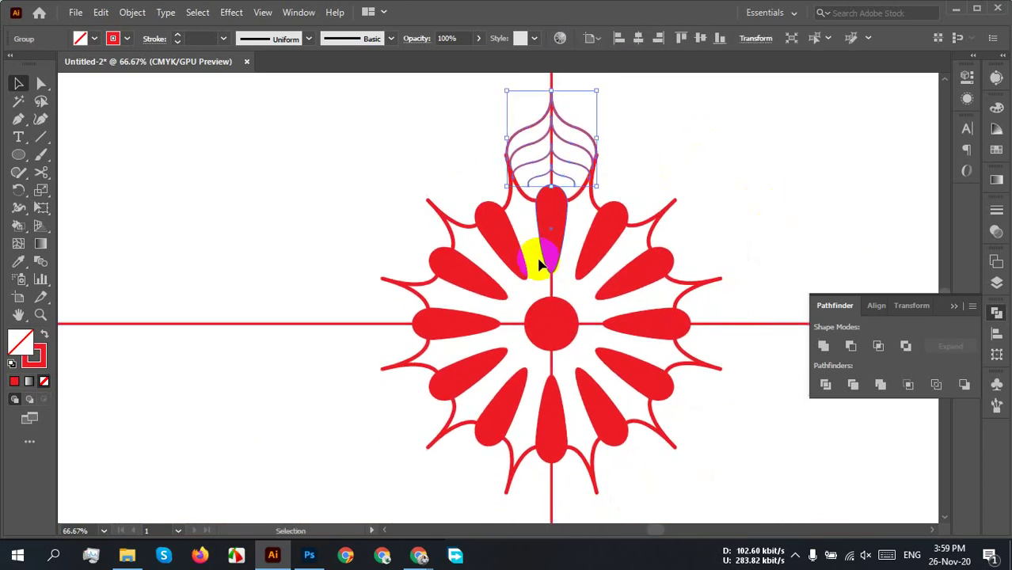
Step: Rotate a copy of the grouped S-curves by 30° about the centre of the circle
key("r")
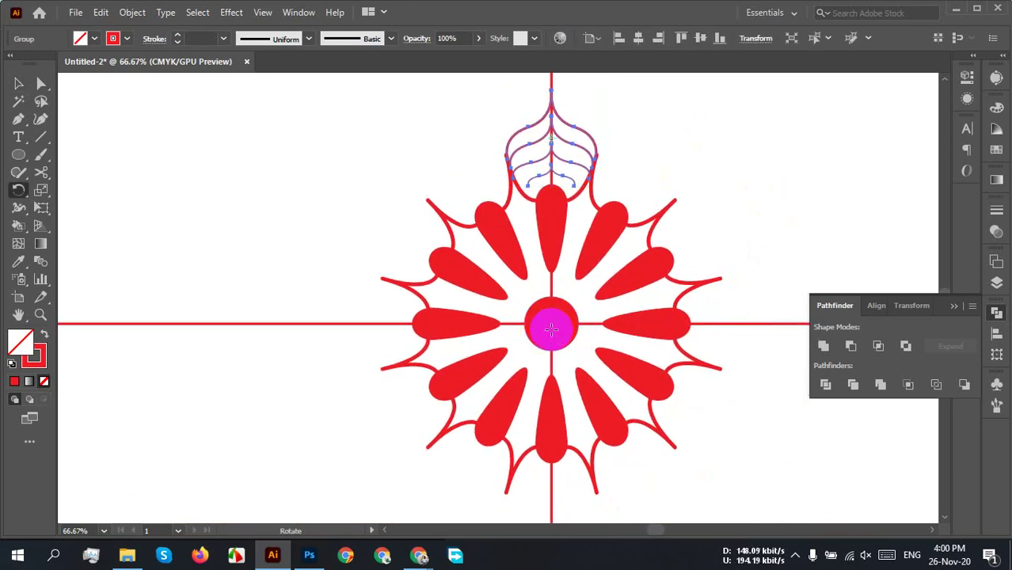
left_click(552, 324)
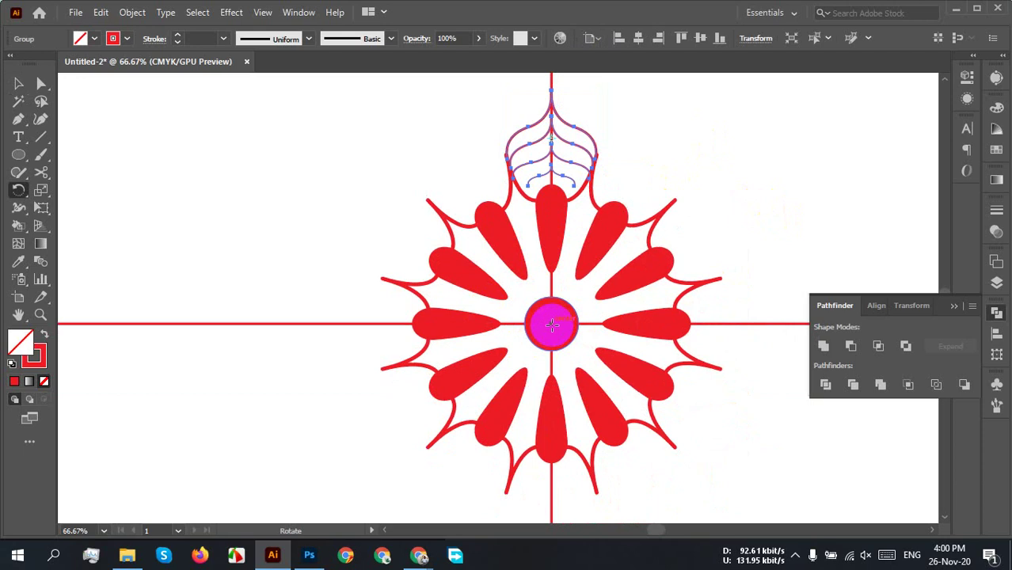
left_click(552, 325, "alt")
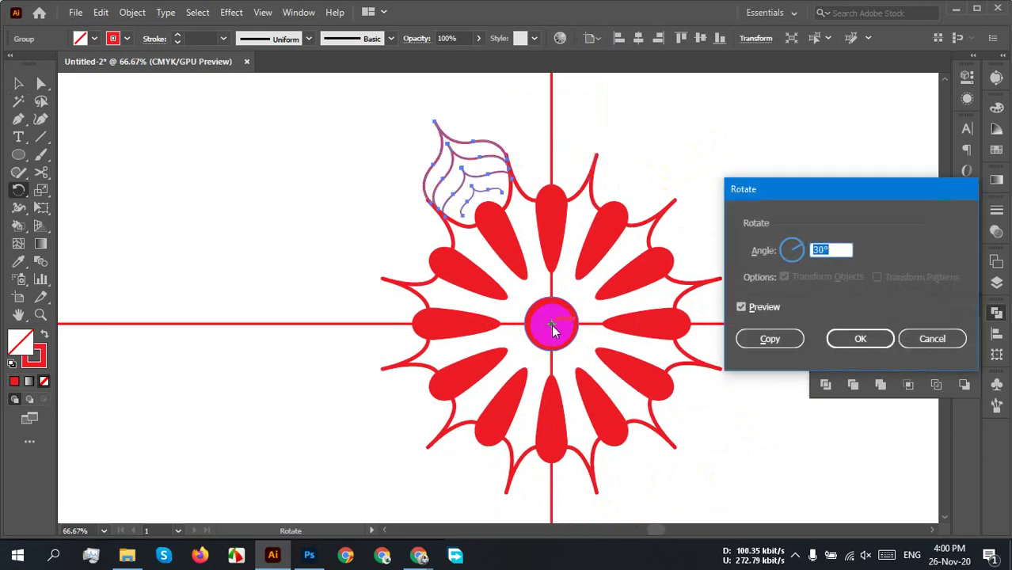
left_click(766, 339)
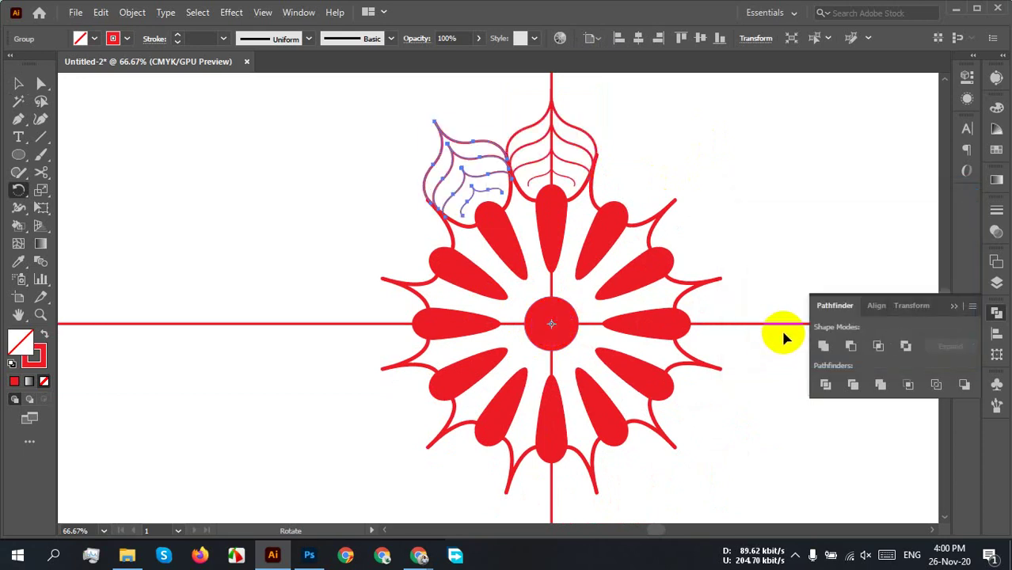
Step: Repeat the rotated copy around the circle until all twelve arches carry S-curve tips, and clear the selection
key("ctrl+d")
key("ctrl+d")
key("ctrl+d")
key("ctrl+d")
key("ctrl+d")
key("ctrl+d")
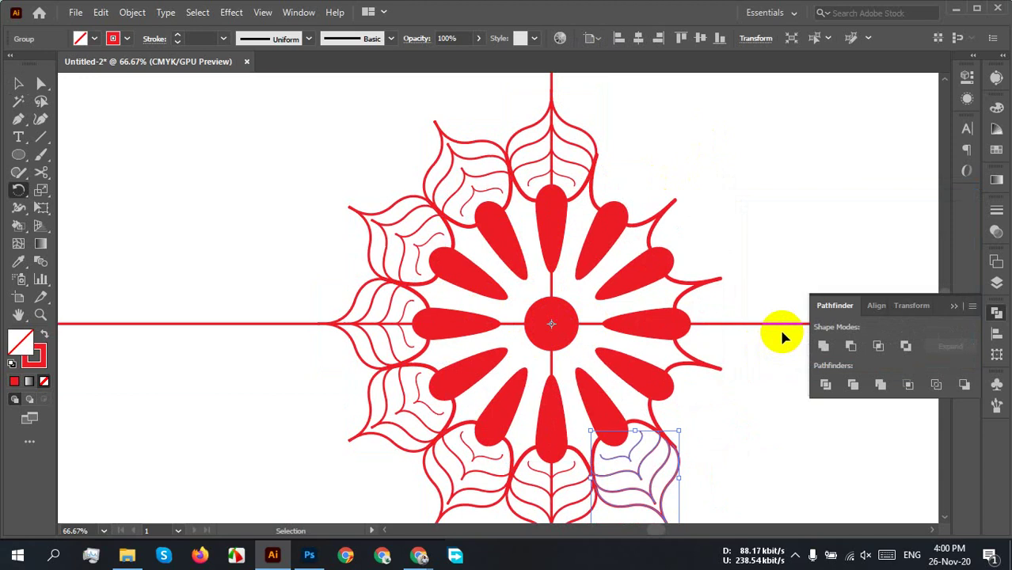
key("ctrl+d")
key("ctrl+d")
key("ctrl+d")
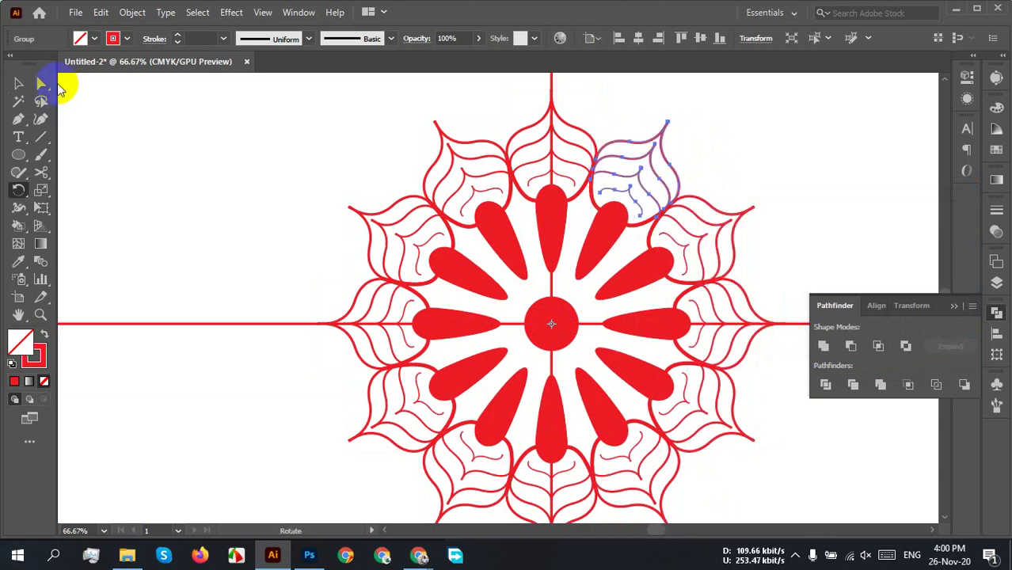
left_click(18, 83)
left_click(269, 147)
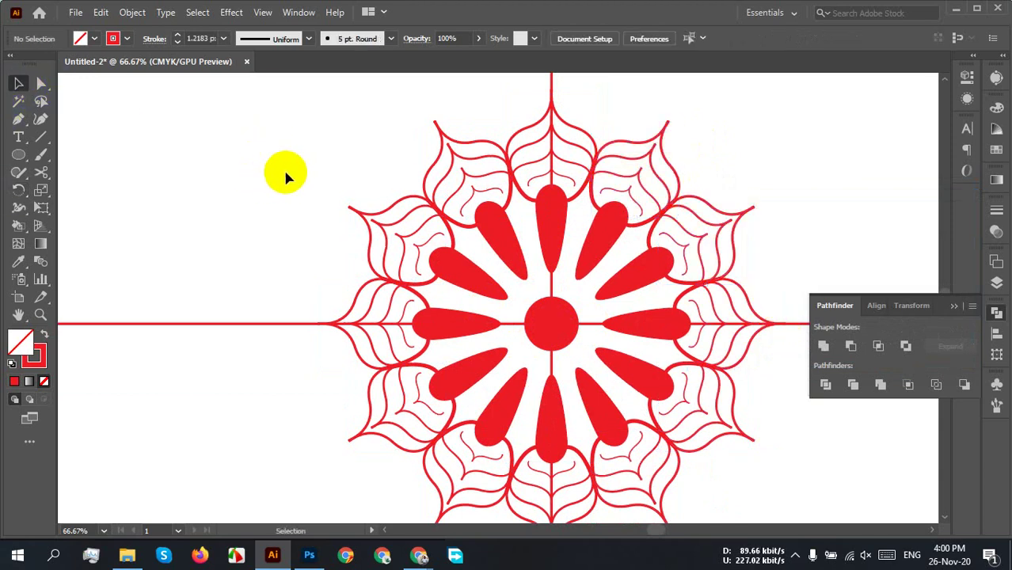
scroll(286, 175, "down", 2)
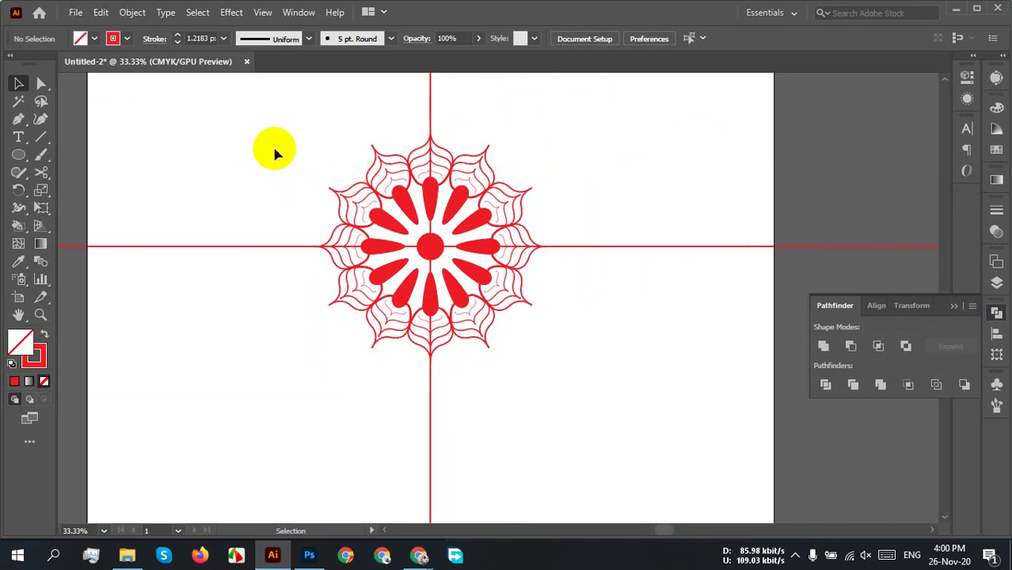
left_click_drag(274, 153, 547, 317)
left_click(608, 227)
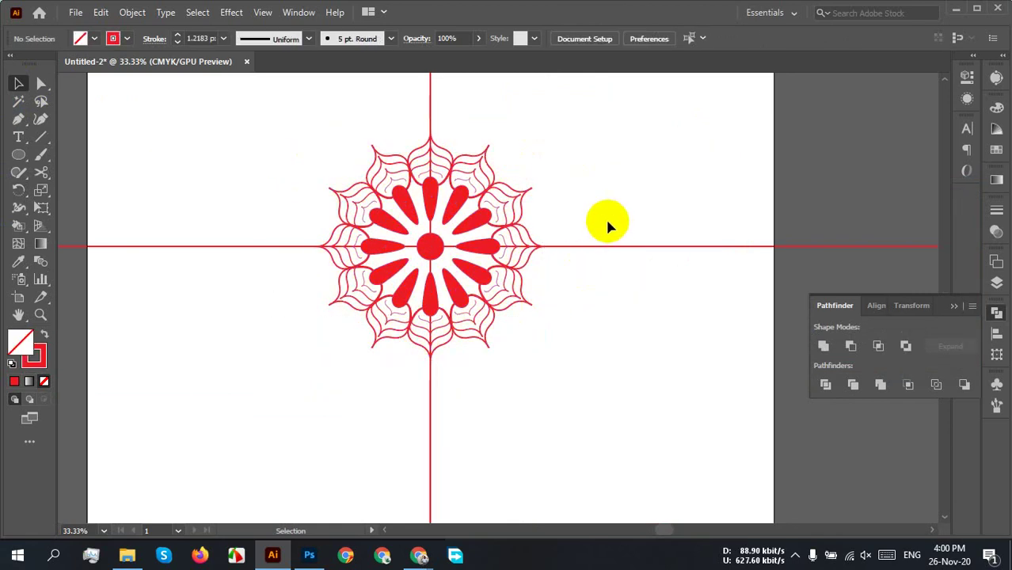
scroll(469, 209, "up", 2)
left_click(434, 199)
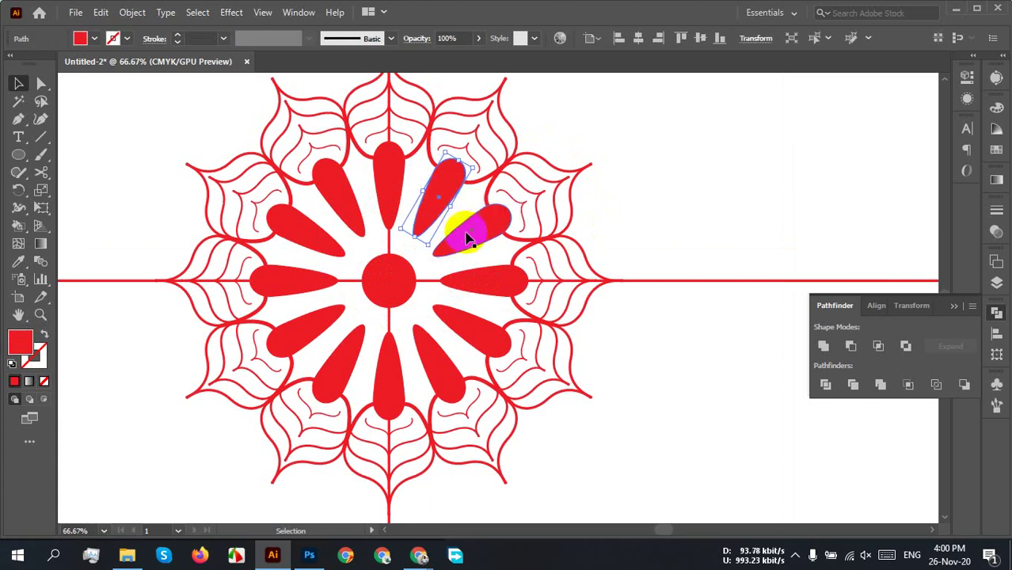
scroll(466, 231, "down", 1)
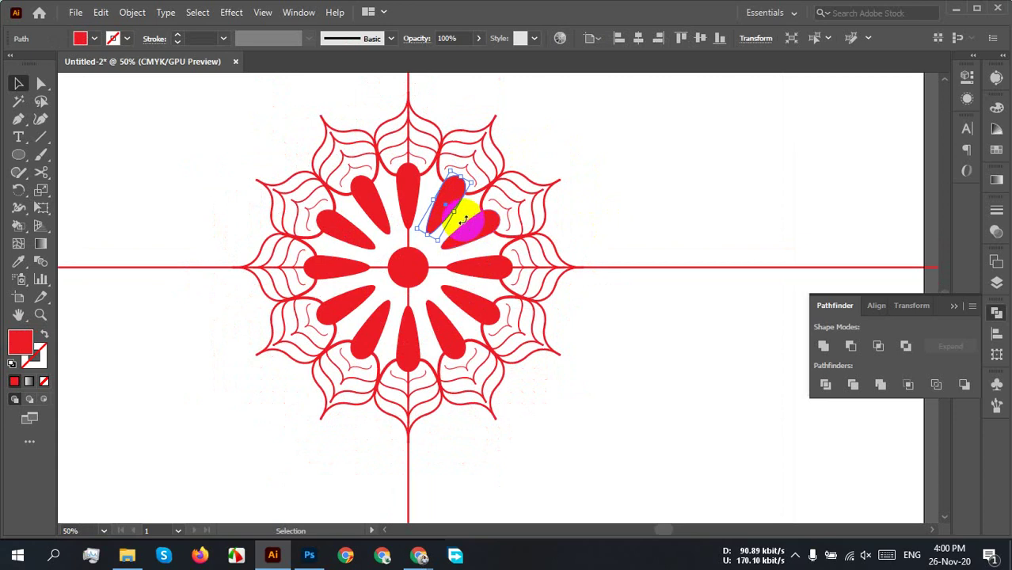
Step: Select the whole flower without the guide lines and expand its strokes into filled shapes
scroll(464, 222, "down", 1)
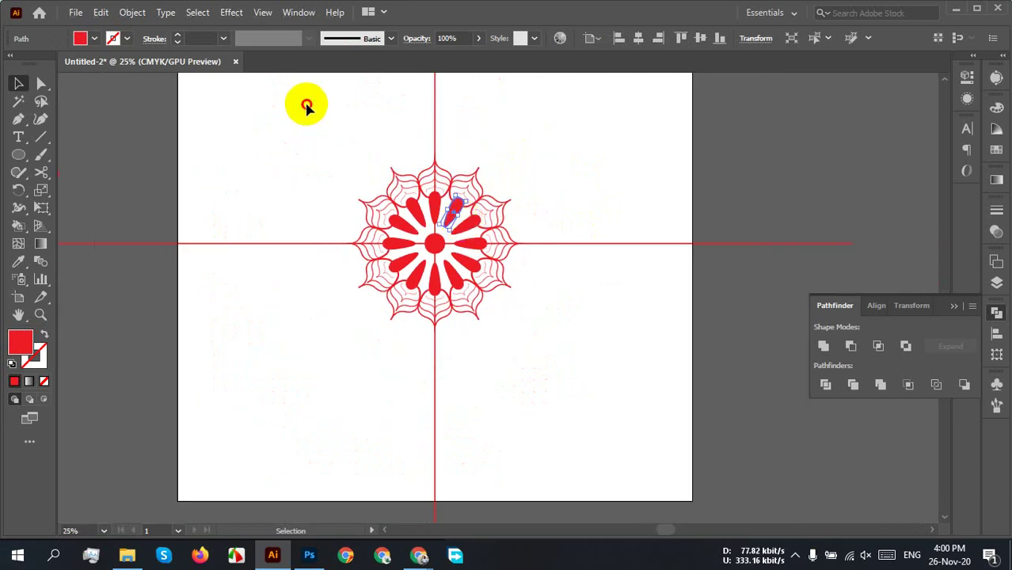
left_click_drag(305, 102, 463, 301)
left_click(130, 15)
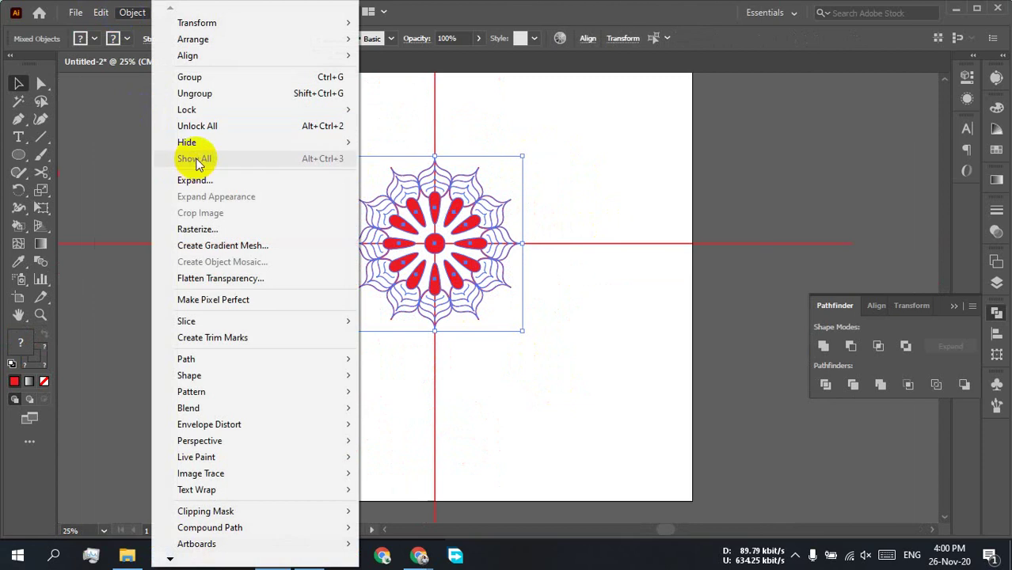
left_click(199, 181)
left_click(764, 331)
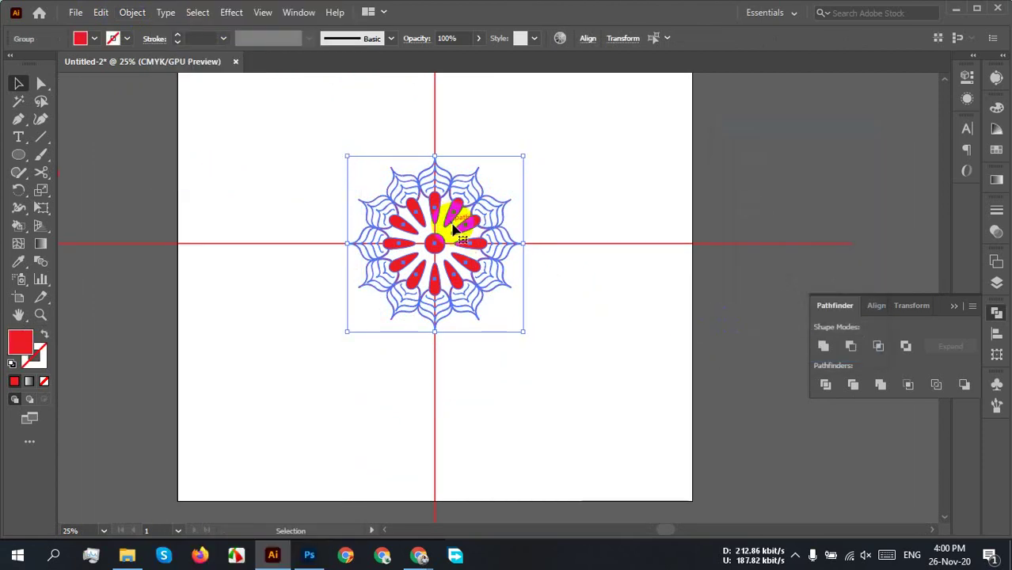
Step: Move the expanded flower off the artboard to the empty area on its right side
left_click_drag(453, 229, 872, 231)
left_click(583, 289)
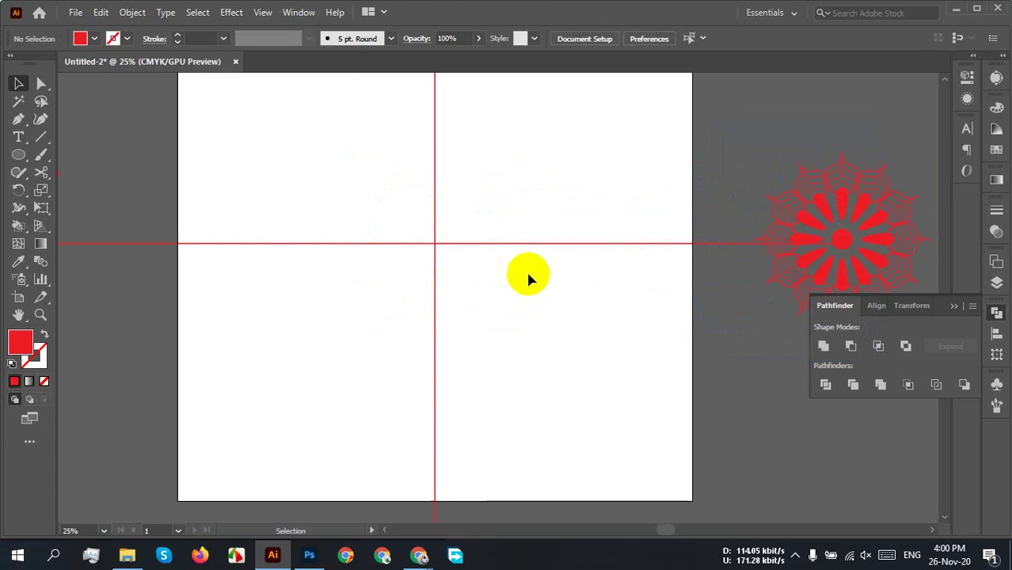
scroll(416, 238, "up", 1)
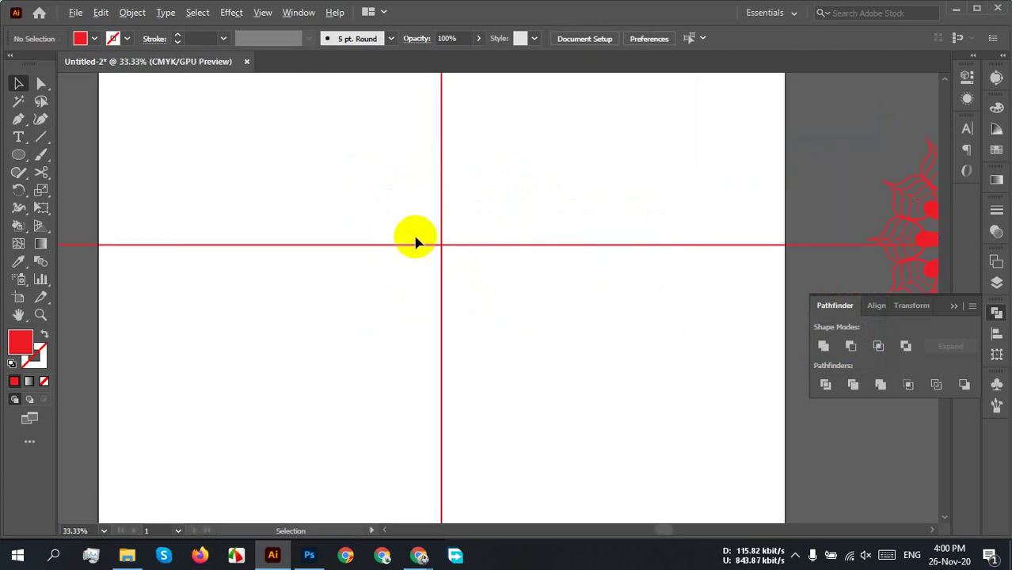
Step: Select all parts of the flower beside the artboard and combine them into one group
left_click_drag(498, 248, 228, 318)
left_click_drag(688, 271, 803, 194)
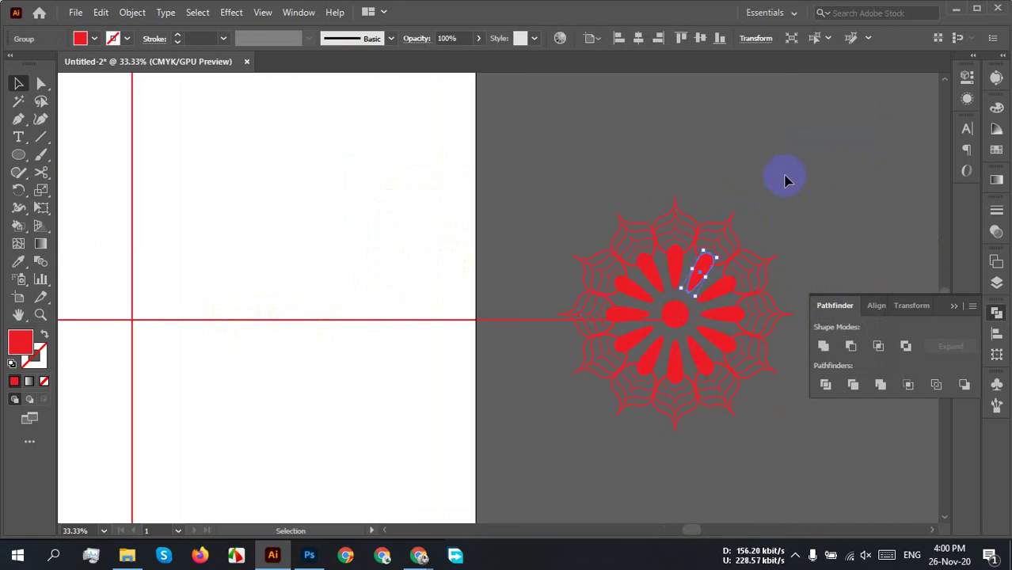
left_click(519, 216)
left_click_drag(859, 485, 763, 407)
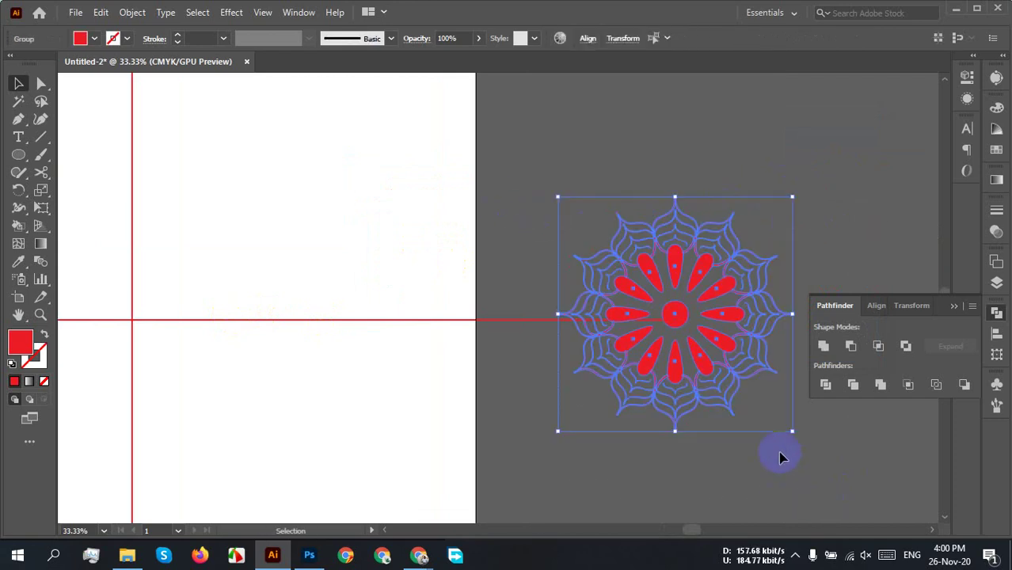
right_click(736, 313)
left_click(809, 190)
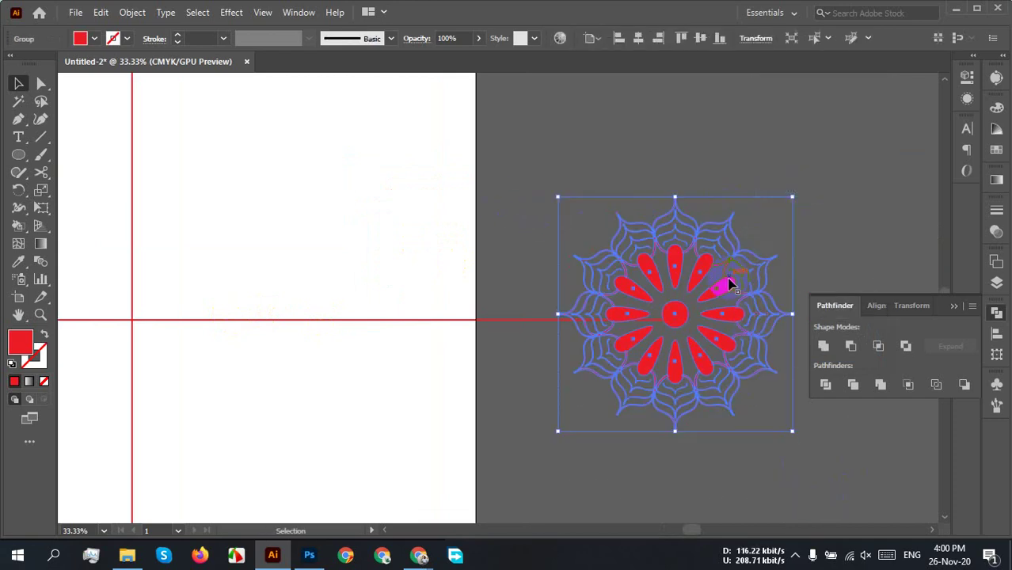
Step: Move the grouped flower back onto the artboard, centred on the intersection of the two guide lines
left_click_drag(702, 267, 282, 199)
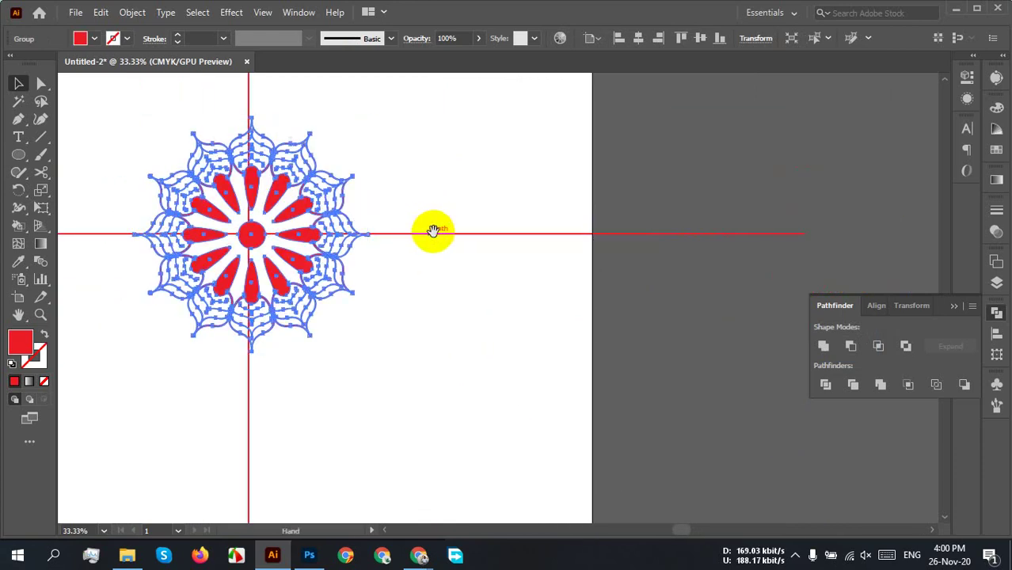
left_click_drag(430, 226, 639, 323)
scroll(610, 334, "down", 1)
left_click_drag(661, 358, 633, 276)
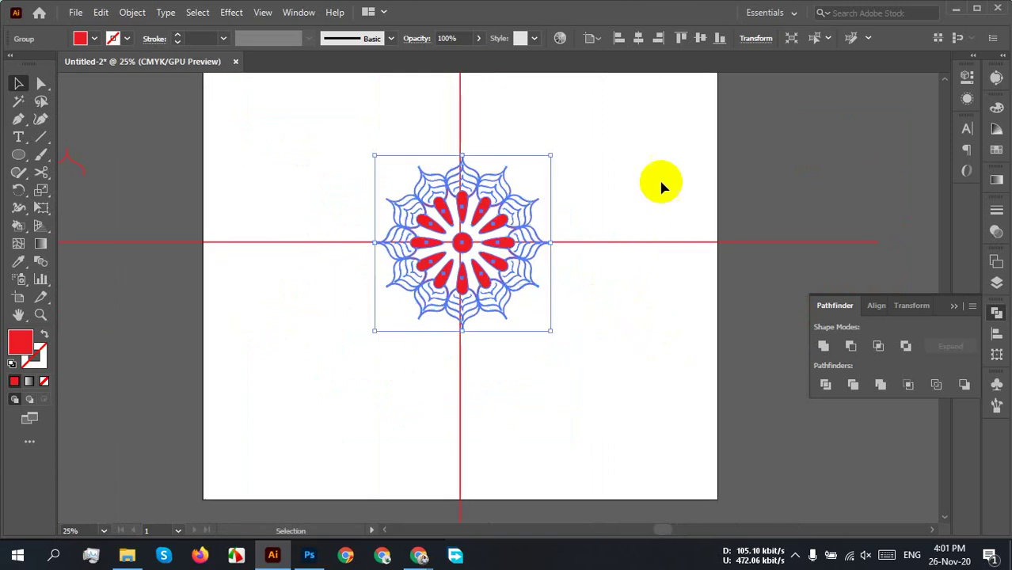
Step: Draw a rectangle that covers the entire artboard from corner to corner
left_click(626, 180)
key("m")
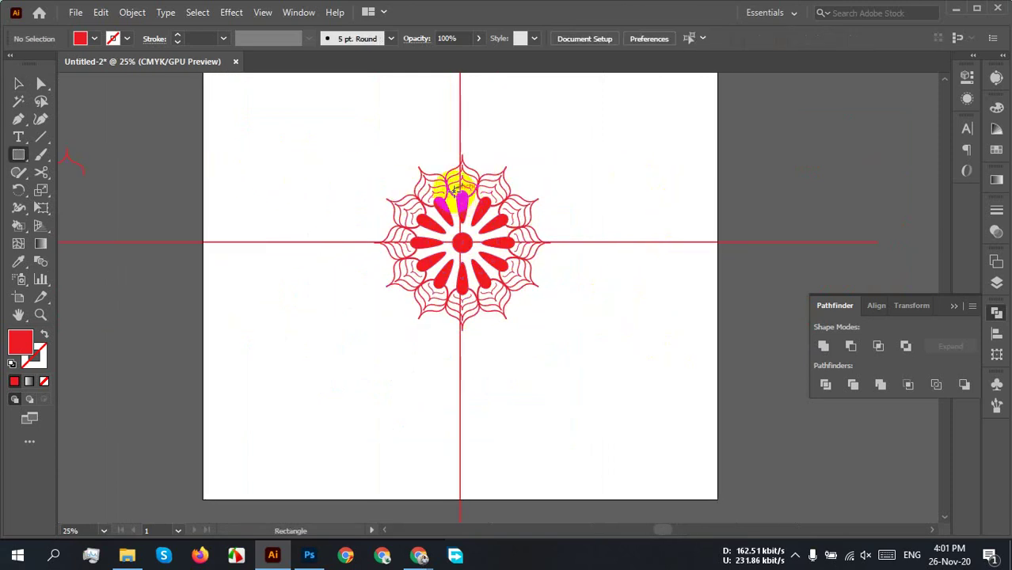
scroll(452, 181, "down", 1)
left_click_drag(445, 176, 392, 209)
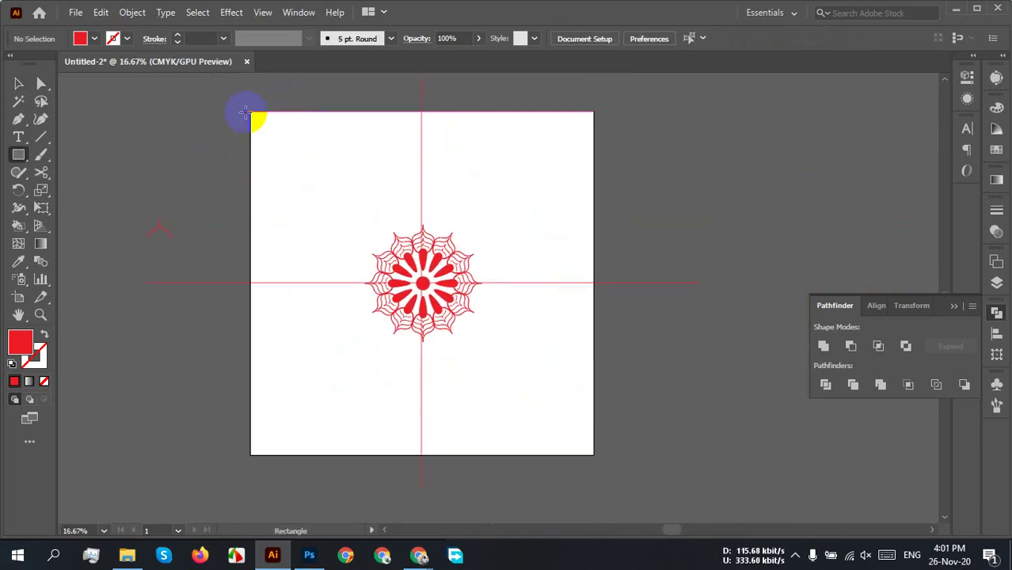
left_click_drag(249, 110, 593, 454)
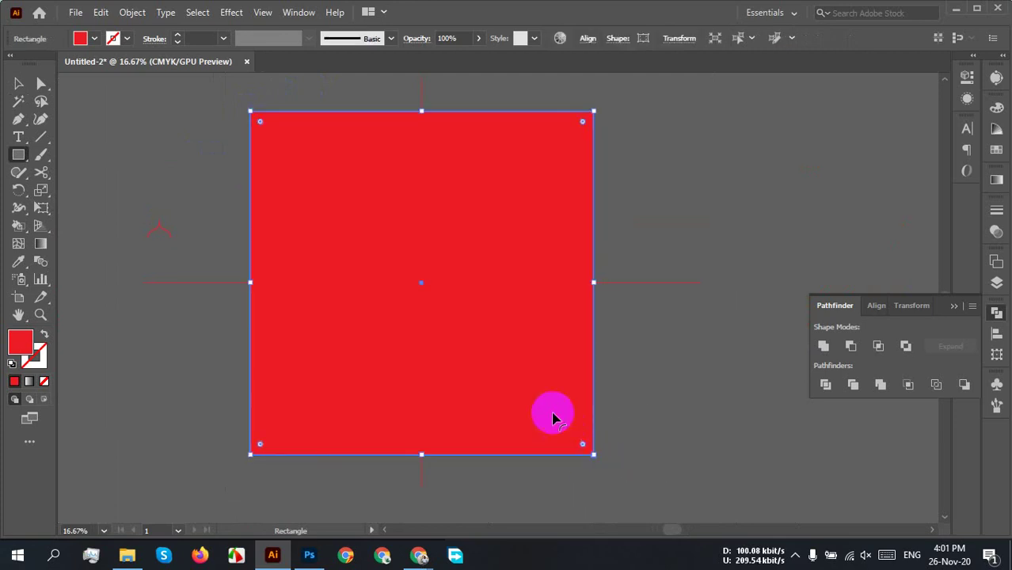
Step: Send the artboard-sized rectangle to the back and fill it with black
right_click(551, 414)
mouse_move(678, 314)
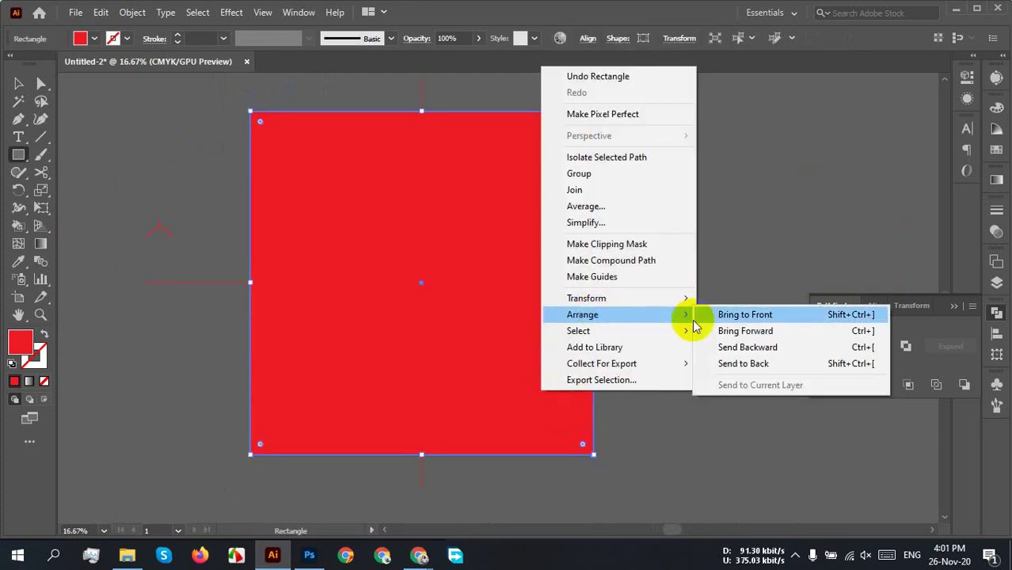
left_click(806, 361)
left_click(94, 38)
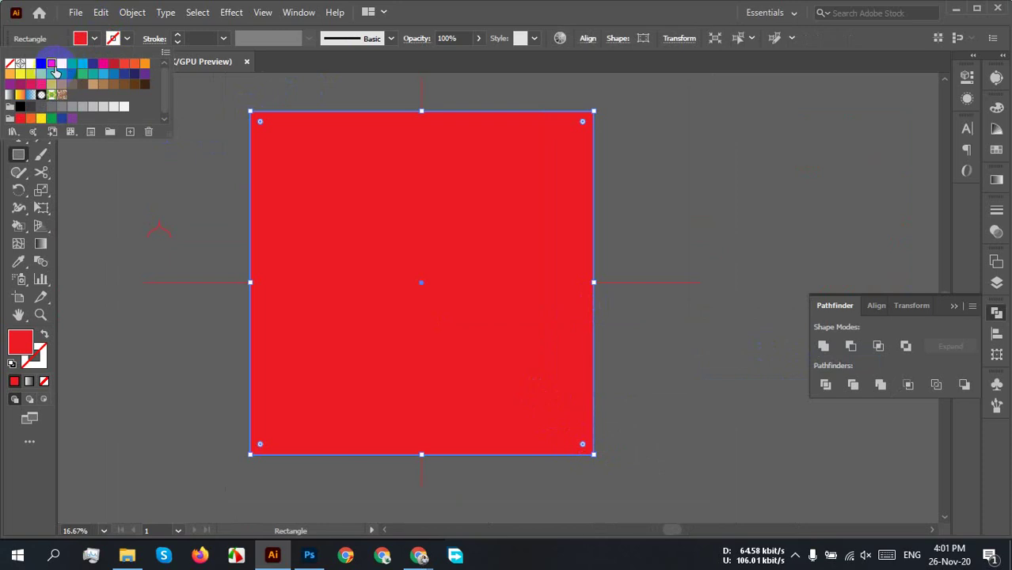
left_click(41, 63)
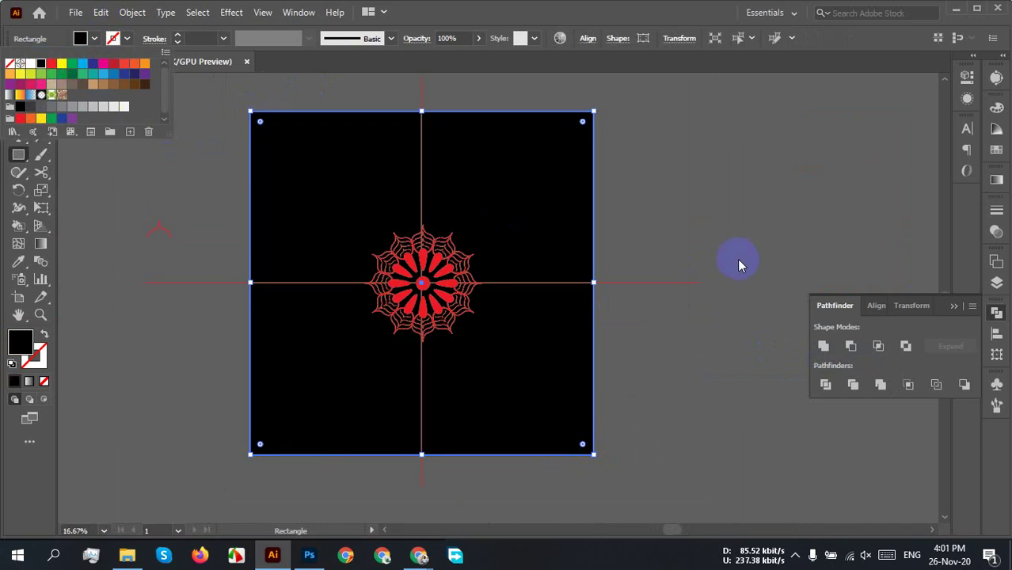
left_click(737, 258)
Step: Deselect the black background rectangle and select the grouped flower
key("v")
left_click(673, 174)
left_click(535, 213)
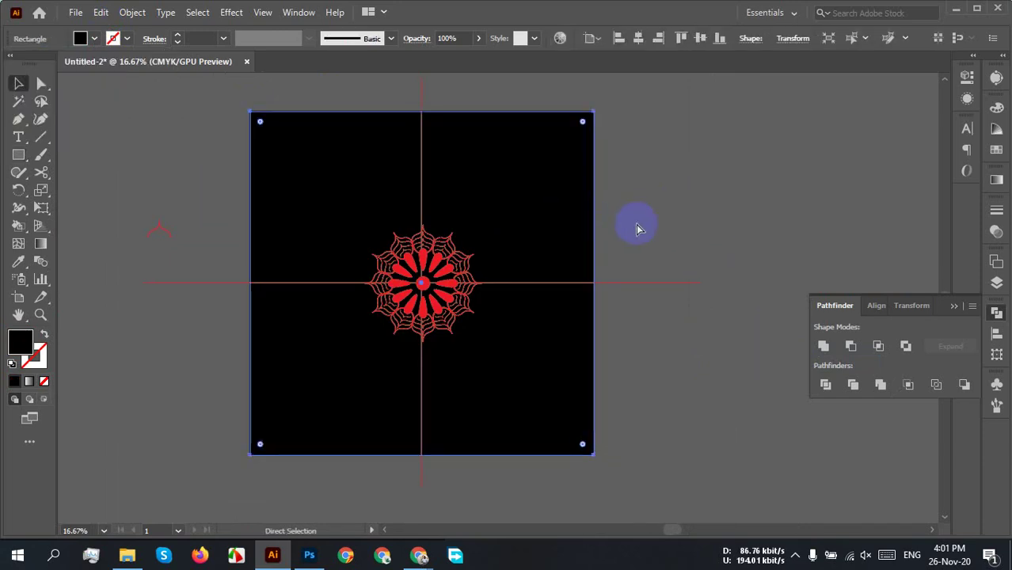
left_click(637, 226)
left_click(426, 307)
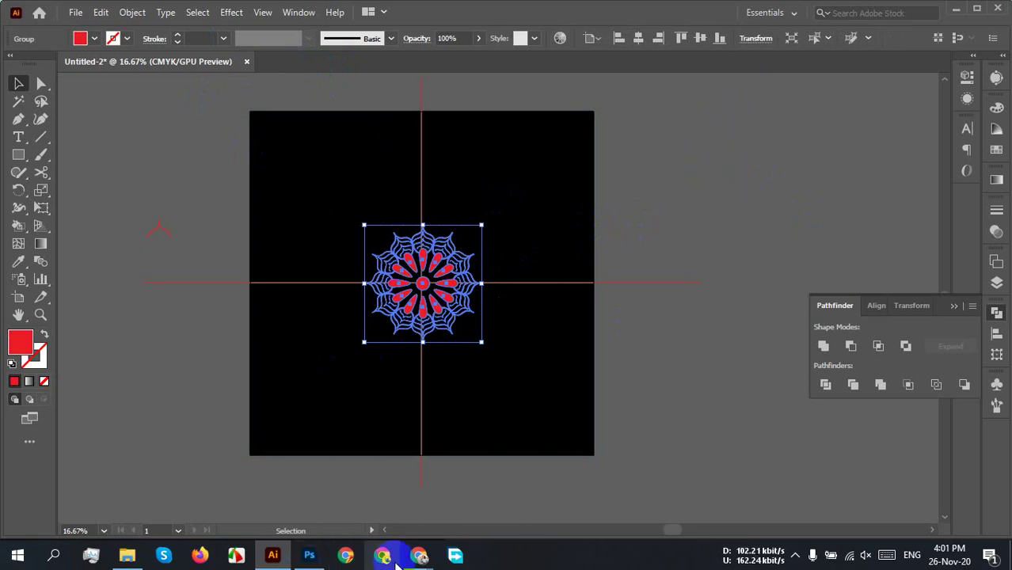
Step: Switch to Chrome and search Google Images in a new tab for "golden gradient color palette"
mouse_move(415, 553)
left_click(300, 491)
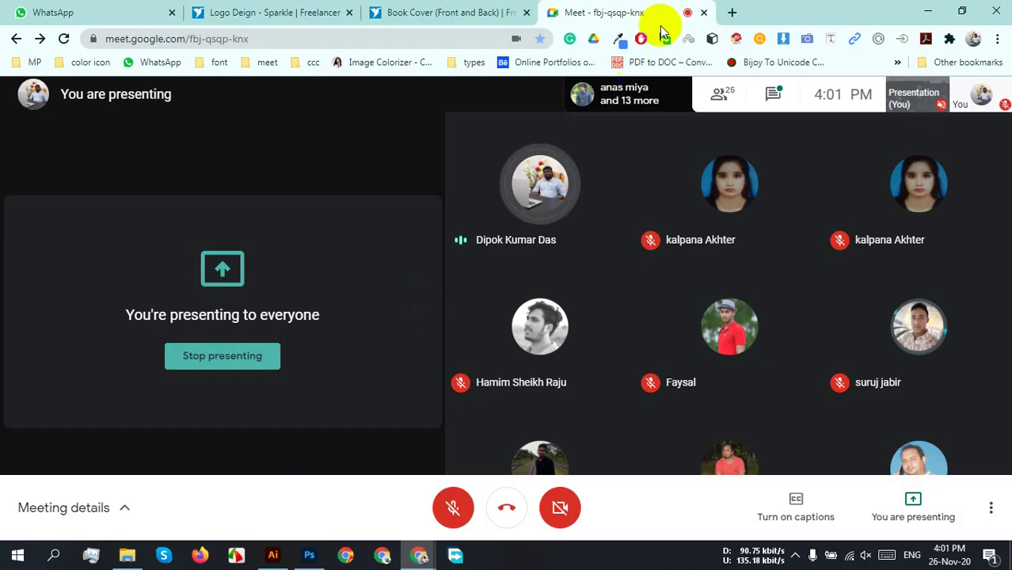
left_click(731, 11)
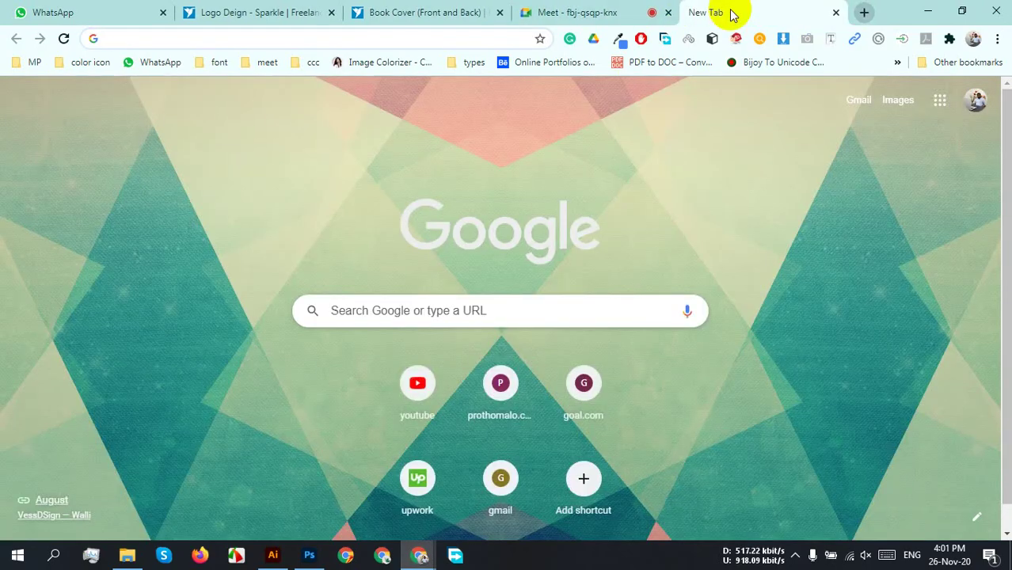
type("golden")
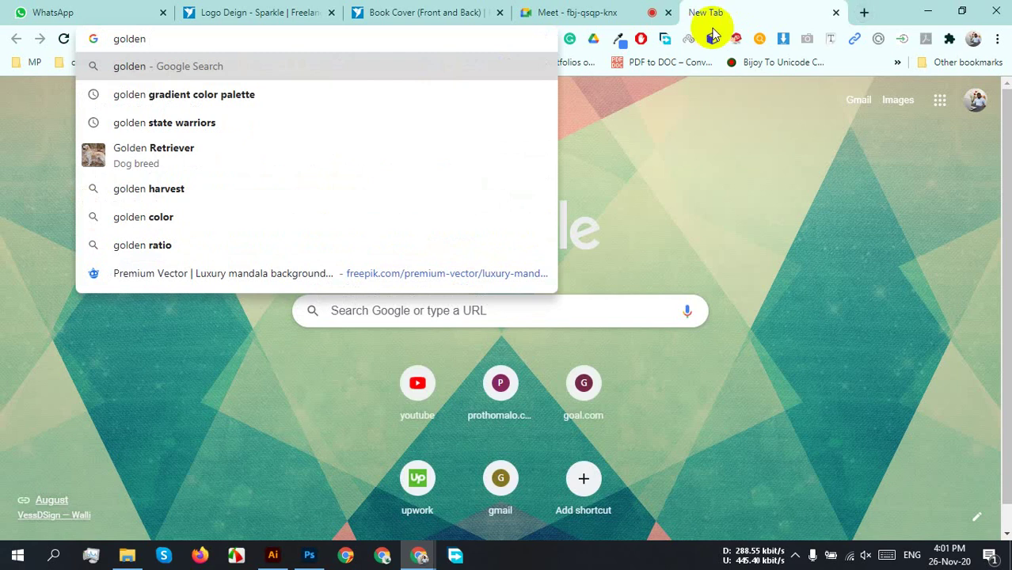
left_click(319, 97)
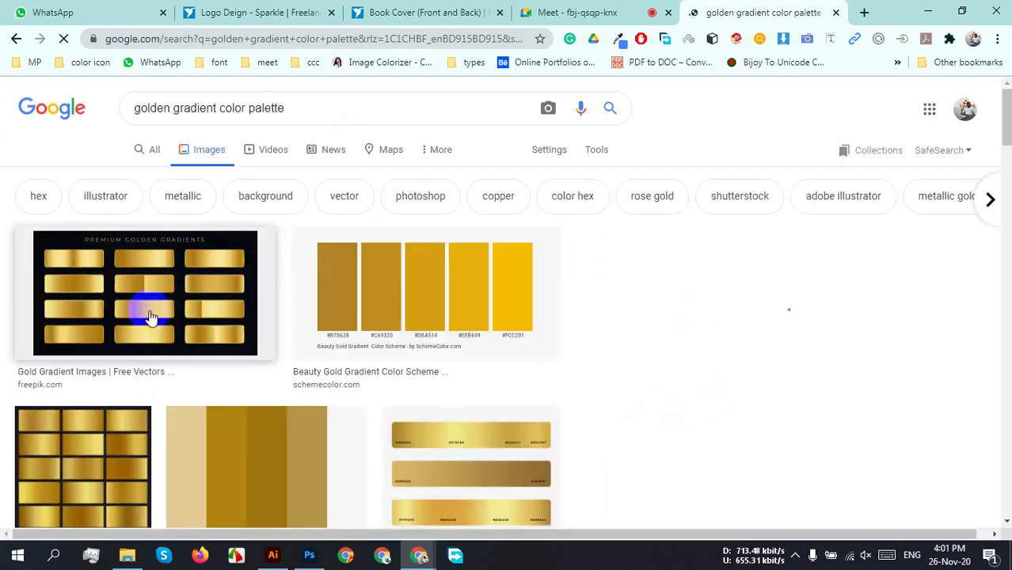
Step: Examine the Premium Golden Gradients image from Freepik and the related gold gradient images
left_click(209, 303)
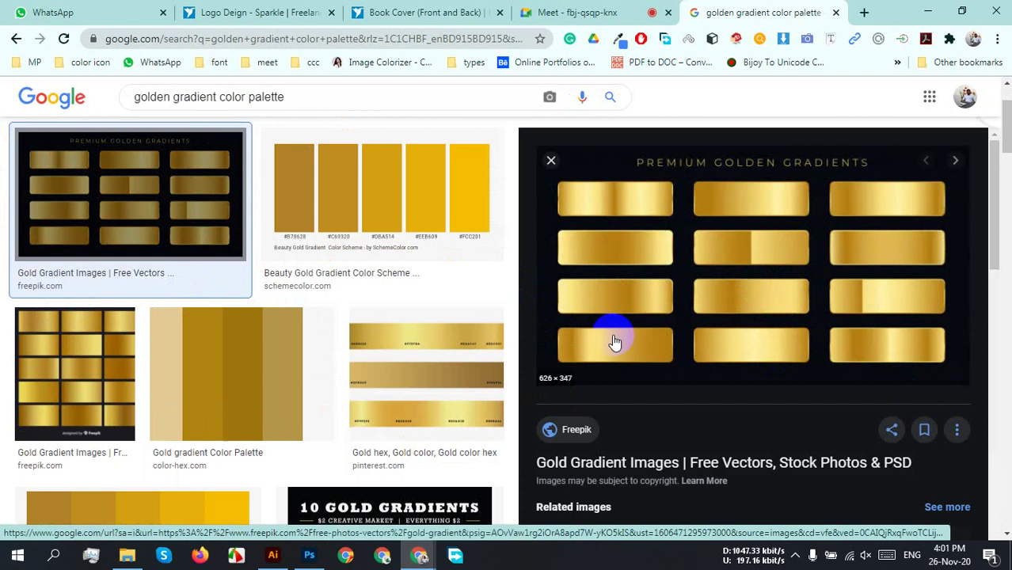
scroll(627, 329, "down", 1)
scroll(631, 323, "down", 2)
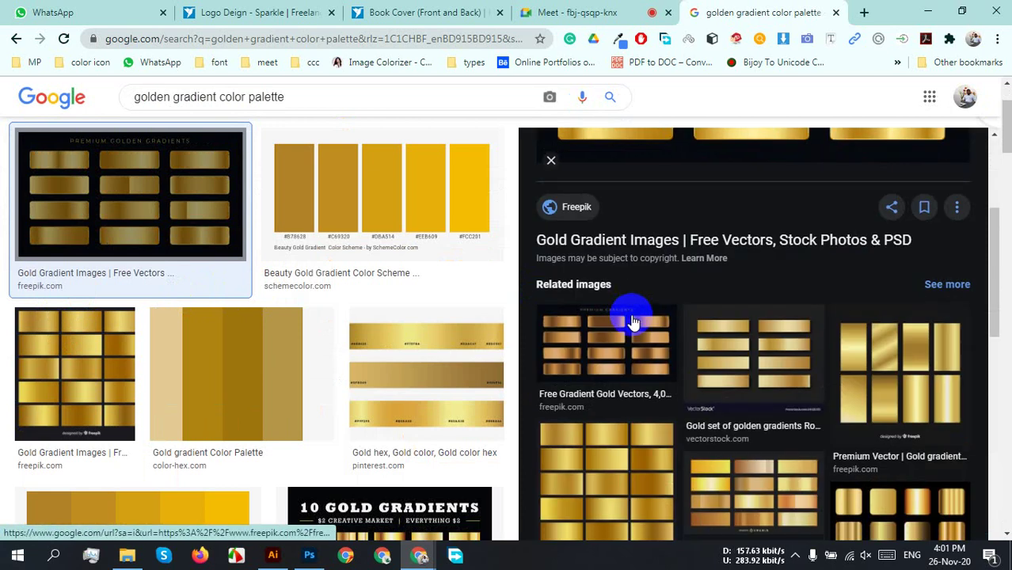
scroll(808, 360, "up", 2)
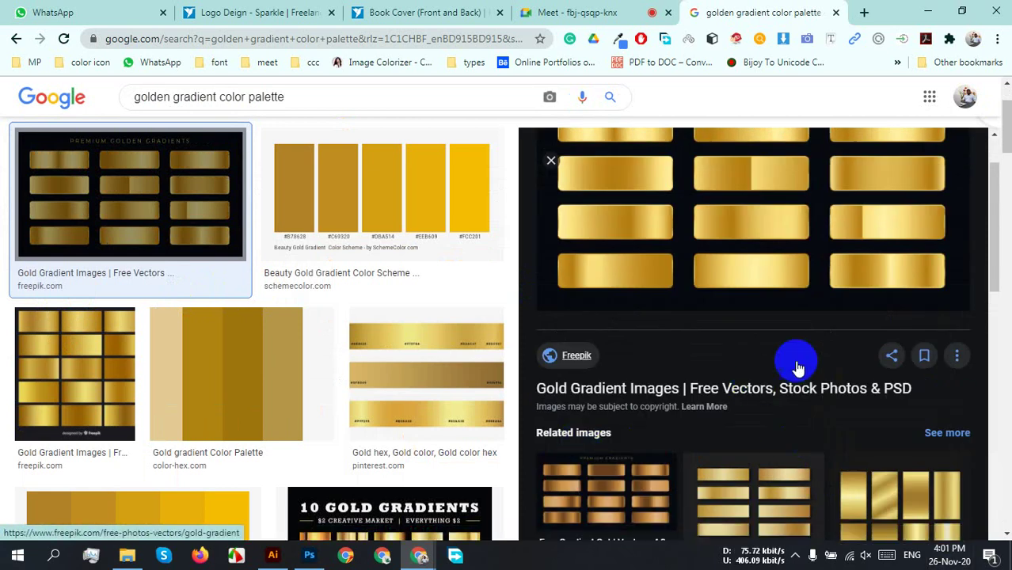
scroll(795, 366, "down", 3)
scroll(633, 366, "down", 2)
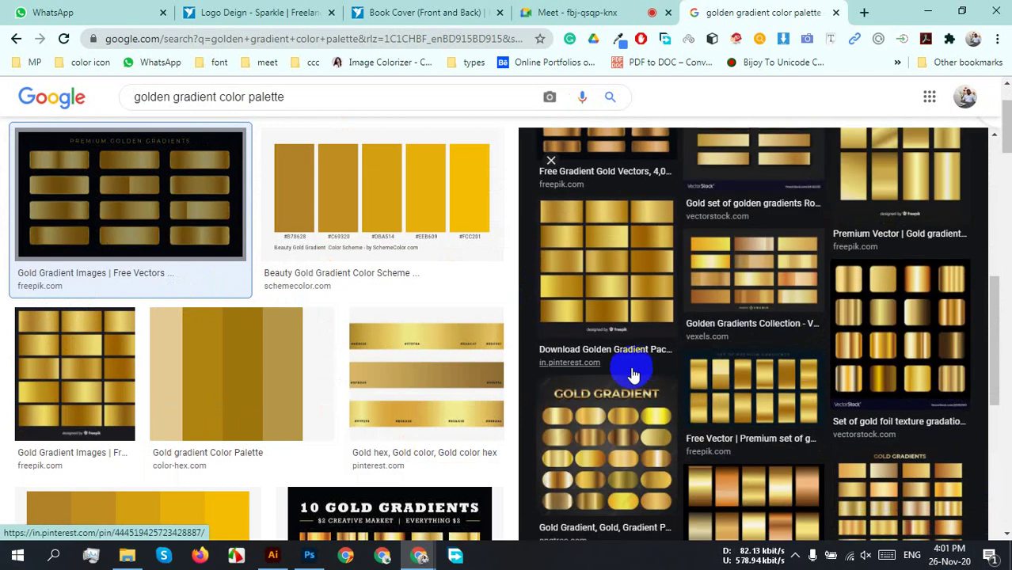
scroll(813, 418, "down", 3)
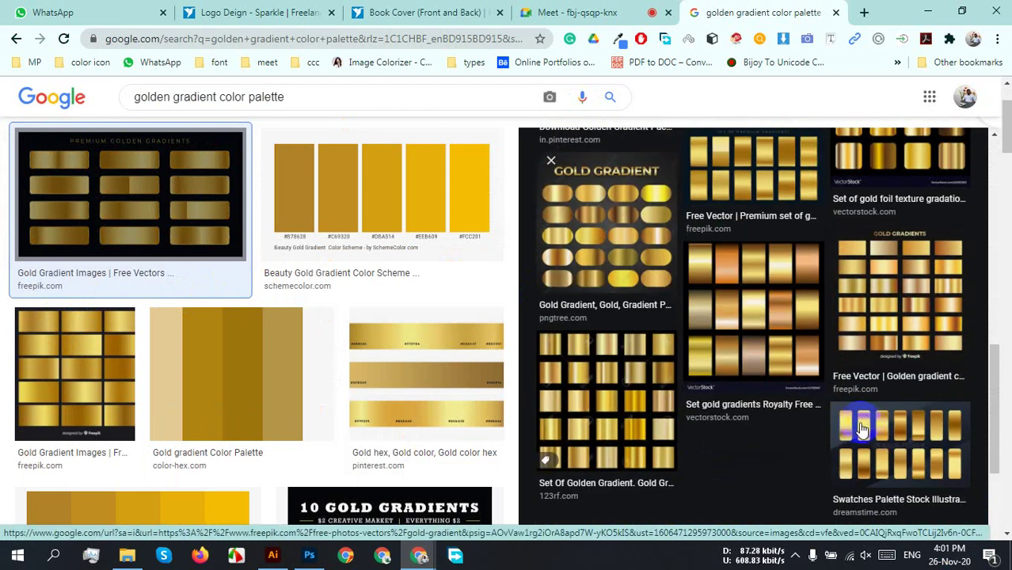
scroll(739, 354, "up", 1)
scroll(738, 354, "up", 7)
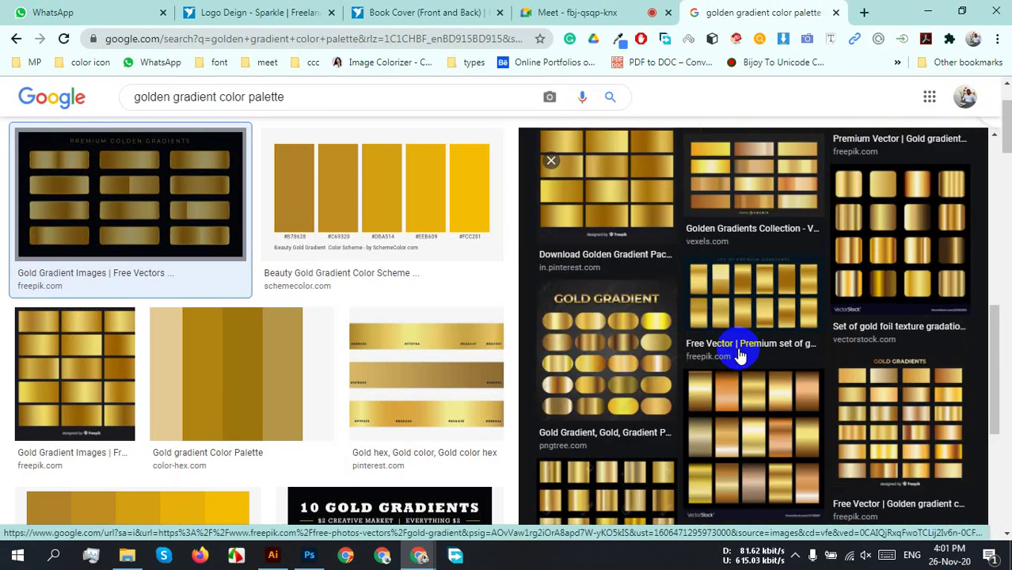
Step: Open Freepik's gold gradient page and browse its results as far as "Big set of metallic gold gradients"
left_click(708, 327)
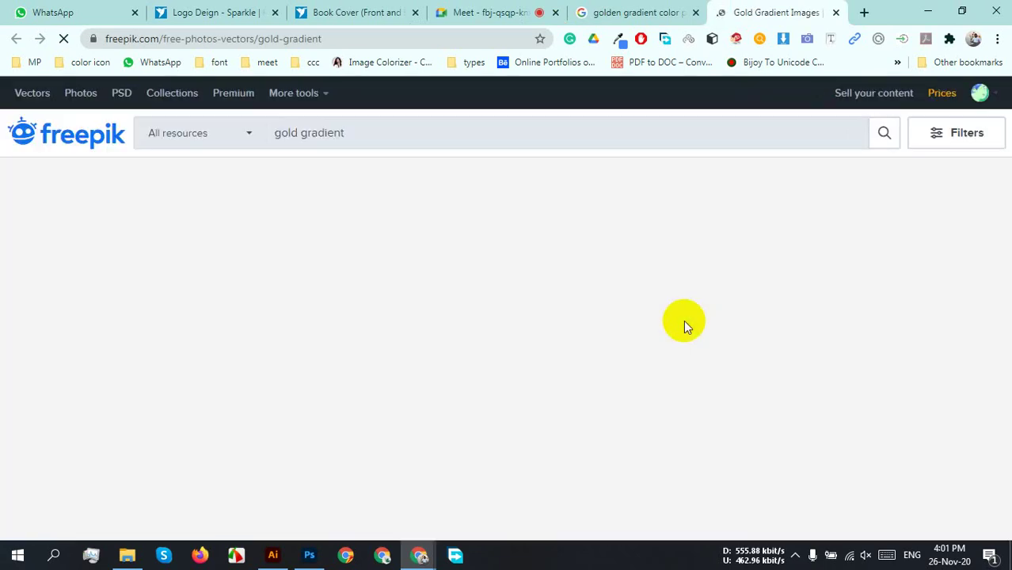
scroll(401, 356, "down", 3)
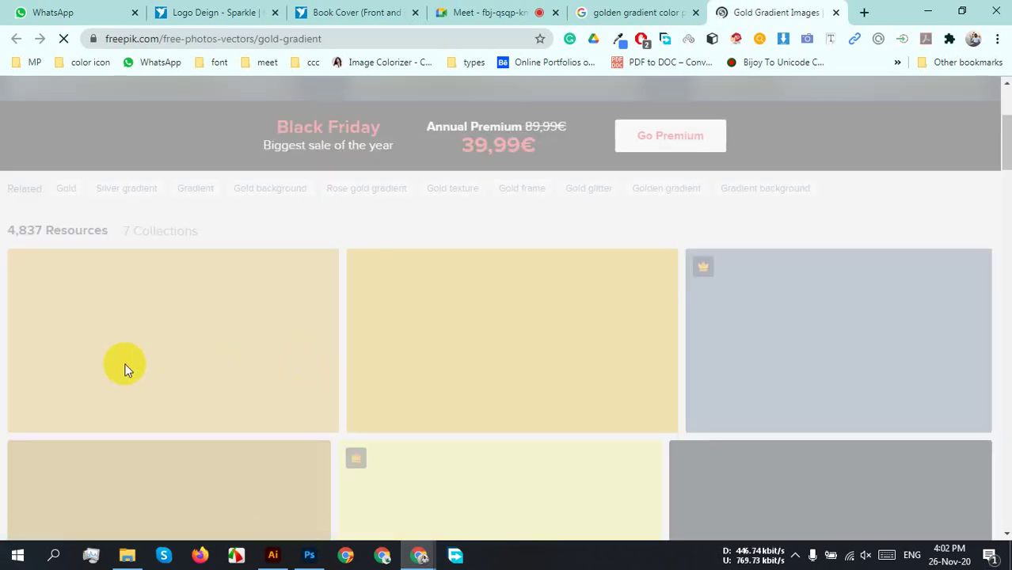
scroll(654, 295, "down", 1)
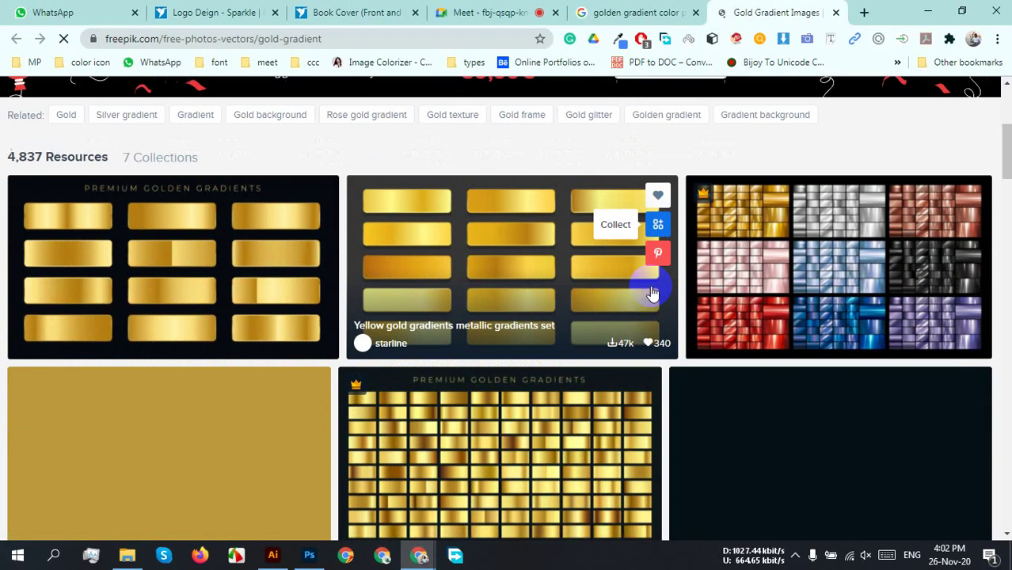
scroll(451, 301, "down", 1)
scroll(449, 315, "down", 3)
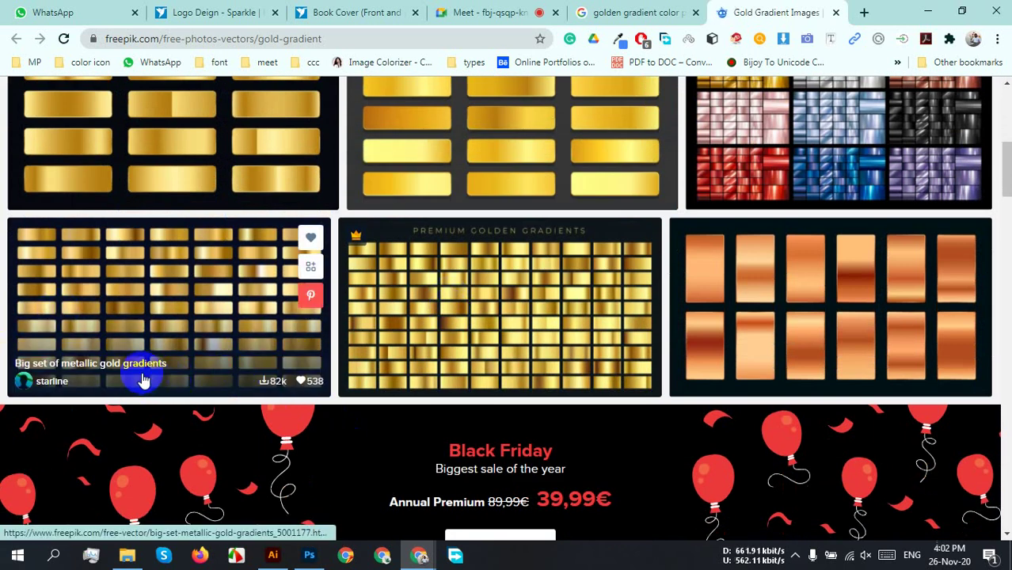
Step: Switch to File Explorer and open the 19772 EPS from Downloads > Compressed > big-set-of-metallic-gold-gradients in Illustrator
left_click(127, 557)
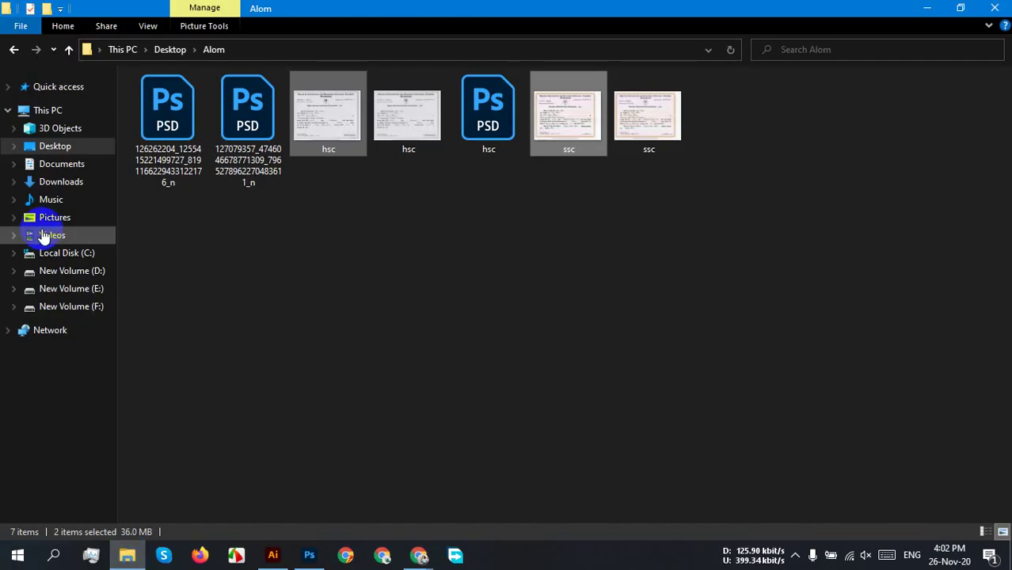
left_click(60, 184)
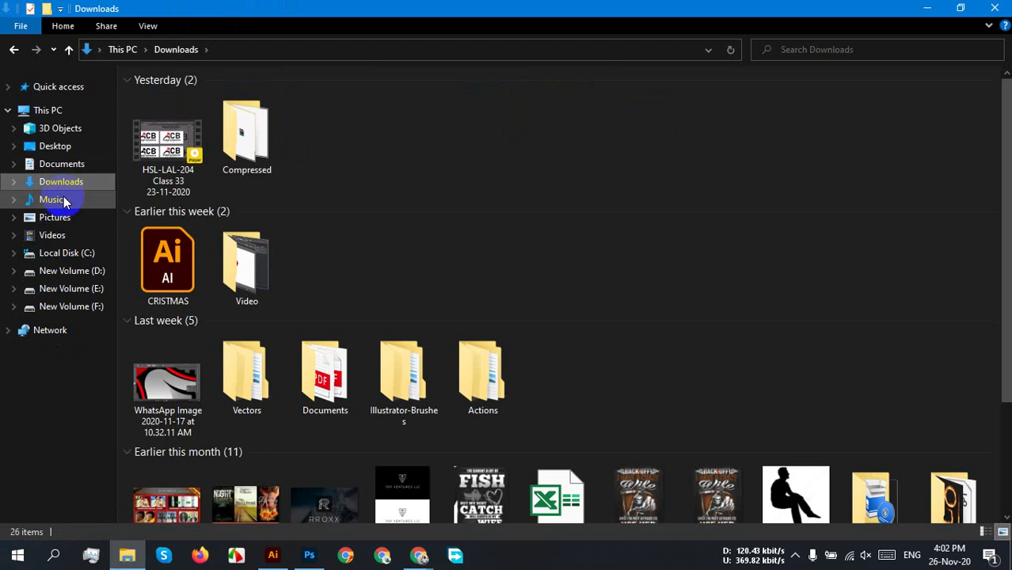
left_click(232, 150)
double_click(232, 149)
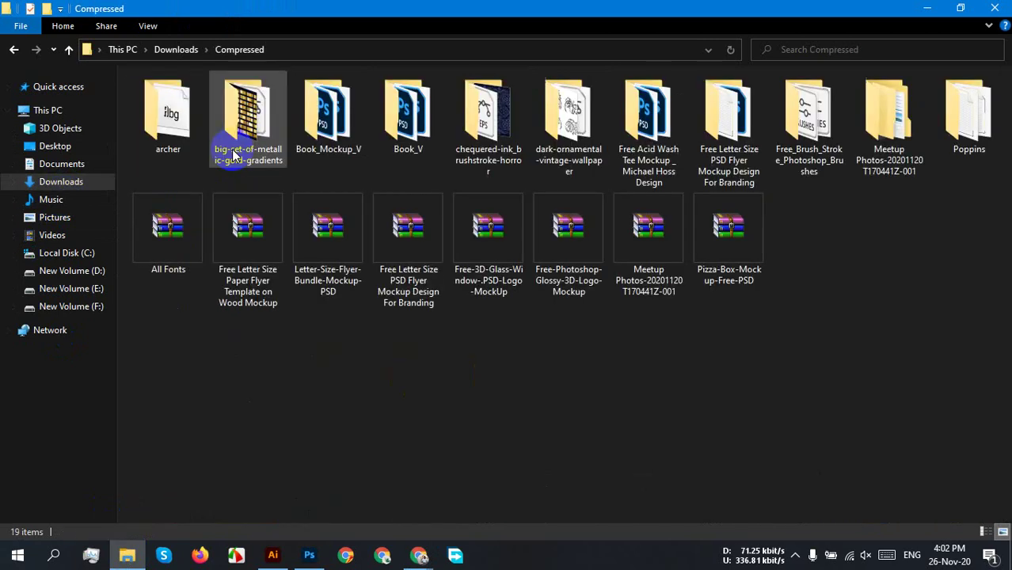
double_click(234, 133)
left_click(167, 127)
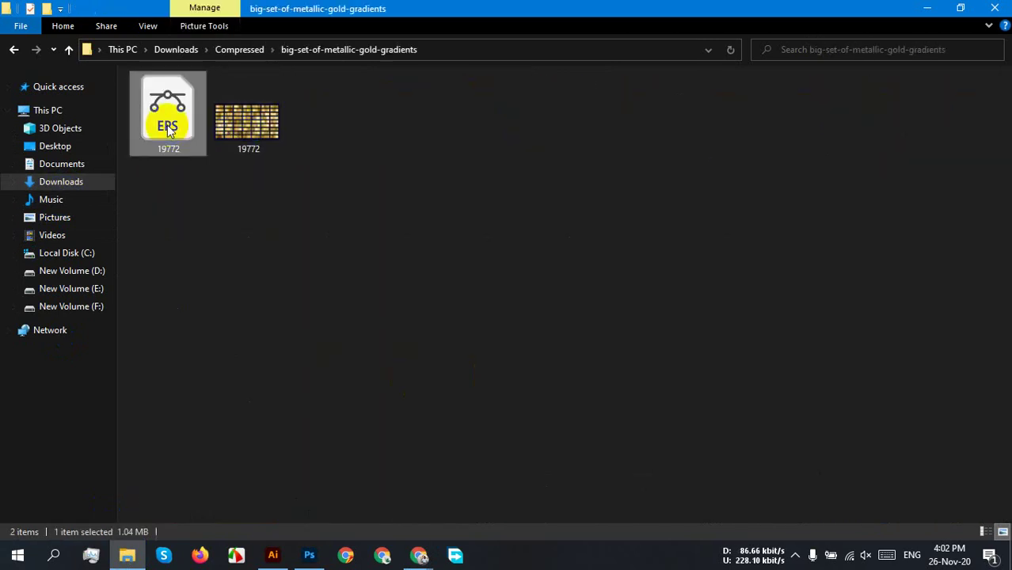
double_click(165, 128)
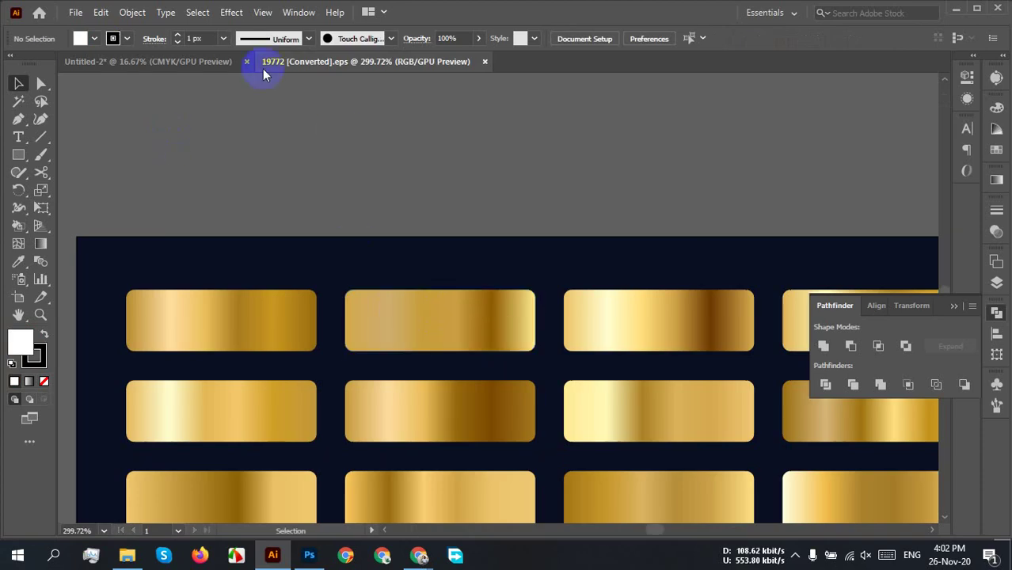
Step: Return to the Untitled-2 document and draw a wide red rectangle on the empty canvas to the right of the artboard
left_click(198, 64)
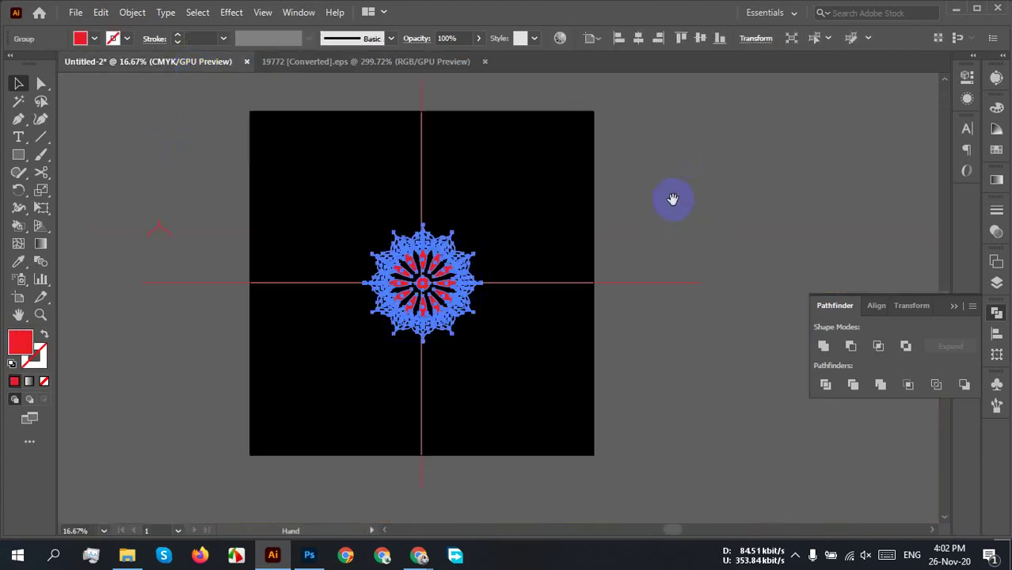
left_click_drag(670, 198, 395, 235)
left_click(499, 251)
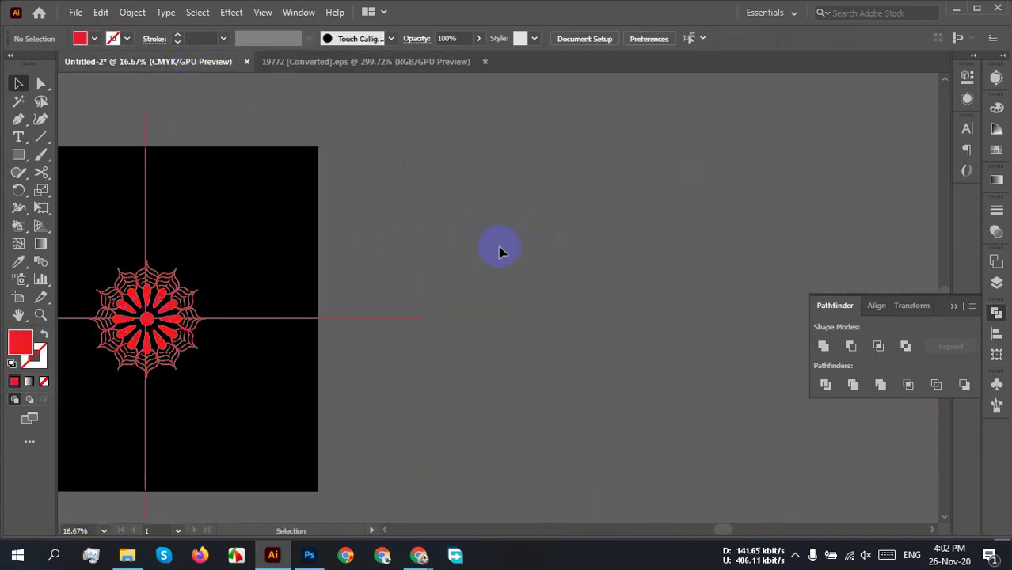
left_click_drag(385, 200, 615, 269)
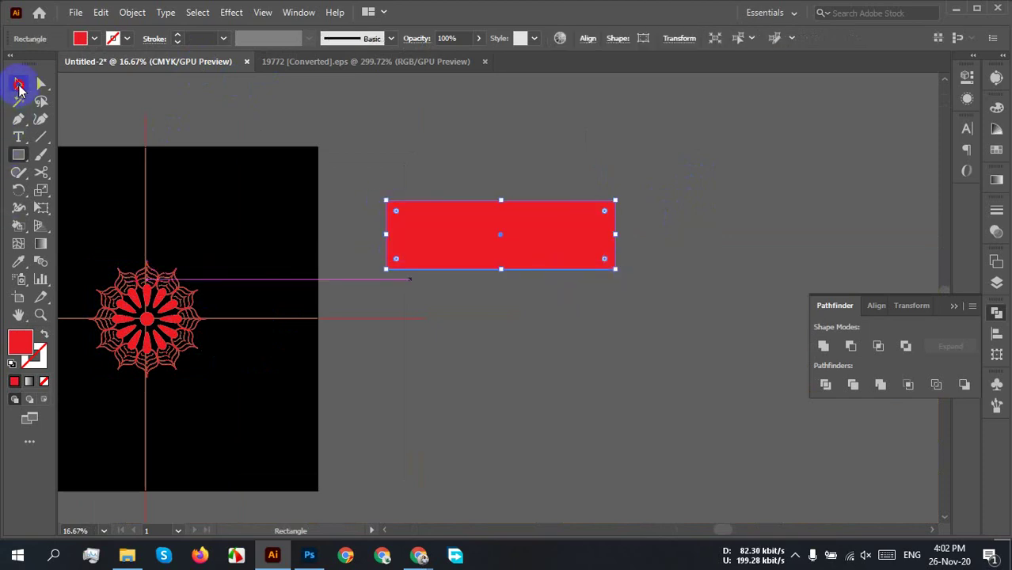
Step: Select the new rectangle and fill it with a white-to-black linear gradient
left_click(18, 83)
left_click(519, 252)
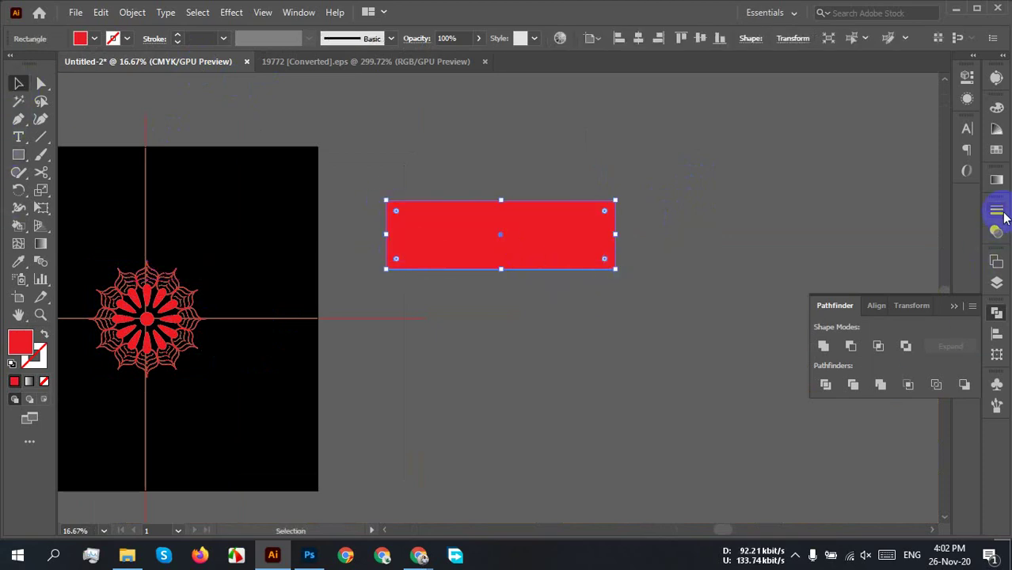
left_click(997, 178)
left_click(886, 286)
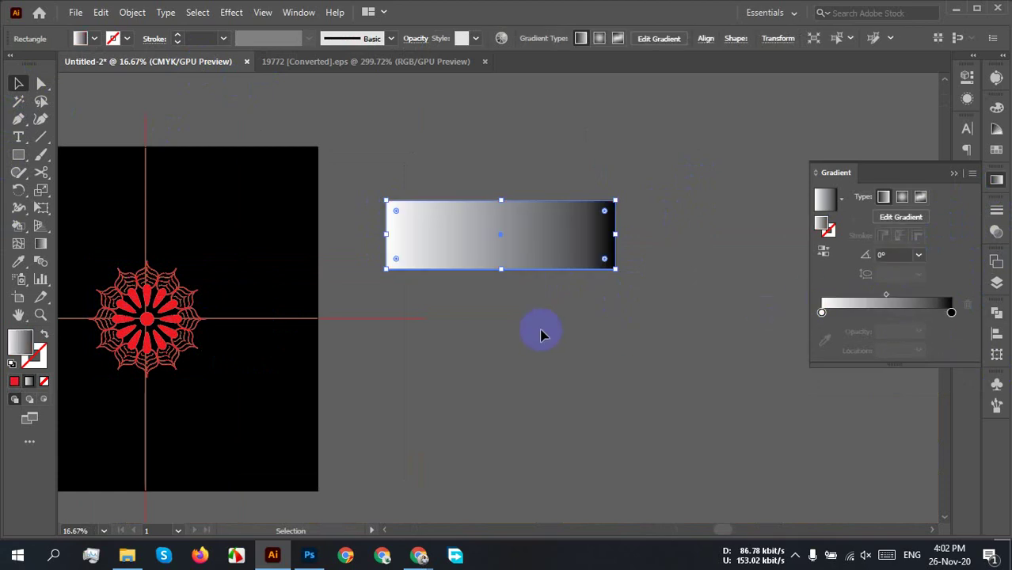
Step: Add a colour stop at about 13.7% near the gradient's white end and open its colour options
left_click(822, 312)
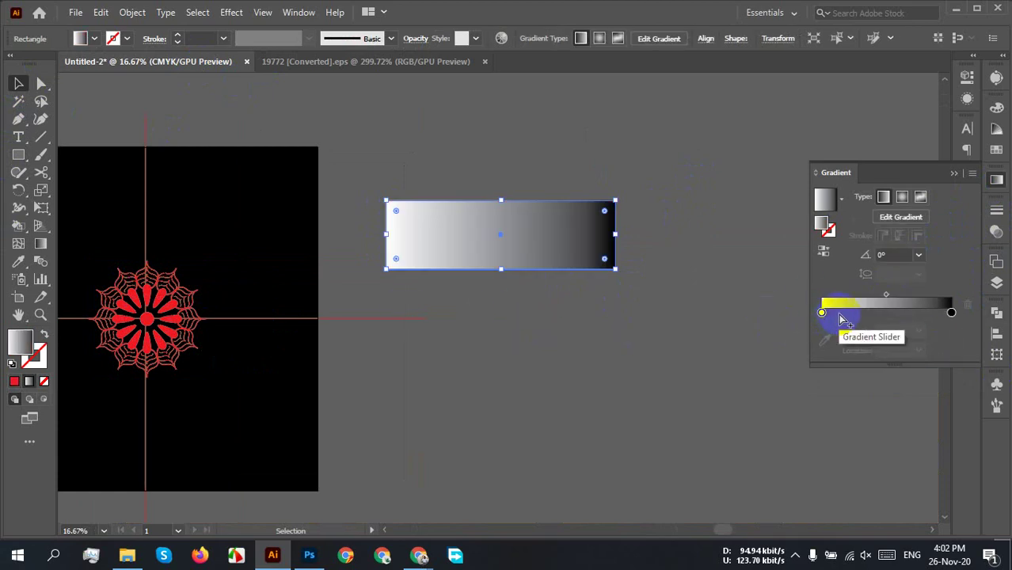
left_click(842, 312)
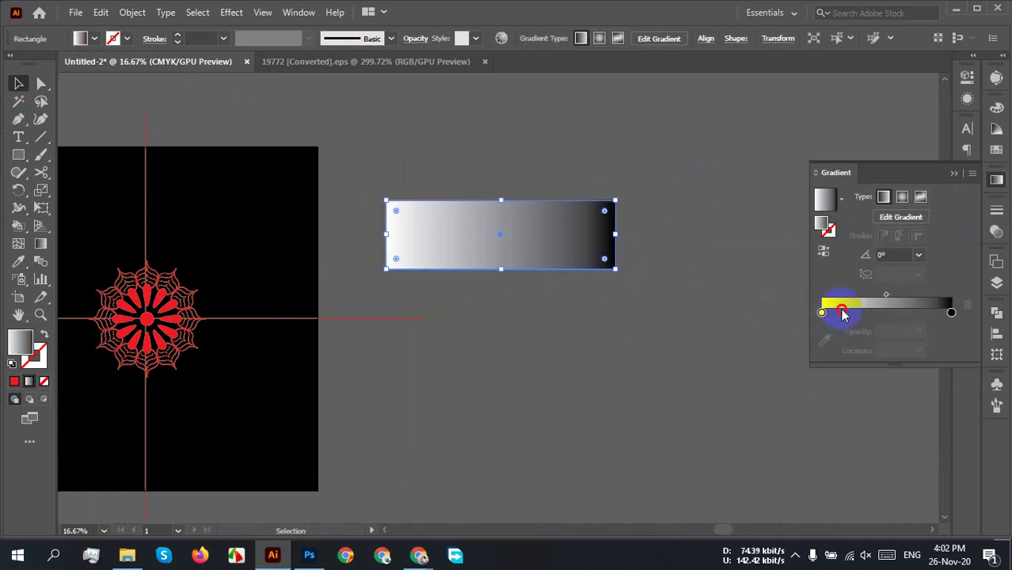
left_click(840, 313)
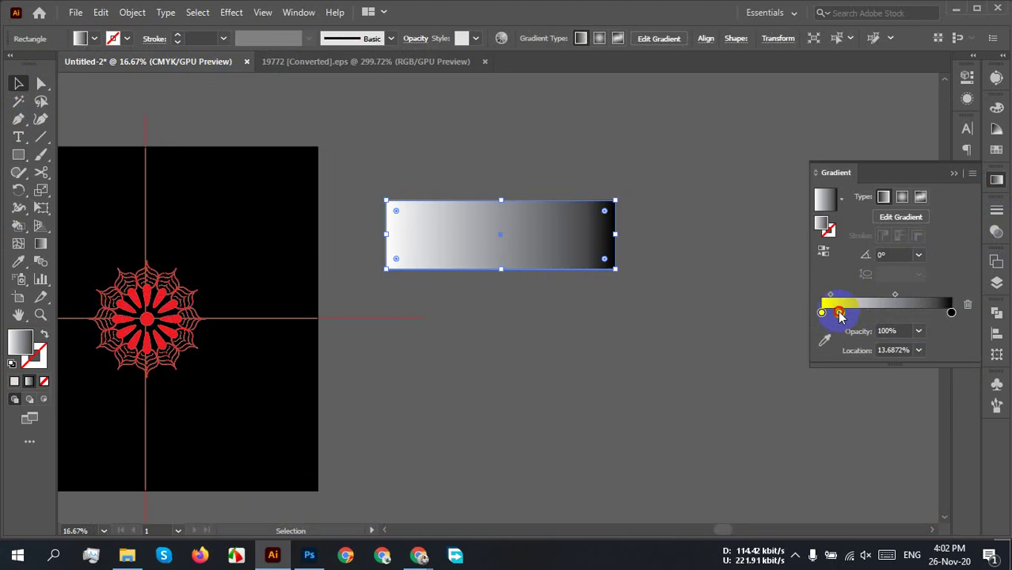
double_click(840, 313)
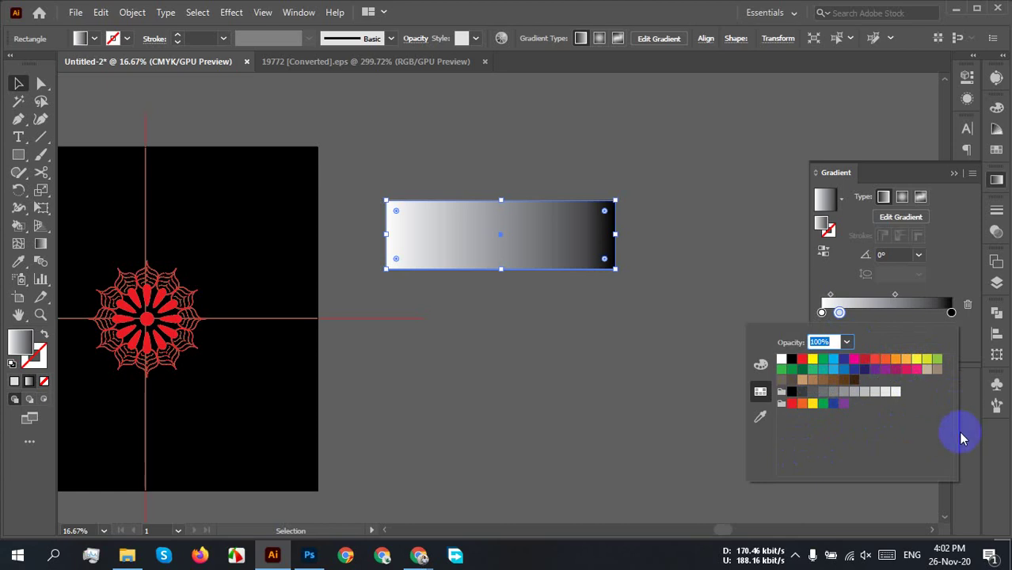
Step: Browse the built-in swatch libraries, including the Nature and Color Properties groups
left_click(996, 155)
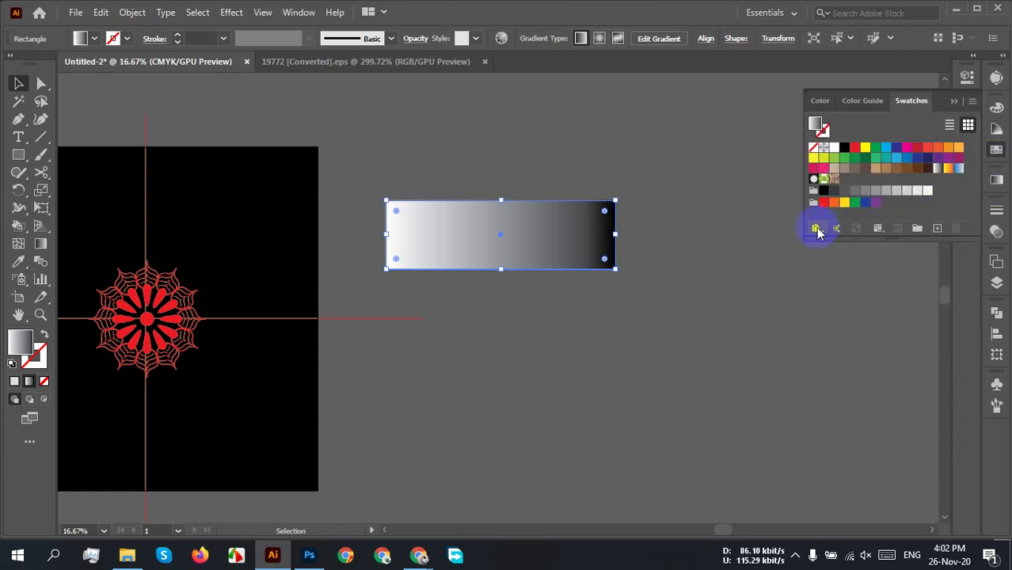
left_click(816, 229)
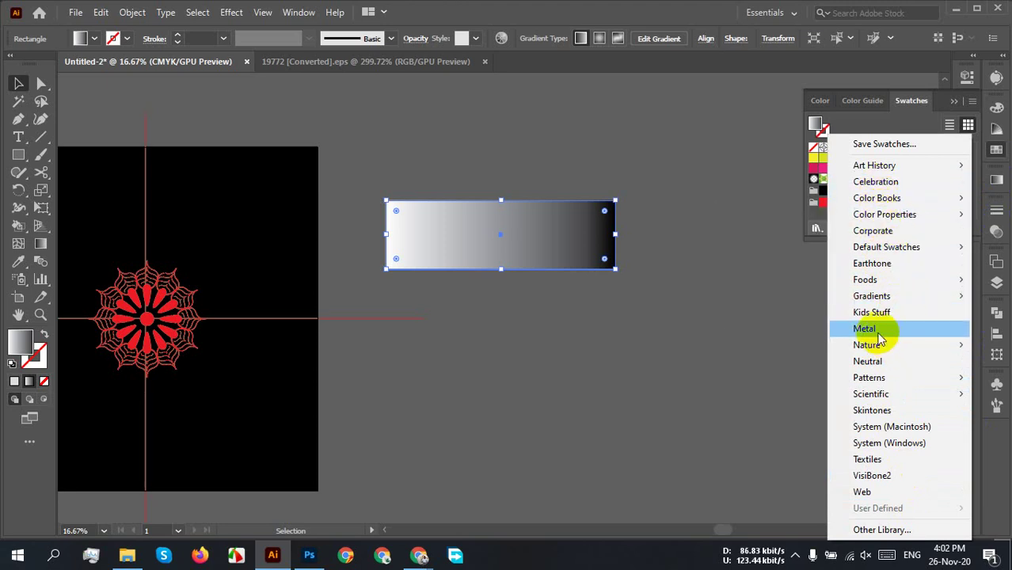
mouse_move(877, 348)
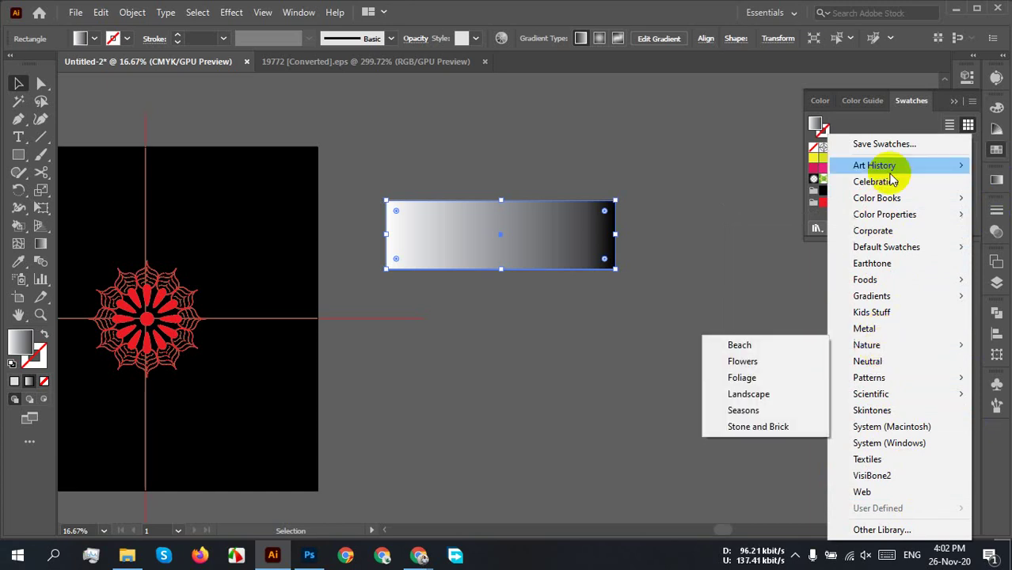
mouse_move(902, 217)
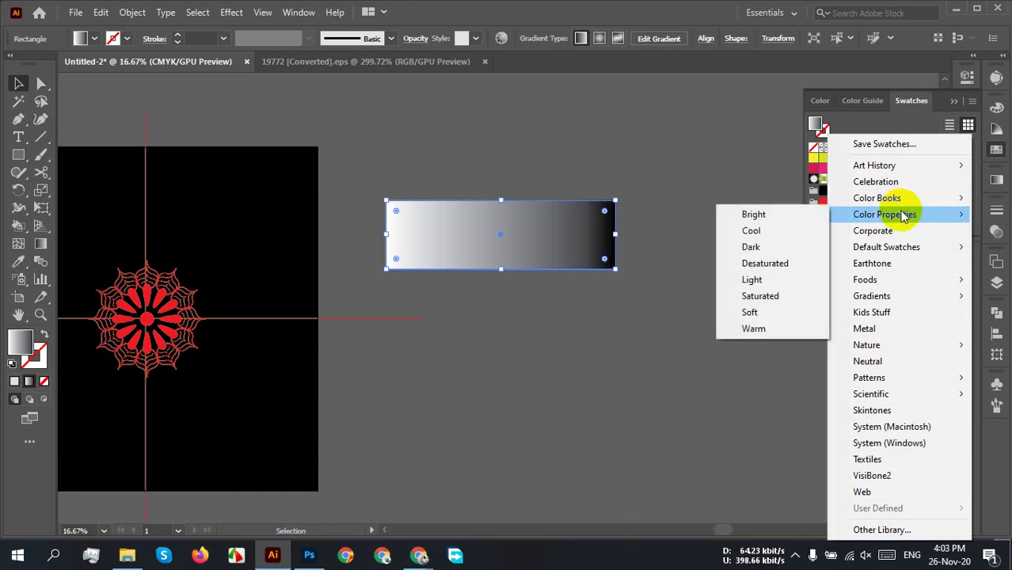
Step: Open the PANTONE+ Metallic Coated color book, enlarge its list to browse the colors and place it clear of the rectangle
mouse_move(900, 199)
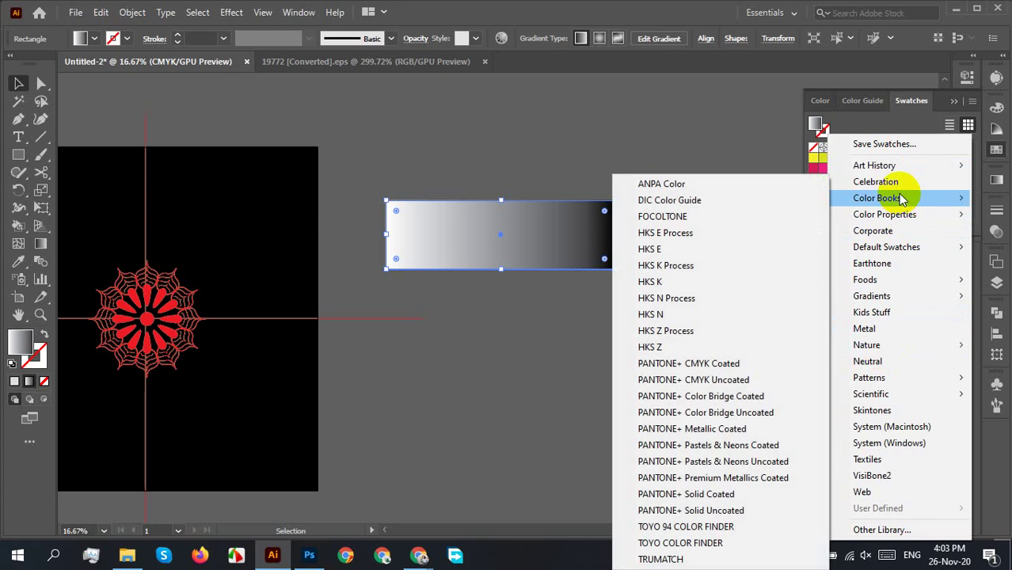
left_click(778, 431)
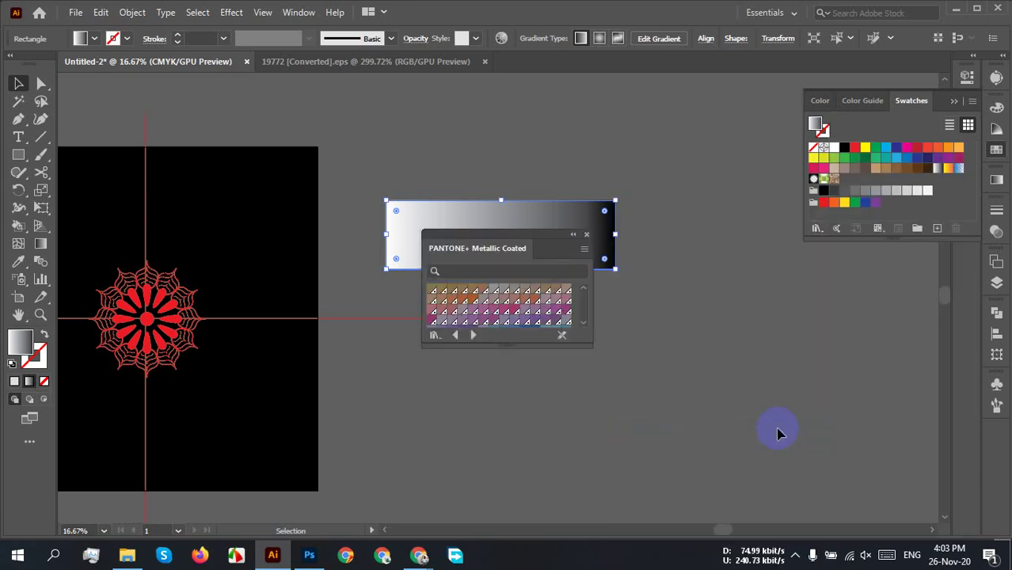
left_click_drag(534, 349, 544, 516)
scroll(530, 414, "down", 2)
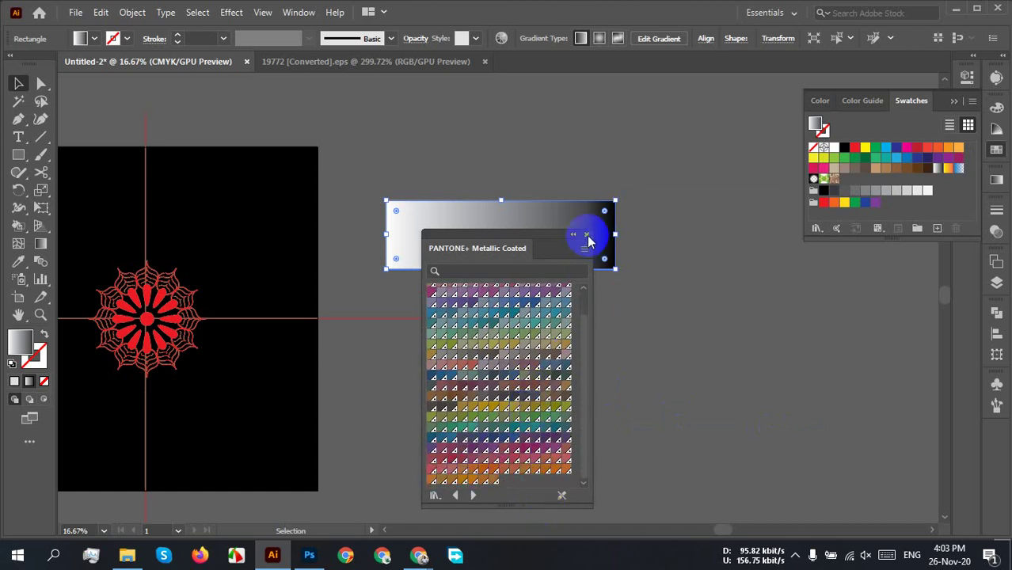
left_click_drag(545, 242, 842, 184)
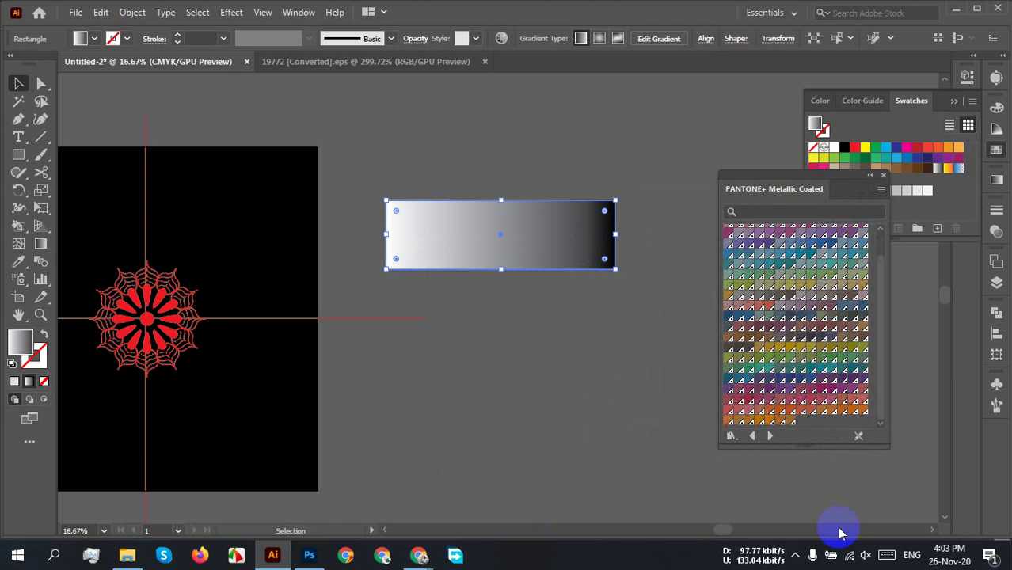
Step: Load the Metal swatch library and add its Gold 2 color group to the document's swatches
left_click(730, 437)
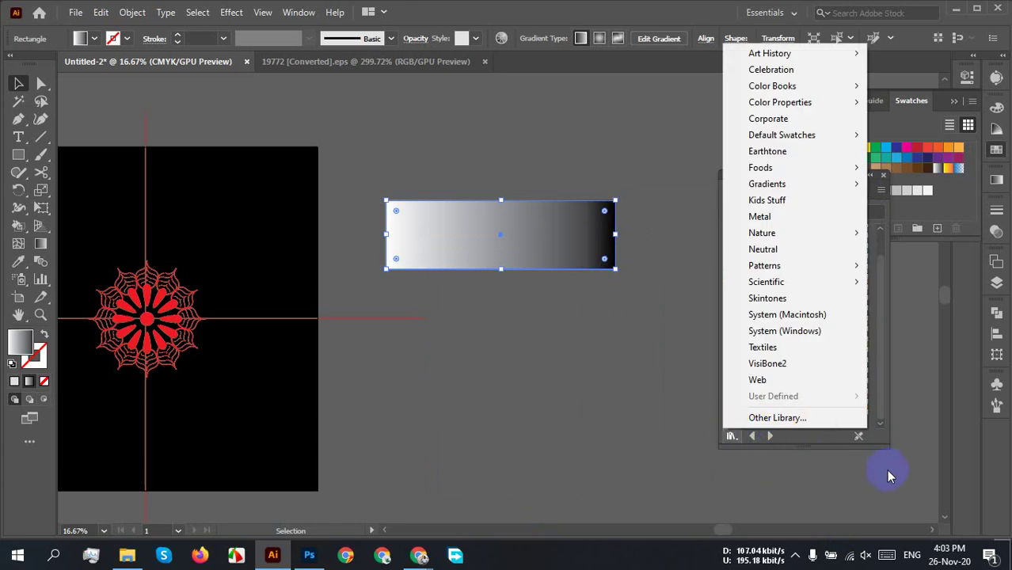
left_click(791, 220)
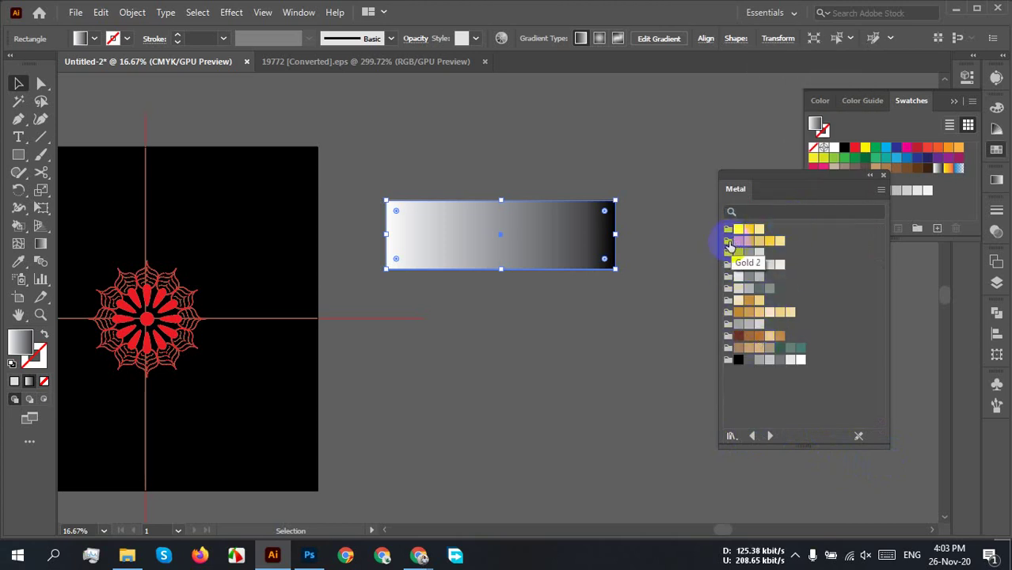
left_click(729, 246)
left_click_drag(729, 246, 922, 203)
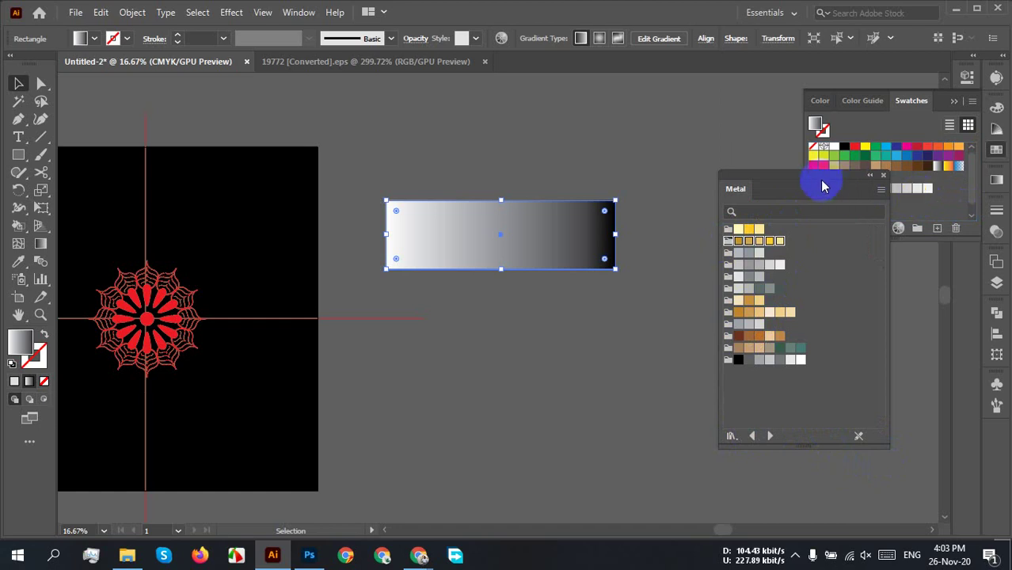
left_click_drag(820, 185, 732, 198)
scroll(902, 212, "down", 1)
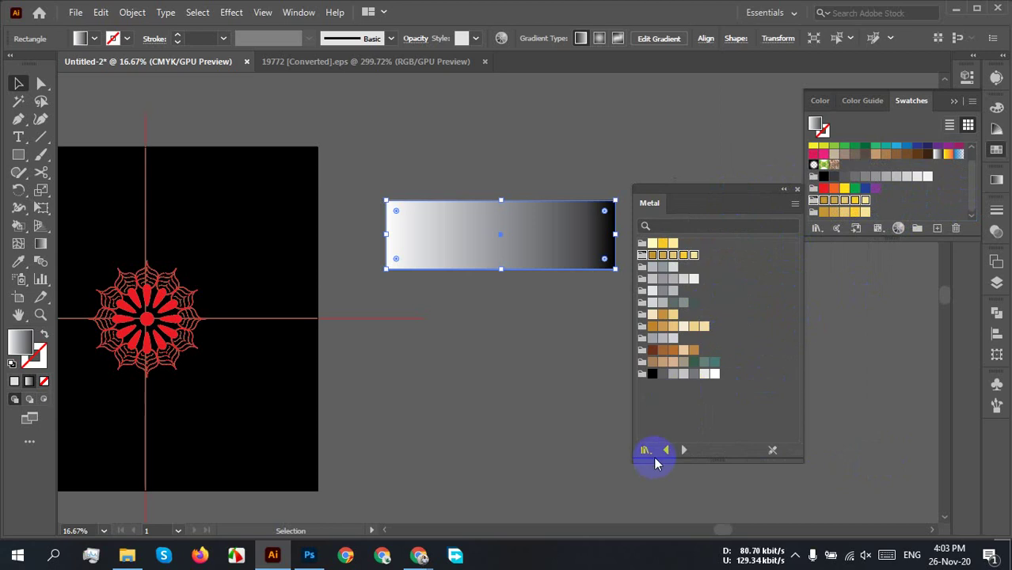
Step: Load the Web swatch library in place of Metal to view its colors
left_click(645, 450)
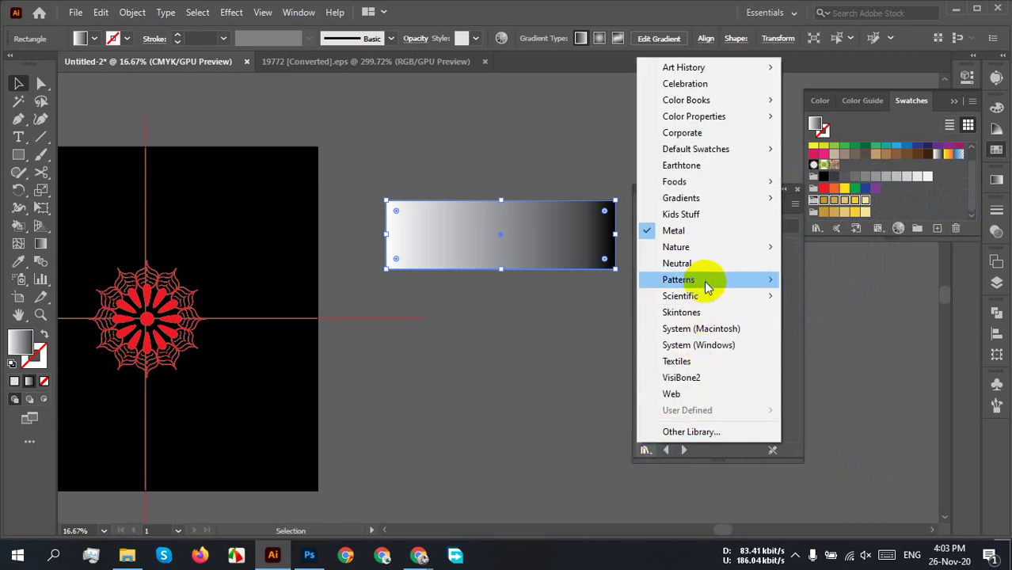
mouse_move(707, 287)
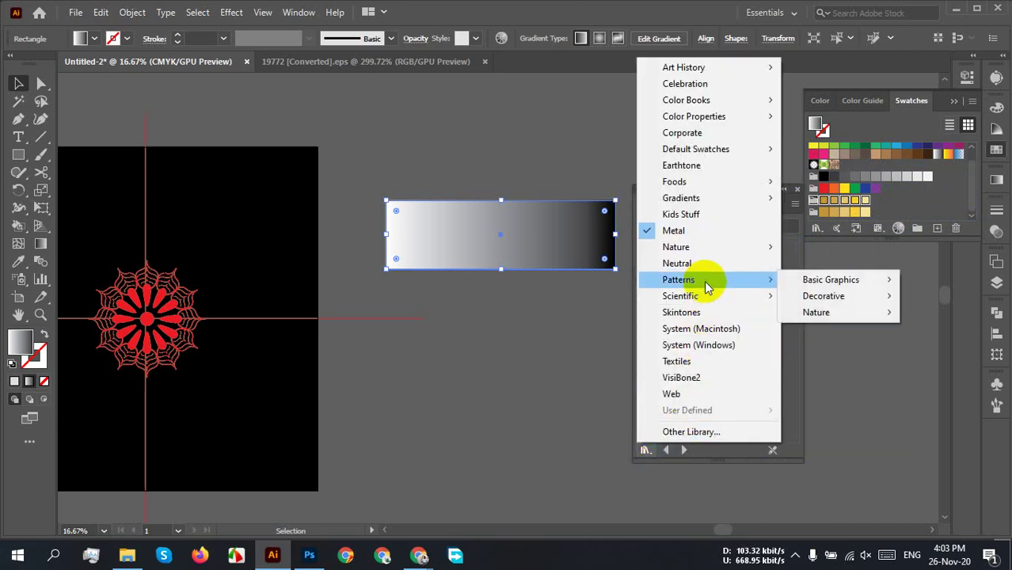
left_click(715, 401)
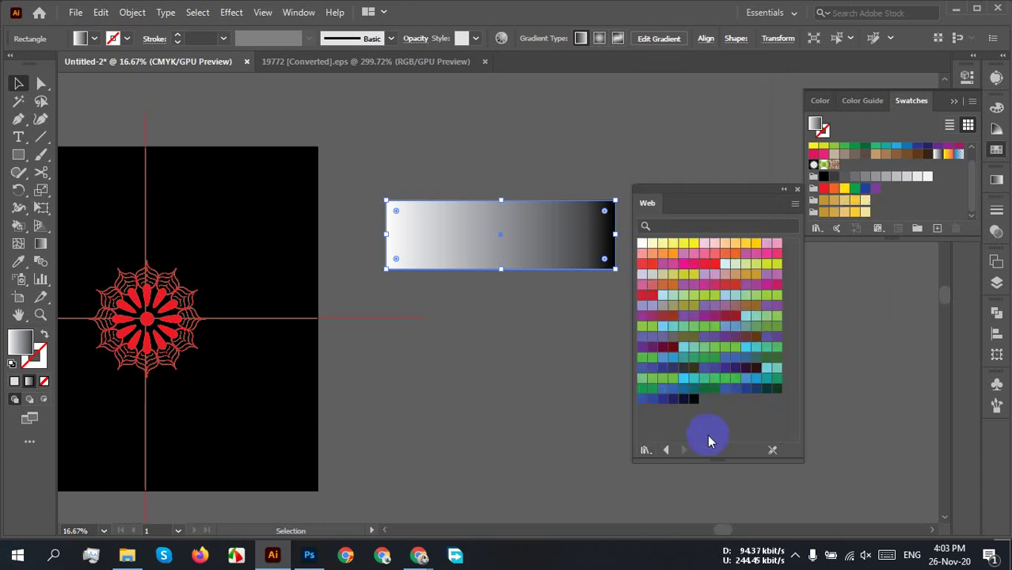
Step: Load the Metals gradient library from the Gradients collection
left_click(645, 449)
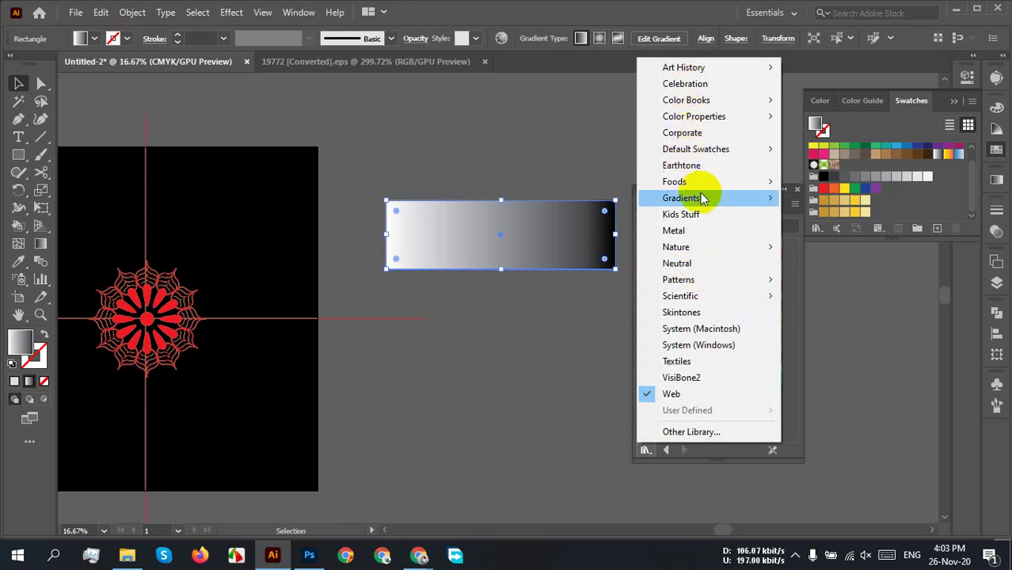
mouse_move(702, 199)
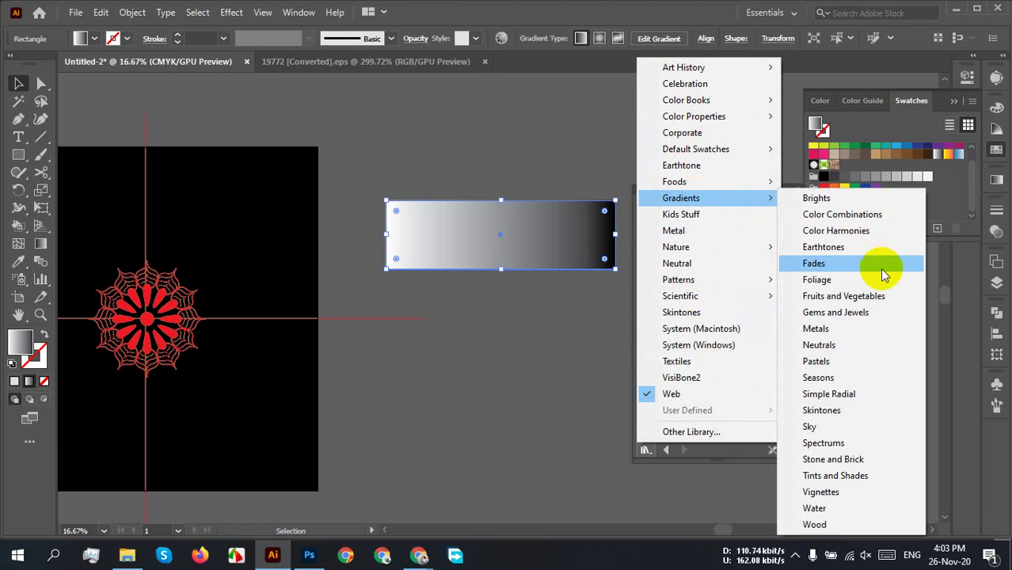
left_click(842, 336)
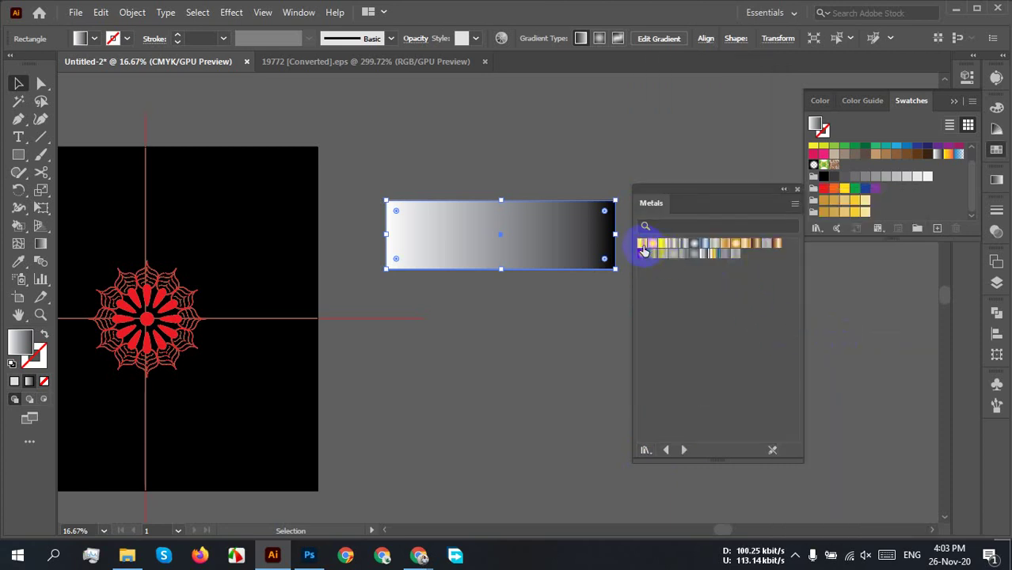
Step: Try several Metals gradients on the selected rectangle and finish with the first linear gold gradient as its fill
left_click(642, 243)
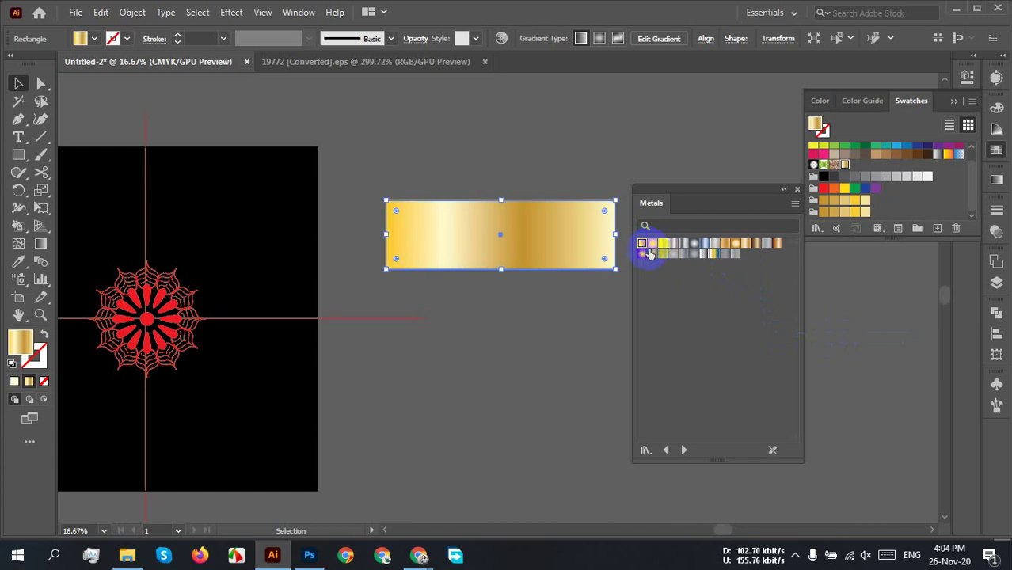
left_click(736, 244)
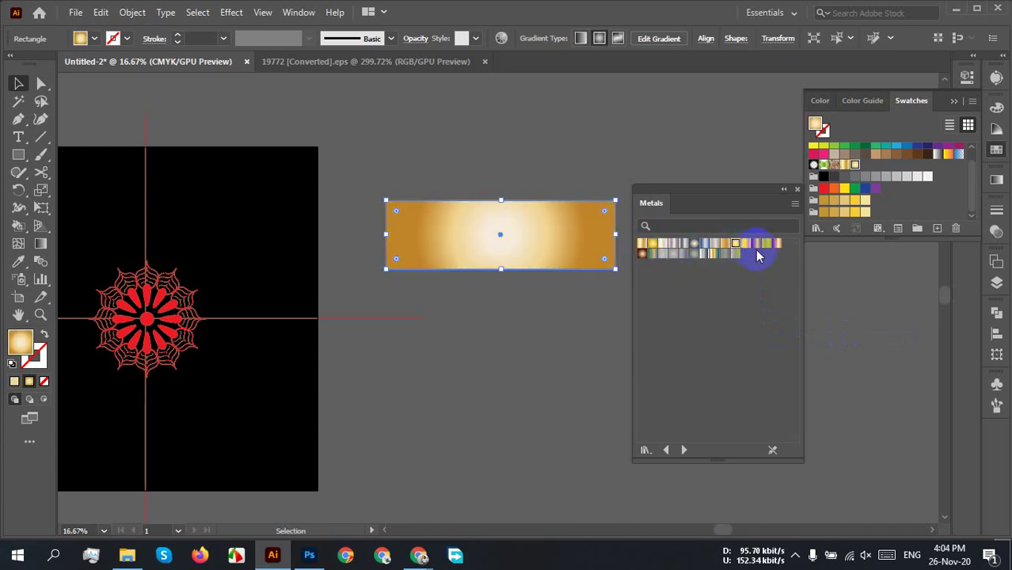
left_click(756, 245)
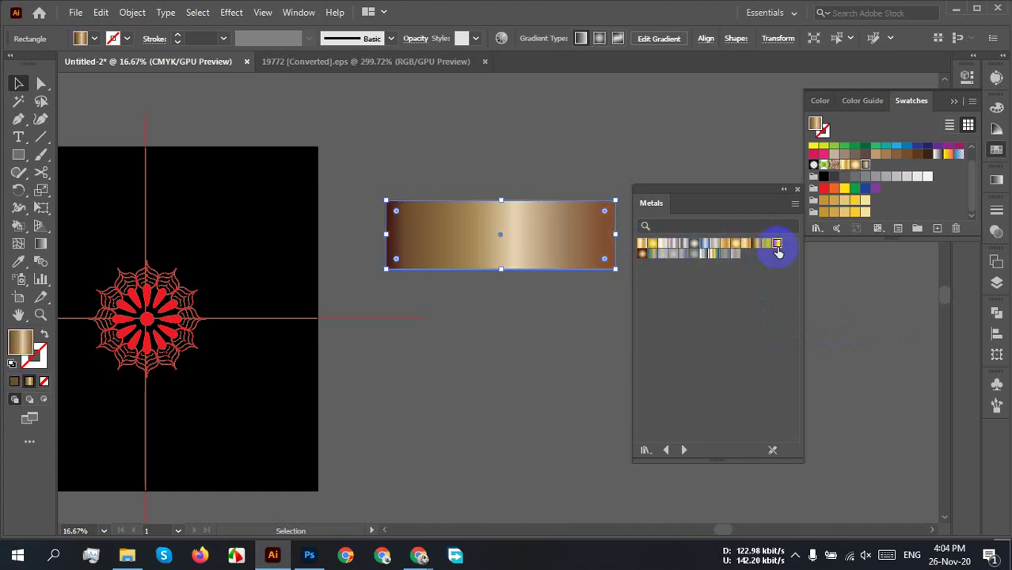
left_click(776, 247)
left_click(657, 251)
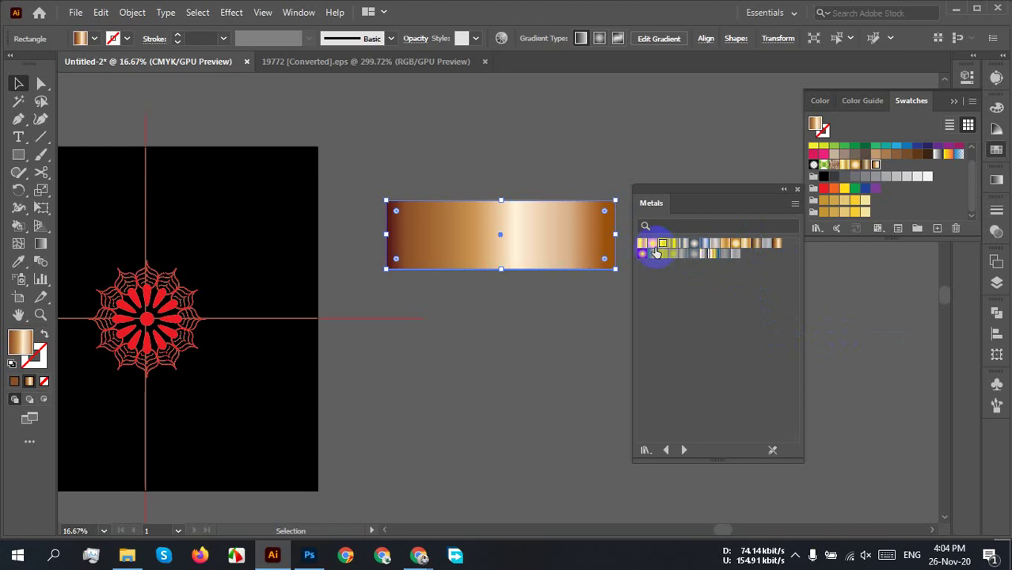
left_click(641, 244)
left_click_drag(707, 206, 722, 275)
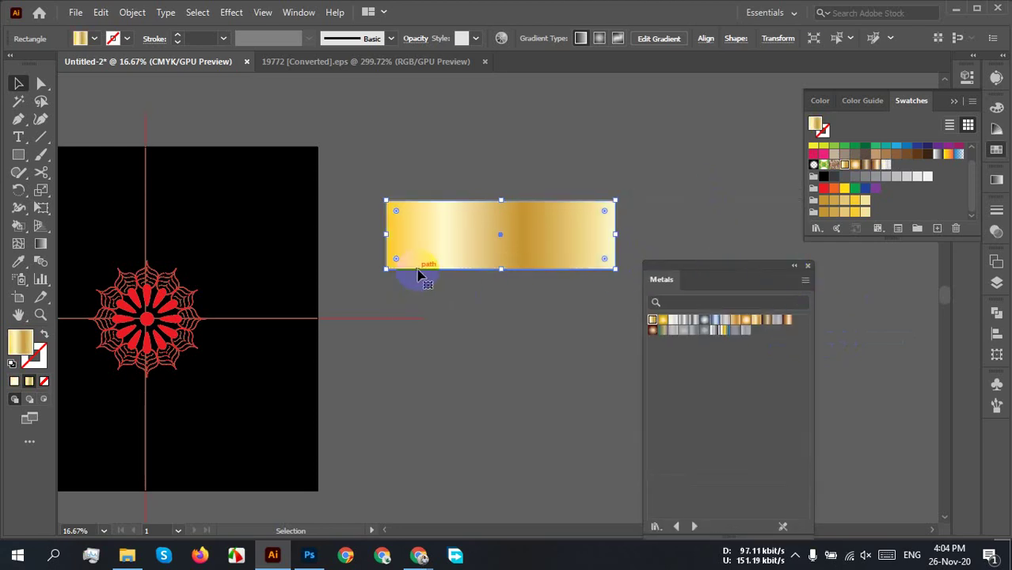
Step: Add a stop at about 39% of the rectangle's gold gradient and color it with the second swatch of the lower gold group
left_click(996, 179)
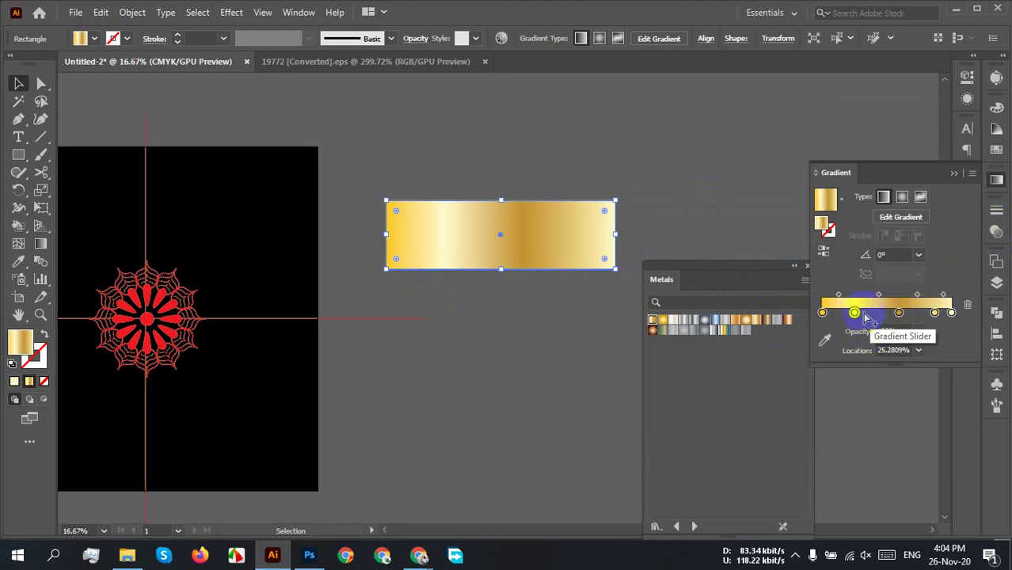
left_click(873, 313)
double_click(873, 314)
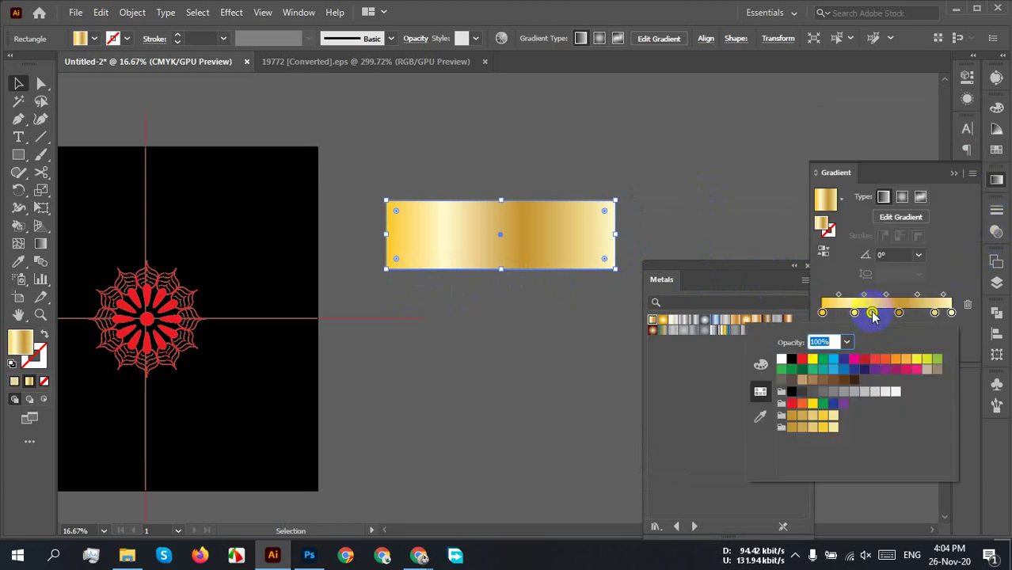
left_click(824, 420)
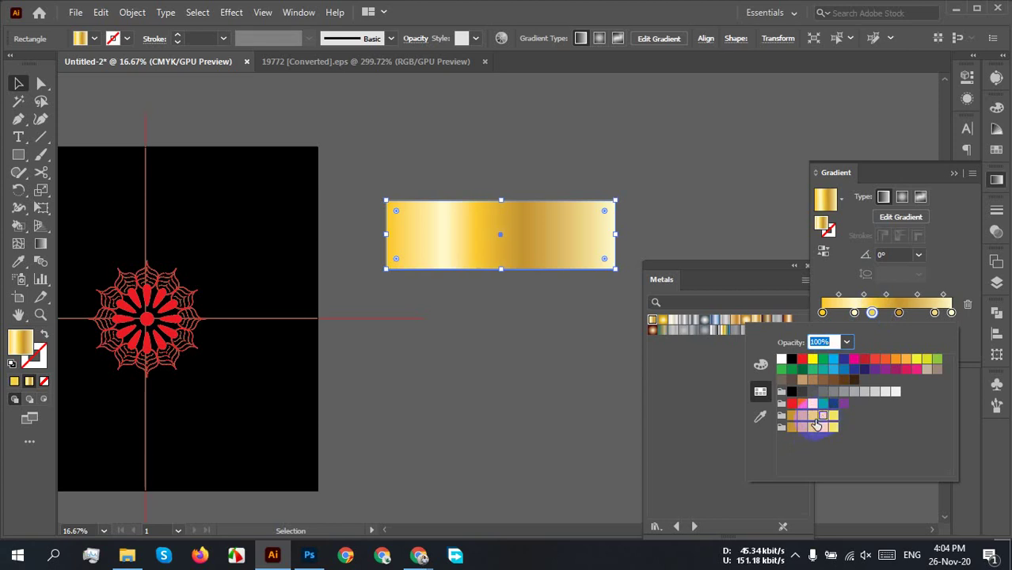
left_click(803, 424)
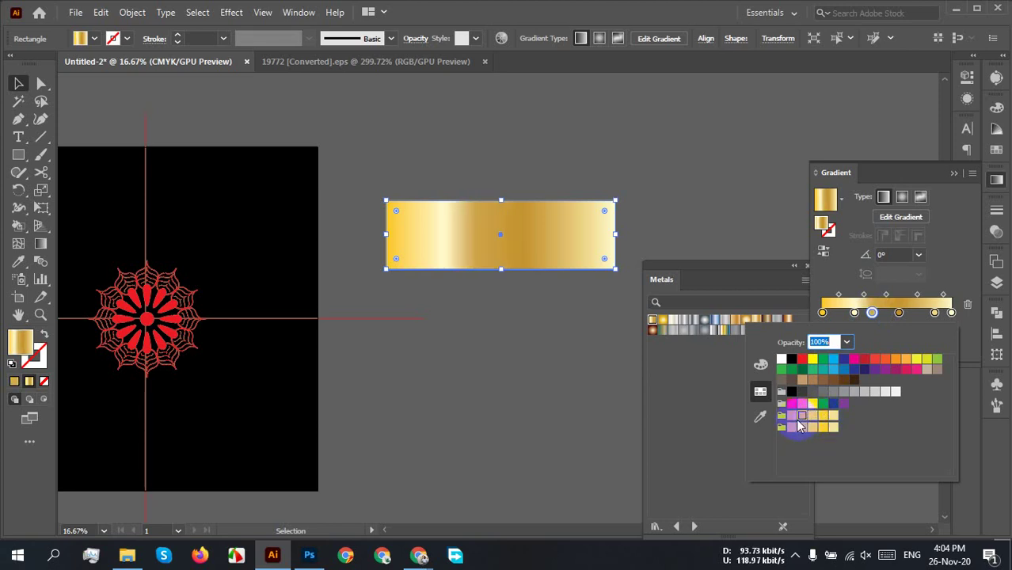
left_click(801, 426)
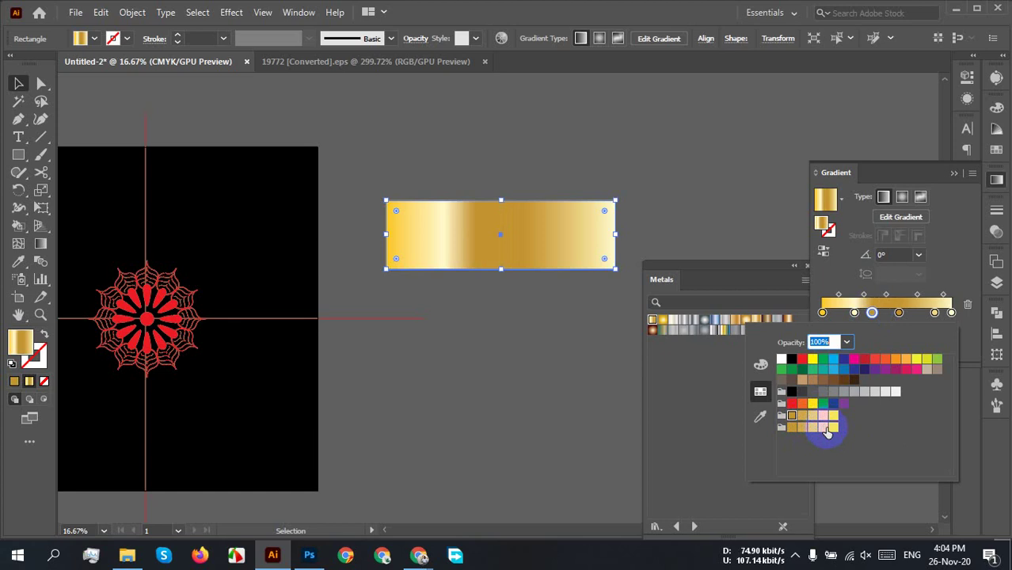
left_click(826, 430)
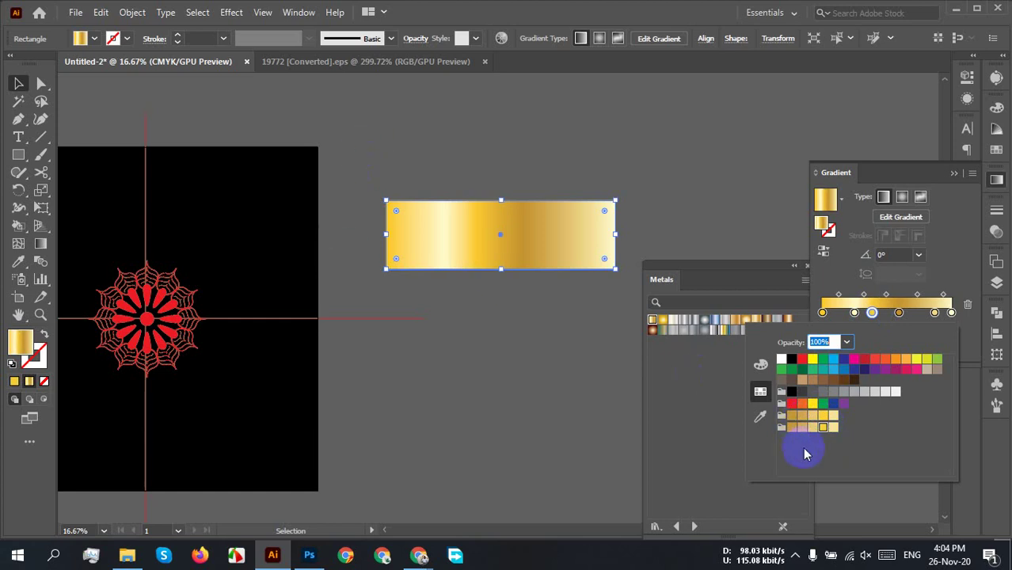
left_click(803, 430)
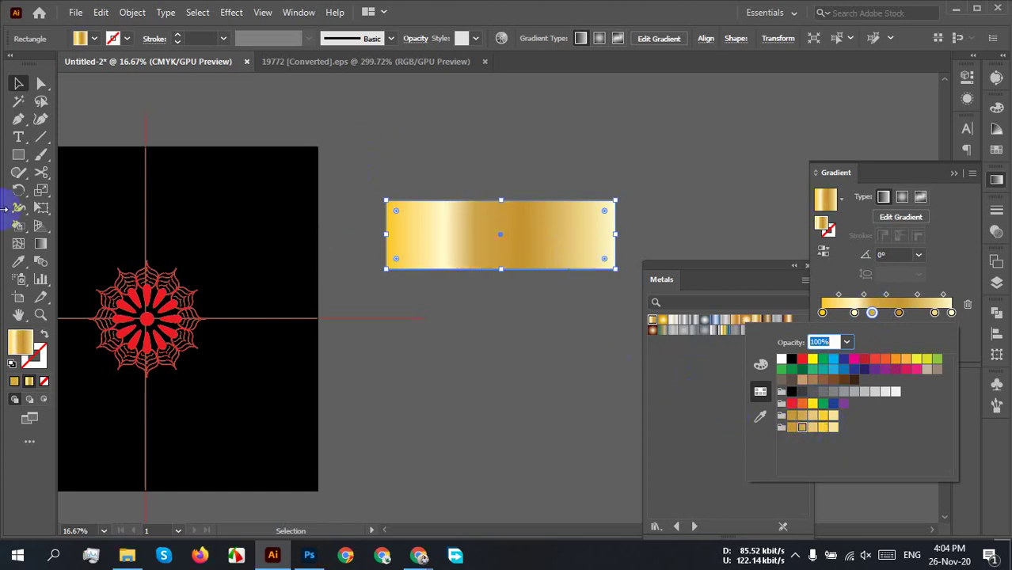
left_click(17, 84)
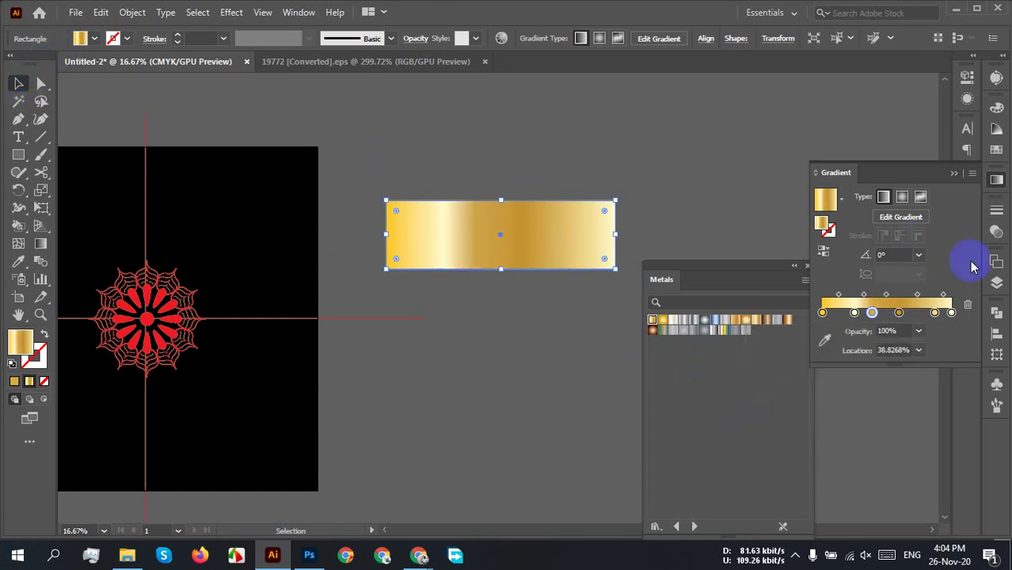
Step: Add another stop at about 73% of the gradient, color it with the lower gold group's second swatch, and deselect the rectangle
left_click(918, 313)
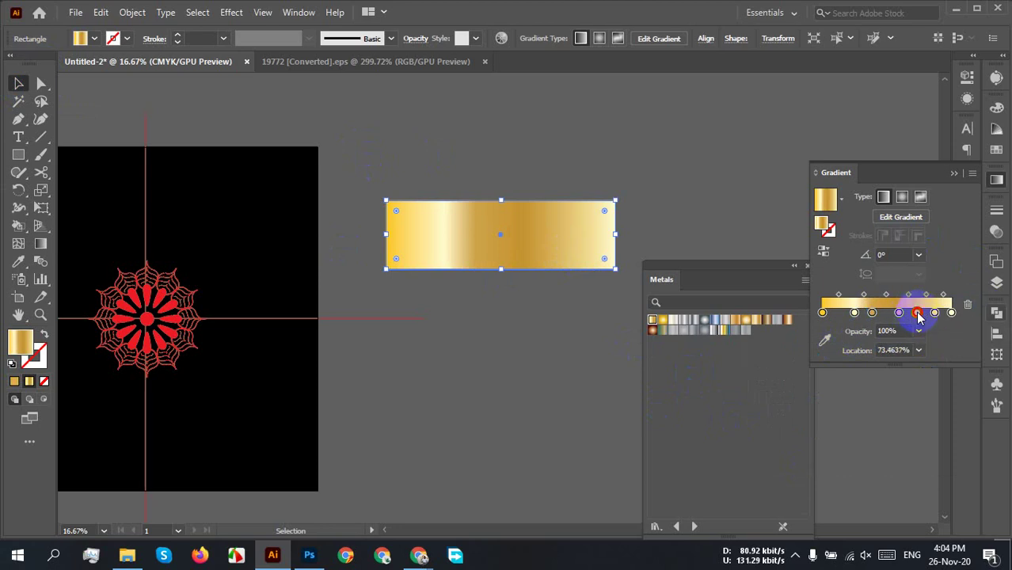
double_click(918, 314)
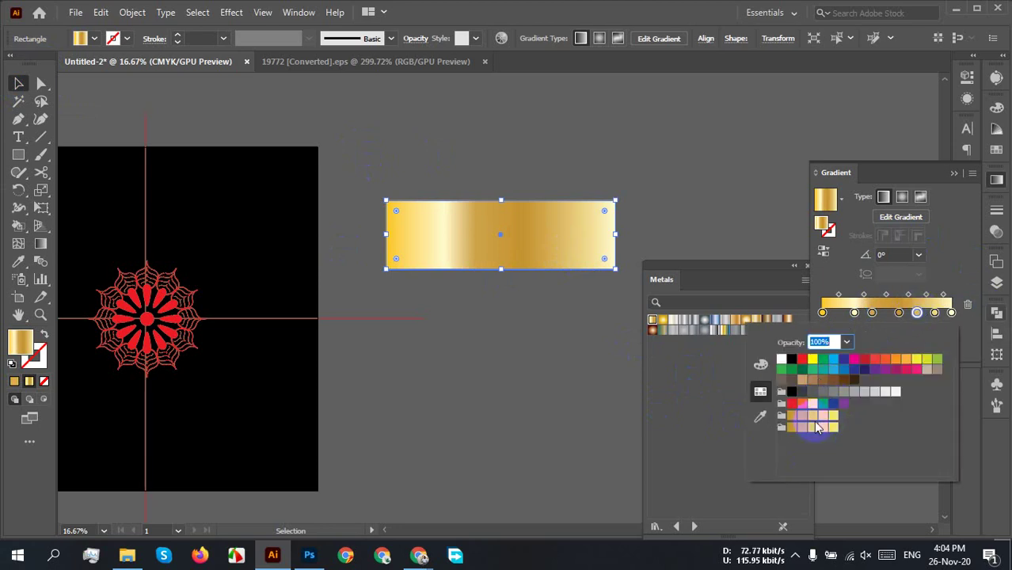
left_click(812, 417)
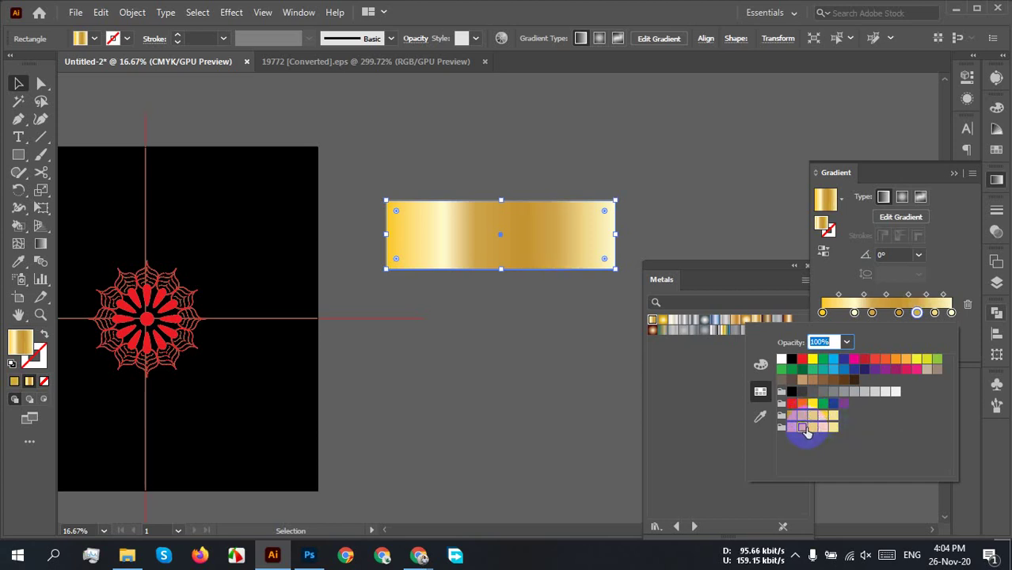
left_click(749, 205)
left_click(750, 205)
left_click(775, 260)
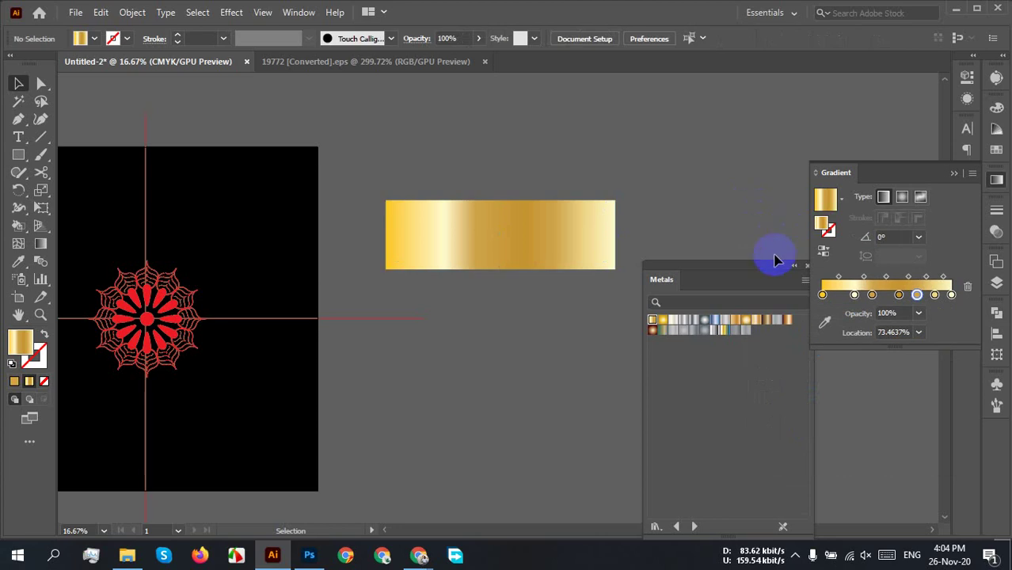
Step: Close the gradient settings and the Metals library, and move the gold rectangle farther right from the artboard
left_click(953, 173)
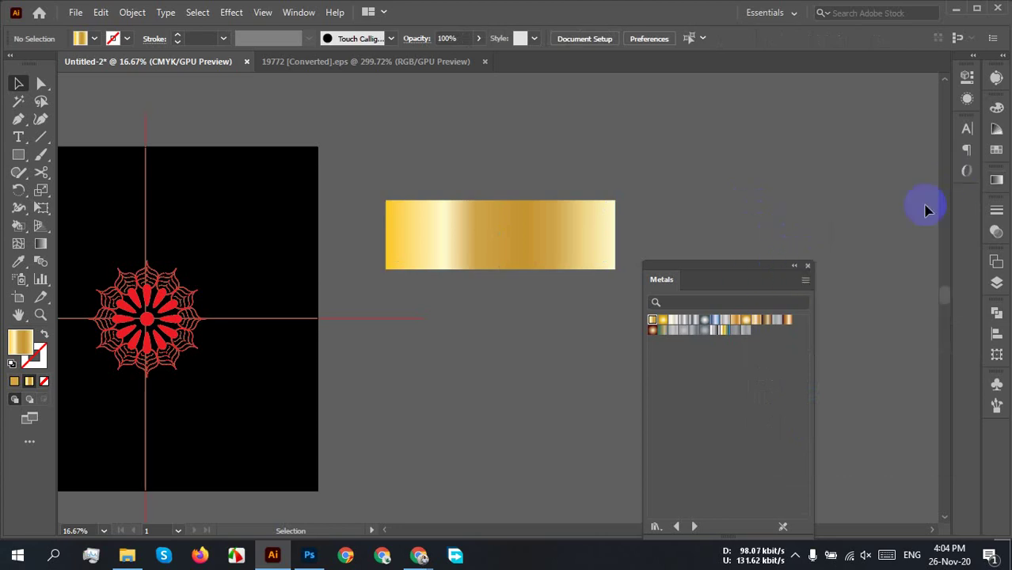
left_click(807, 267)
left_click_drag(558, 230, 703, 235)
left_click(580, 324)
left_click(702, 255)
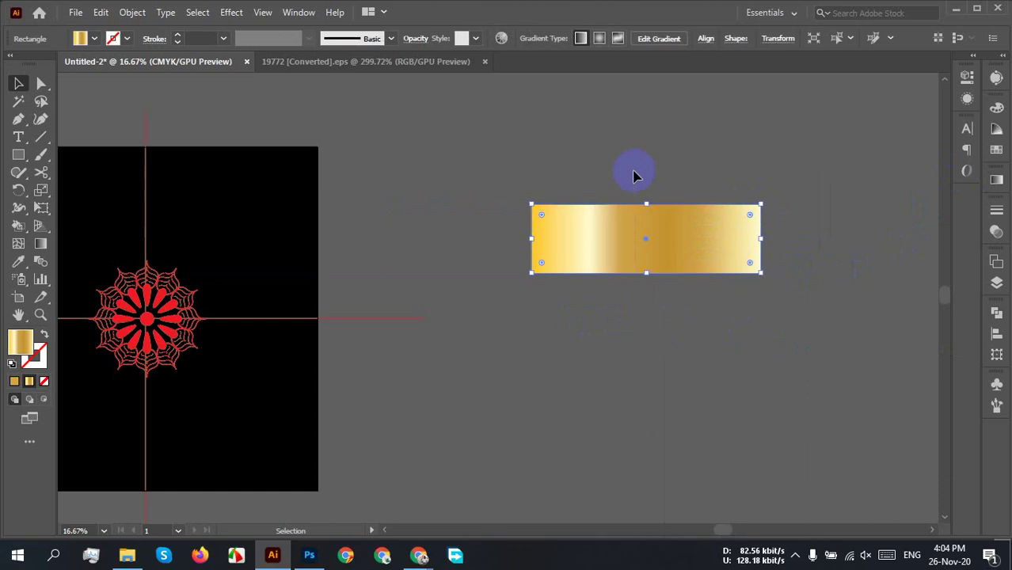
Step: Switch to the 19772 [Converted].eps document and select its group of gold gradient samples
left_click(439, 62)
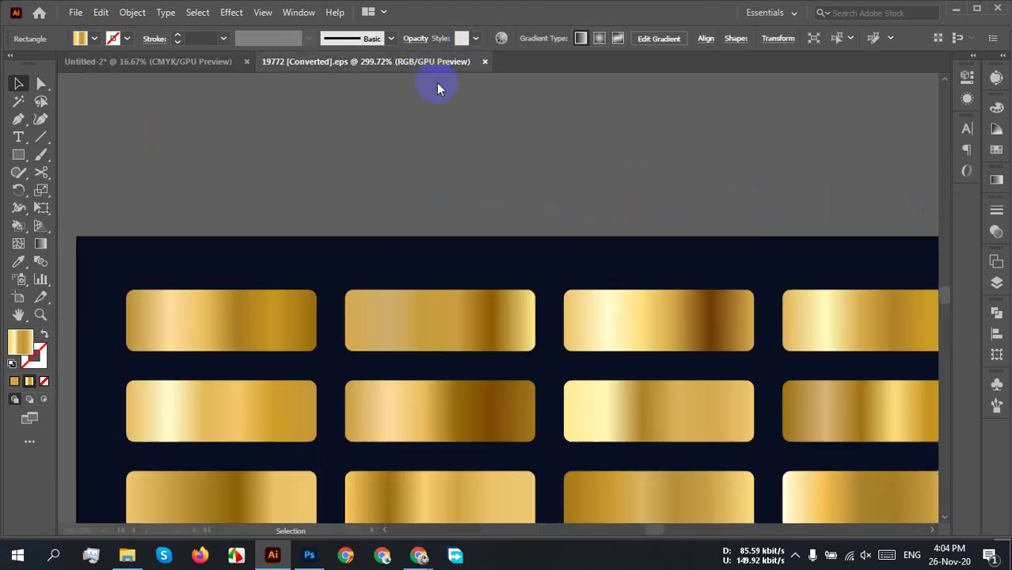
left_click(444, 321)
scroll(445, 323, "down", 2)
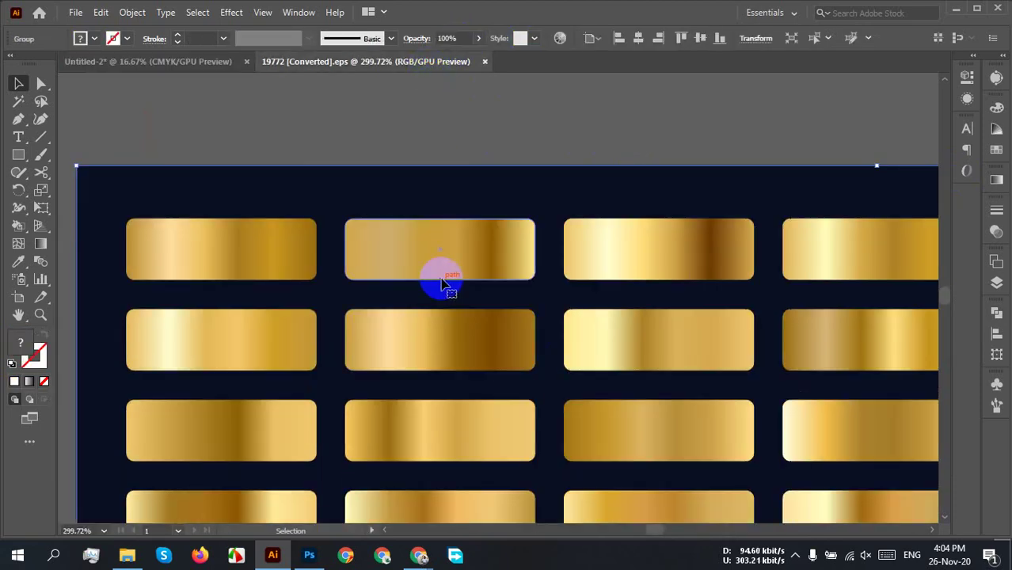
Step: Copy the group of gold gradient samples into the Untitled-2 document beside the artboard, and move the gold rectangle up above it
right_click(443, 273)
left_click(373, 207)
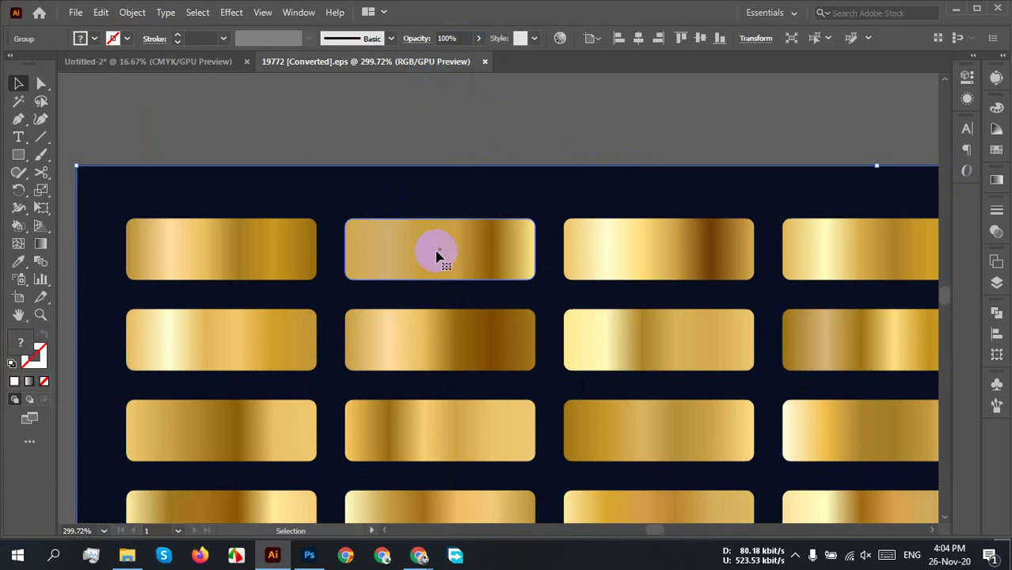
left_click_drag(436, 252, 432, 290)
left_click_drag(498, 324, 686, 421)
left_click_drag(680, 229, 689, 149)
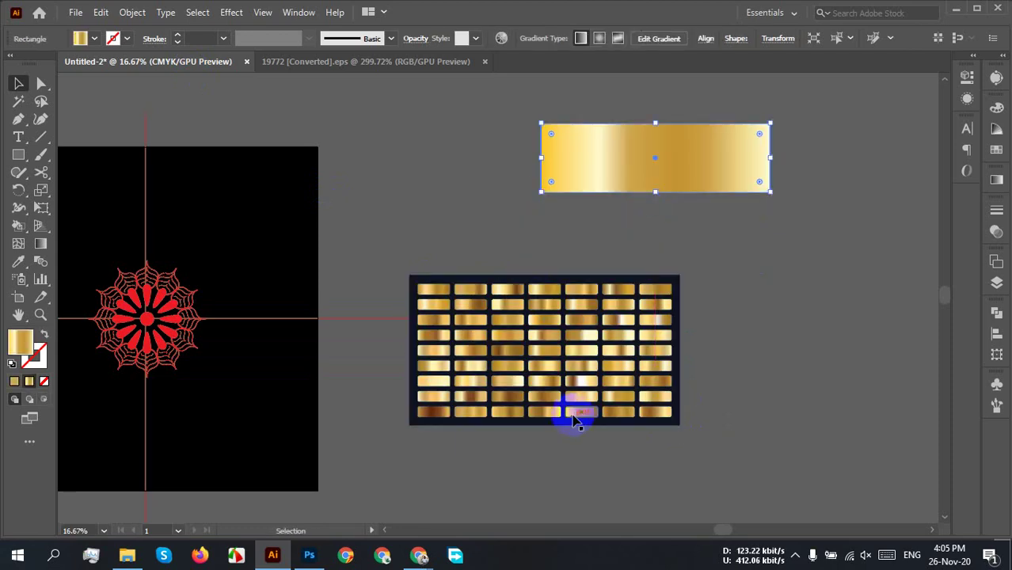
Step: Fill the red mandala with the first gold gradient of the sample sheet using the Eyedropper, and deselect it
scroll(575, 422, "down", 2)
scroll(575, 422, "left", 3)
left_click(289, 312)
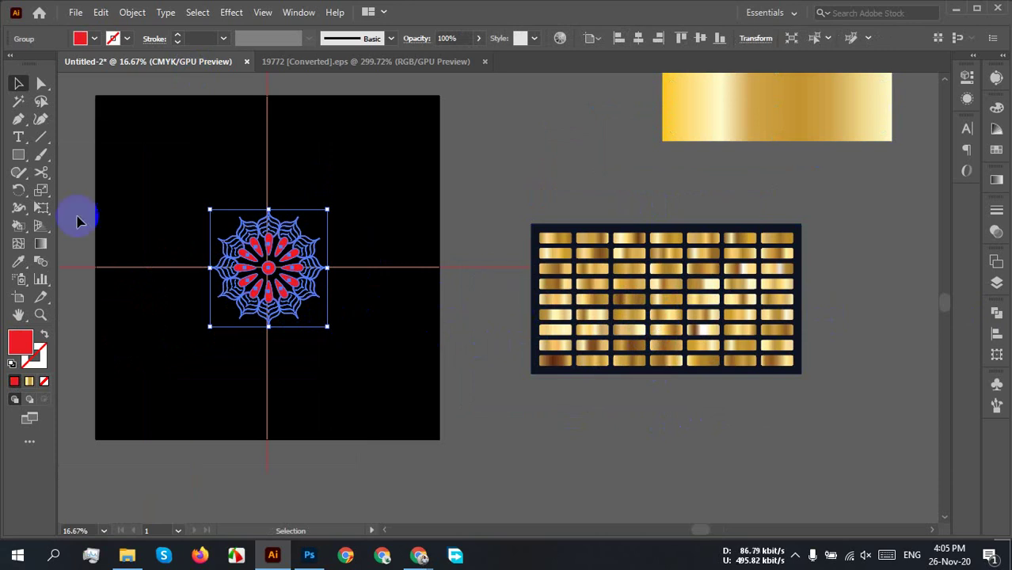
left_click(19, 264)
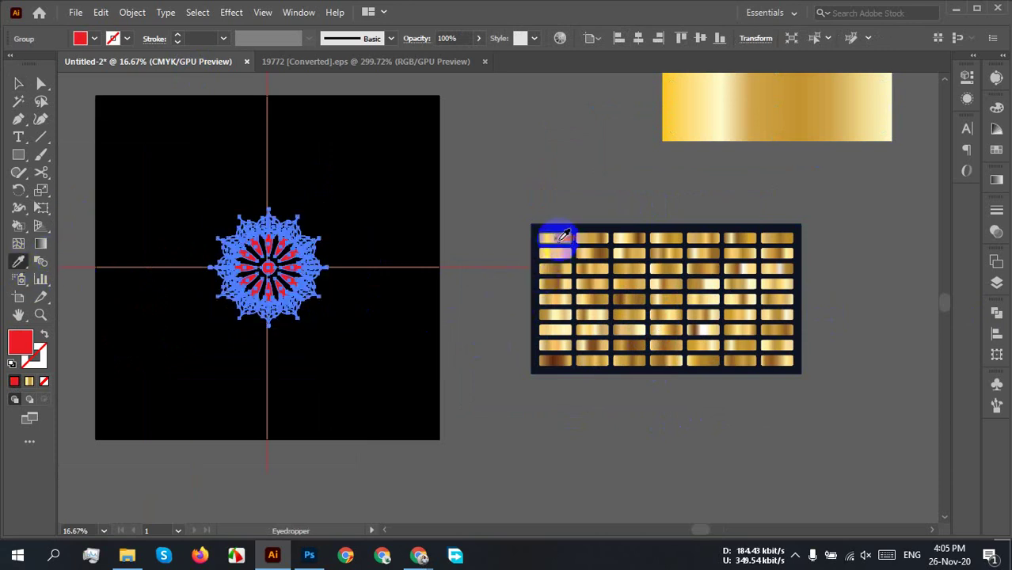
left_click(558, 237)
left_click(19, 84)
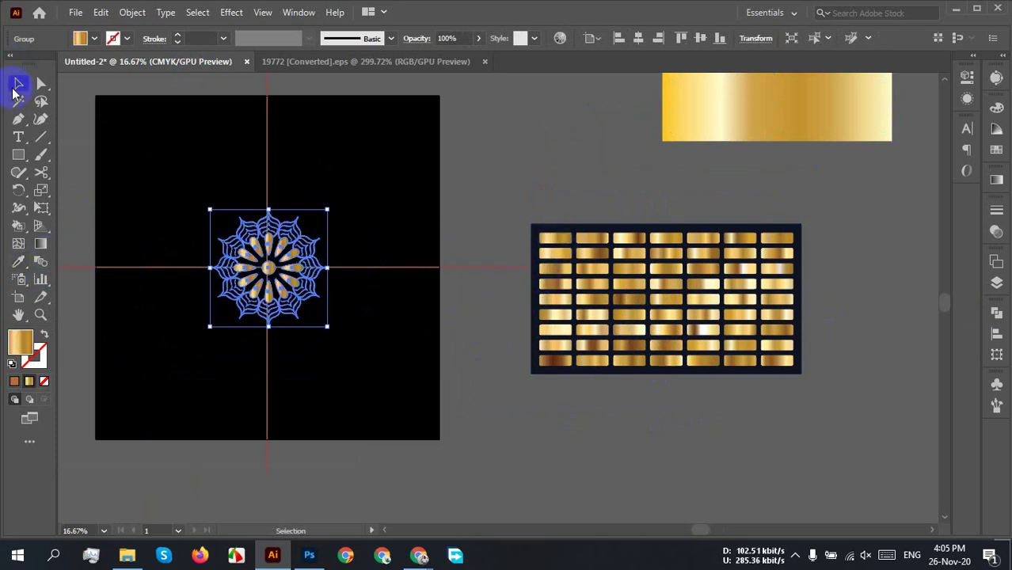
left_click(385, 341)
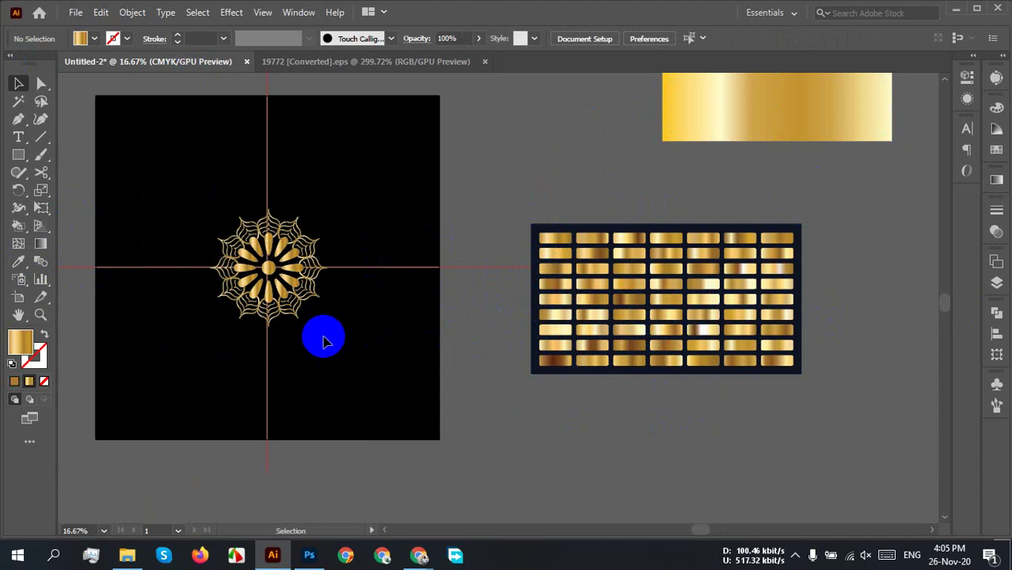
scroll(273, 293, "up", 3)
scroll(475, 295, "down", 1)
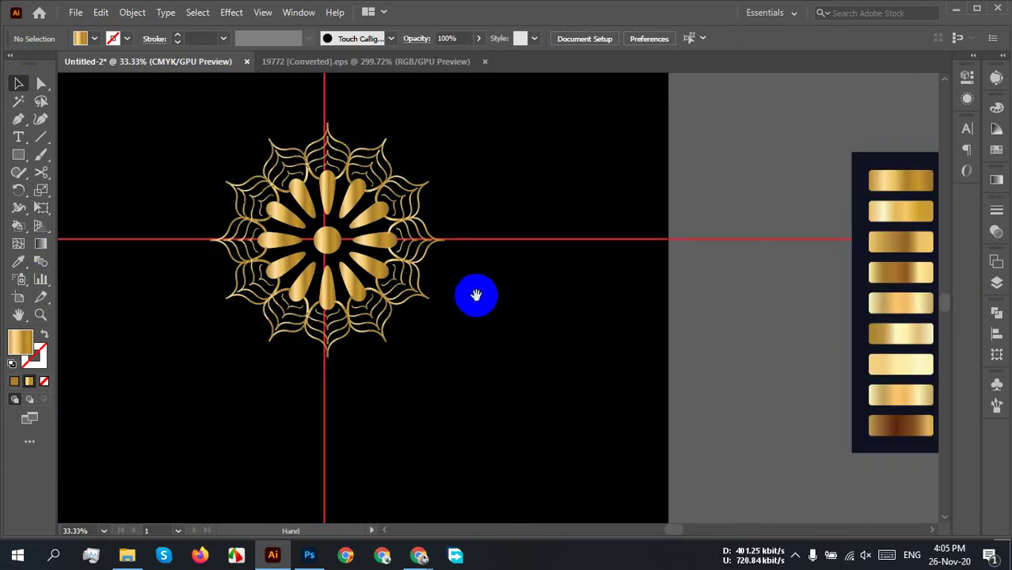
left_click_drag(476, 295, 577, 346)
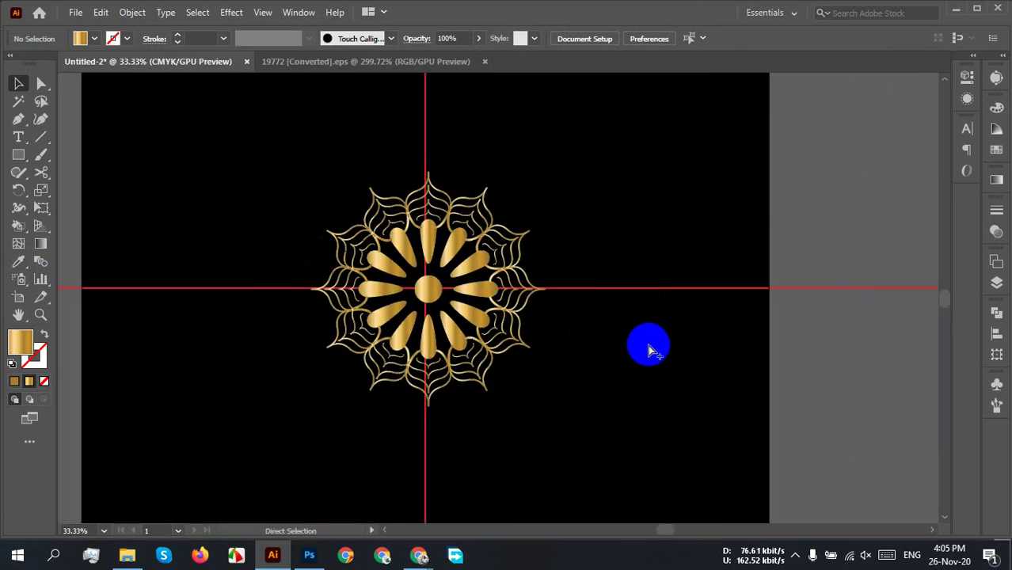
left_click(823, 372)
left_click_drag(862, 360, 819, 228)
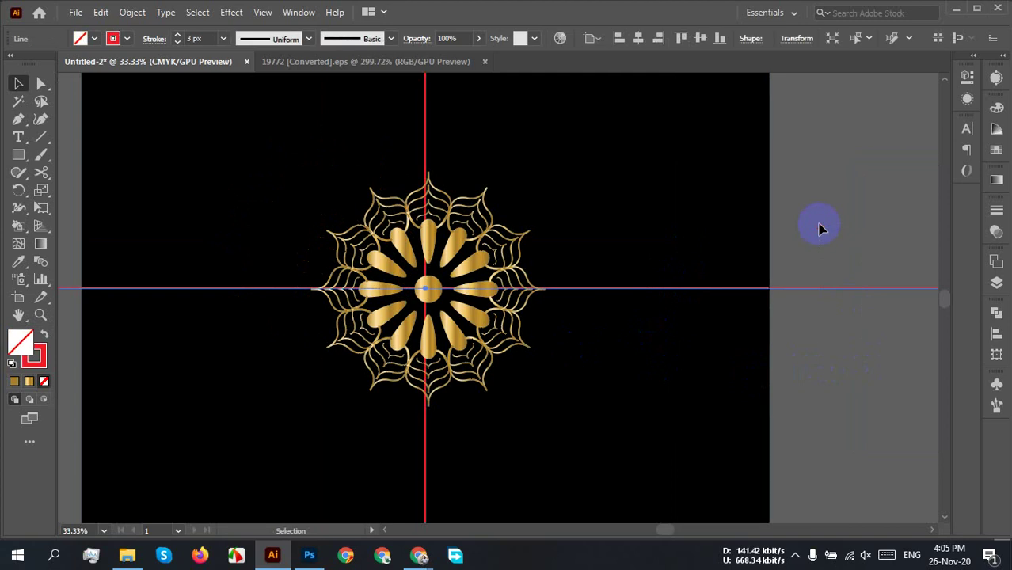
left_click_drag(453, 136, 405, 130)
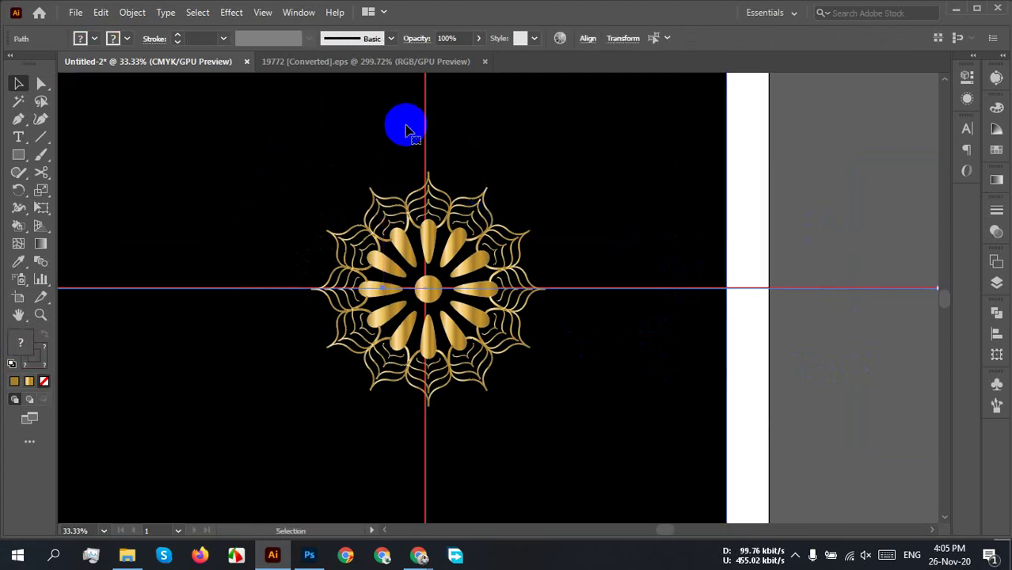
key("ctrl+z")
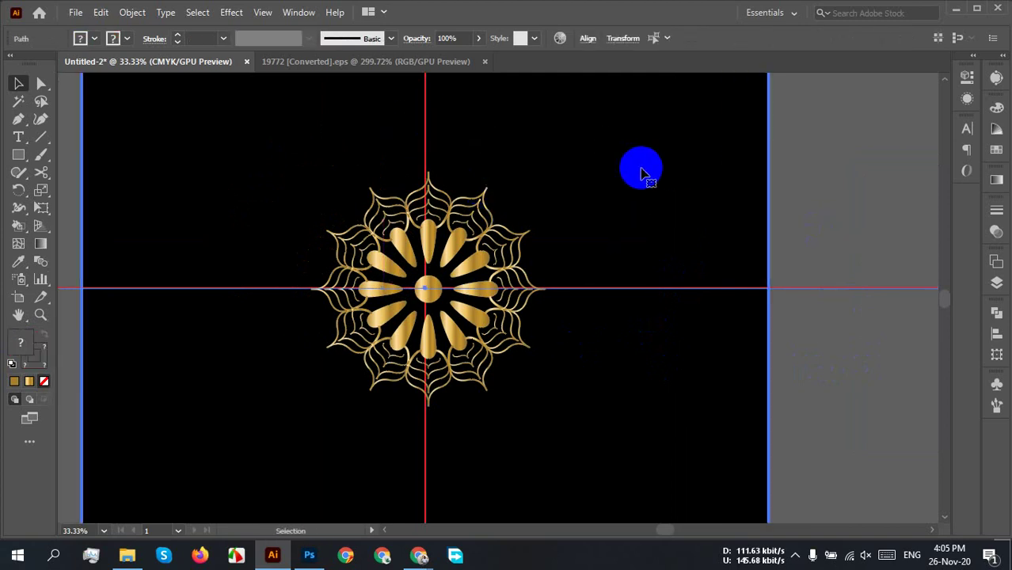
key("ctrl+shift+a")
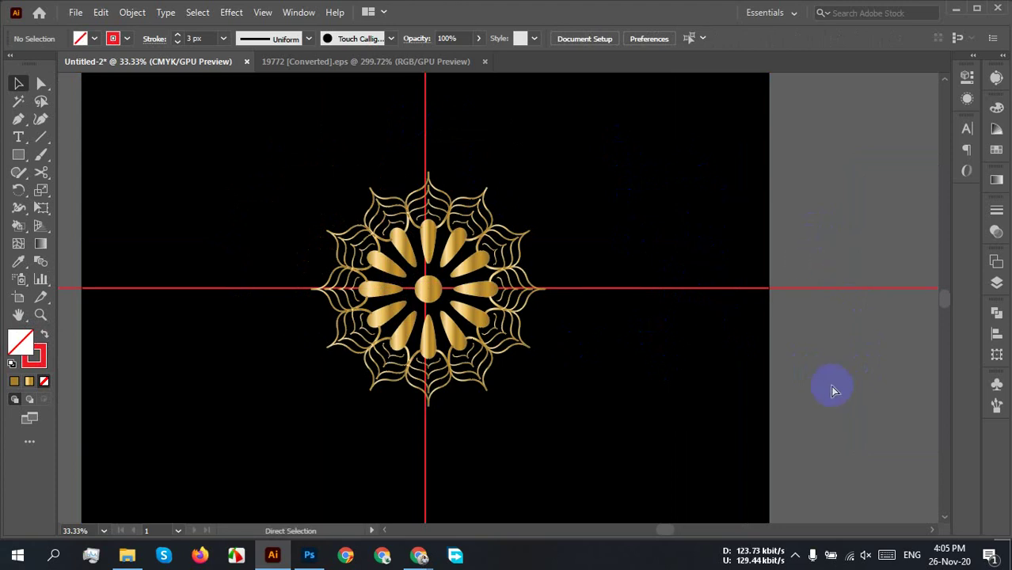
Step: Delete the horizontal and vertical red center lines, locking the black background so that it stays out of the selection
left_click_drag(867, 346, 862, 223)
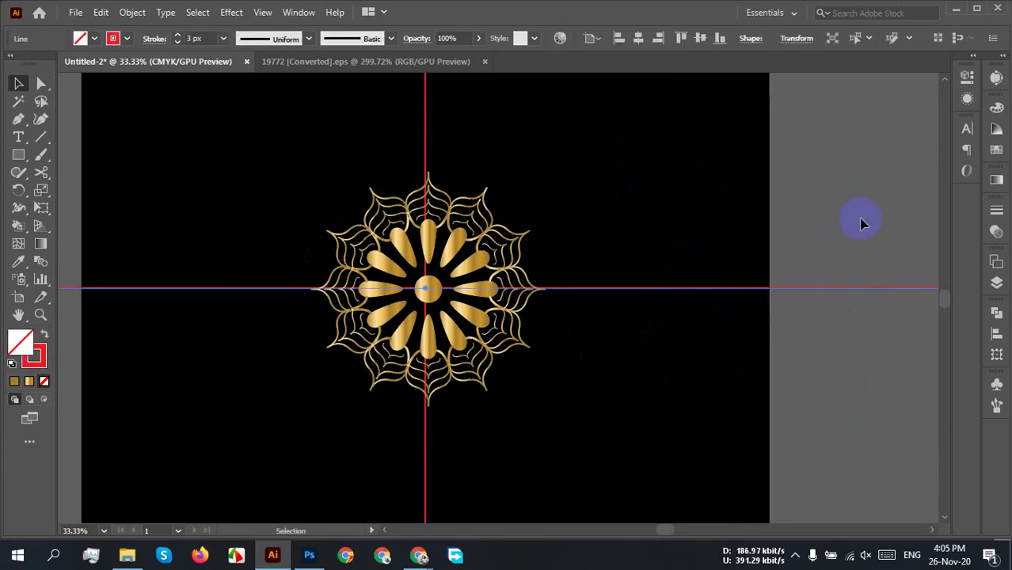
key("Delete")
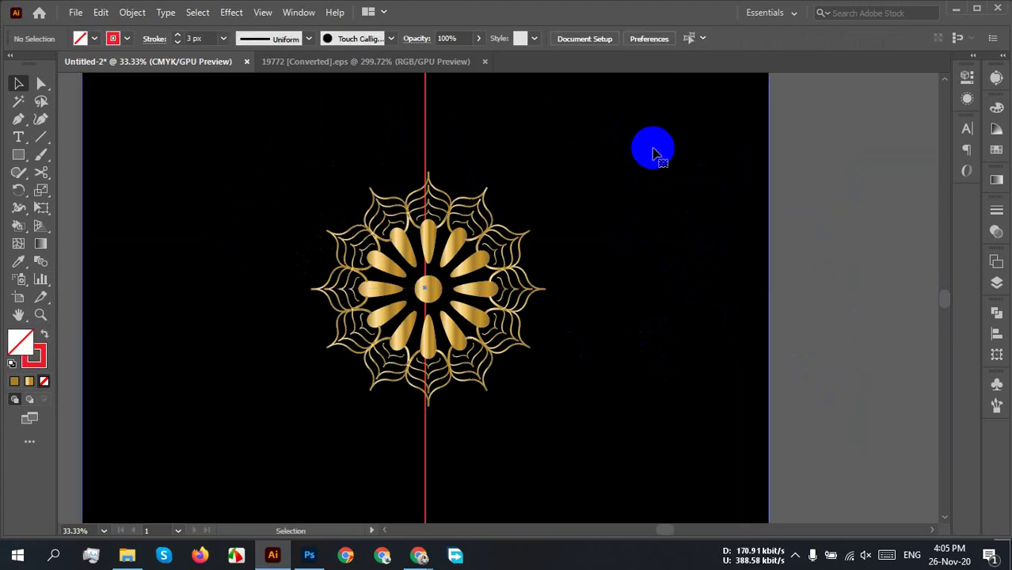
left_click(653, 153)
key("ctrl+2")
left_click_drag(479, 124, 366, 139)
key("Delete")
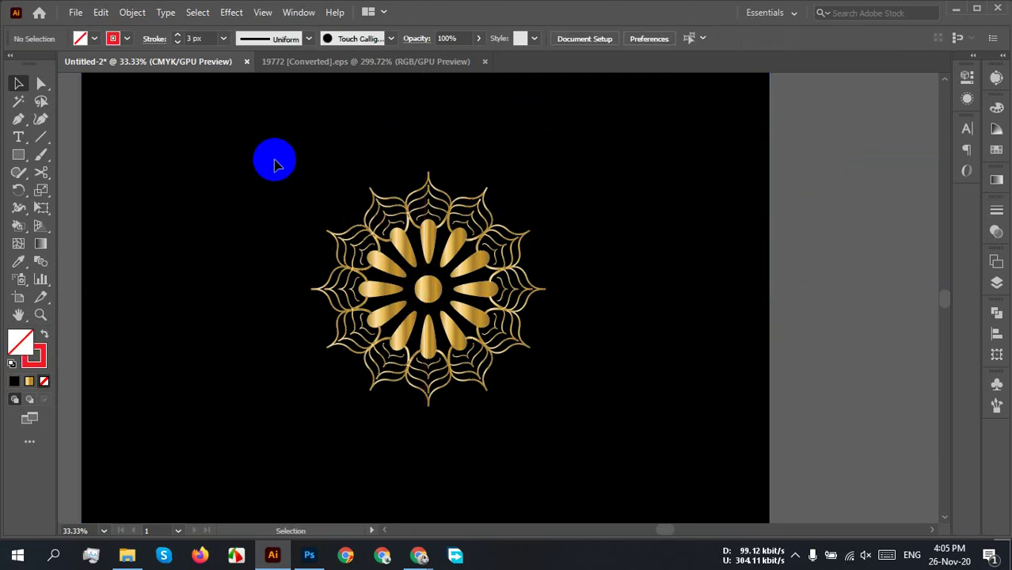
Step: Select the whole mandala and redraw its gold fill with the Gradient tool as one gradient running across all the shapes
scroll(421, 219, "up", 2)
scroll(605, 259, "up", 3)
scroll(687, 260, "down", 3)
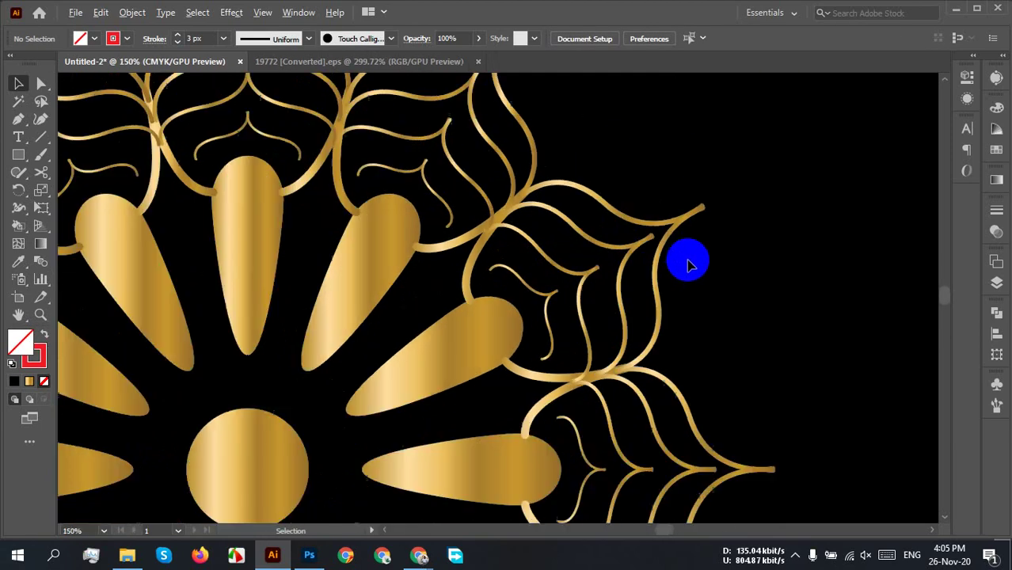
left_click_drag(776, 345, 689, 341)
scroll(753, 329, "down", 1)
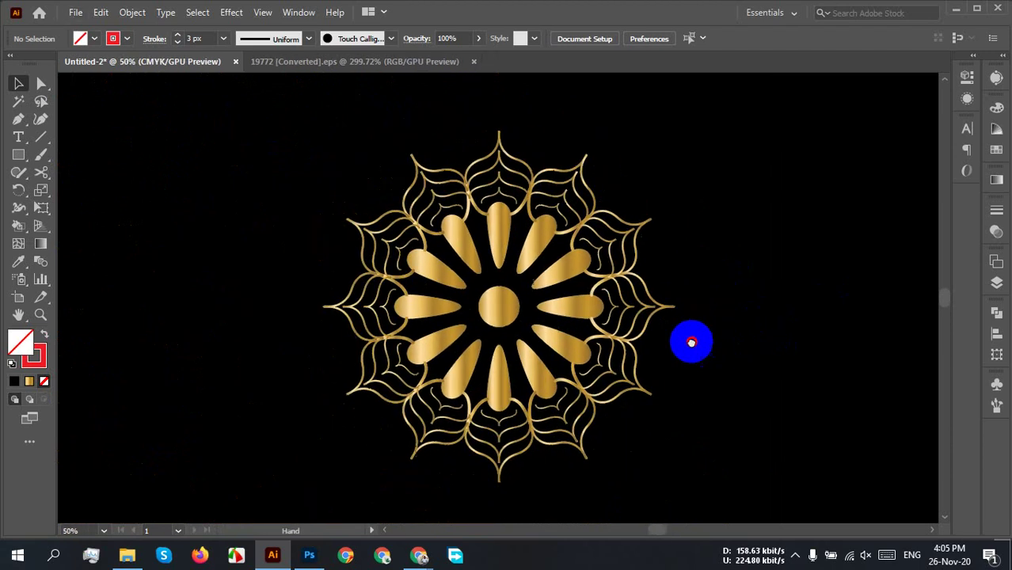
left_click_drag(248, 192, 677, 398)
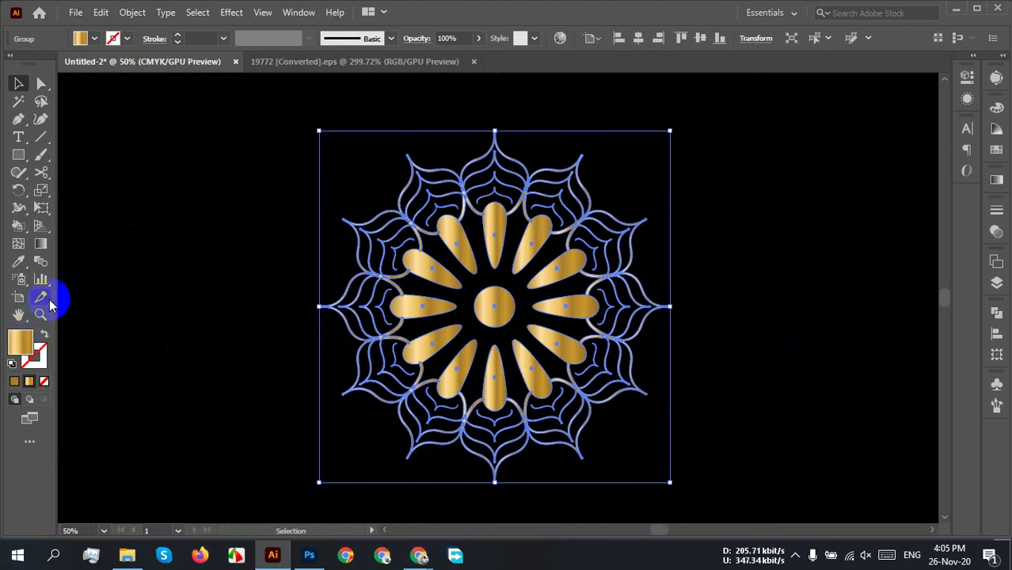
left_click(41, 246)
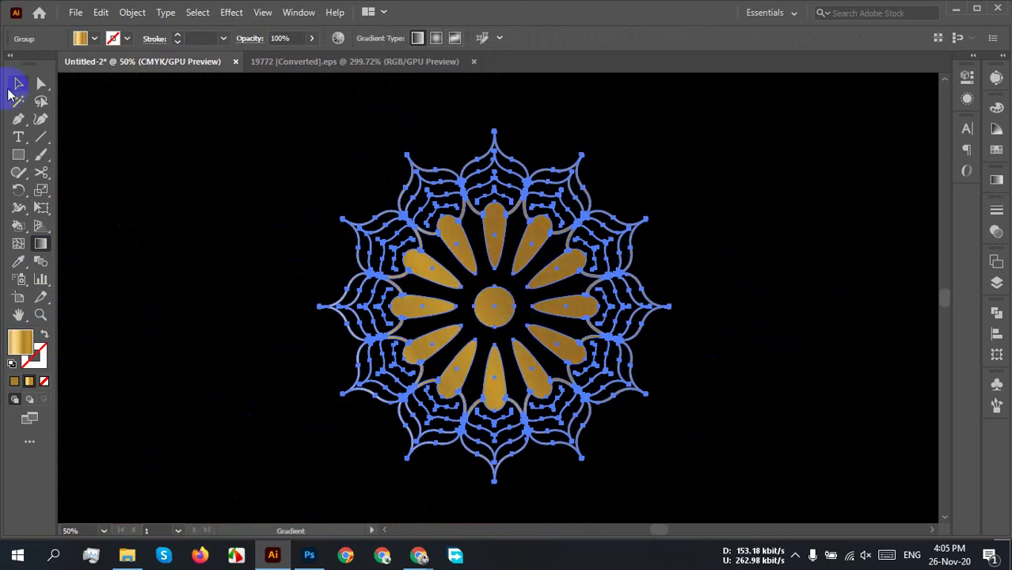
left_click(19, 84)
left_click_drag(770, 253, 673, 334)
Step: Try other gold samples on the mandala with the Eyedropper, finish with the first sample of the second row, and deselect
scroll(760, 307, "down", 2)
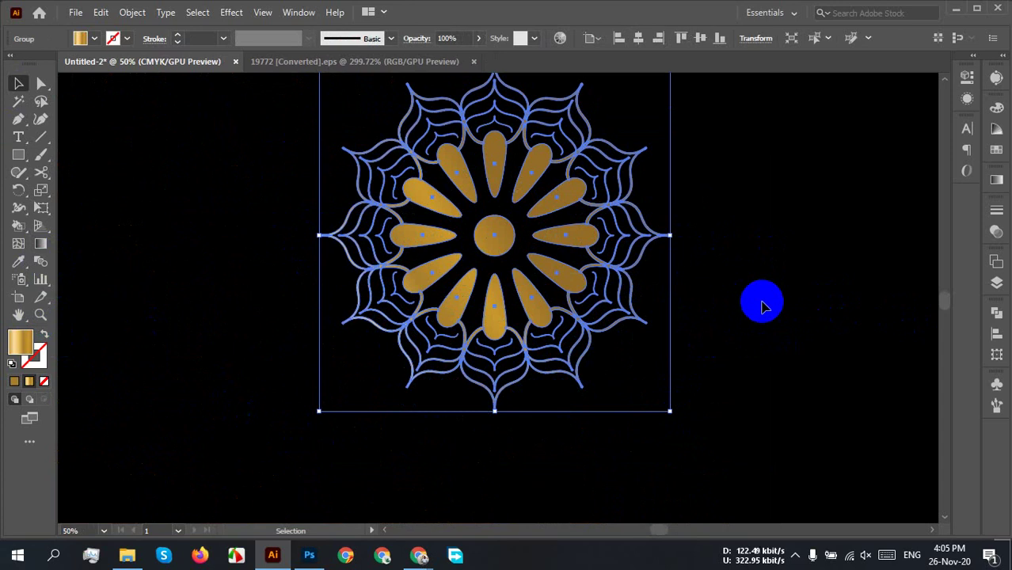
scroll(761, 305, "down", 3)
left_click_drag(761, 300, 559, 296)
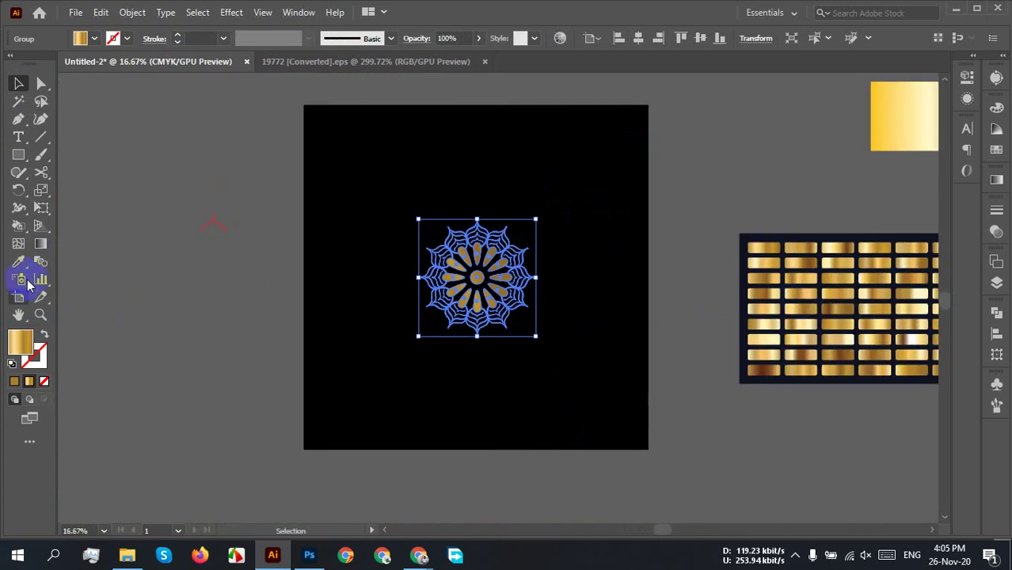
left_click(18, 261)
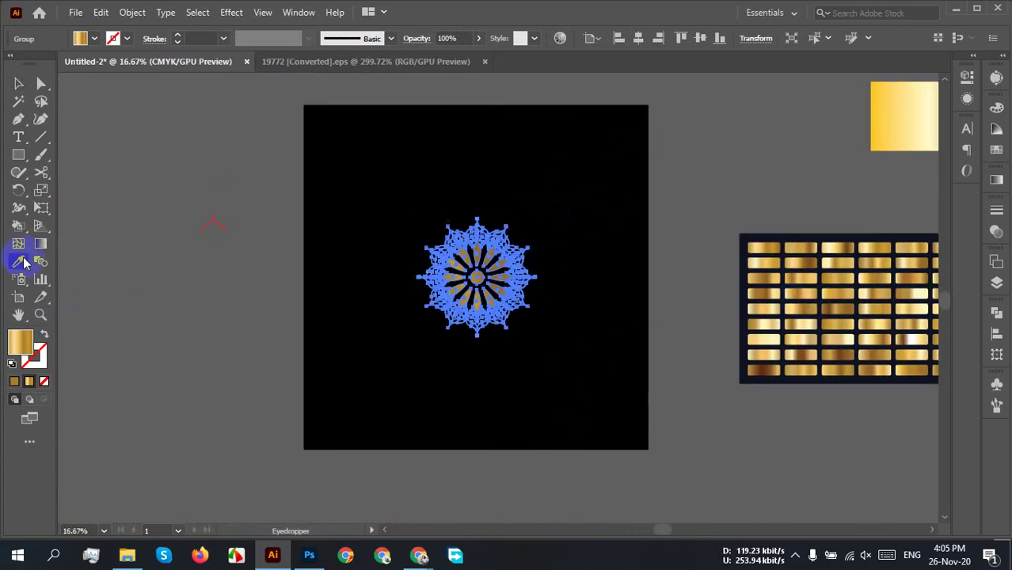
left_click(804, 322)
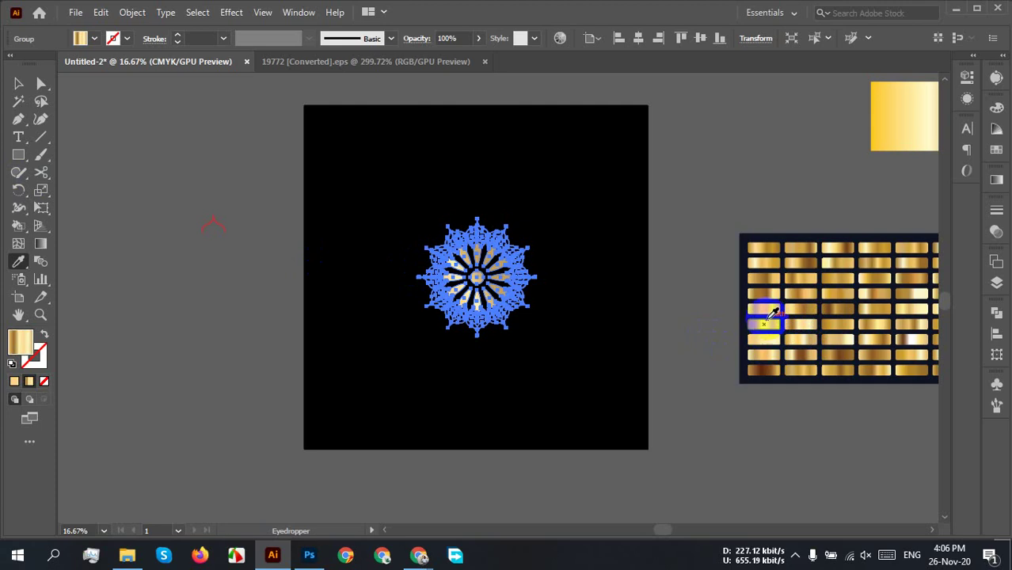
left_click(764, 258)
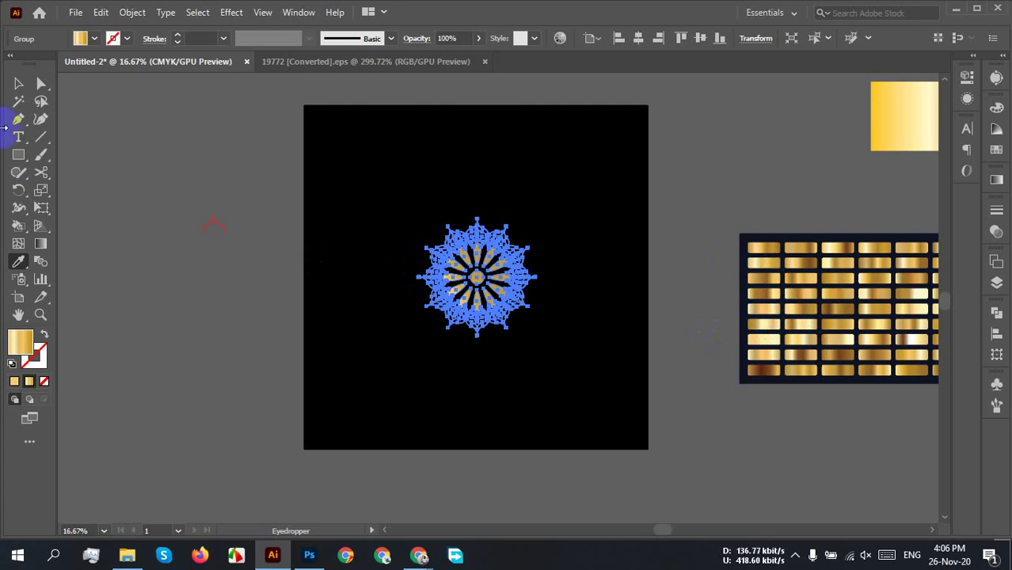
left_click(17, 85)
left_click(503, 357)
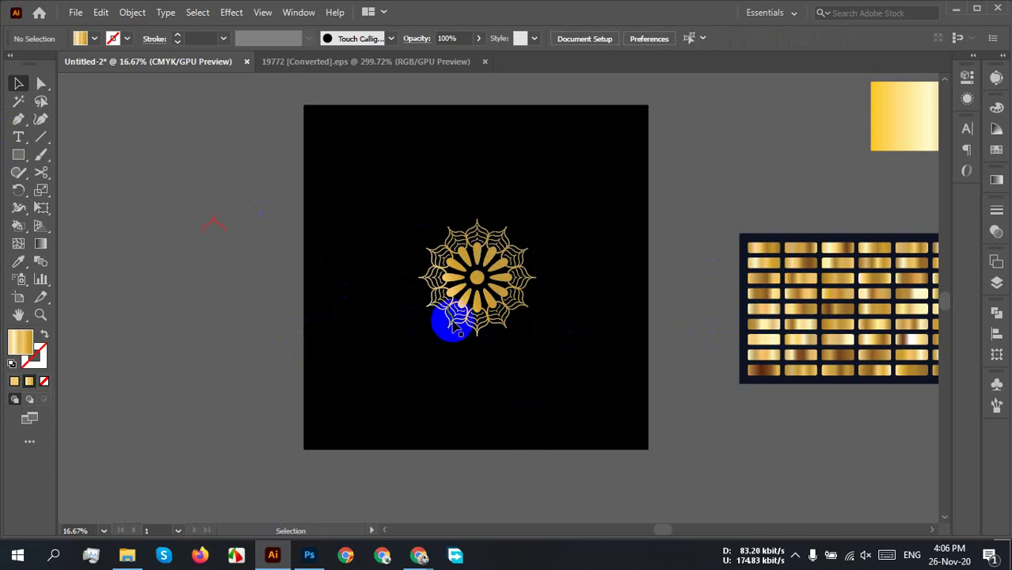
Step: Examine the gold gradient on the mandala's petals and curved outlines, both up close and next to the sample sheet
left_click_drag(560, 351, 497, 301)
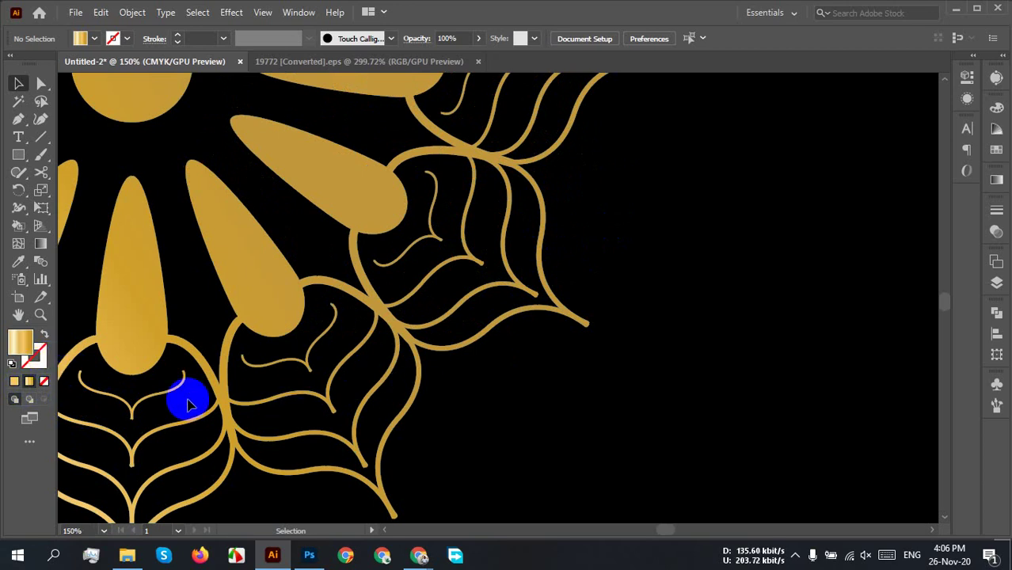
key("ctrl+minus")
key("ctrl+minus")
key("ctrl+minus")
key("ctrl+minus")
key("ctrl+minus")
key("ctrl+minus")
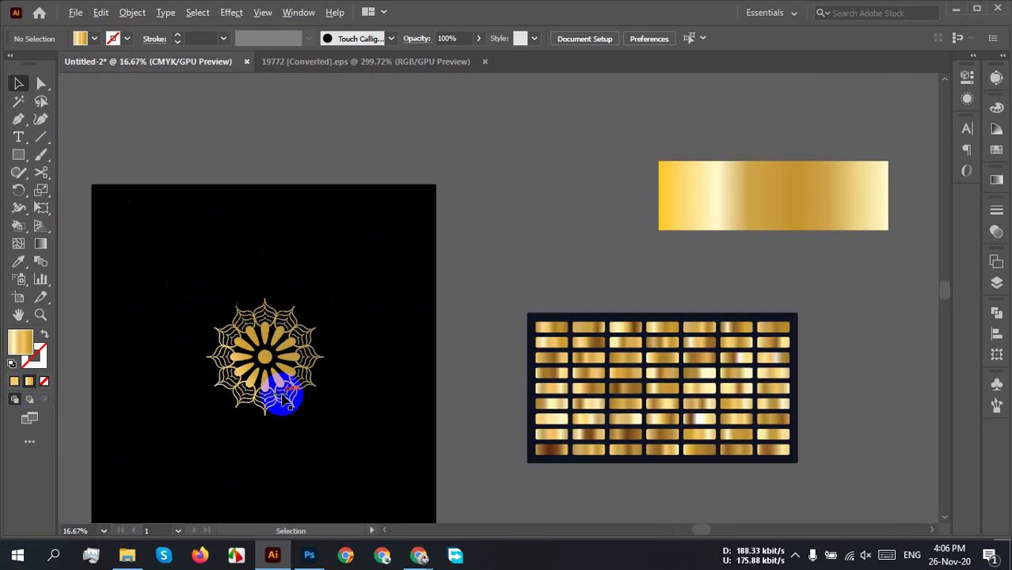
left_click_drag(235, 394, 289, 350)
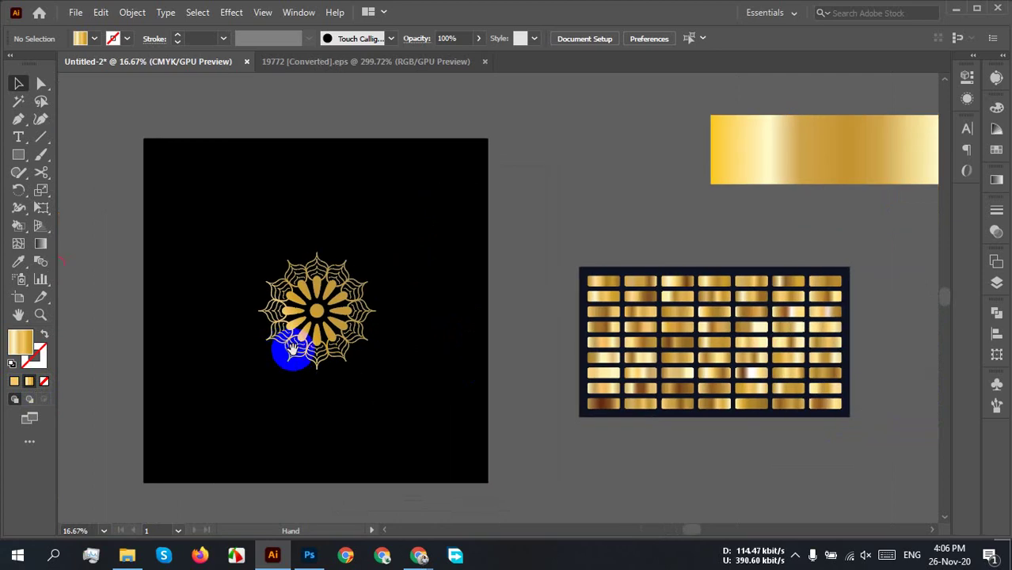
scroll(357, 360, "up", 8)
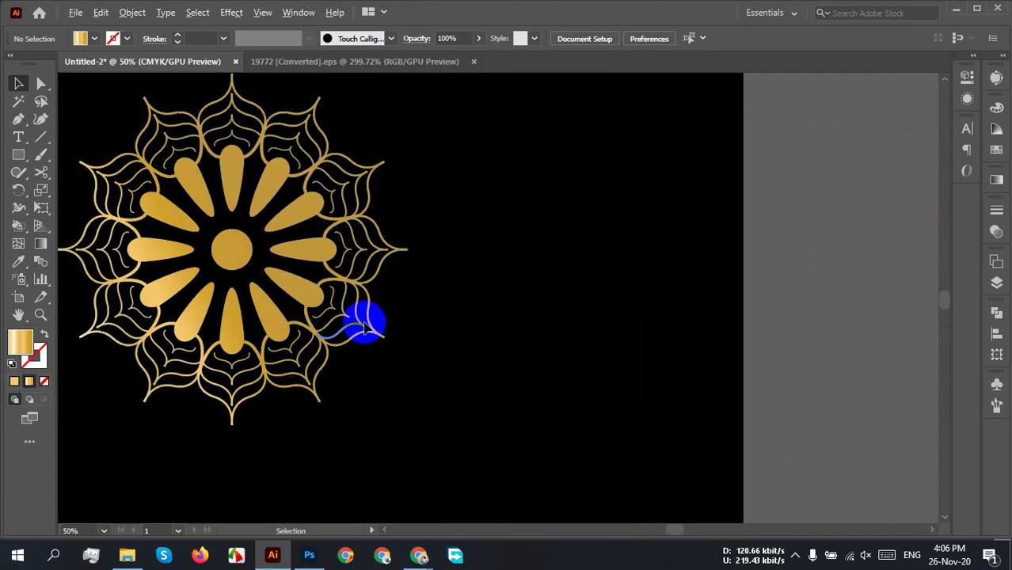
scroll(366, 317, "up", 3)
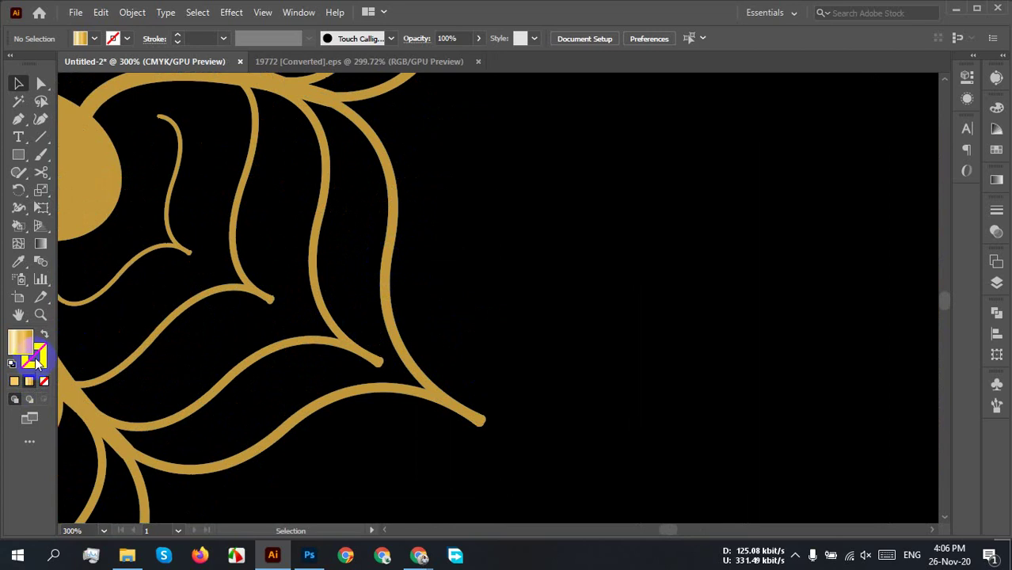
Step: Compare the fill and stroke color controls by making each one active in turn, finishing with the fill
left_click(13, 351)
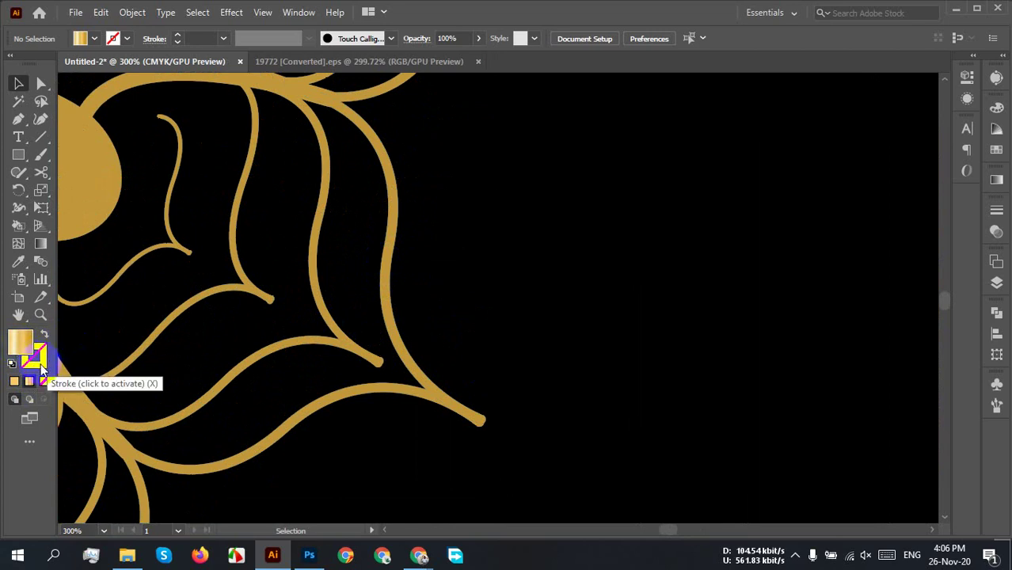
left_click(37, 359)
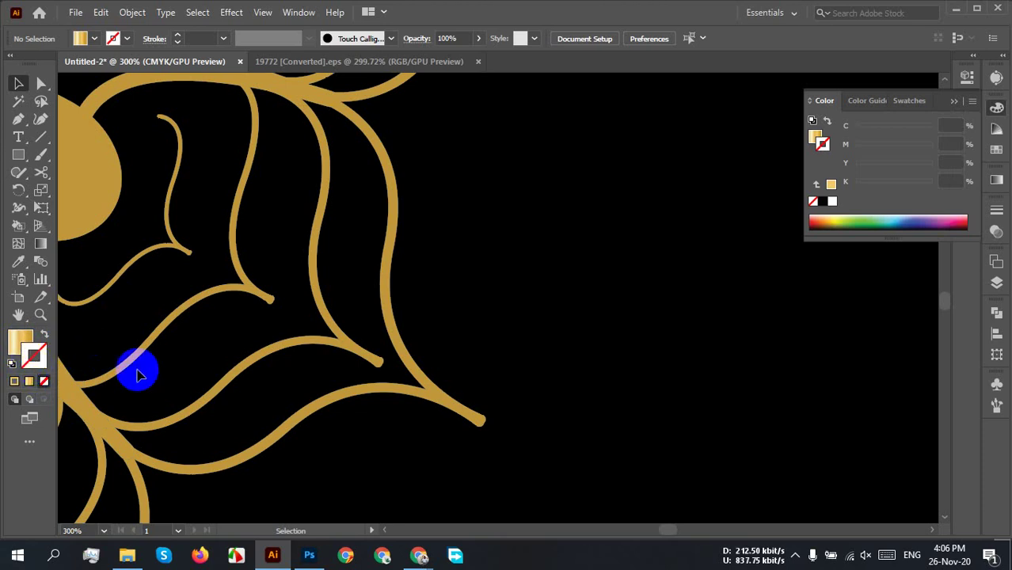
left_click(28, 341)
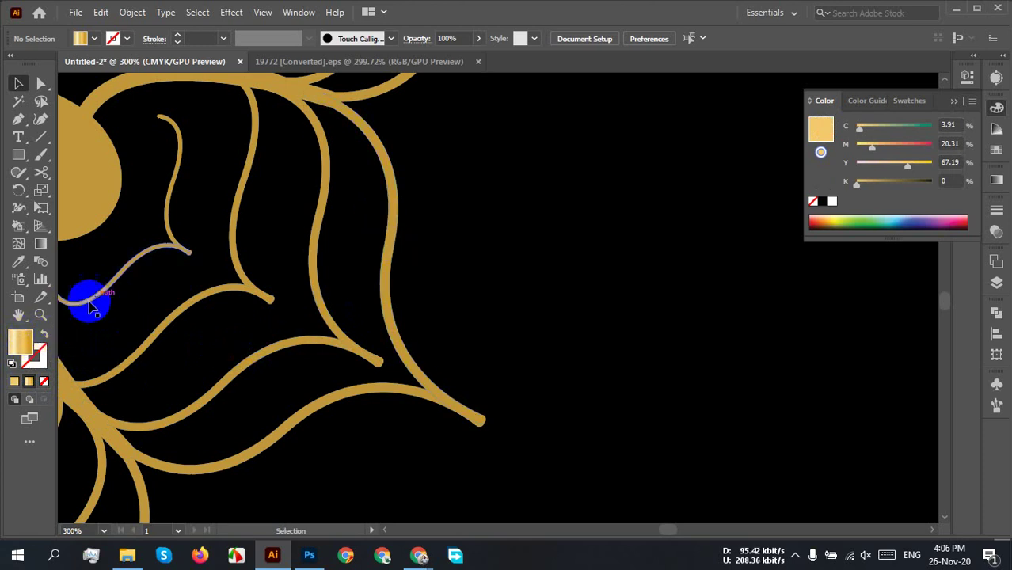
mouse_move(501, 350)
left_mouse_down()
mouse_move(524, 356)
mouse_move(501, 361)
left_mouse_up()
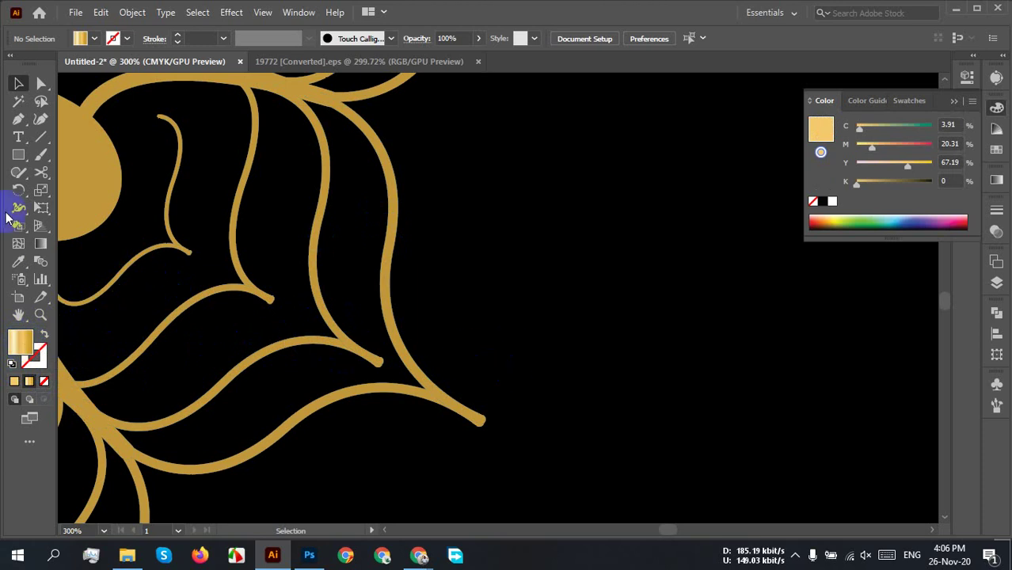
Step: Draw an open wavy path with five anchor points and a gold gradient fill beside the mandala, using the Pen tool
left_click(18, 119)
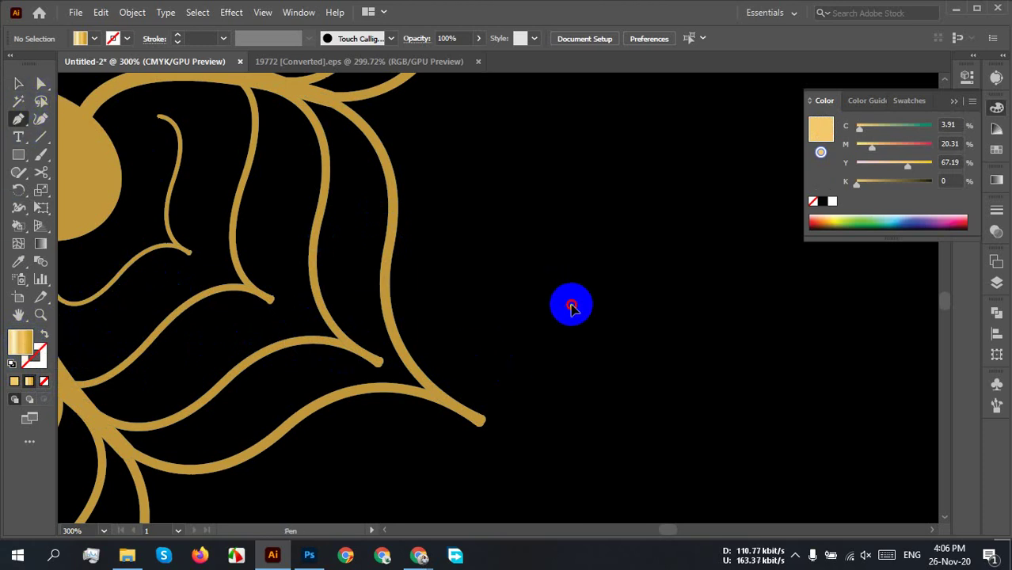
left_click(569, 304)
left_click_drag(747, 305, 844, 402)
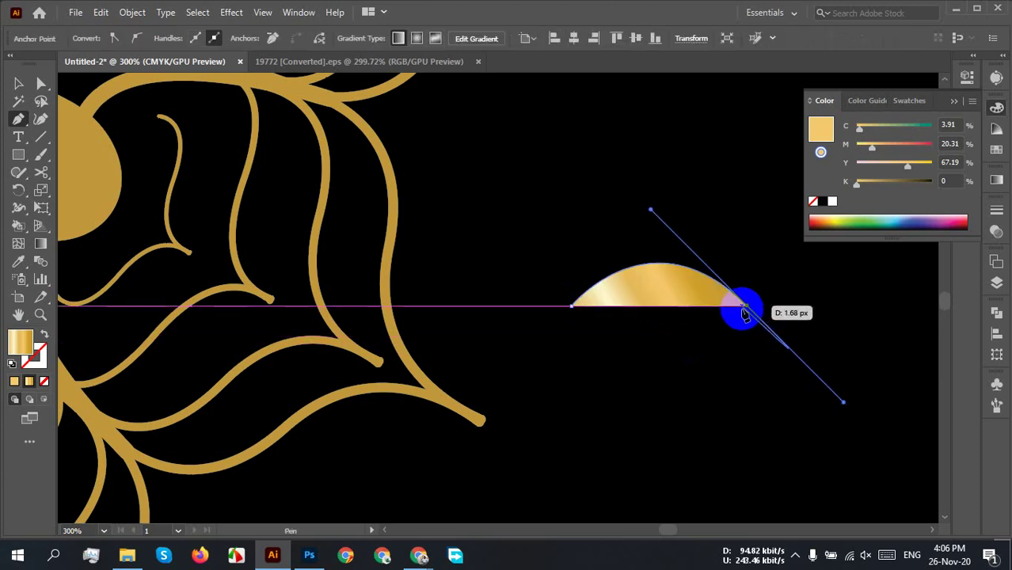
left_click_drag(747, 309, 714, 303)
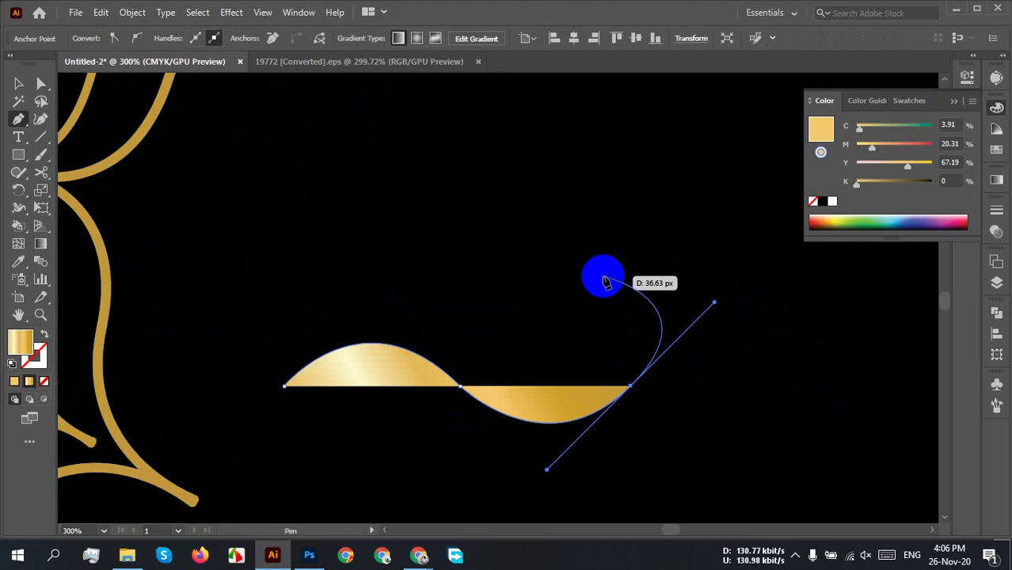
left_click_drag(603, 279, 502, 214)
left_click_drag(435, 218, 43, 360)
Step: Swap the wavy path's fill and stroke so the gold gradient colors only its line, and reselect the path
left_click(45, 336)
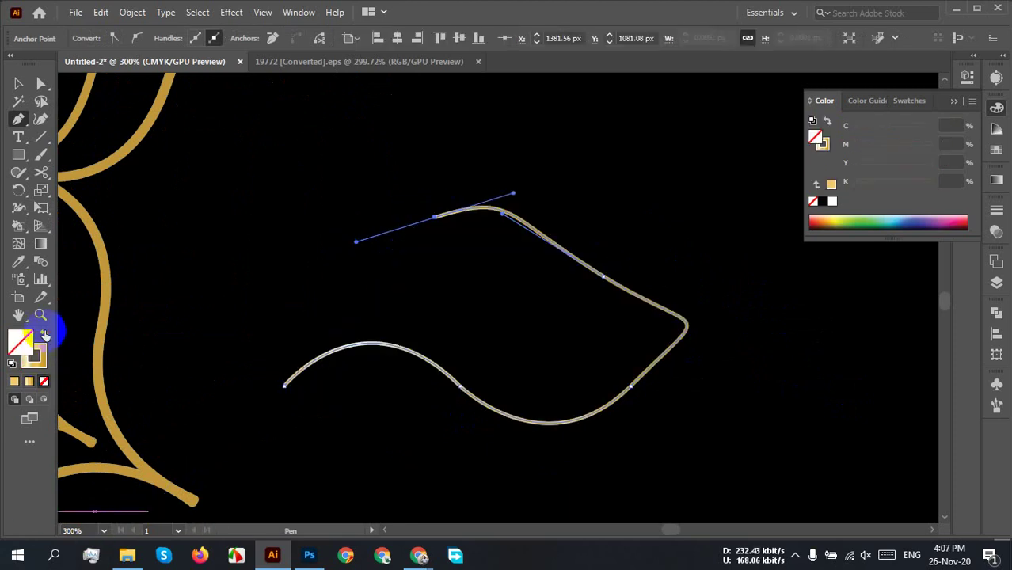
left_click(639, 283, "ctrl")
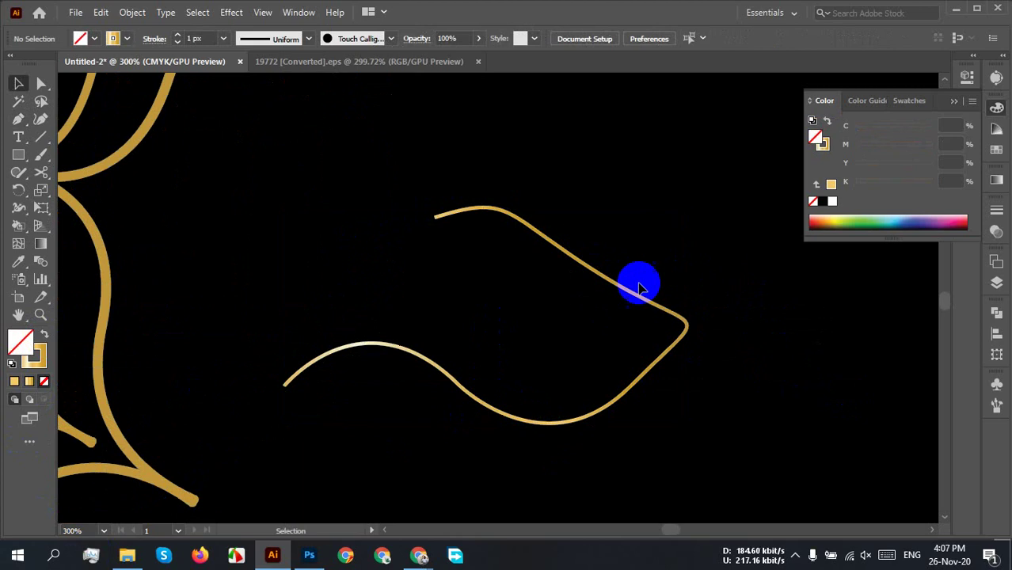
key("v")
left_click(548, 420)
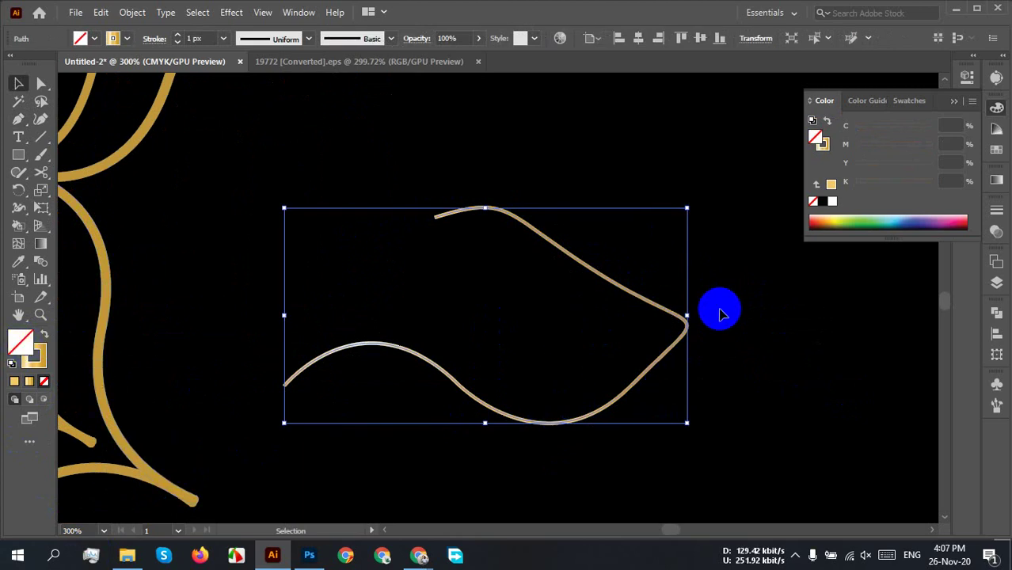
Step: Try adding the gold gradient as the wavy path's fill alongside its gradient stroke, and undo it
left_click(685, 305)
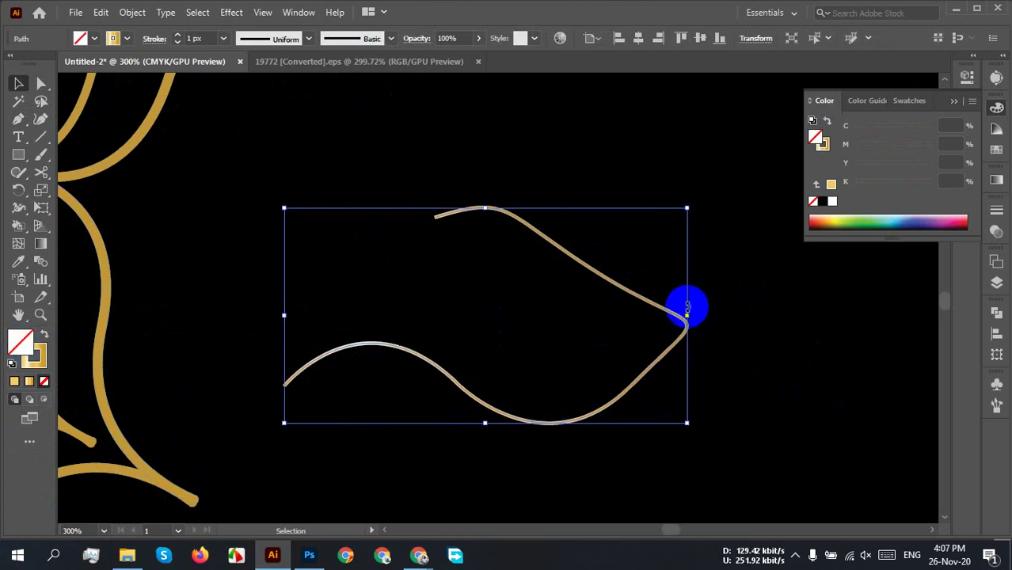
left_click(995, 178)
left_click(888, 287)
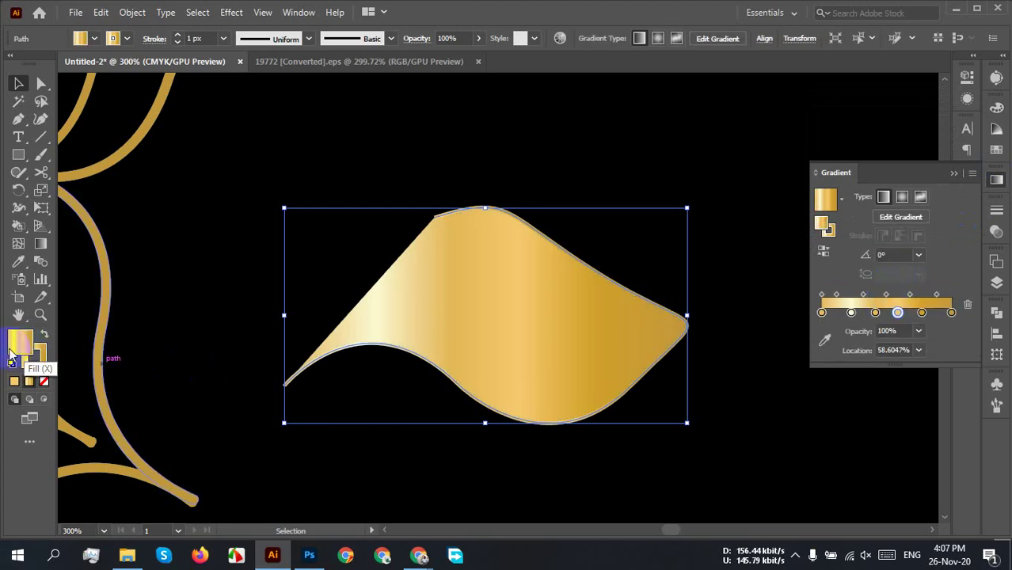
left_click(48, 371)
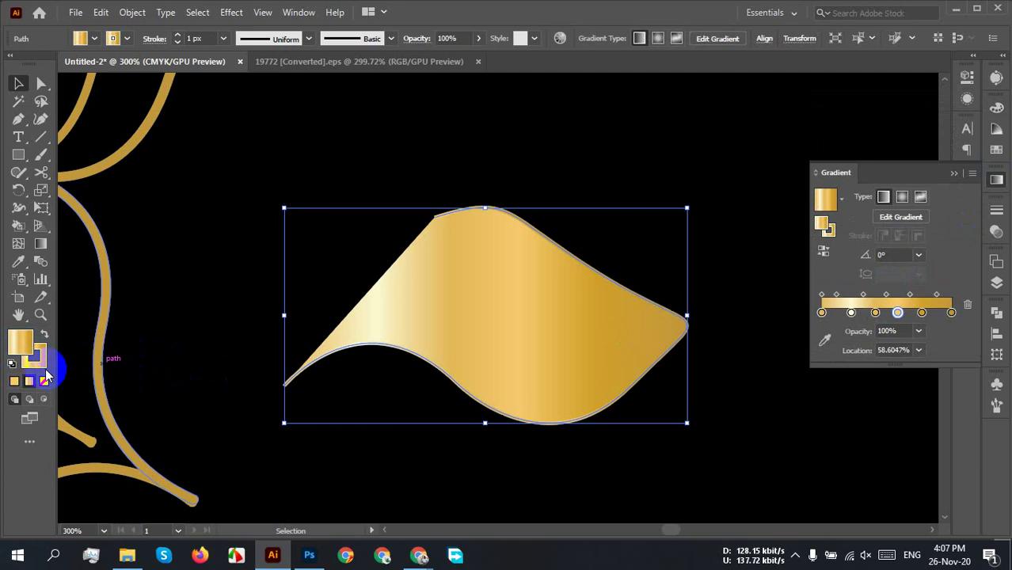
left_click(951, 181)
left_click(718, 309)
key("shift+x")
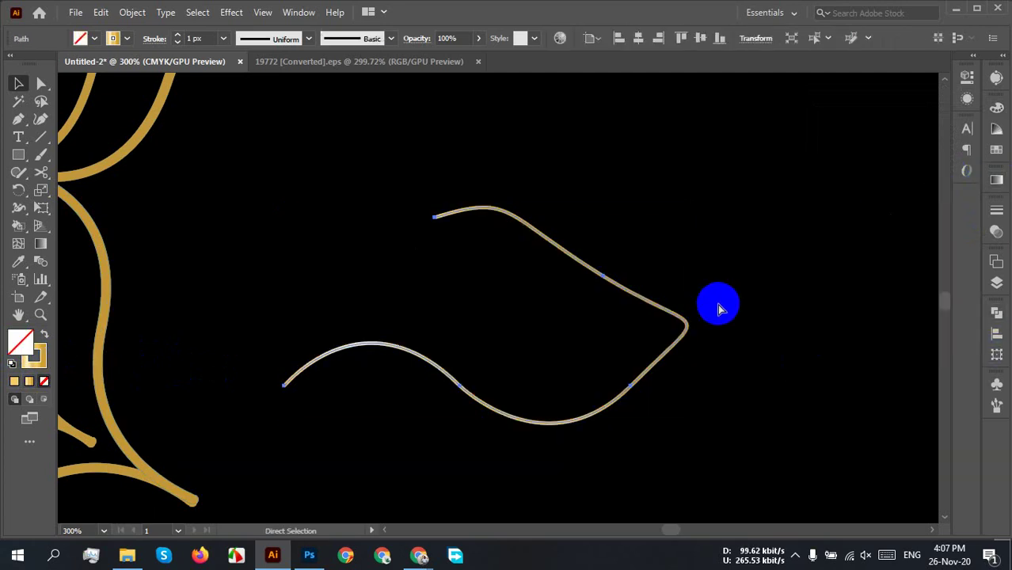
left_click(255, 386)
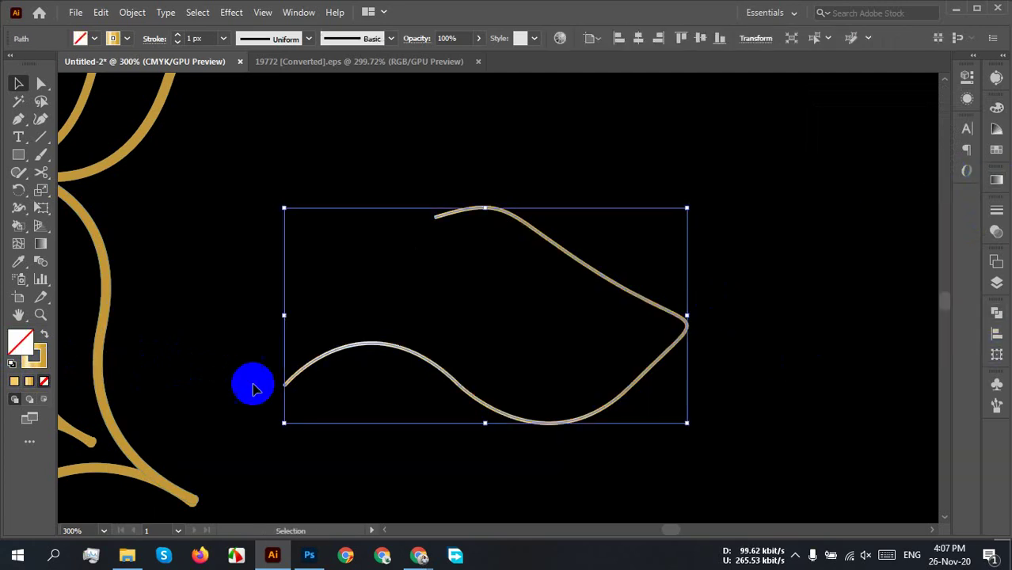
Step: Try the Copper gradient on the wavy path's stroke, replace it with the white-to-black gradient preset, and deselect the path
left_click(44, 364)
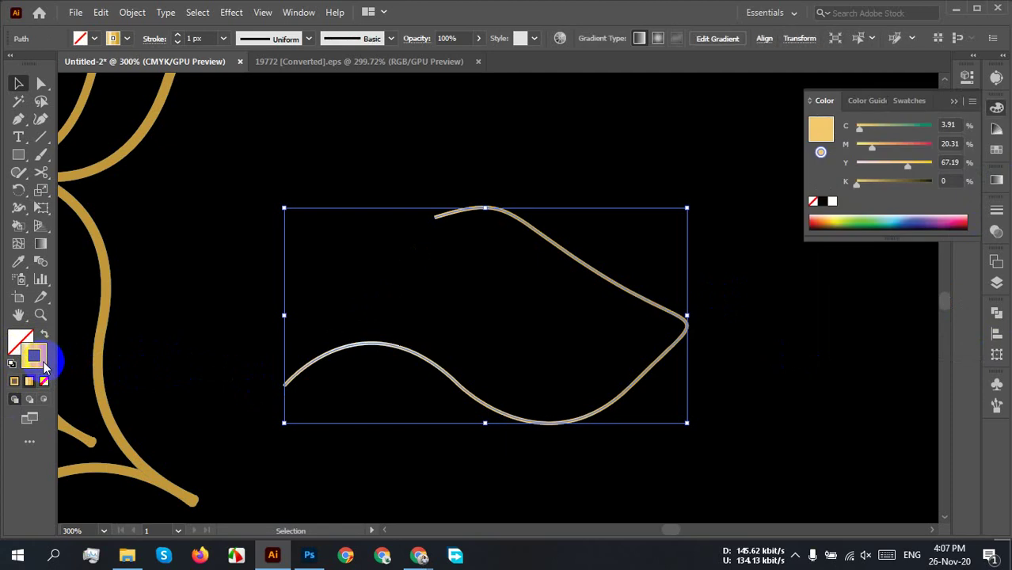
left_click(995, 182)
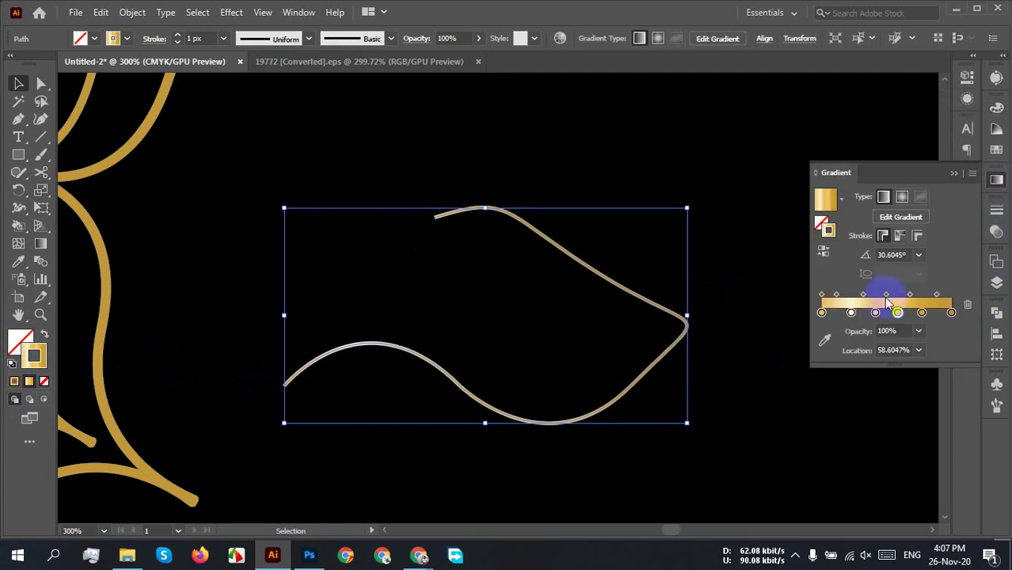
left_click(842, 201)
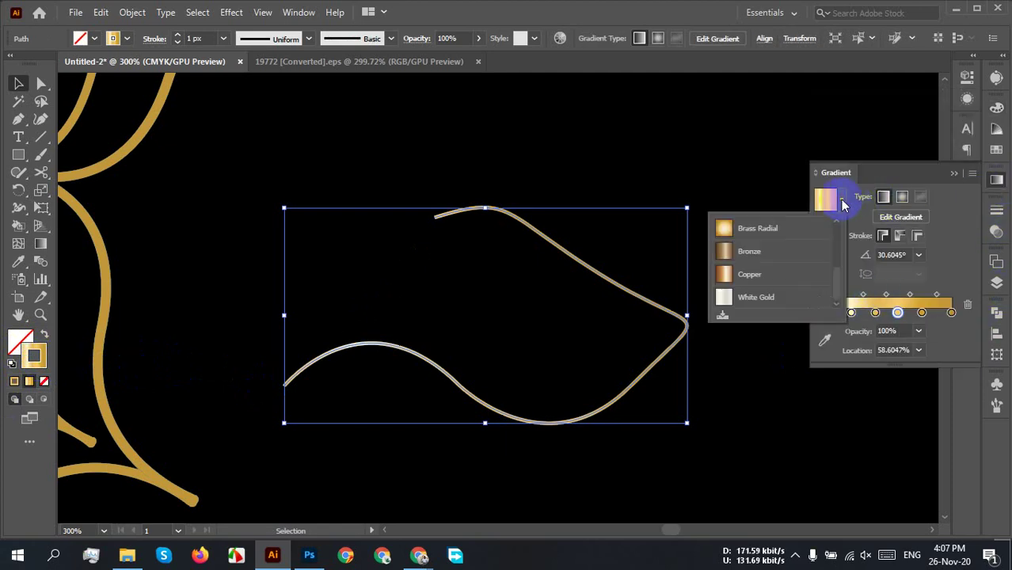
left_click(752, 277)
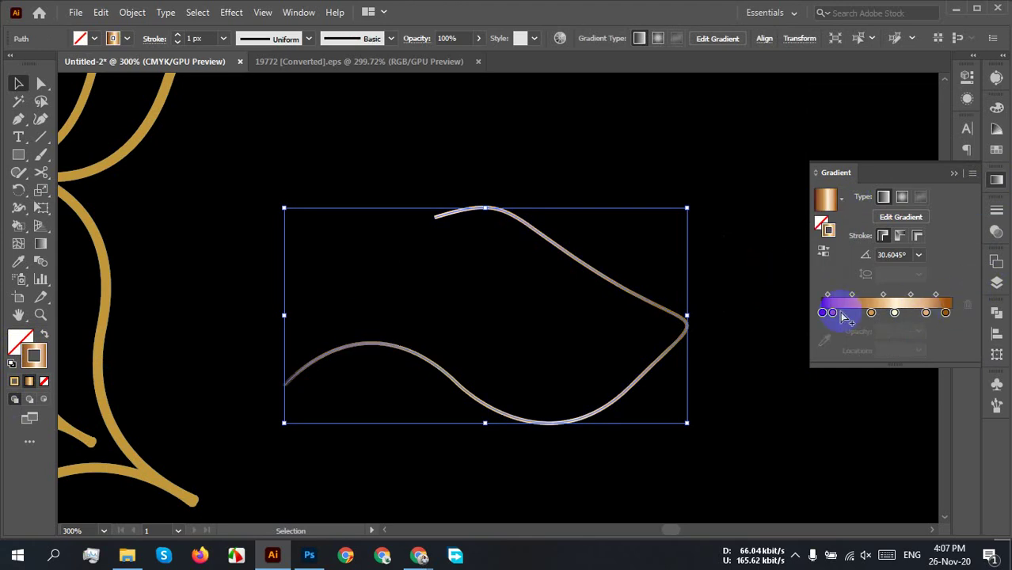
left_click(841, 199)
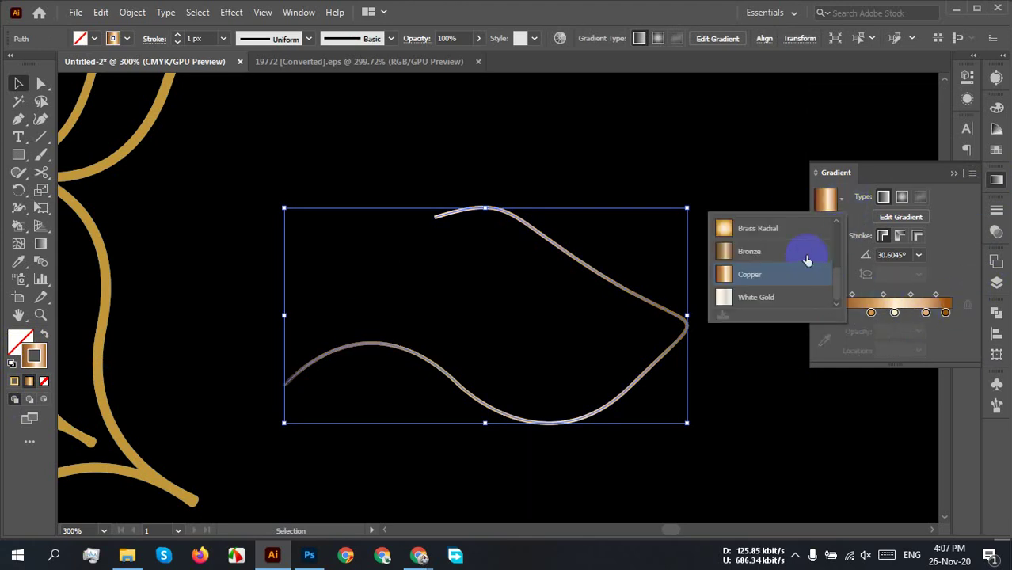
scroll(803, 261, "down", 2)
left_click(770, 236)
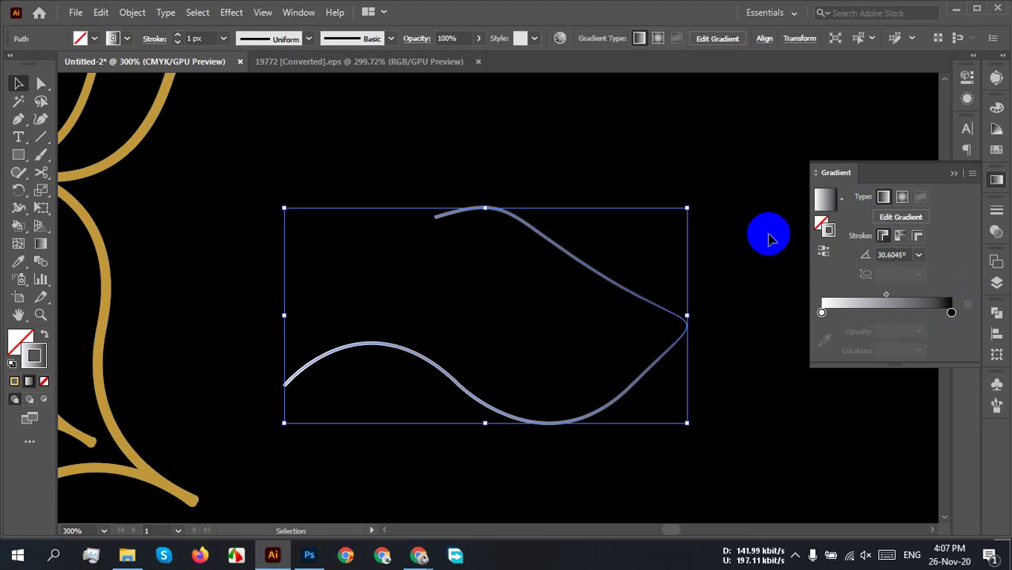
left_click(769, 236)
left_click(560, 423)
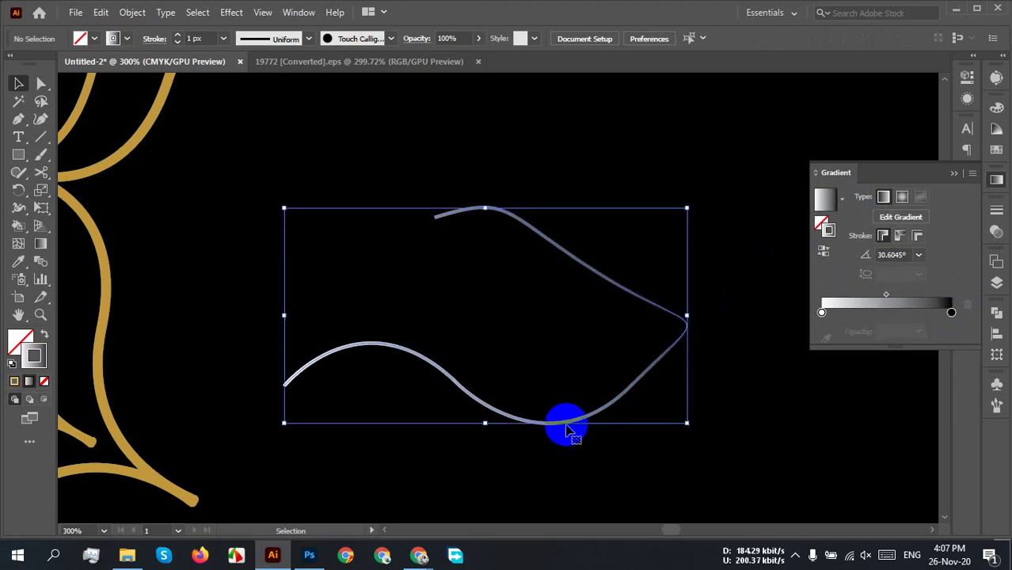
left_click(725, 444)
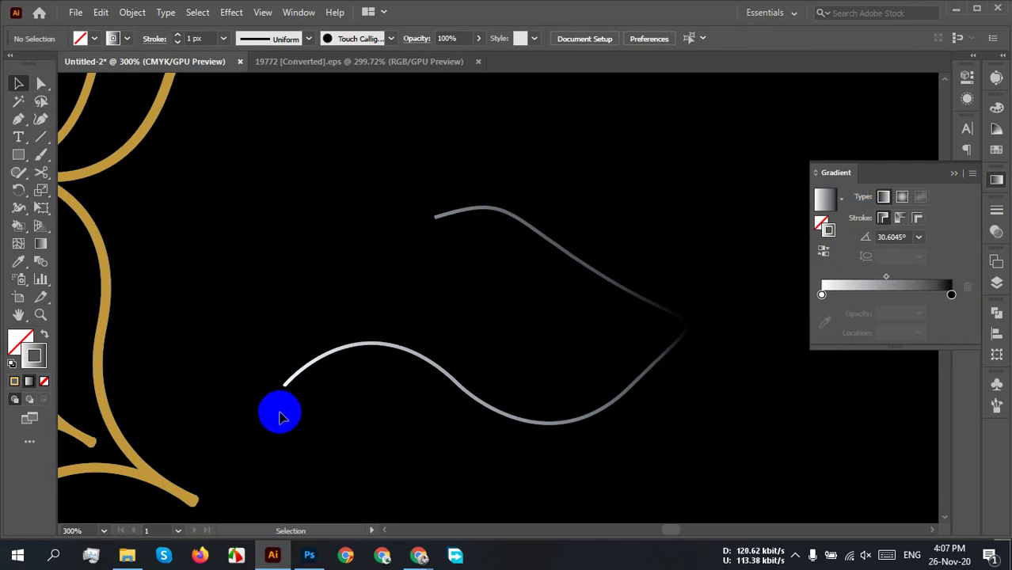
Step: Draw a circle inside the wavy path with the white-to-black gradient as its fill and no stroke, and select both objects
left_click(22, 157)
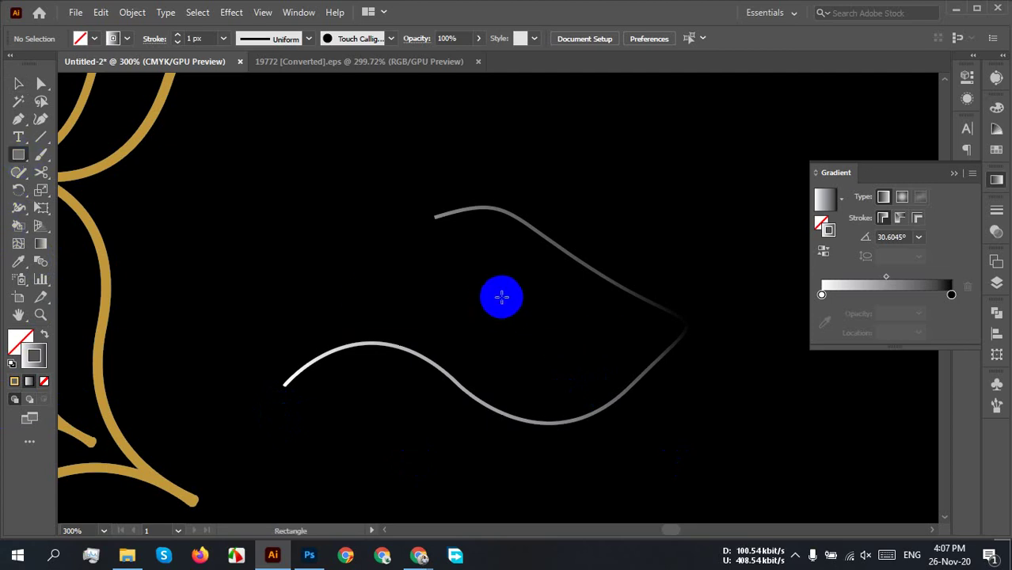
key("l")
left_click_drag(501, 304, 555, 334)
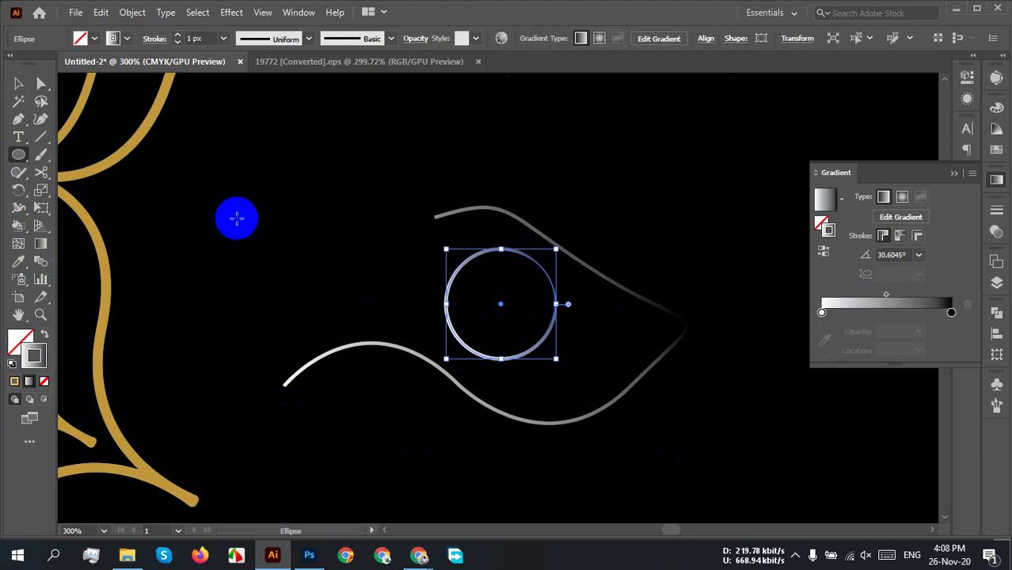
left_click(43, 336)
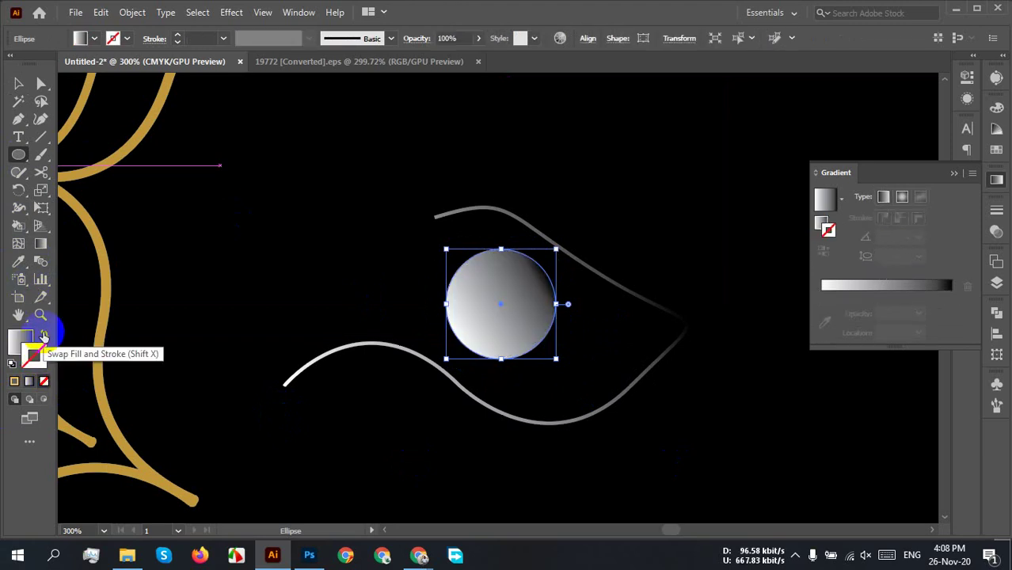
key("v")
left_click(621, 208)
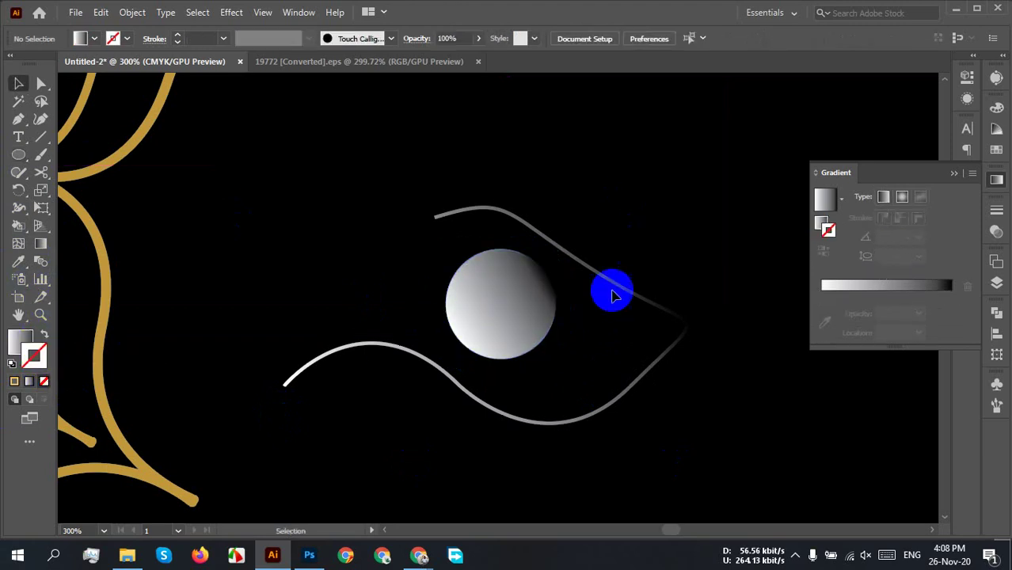
left_click_drag(623, 194, 374, 437)
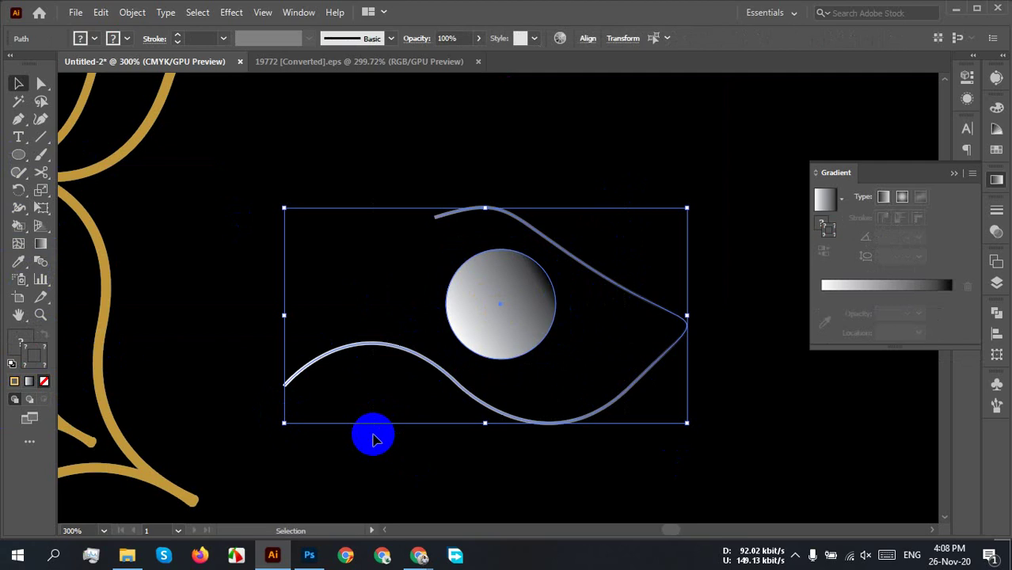
Step: Try the Orange, Yellow gradient as the fill of both the wavy path and the circle, and undo it
left_click(20, 342)
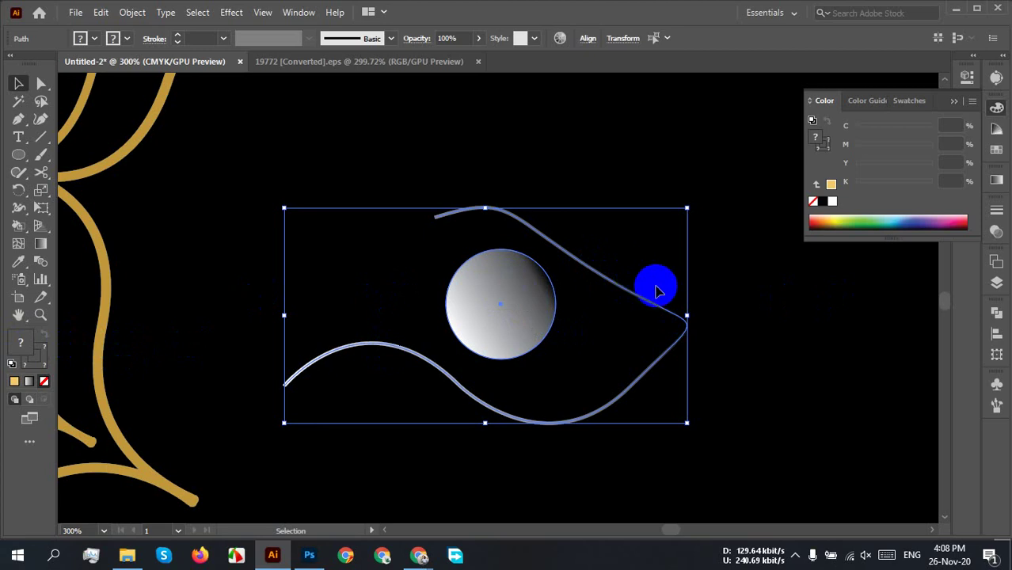
left_click(997, 179)
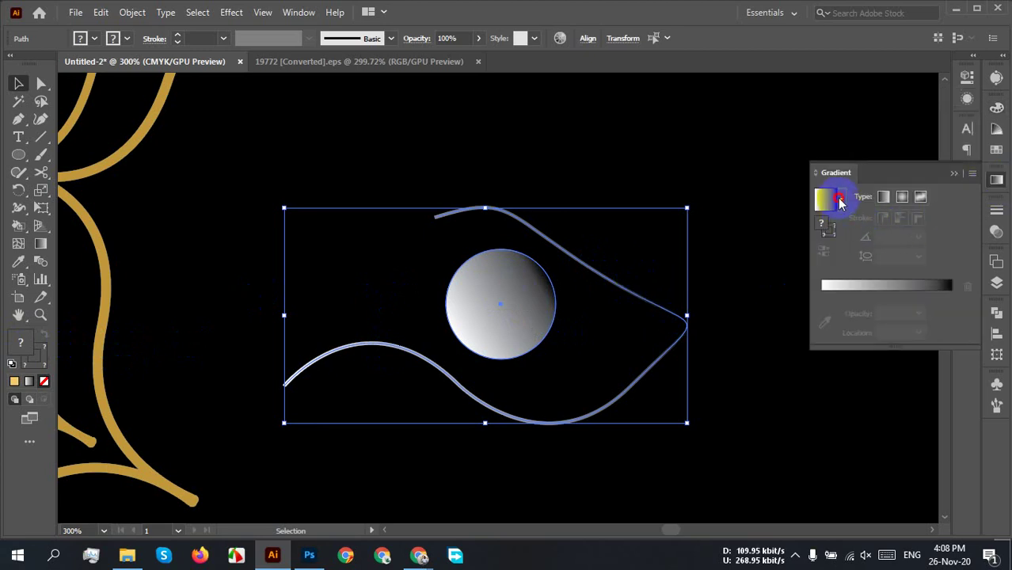
left_click(840, 203)
left_click(818, 252)
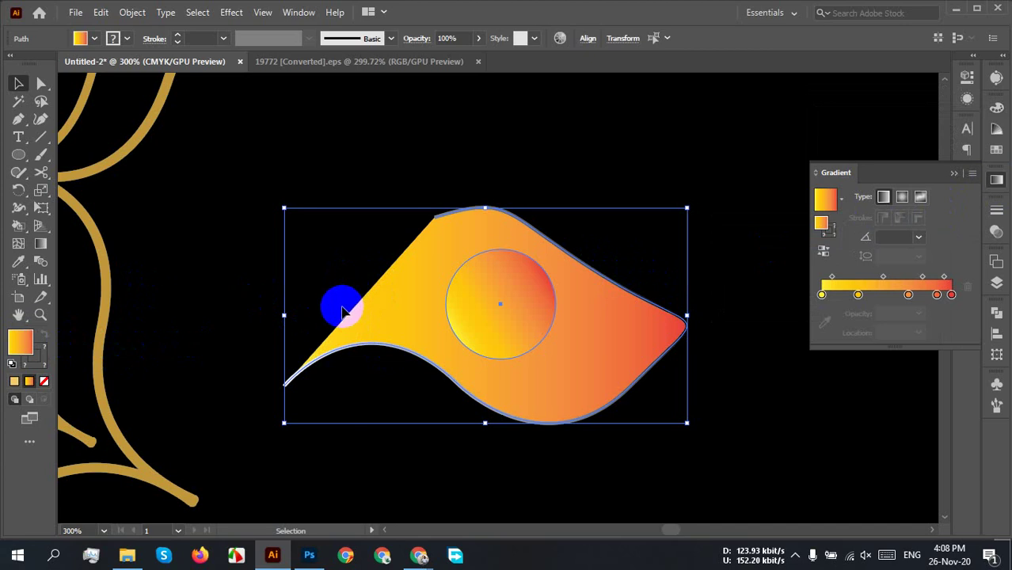
key("ctrl+z")
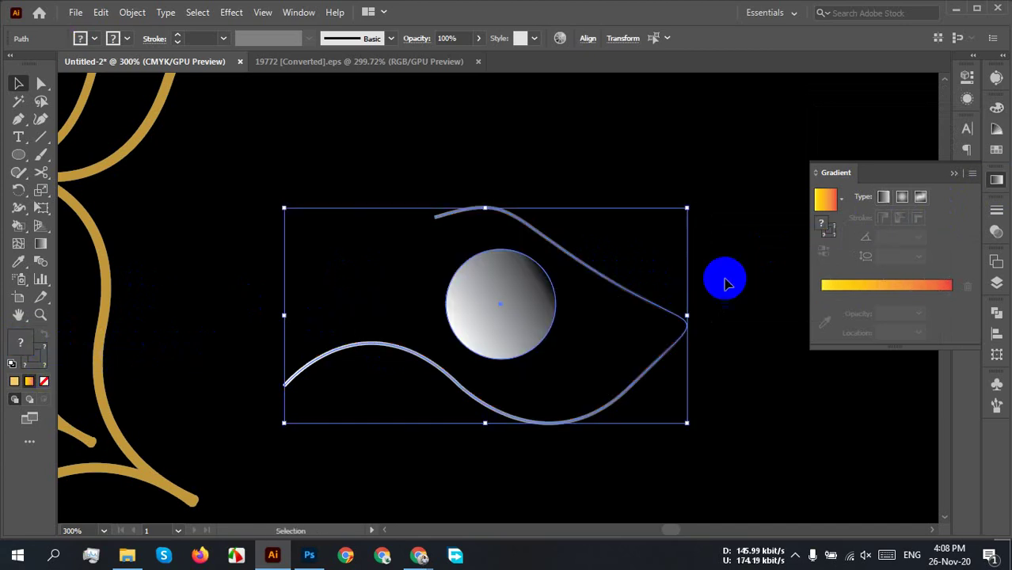
Step: Try the Orange, Yellow gradient as the stroke of both the wavy path and the circle
left_click(44, 379)
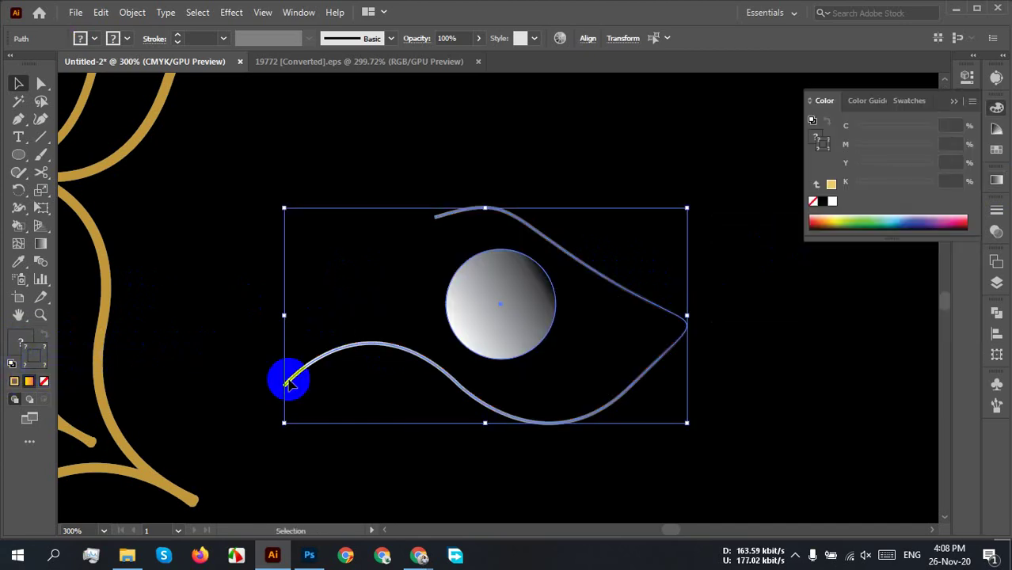
left_click(996, 183)
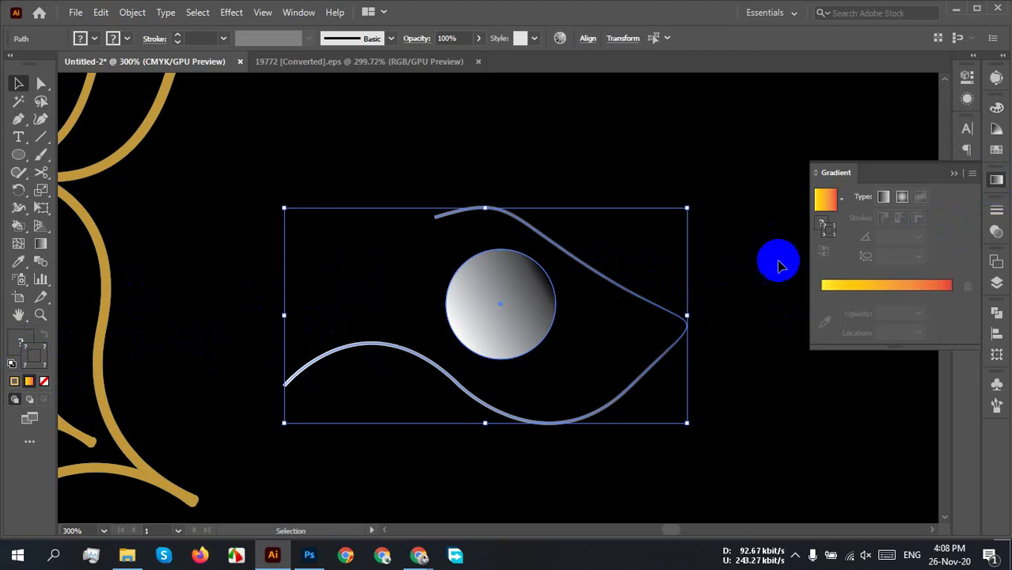
left_click(842, 202)
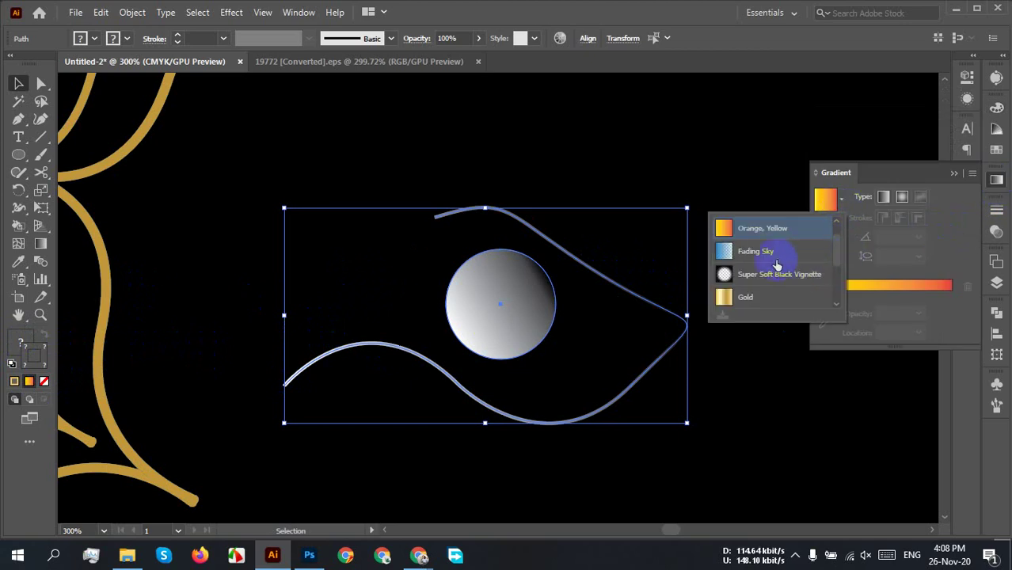
left_click(782, 229)
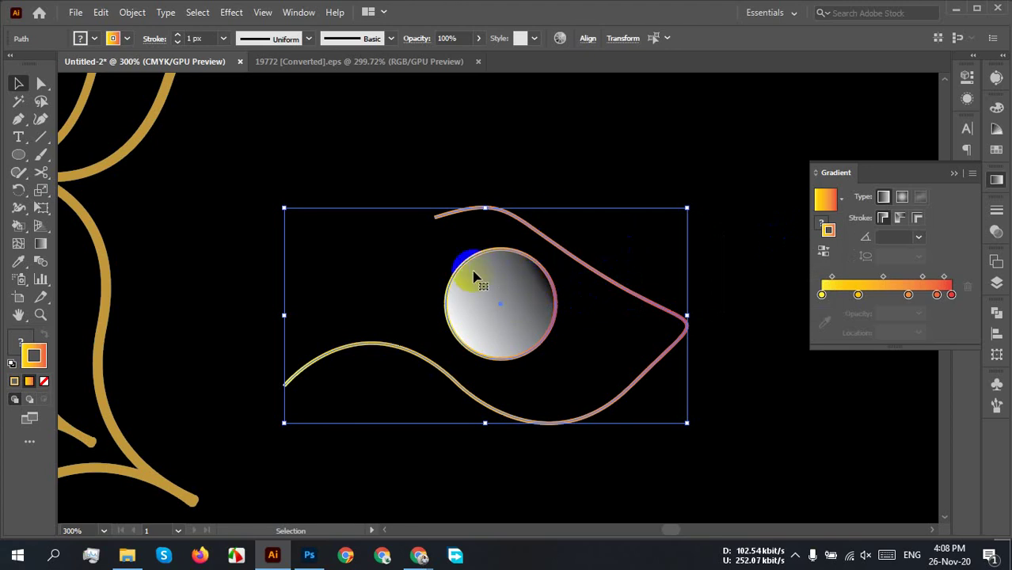
left_click(496, 307)
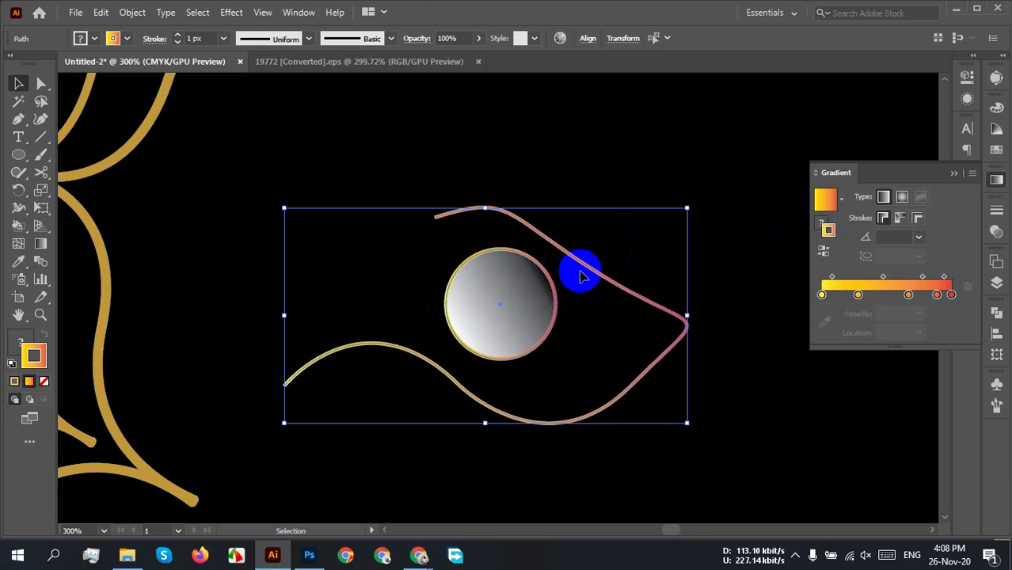
left_click(501, 338)
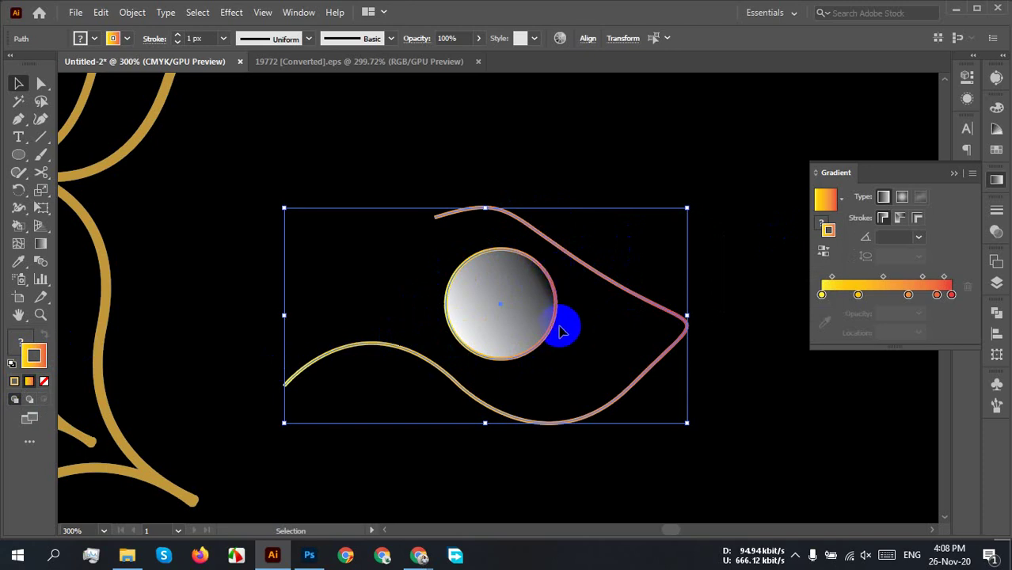
Step: Try expanding the fill and stroke of the orange-stroked path and circle, and undo back to the white-to-black versions
left_click(113, 61)
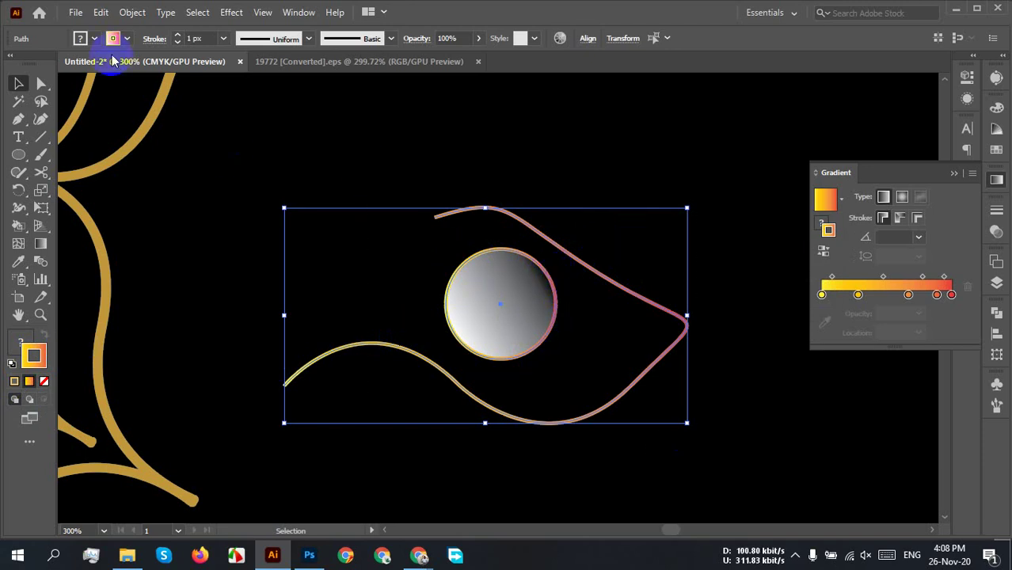
left_click(132, 13)
left_click(261, 180)
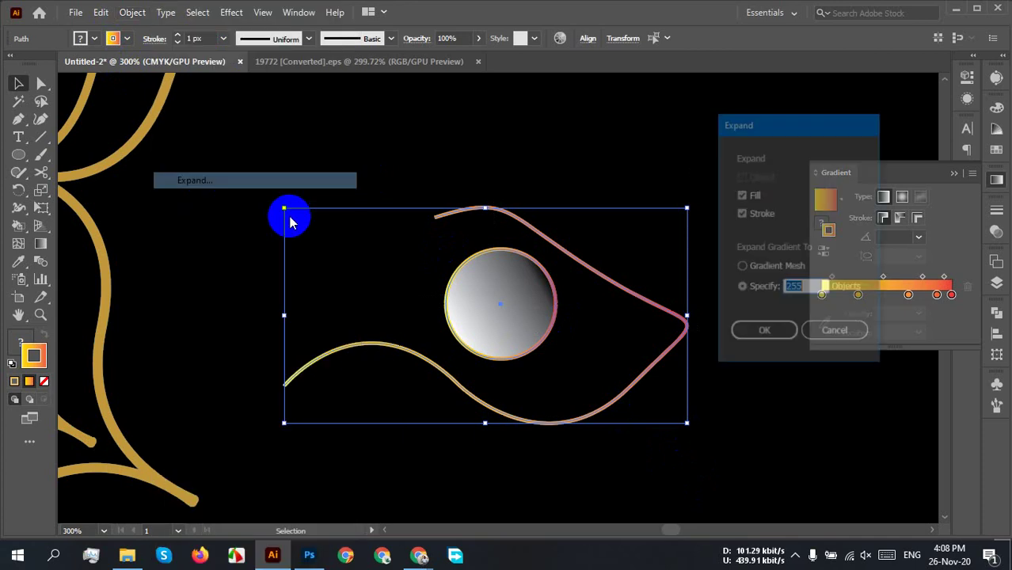
left_click(773, 342)
left_click(582, 305)
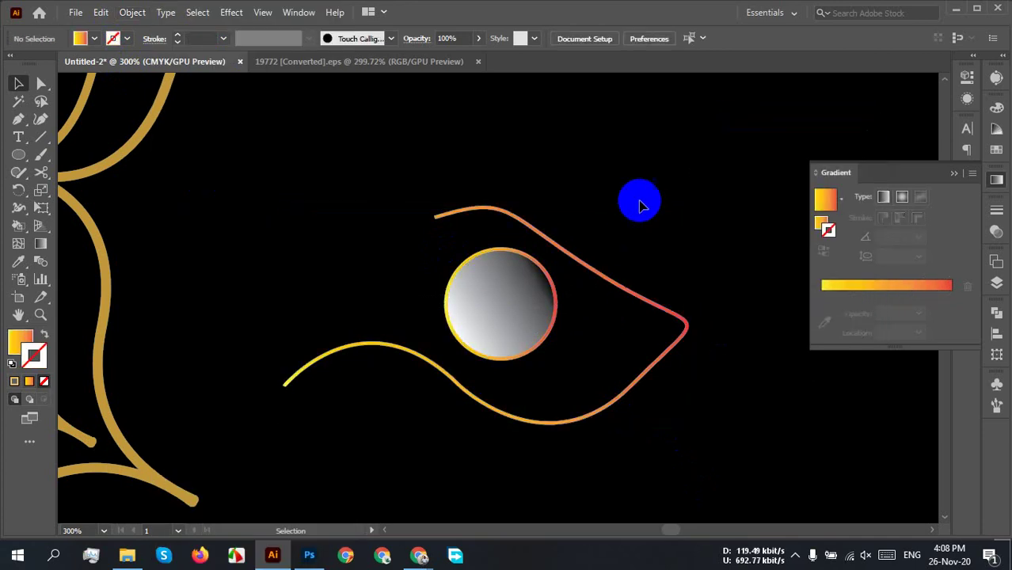
left_click(455, 362)
left_click(577, 331)
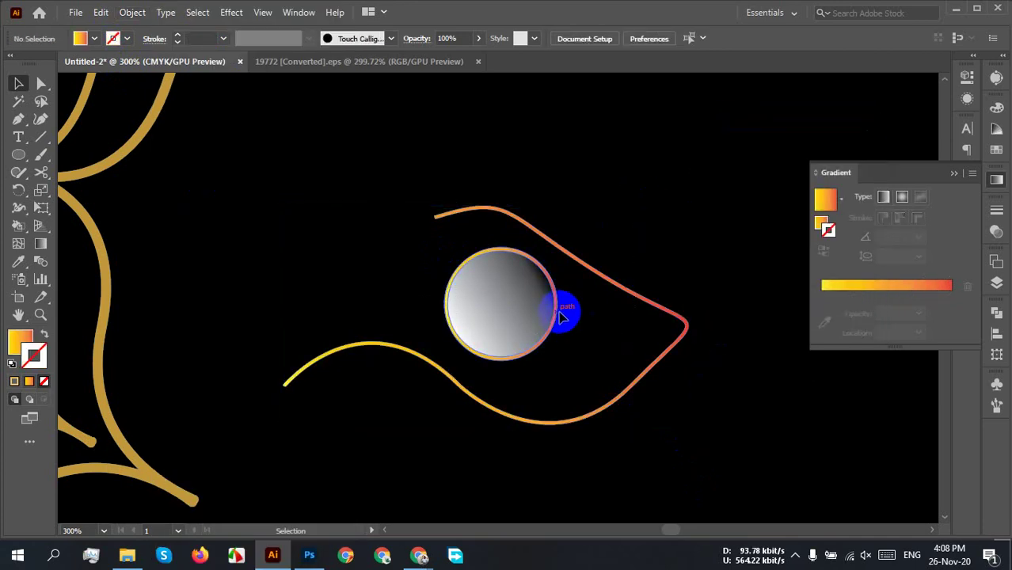
key("a")
left_click(574, 331)
key("v")
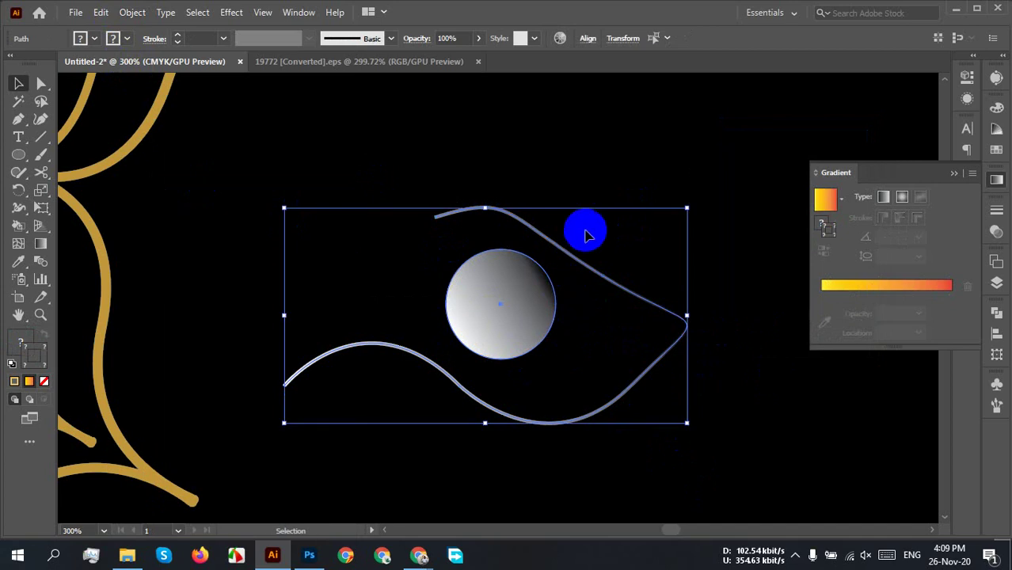
Step: Expand the fill and stroke of the white-to-black path and circle, with gradients specified as 255 objects
left_click(638, 159)
left_click(433, 423)
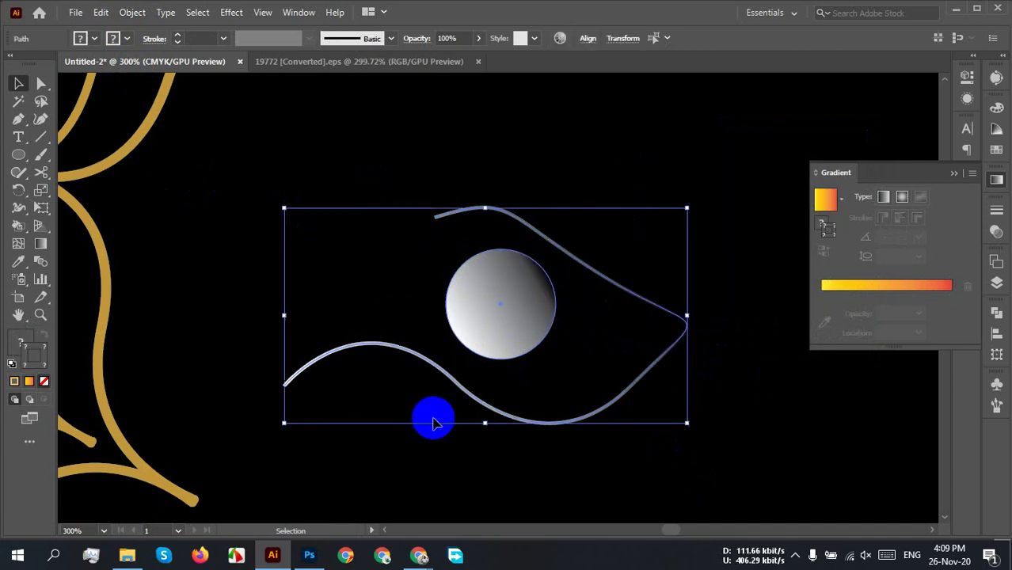
left_click(133, 15)
left_click(218, 179)
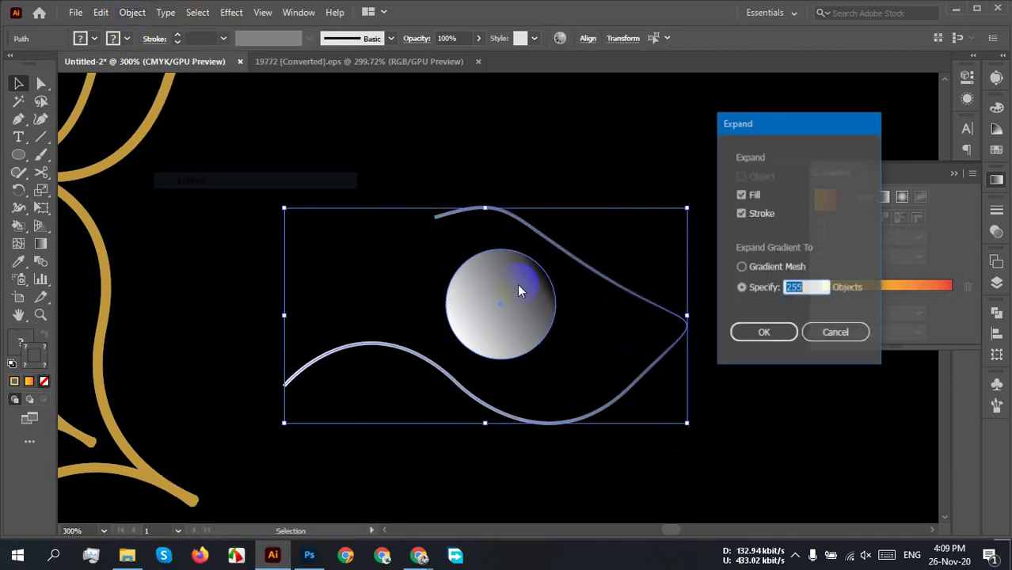
left_click(752, 337)
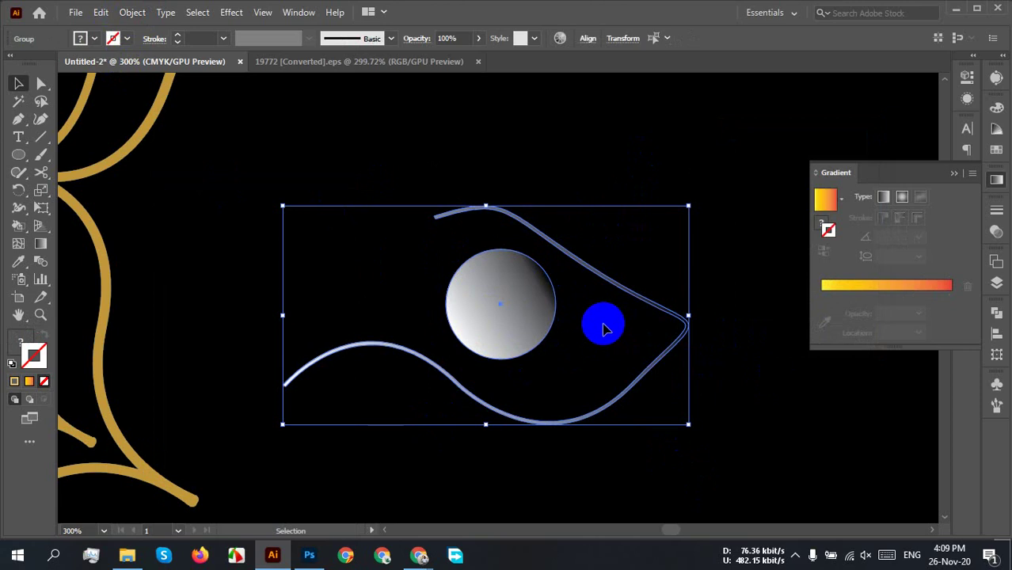
left_click(604, 329)
left_click_drag(610, 201, 432, 455)
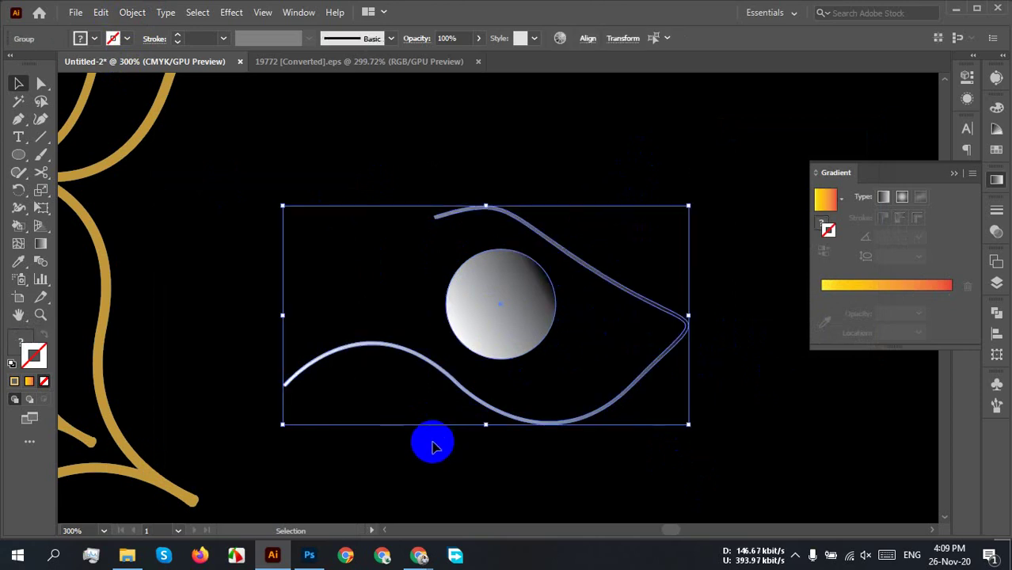
Step: Fill both the expanded wavy path and the circle with the Orange, Yellow gradient
left_click(29, 342)
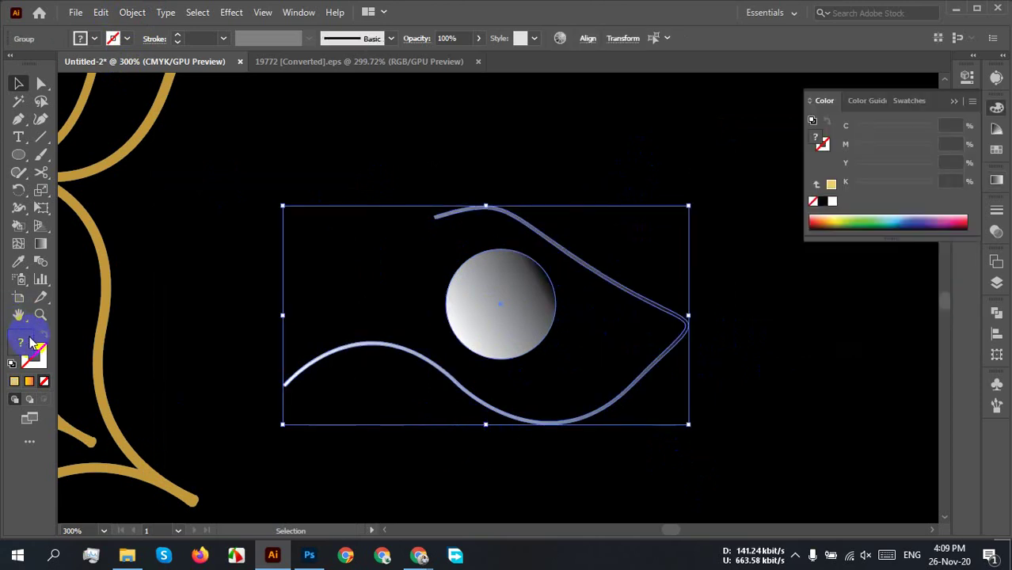
left_click(603, 329)
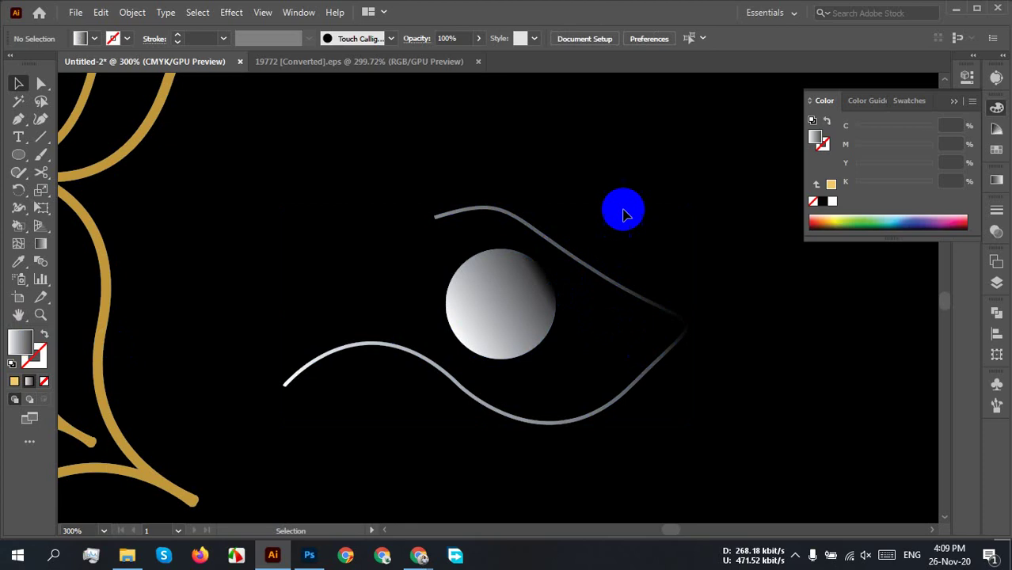
left_click_drag(622, 210, 445, 350)
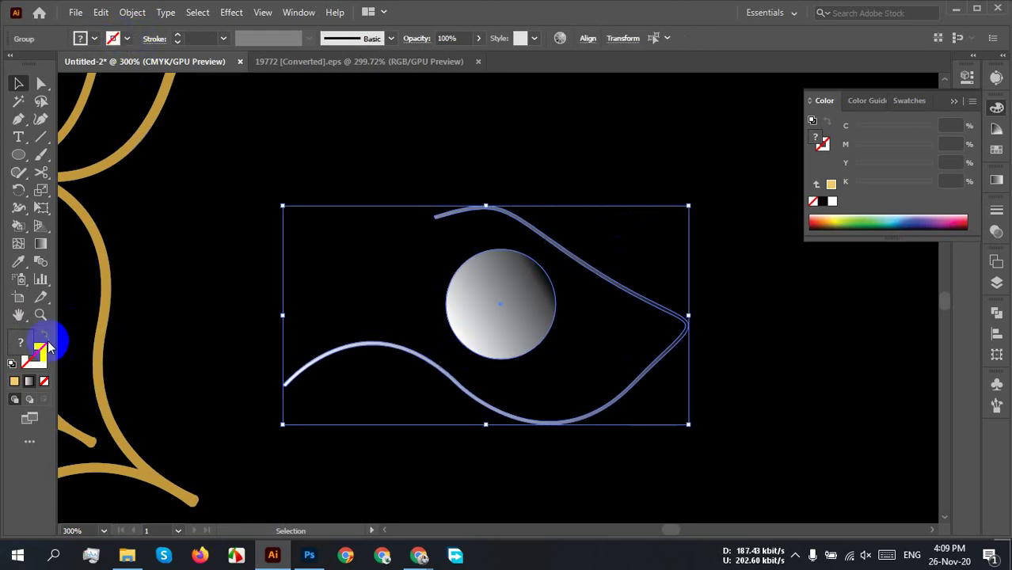
left_click(999, 183)
left_click(842, 199)
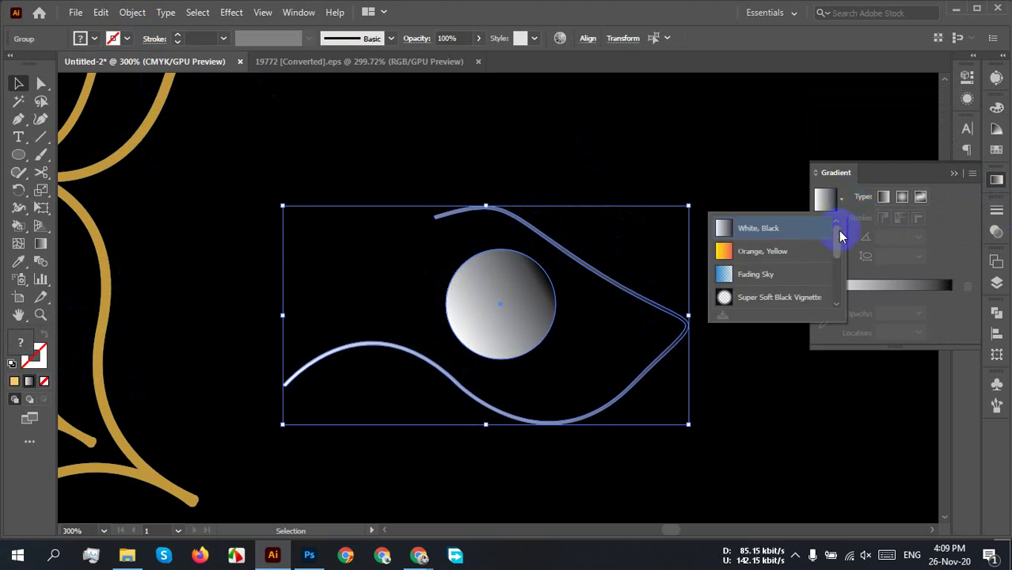
left_click(750, 253)
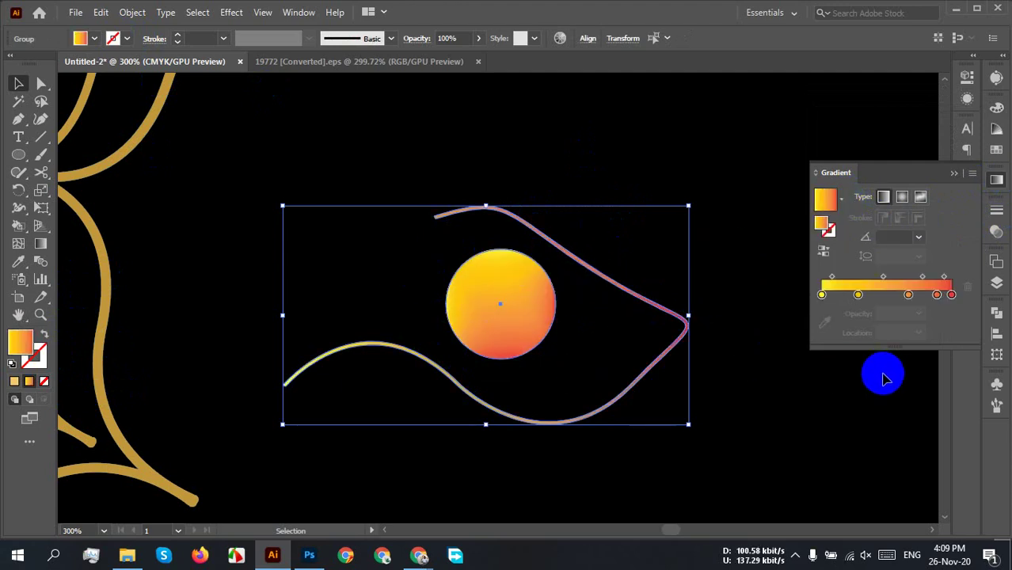
Step: Replace the fill of the expanded path and circle with a copper-toned gradient preset and deselect them
left_click(842, 202)
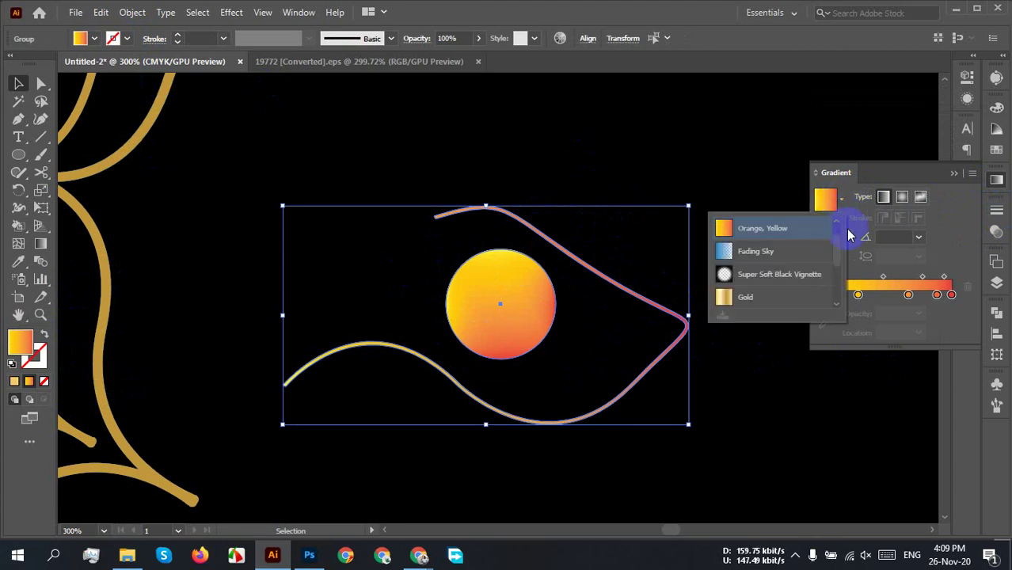
scroll(782, 268, "down", 5)
left_click(776, 251)
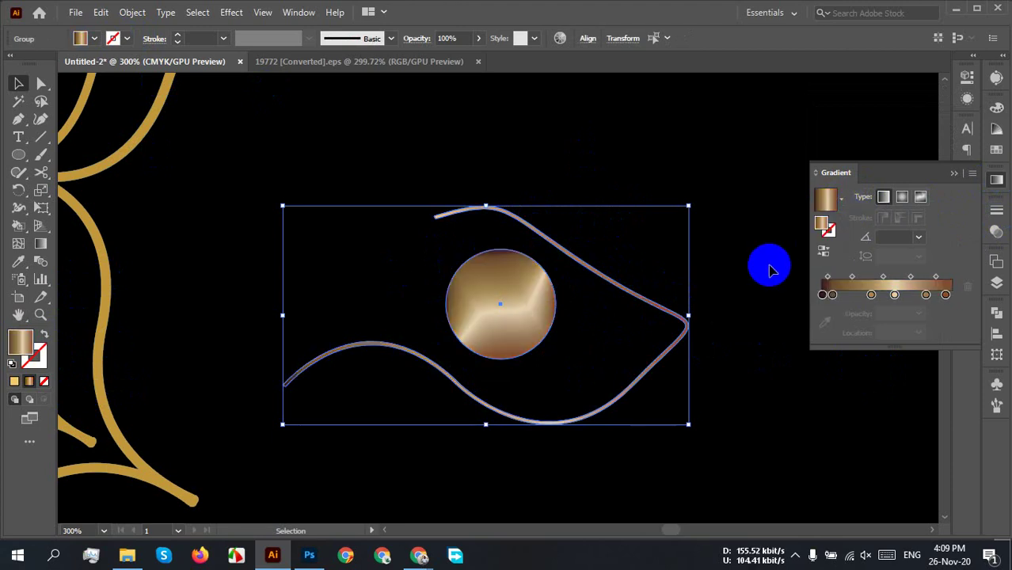
left_click(758, 366)
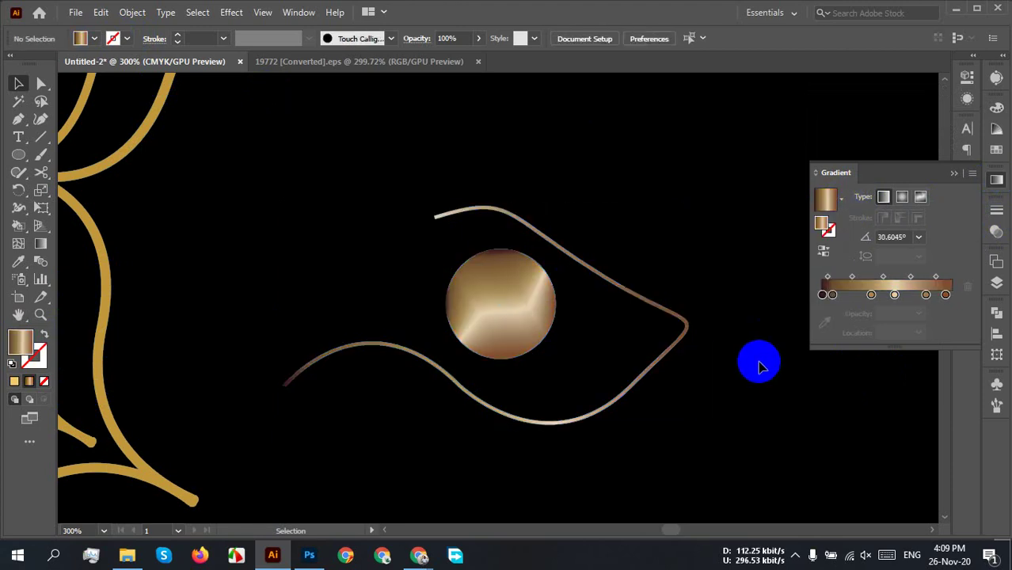
Step: Delete the sample wavy path and circle beside the mandala
left_click(952, 173)
scroll(734, 292, "down", 3)
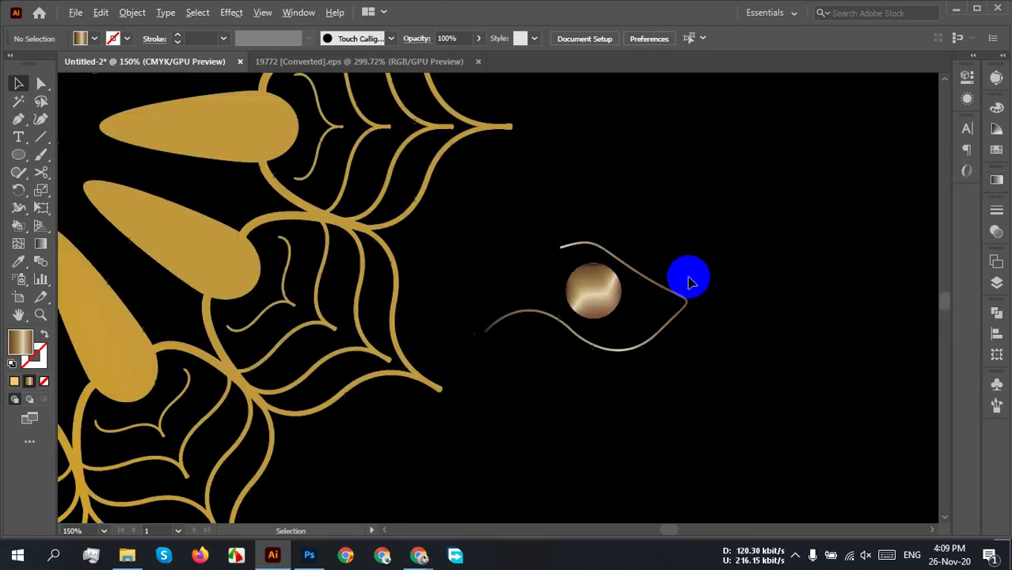
left_click_drag(690, 203, 568, 354)
key("Delete")
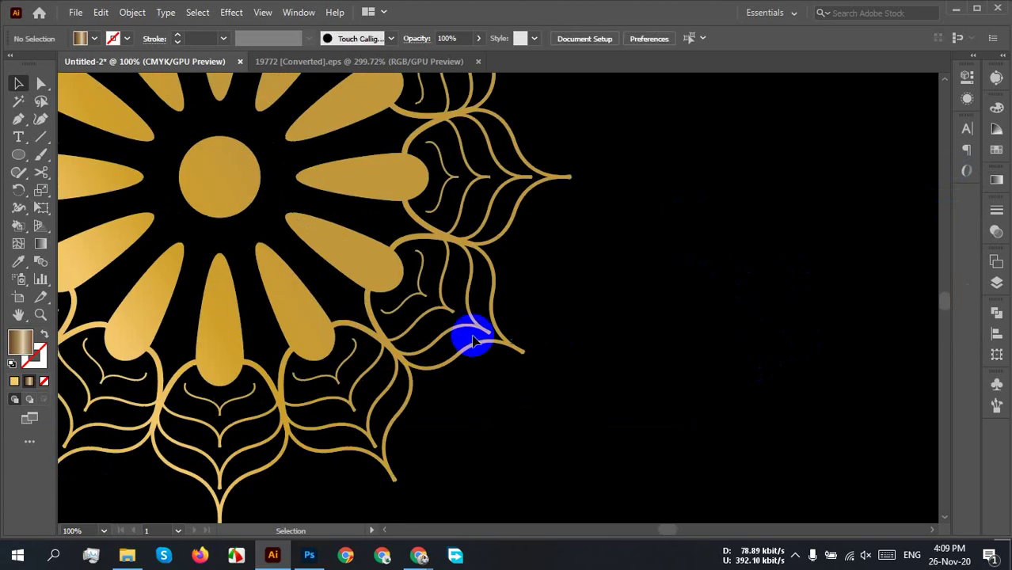
Step: Move the whole gold mandala off the black square to the empty canvas on its left
scroll(507, 301, "down", 5)
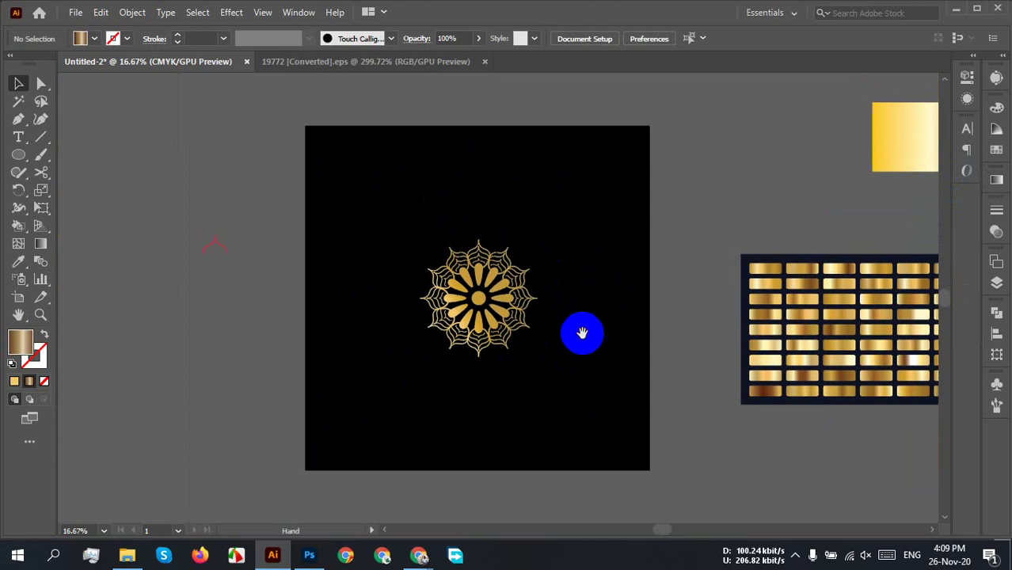
left_click_drag(589, 387, 420, 206)
left_click_drag(505, 297, 164, 358)
left_click(274, 361)
left_click_drag(424, 380, 388, 405)
mouse_move(491, 318)
left_mouse_down()
mouse_move(472, 357)
mouse_move(500, 365)
left_mouse_up()
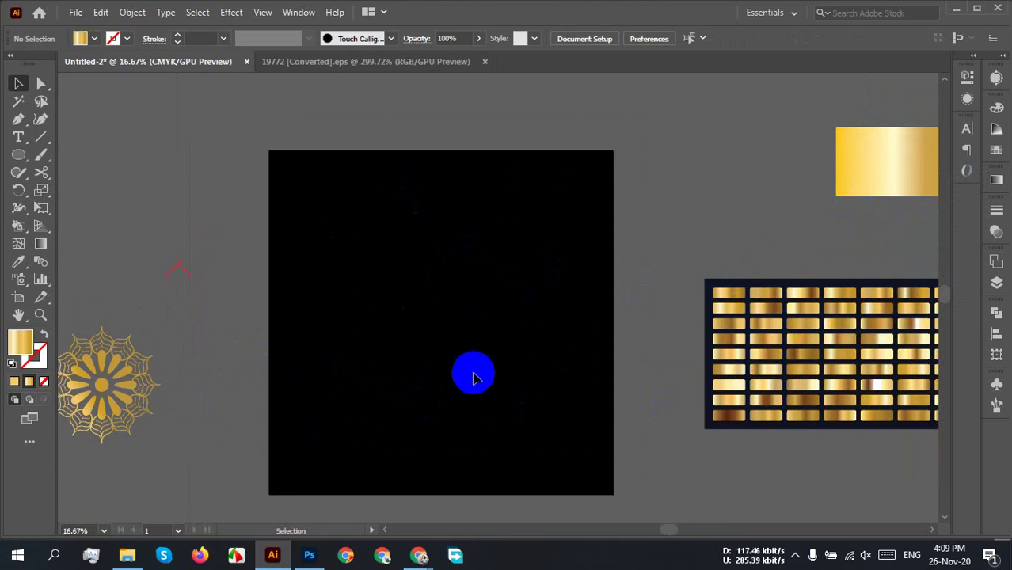
scroll(429, 301, "up", 2)
scroll(455, 229, "down", 2)
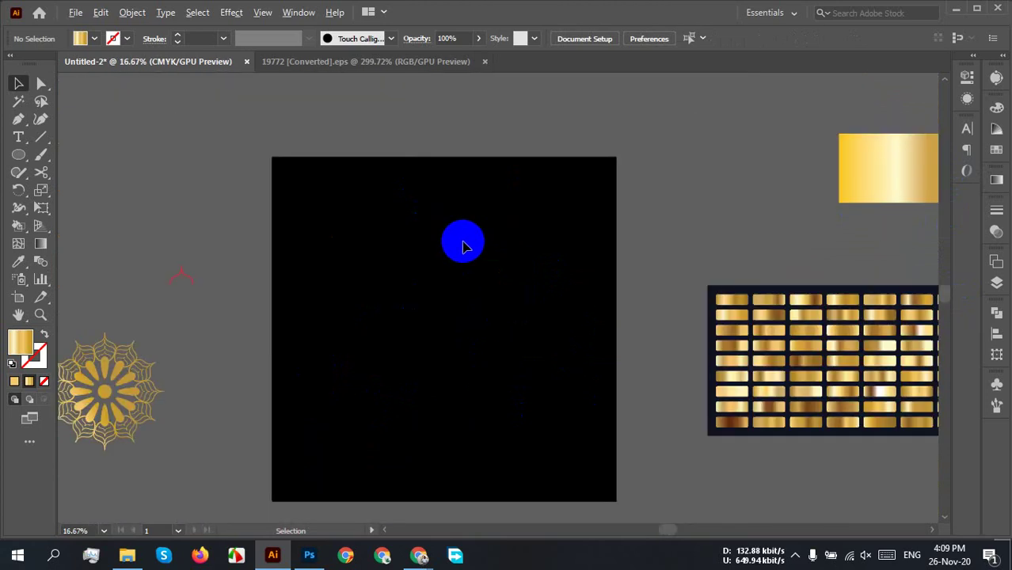
Step: Draw a gold-gradient circle about 717 px in diameter on the black square, duplicate it to the right so they overlap, and select both
key("l")
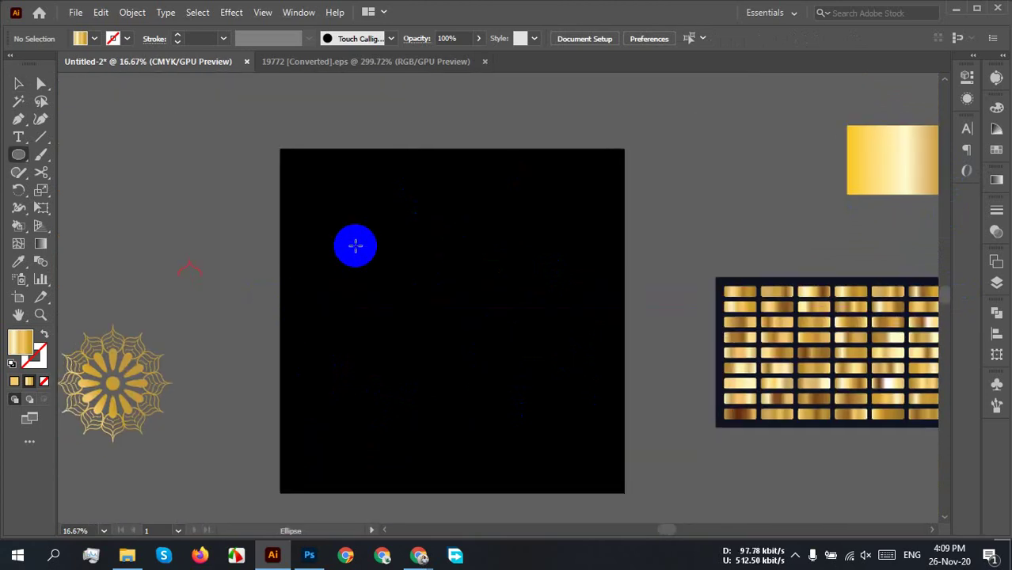
left_click_drag(321, 231, 440, 340)
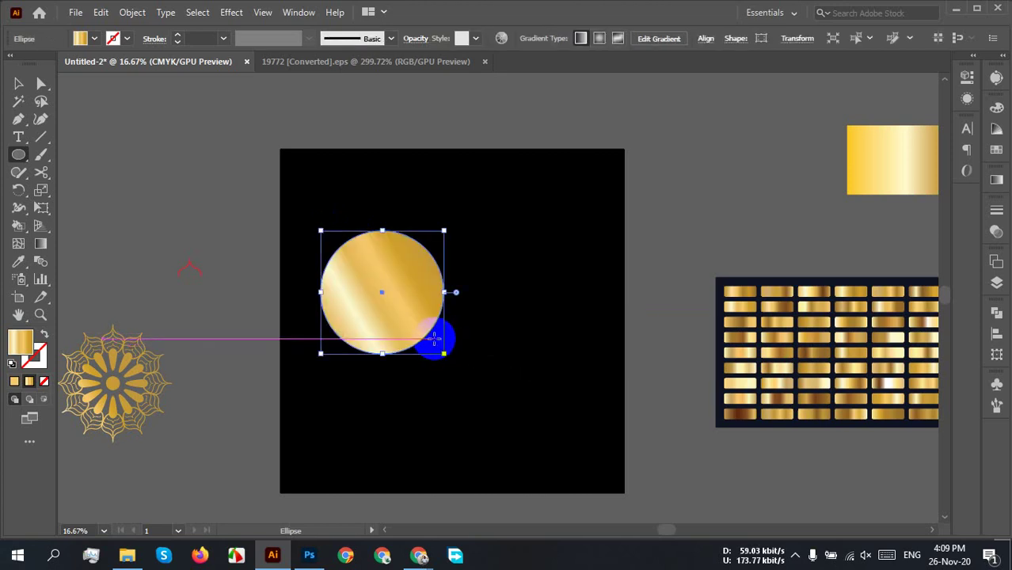
key("v")
left_click(526, 289)
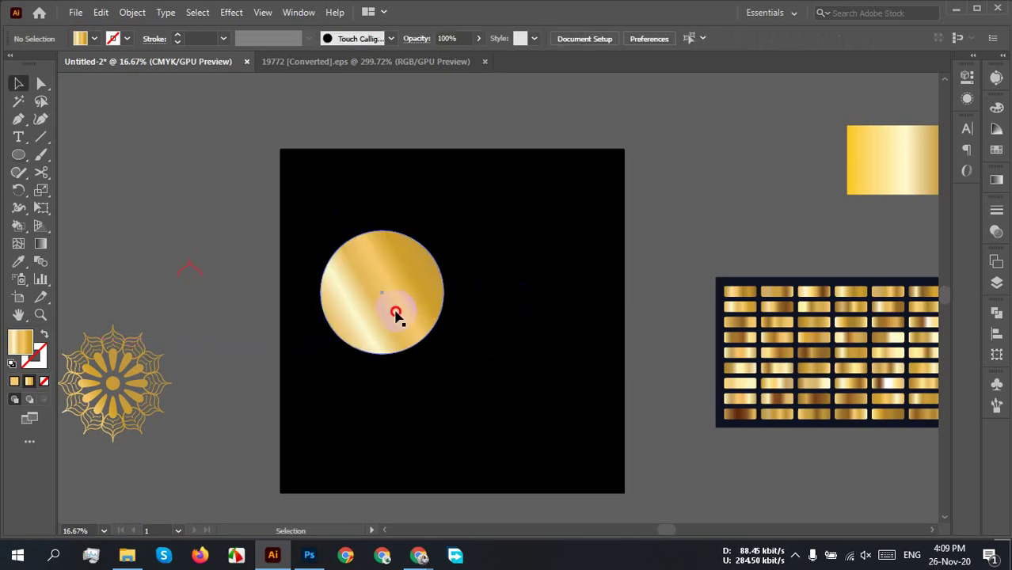
left_click_drag(395, 314, 489, 316)
left_click_drag(531, 391, 312, 197)
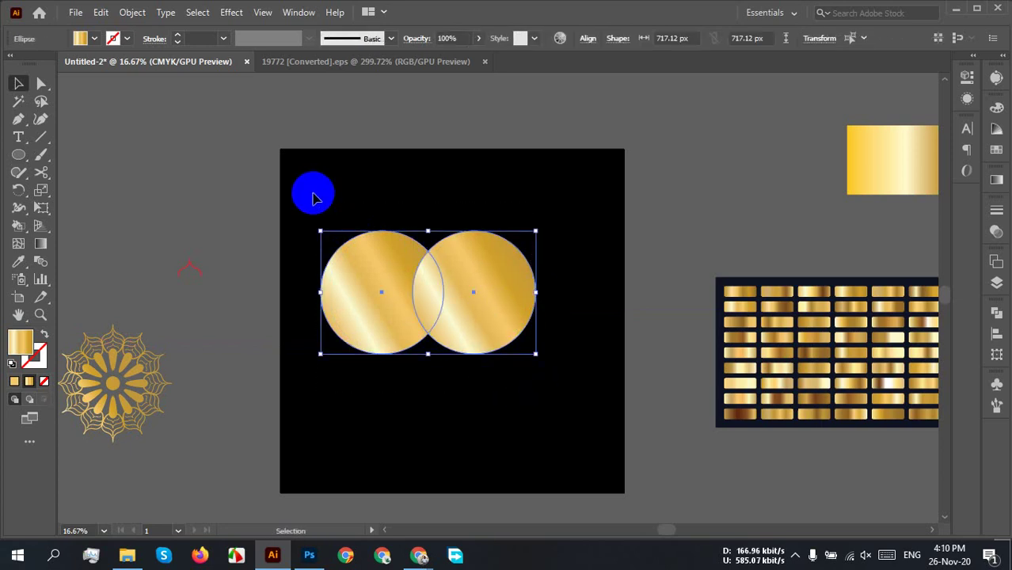
Step: Try subtracting the front circle from the back one with Minus Front, undo it, and reselect both circles
left_click(996, 311)
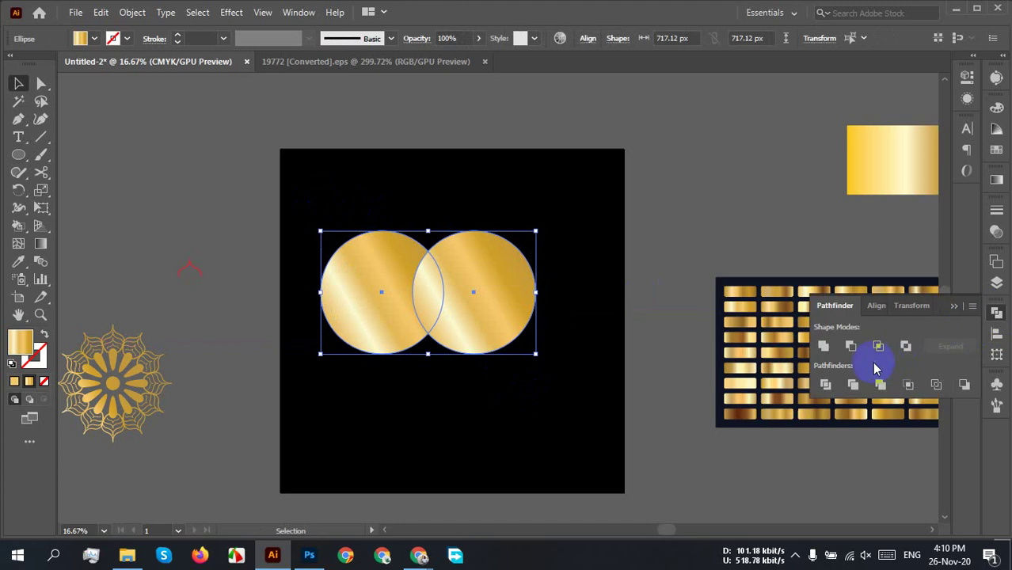
left_click(851, 346)
key("ctrl+z")
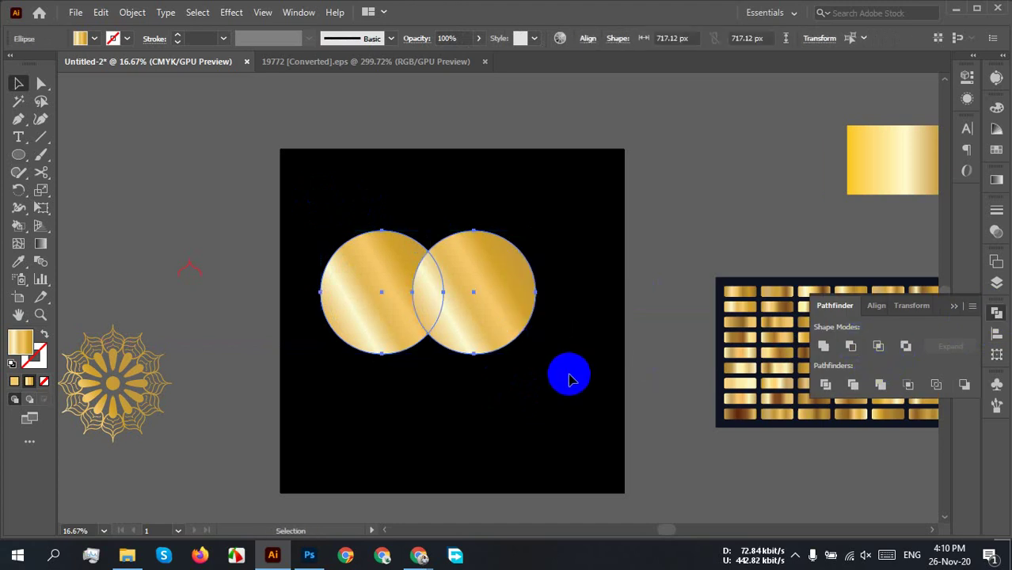
left_click(524, 427)
left_click_drag(543, 414, 352, 228)
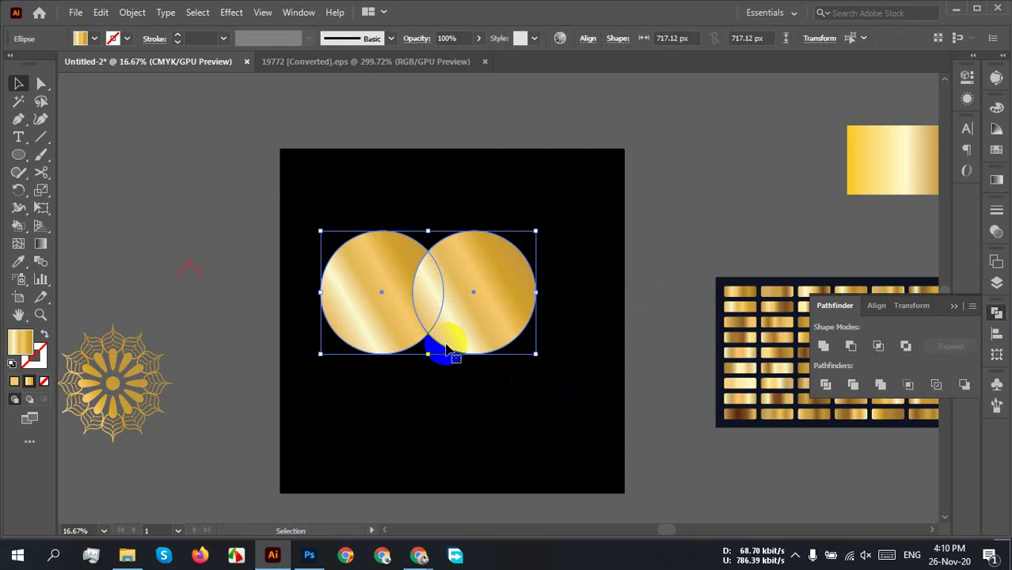
Step: Split the two overlapping gold circles with Divide, ungroup the pieces and delete both outer crescents, keeping the lens-shaped overlap
left_click(824, 380)
right_click(543, 335)
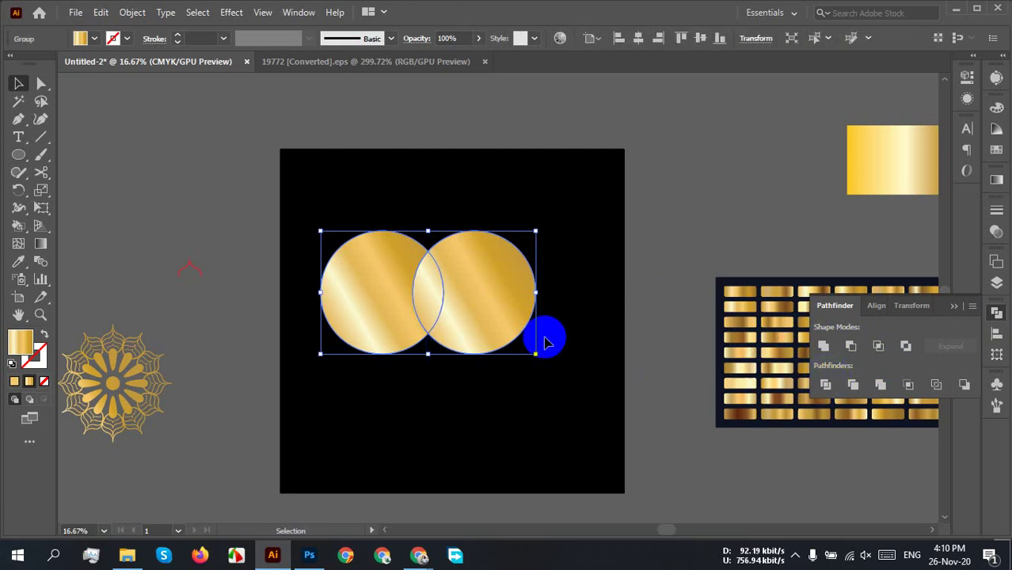
left_click(587, 173)
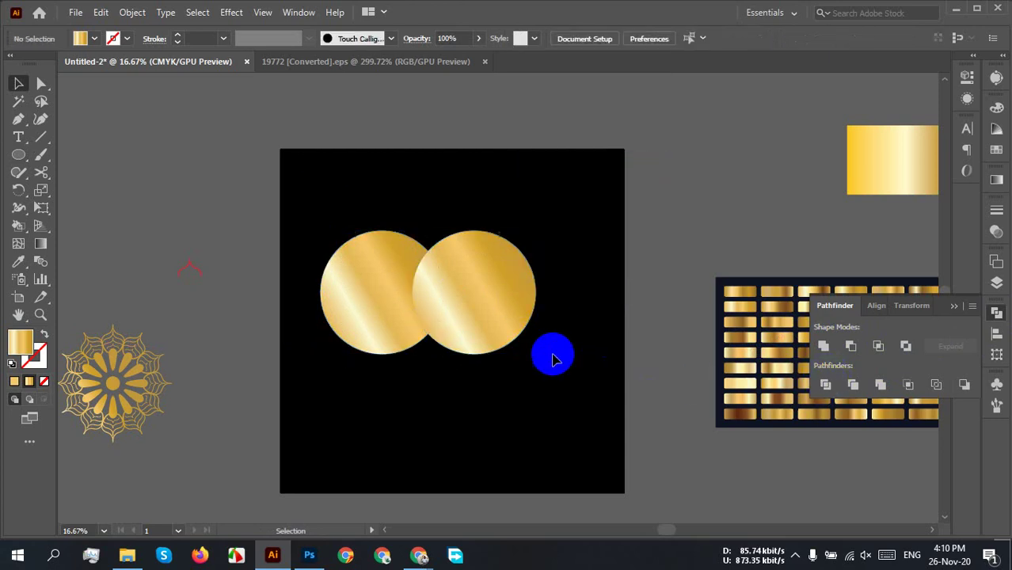
left_click(489, 215)
key("Delete")
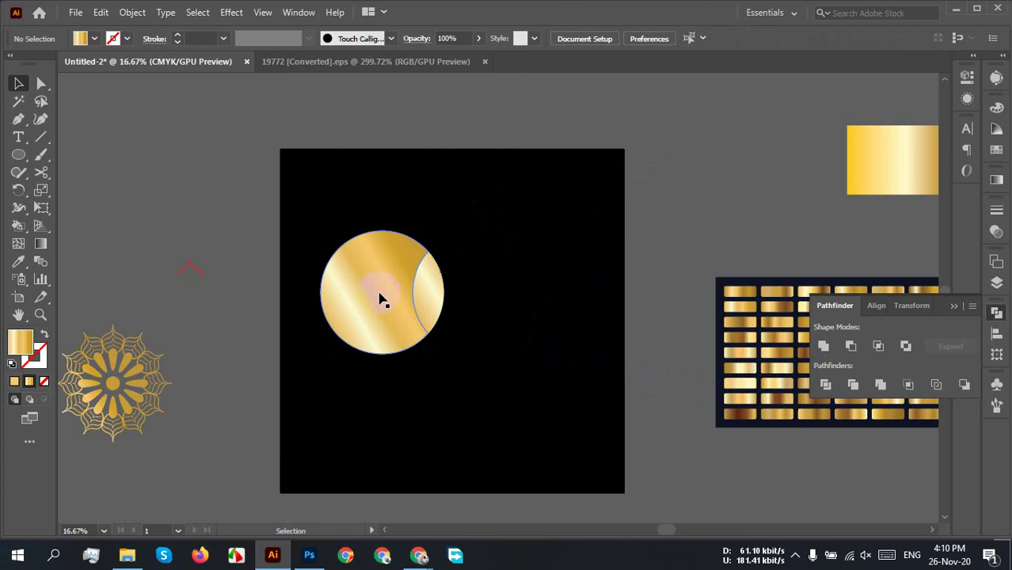
left_click(384, 298)
key("Delete")
Step: Move the gold lens shape slightly down and left on the black square and fill it with solid red
left_click_drag(385, 267, 470, 357)
left_click_drag(450, 300, 442, 319)
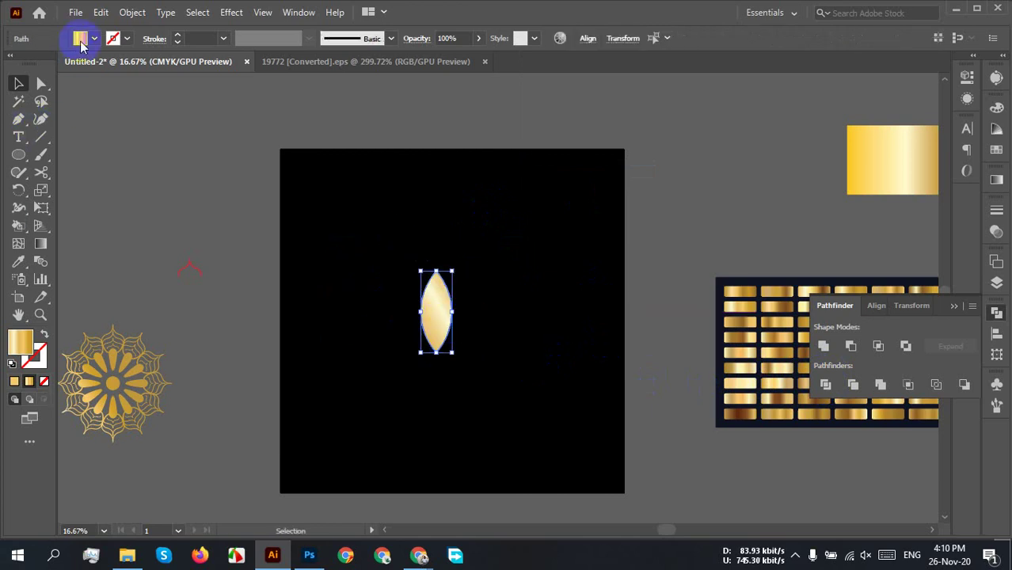
left_click(83, 39)
left_click(51, 63)
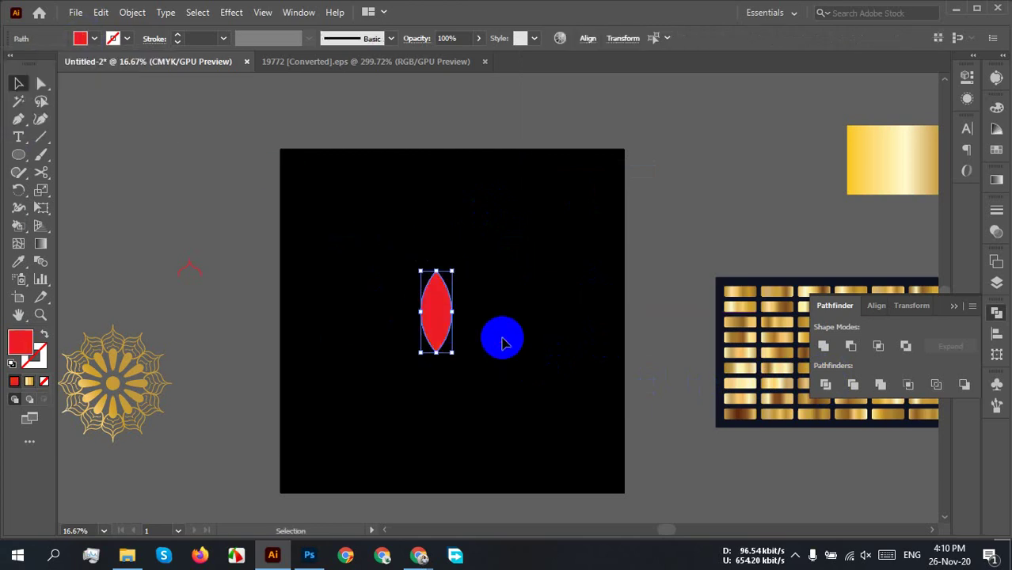
scroll(498, 342, "up", 4)
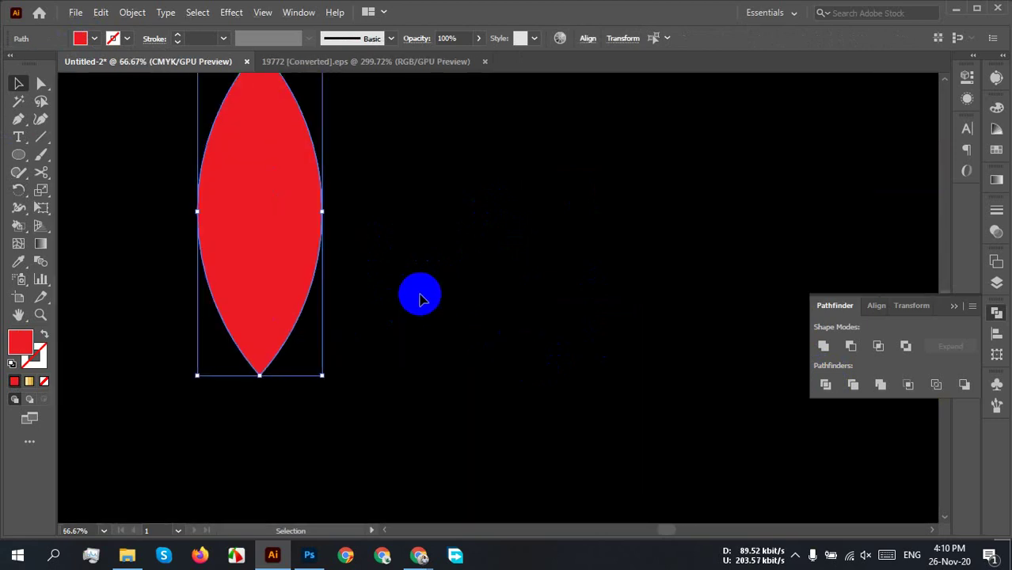
scroll(420, 293, "down", 4)
left_click_drag(426, 280, 589, 305)
scroll(546, 287, "down", 1)
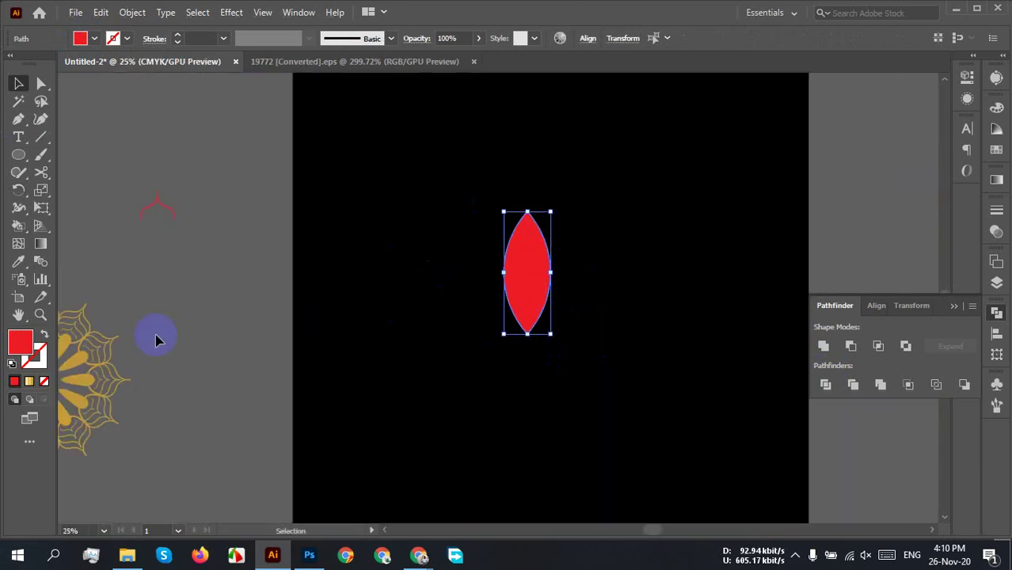
Step: Swap the lens shape's red fill to its stroke and set the stroke weight to 5 px
left_click(44, 337)
left_click(626, 307)
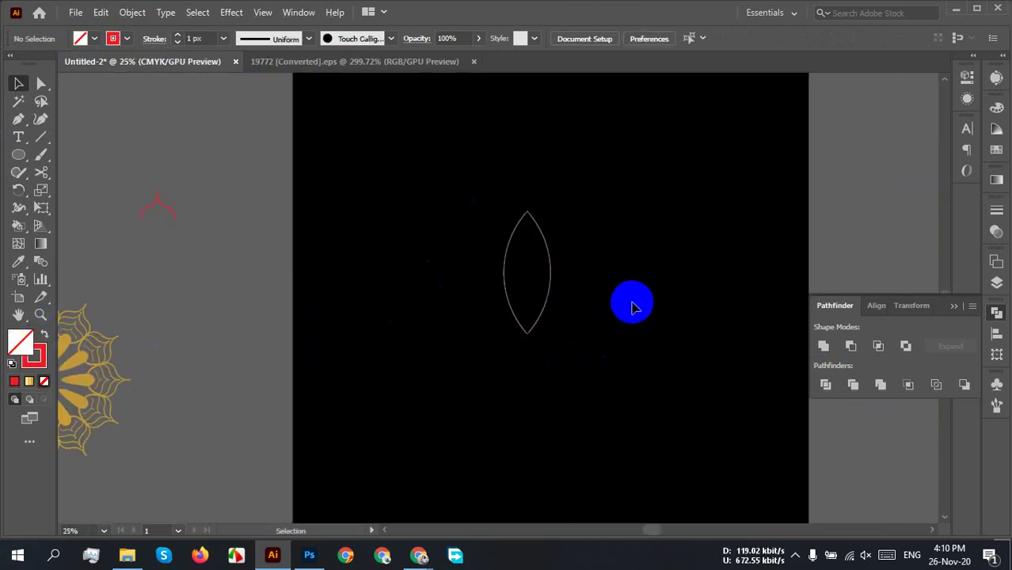
scroll(574, 286, "up", 3)
scroll(572, 273, "down", 2)
left_click(543, 273)
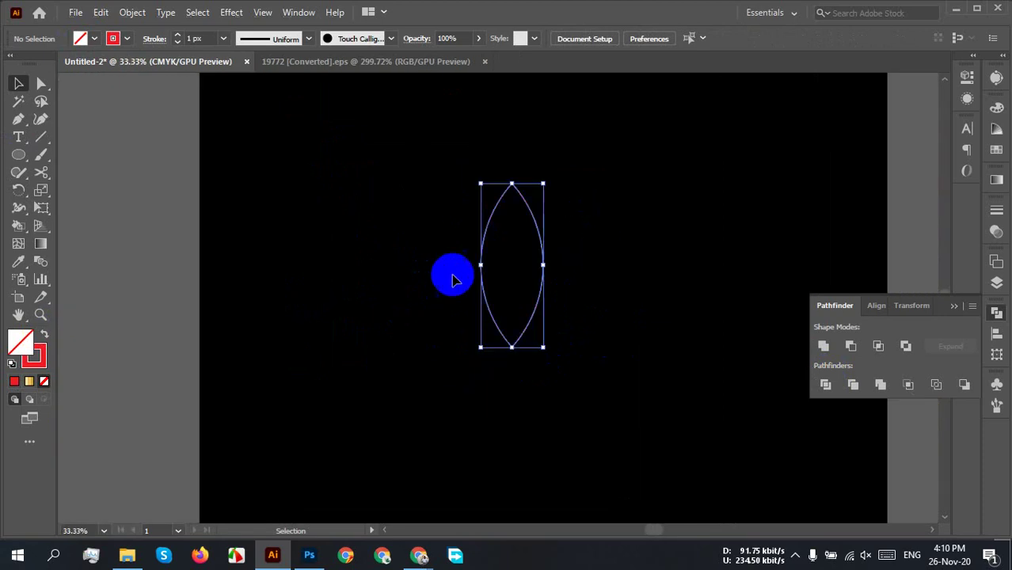
left_click(203, 39)
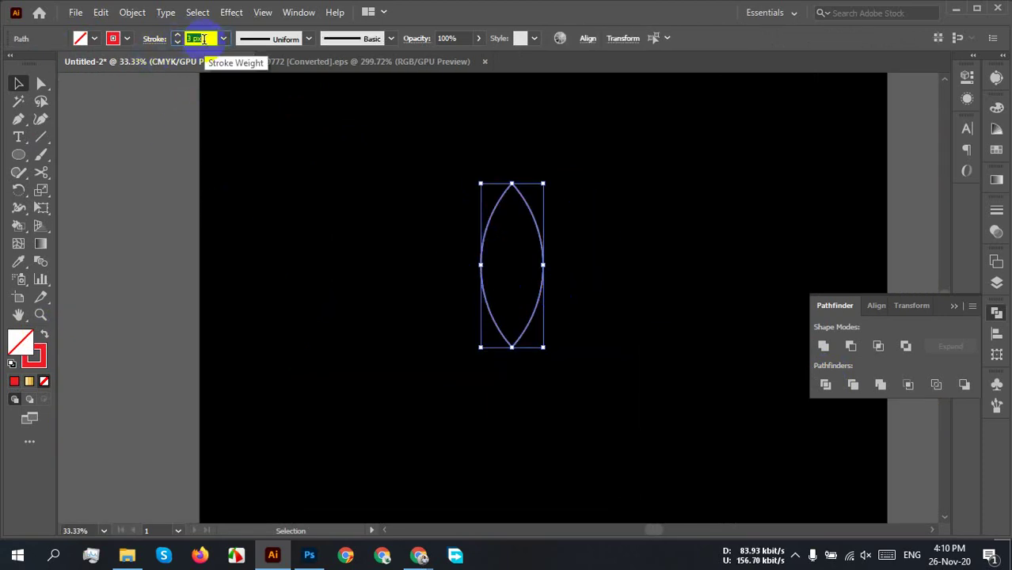
type("5")
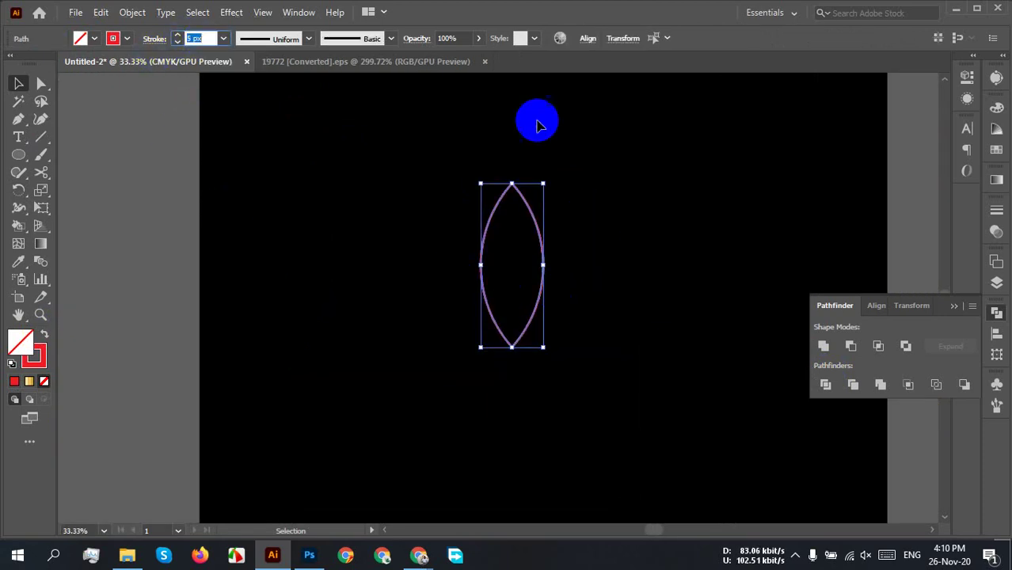
left_click(593, 186)
scroll(594, 212, "down", 3)
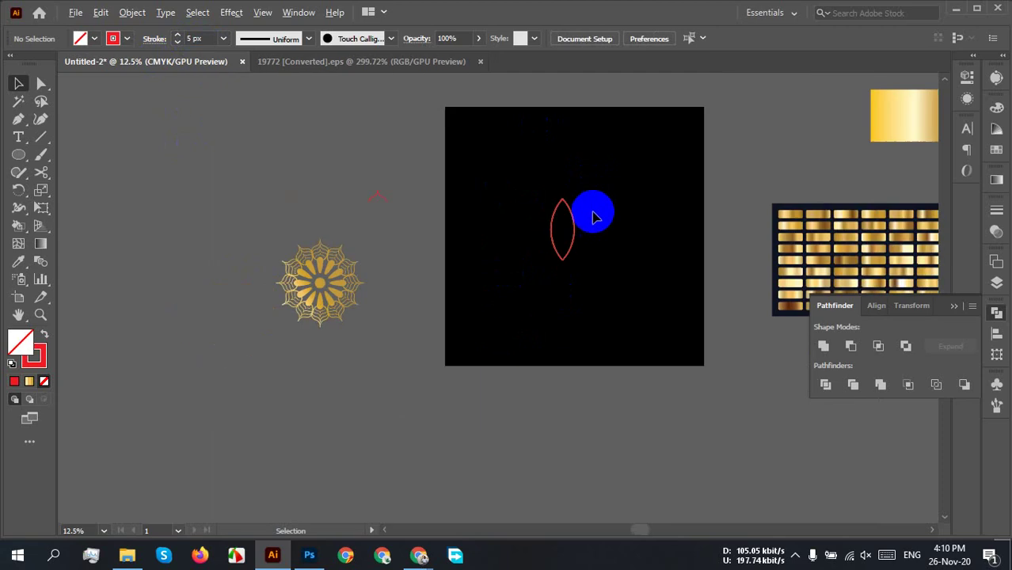
scroll(594, 210, "up", 4)
Step: Add a concentric copy about half the size inside the red petal outline and duplicate it down to the bottom tip
left_click(514, 249)
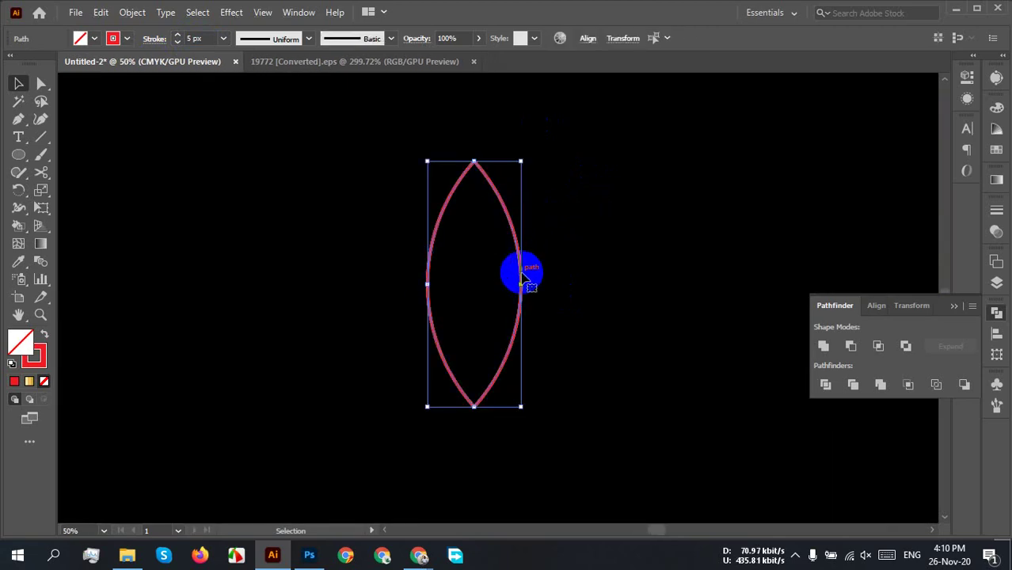
key("a")
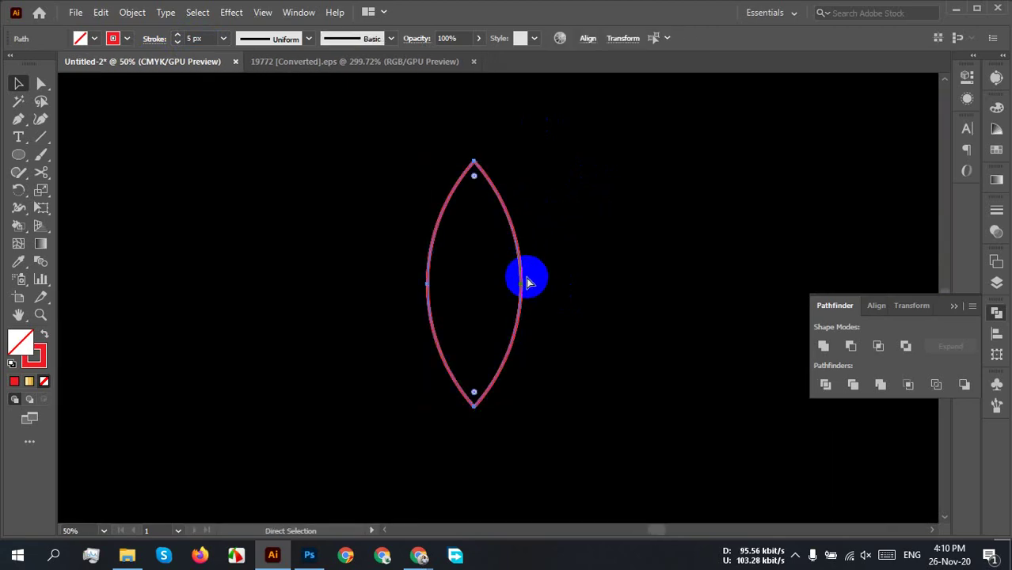
key("v")
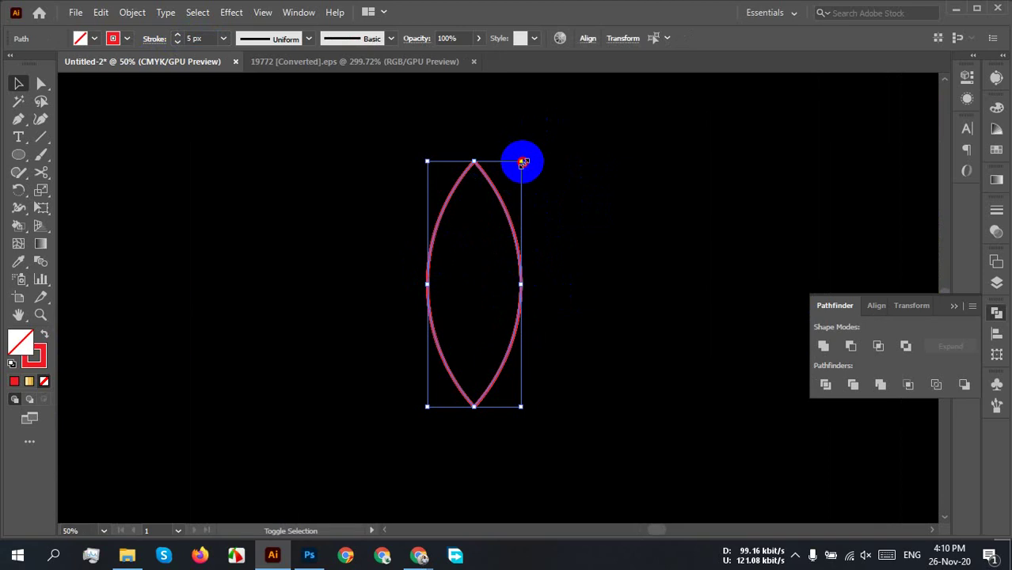
left_click_drag(521, 162, 495, 180)
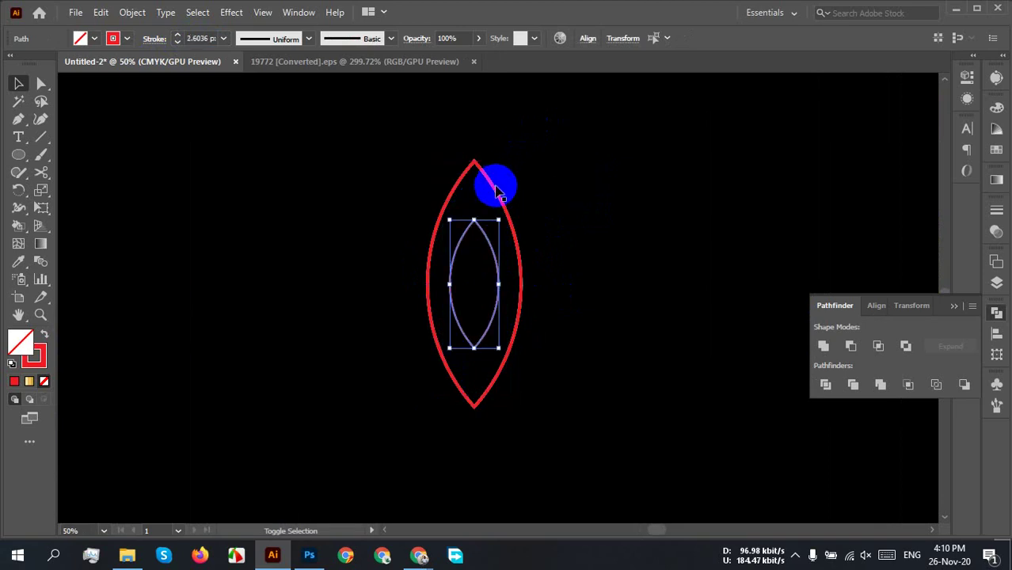
left_click(572, 298)
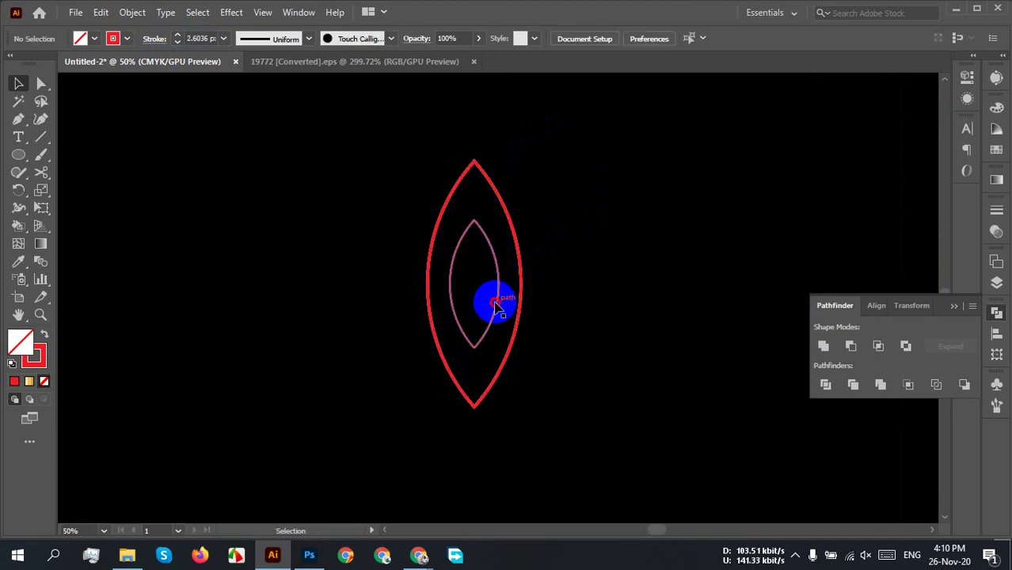
left_click_drag(495, 305, 495, 362)
left_click(580, 311)
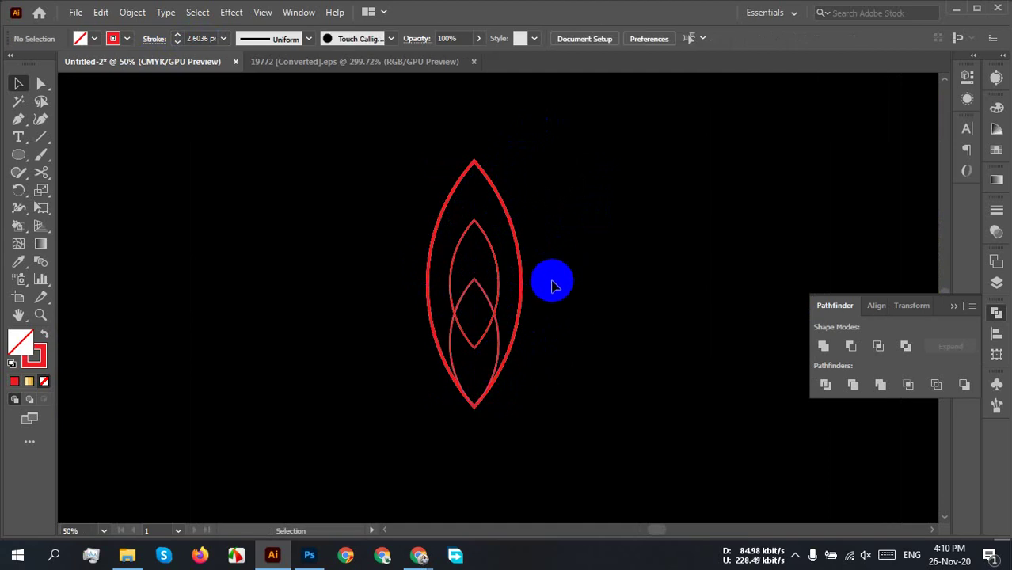
scroll(539, 281, "down", 3)
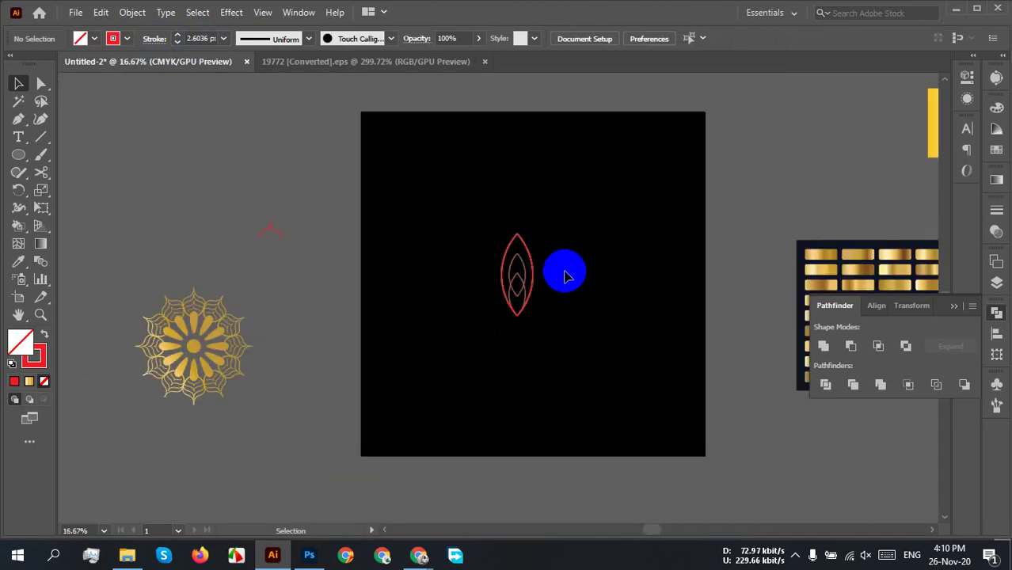
Step: Move the middle small petal out to the right of the large one and enlarge the bottom petal slightly
scroll(563, 275, "up", 3)
left_click_drag(451, 278, 608, 280)
left_click(446, 298)
left_click(447, 299)
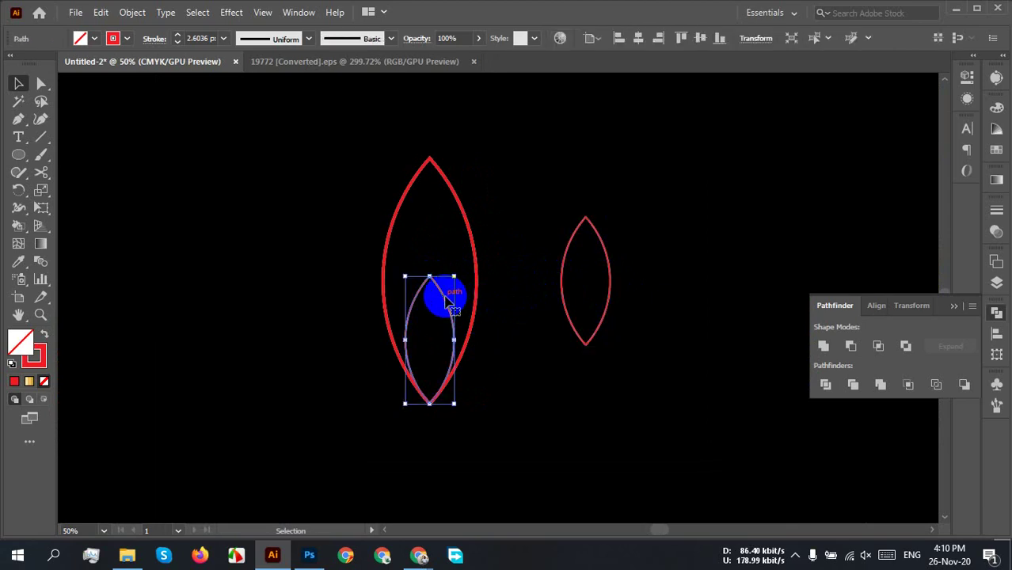
left_click_drag(456, 277, 378, 355)
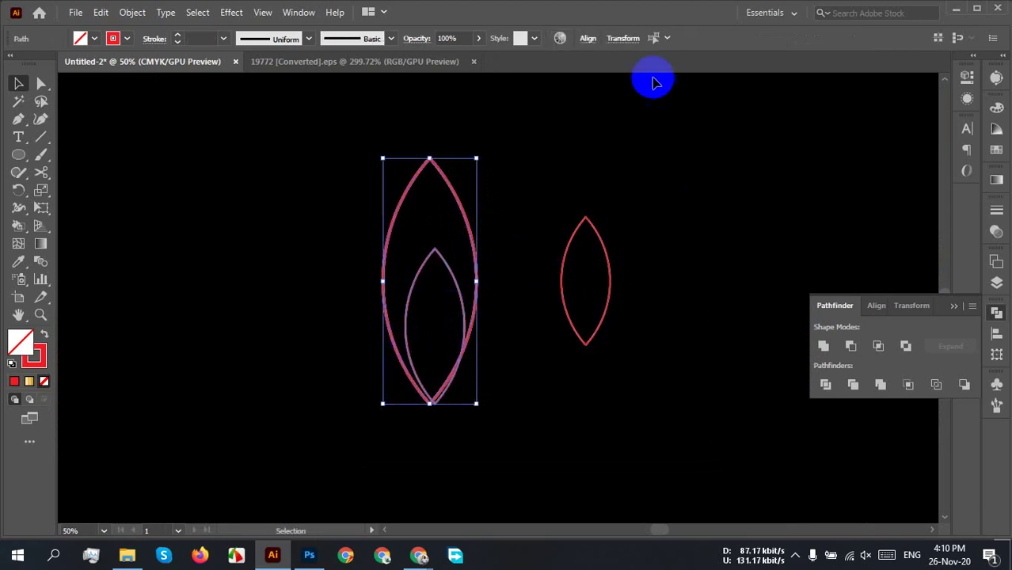
Step: Align the large petal outline and its inner petal on their horizontal centers
left_click(589, 41)
left_click(466, 80)
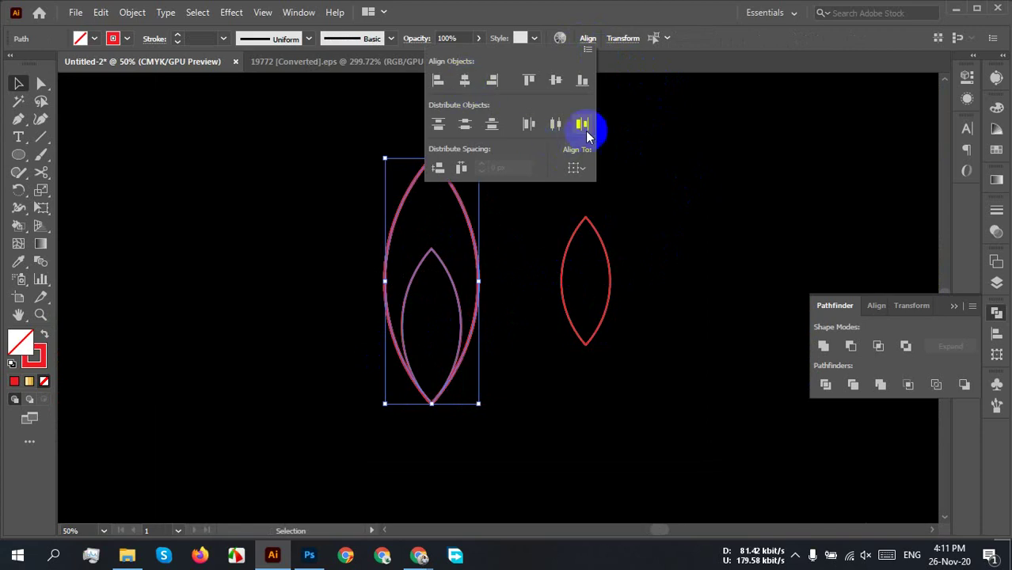
left_click(654, 283)
left_click(654, 283)
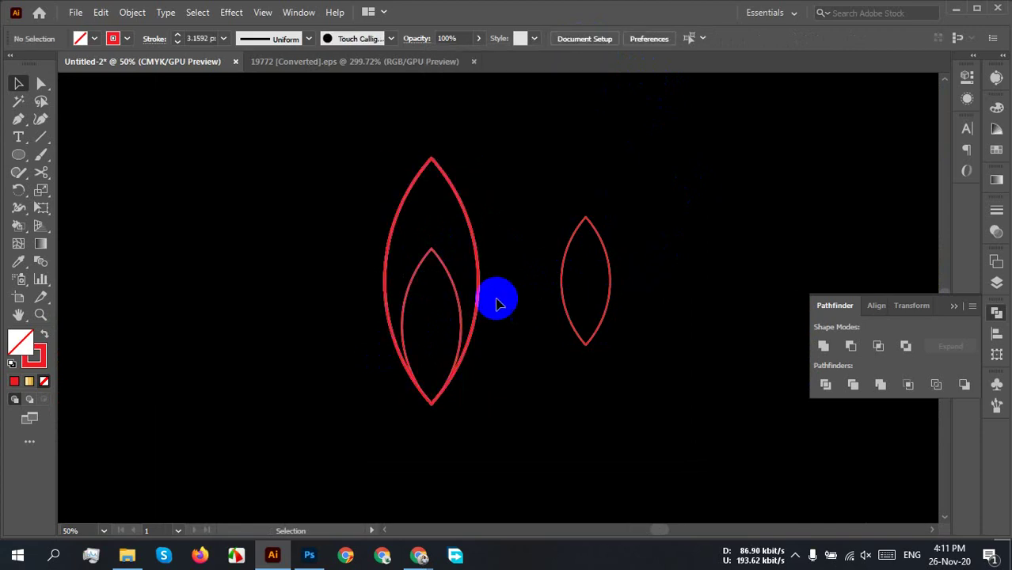
Step: Swap the inner petal's red stroke to a solid red fill
scroll(444, 255, "up", 1)
left_click(429, 262)
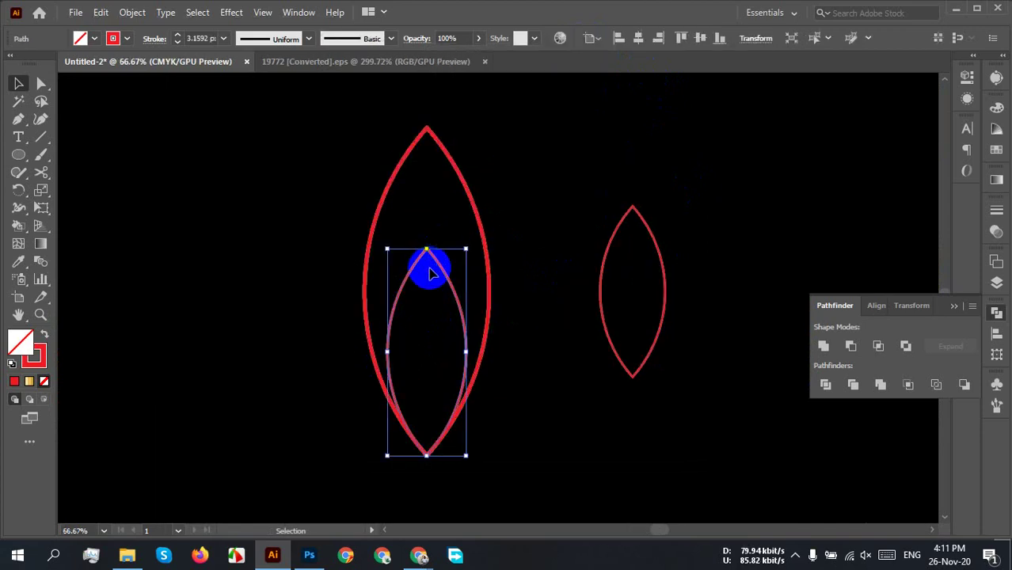
left_click(46, 337)
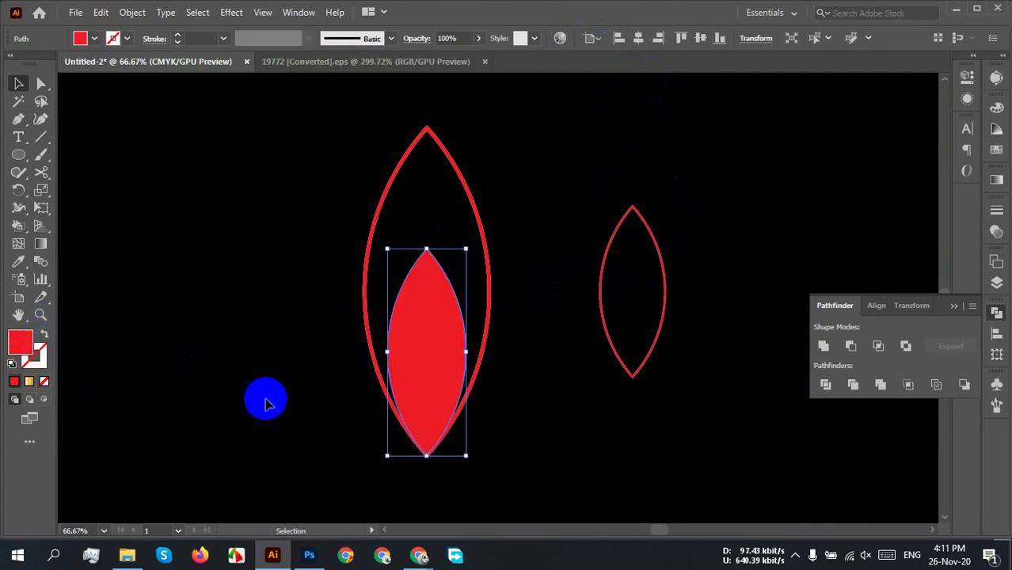
left_click(577, 466)
Step: Place a smaller concentric copy on the red inner petal and cut it out of the petal with Minus Front
left_click(418, 345)
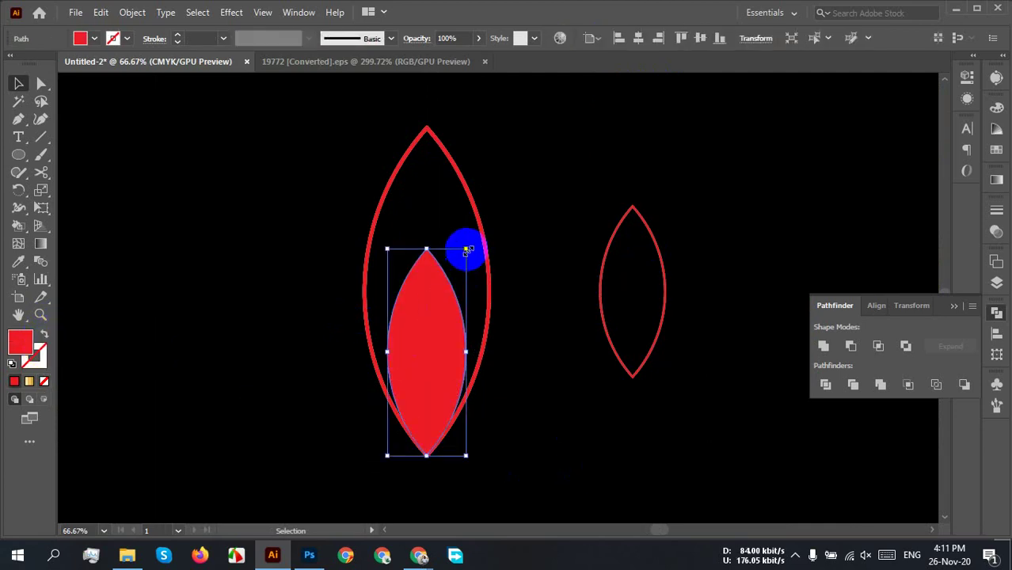
key("a")
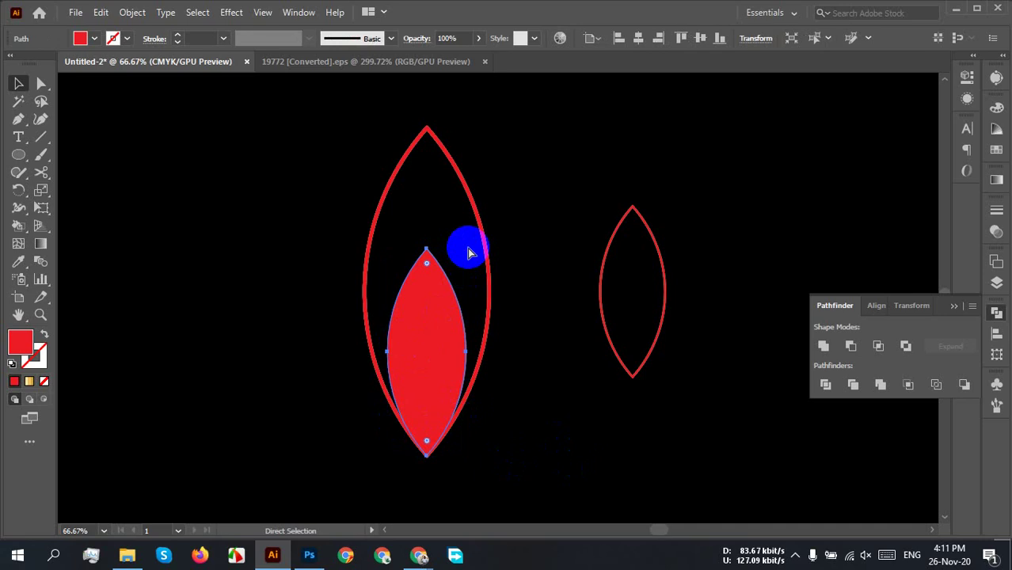
key("v")
left_click_drag(466, 251, 457, 273)
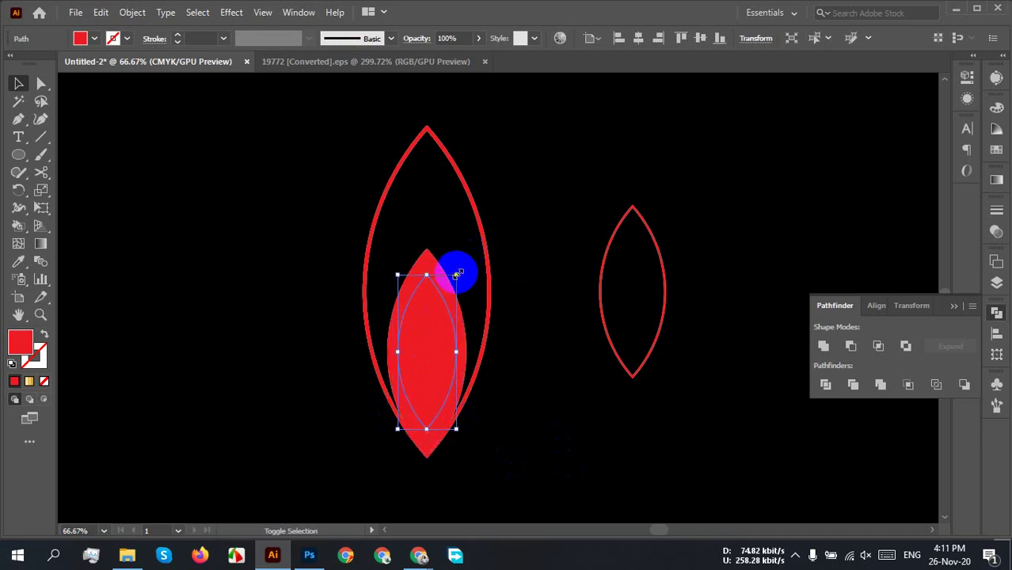
left_click(453, 242)
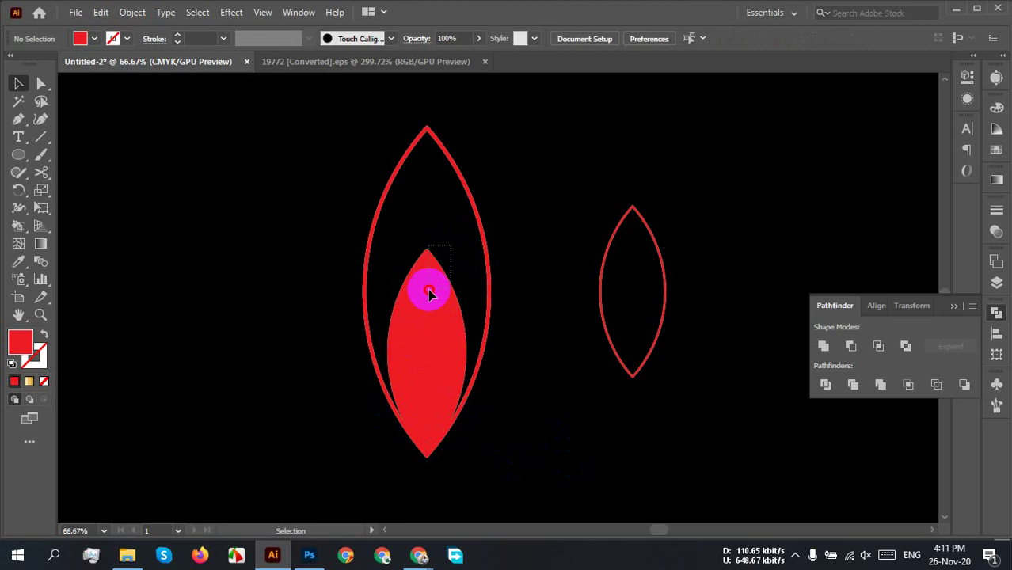
left_click(424, 320, "shift")
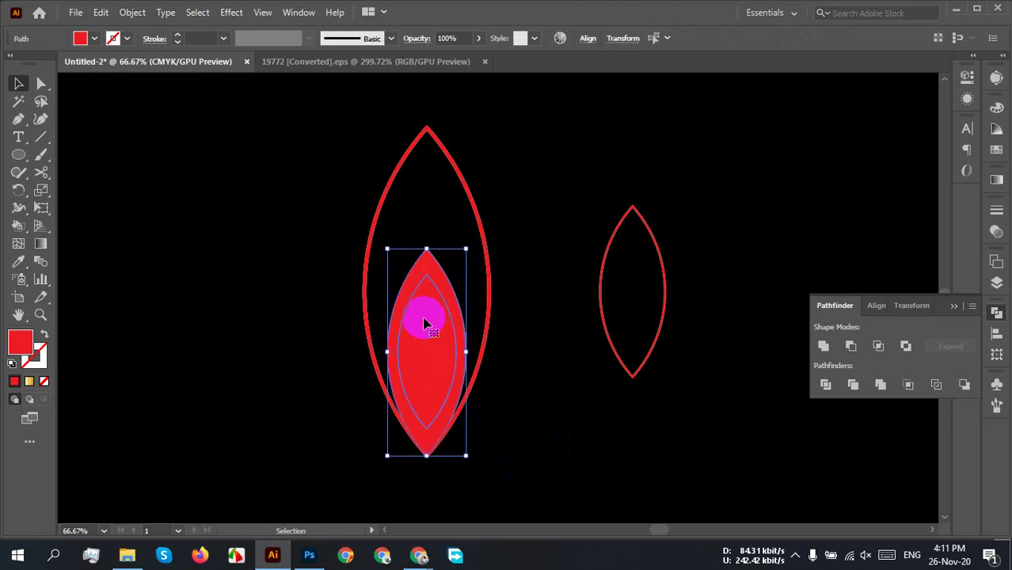
left_click(852, 355)
left_click(593, 430)
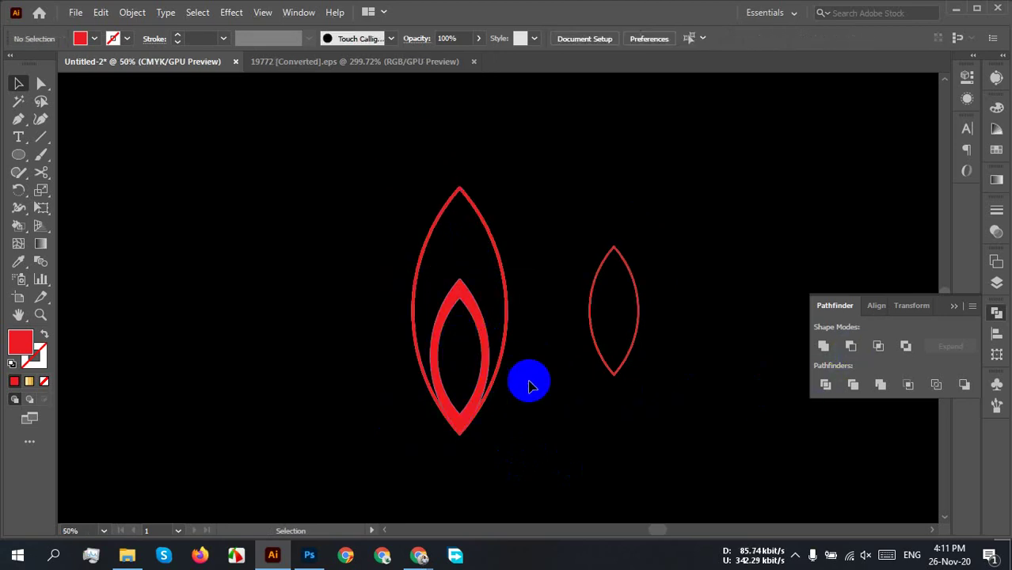
Step: Move the spare small petal outline off the black square to the empty canvas on its left
scroll(528, 390, "down", 3)
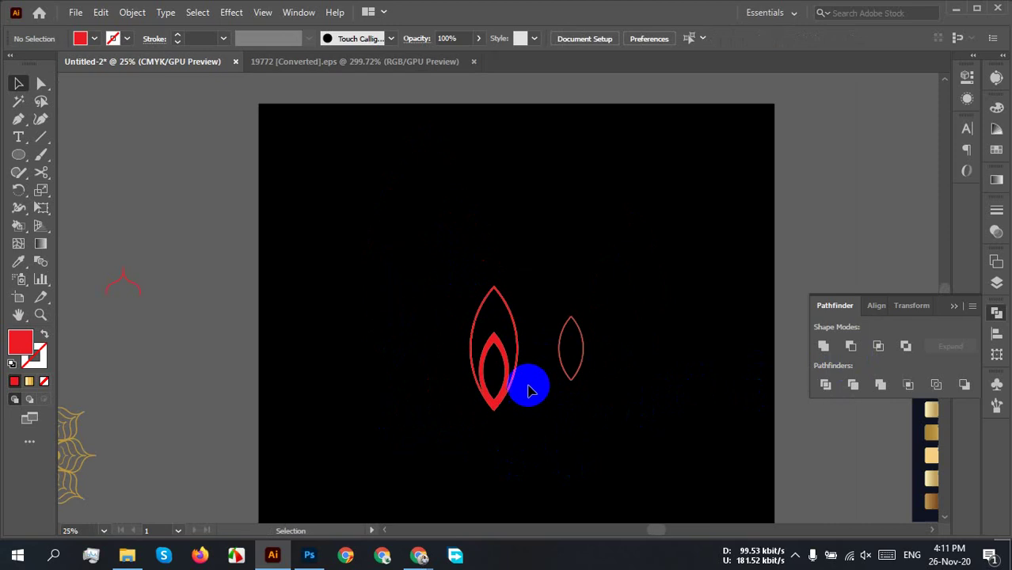
left_click(583, 362)
left_click_drag(583, 362, 152, 362)
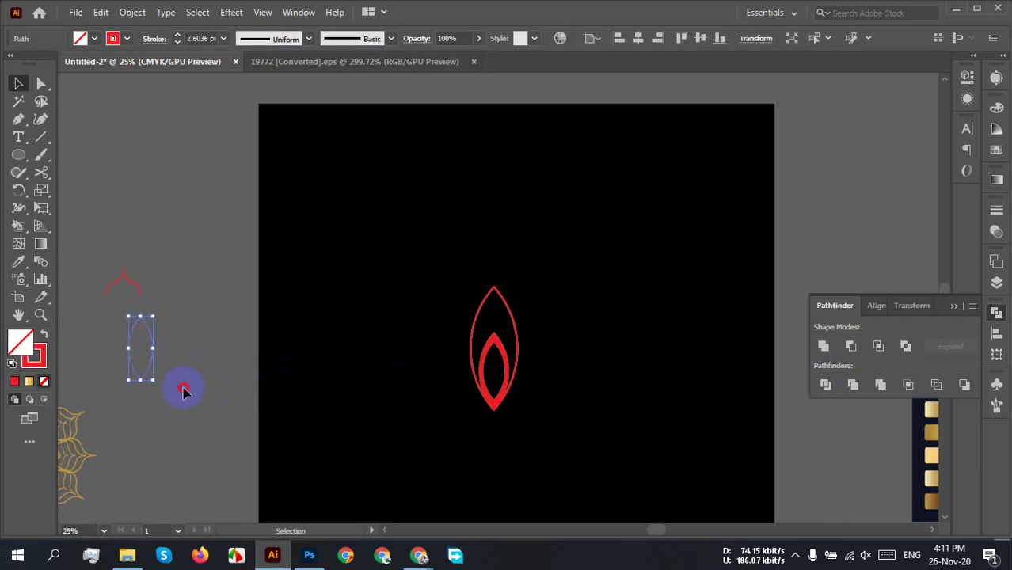
left_click(183, 392)
scroll(527, 411, "down", 1)
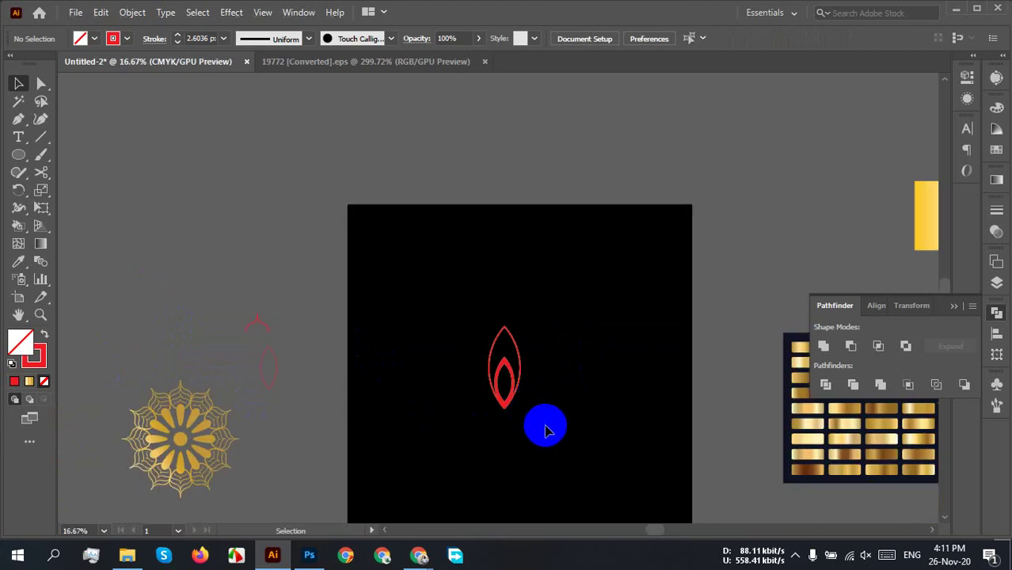
Step: Group the large petal outline with its solid red inner petal
left_click(493, 346)
right_click(518, 410)
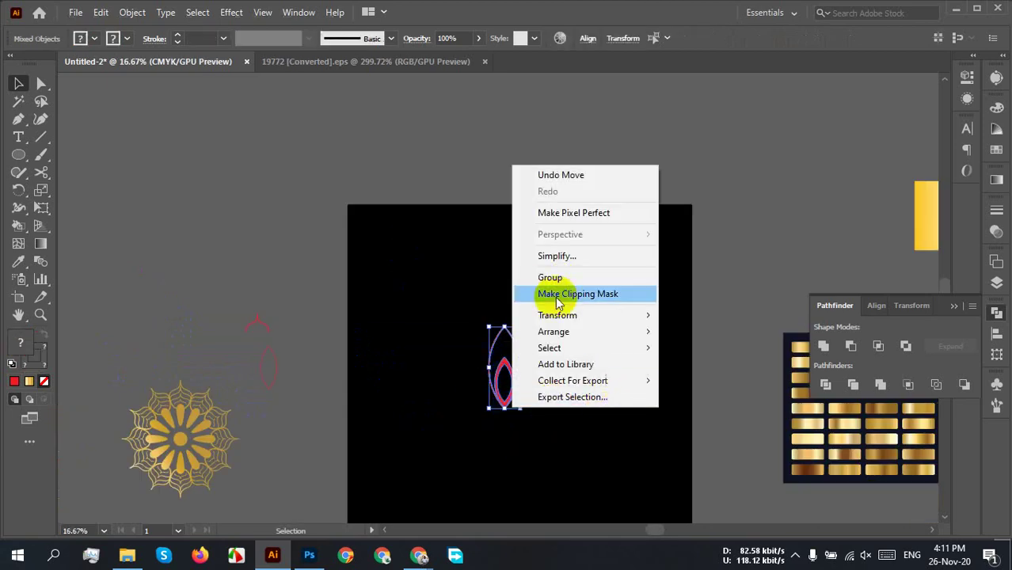
left_click(570, 277)
left_click(568, 375)
scroll(554, 377, "up", 2)
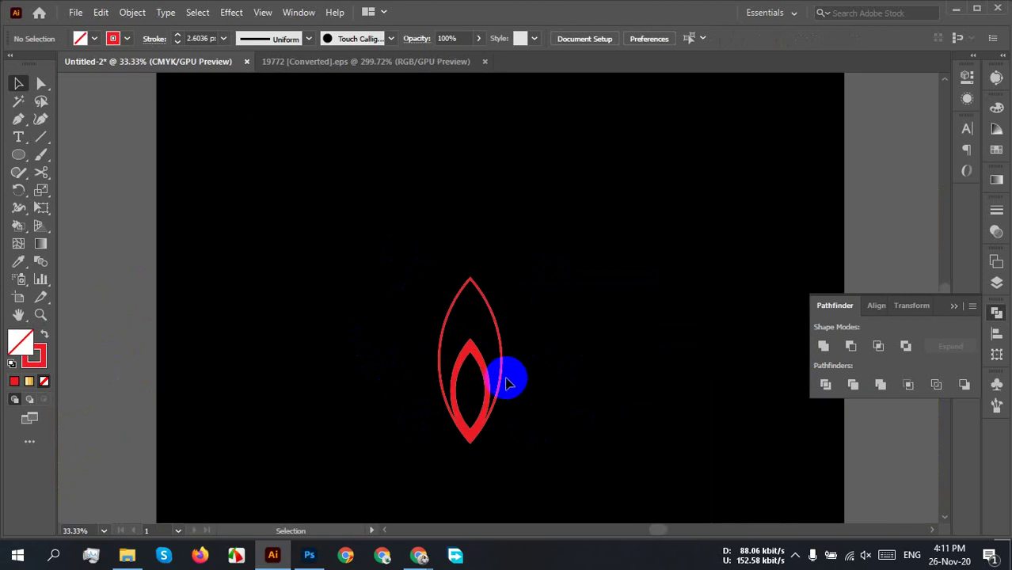
Step: Move the petal group up to the upper middle of the black square
left_click_drag(499, 383, 531, 179)
scroll(538, 210, "down", 3)
left_click(545, 239)
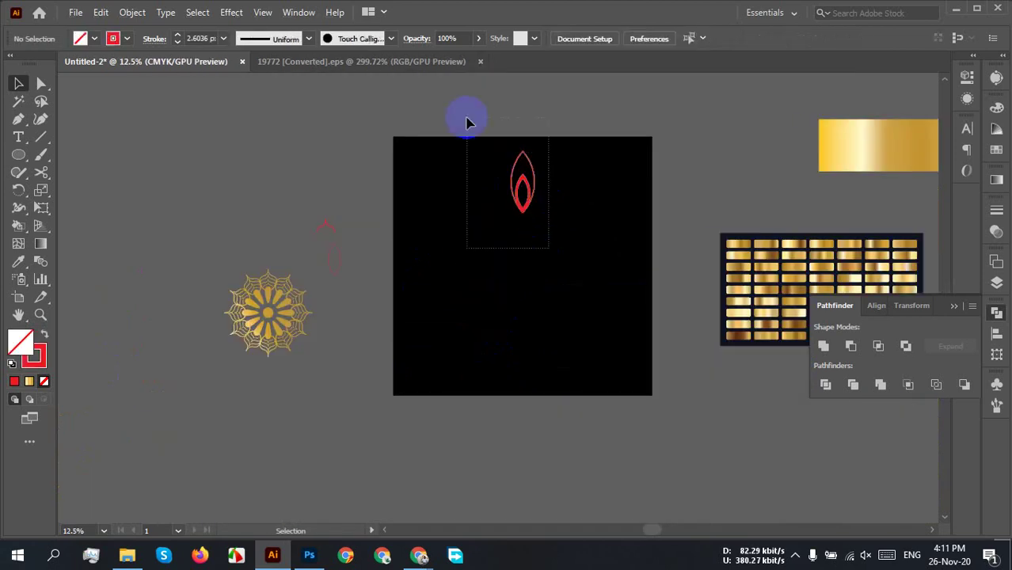
left_click_drag(467, 123, 467, 122)
scroll(542, 228, "up", 3)
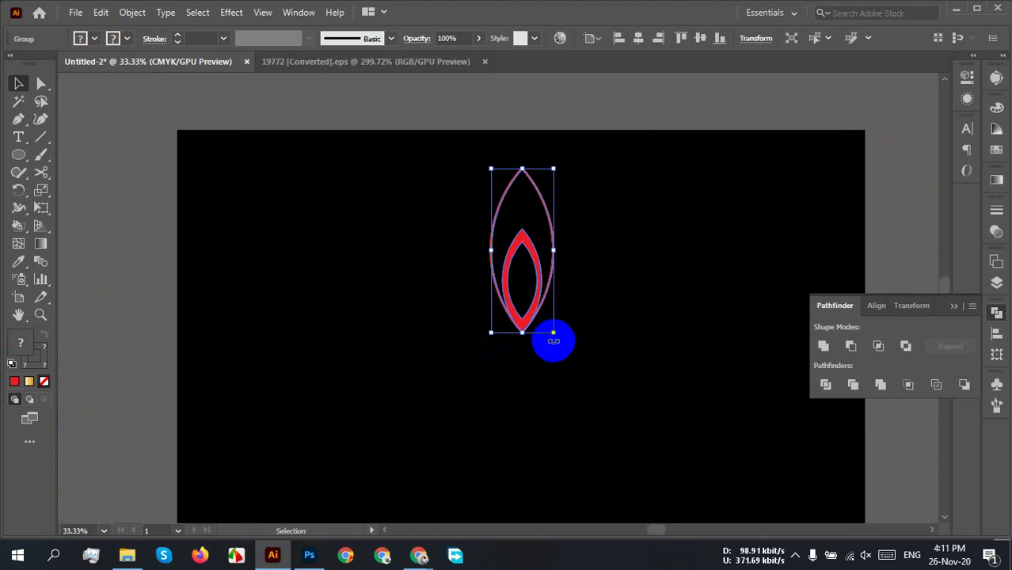
Step: Try to scale down the petal group and reposition it within the upper half of the black square
left_click_drag(553, 332, 529, 290)
left_click_drag(524, 251, 532, 351)
left_click(563, 351)
scroll(545, 340, "up", 3)
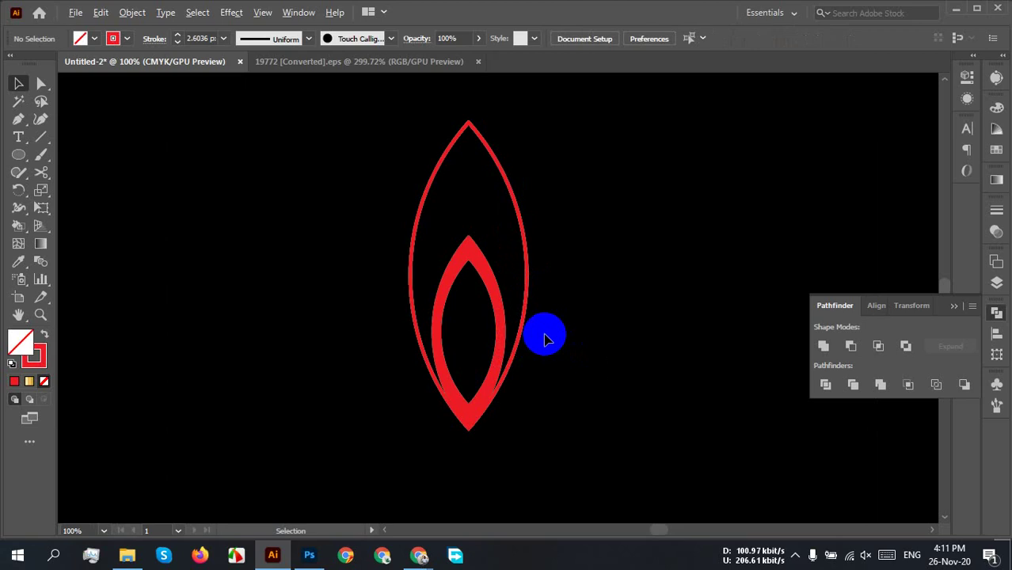
scroll(544, 340, "down", 5)
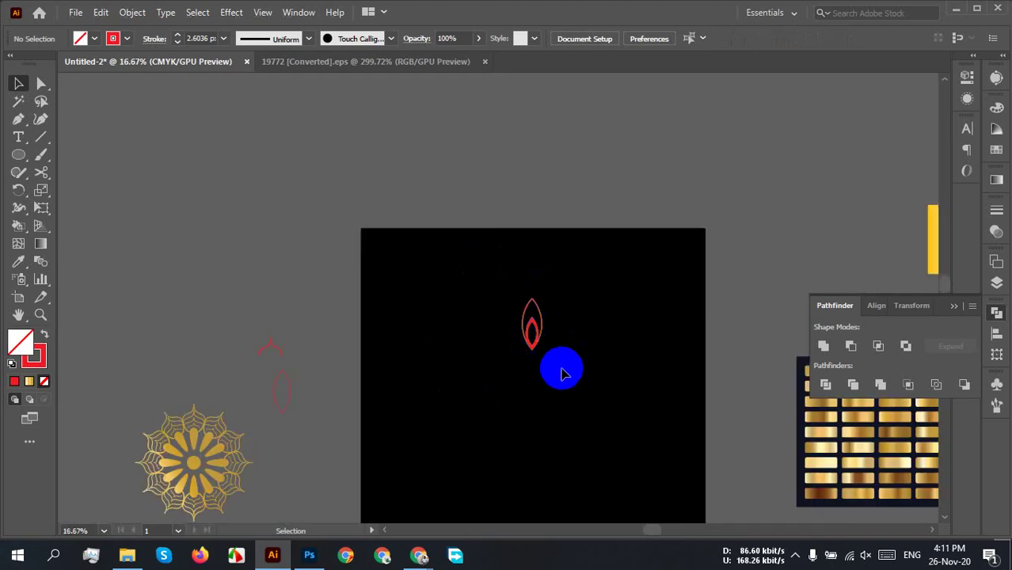
left_click_drag(561, 373, 419, 261)
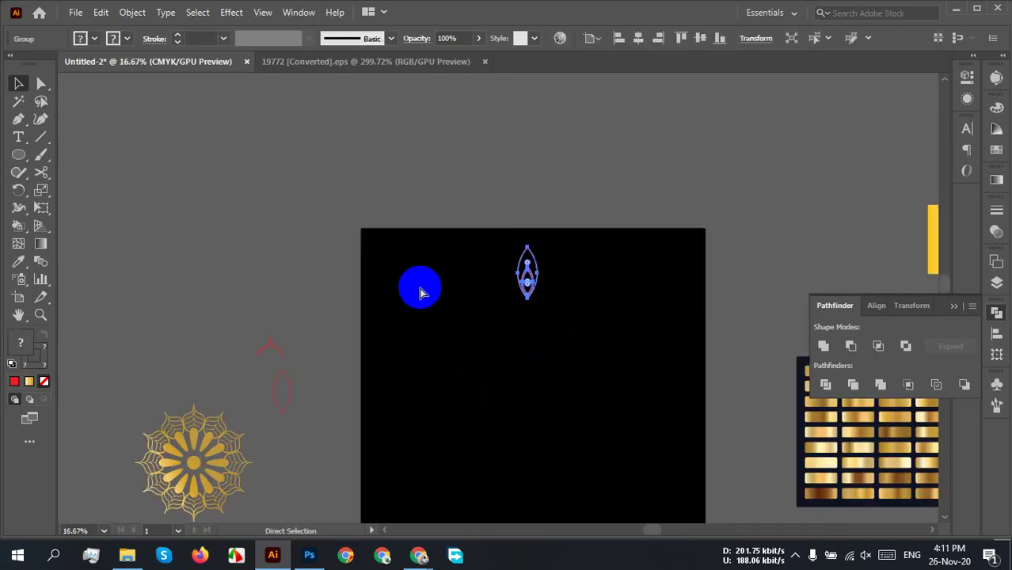
key("v")
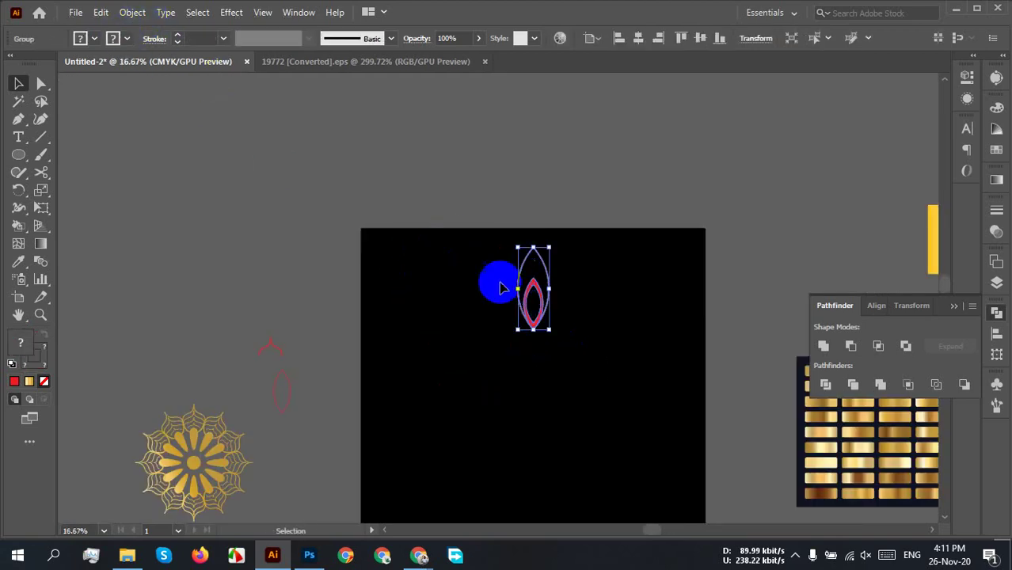
Step: Expand the petal group with both Fill and Stroke included
left_click(131, 14)
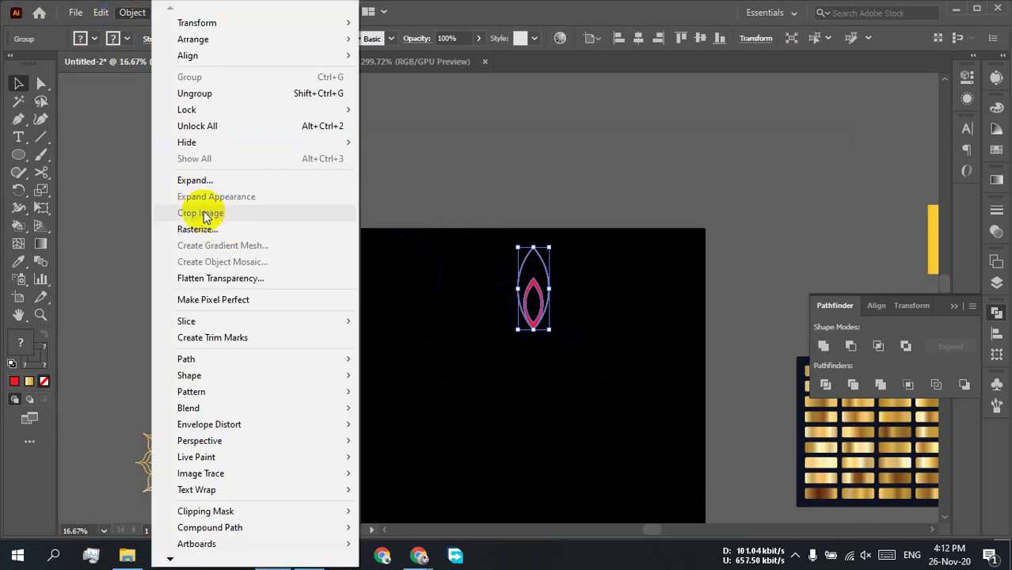
left_click(196, 181)
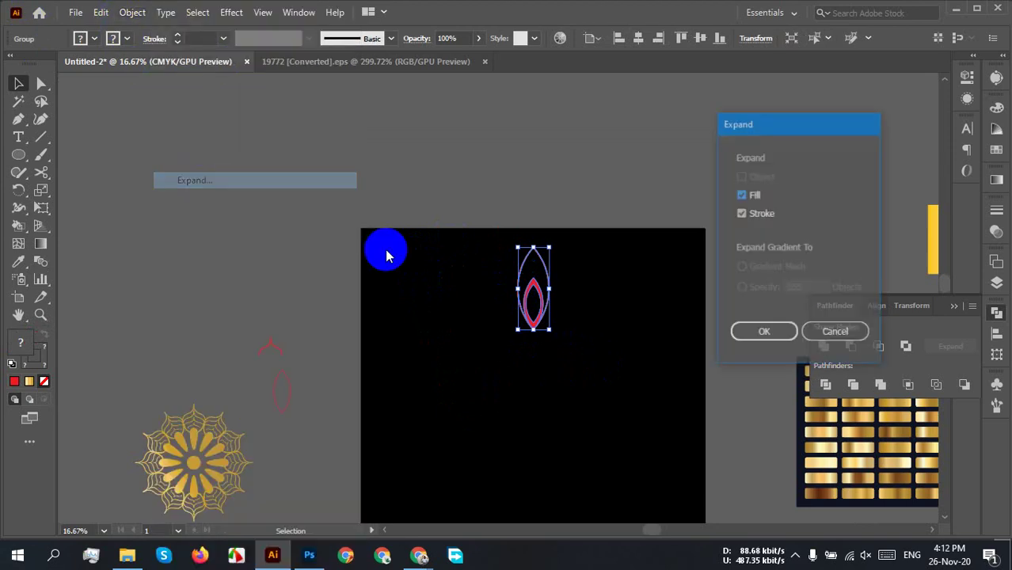
left_click(754, 334)
left_click_drag(561, 343, 378, 232)
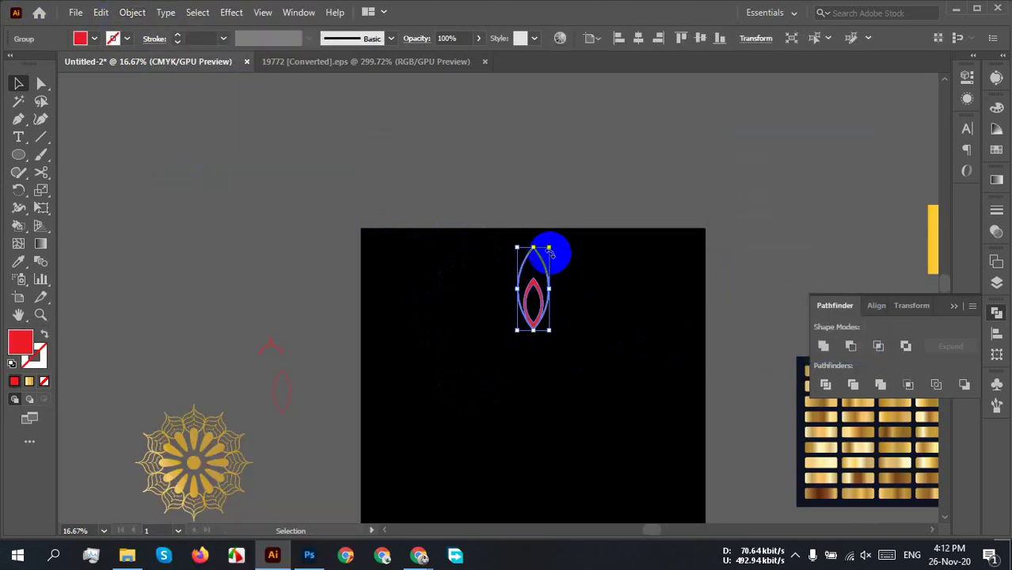
Step: Scale the expanded petal group down proportionally to roughly half its height
left_click_drag(550, 246, 543, 267)
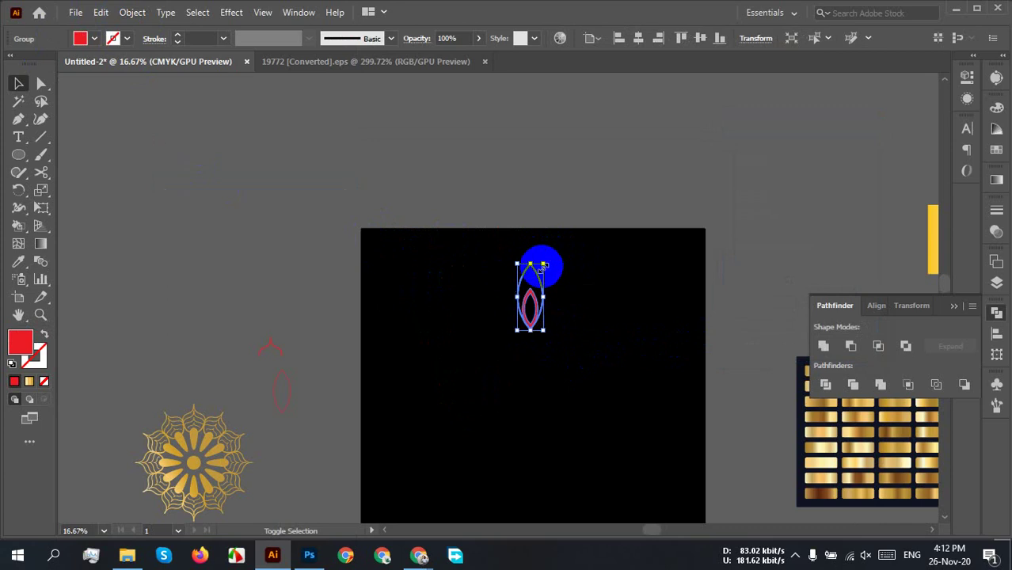
scroll(535, 346, "up", 1)
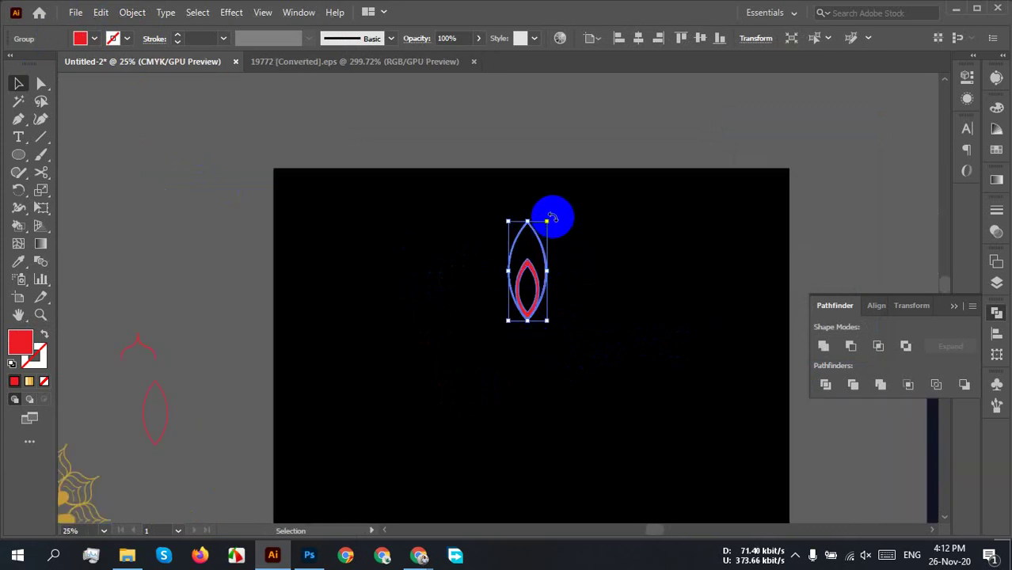
left_click_drag(549, 218, 536, 254)
left_click(561, 331)
Step: Center the small petal group horizontally on the artboard
scroll(554, 325, "down", 3)
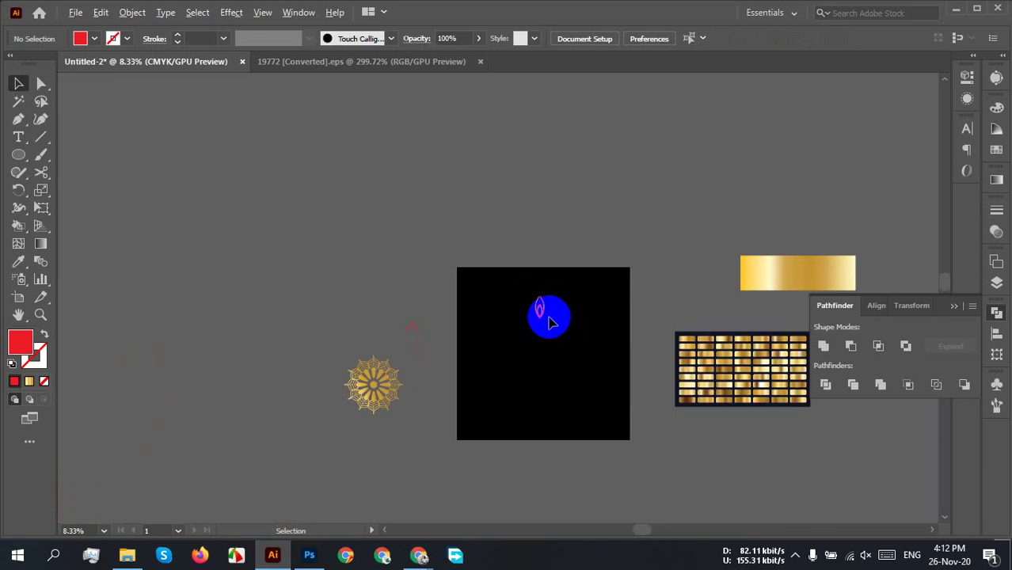
scroll(560, 323, "up", 4)
scroll(565, 320, "up", 2)
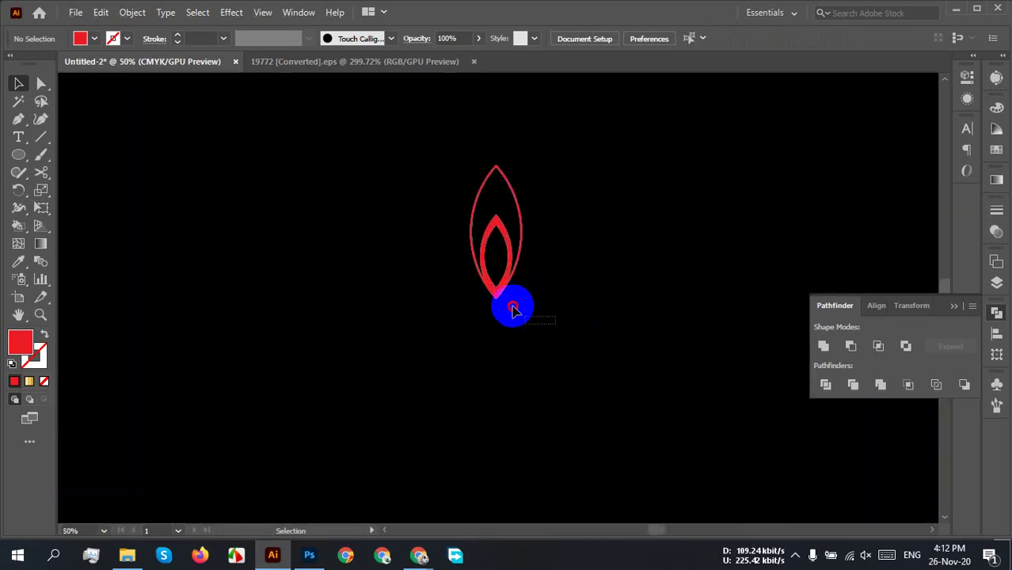
left_click_drag(398, 200, 622, 95)
left_click(645, 41)
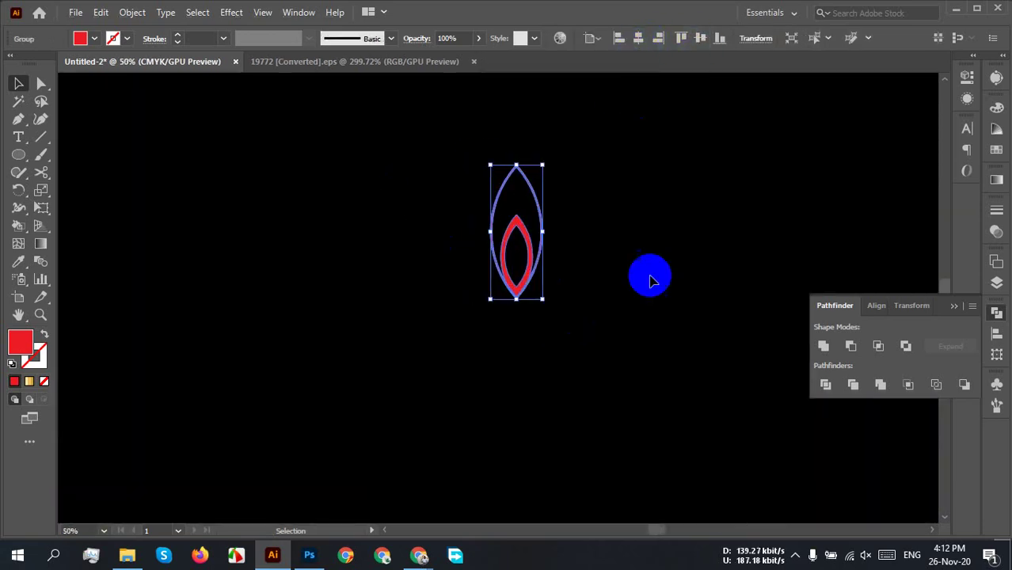
left_click(647, 291)
Step: Try a 30° rotated copy of the petal group around the center of the black square
scroll(641, 389, "down", 3)
left_click_drag(641, 392, 287, 107)
key("r")
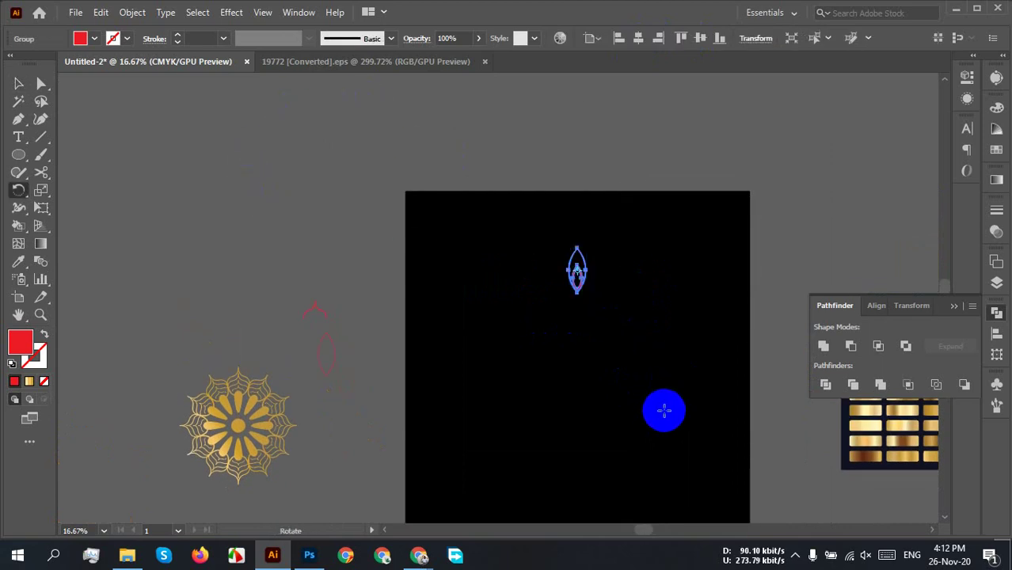
left_click(580, 363, "alt")
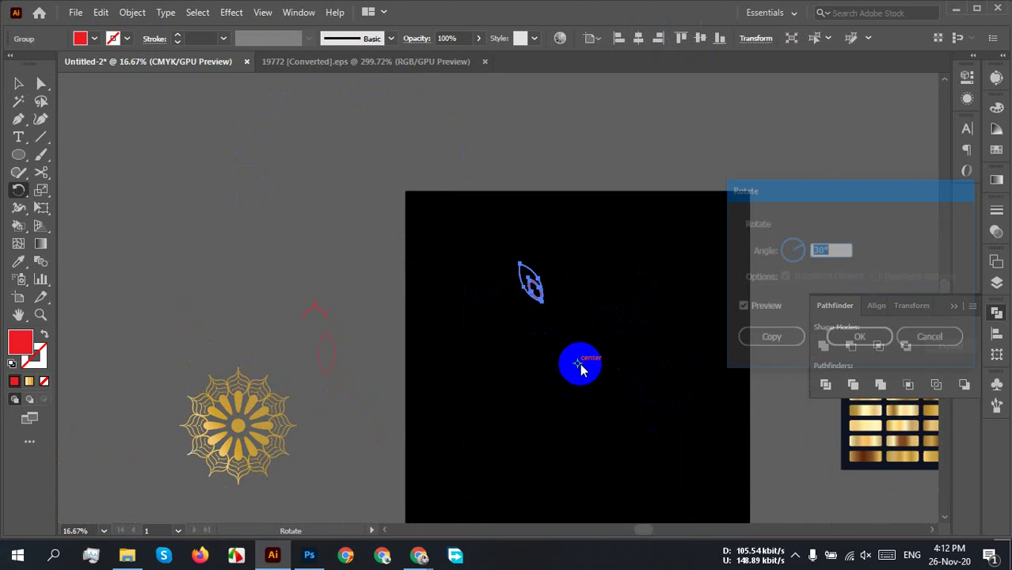
left_click(771, 342)
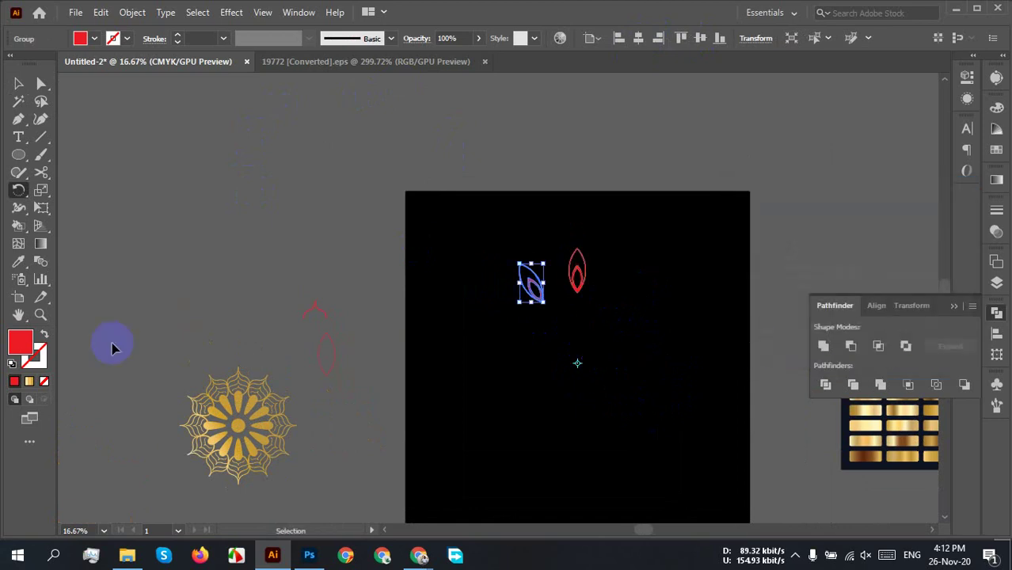
left_click_drag(230, 322, 577, 315)
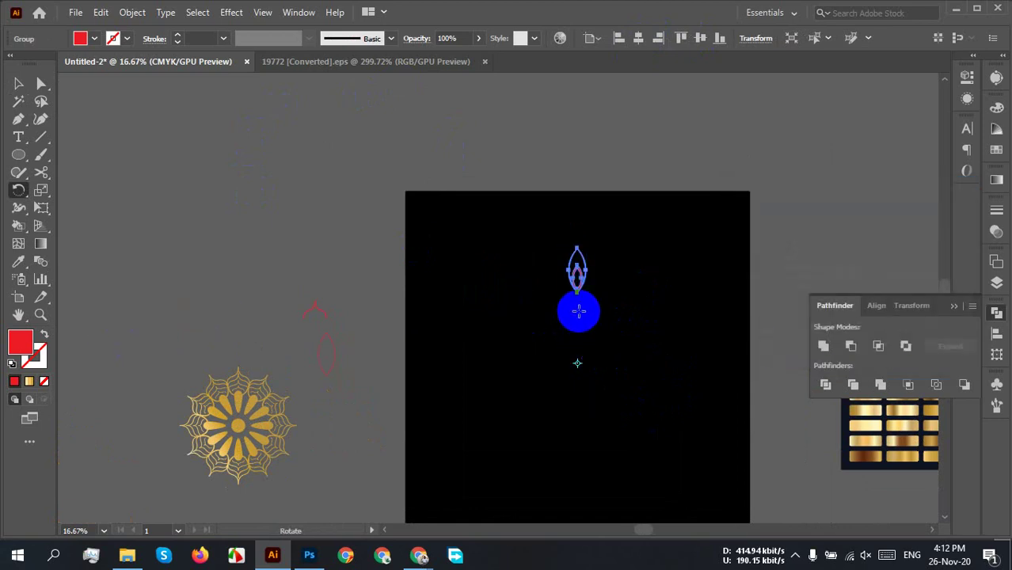
Step: Copy the petal group at 30° around a point just below its tip and repeat the rotation into a full twelve-petal ring
left_click(578, 315, "alt")
left_click(769, 339)
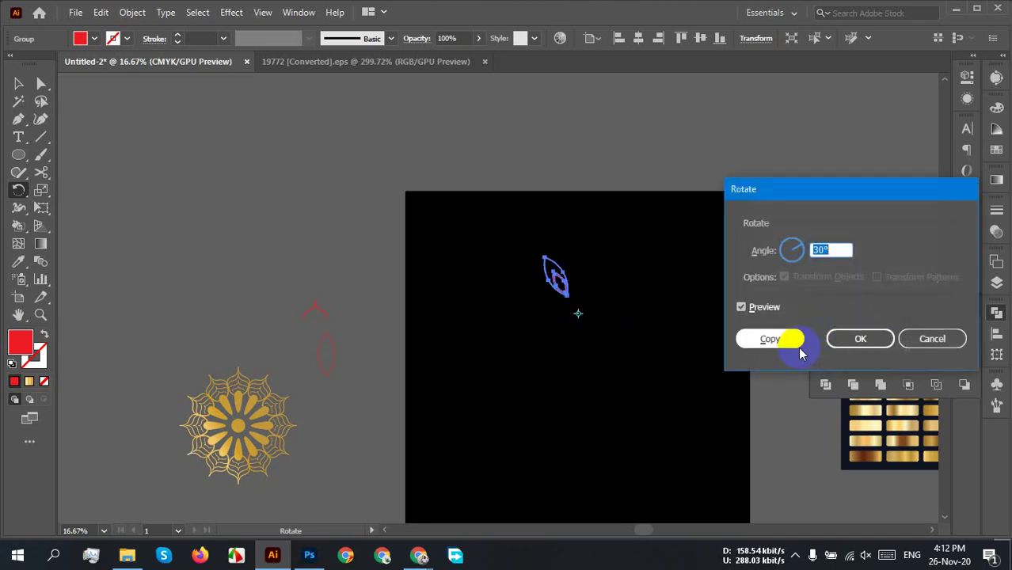
left_click_drag(554, 325, 666, 322)
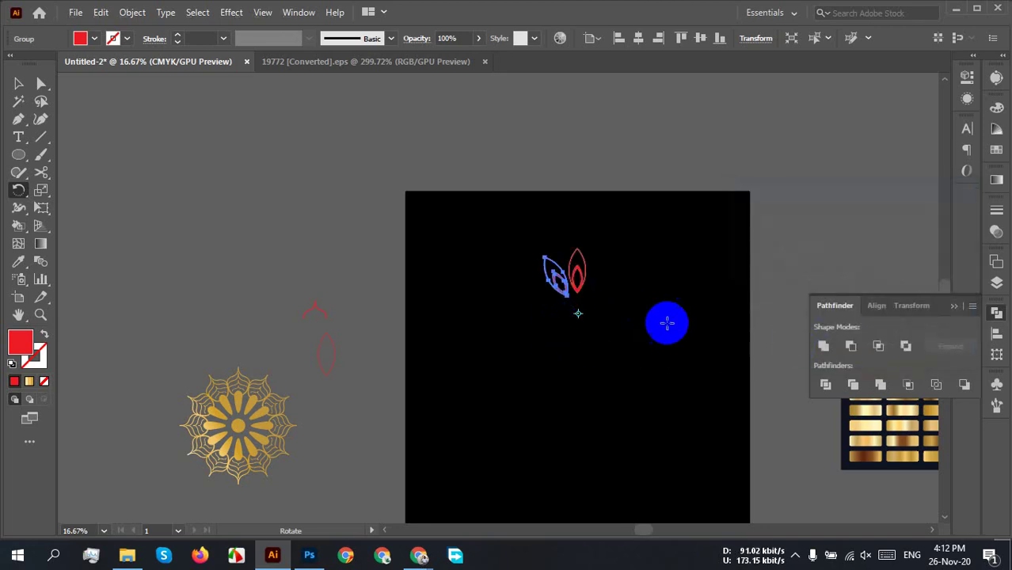
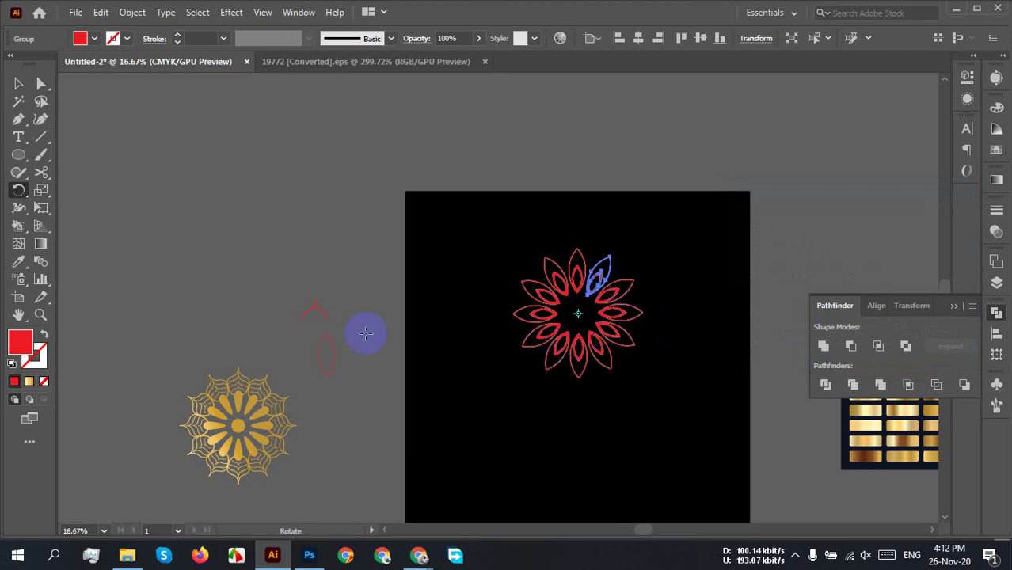
Step: Group all twelve petals of the ring into one object
left_click_drag(680, 416, 336, 212)
left_click_drag(657, 425, 515, 225)
right_click(635, 323)
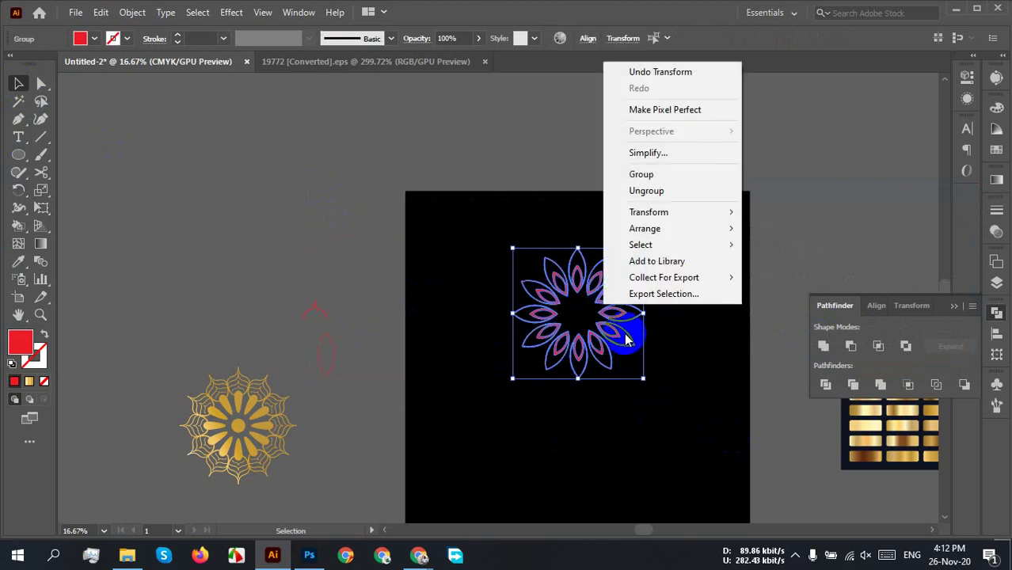
left_click(650, 172)
Step: Center the grouped petal ring horizontally and vertically on the artboard
left_click(635, 41)
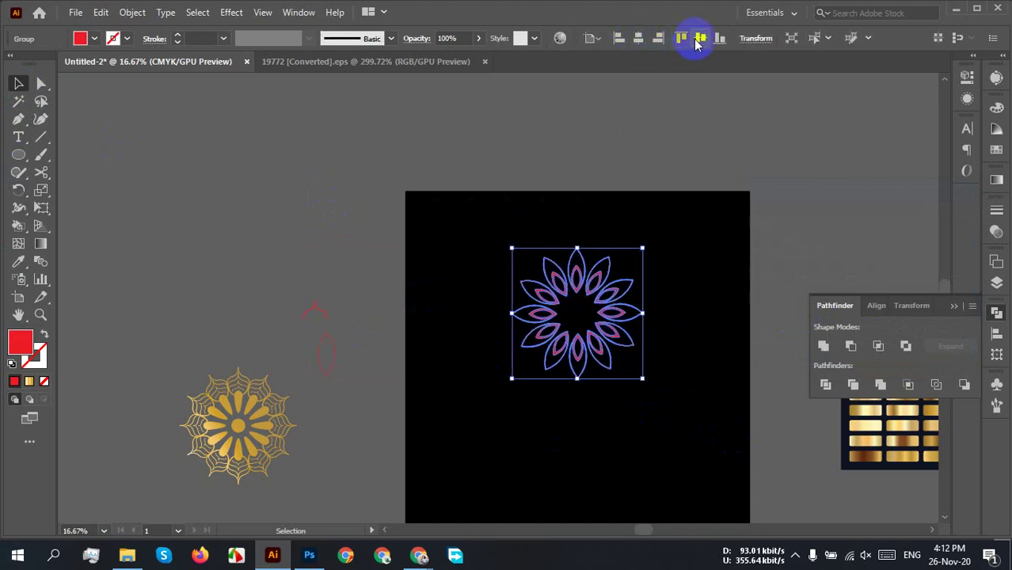
left_click(696, 41)
left_click(676, 388)
scroll(649, 431, "down", 2)
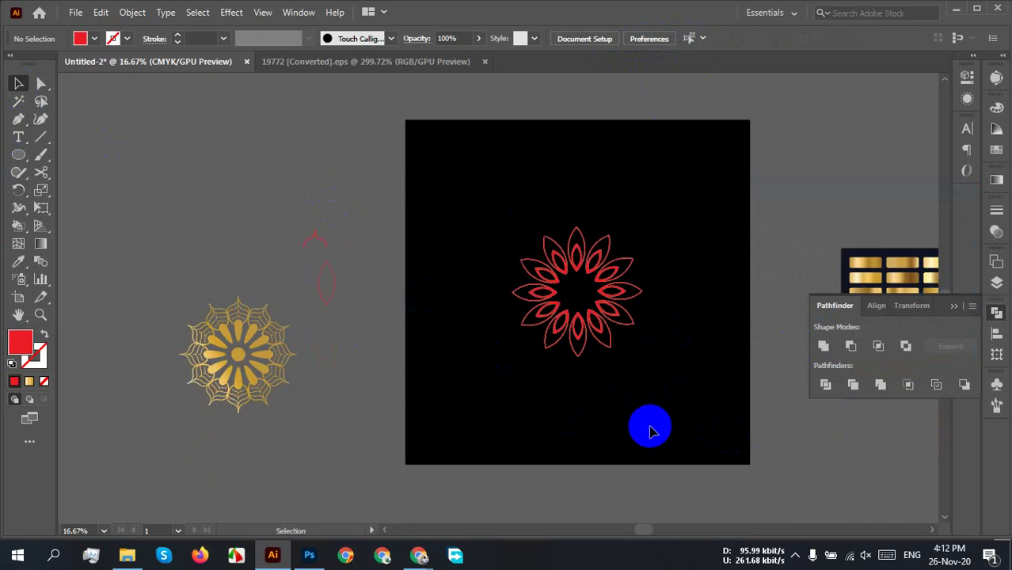
Step: Draw a solid red circle in the middle of the petal ring and center it horizontally and vertically on the artboard
scroll(623, 346, "up", 3)
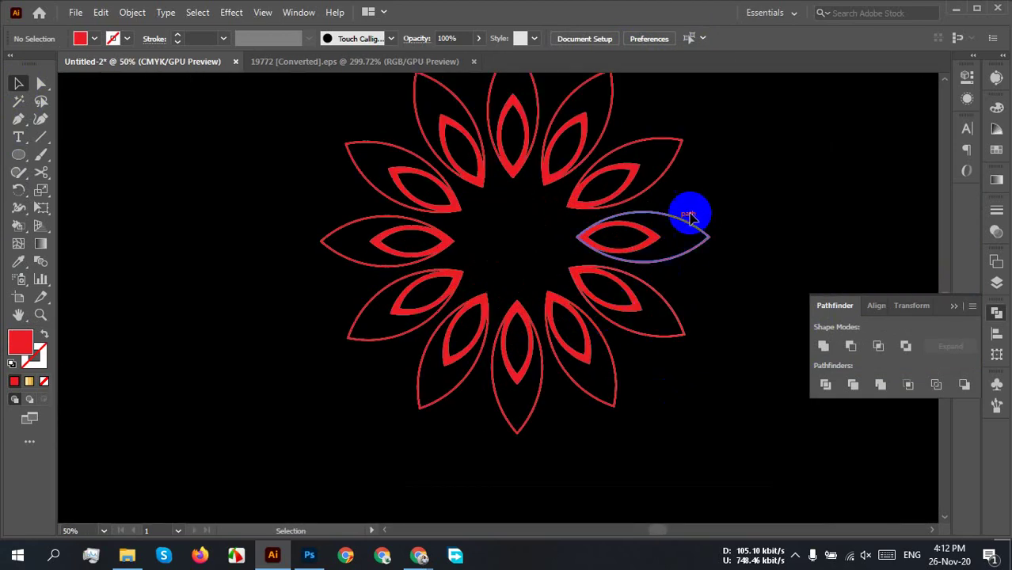
scroll(695, 207, "down", 1)
left_click_drag(696, 207, 623, 309)
left_click(553, 335)
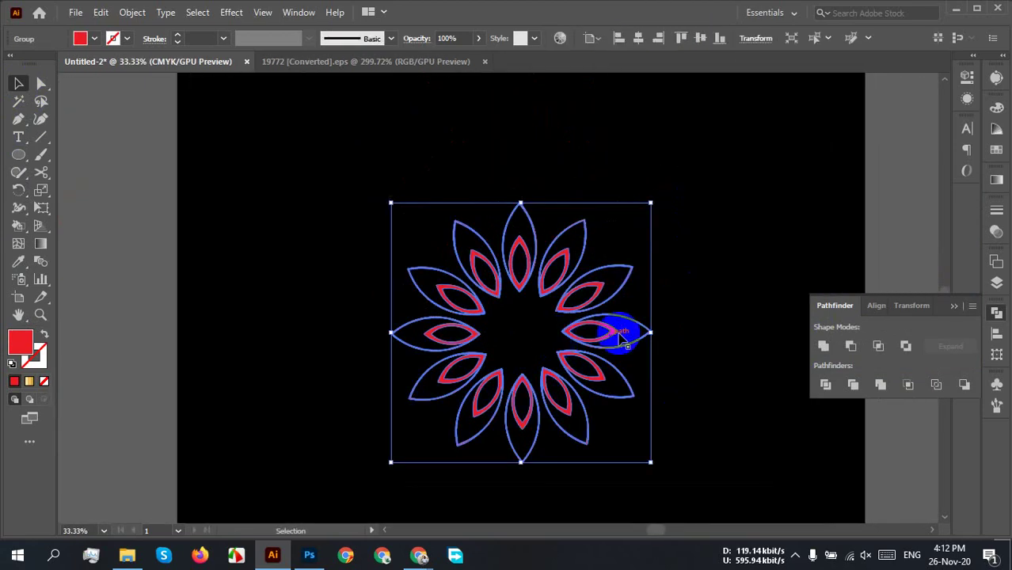
left_click(681, 306)
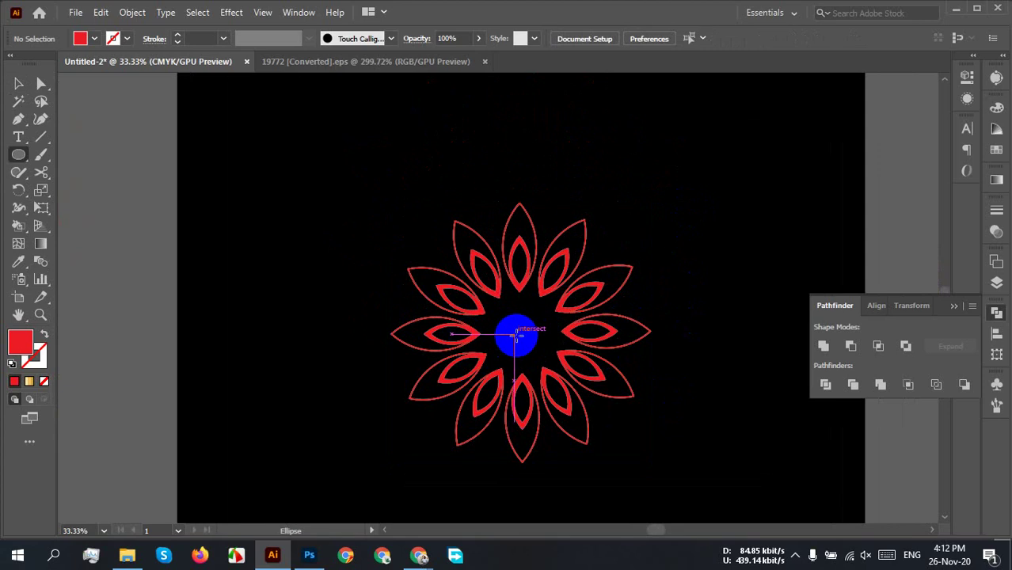
left_click_drag(516, 335, 549, 356)
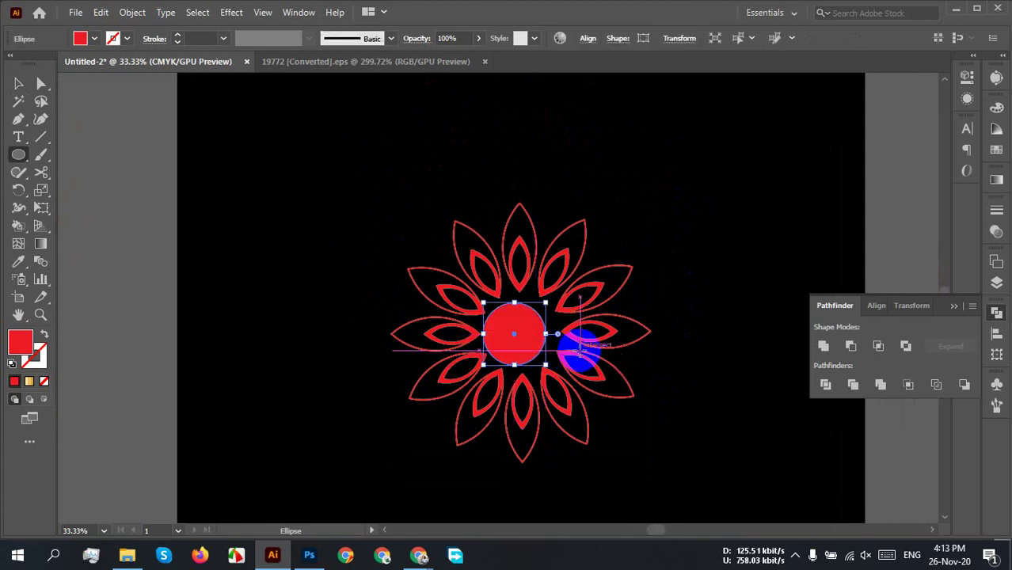
key("v")
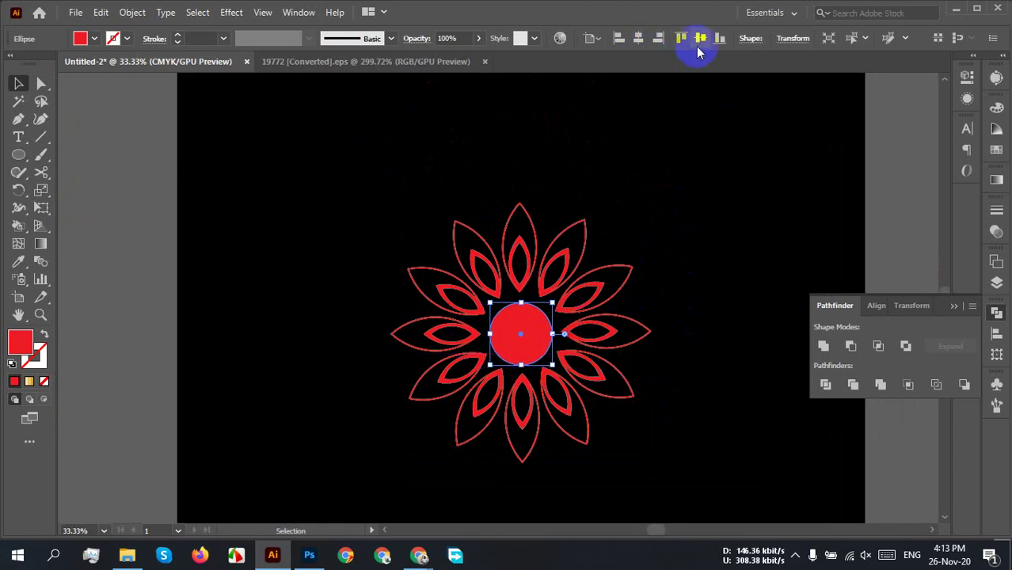
left_click(722, 279)
Step: Scale the red center circle down slightly from its center to leave a wider gap to the petals
left_click(544, 336)
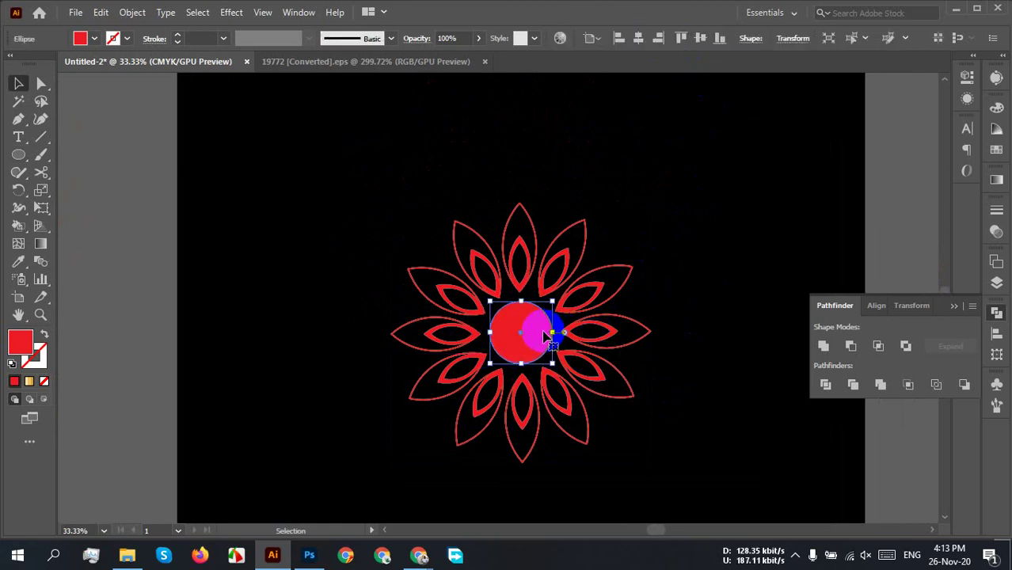
scroll(544, 336, "up", 3)
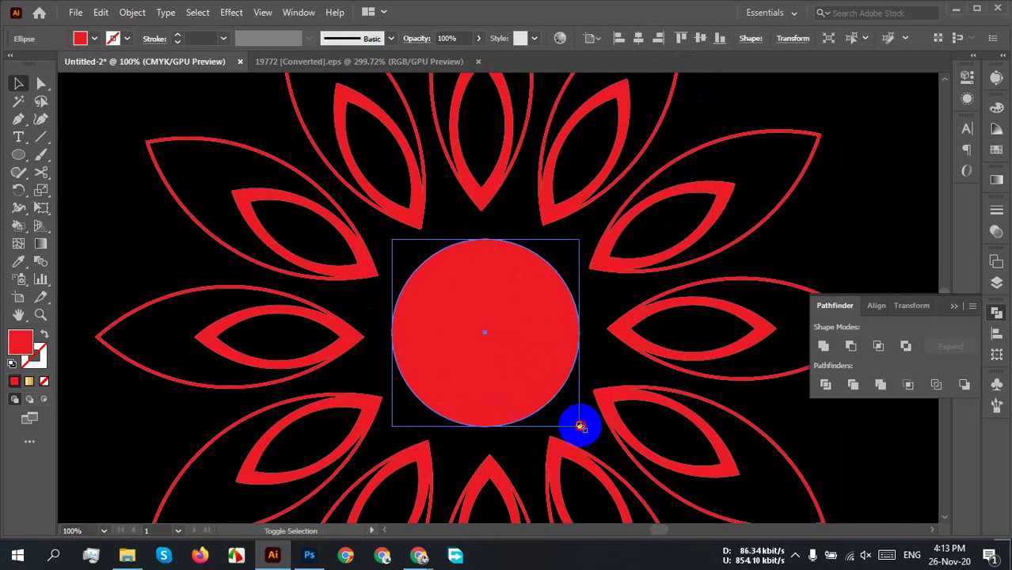
left_click_drag(580, 427, 564, 410)
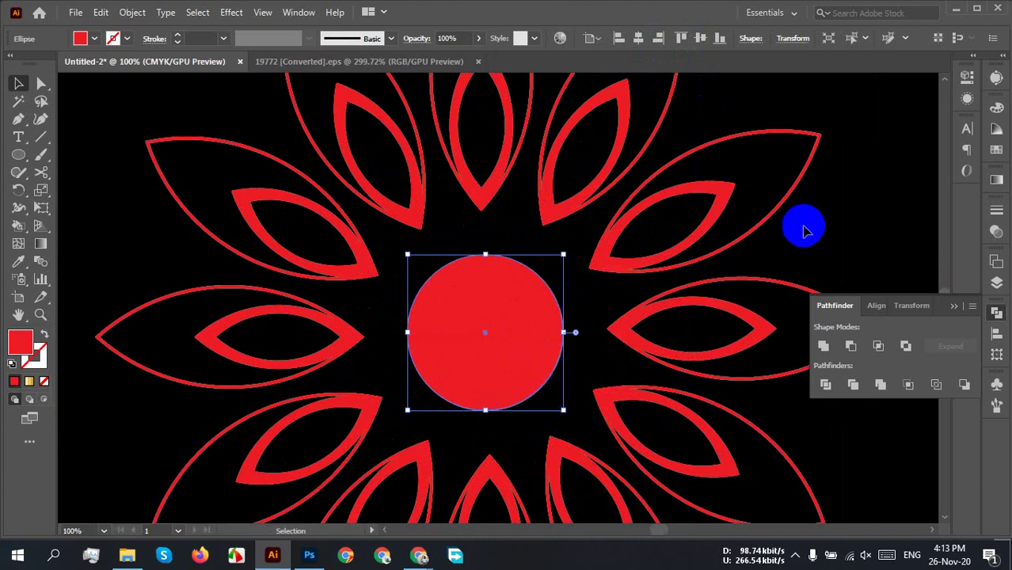
left_click(845, 211)
scroll(553, 286, "down", 2)
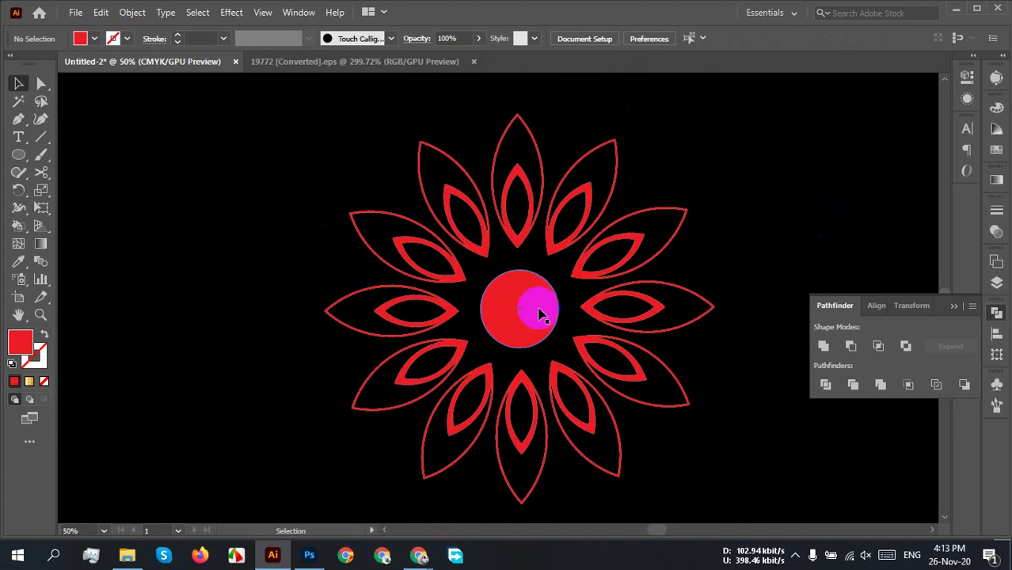
Step: Scale the petal ring and its center circle down together from their common center and group them into one ornament
scroll(559, 294, "up", 3)
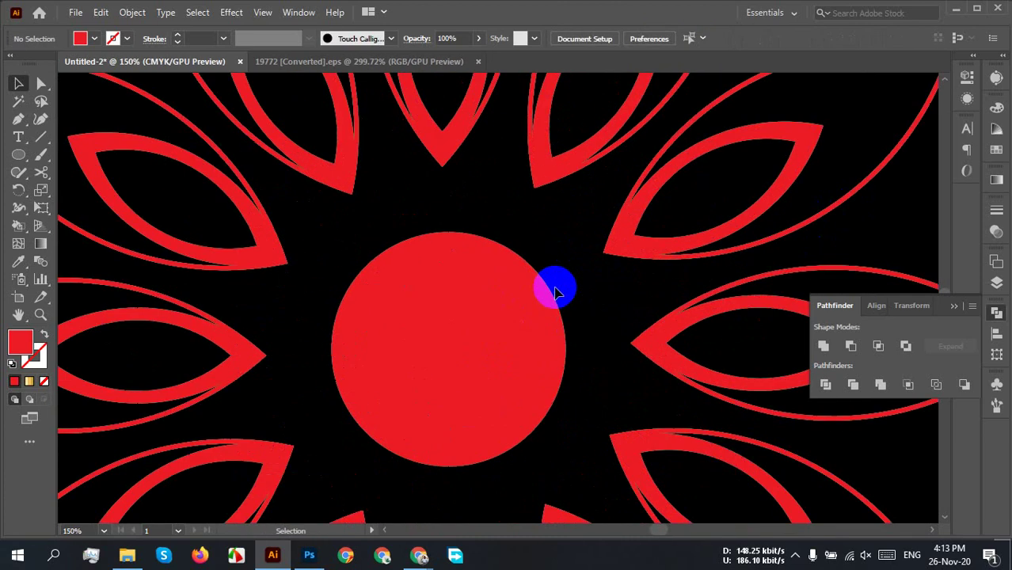
scroll(543, 287, "down", 3)
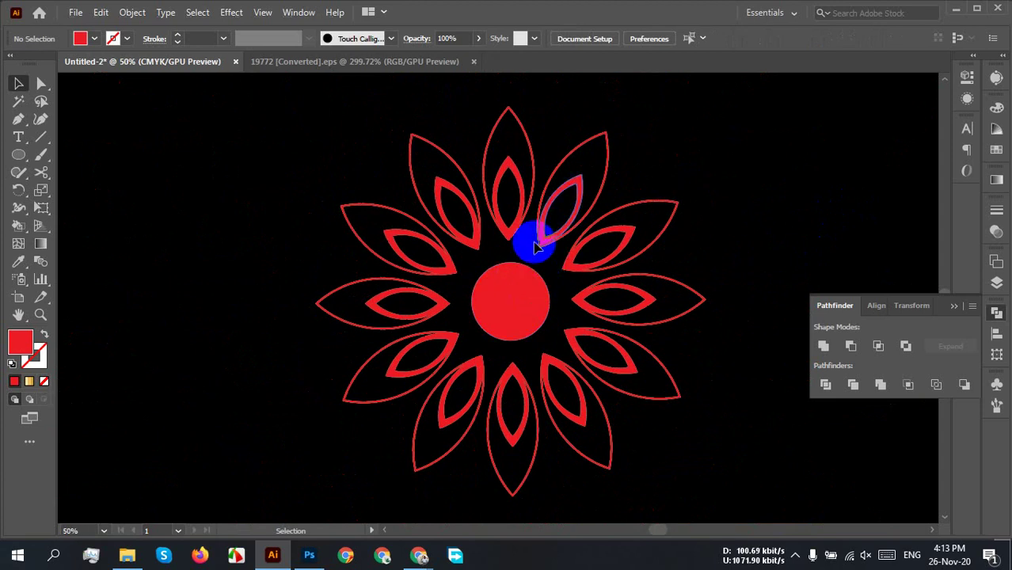
scroll(524, 294, "down", 3)
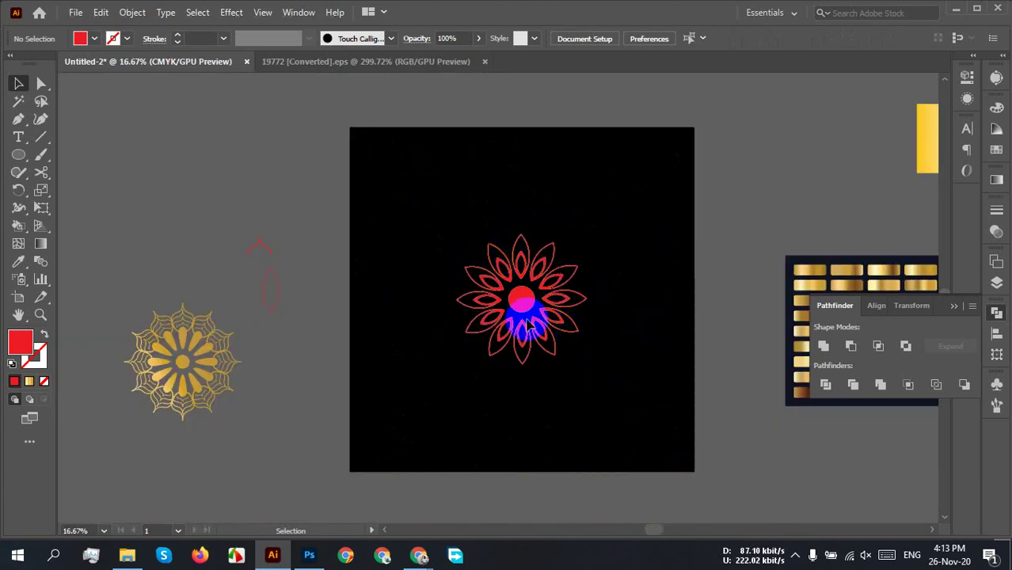
left_click_drag(591, 370, 426, 236)
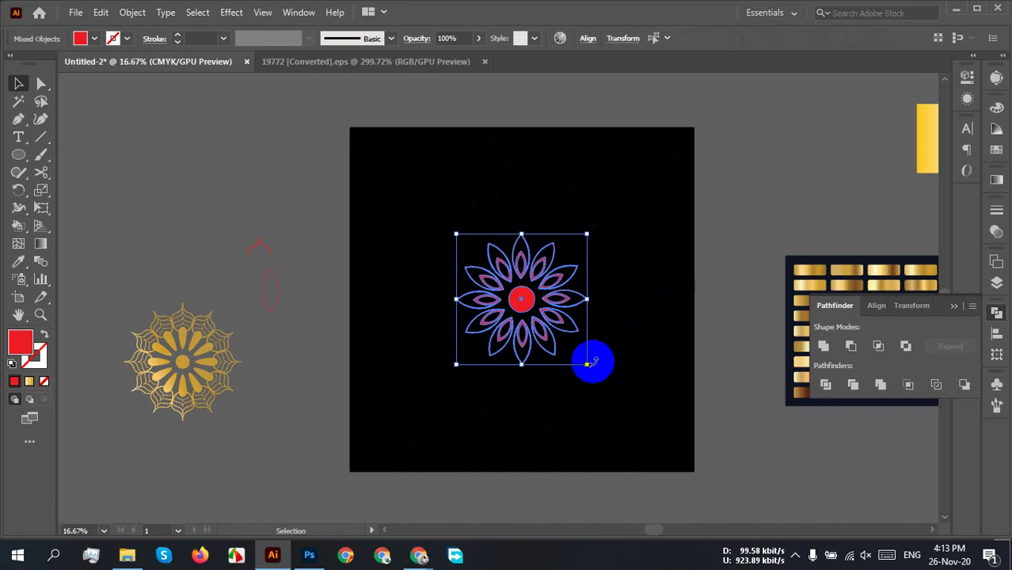
left_click_drag(584, 366, 565, 342)
right_click(521, 307)
left_click(576, 171)
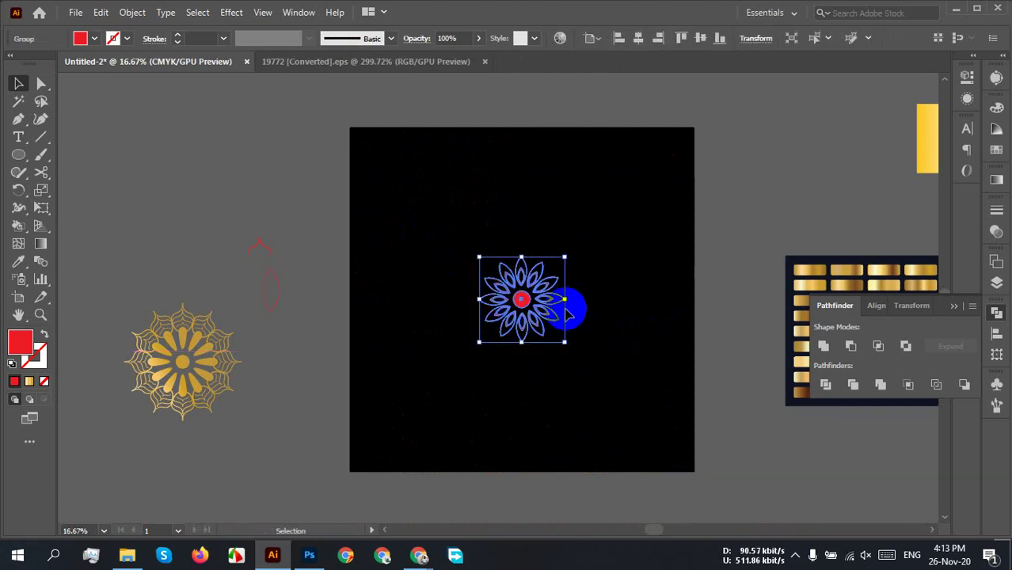
Step: Scale the grouped flower ornament down a little further, keeping its center on the artboard's center
scroll(574, 340, "up", 2)
left_click_drag(578, 354, 567, 342)
left_click(682, 37)
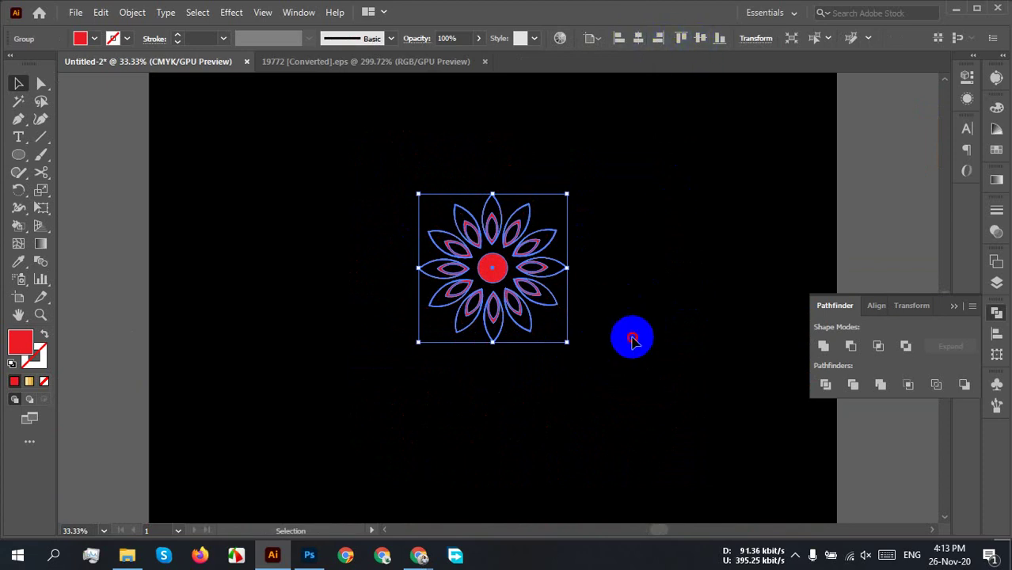
left_click(604, 272)
Step: Collapse the floating Pathfinder panel to clear the canvas around the ornament
scroll(542, 238, "down", 1)
scroll(529, 282, "up", 4)
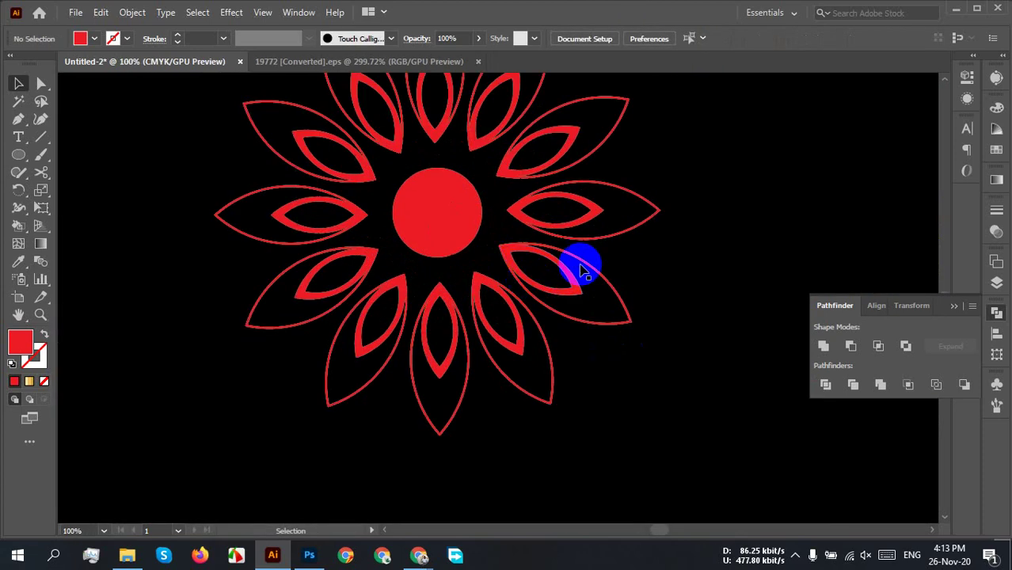
left_click(349, 412)
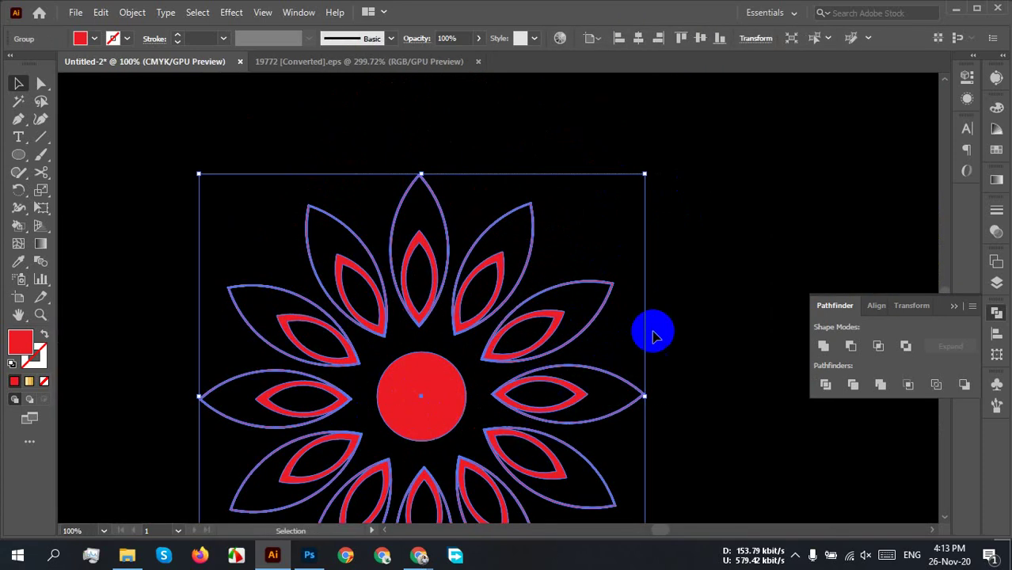
scroll(651, 328, "down", 2)
scroll(645, 382, "down", 1)
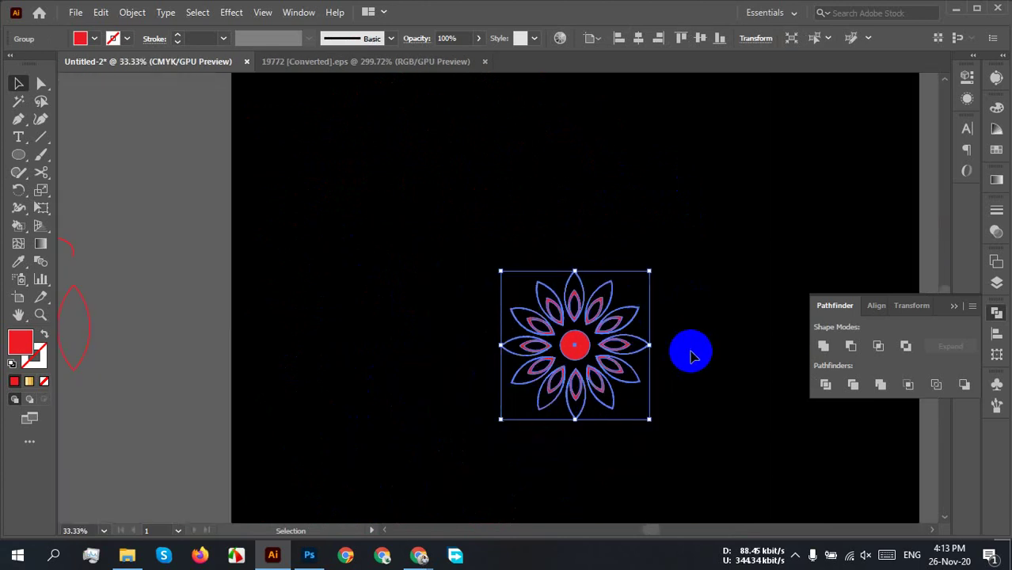
left_click_drag(688, 350, 445, 275)
left_click(955, 306)
left_click(663, 339)
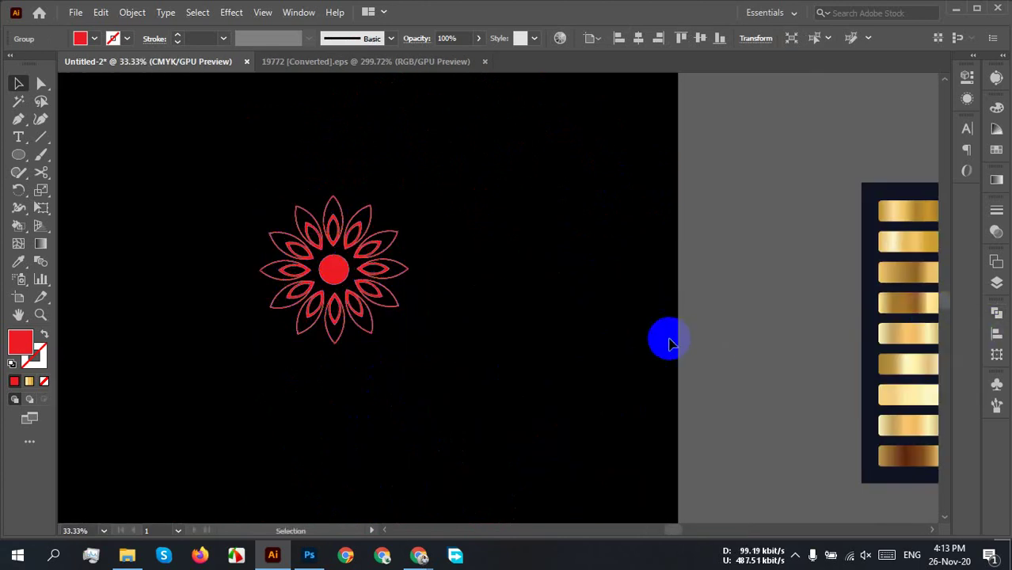
Step: Rotate the grouped ornament about its center by half a petal spacing, placing two petals symmetrically beside the vertical axis
scroll(508, 333, "down", 2)
left_click_drag(496, 372, 382, 258)
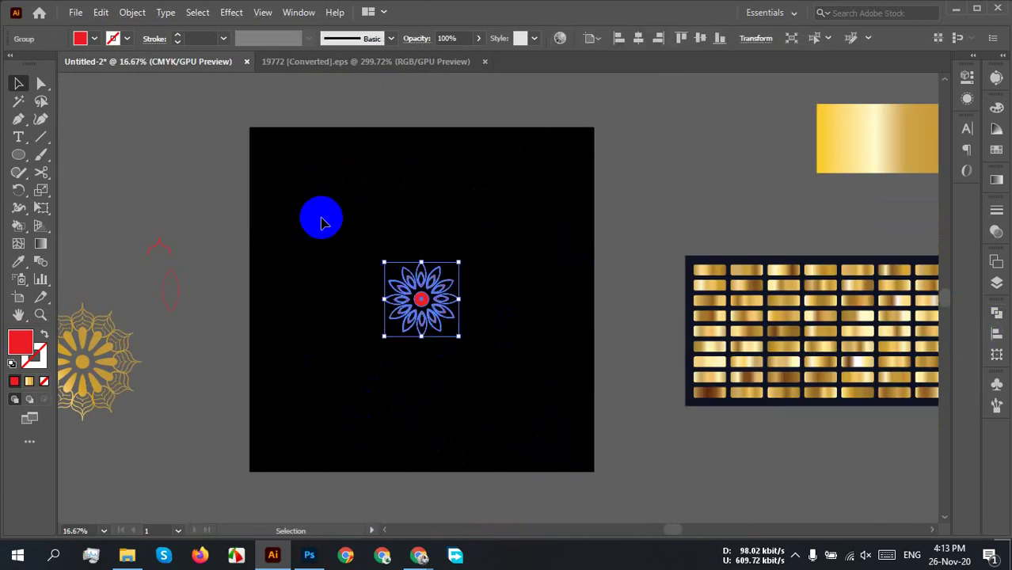
left_click_drag(464, 258, 429, 242)
key("ctrl+z")
left_click(469, 280)
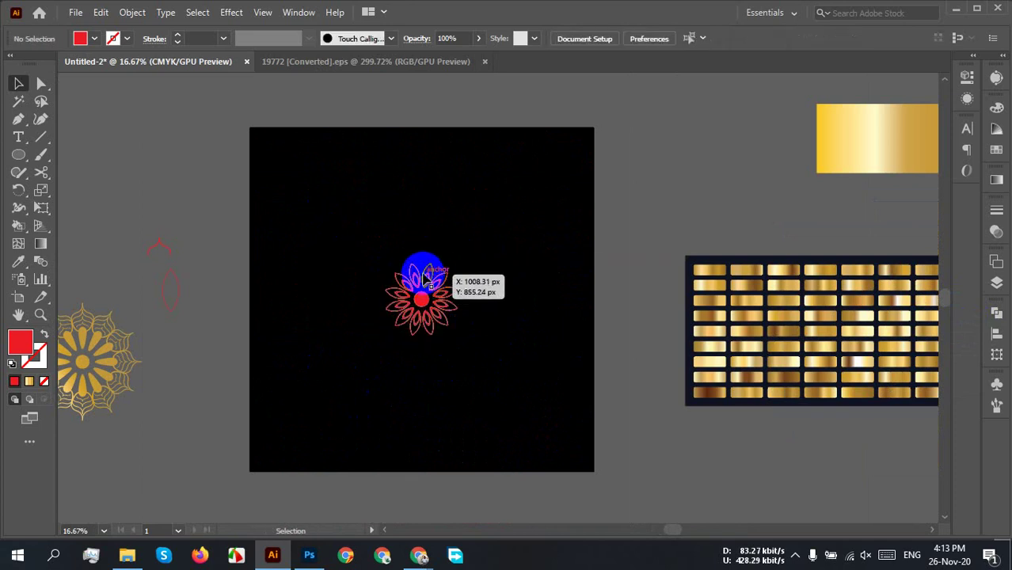
scroll(416, 267, "up", 8)
scroll(432, 261, "down", 8)
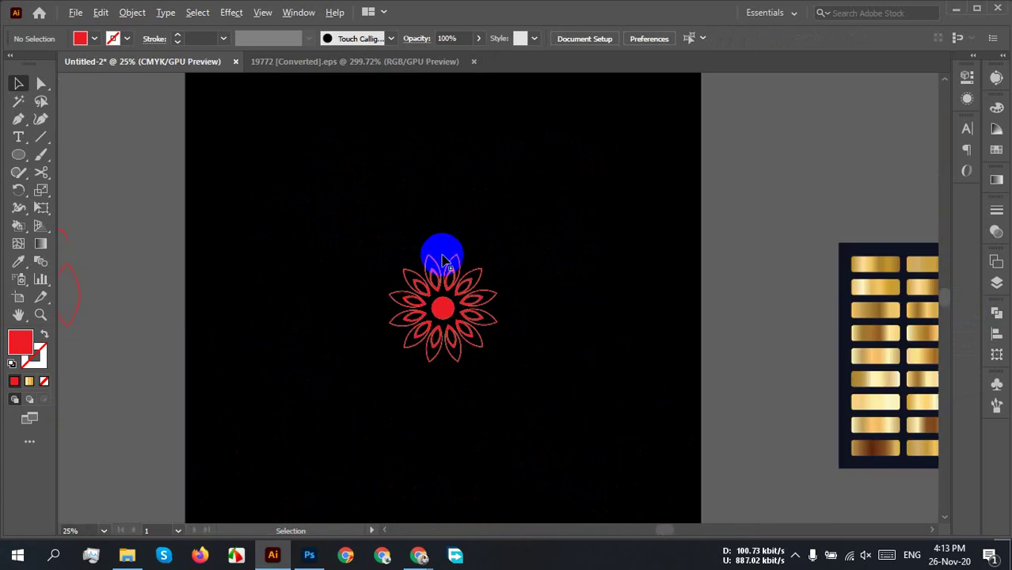
Step: Move the pointed red curve from beside the black artboard to the area above the petal ring
left_click_drag(292, 260, 585, 258)
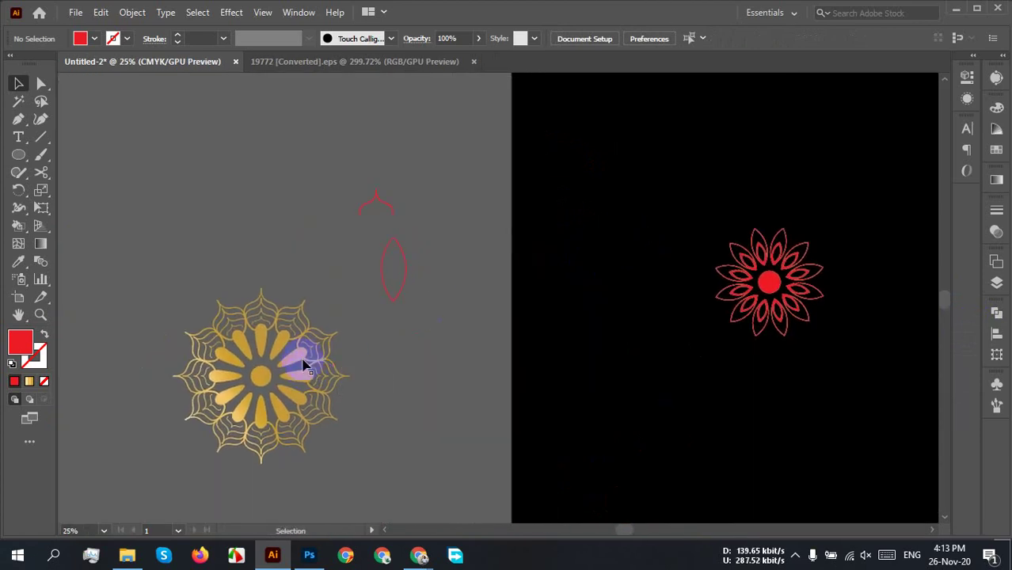
scroll(372, 356, "up", 3)
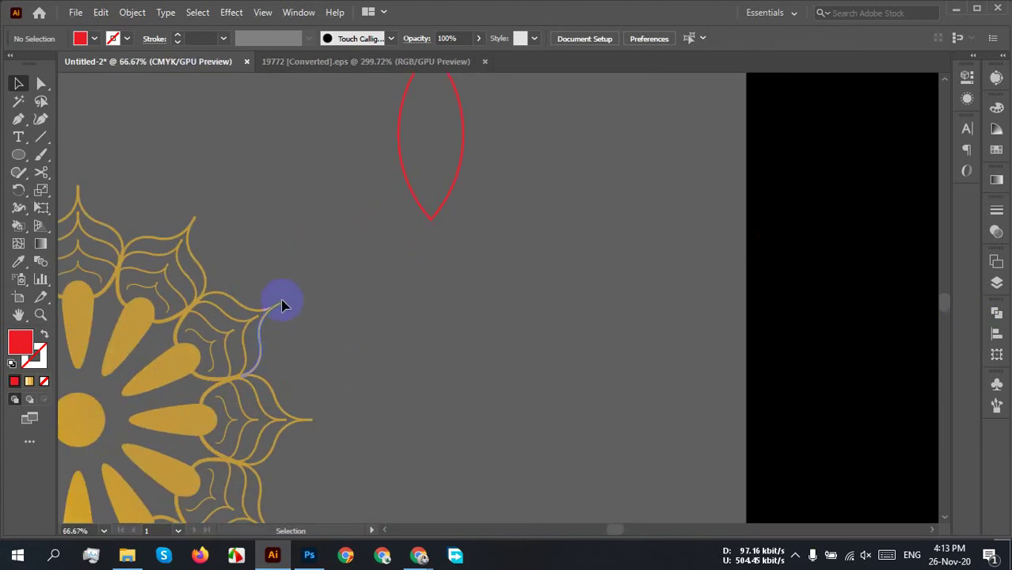
scroll(361, 271, "down", 4)
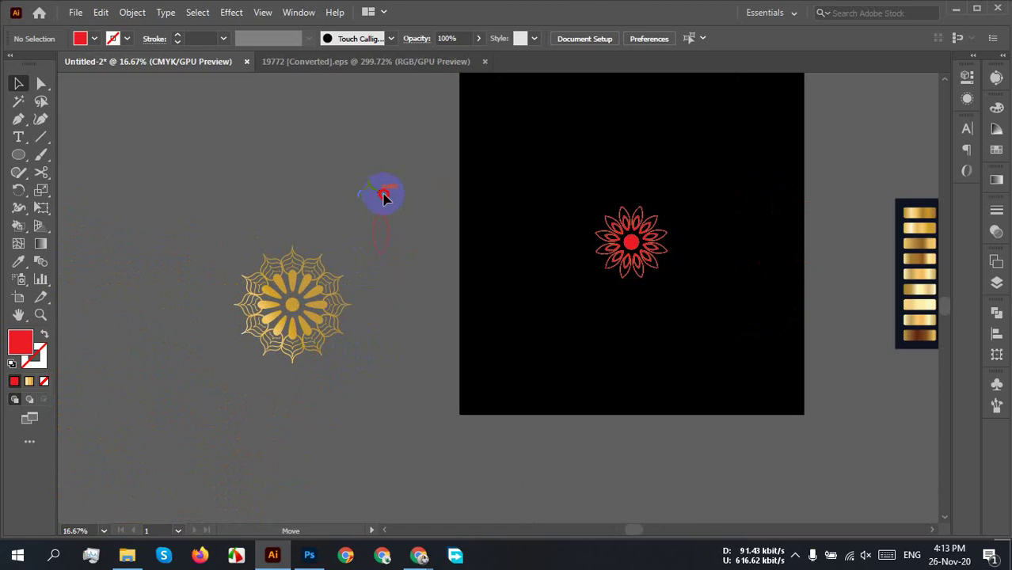
left_click_drag(382, 198, 622, 207)
scroll(657, 240, "up", 5)
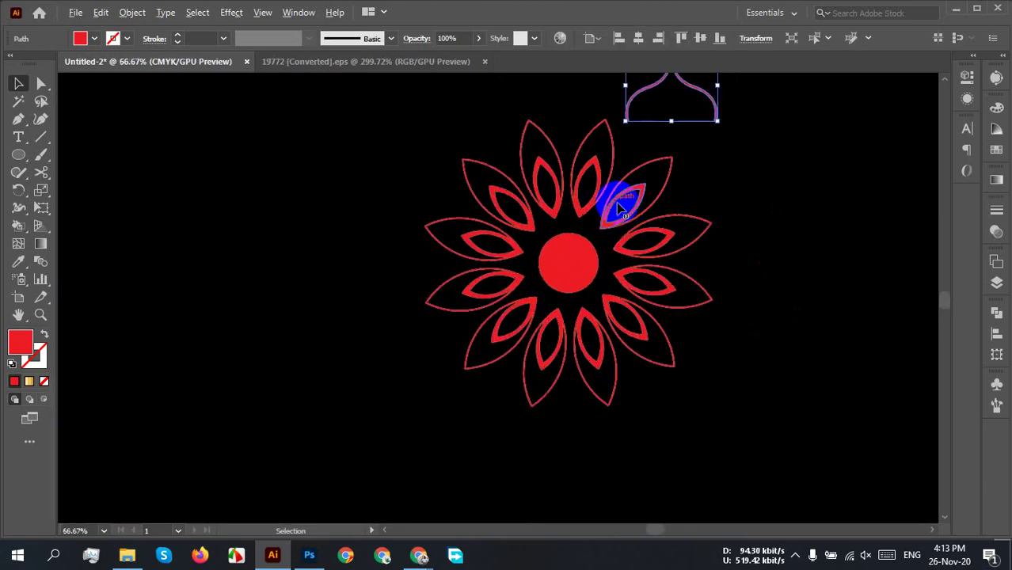
scroll(609, 238, "up", 4)
scroll(707, 312, "up", 1)
left_click_drag(680, 288, 744, 311)
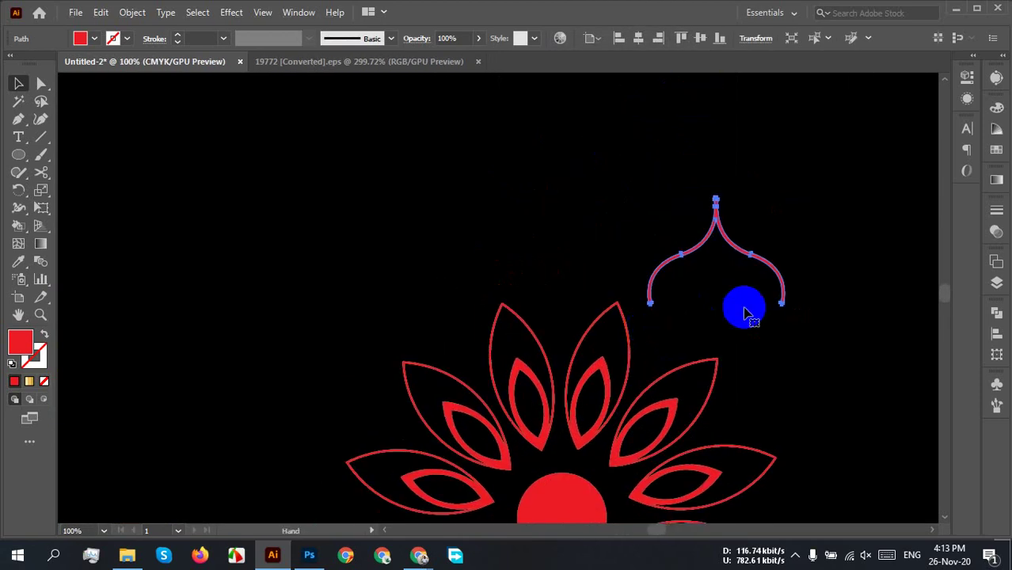
Step: Try the pointed red curve as an arch joining the tips of the two upper petals, and move it aside again
left_click(755, 272)
left_click_drag(742, 253, 591, 253)
left_click_drag(633, 199, 598, 260)
scroll(612, 290, "up", 2)
left_click(684, 289)
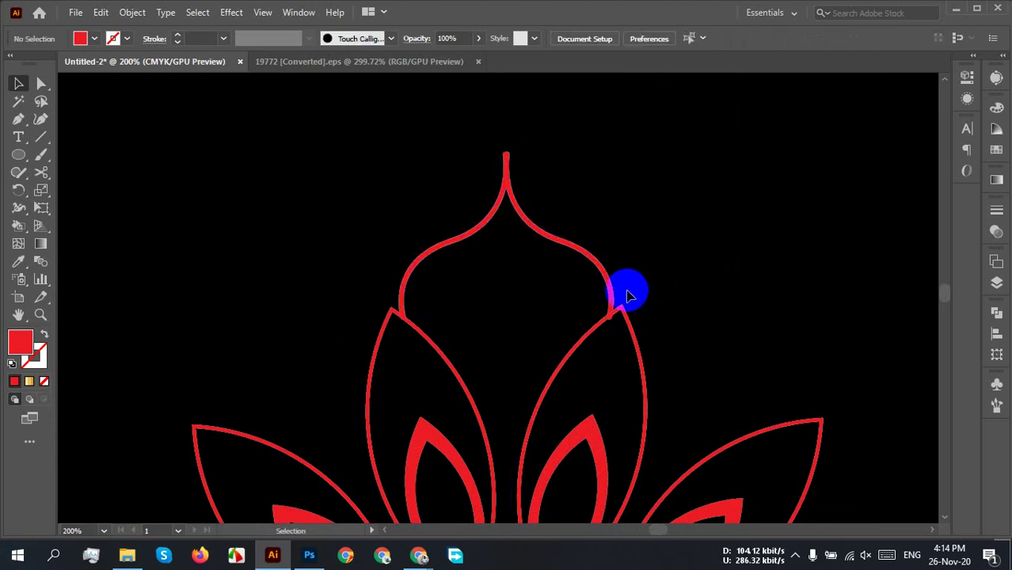
scroll(627, 296, "up", 3)
scroll(548, 259, "down", 6)
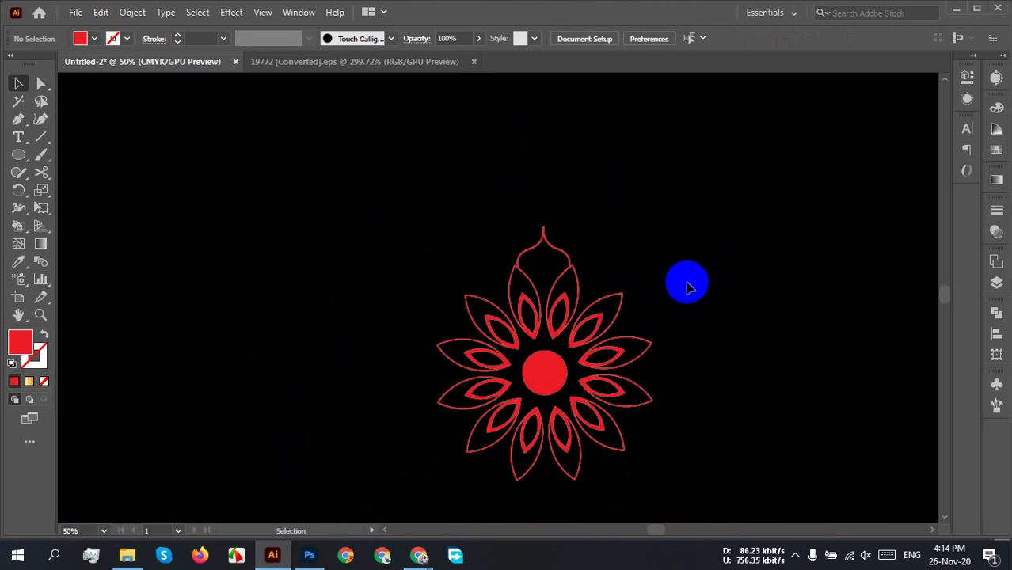
left_click_drag(554, 251, 734, 238)
scroll(383, 277, "down", 2)
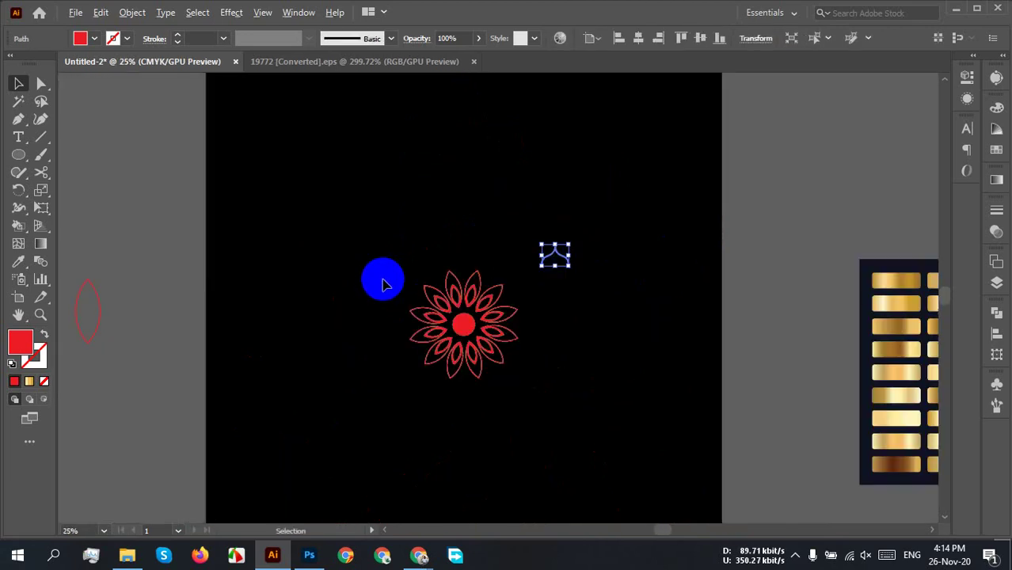
Step: Ungroup the gold mandala beside the artboard so its individual parts can be selected
left_click_drag(293, 273, 593, 217)
scroll(278, 345, "up", 3)
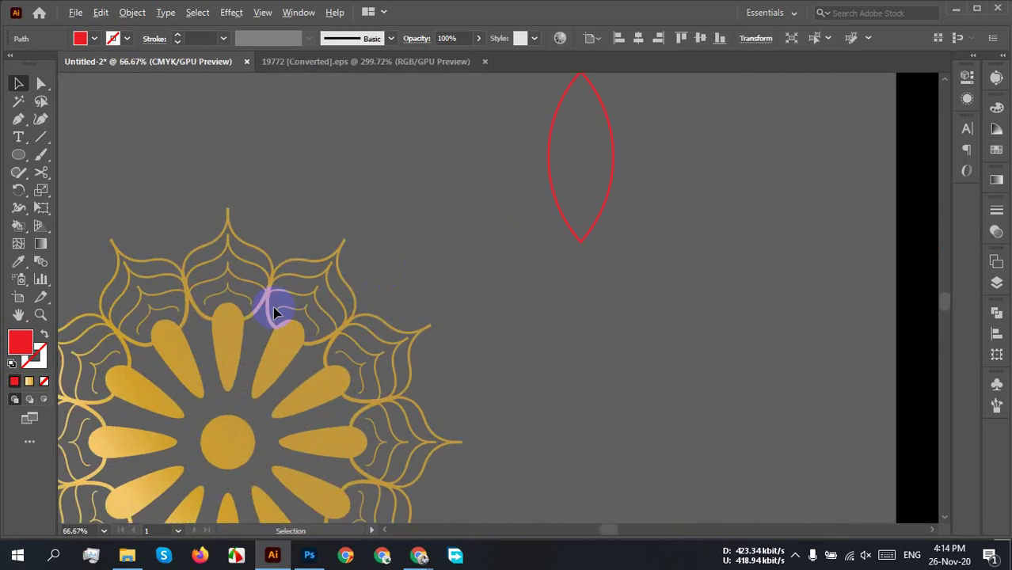
scroll(279, 341, "up", 2)
left_click_drag(323, 364, 431, 280)
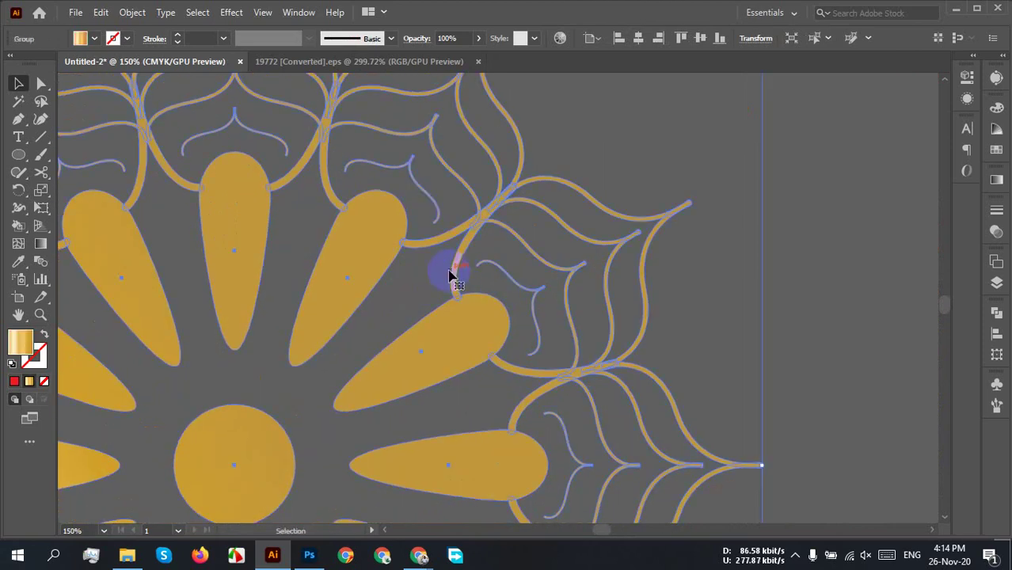
right_click(449, 275)
left_click(505, 394)
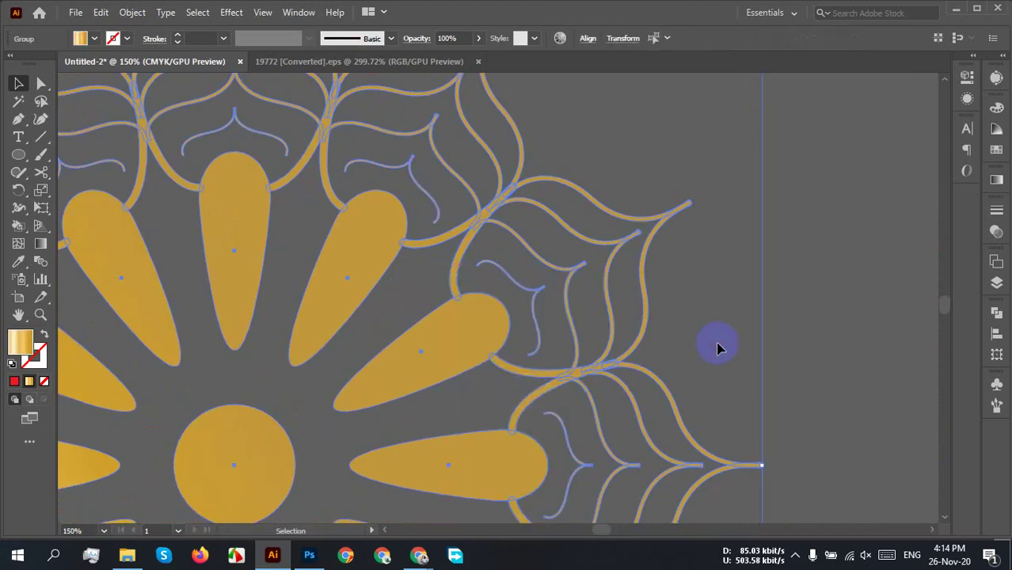
left_click(718, 349)
Step: Bring a gold Y-shaped connecting branch from the mandala onto the red petal ring
left_click_drag(453, 279, 96, 405)
scroll(181, 350, "down", 3)
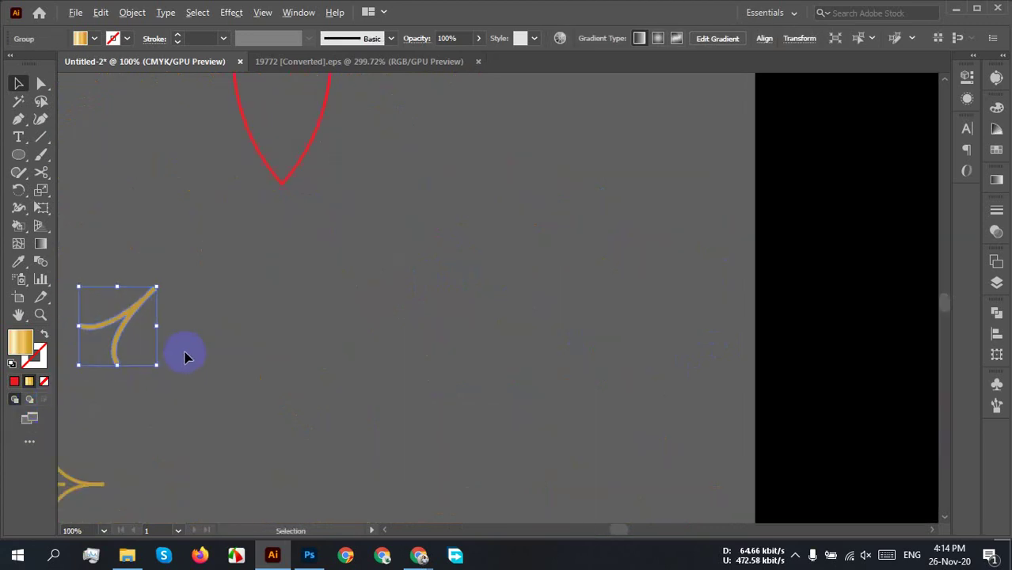
left_click_drag(162, 339, 212, 413)
scroll(795, 323, "up", 2)
left_click_drag(156, 400, 608, 161)
scroll(549, 283, "up", 4)
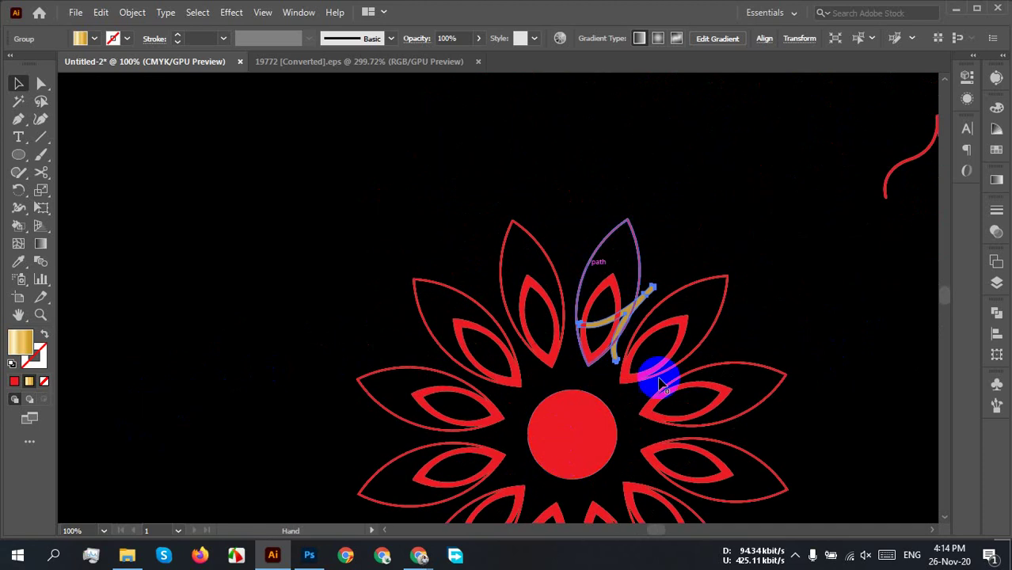
Step: Position the gold branch between two neighbouring upper-right petals so that its two curved ends touch their outlines
left_click_drag(654, 297, 709, 225)
scroll(704, 267, "up", 3)
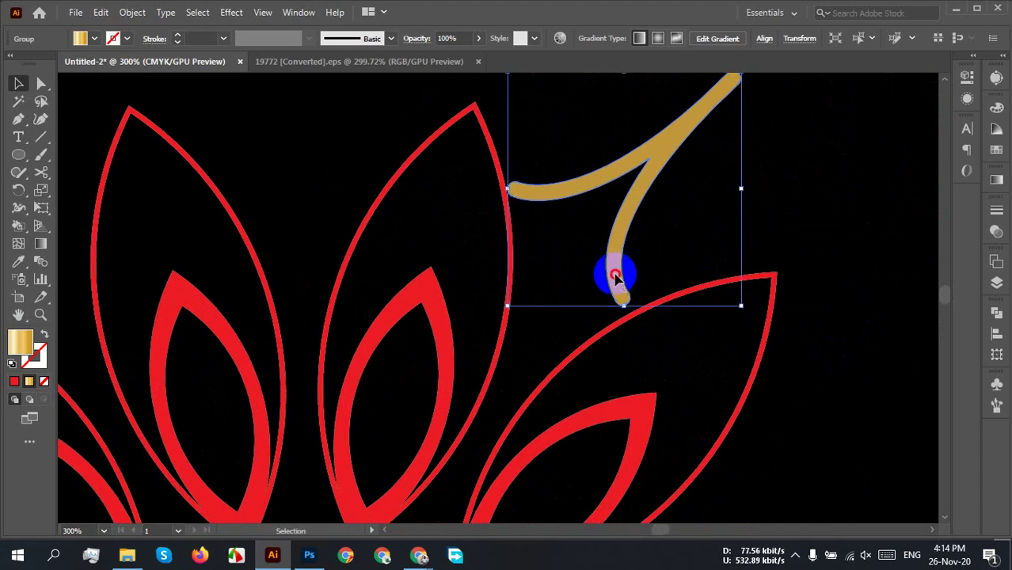
left_click_drag(615, 276, 619, 285)
left_click_drag(621, 289, 615, 289)
left_click(802, 272)
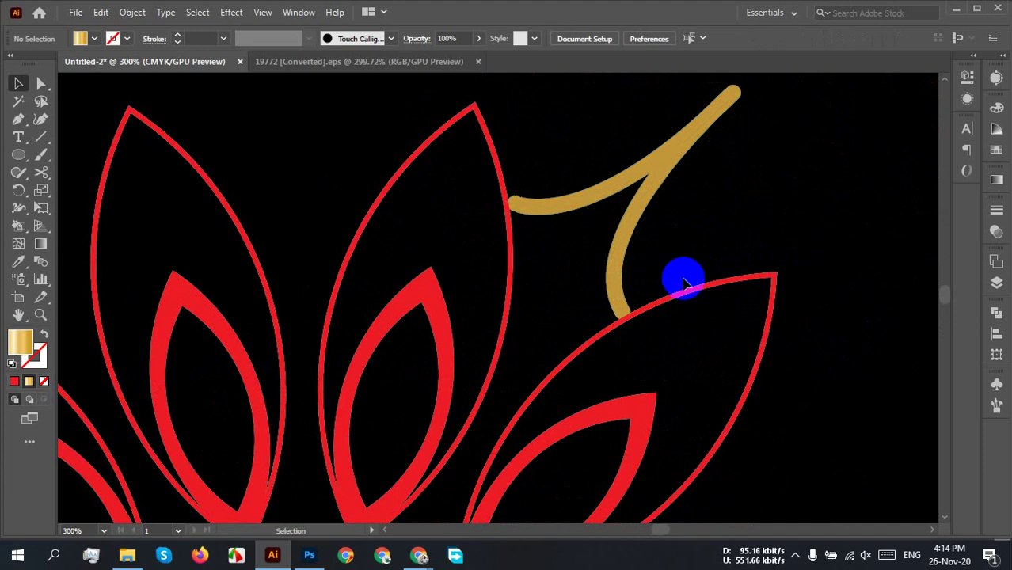
scroll(681, 275, "down", 2)
Step: Apply Offset Path to the gold branch with an offset of -2 px and miter joins
left_click(679, 212)
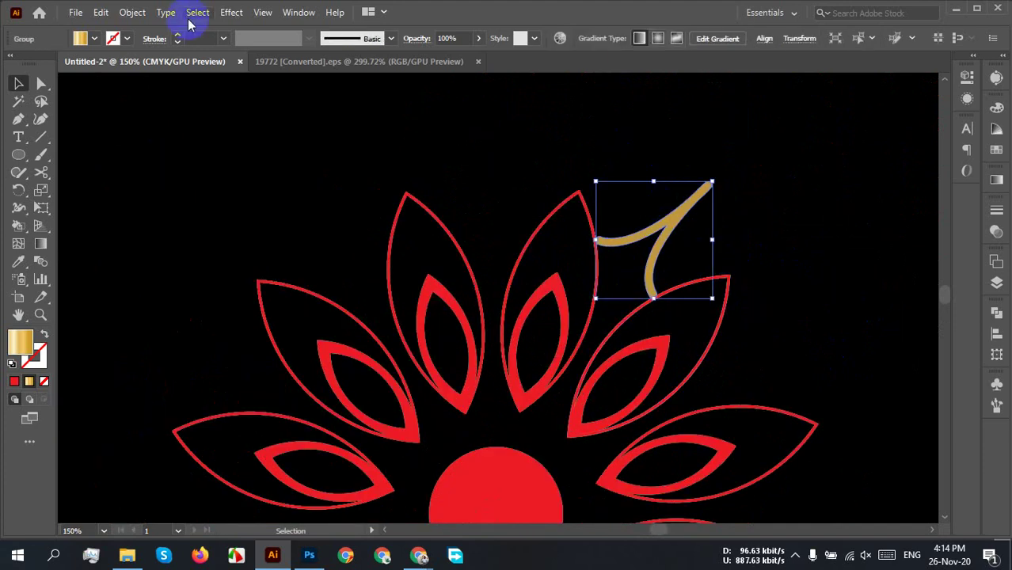
left_click(132, 11)
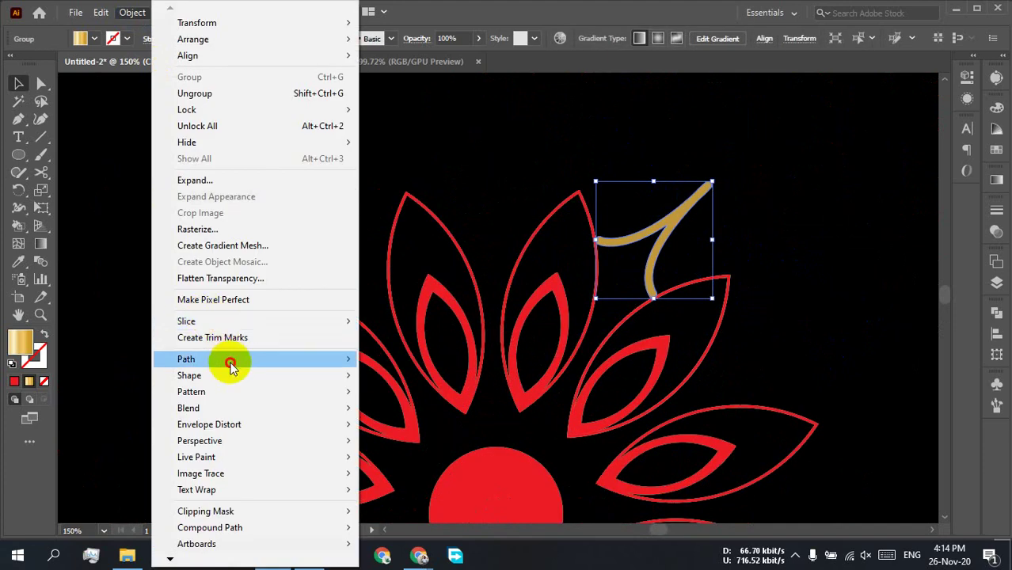
mouse_move(230, 360)
left_click(420, 412)
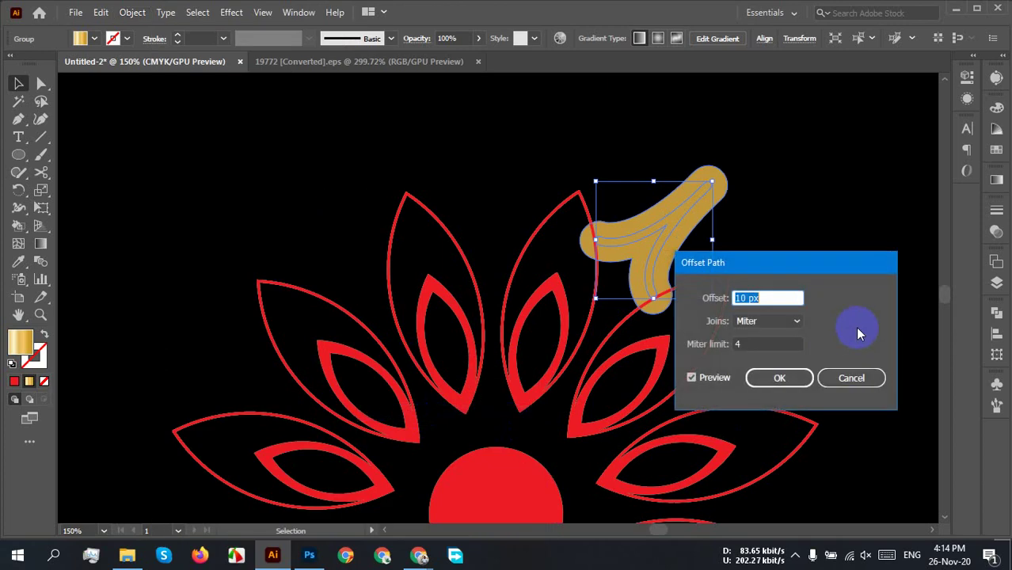
type("0")
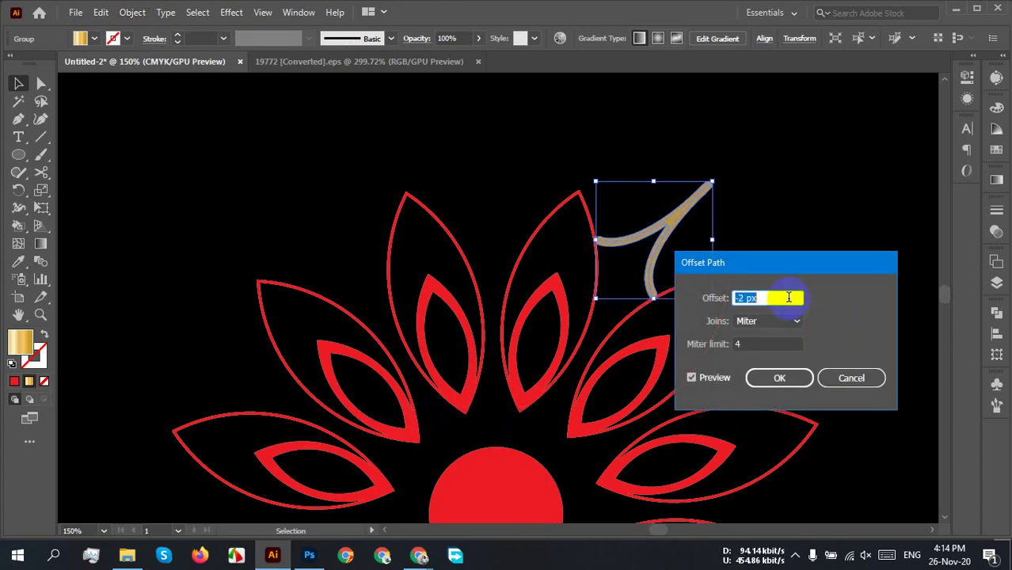
left_click(780, 377)
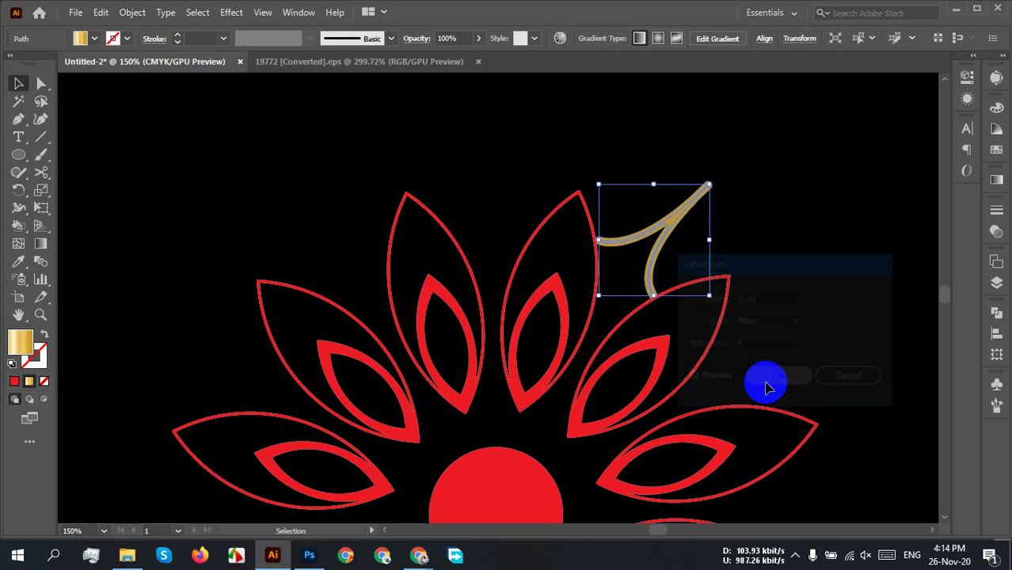
Step: Separate the thin offset shape from the gold branch and delete both pieces
mouse_move(685, 223)
left_mouse_down()
mouse_move(823, 266)
mouse_move(663, 212)
left_mouse_up()
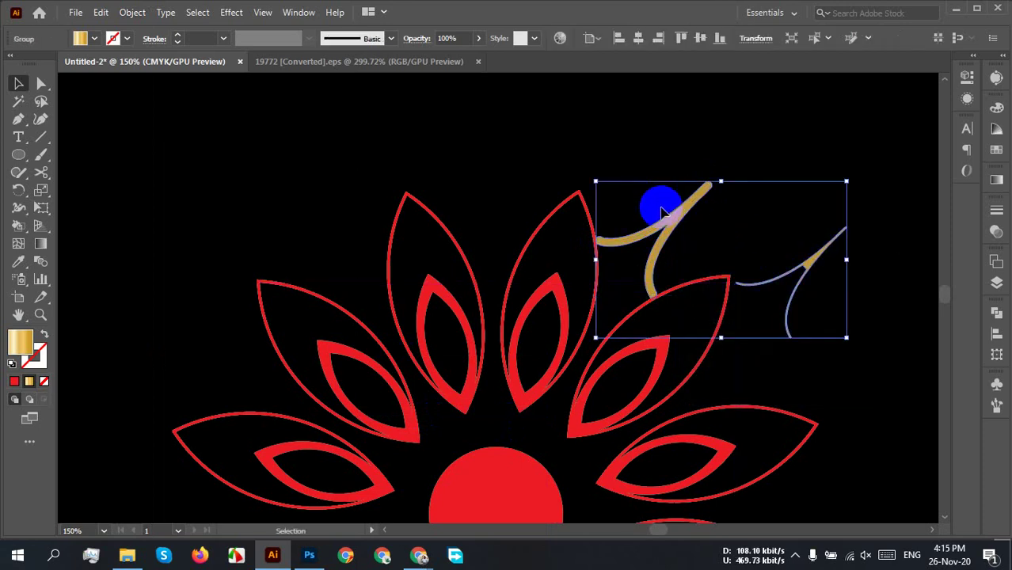
key("Delete")
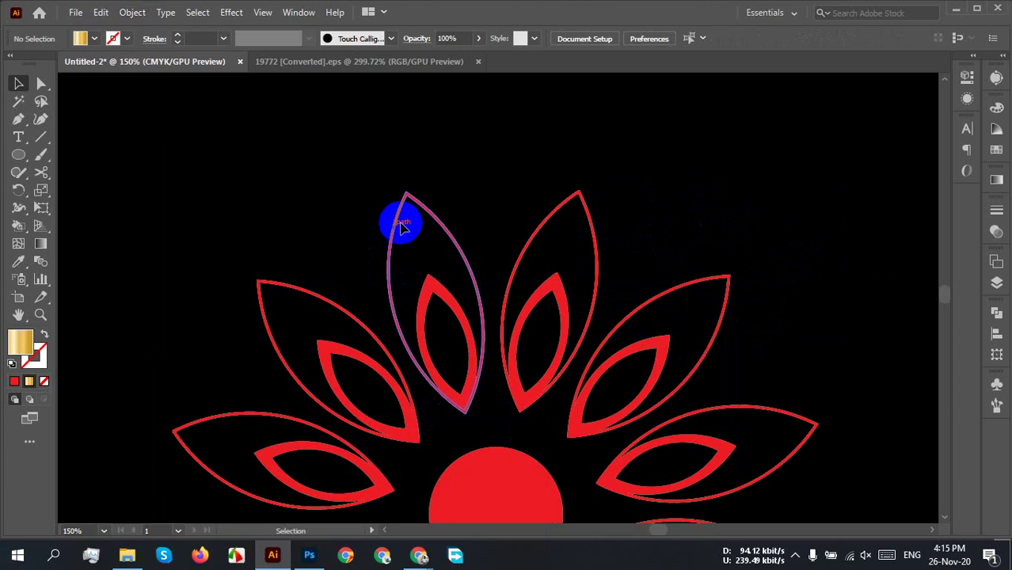
Step: Show the rulers and move their zero point to the centre of the red flower
scroll(494, 204, "down", 1)
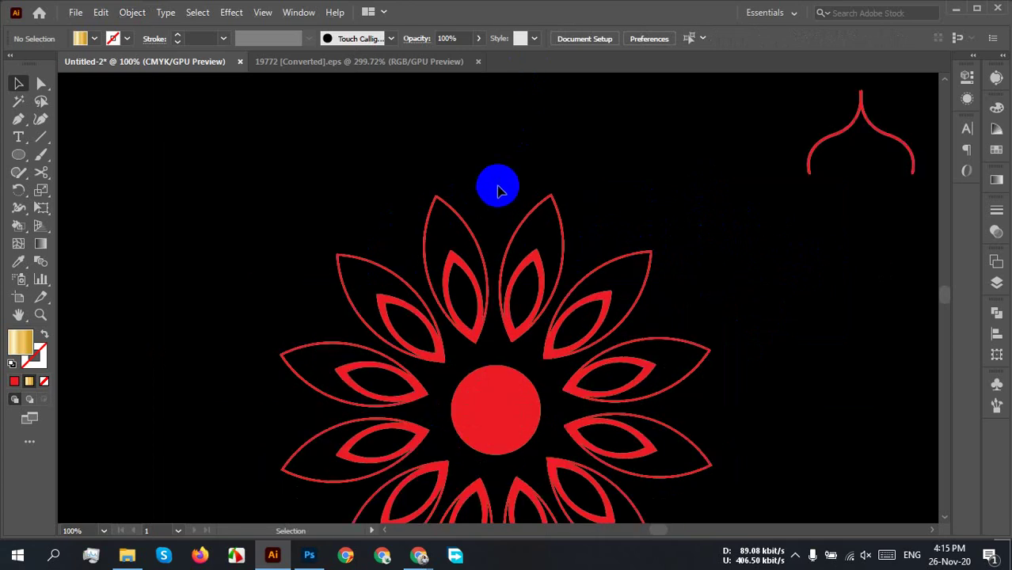
scroll(499, 185, "up", 1)
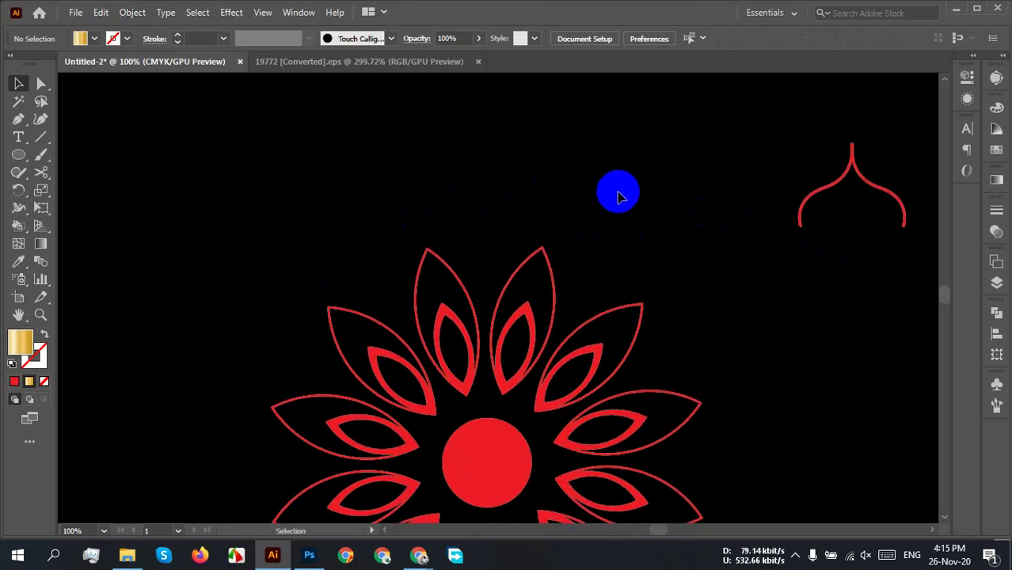
scroll(616, 190, "down", 4)
scroll(601, 302, "right", 1)
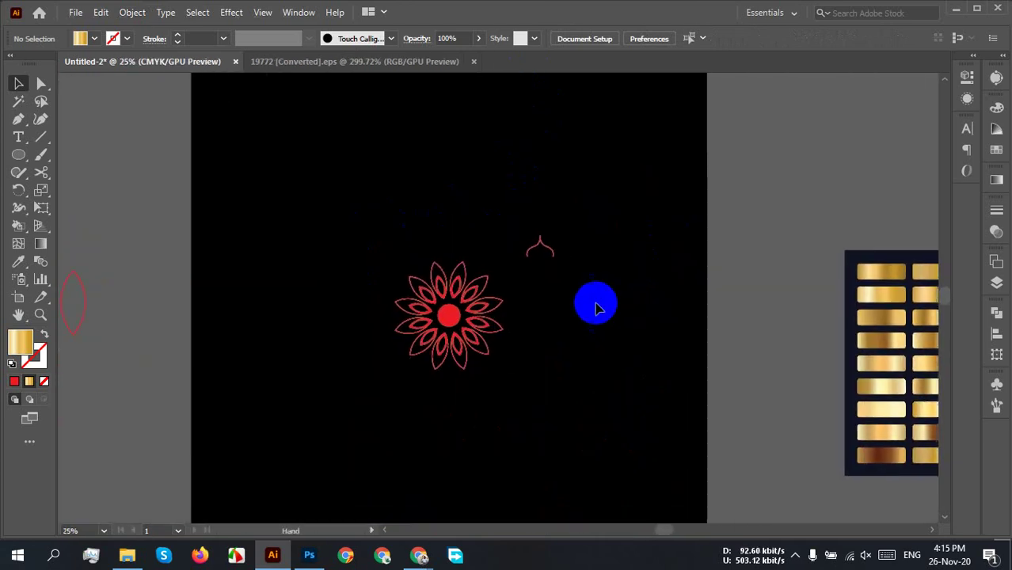
scroll(571, 273, "down", 1)
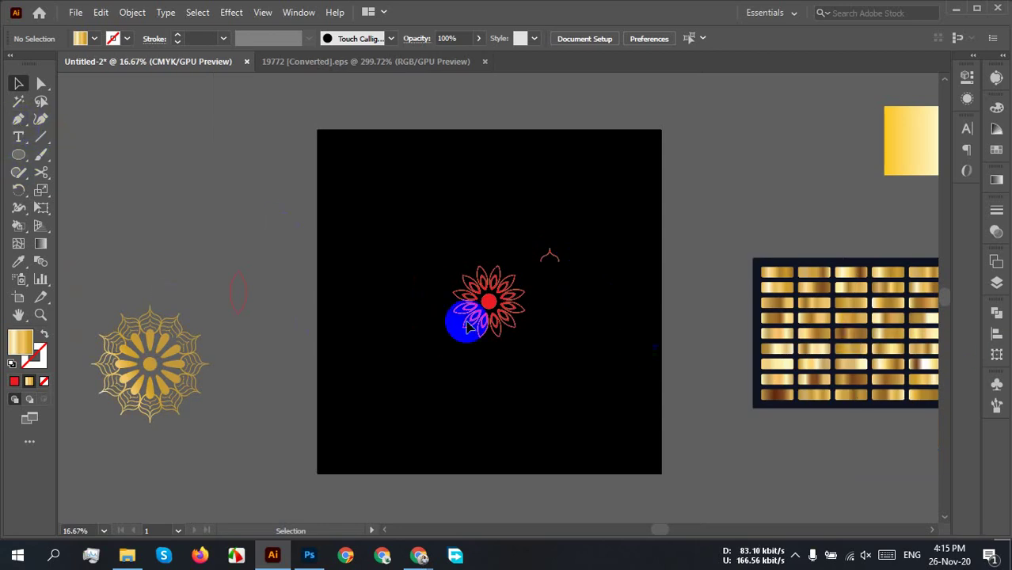
key("ctrl+r")
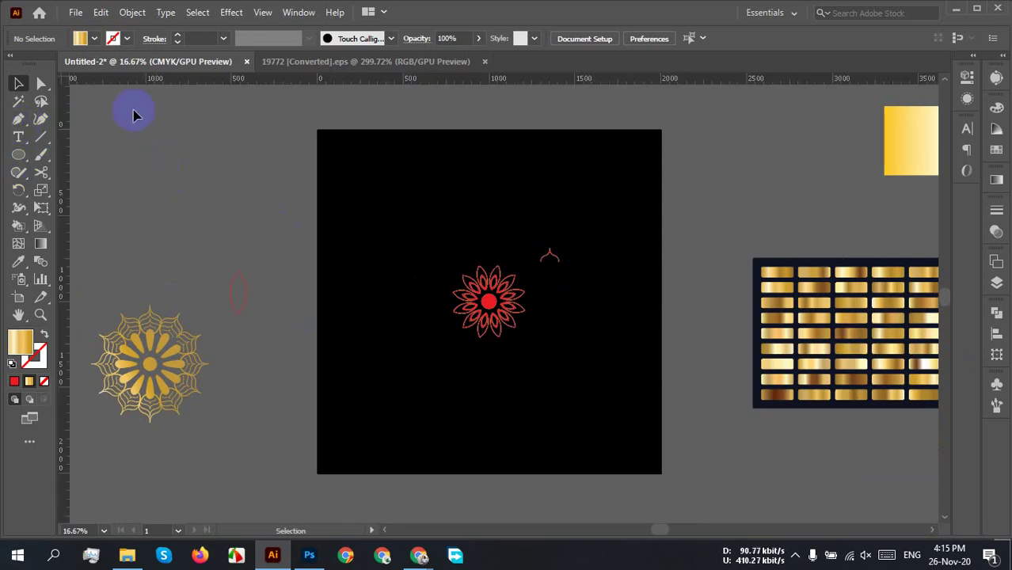
left_click_drag(86, 97, 488, 301)
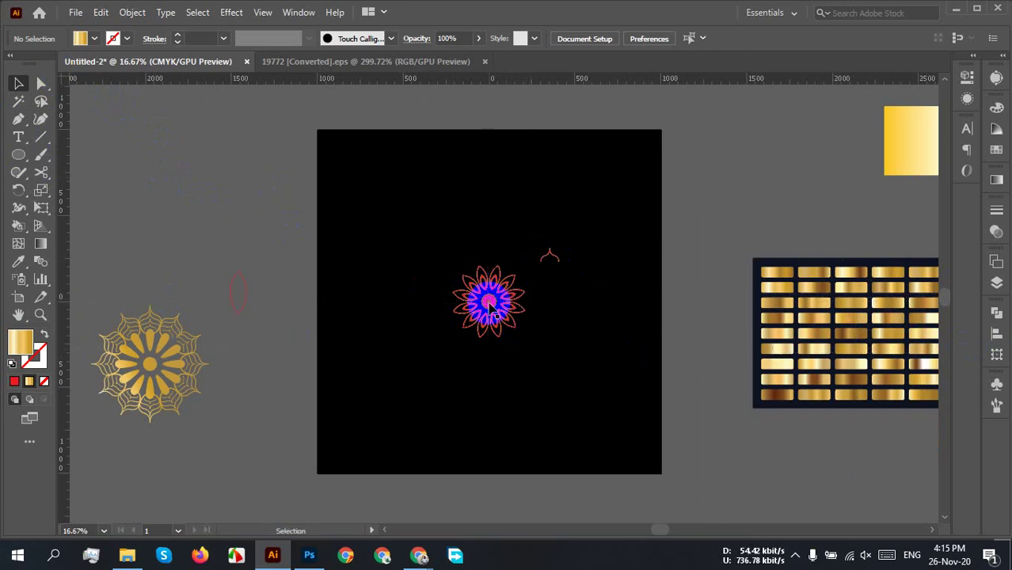
Step: Add a horizontal guide across the flower, unlock the guides and shift it onto the red circle's centre
left_click_drag(506, 79, 501, 304)
scroll(501, 305, "up", 4)
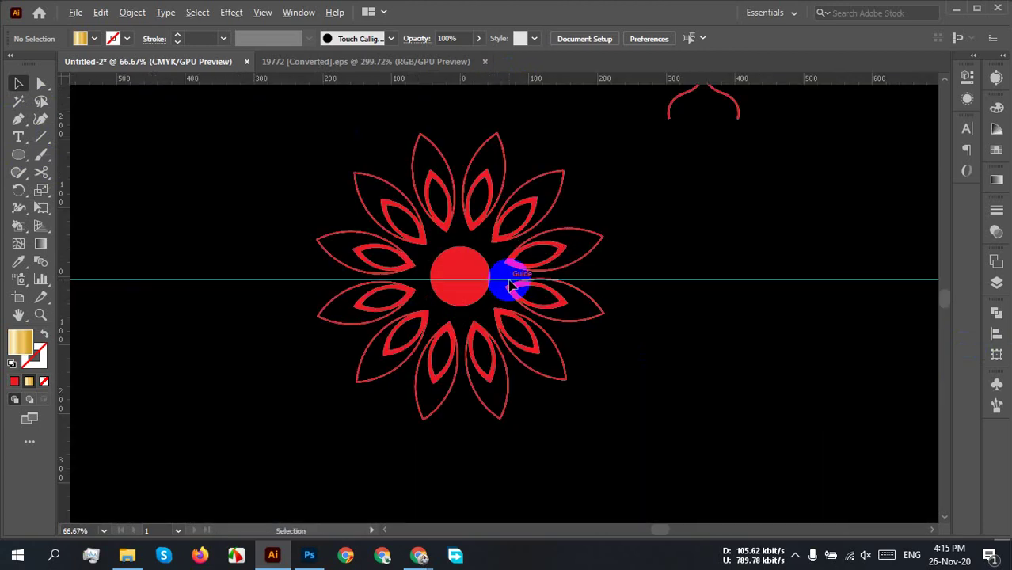
right_click(681, 277)
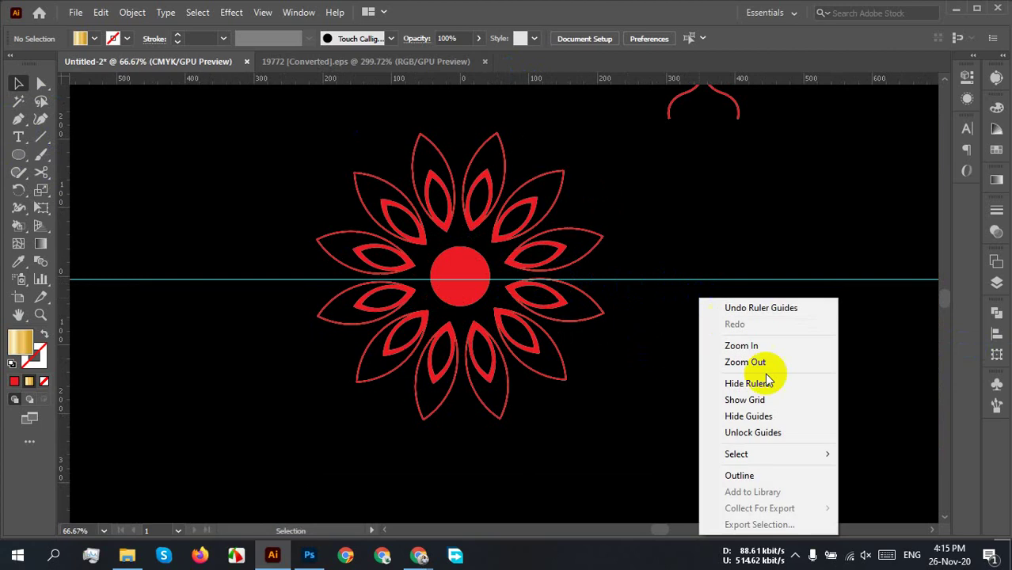
left_click(766, 429)
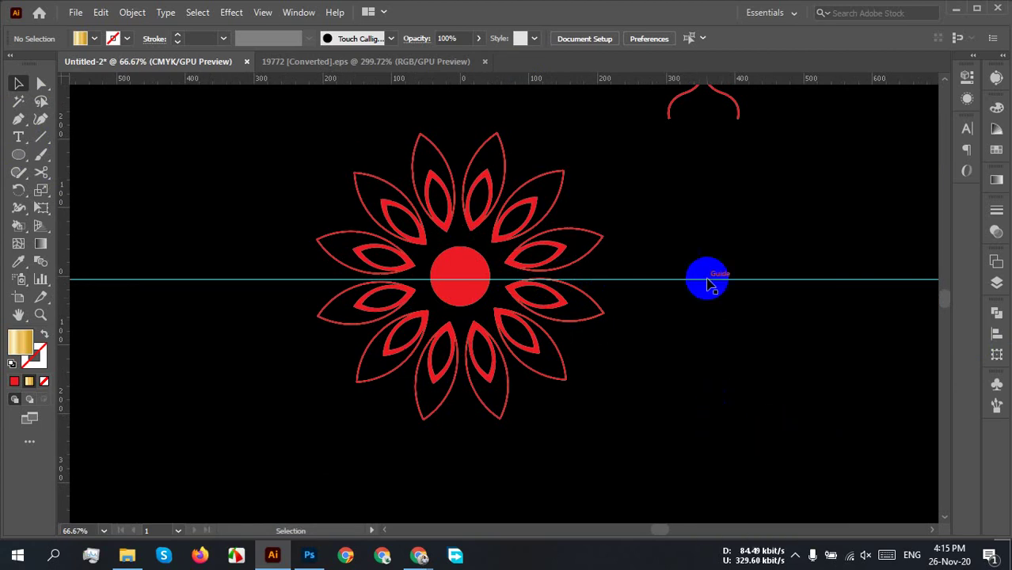
left_click_drag(707, 279, 707, 276)
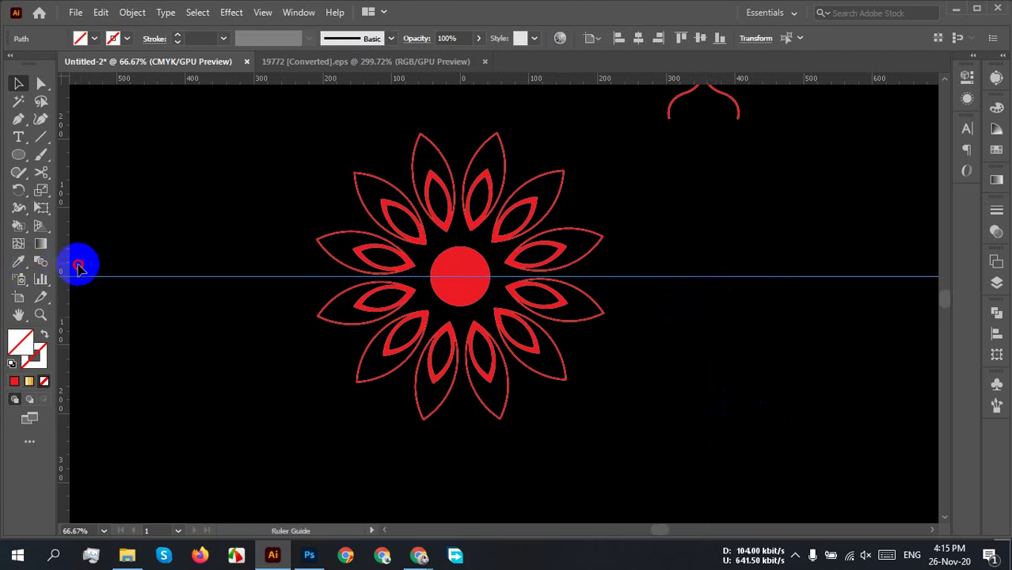
Step: Add a vertical guide through the flower and adjust it to pass through the red circle's centre
left_click_drag(78, 268, 461, 280)
left_click(714, 376)
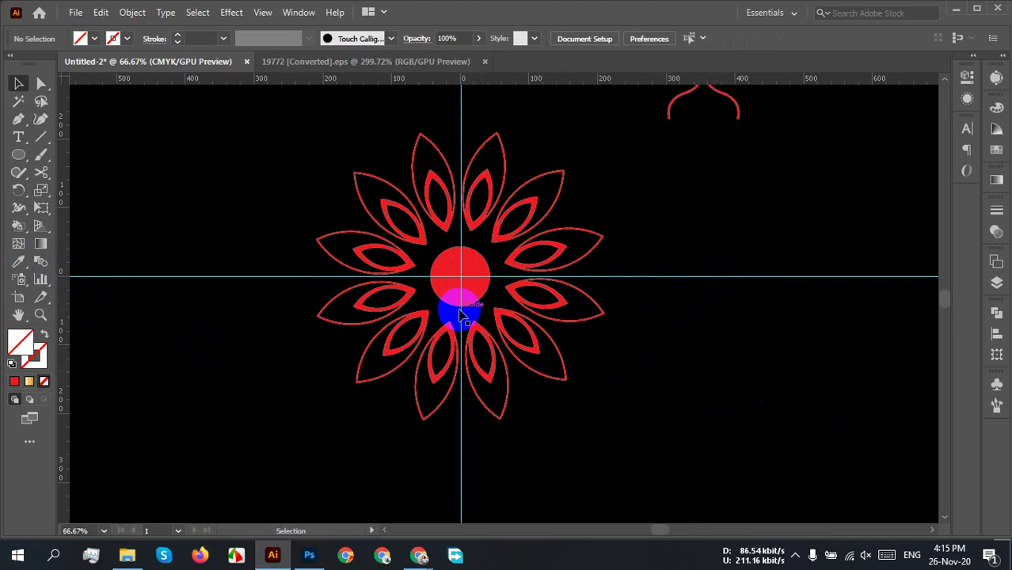
left_click_drag(461, 316, 457, 315)
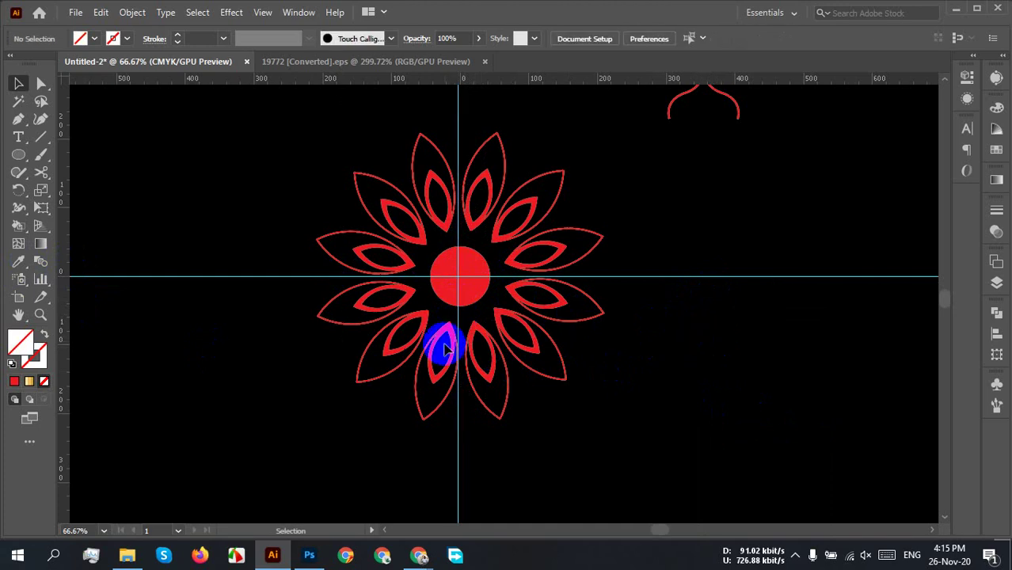
scroll(443, 269, "up", 3)
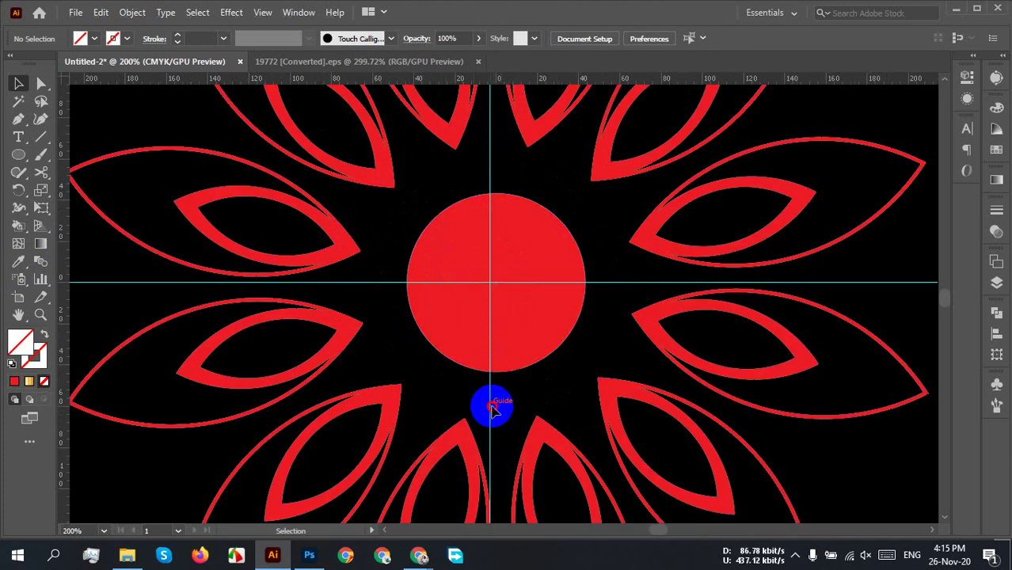
left_click_drag(492, 407, 499, 410)
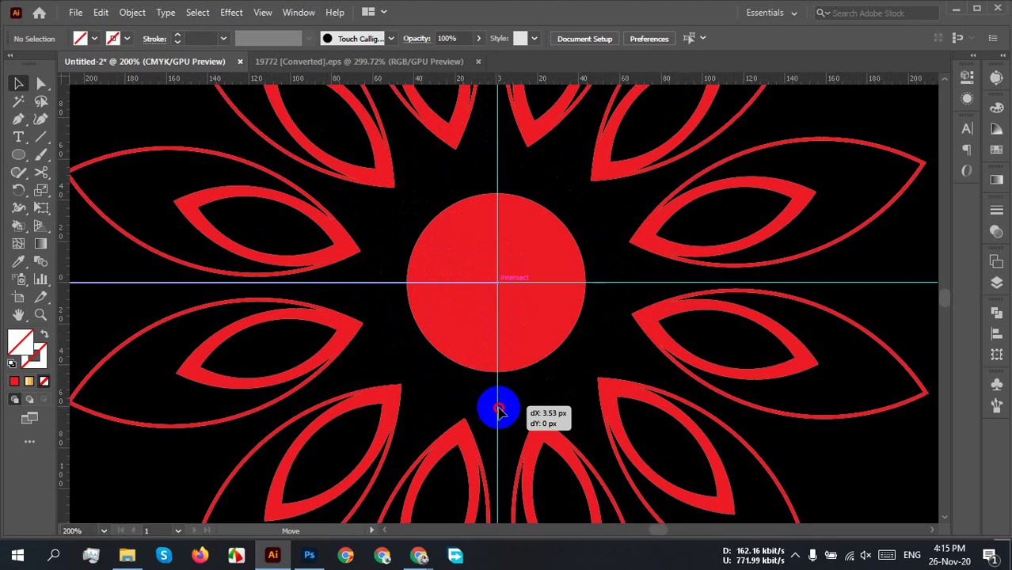
left_click_drag(499, 410, 496, 409)
scroll(522, 368, "down", 3)
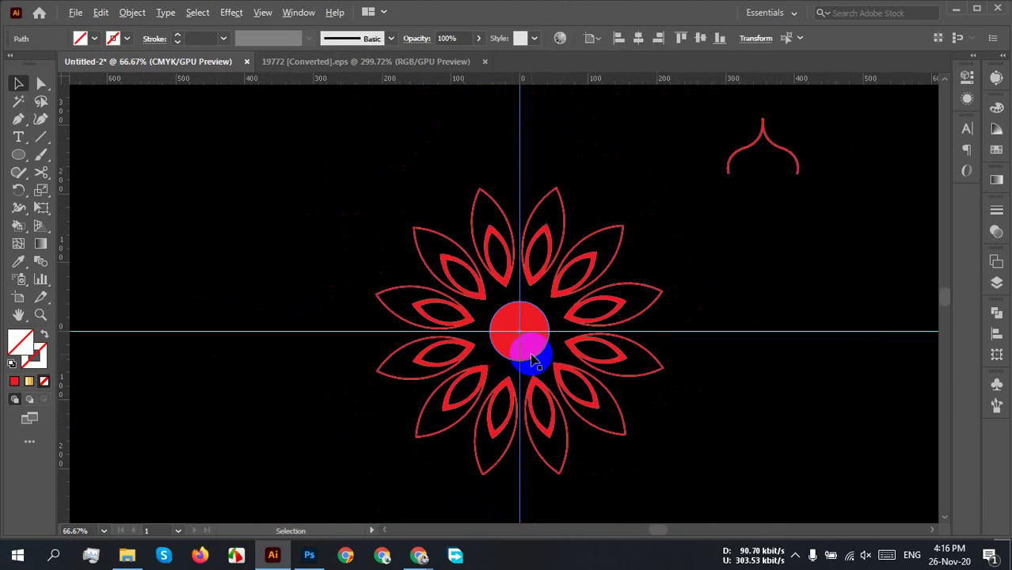
Step: Centre-align the horizontal guide vertically and the vertical guide horizontally, and lock the guides
left_click_drag(797, 407, 748, 307)
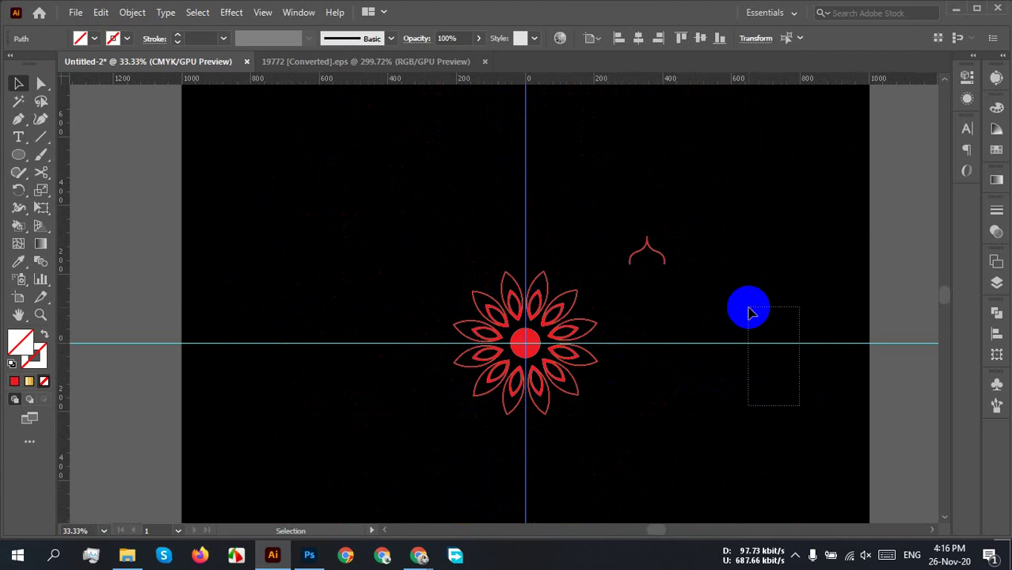
right_click(749, 400)
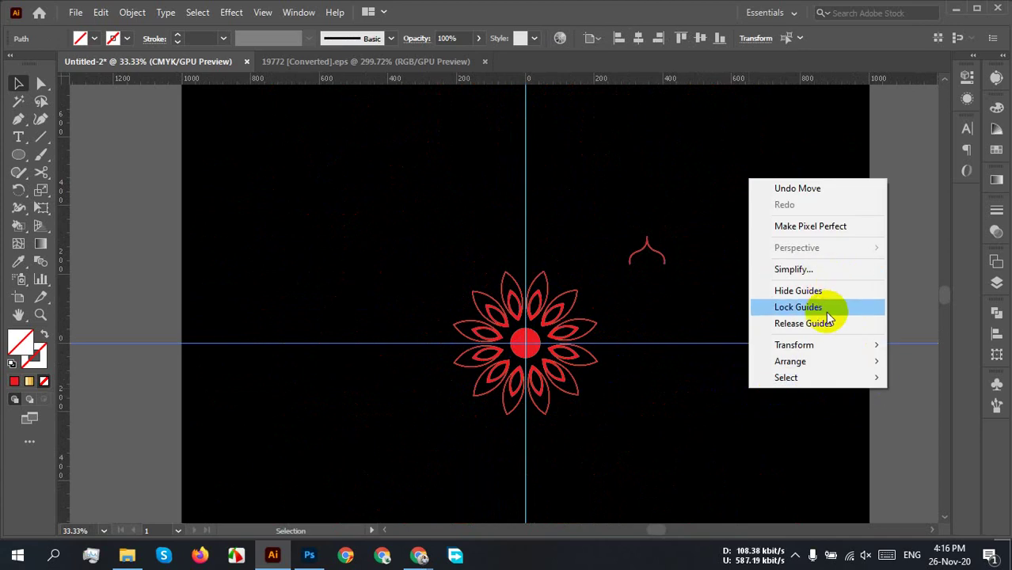
left_click(795, 388)
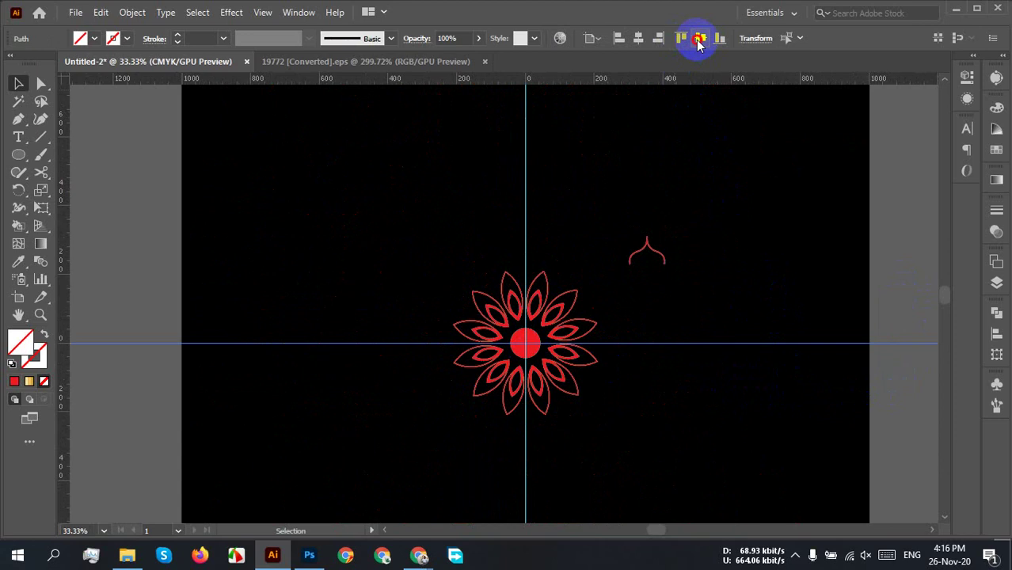
left_click(476, 210)
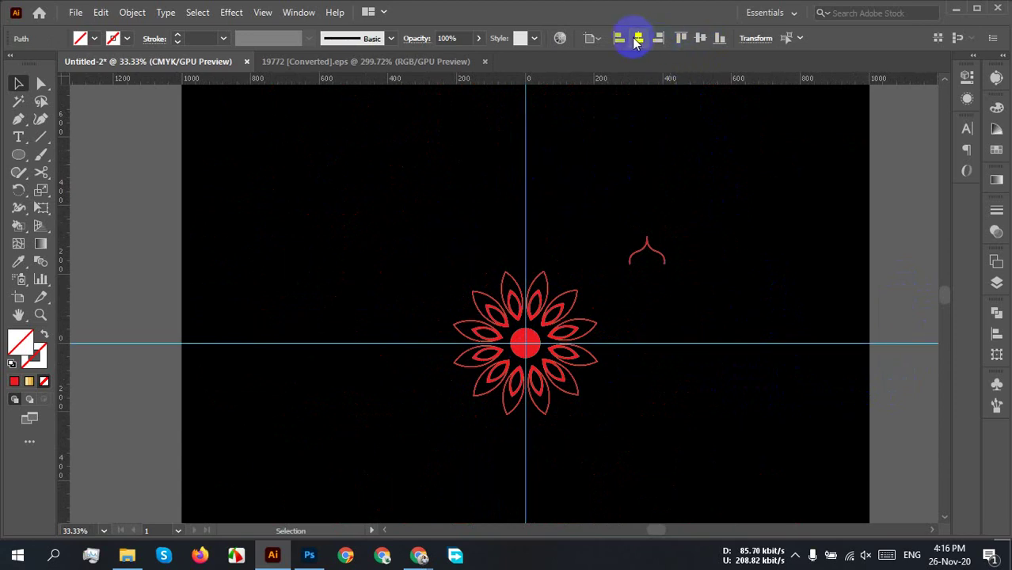
right_click(695, 399)
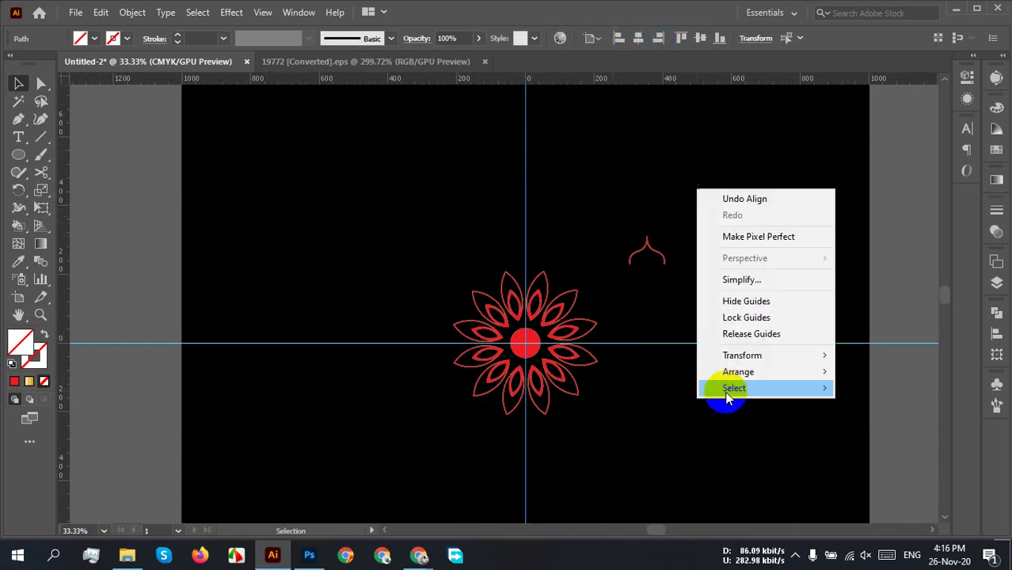
left_click(758, 320)
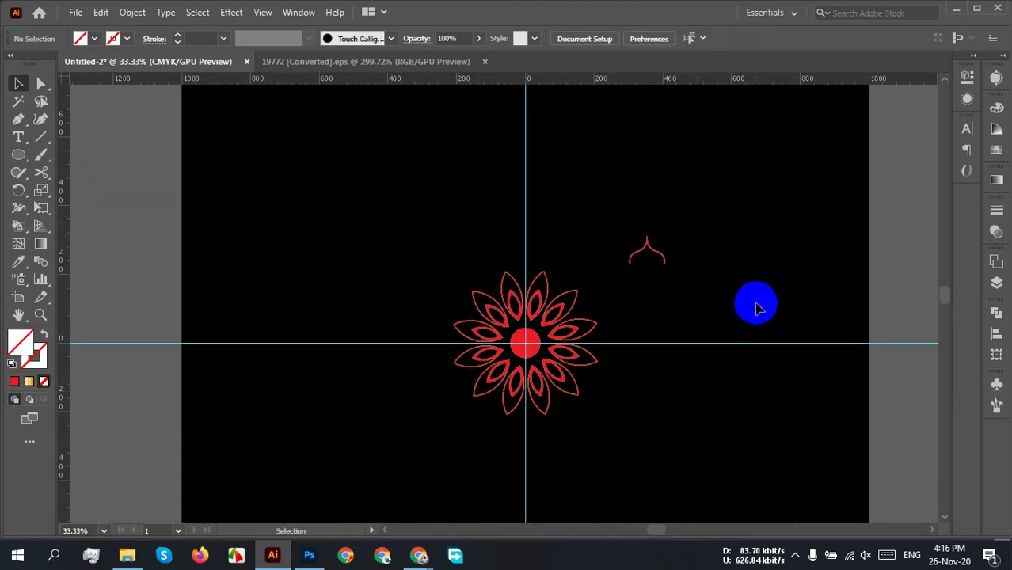
Step: Examine how the red petal group and its central circle line up with the crossing guides
left_click_drag(515, 322, 632, 255)
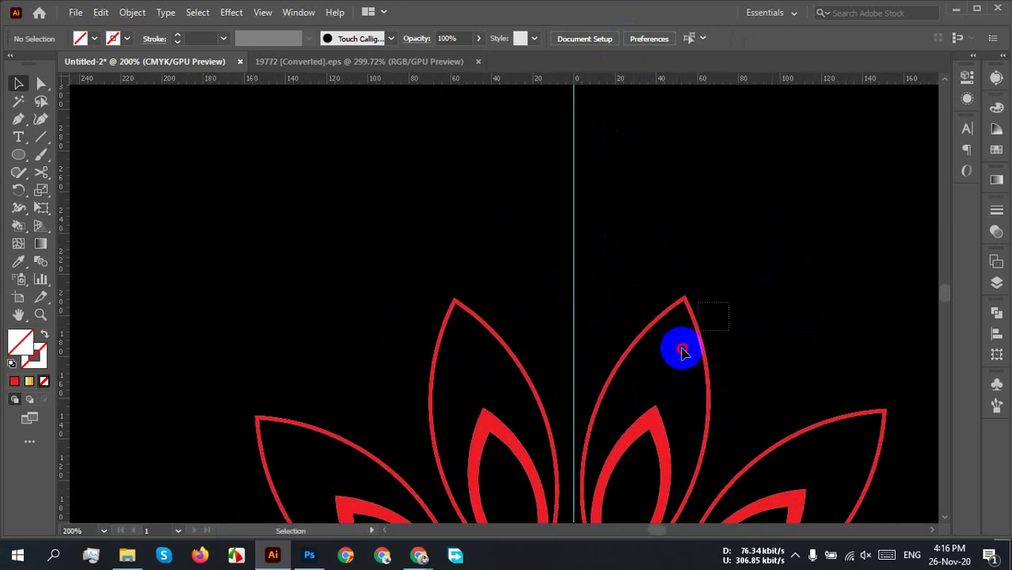
left_click(662, 368)
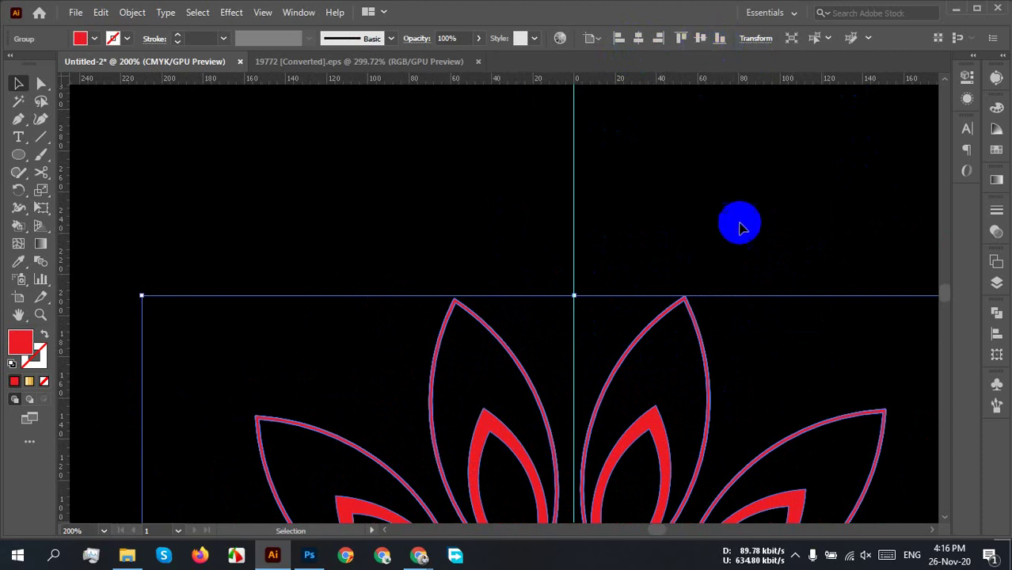
left_click(739, 224)
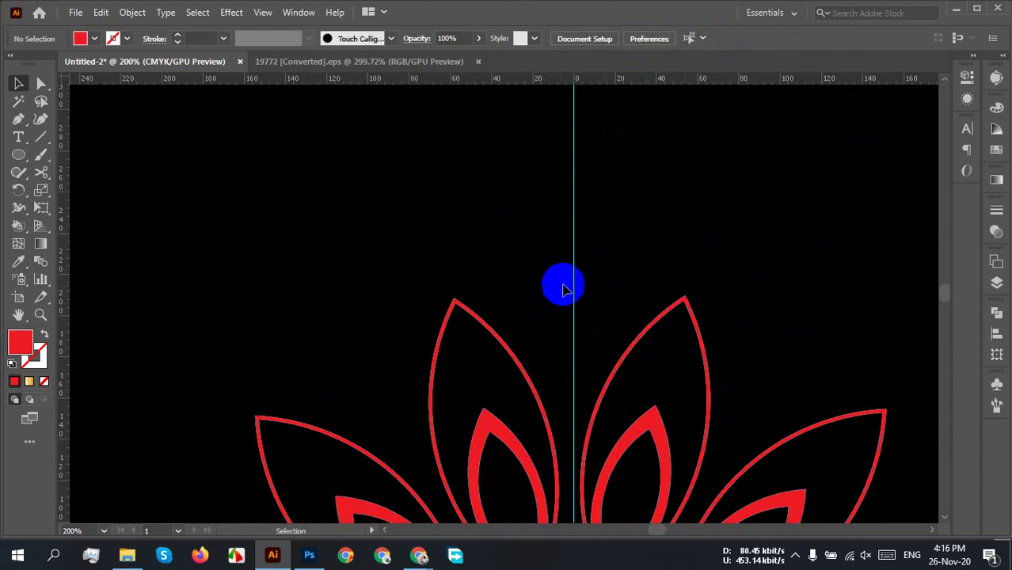
scroll(610, 265, "down", 3)
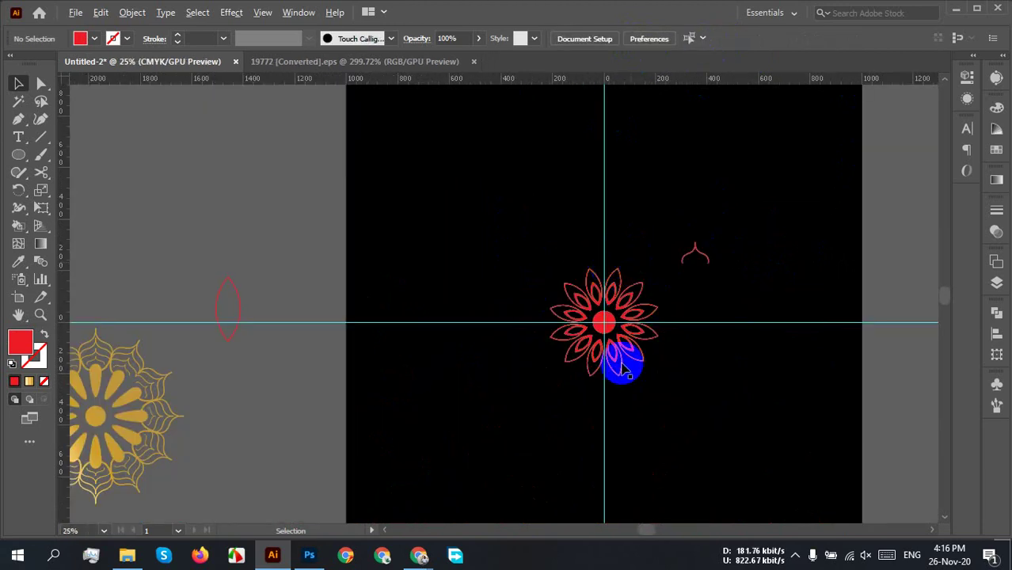
scroll(606, 317, "up", 8)
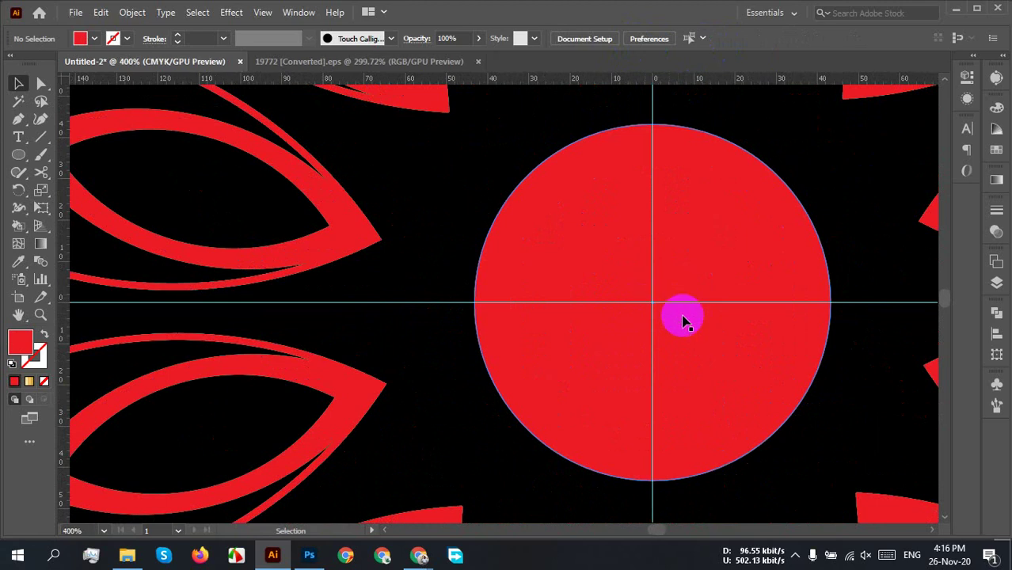
scroll(665, 317, "down", 5)
left_click_drag(672, 321, 693, 338)
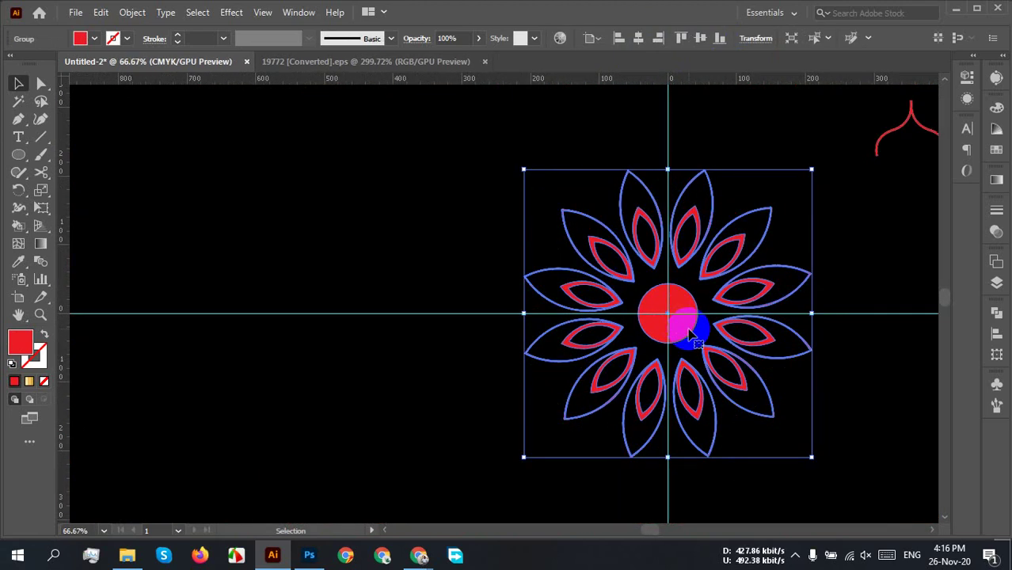
scroll(681, 254, "up", 4)
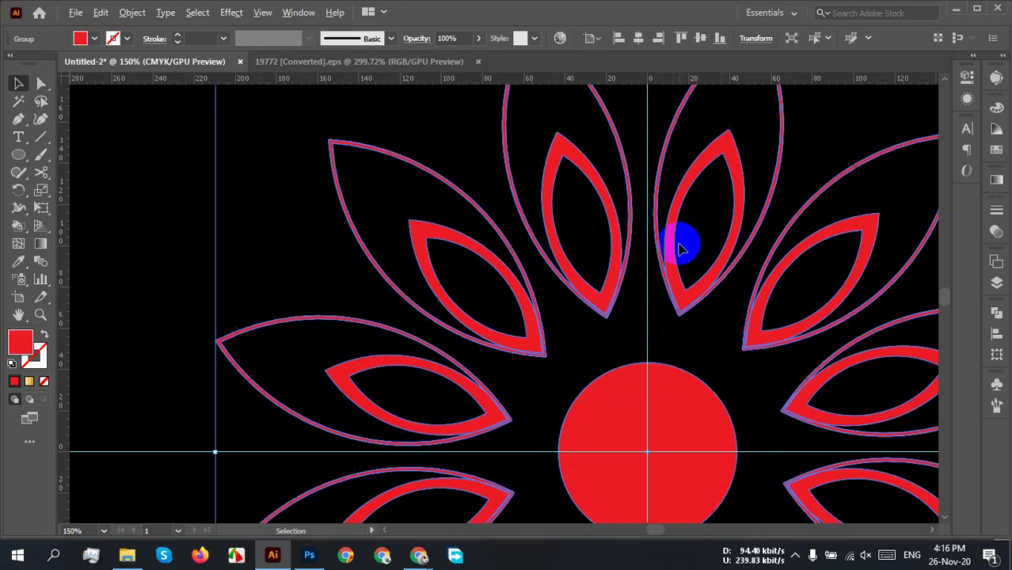
scroll(681, 247, "down", 3)
left_click_drag(835, 170, 680, 375)
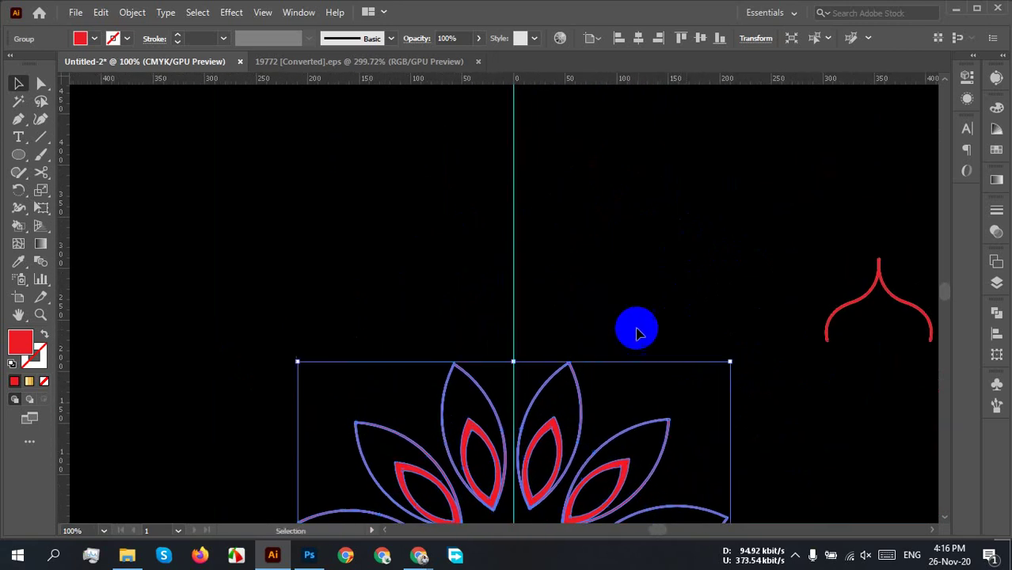
left_click(601, 313)
Step: Draw a curve with the Pen tool from the upper-left petal's inner edge up towards the vertical guide, with red stroke and no fill
scroll(537, 367, "up", 3)
scroll(549, 273, "down", 3)
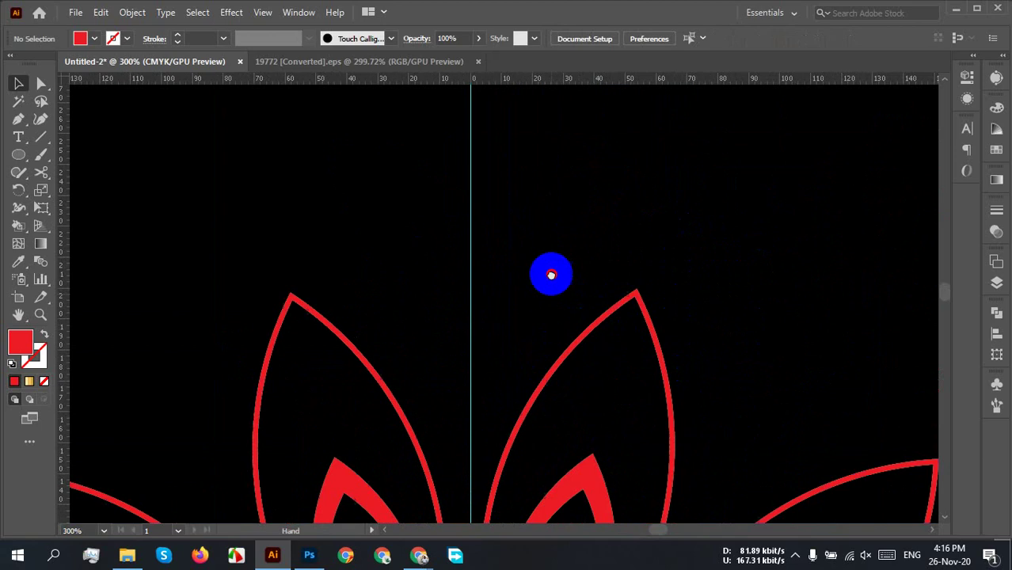
left_click(19, 121)
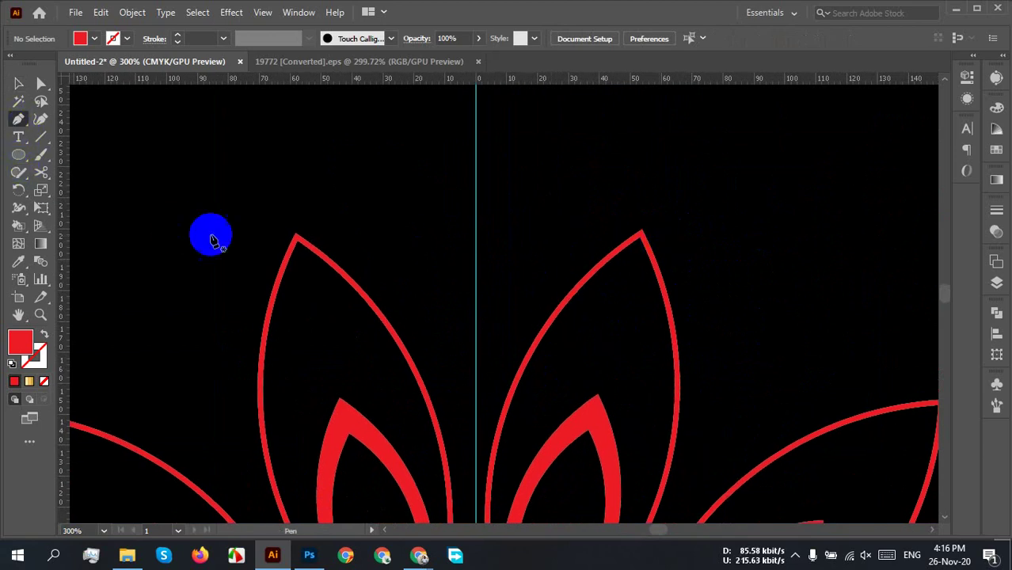
left_click(388, 323)
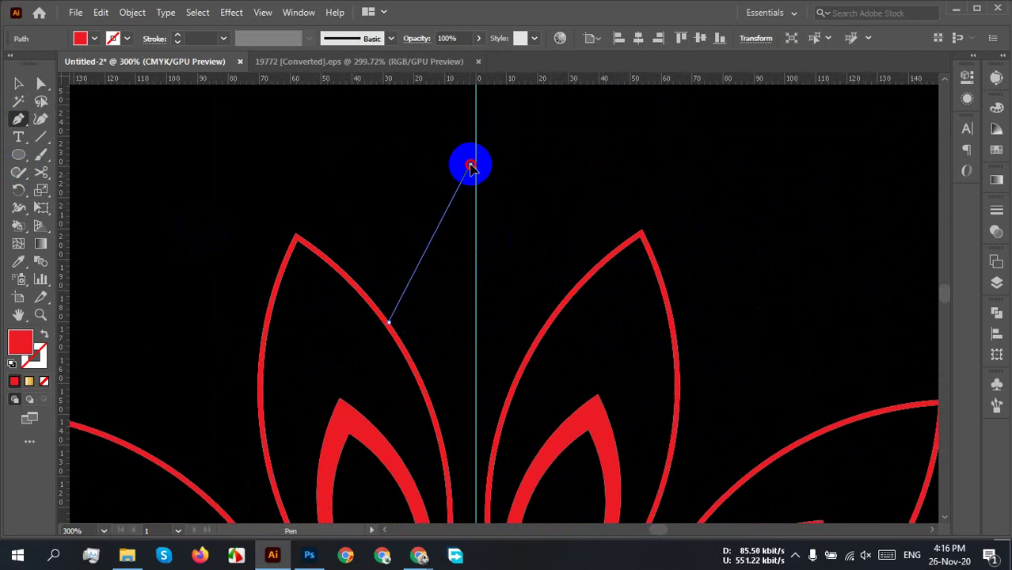
left_click_drag(470, 165, 475, 117)
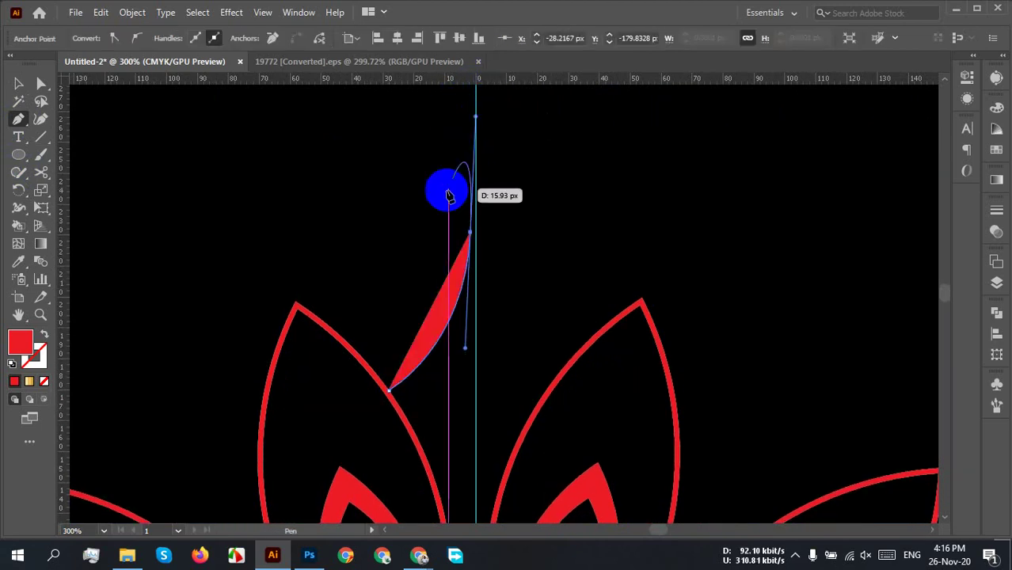
left_click(45, 337)
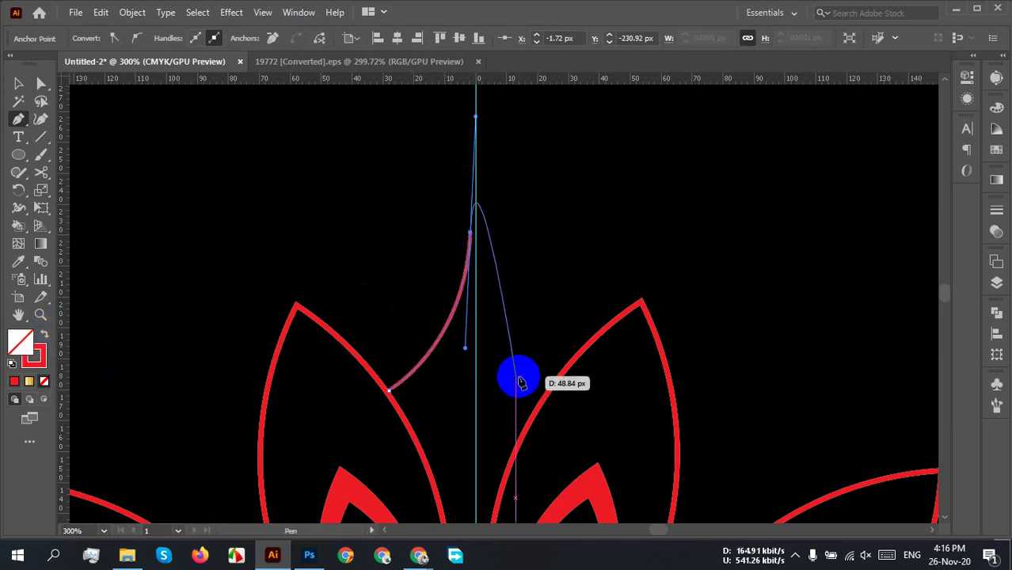
Step: Try to continue the curve from its top point down to the inner edge of the upper-right petal
left_click(469, 236)
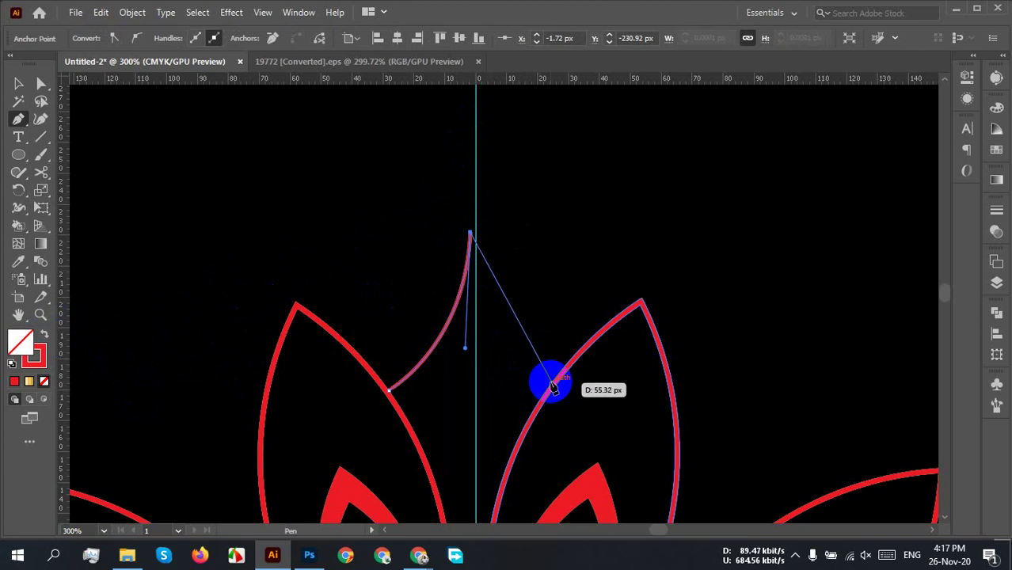
left_click_drag(552, 386, 655, 381)
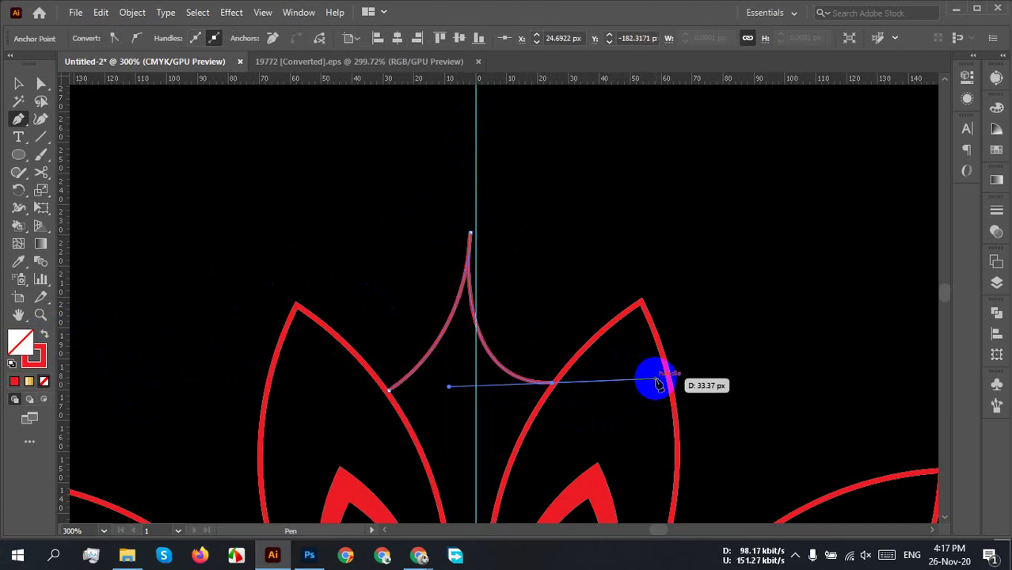
left_click_drag(655, 383, 655, 380)
key("v")
left_click(596, 273)
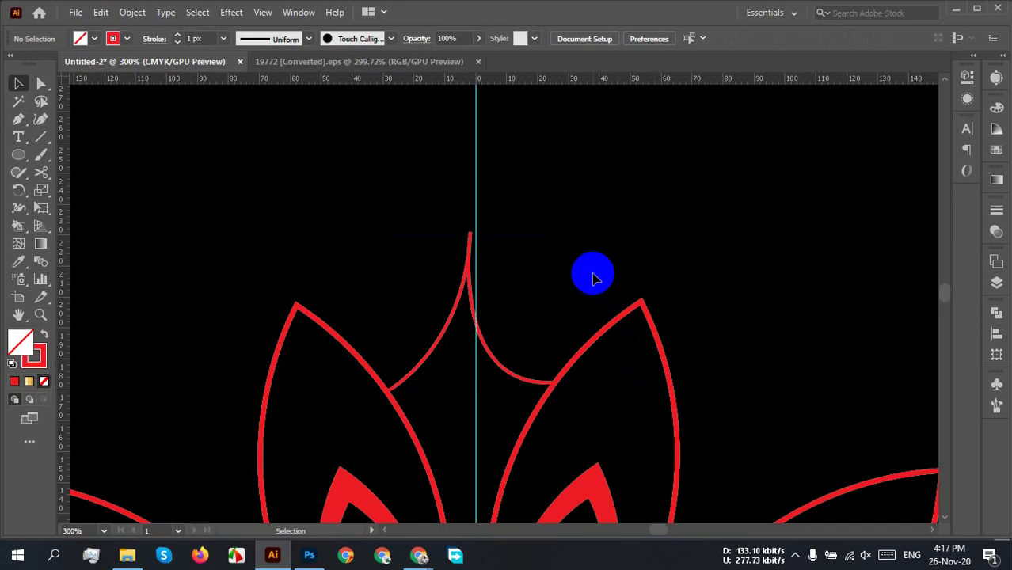
key("ctrl+z")
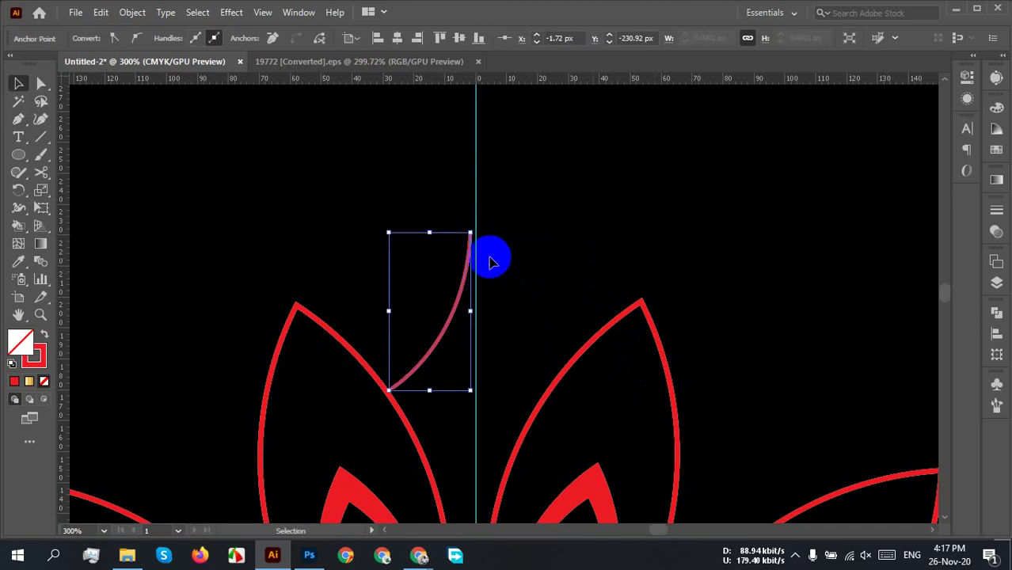
Step: Move the curve's top anchor point onto the vertical guide
scroll(476, 252, "up", 2)
left_click_drag(498, 217, 490, 278)
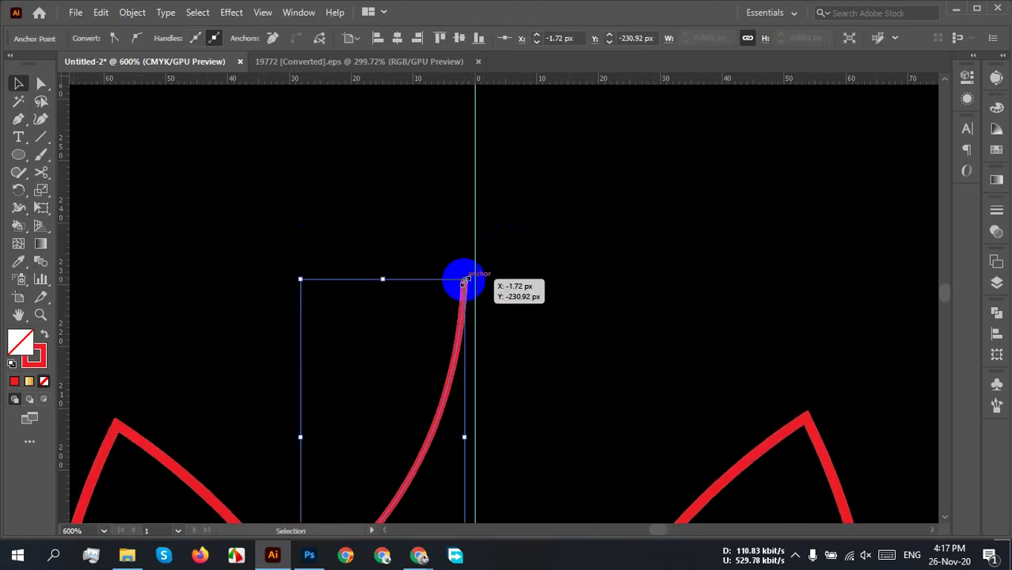
key("a")
left_click(465, 280)
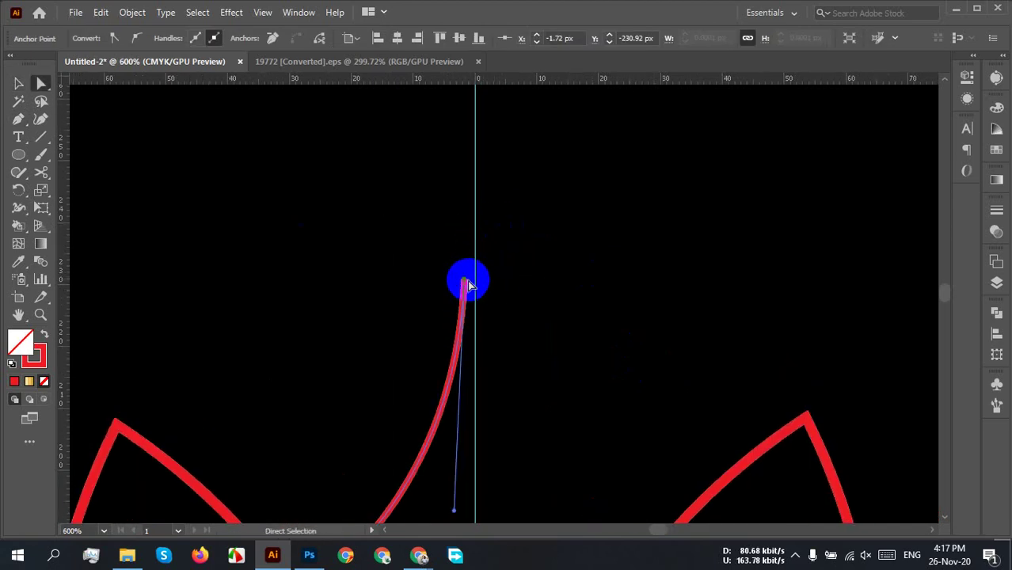
left_click_drag(463, 280, 475, 272)
left_click(516, 338)
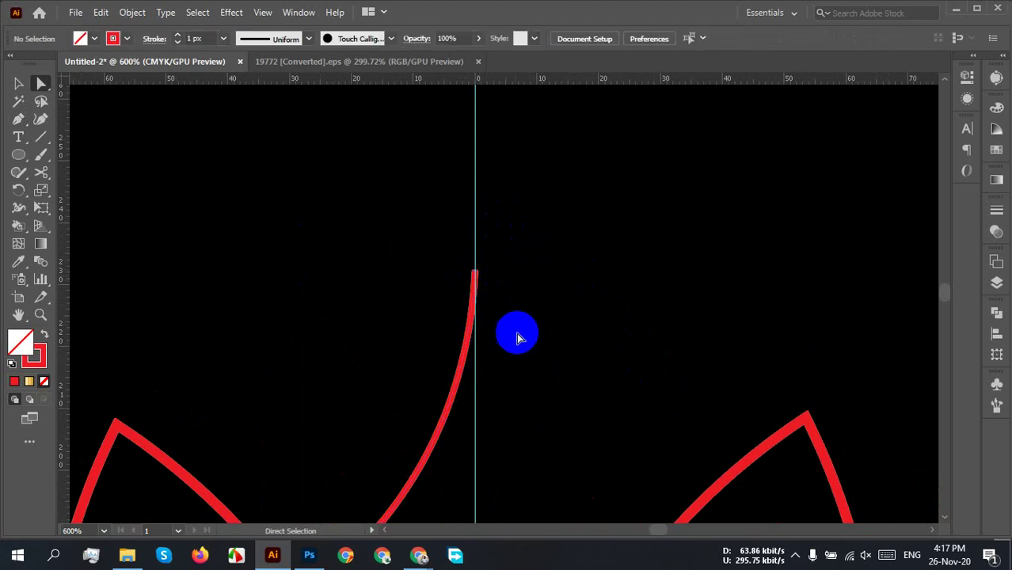
scroll(498, 372, "down", 3)
left_click(422, 284)
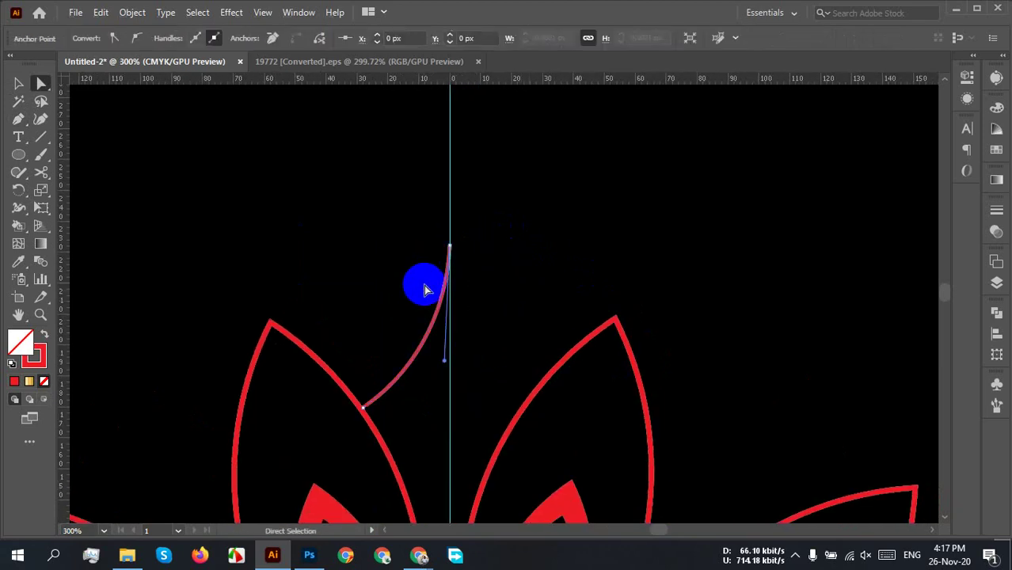
right_click(469, 327)
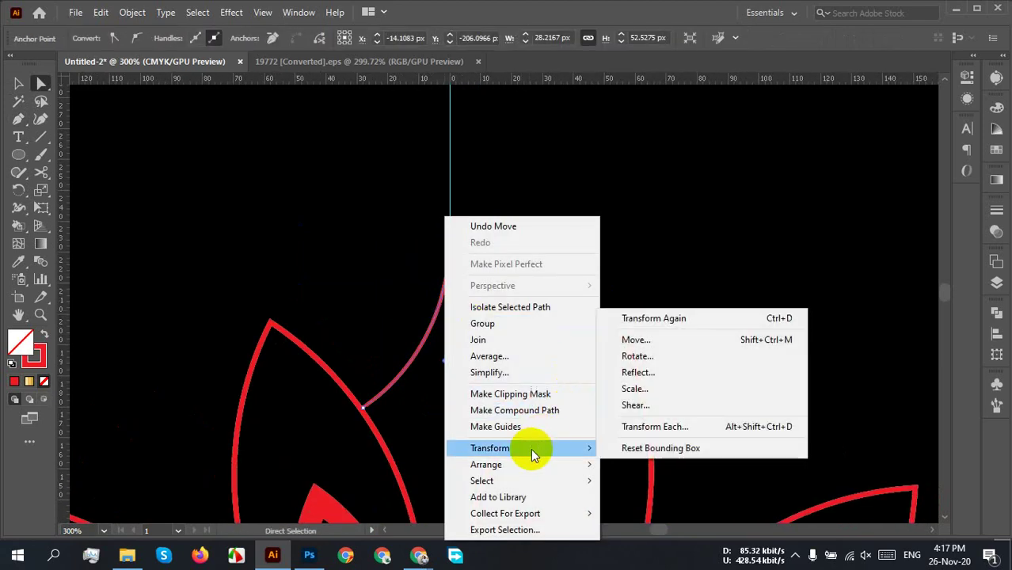
left_click(669, 259)
left_click_drag(509, 338, 411, 266)
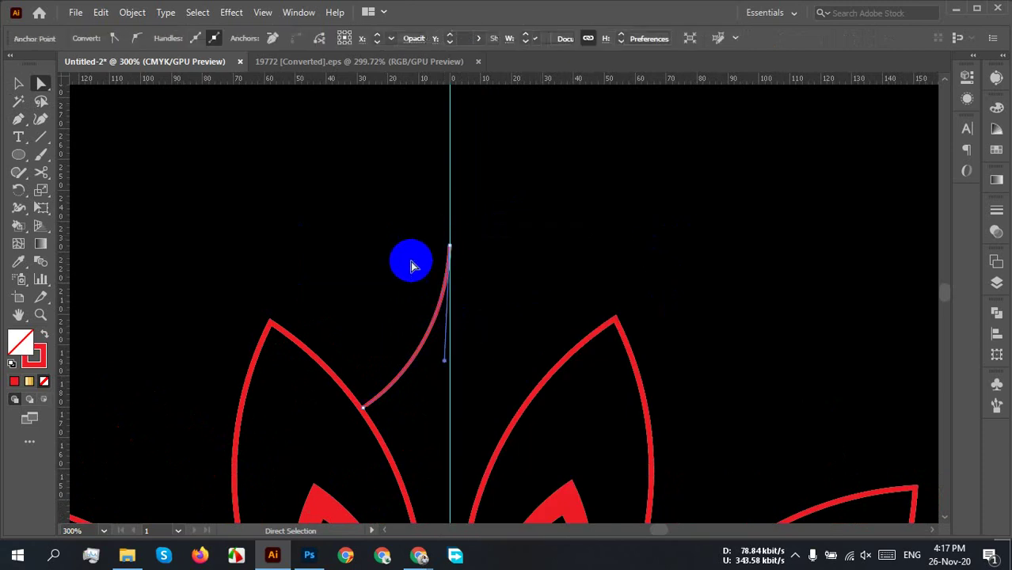
key("v")
left_click(408, 306)
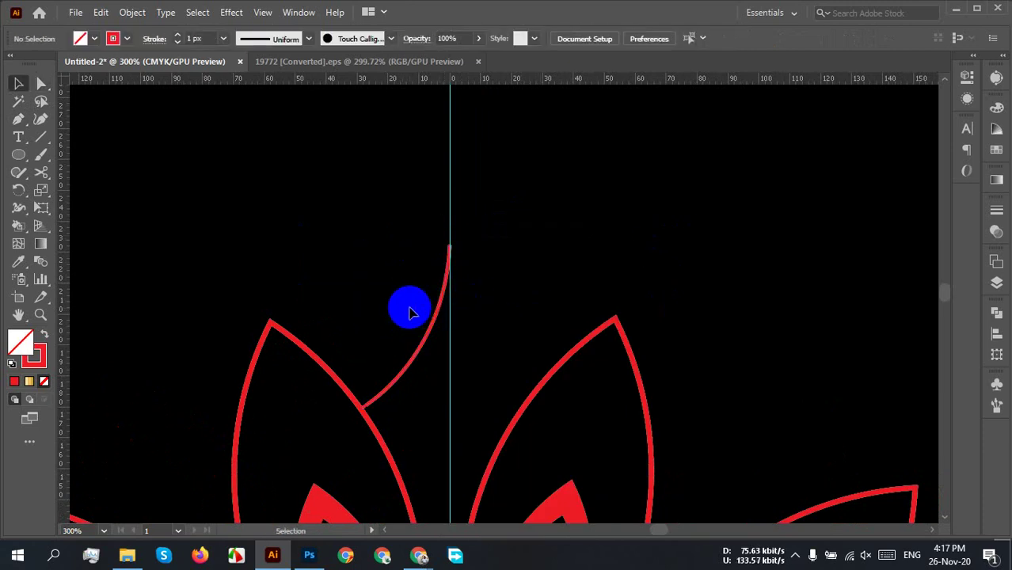
Step: Reflect a copy of the curve about the vertical axis and place it on the right side of the guide, meeting the original's tip
left_click(432, 325)
right_click(432, 324)
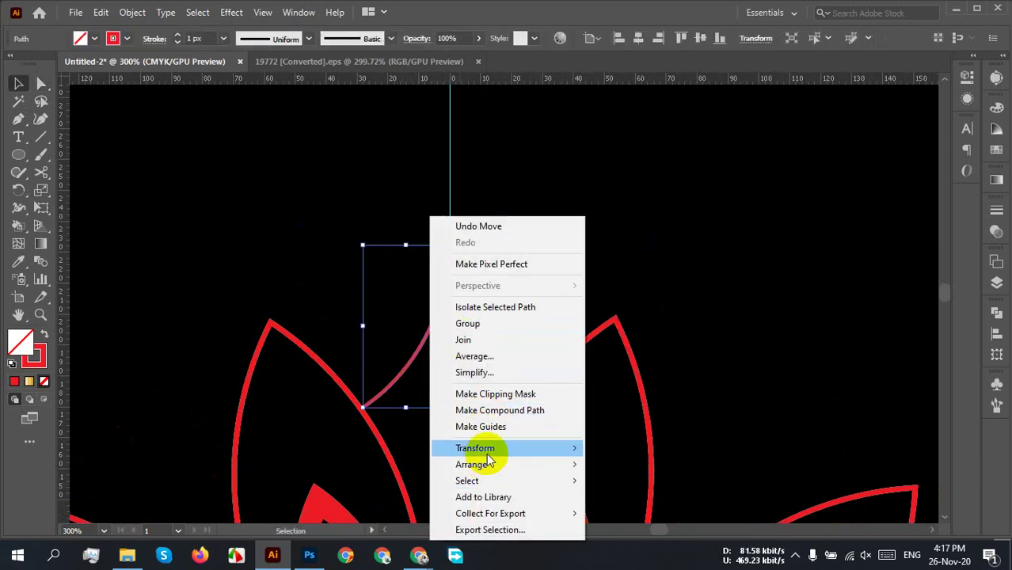
mouse_move(486, 450)
left_click(638, 372)
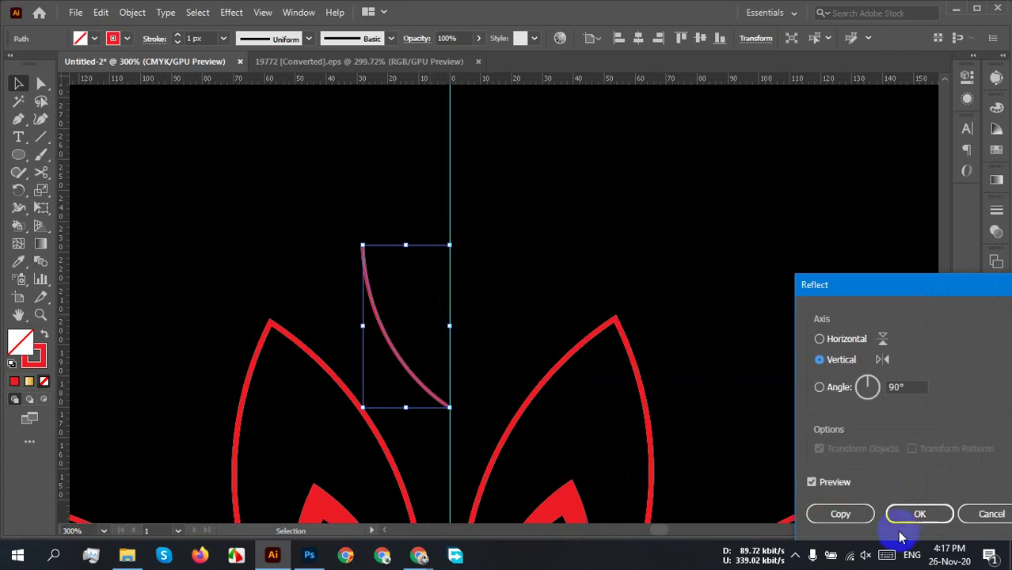
left_click(842, 517)
left_click(460, 386)
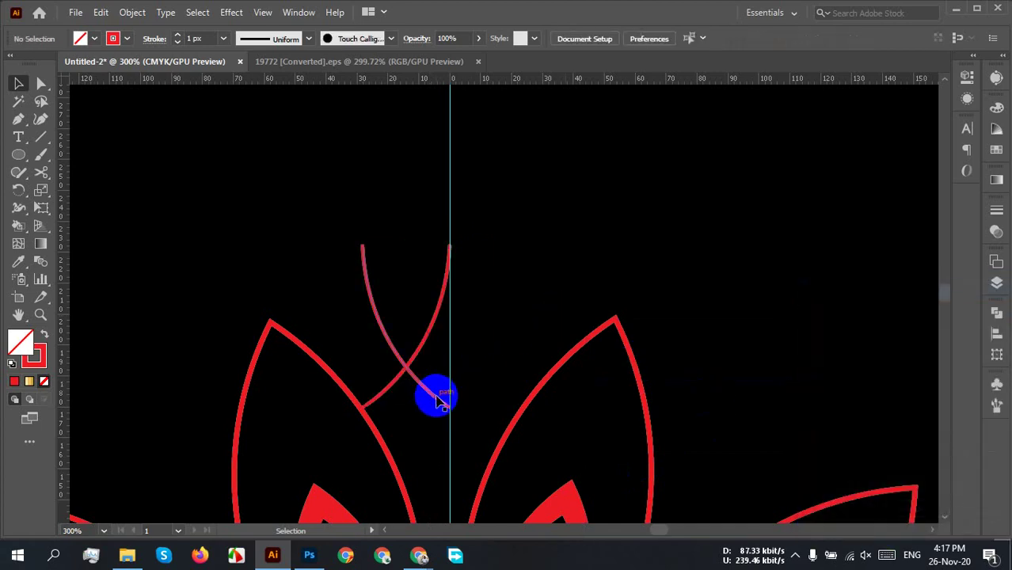
left_click_drag(440, 400, 526, 403)
left_click_drag(552, 280, 380, 313)
left_click(644, 273)
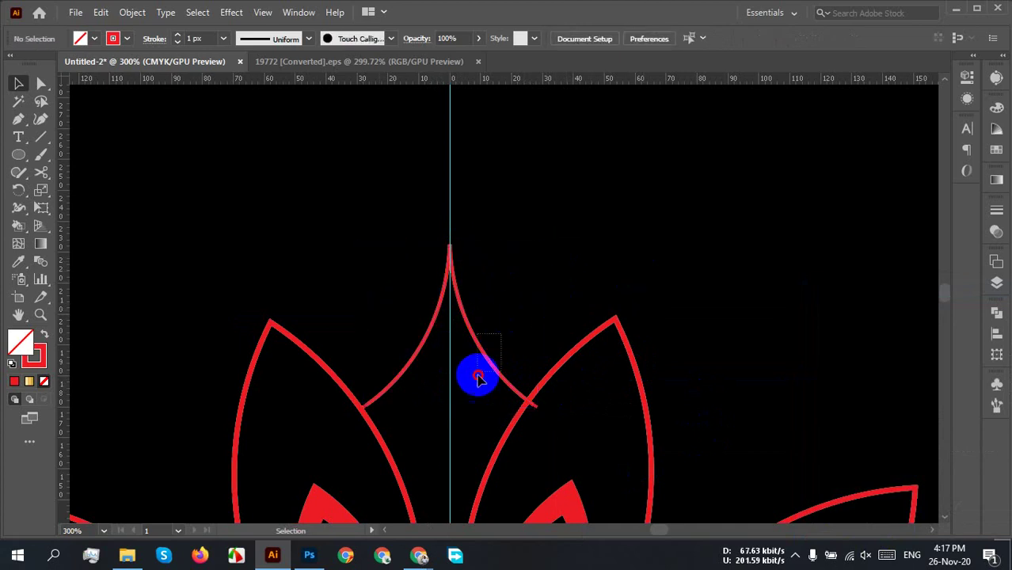
Step: Delete the right-hand curve and undo the move of the left curve's top anchor point
left_click(477, 373)
key("Delete")
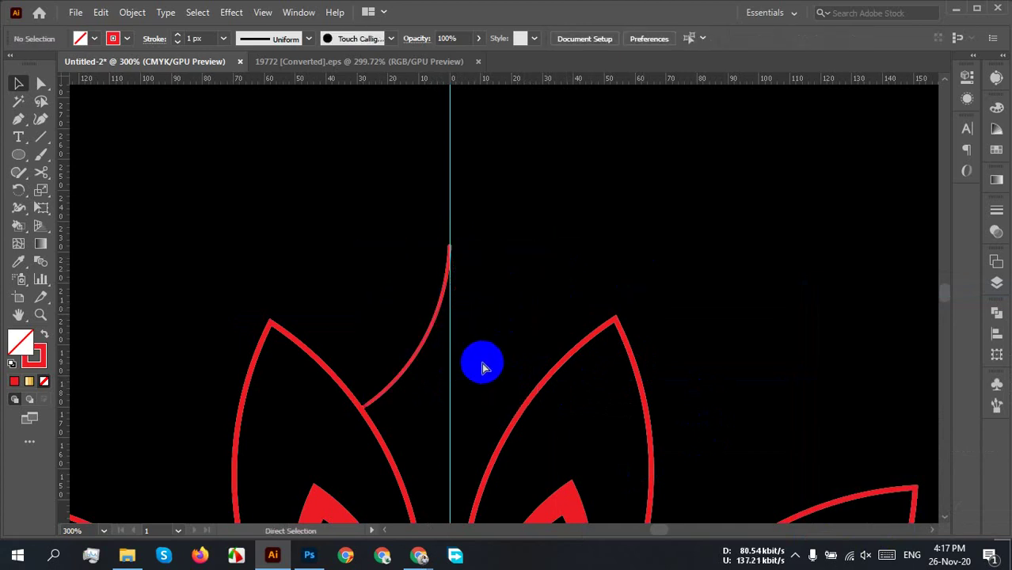
key("ctrl+z")
key("ctrl+z")
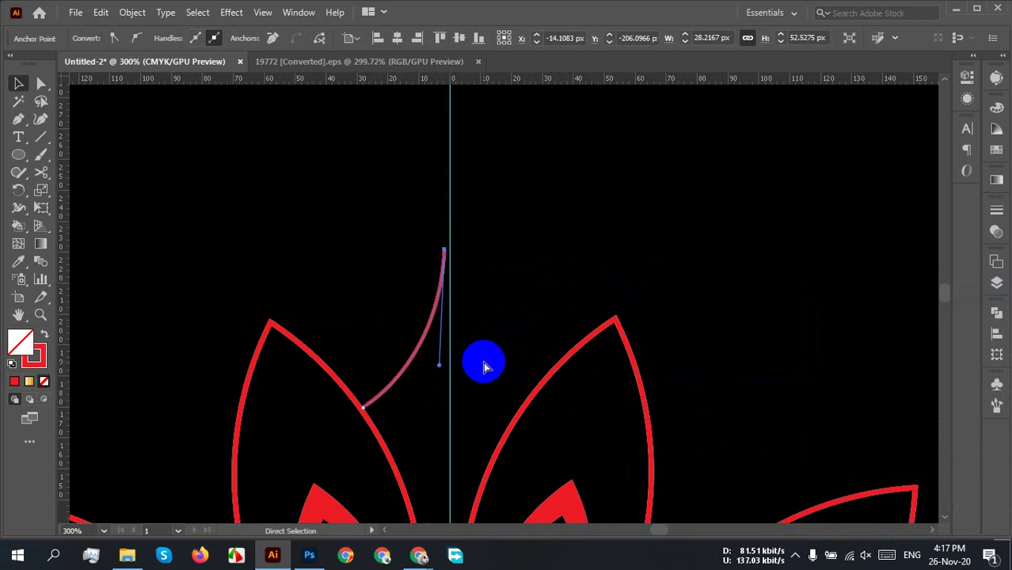
key("v")
left_click(486, 296)
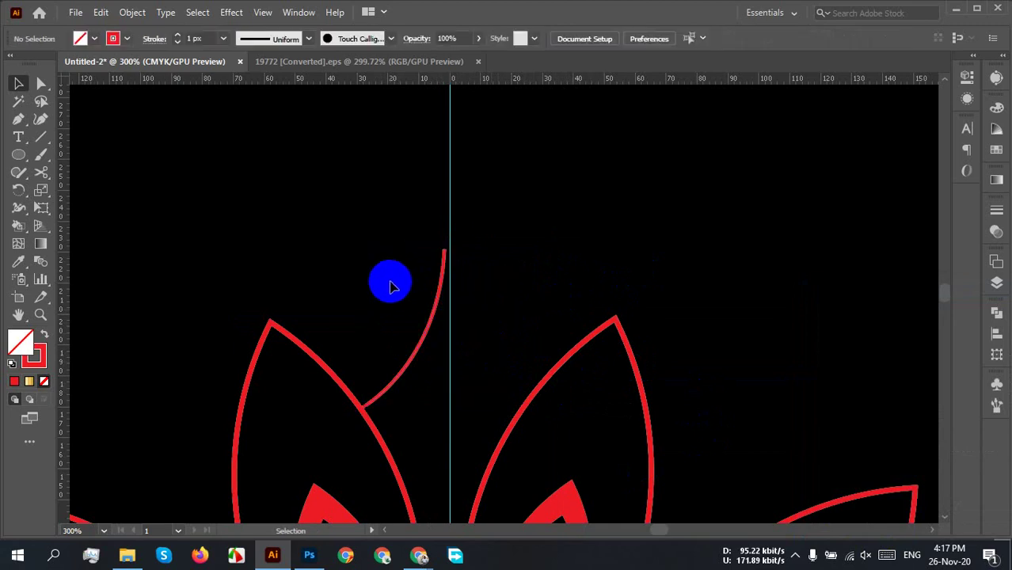
left_click(436, 309)
right_click(439, 309)
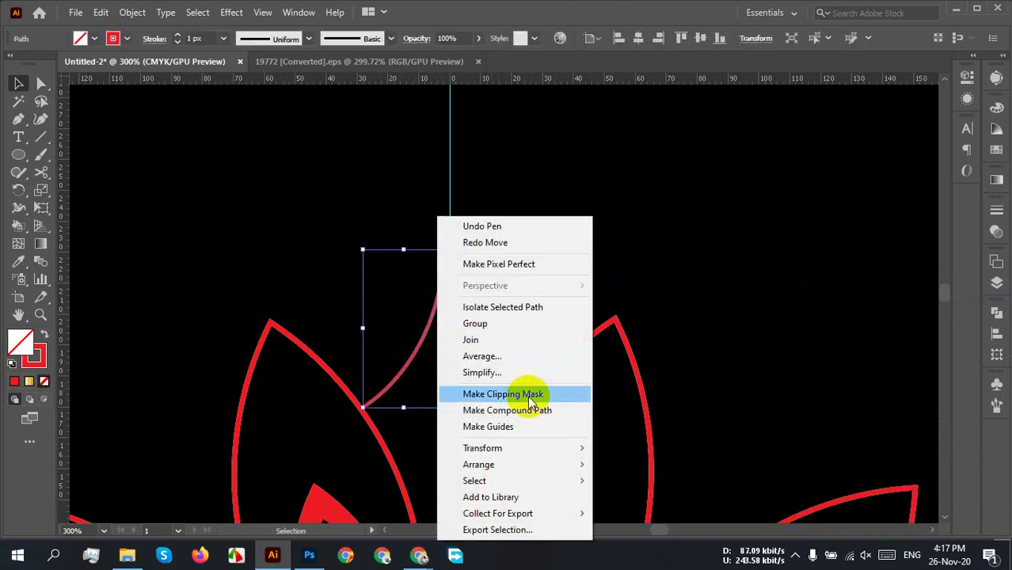
left_click(677, 283)
Step: Unlock the guides and delete both the horizontal and the vertical guide
scroll(637, 283, "down", 3)
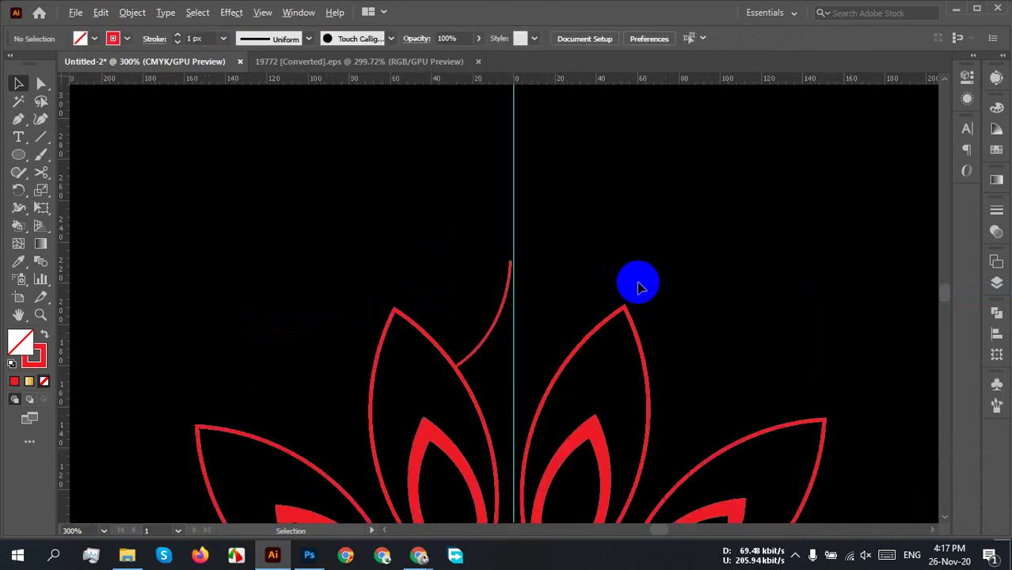
scroll(697, 317, "down", 3)
right_click(609, 338)
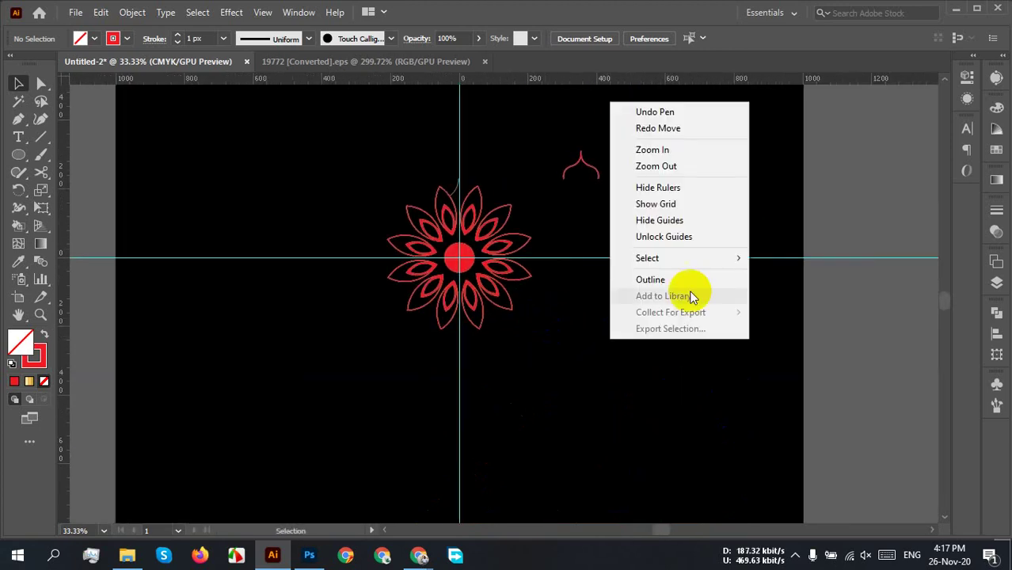
left_click(663, 236)
left_click_drag(747, 350, 759, 224)
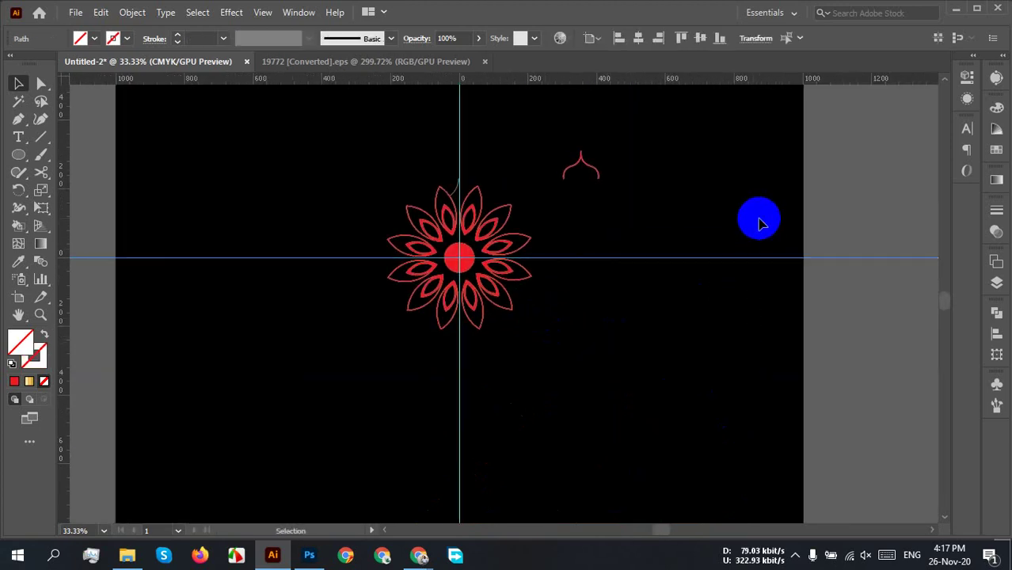
key("Delete")
left_click_drag(460, 408, 351, 449)
key("Delete")
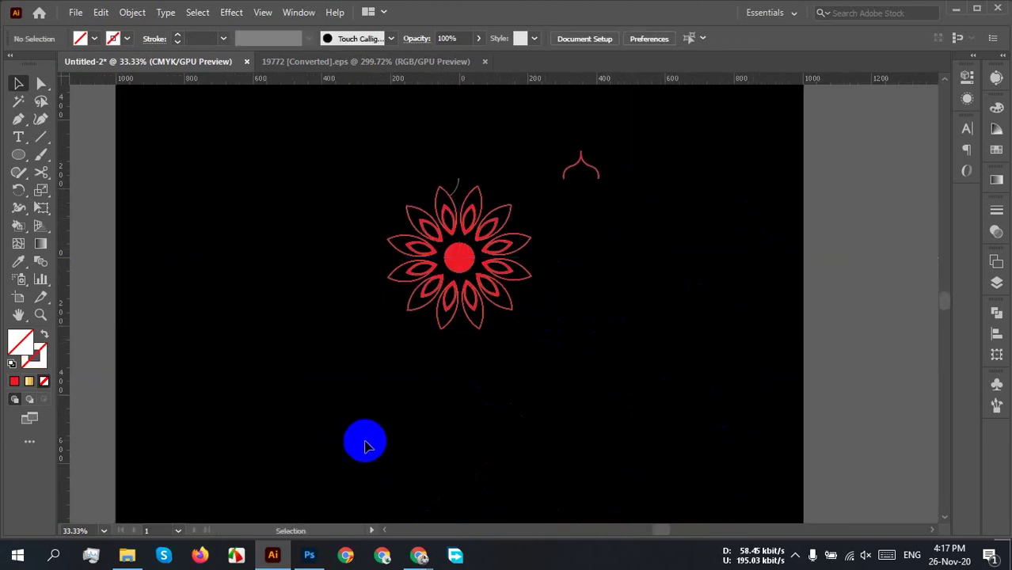
Step: Draw a horizontal line spanning the full width of the black square and centre-align it vertically
scroll(374, 379, "down", 2)
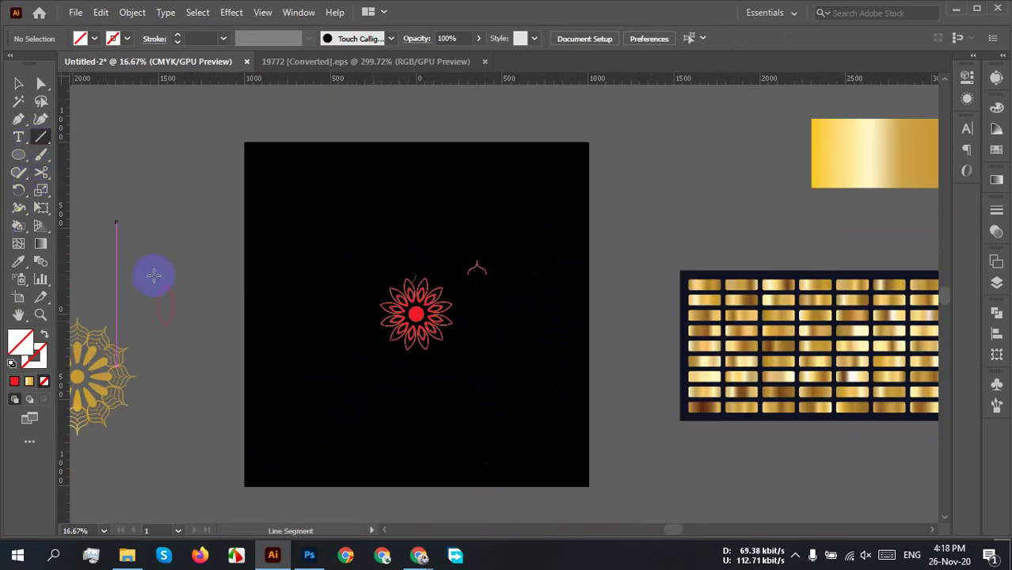
left_click_drag(197, 315, 228, 306)
left_click_drag(592, 315, 651, 307)
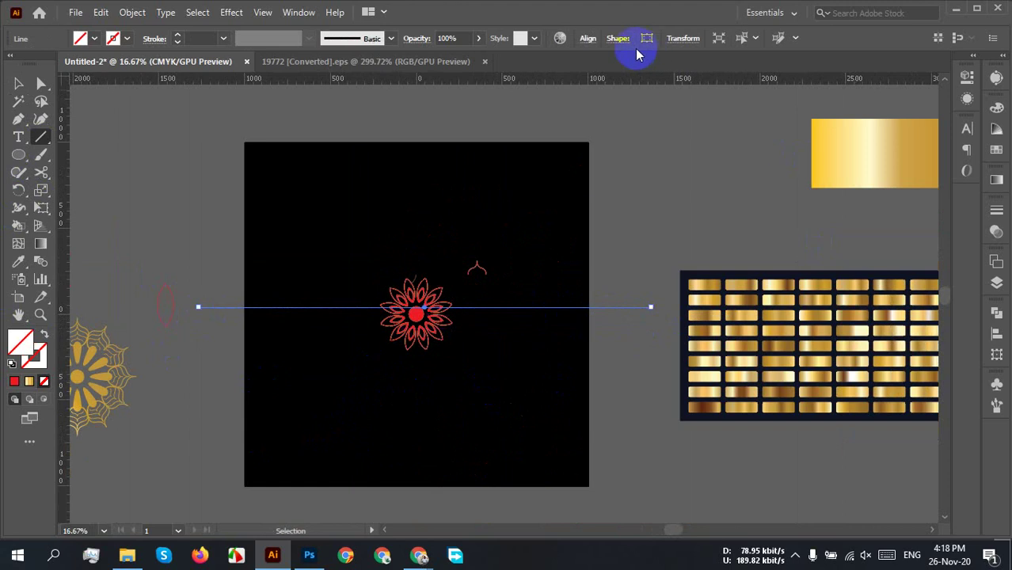
left_click(588, 38)
left_click(556, 82)
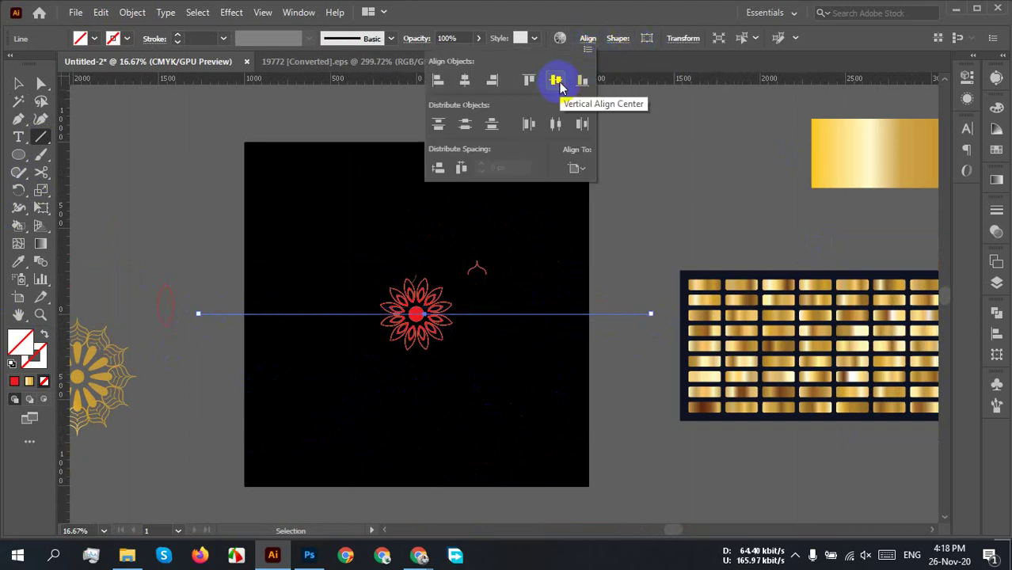
Step: Draw a vertical line spanning the full height of the black square and centre-align it horizontally
left_click_drag(415, 108, 416, 500)
left_click(587, 38)
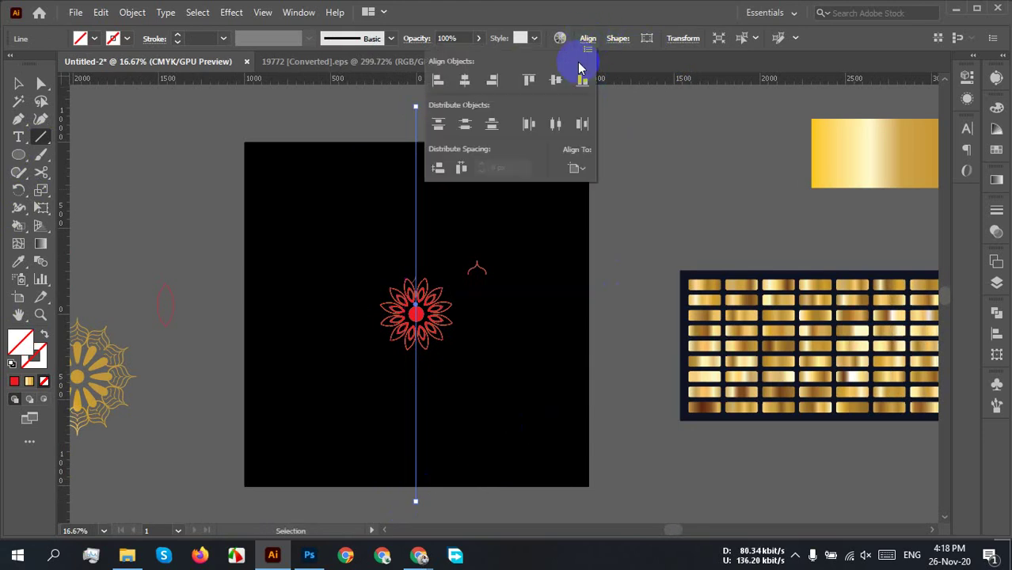
left_click(465, 81)
left_click(583, 228)
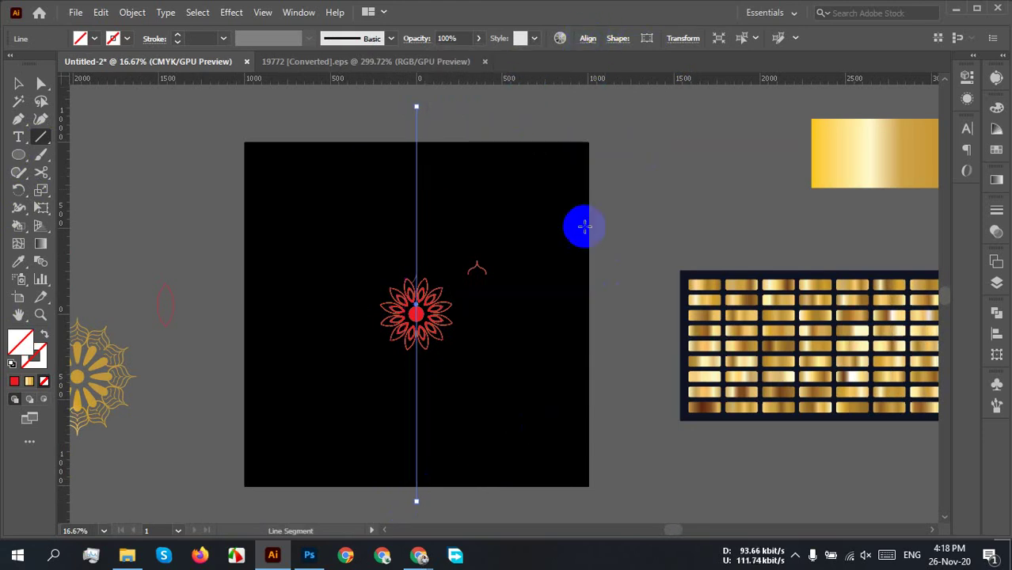
Step: Set the stroke weight of both the horizontal and vertical centre lines to 2 px
left_click_drag(646, 293, 646, 294)
key("v")
left_click(677, 290)
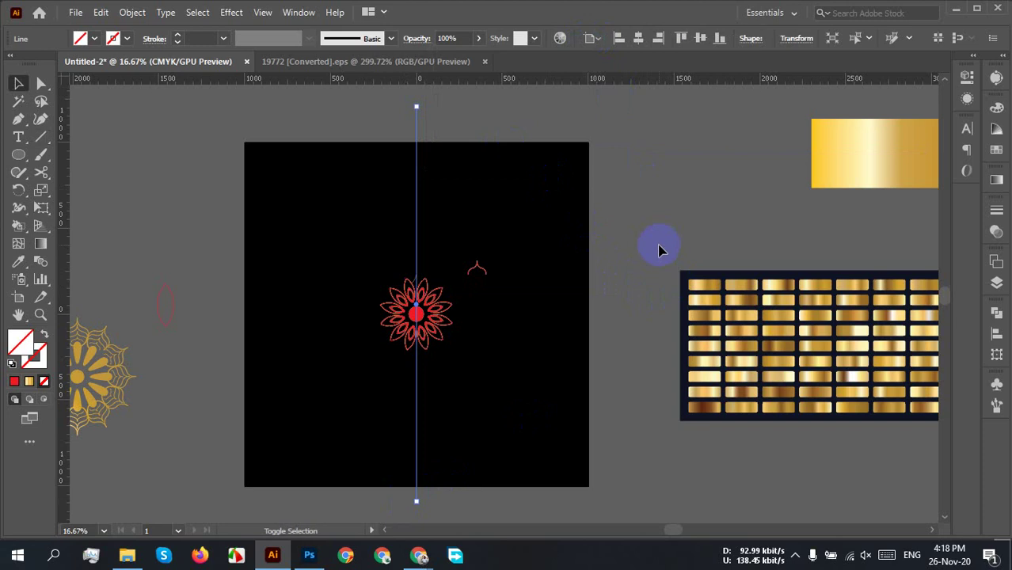
left_click(641, 390, "shift")
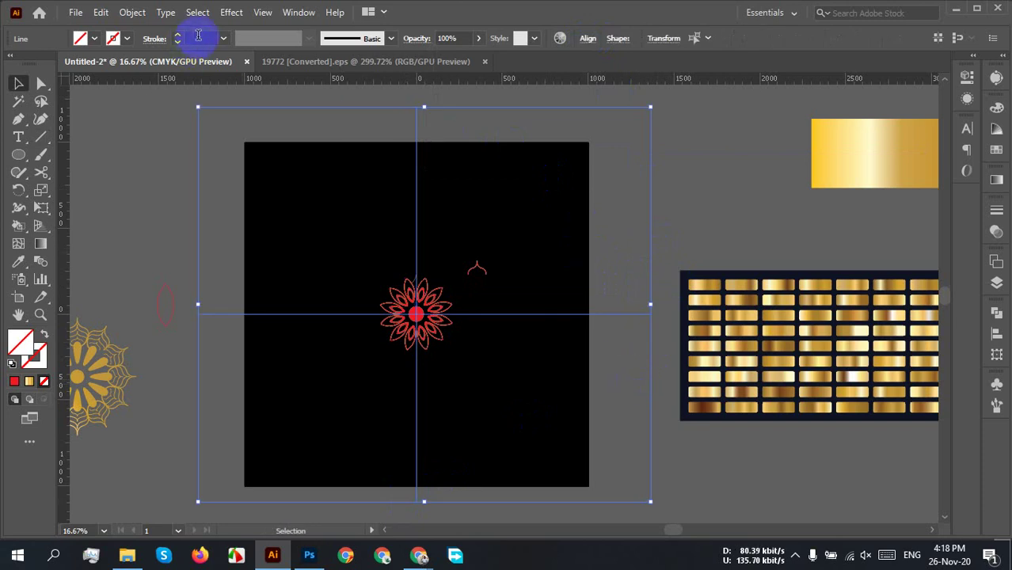
type("0.25")
key("Return")
type("1")
key("Return")
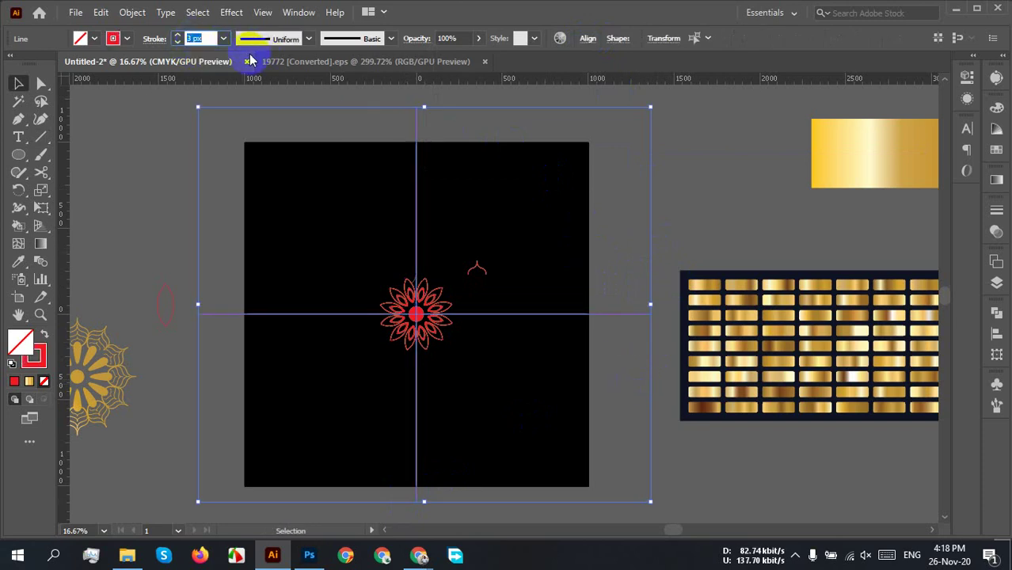
type("3")
key("Return")
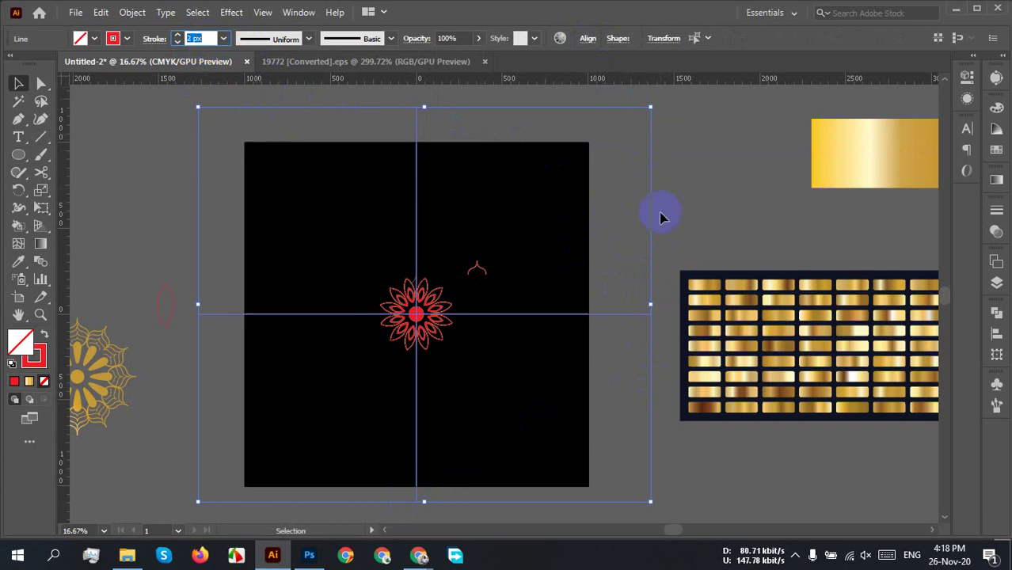
key("a")
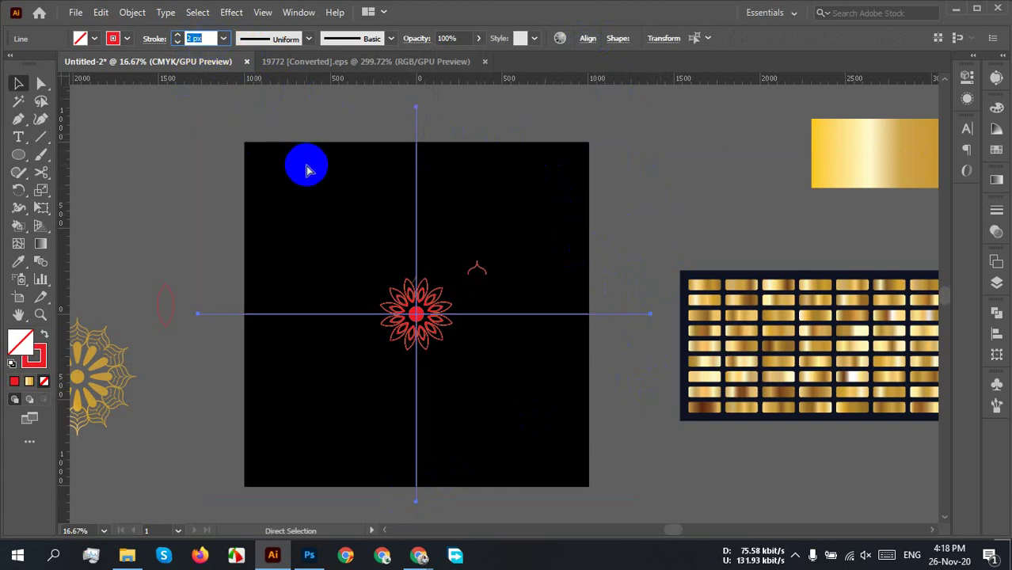
key("v")
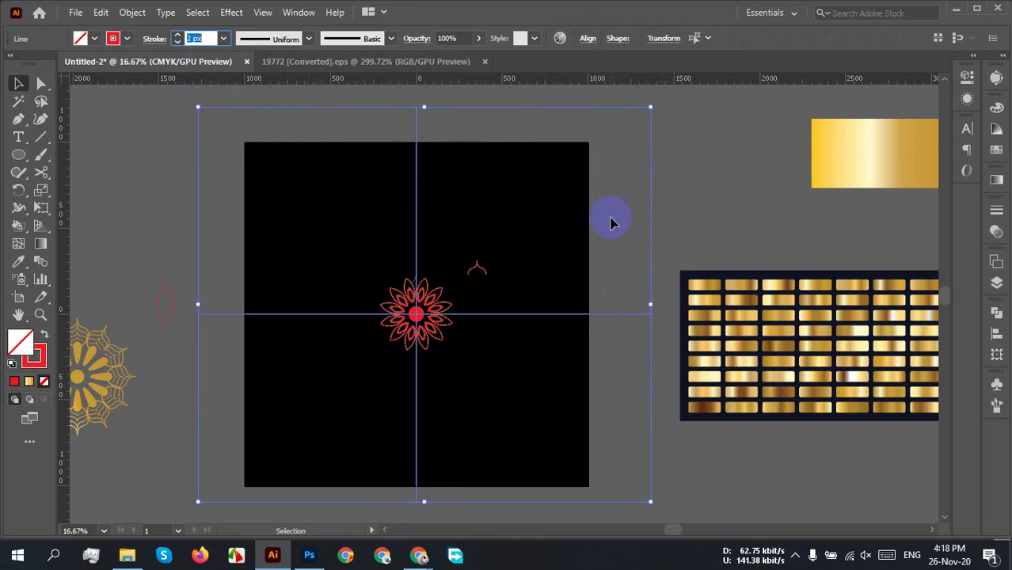
left_click(610, 223)
Step: Move the left curve's top anchor point onto the vertical centre line and its lower anchor point onto the left petal's outline
left_click_drag(440, 395, 422, 316)
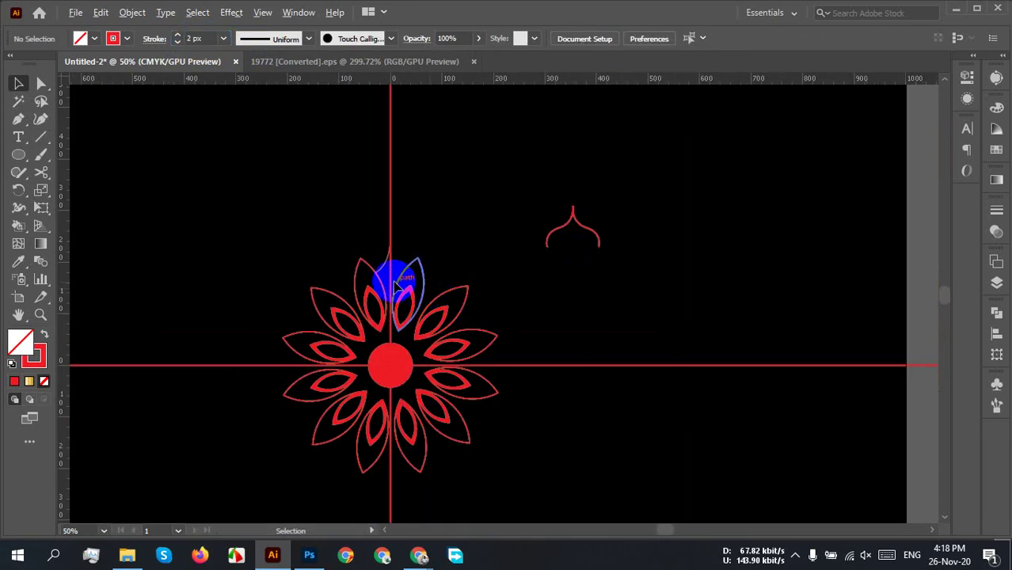
scroll(392, 280, "up", 7)
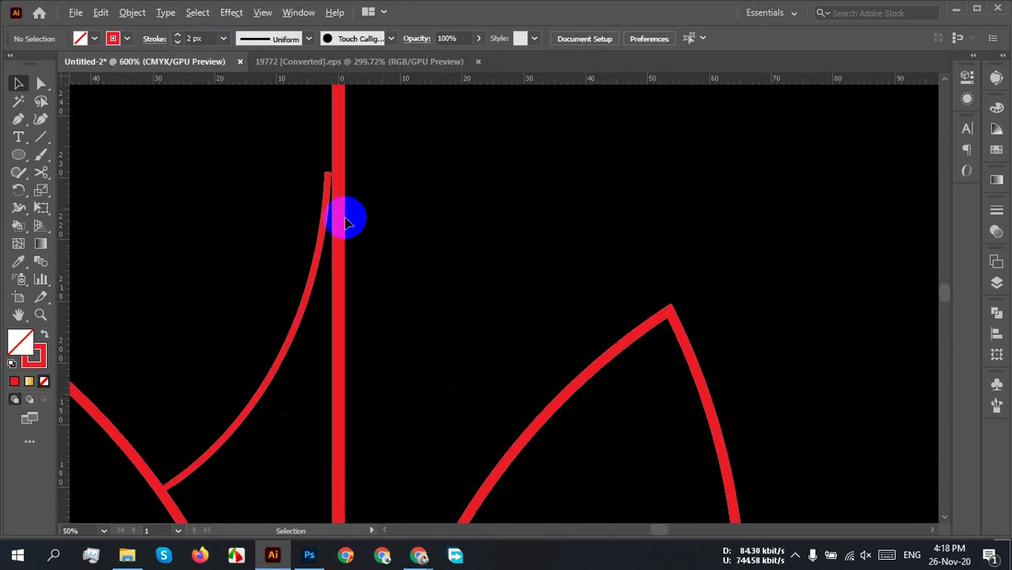
left_click(322, 237)
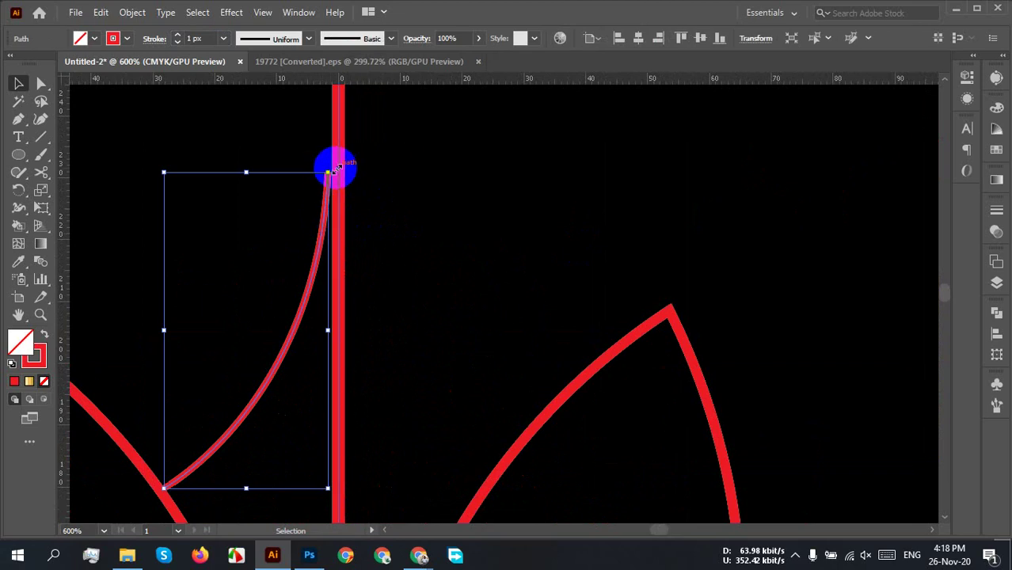
key("a")
left_click_drag(332, 173, 337, 168)
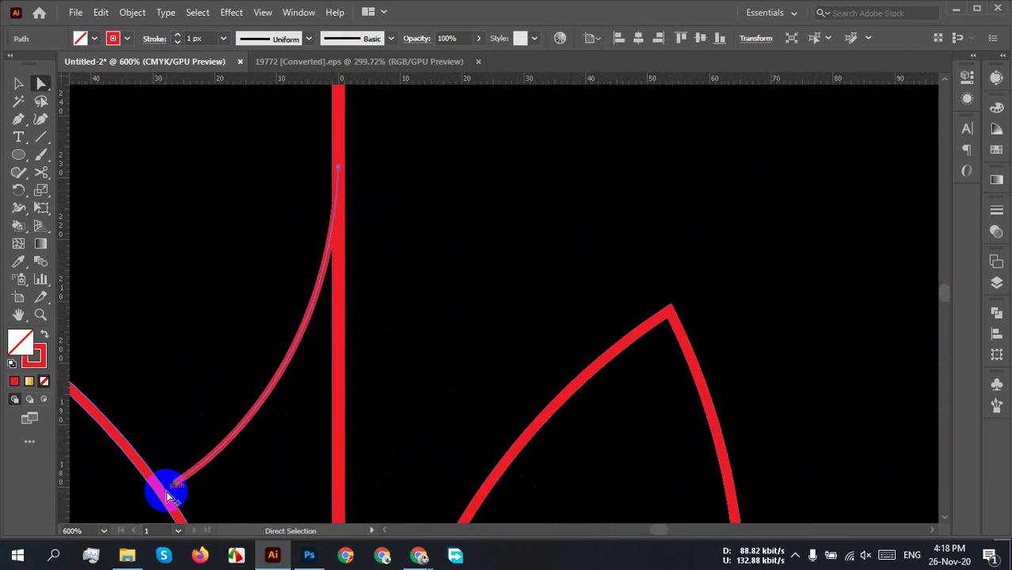
scroll(166, 497, "up", 3)
left_click(259, 312)
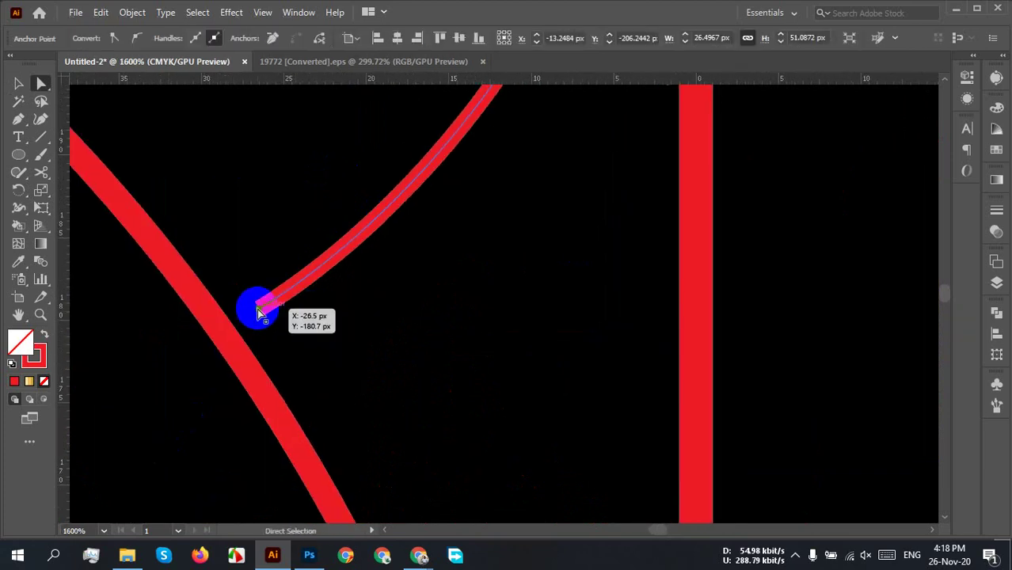
left_click_drag(259, 312, 227, 338)
scroll(335, 336, "down", 2)
scroll(335, 336, "down", 1)
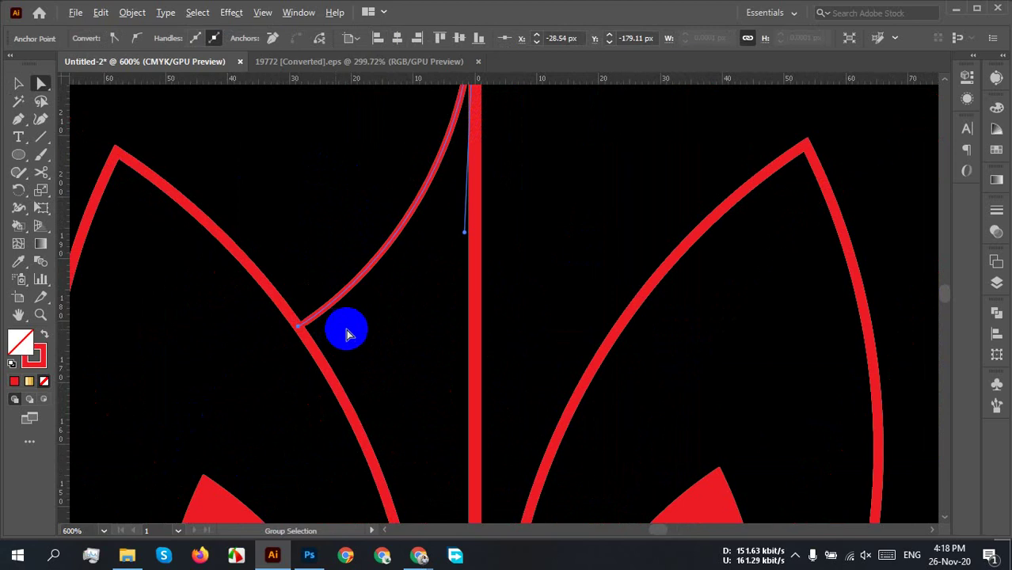
scroll(343, 332, "down", 2)
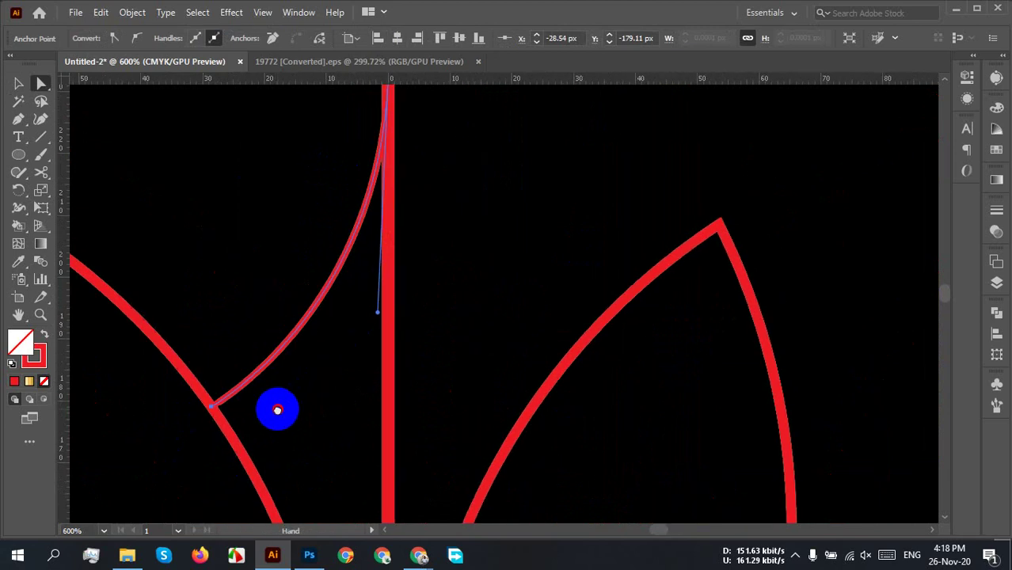
key("v")
left_click(404, 274)
Step: Create a mirrored copy of the left curve, reflected about the vertical axis
left_click(329, 331)
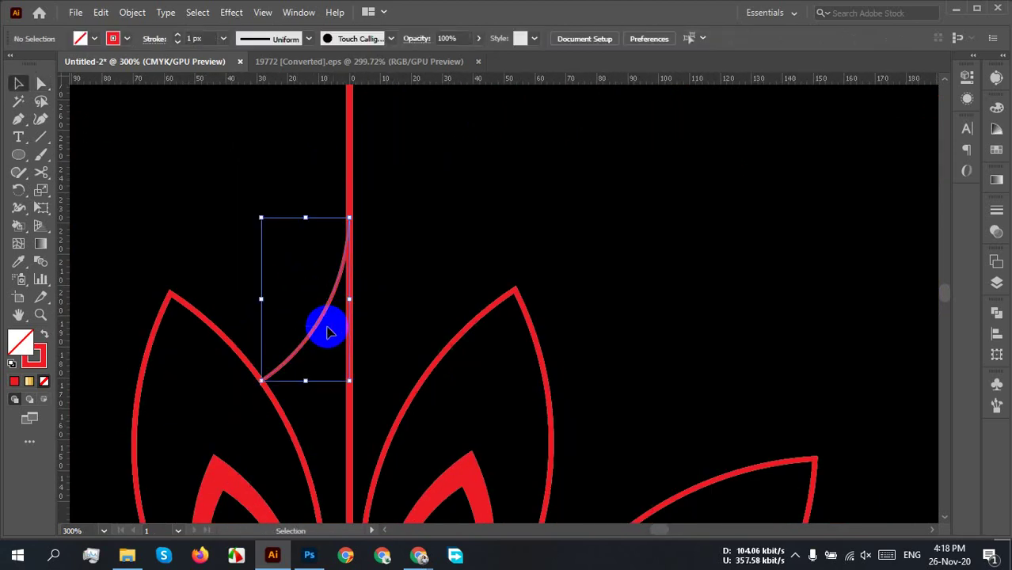
right_click(330, 331)
mouse_move(395, 234)
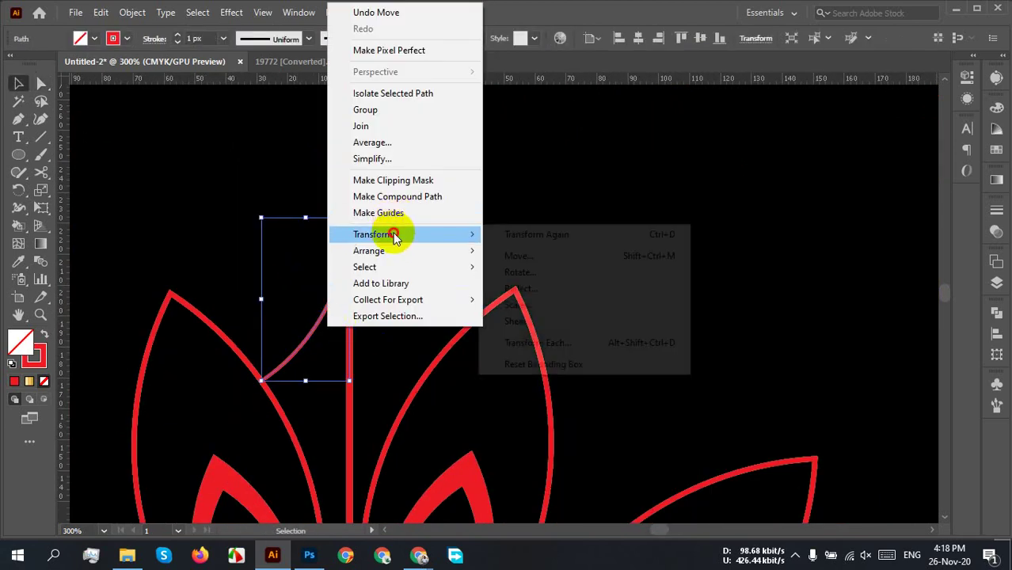
left_click(553, 294)
left_click(838, 513)
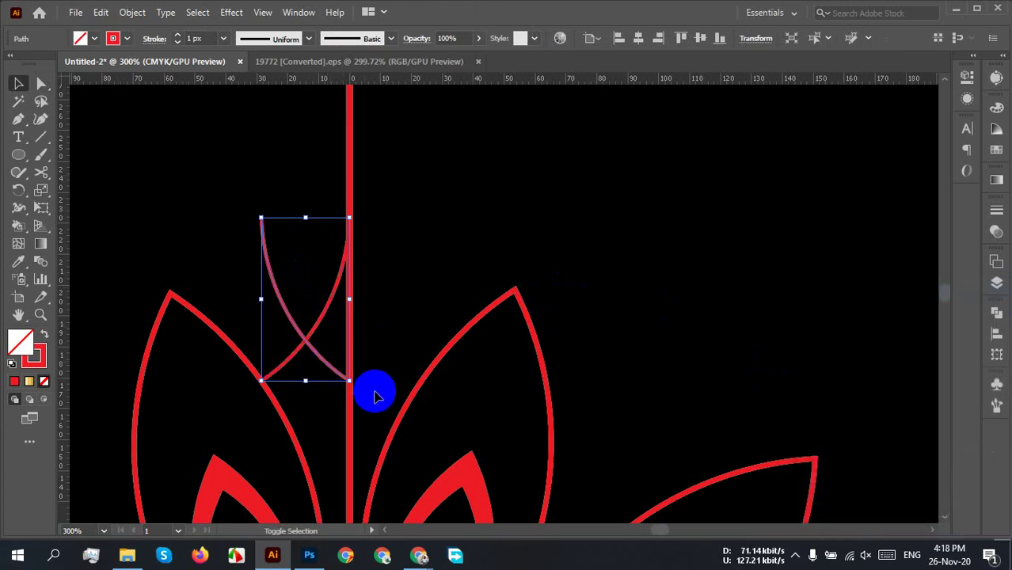
Step: Try to nudge the mirrored curve across the vertical line onto the right petal, and delete it
key("shift+Right")
key("shift+Right")
key("shift+Right")
key("shift+Right")
key("shift+Right")
key("shift+Right")
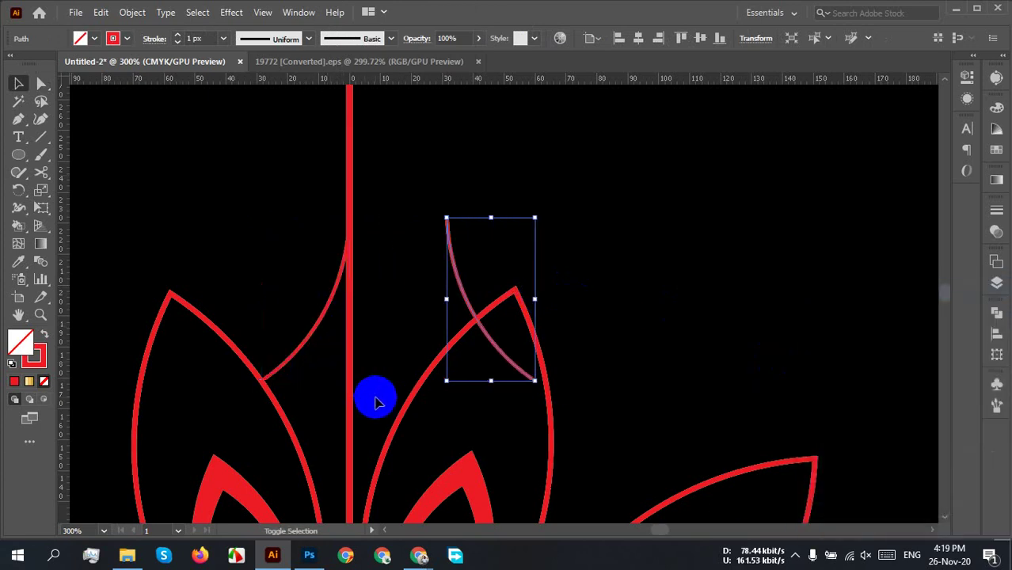
key("shift+Left")
key("shift+Left")
key("shift+Left")
key("shift+Left")
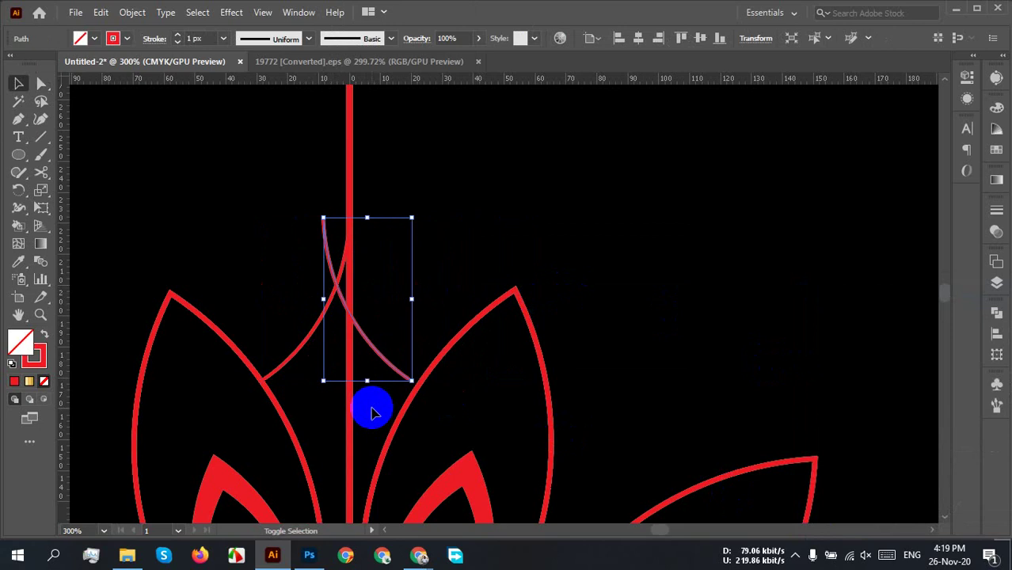
key("shift+Right")
key("Left")
key("Left")
key("Left")
key("Left")
key("Left")
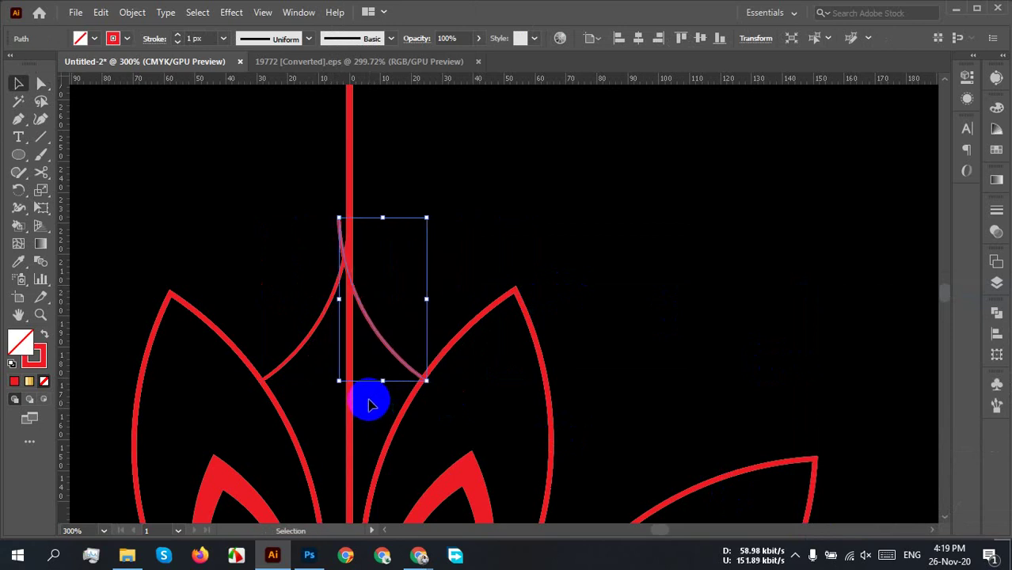
key("Delete")
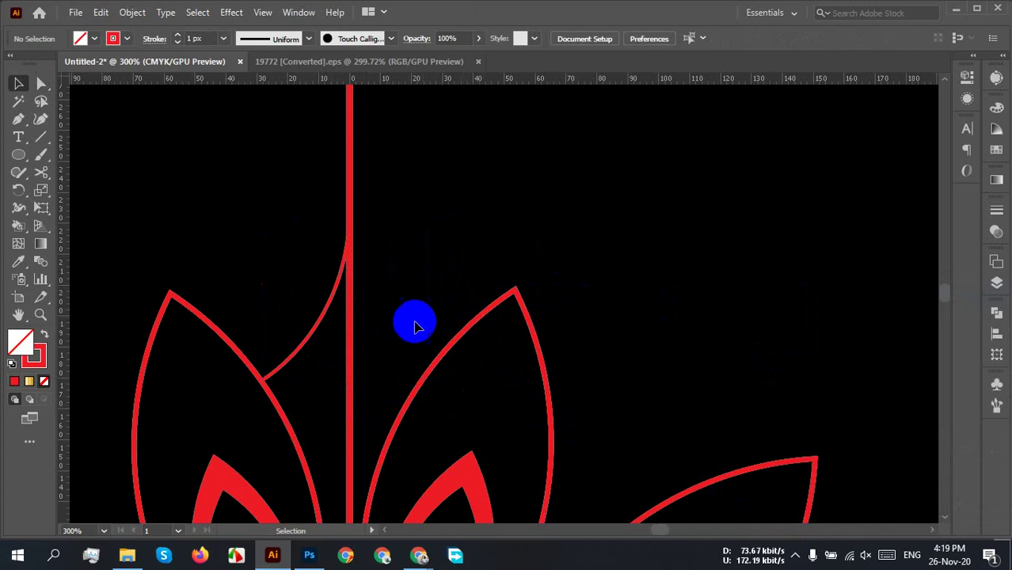
Step: Draw a curve spanning about 57 px with the Pen tool from the left curve's top end to the right petal's outline
left_click(308, 339)
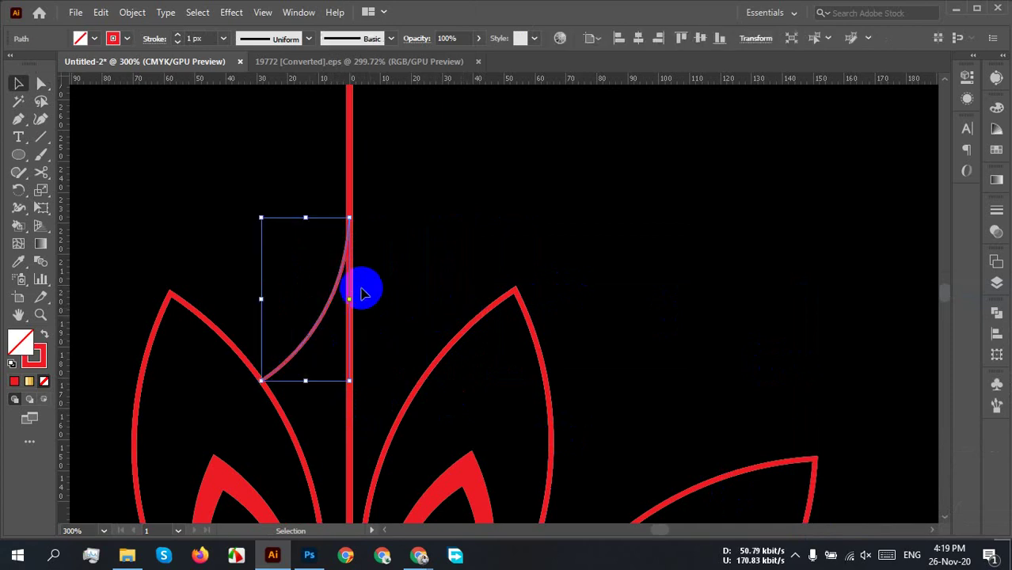
key("p")
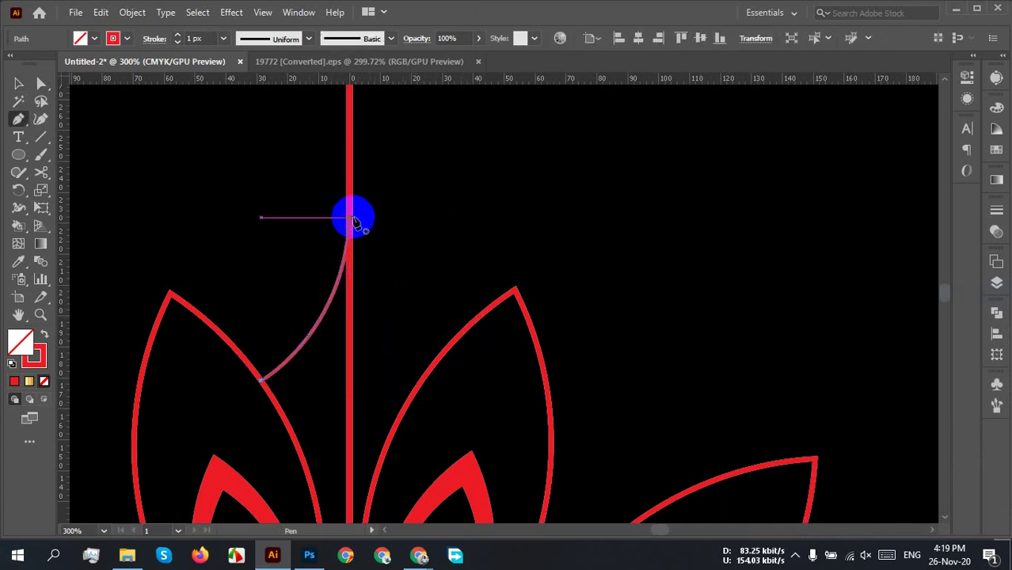
left_click(350, 219)
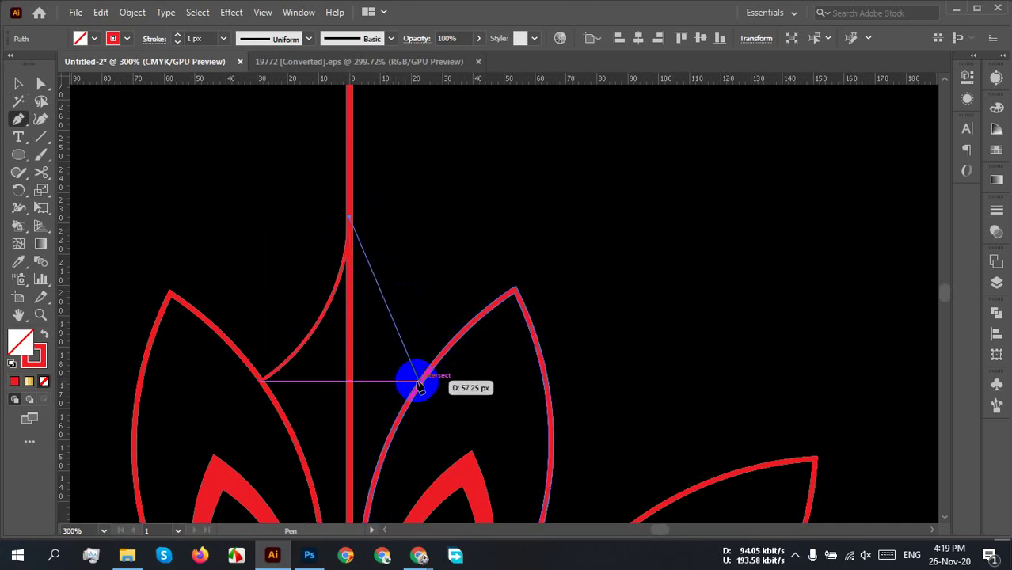
left_click_drag(418, 383, 472, 408)
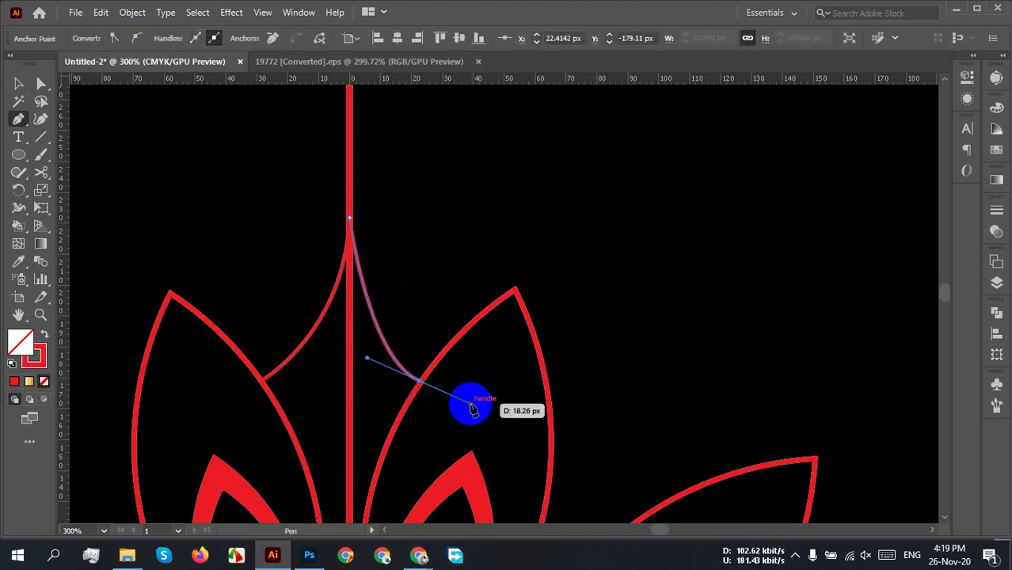
key("v")
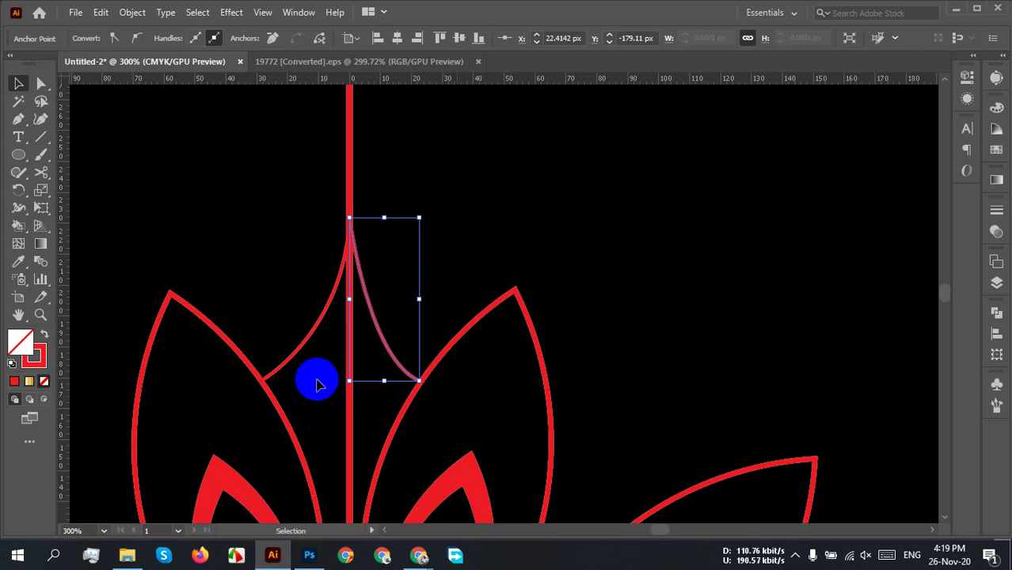
left_click(494, 284)
key("b")
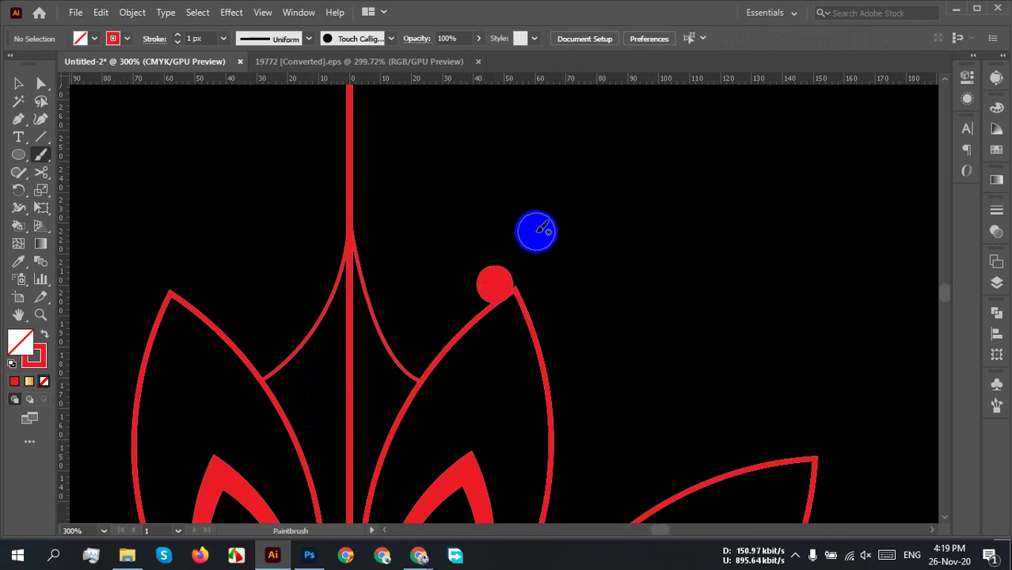
key("ctrl+z")
key("v")
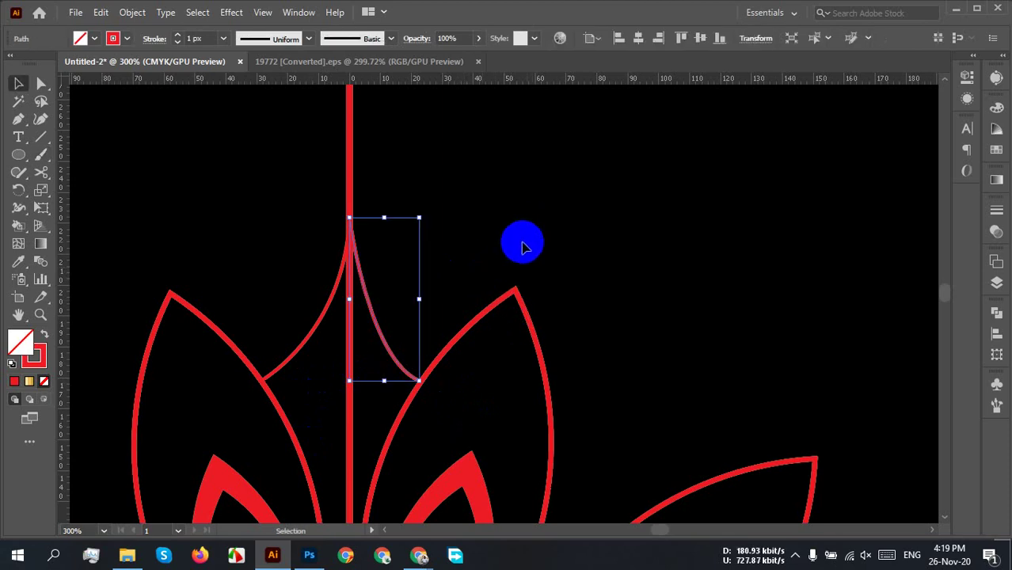
Step: Move the pen-drawn curve aside to the empty black area and change the left curve's stroke colour to yellow
left_click(448, 235)
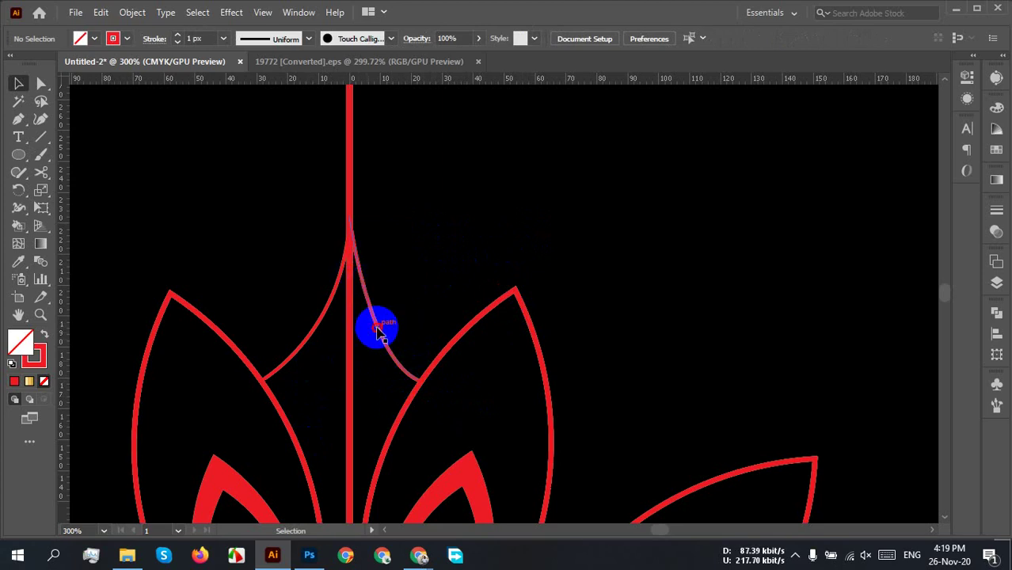
left_click_drag(378, 333, 652, 248)
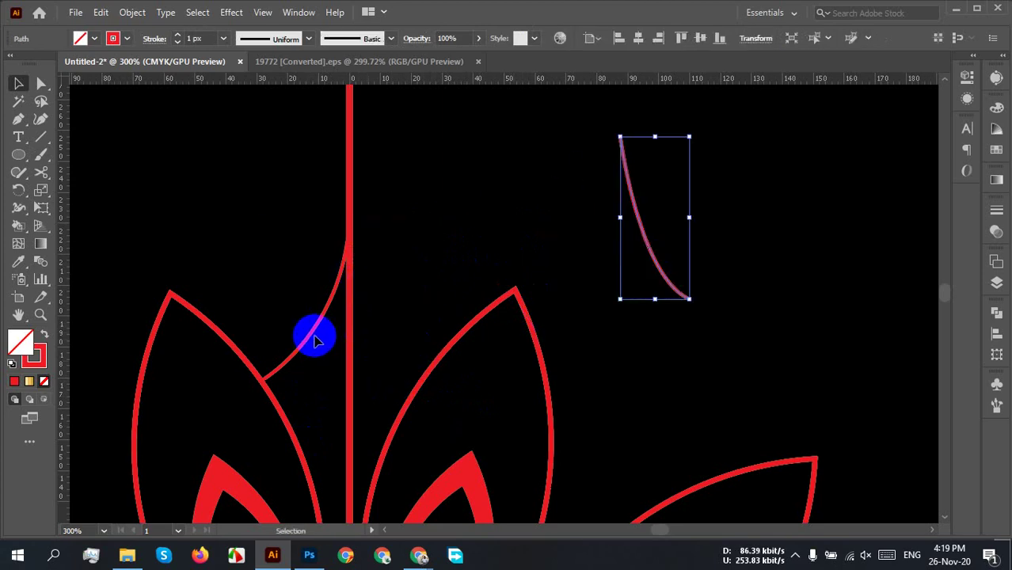
left_click(315, 338)
left_click(315, 328)
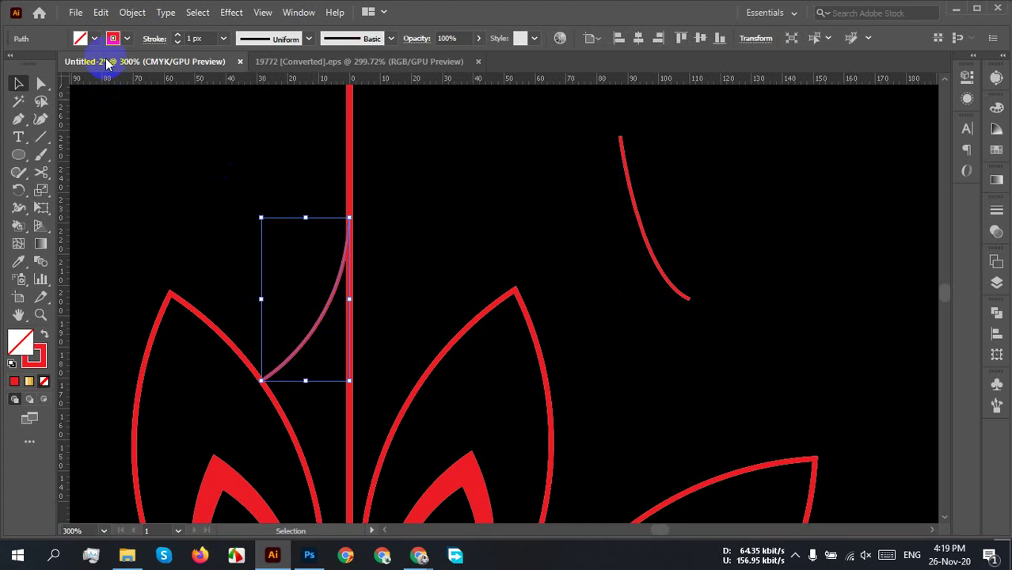
left_click(128, 40)
left_click(20, 74)
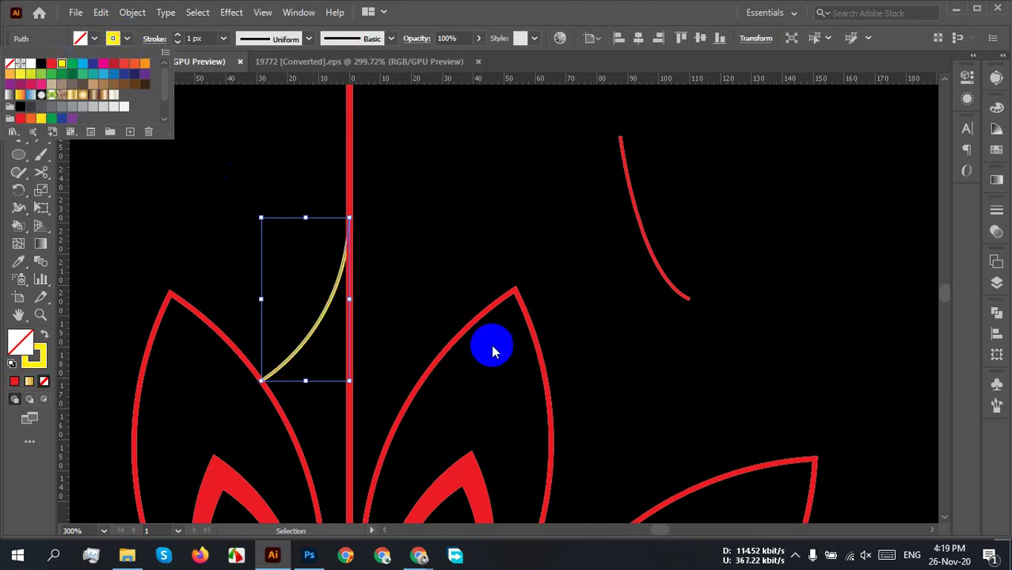
Step: Bring the yellow curve to the front, above the vertical centre line
right_click(315, 282)
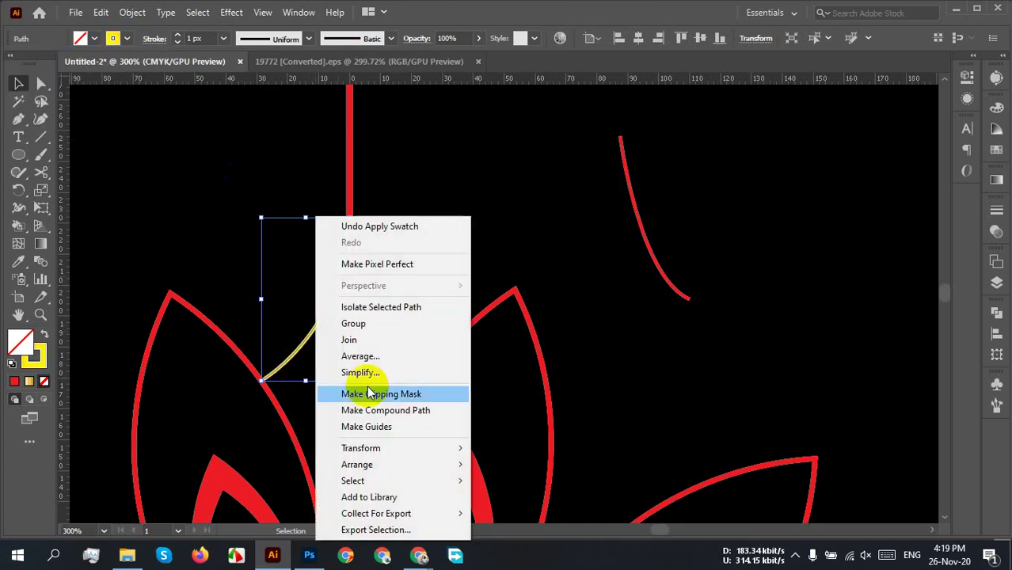
mouse_move(395, 466)
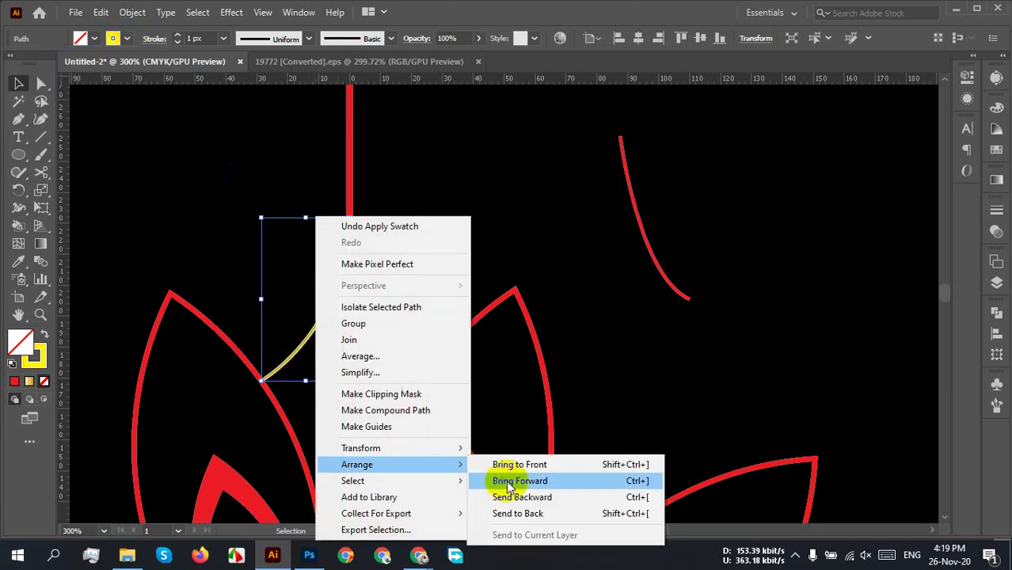
left_click(550, 467)
left_click(452, 249)
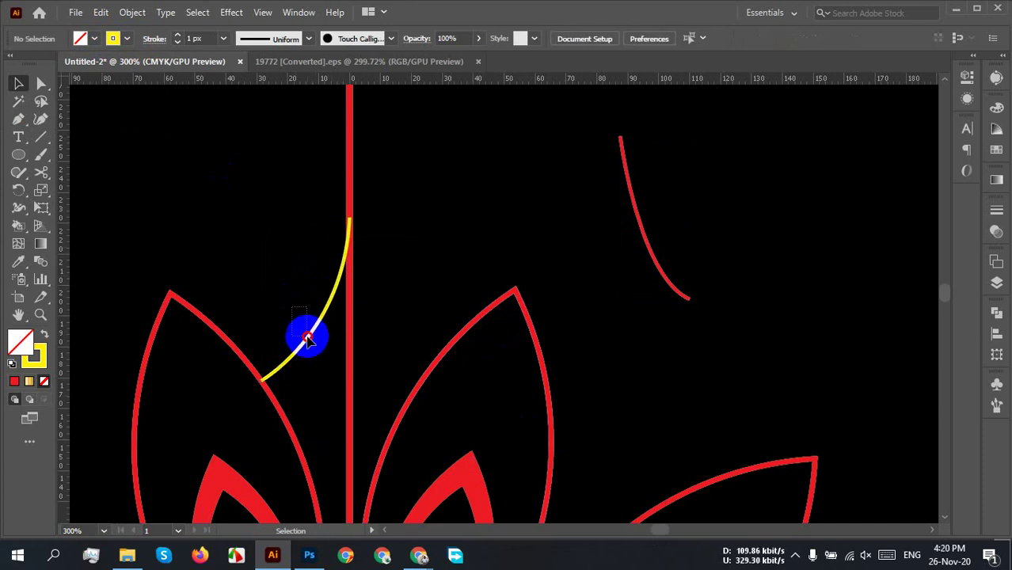
Step: Create a copy of the yellow curve reflected across the vertical axis
left_click(307, 338)
right_click(306, 349)
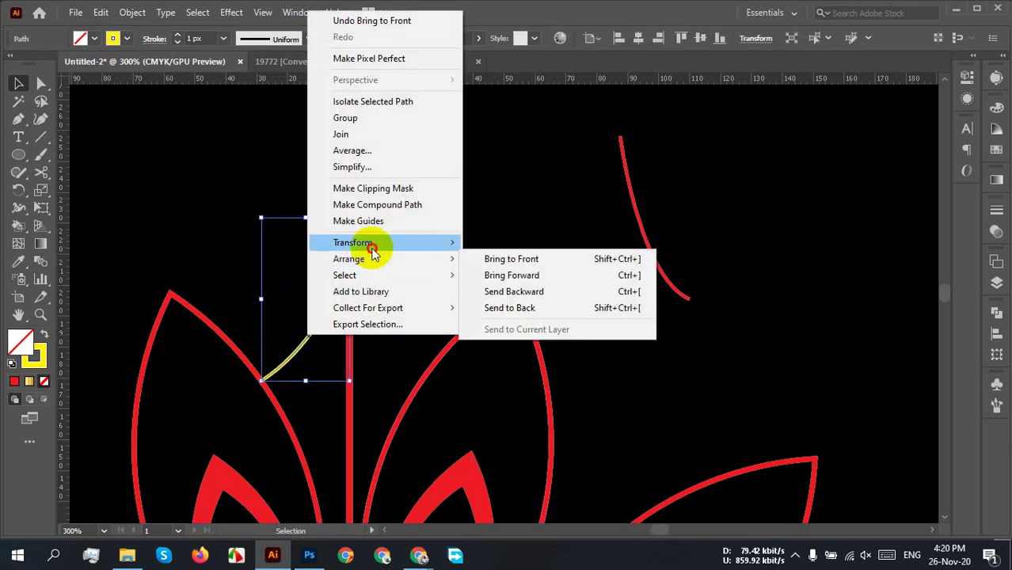
mouse_move(372, 246)
left_click(524, 294)
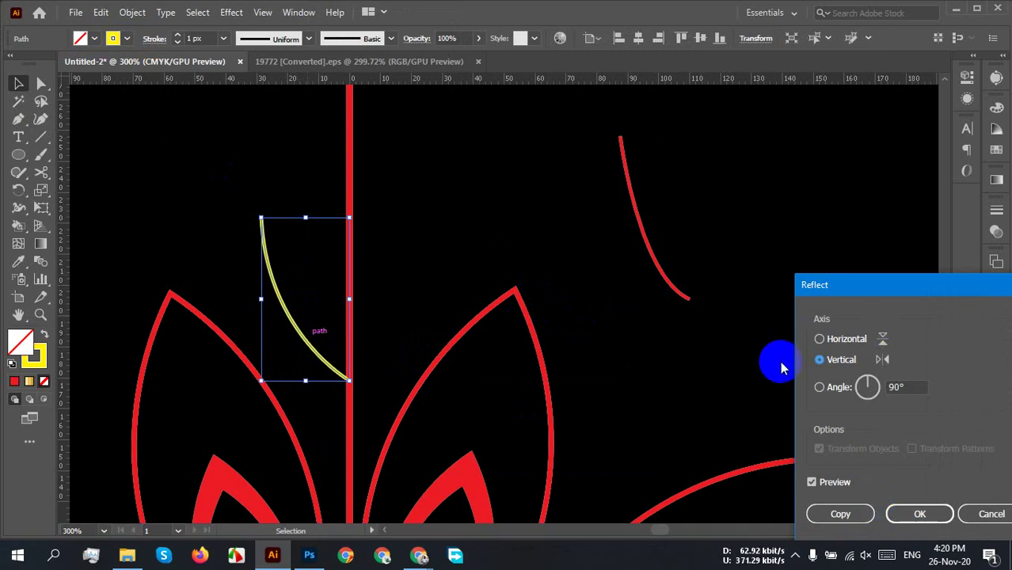
left_click(841, 514)
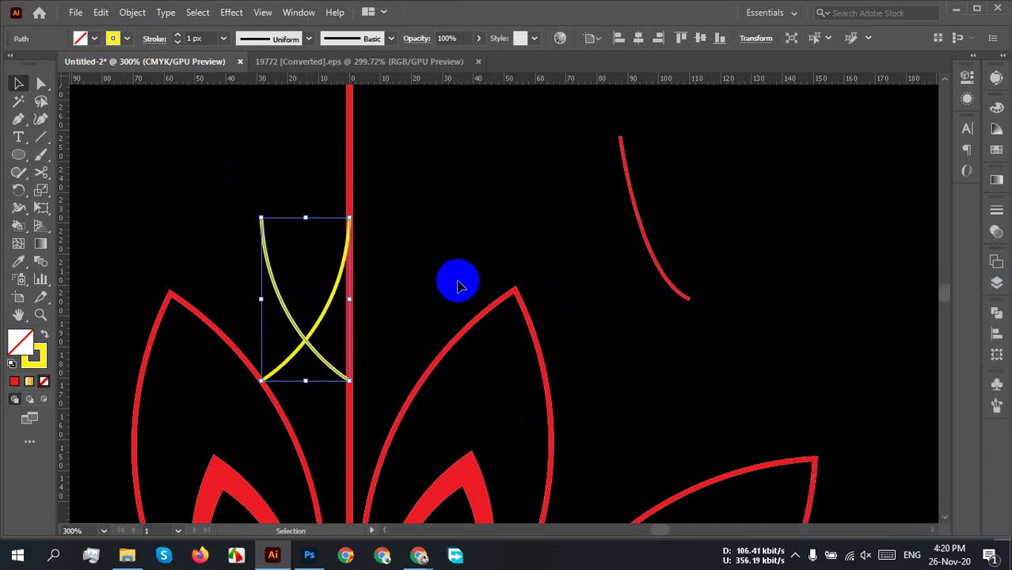
Step: Move the mirrored yellow curve to the other side of the vertical centre line so both curves meet at their upper ends
left_click(458, 282)
left_click_drag(320, 351, 408, 335)
left_click(440, 295)
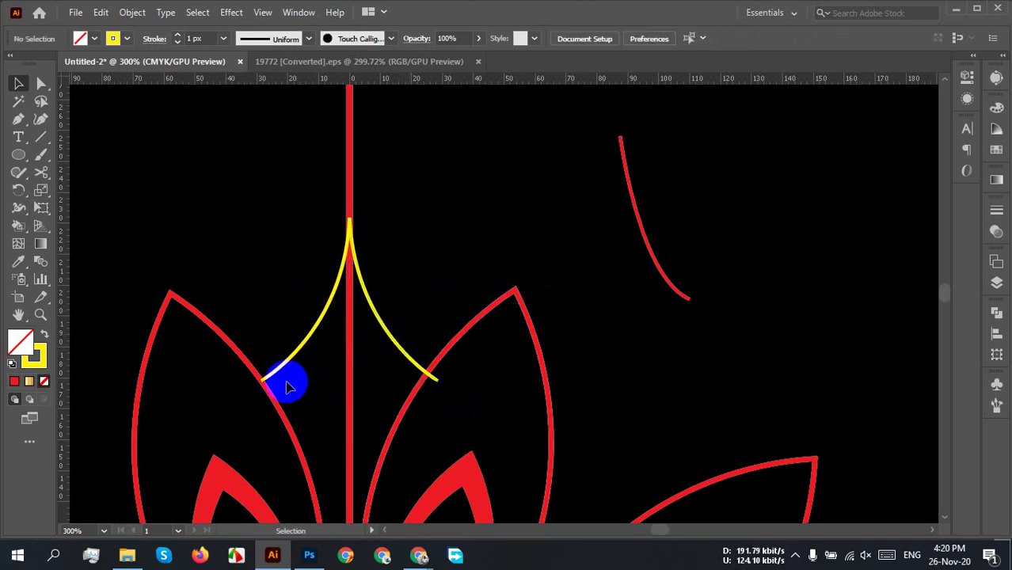
Step: Rotate the petal group slightly clockwise so the two upper petals meet the lower ends of the yellow curves evenly
left_click_drag(284, 380, 381, 281)
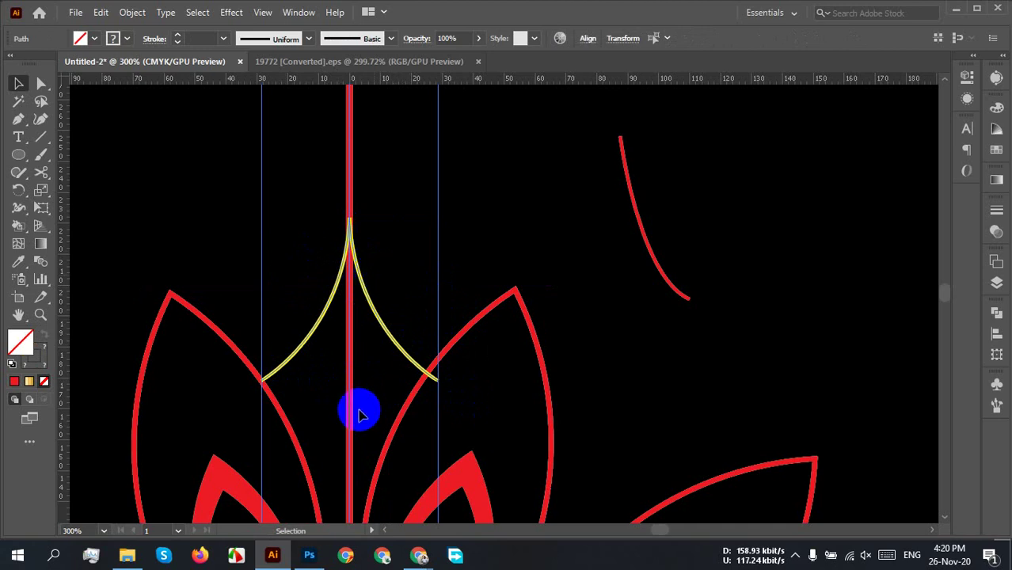
scroll(351, 358, "down", 2)
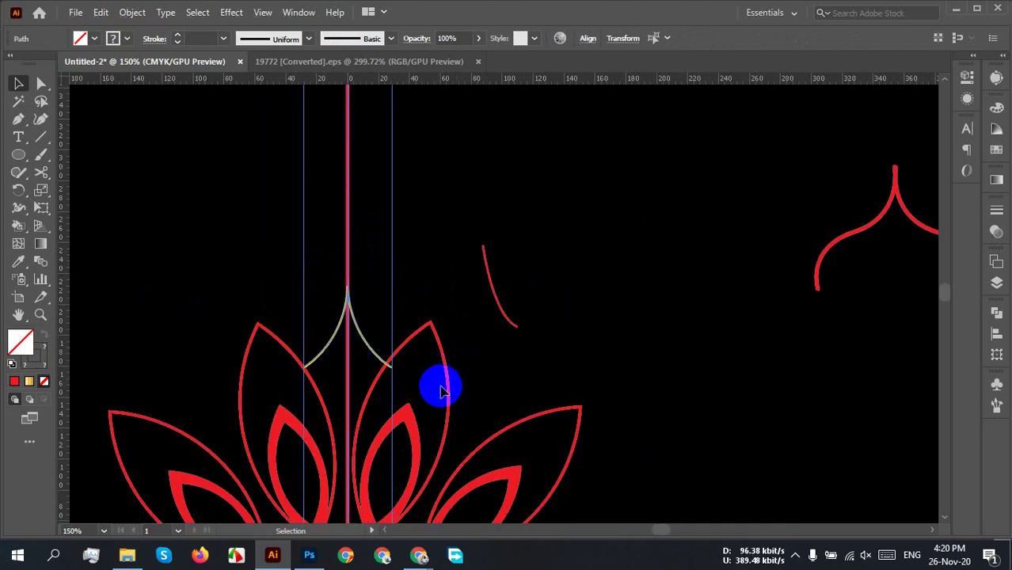
left_click(444, 342)
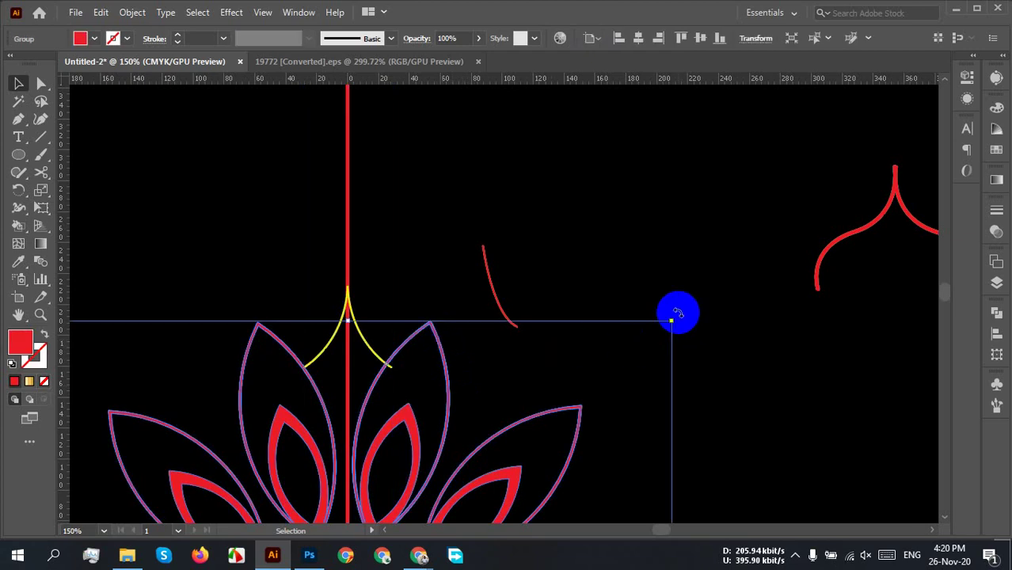
left_click_drag(677, 312, 686, 320)
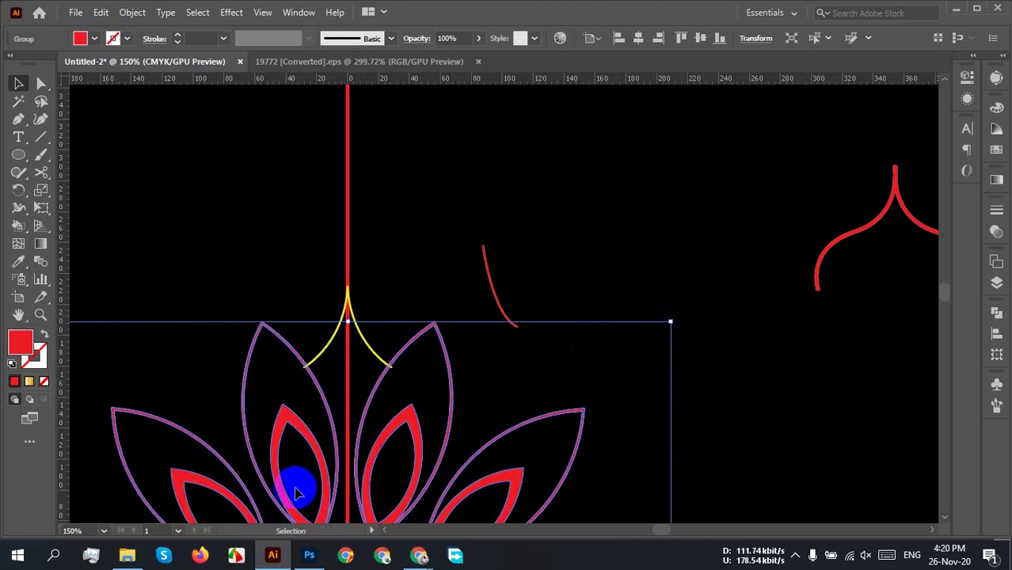
Step: Try to pull the lower end of the right yellow curve back onto the adjacent petal outline
scroll(327, 423, "up", 2)
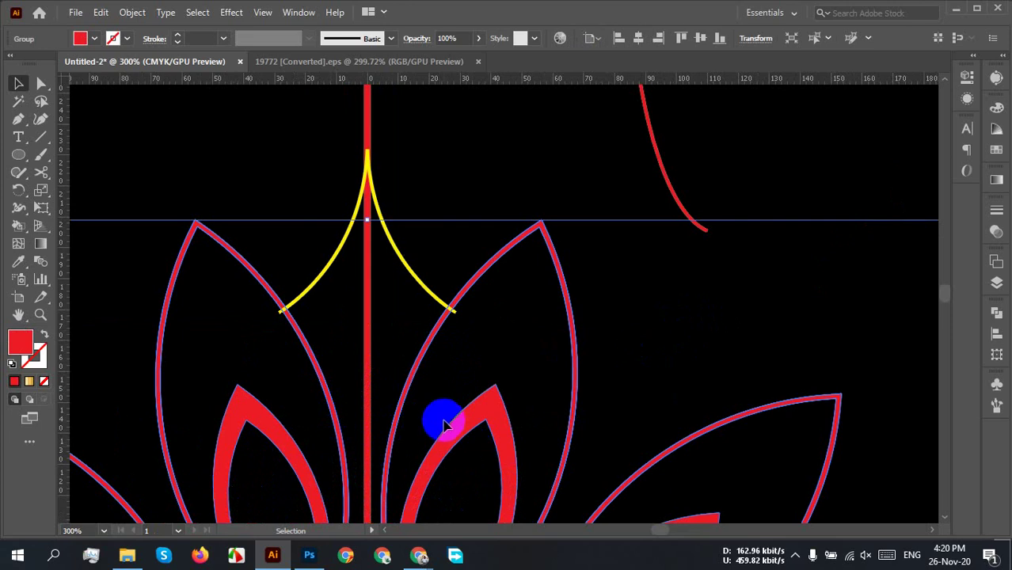
left_click(422, 173)
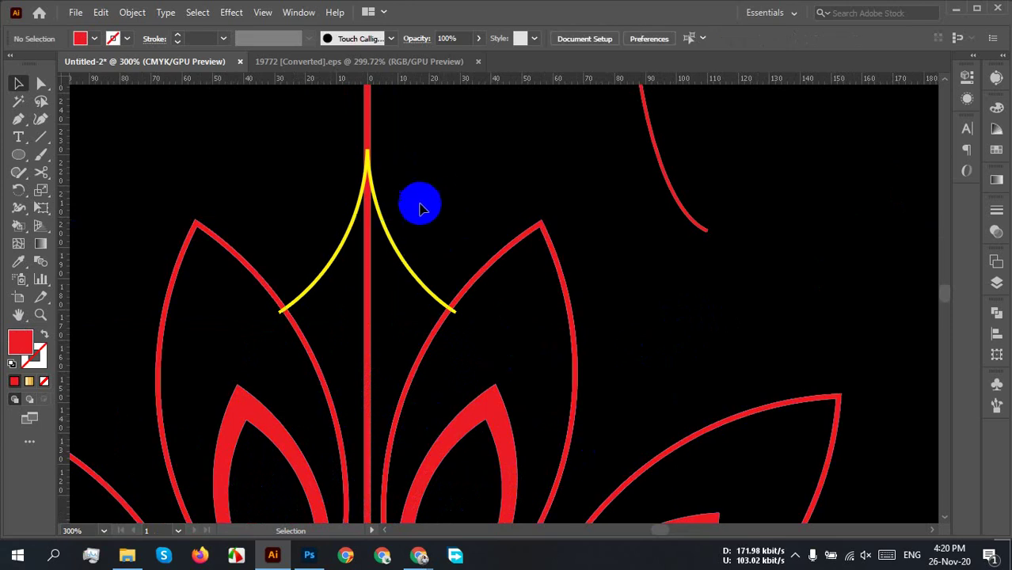
scroll(308, 301, "up", 2)
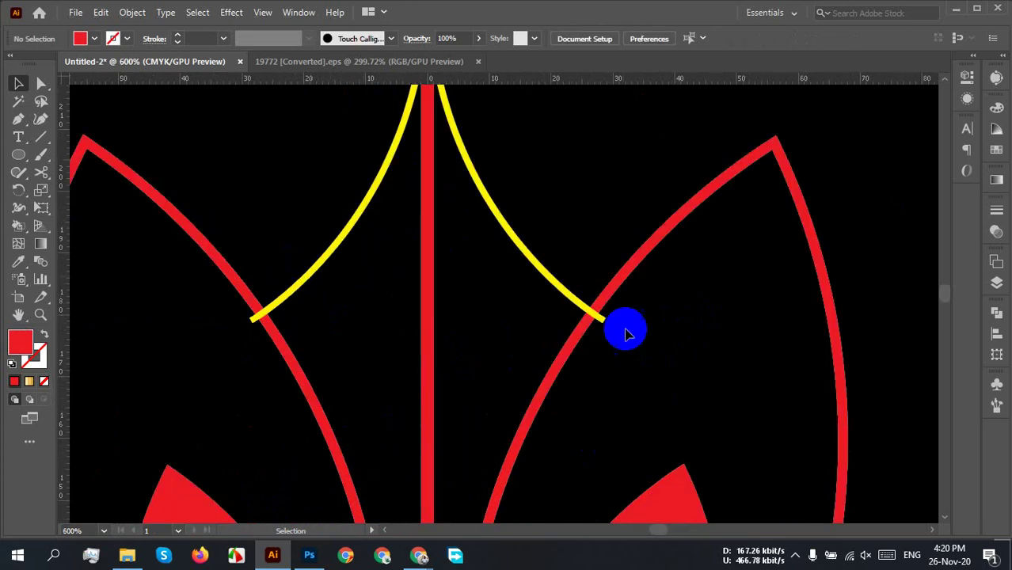
scroll(290, 325, "up", 1)
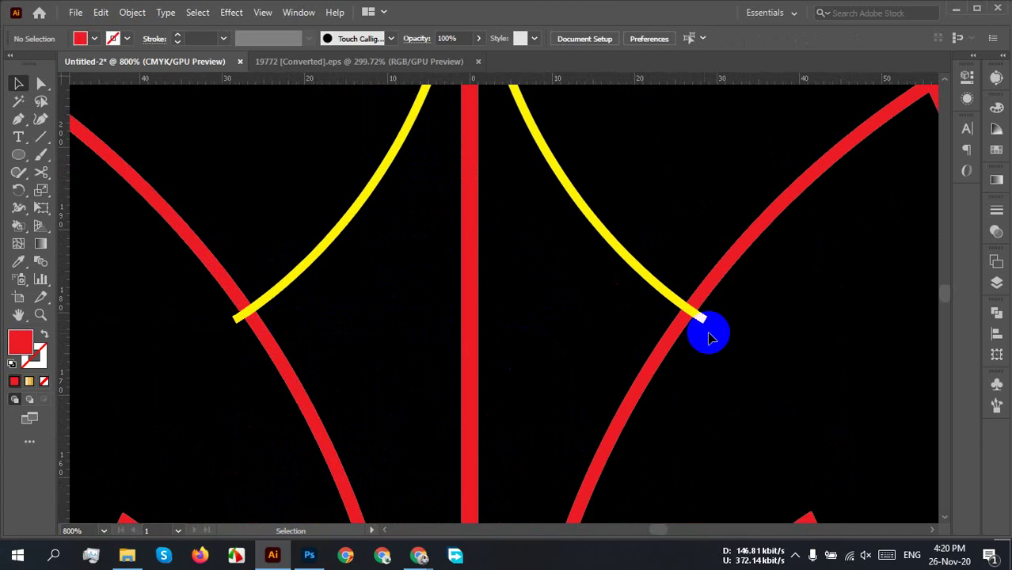
scroll(713, 333, "up", 2)
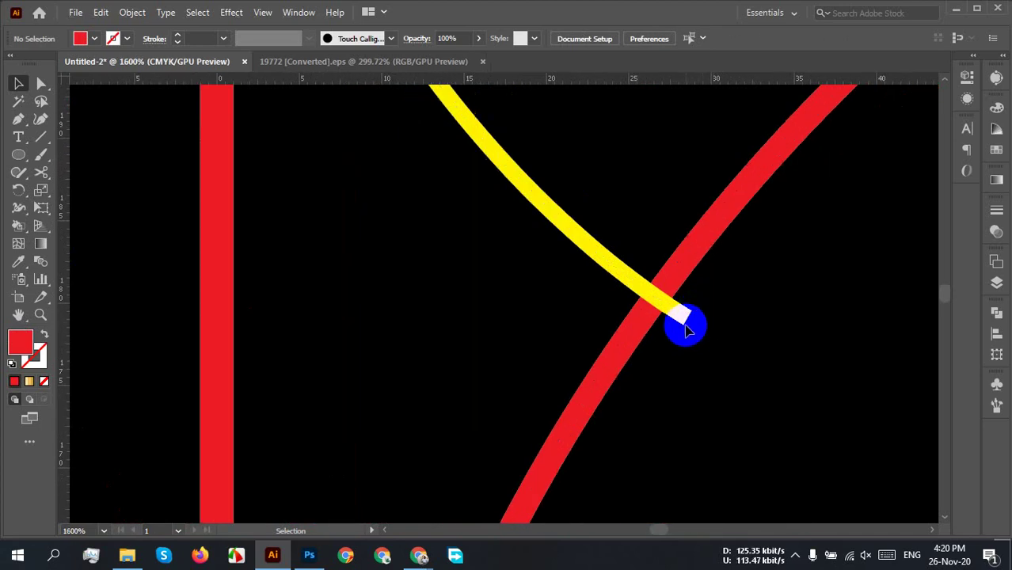
left_click(683, 315)
key("a")
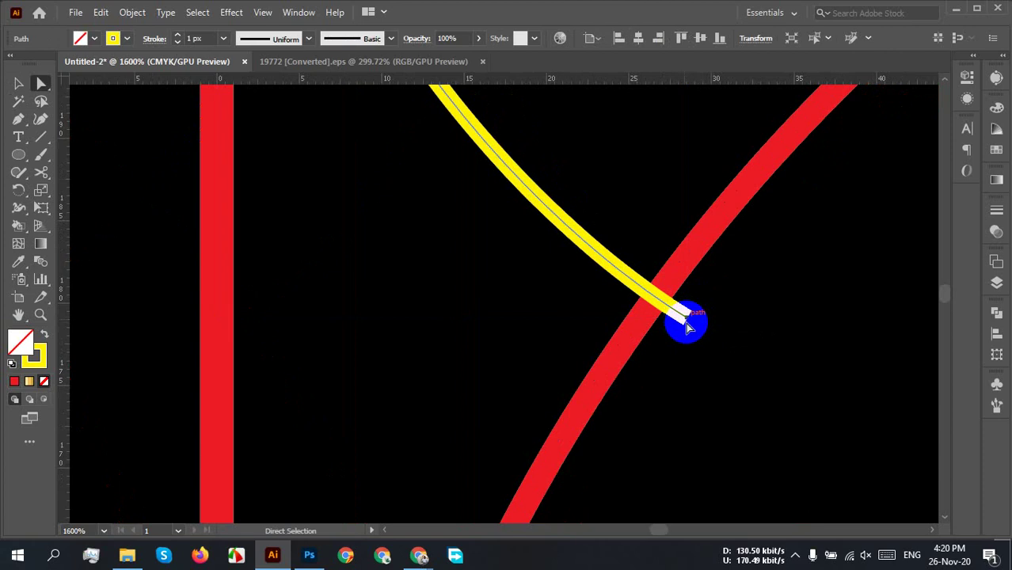
left_click(687, 321)
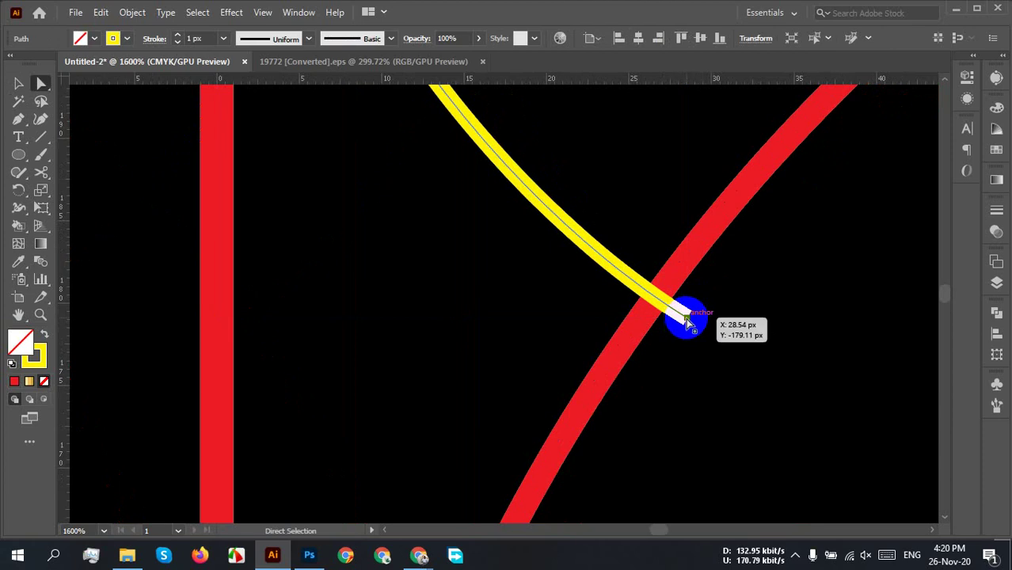
left_click_drag(689, 319, 660, 297)
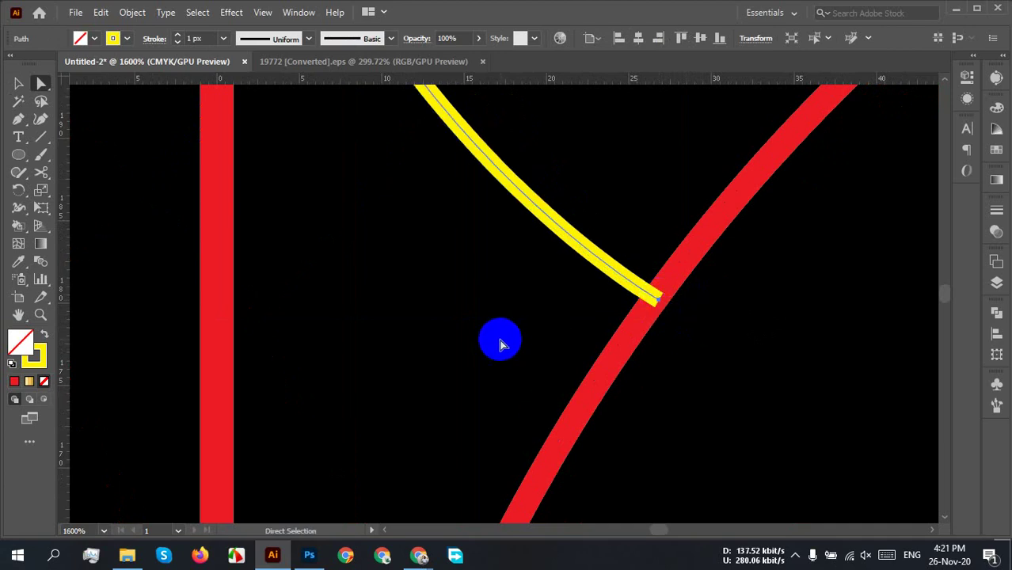
scroll(500, 340, "down", 4, "alt")
key("Right")
key("Right")
key("Down")
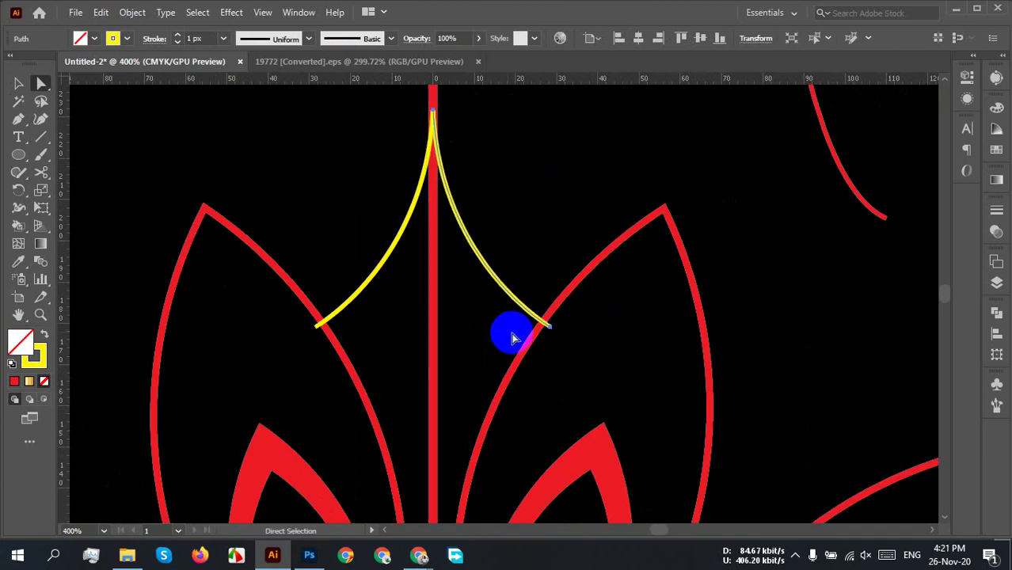
Step: Move only the right yellow curve's lower anchor point onto the adjacent petal outline, at about X 26.8 px, Y -180.2 px
scroll(563, 338, "up", 6, "alt")
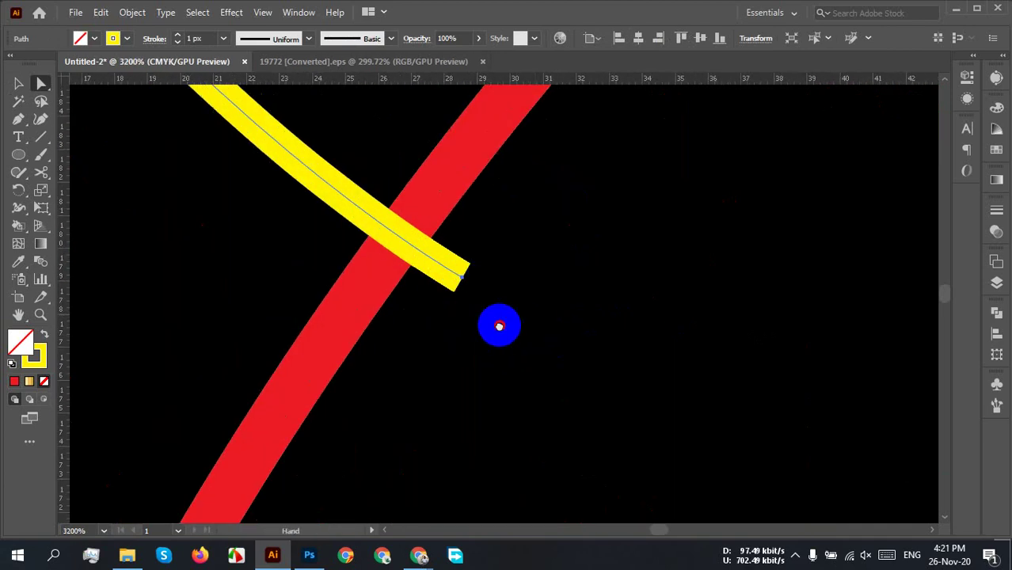
left_click_drag(497, 326, 594, 373)
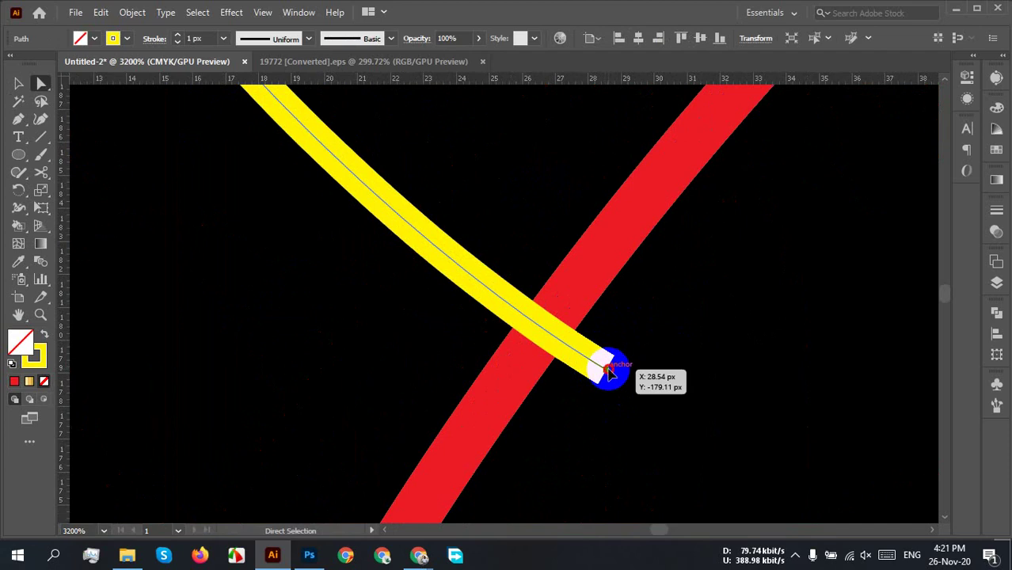
left_click(608, 372)
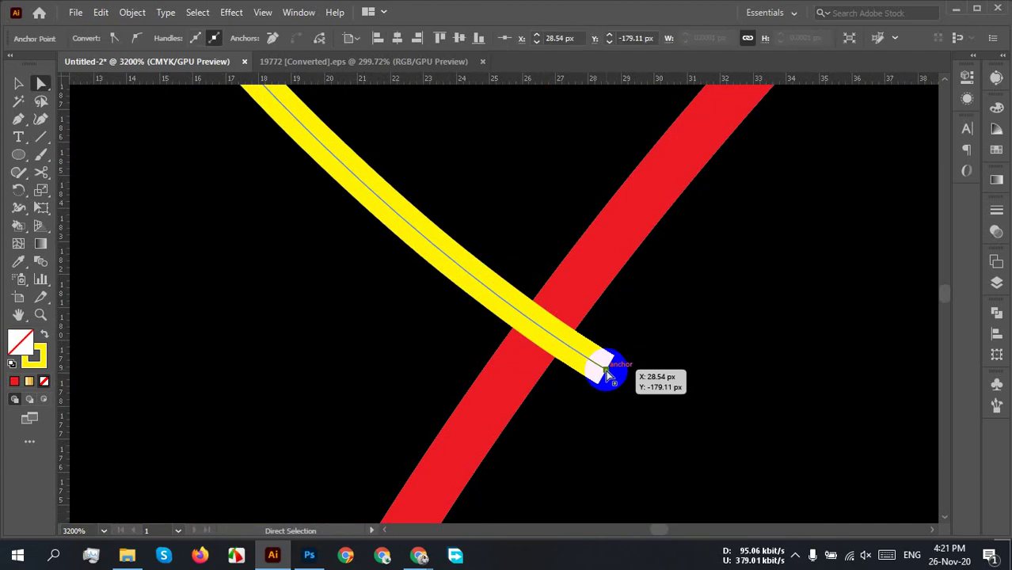
left_click_drag(608, 372, 546, 338)
Step: Move the left yellow curve's lower anchor point onto the left petal outline, at about X -27 px, Y -180.2 px
scroll(429, 345, "down", 4, "alt")
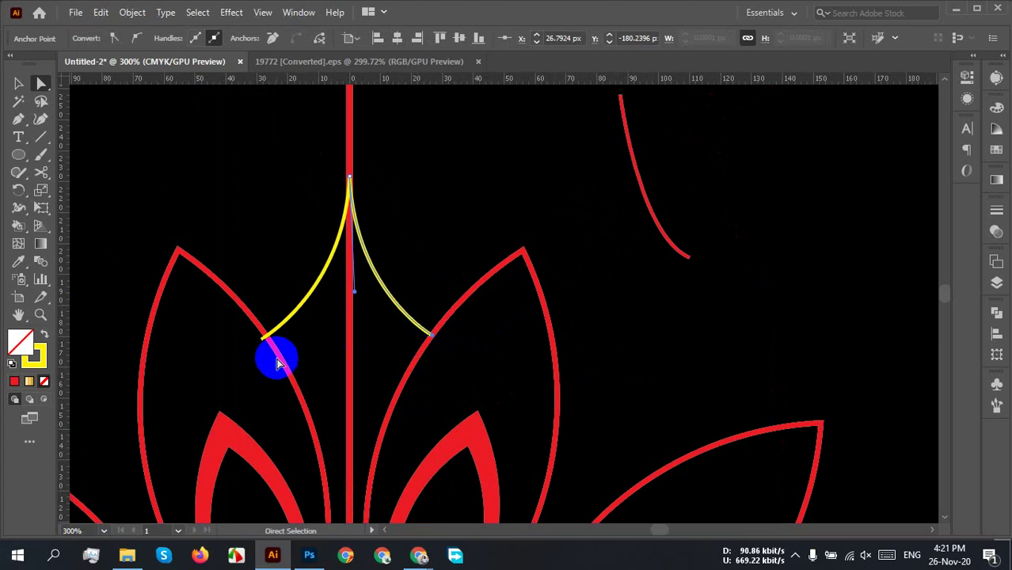
scroll(269, 348, "up", 4, "alt")
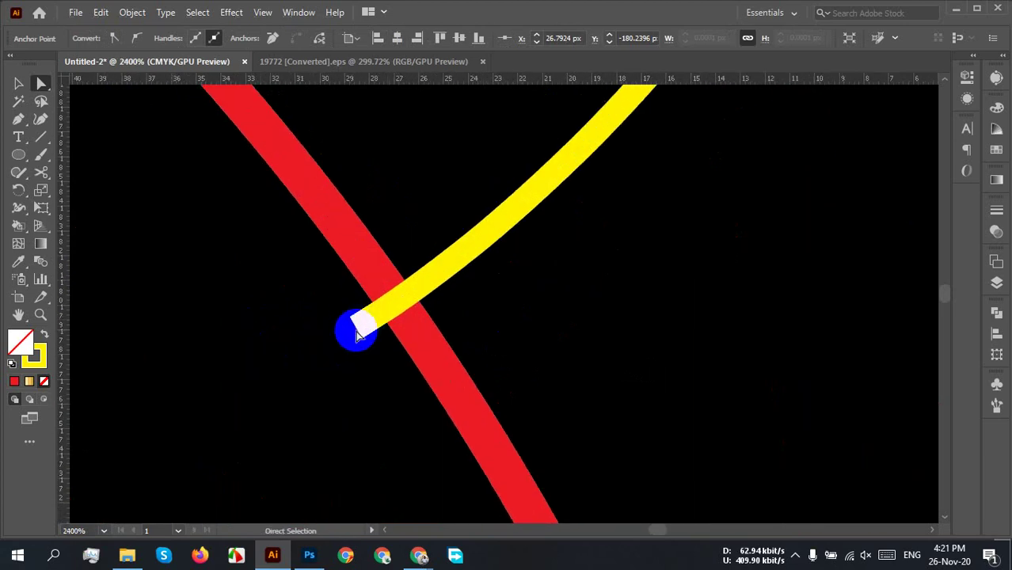
left_click_drag(352, 325, 391, 304)
left_click_drag(395, 302, 399, 298)
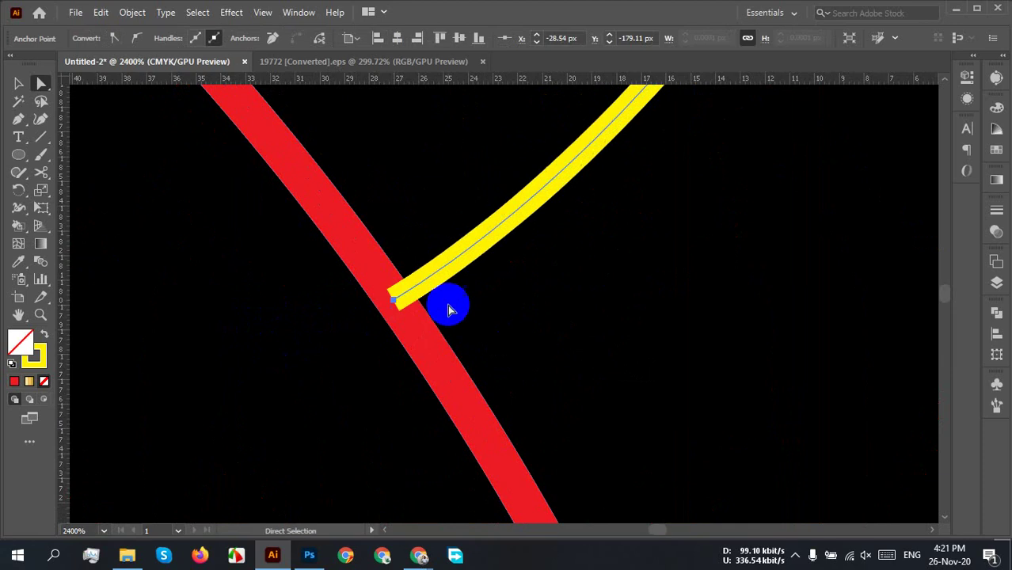
Step: Check how both yellow curves meet the petal outlines and the vertical centre line within the flower pattern
scroll(590, 303, "down", 5)
left_click_drag(653, 296, 571, 384)
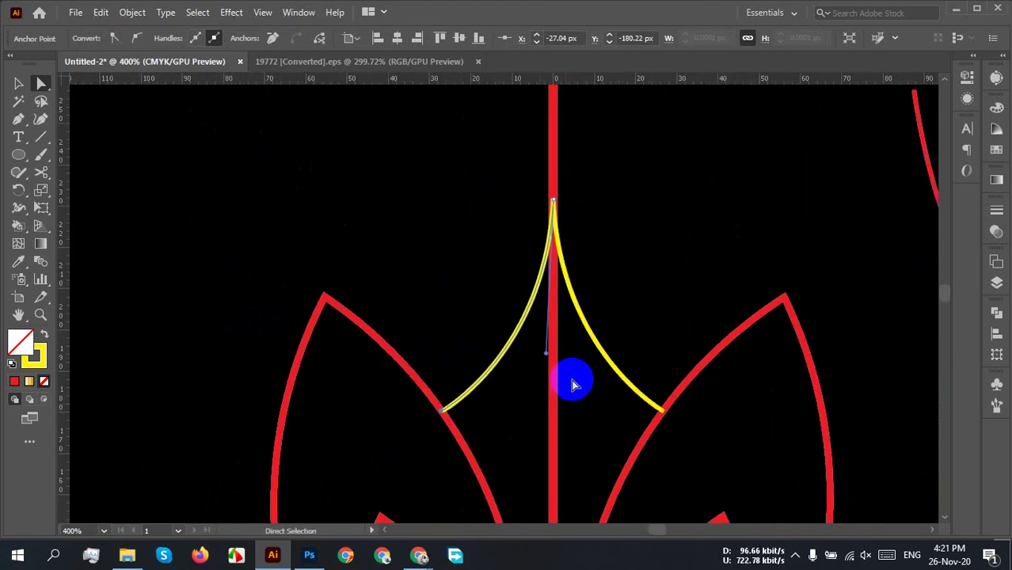
left_click_drag(592, 250, 499, 277)
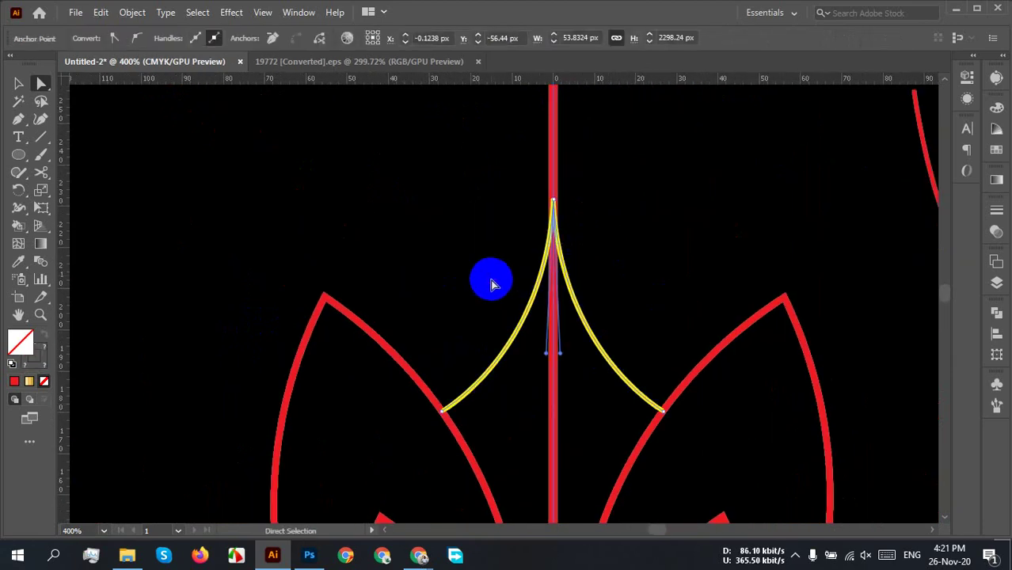
left_click(620, 268)
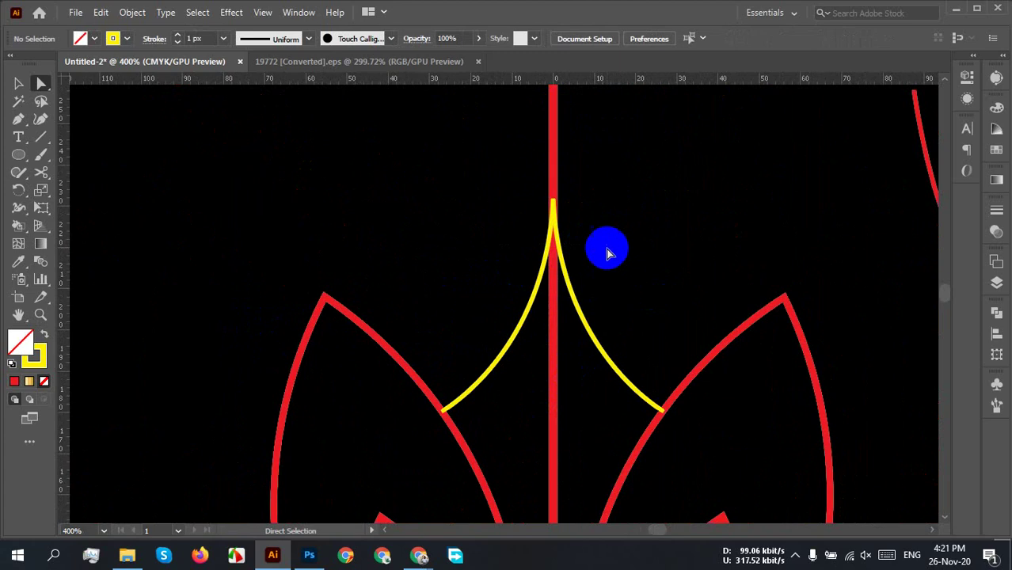
key("v")
left_click(551, 133)
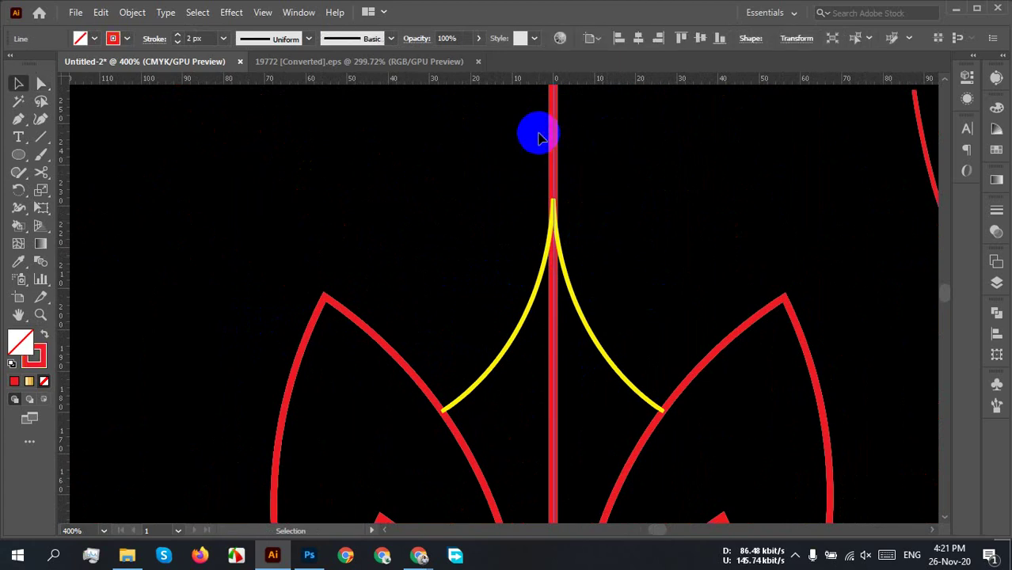
left_click(619, 164)
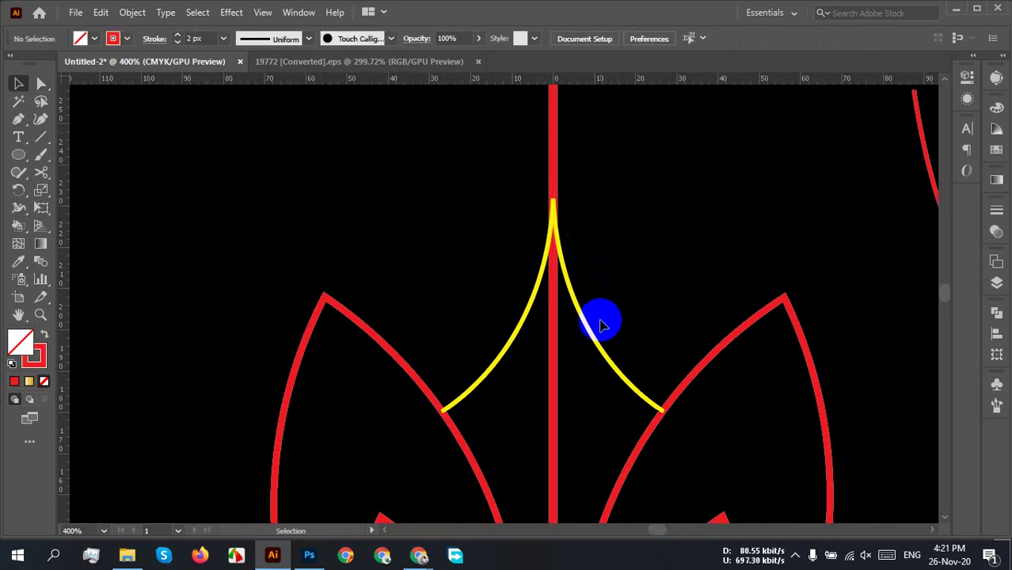
scroll(569, 373, "down", 4)
left_click_drag(467, 384, 546, 217)
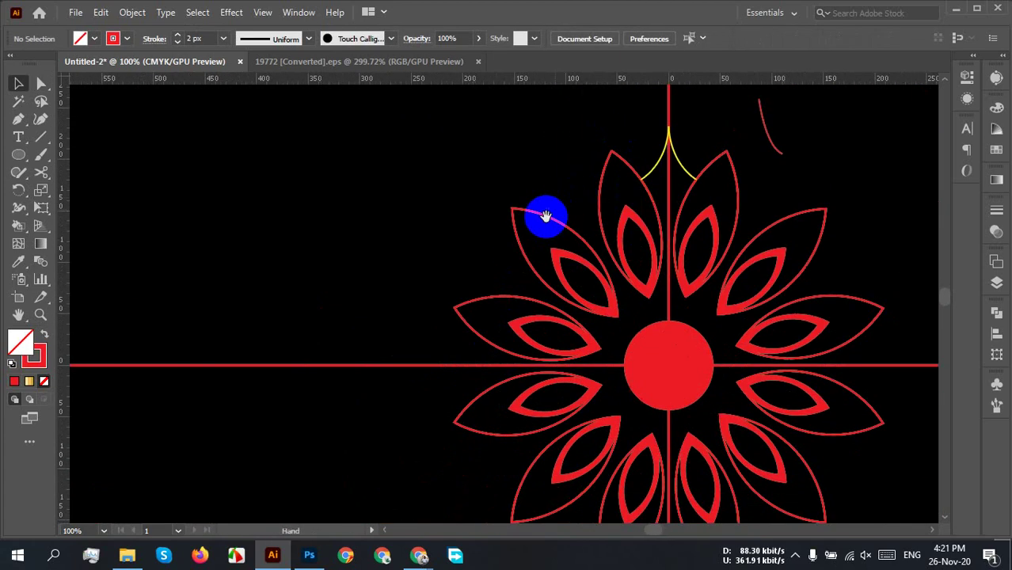
left_click_drag(244, 332, 210, 399)
left_click(227, 408)
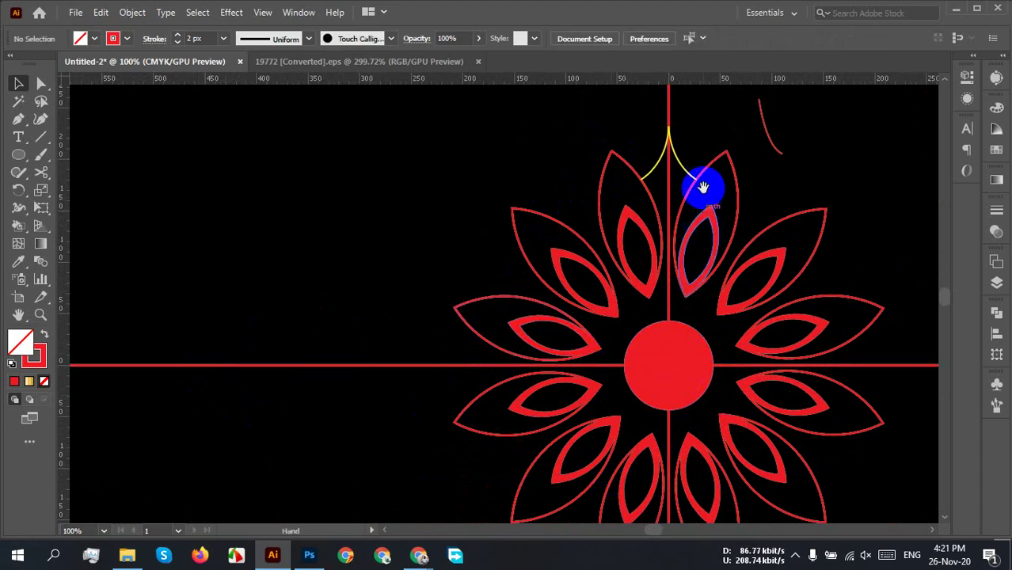
left_click_drag(701, 435, 653, 300)
Step: Give both yellow curves a round stroke cap and a round corner join
scroll(640, 251, "up", 10)
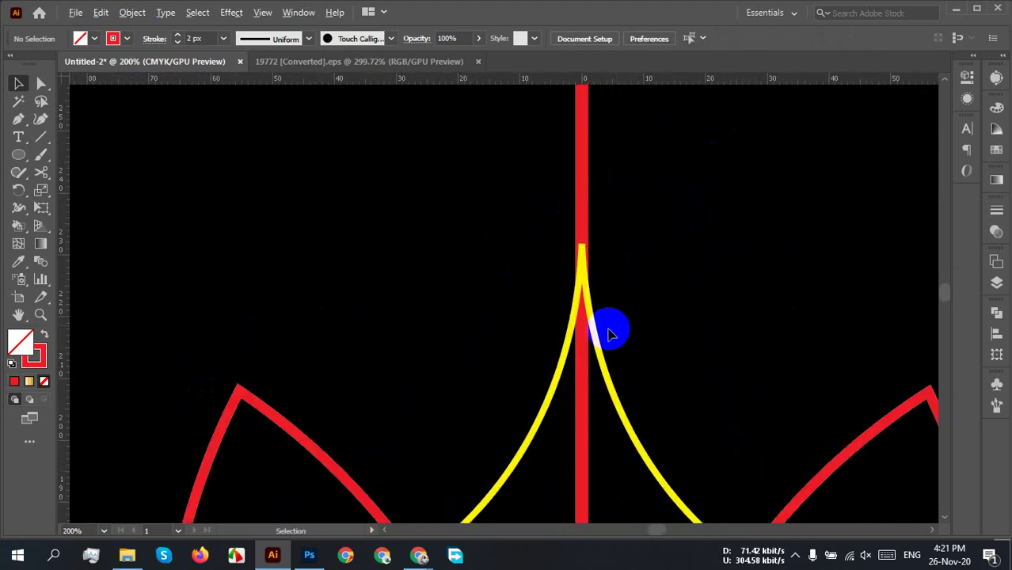
scroll(617, 315, "down", 2)
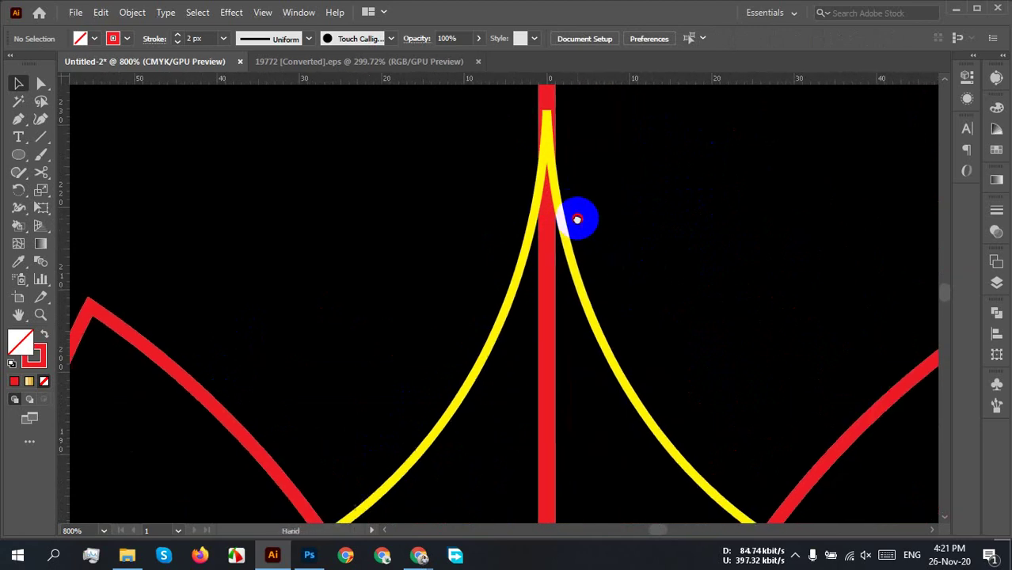
left_click(603, 361)
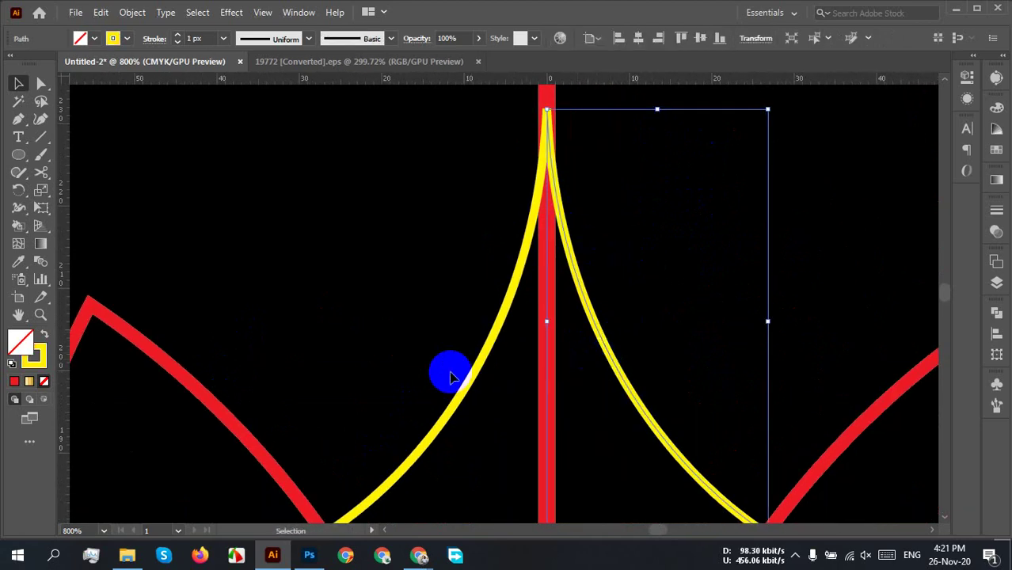
left_click(448, 414, "shift")
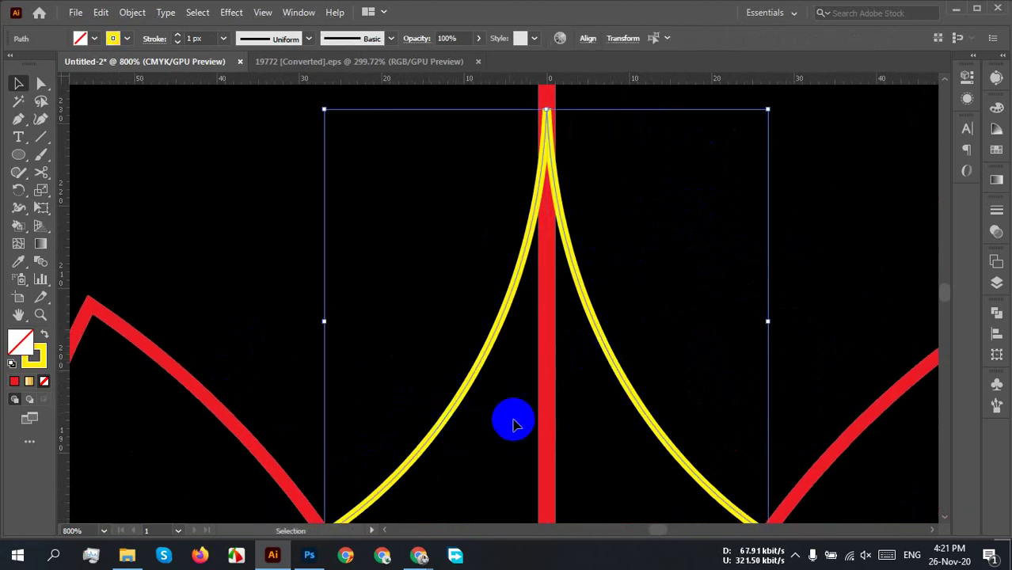
left_click(995, 212)
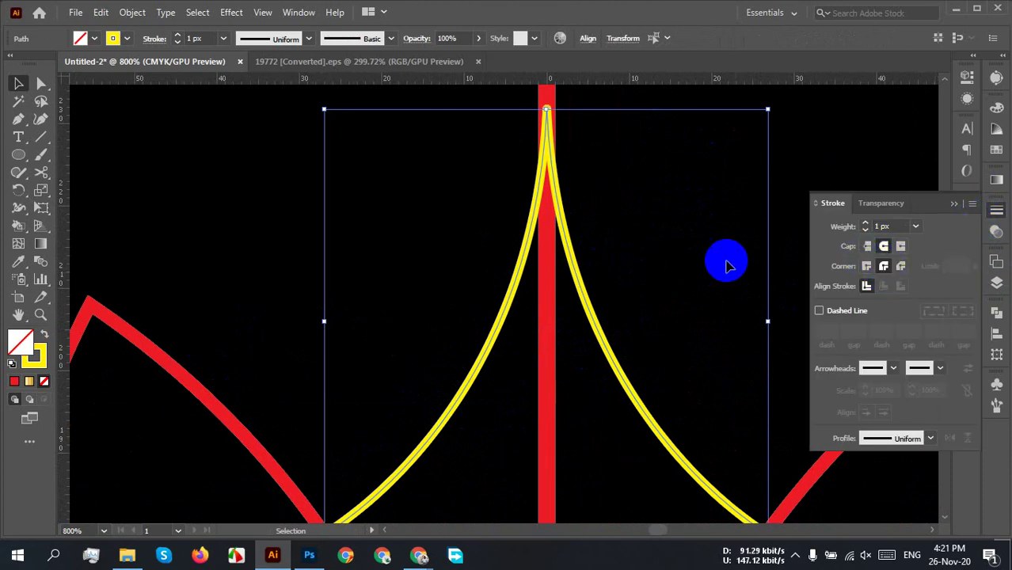
left_click(693, 230)
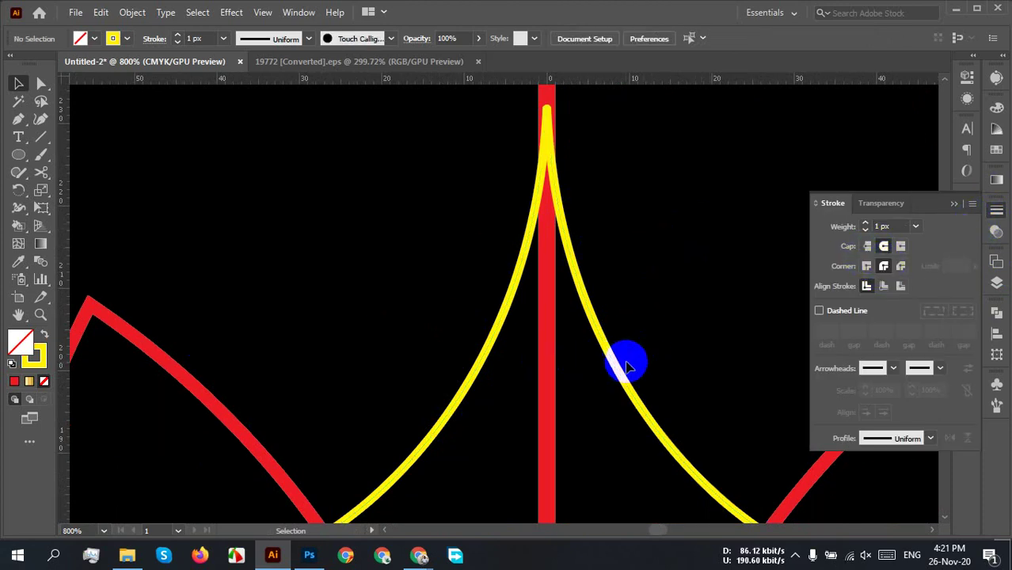
left_click(630, 366)
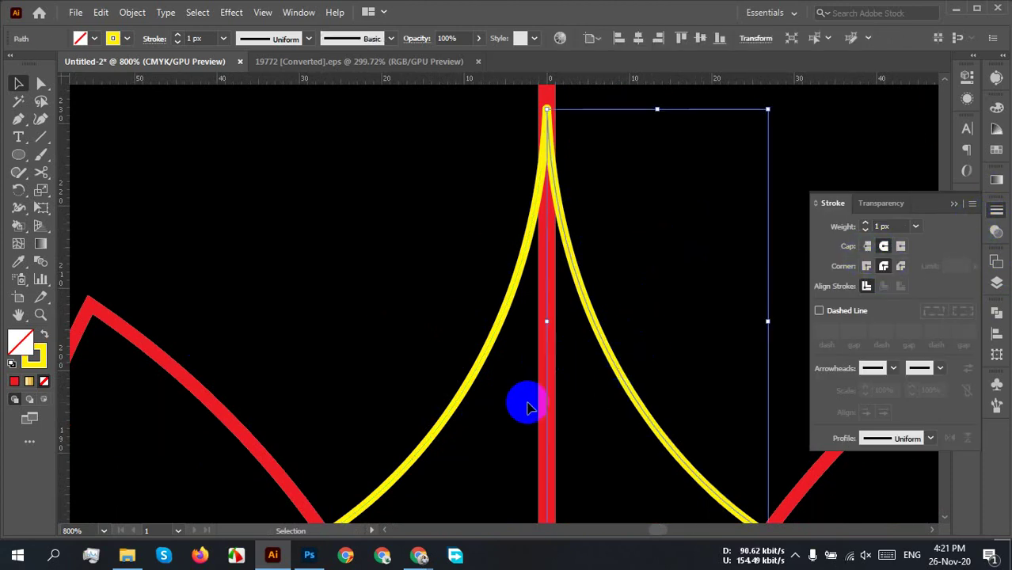
left_click(457, 420, "shift")
scroll(468, 398, "down", 2)
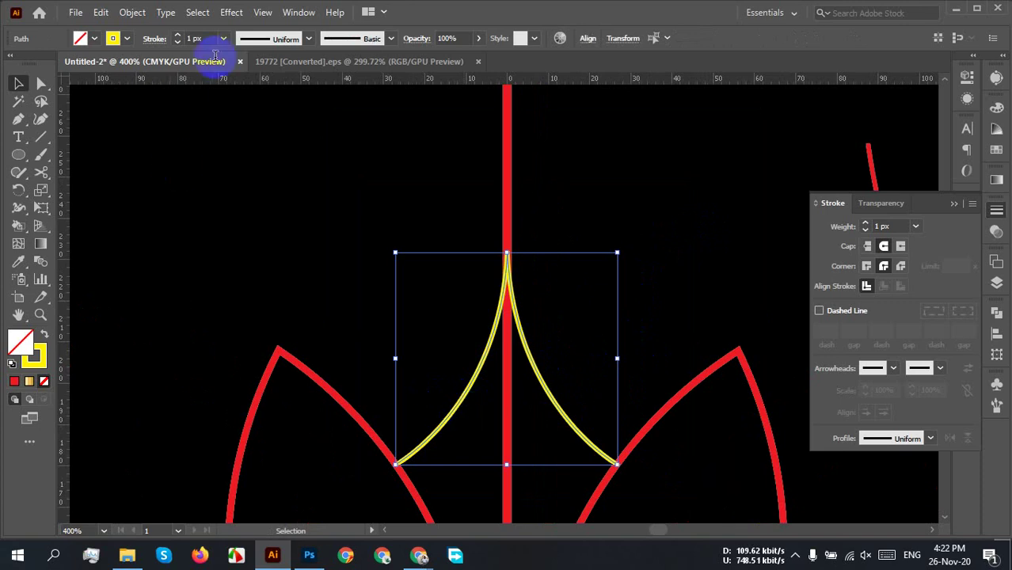
left_click(132, 12)
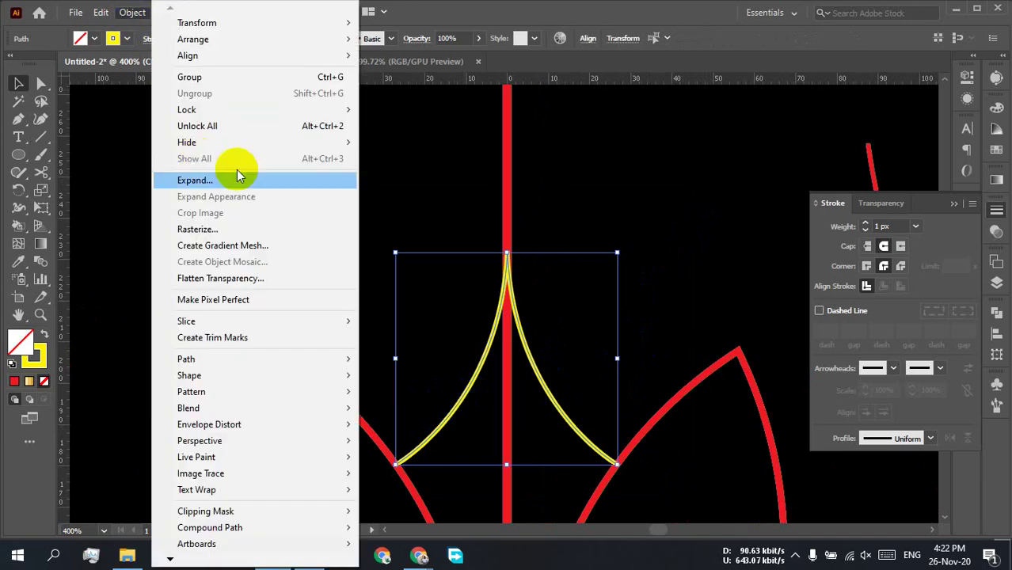
left_click(413, 169)
Step: Try a 2 px stroke weight on both yellow curves, then return it to 1 px
left_click(459, 397)
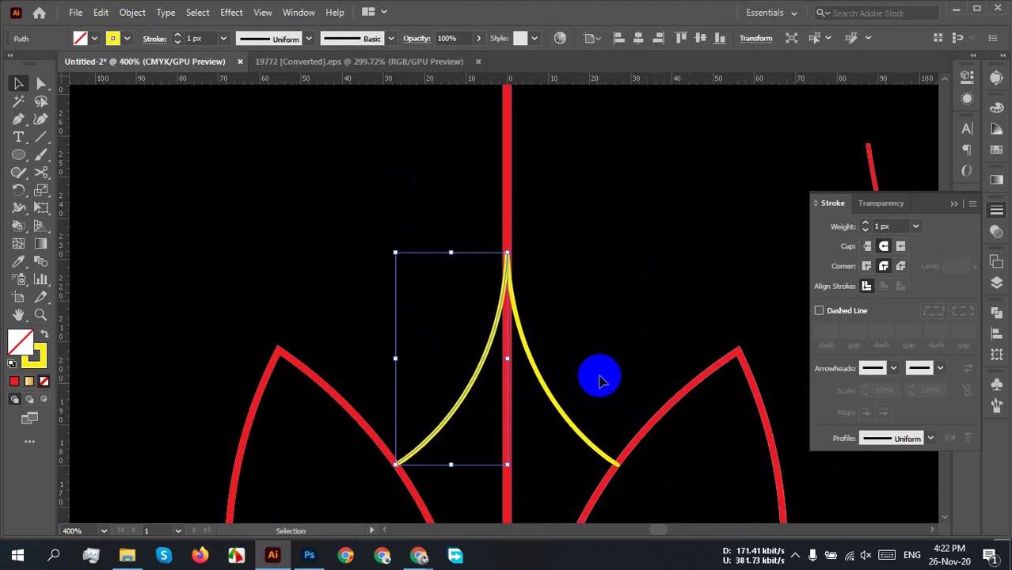
left_click(568, 427, "shift")
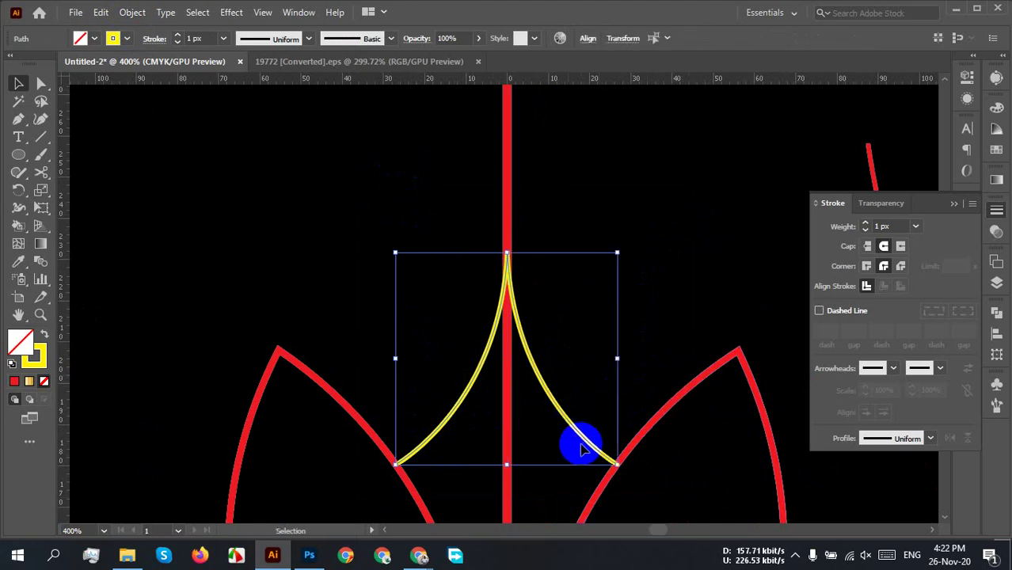
key("Up")
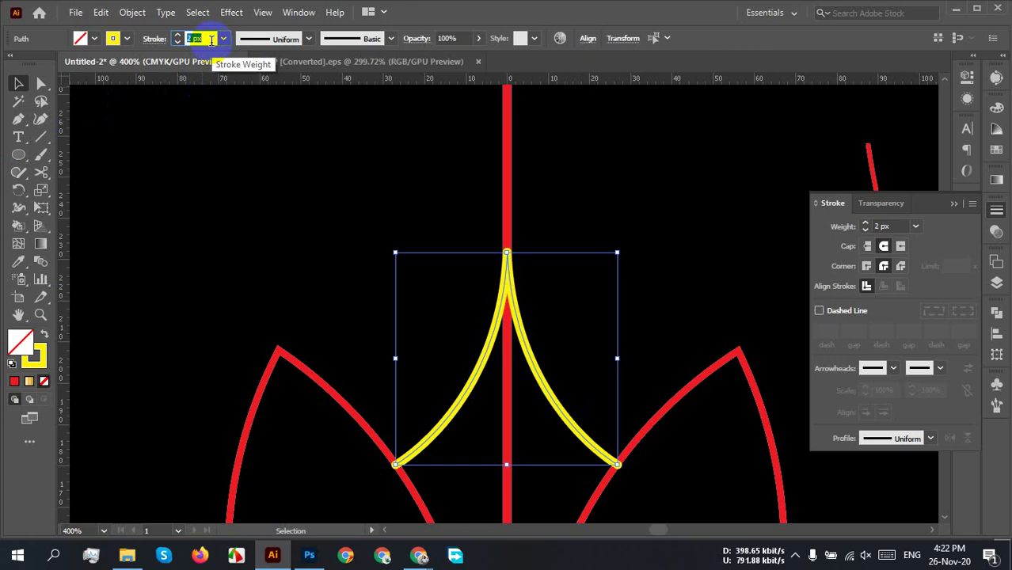
key("Down")
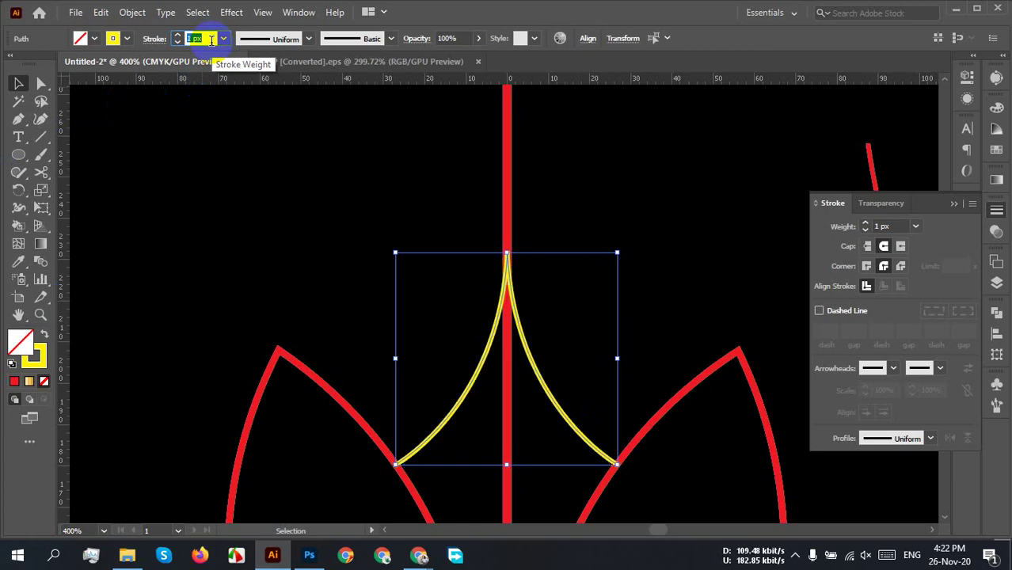
Step: Try a 2 px stroke weight on both yellow curves again
key("Up")
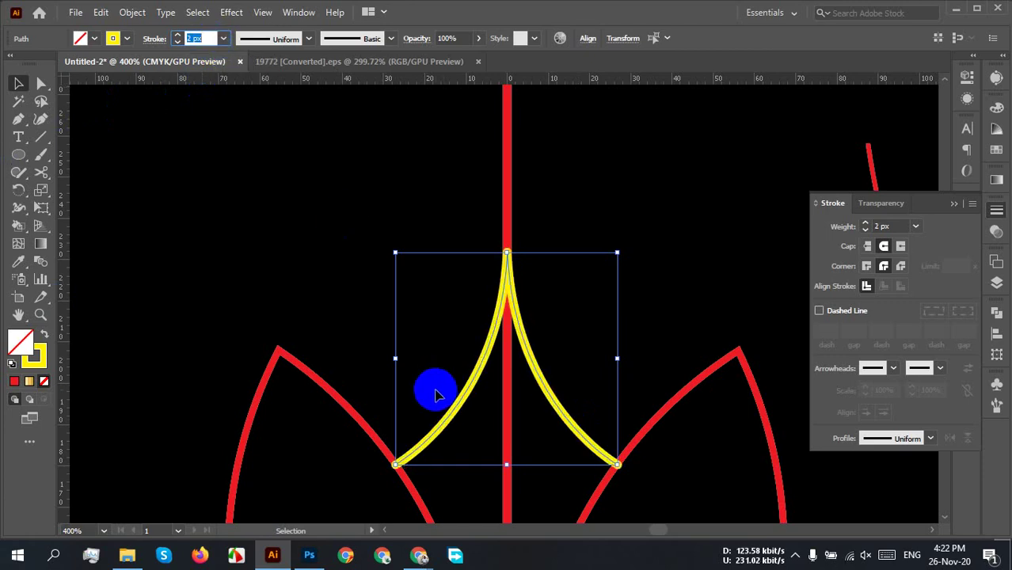
scroll(434, 388, "up", 2, "alt")
scroll(434, 389, "down", 2, "alt")
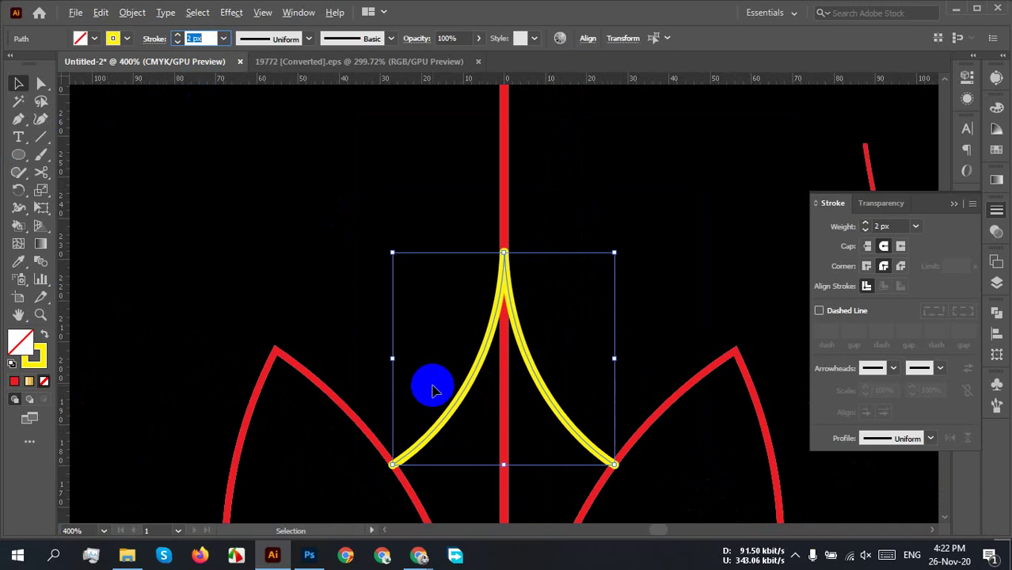
scroll(434, 388, "down", 1, "alt")
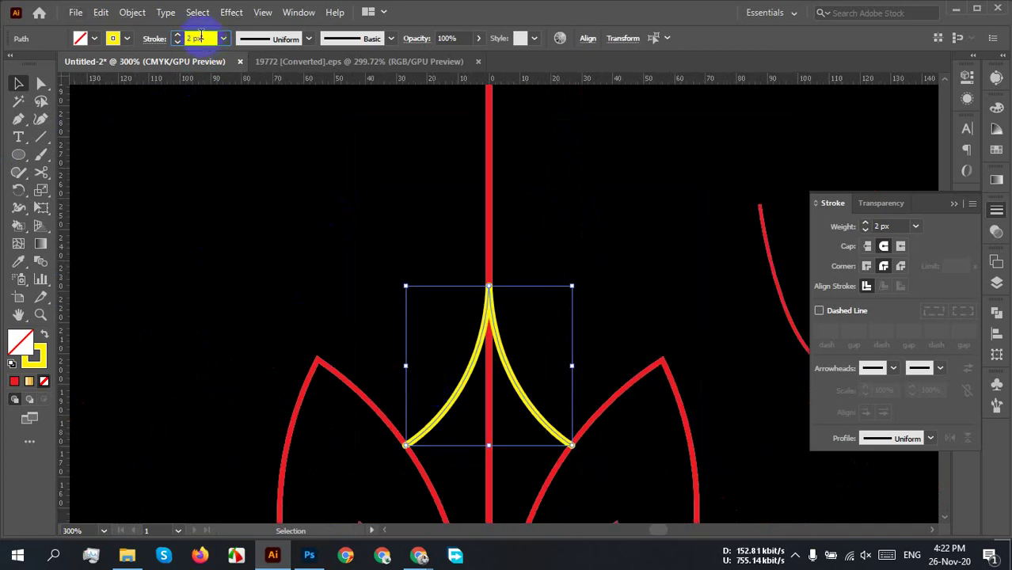
Step: Set the stroke weight of both yellow curves to 1.5 px and check where their ends meet the petal outlines
key("Down")
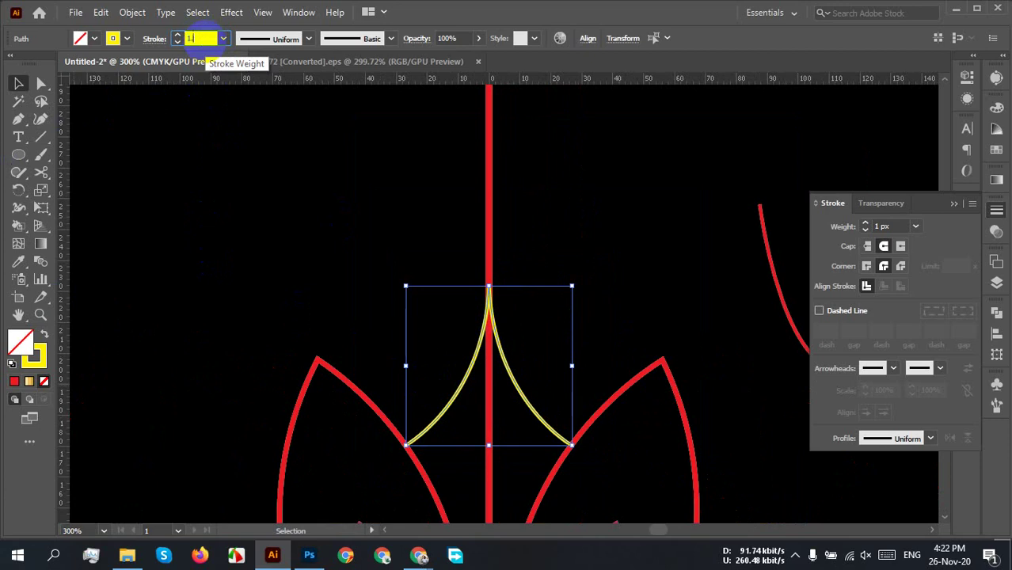
left_click(594, 285)
scroll(499, 495, "up", 3)
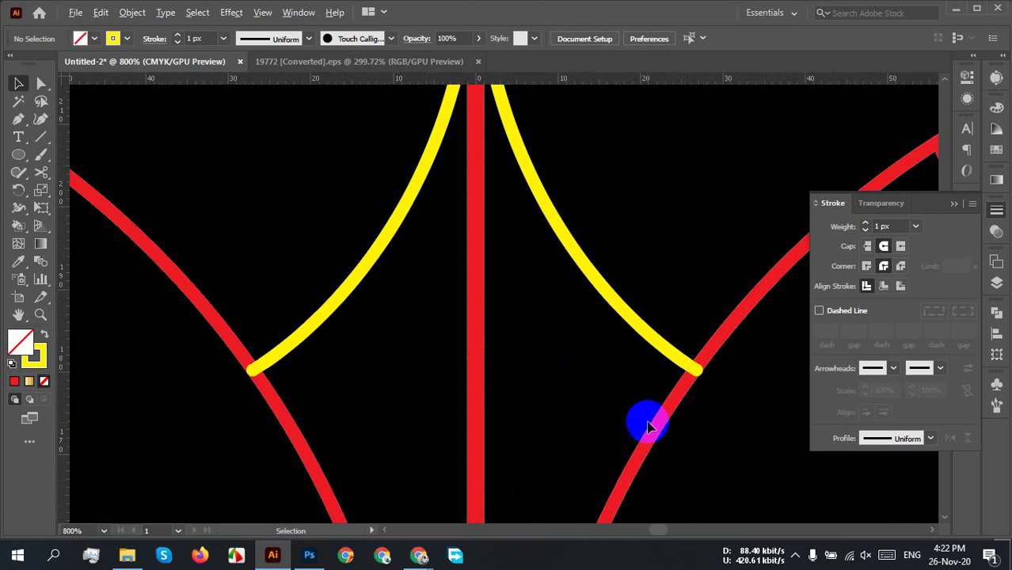
scroll(554, 281, "down", 3)
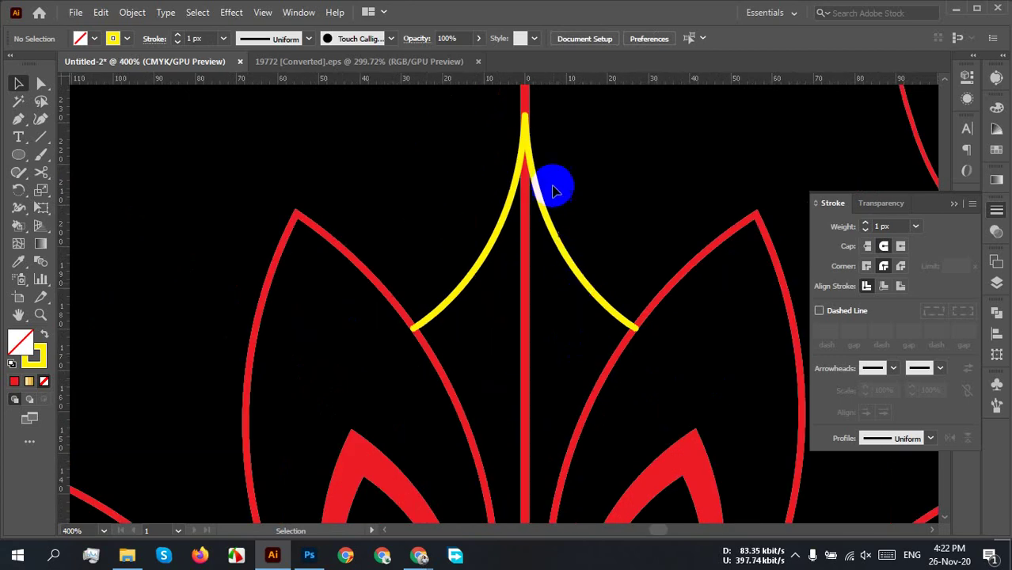
Step: Expand the fill and stroke of both yellow curves and unite them into one shape with Pathfinder
left_click_drag(417, 173, 620, 242)
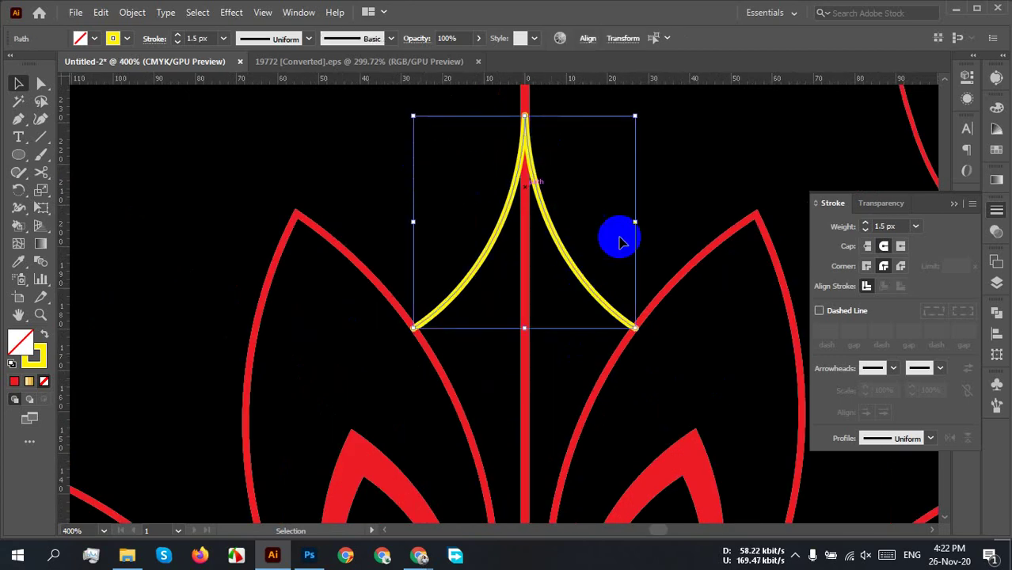
left_click(133, 12)
left_click(196, 183)
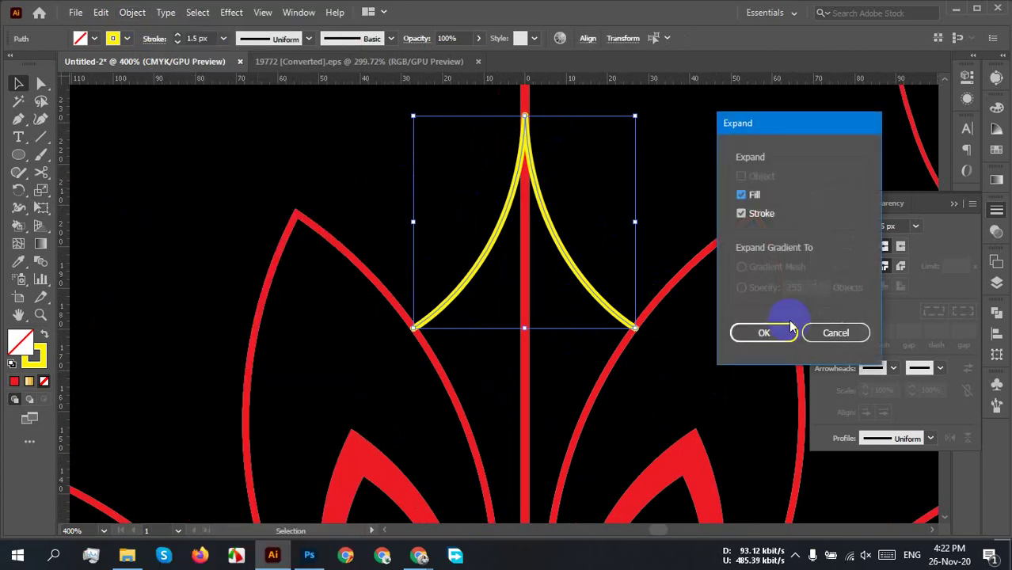
left_click(760, 330)
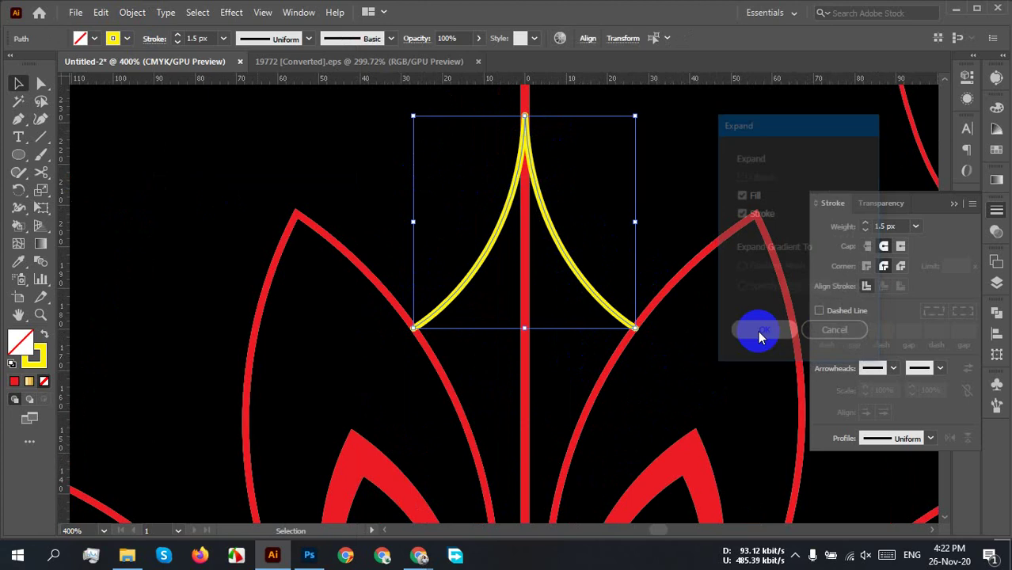
left_click(996, 314)
left_click(835, 346)
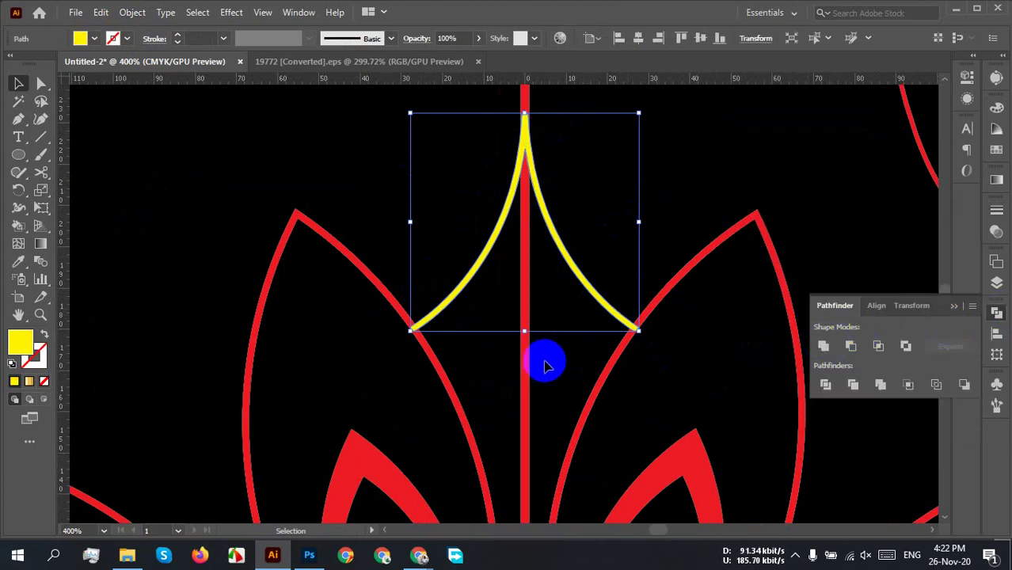
Step: Create a copy of the yellow shape rotated 30° around the centre of the red circle
scroll(550, 356, "down", 2)
left_click_drag(614, 397, 587, 145)
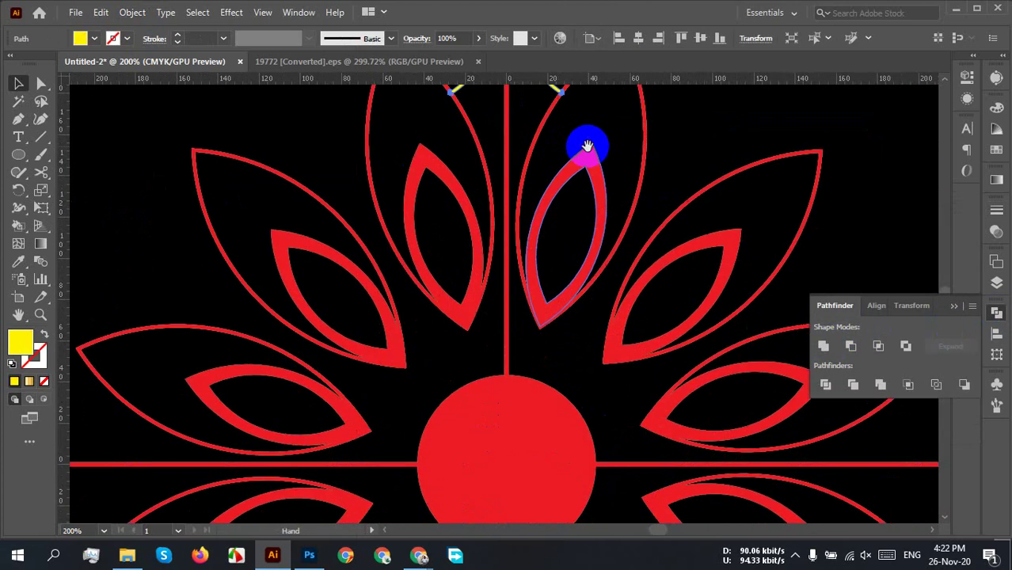
key("r")
left_click(511, 465)
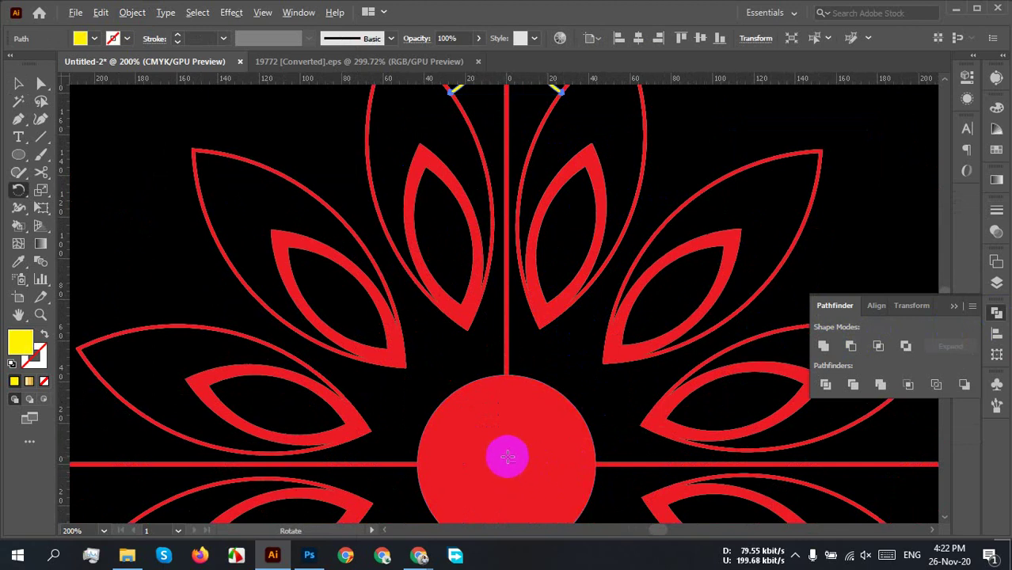
left_click(507, 464, "alt")
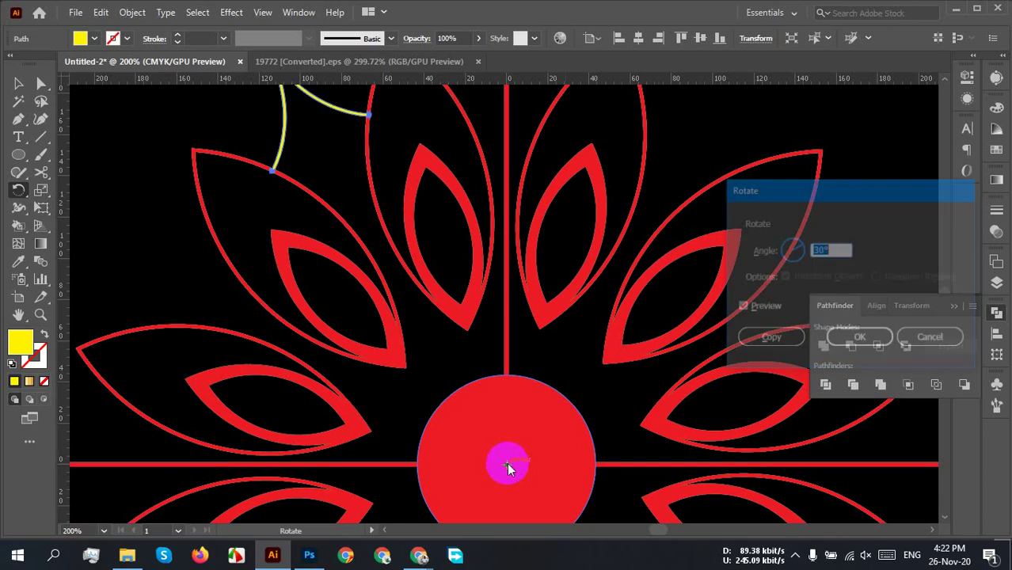
left_click(768, 339)
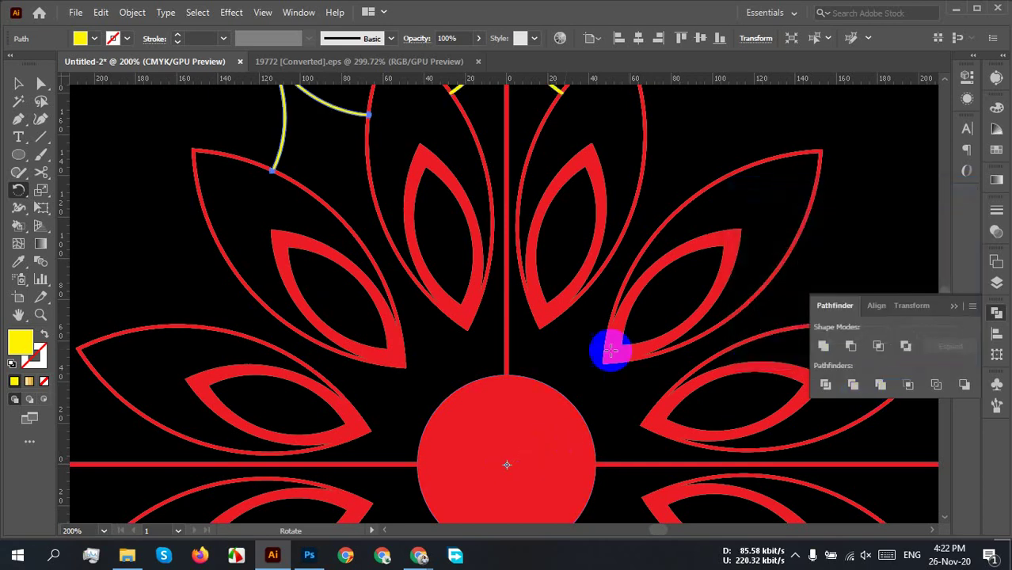
Step: Repeat the rotated copy of the yellow shape until every gap between the outer petals is filled
scroll(566, 357, "down", 2)
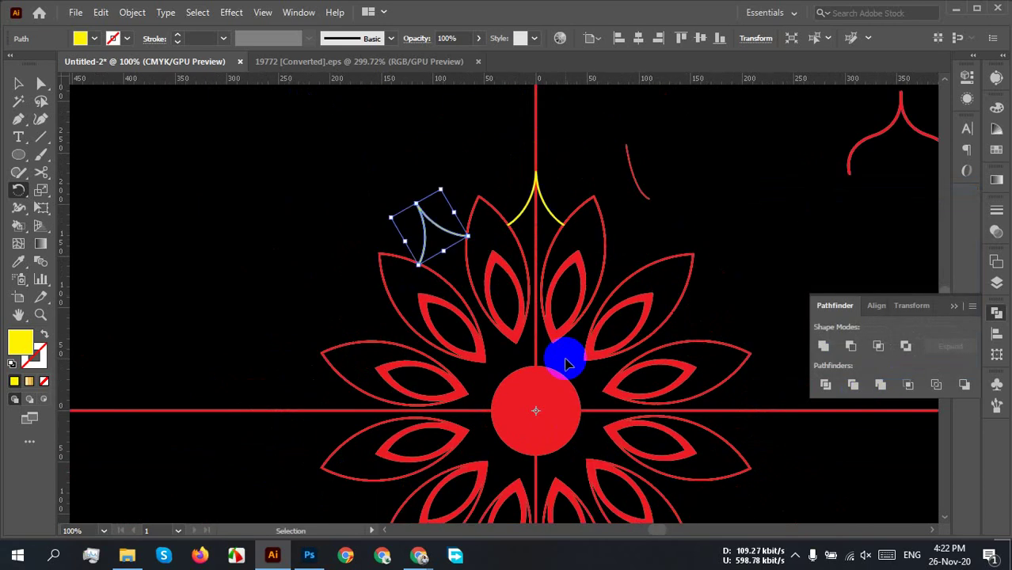
key("ctrl+d")
key("ctrl+d")
key("ctrl+d")
key("ctrl+d")
key("ctrl+d")
key("ctrl+d")
key("ctrl+d")
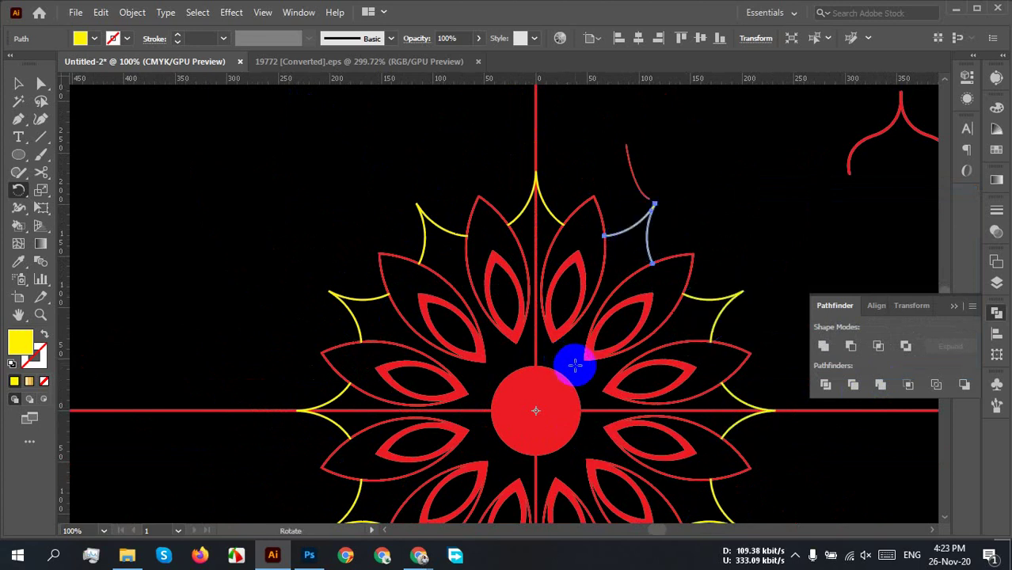
Step: Delete the leftover red curve beside the upper-right yellow shape
key("v")
left_click_drag(716, 185, 595, 171)
key("Delete")
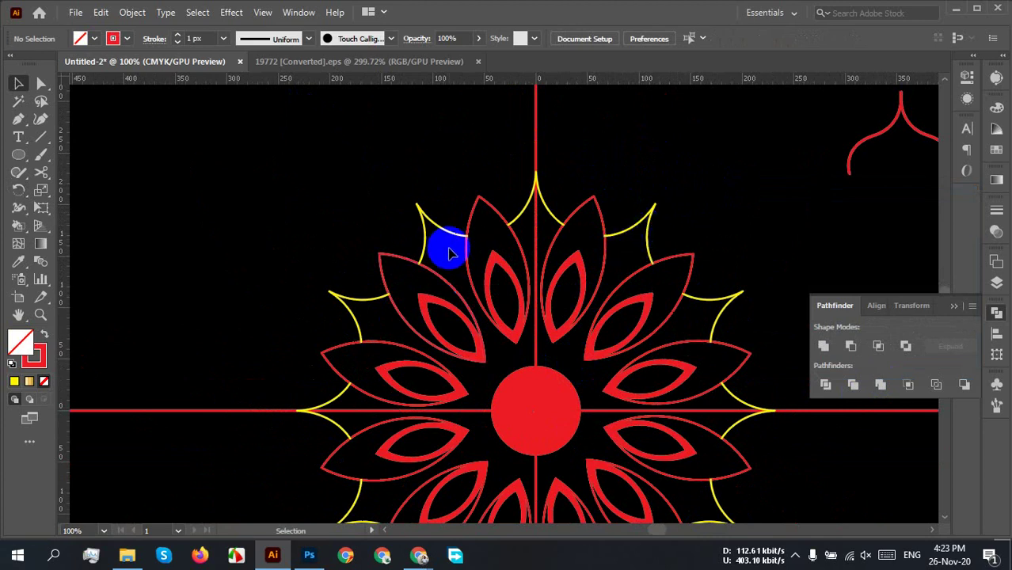
Step: Draw a circle from its centre at about X -91.4 px, Y -155.75 px, in the gap beneath the upper-left yellow shape
scroll(431, 289, "up", 1, "alt")
scroll(432, 289, "up", 1, "alt")
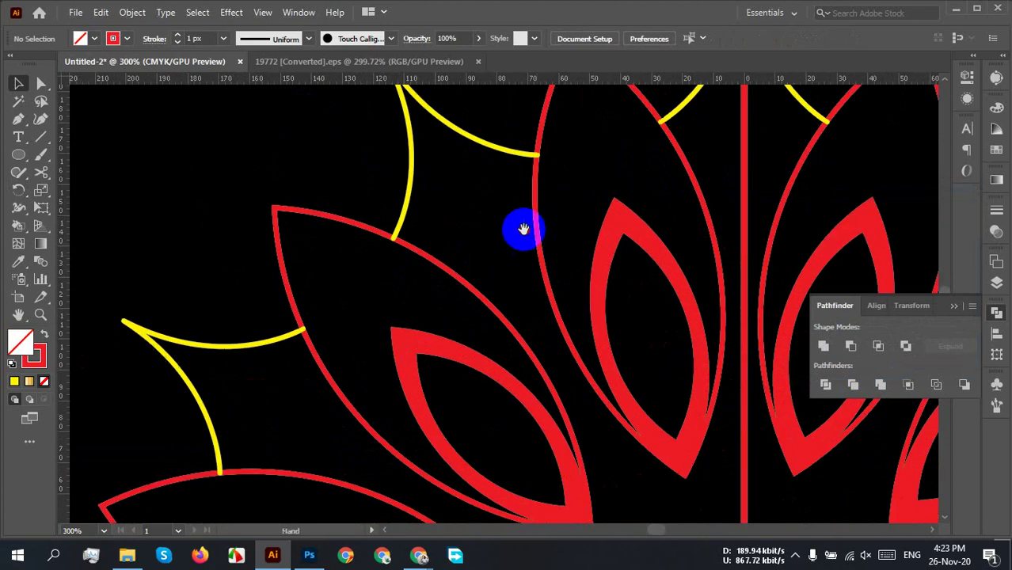
scroll(411, 330, "up", 1, "alt")
key("l")
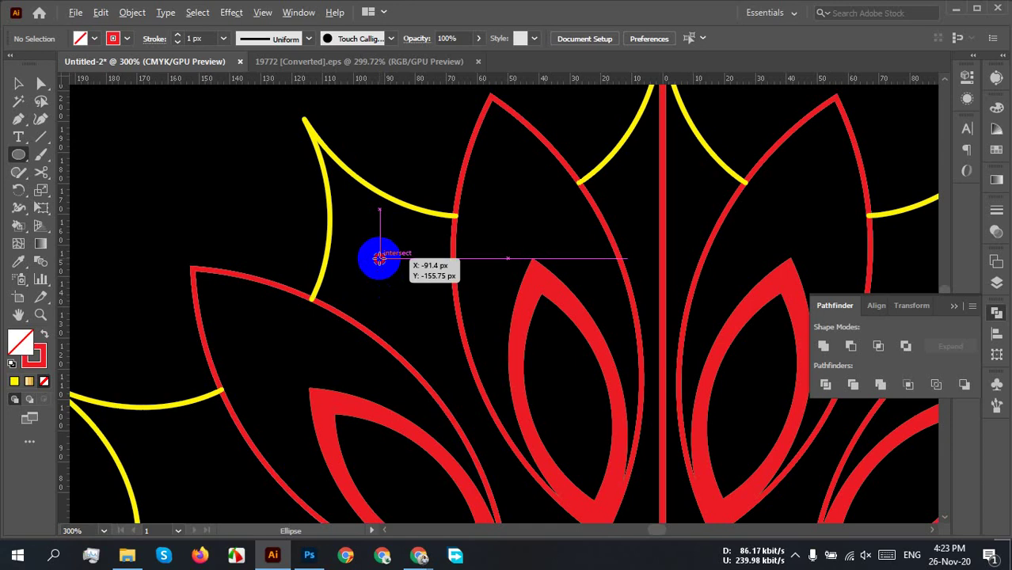
left_click_drag(380, 257, 407, 295)
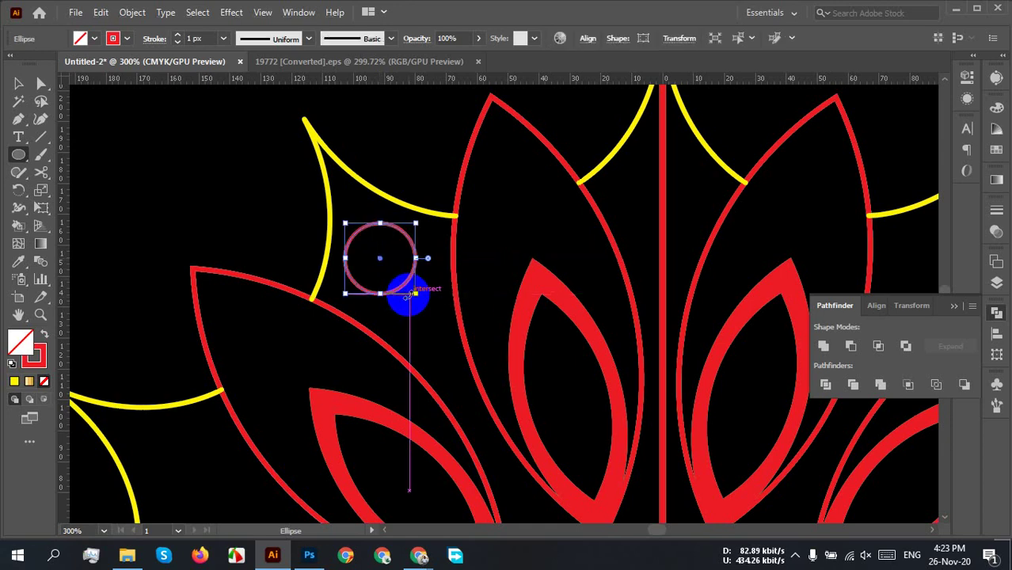
Step: Swap the circle's stroke and fill so it is solid red, and scale it down to a small dot within the gap
key("v")
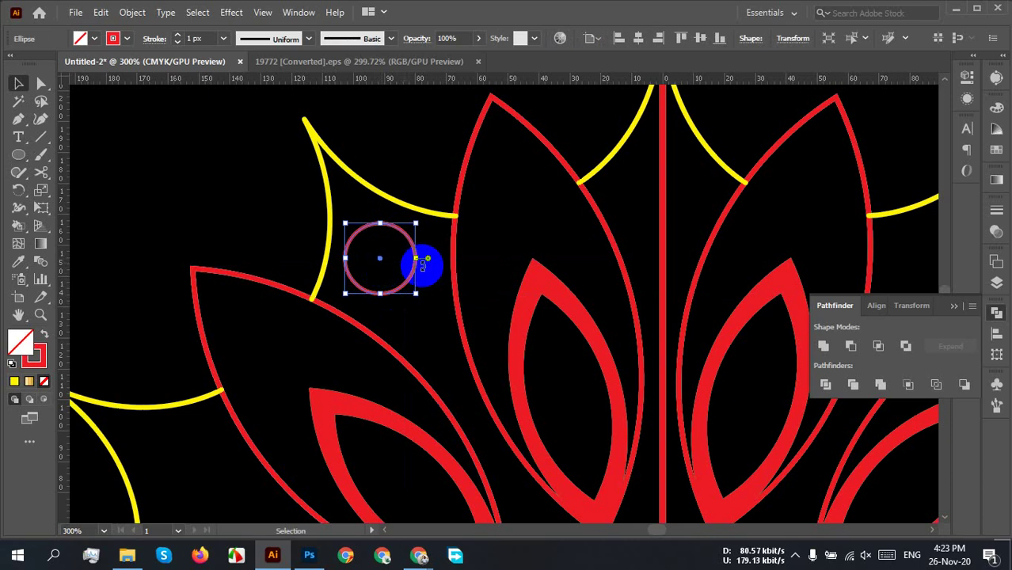
left_click_drag(412, 276, 417, 277)
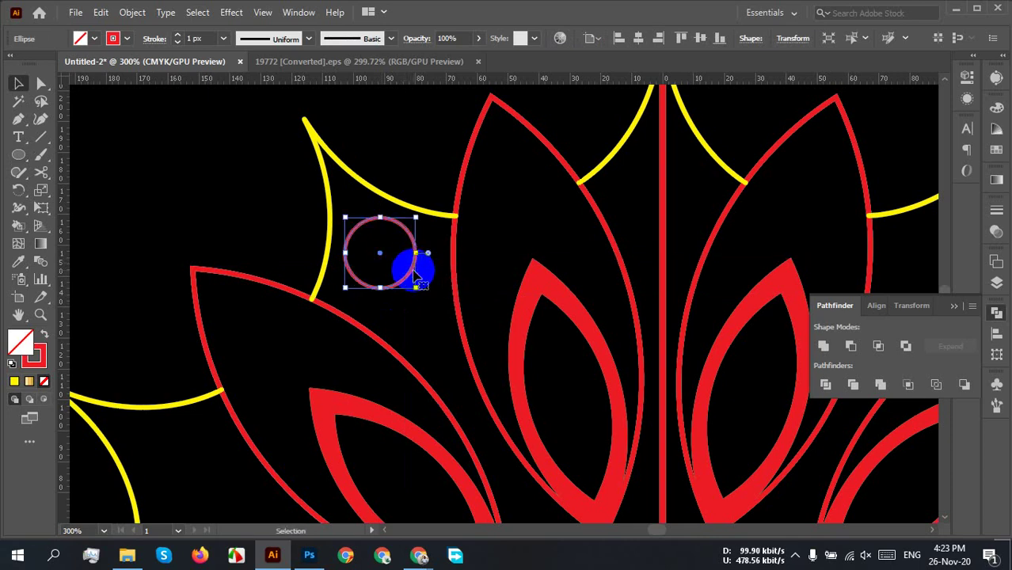
left_click(43, 335)
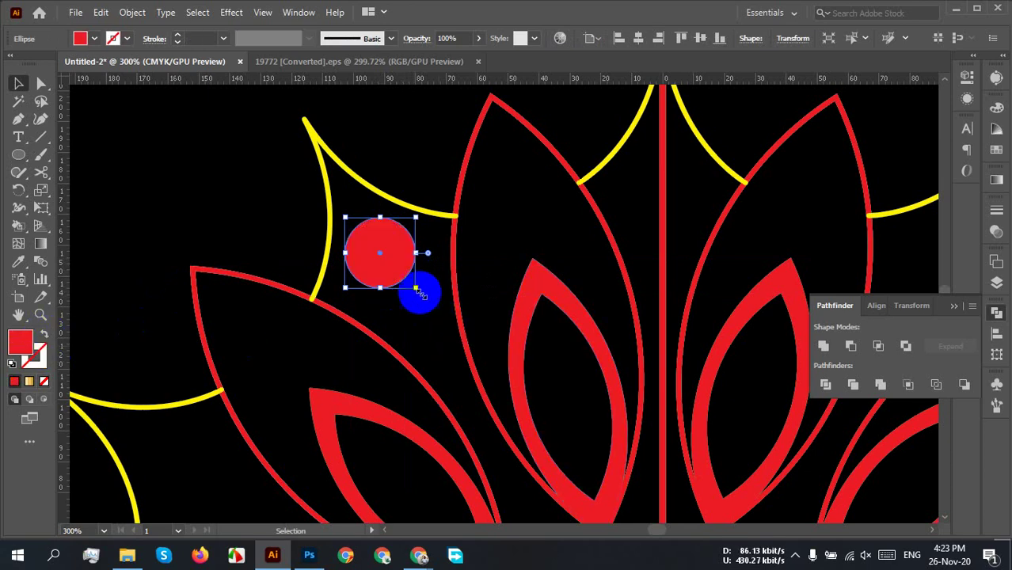
left_click_drag(417, 290, 386, 276)
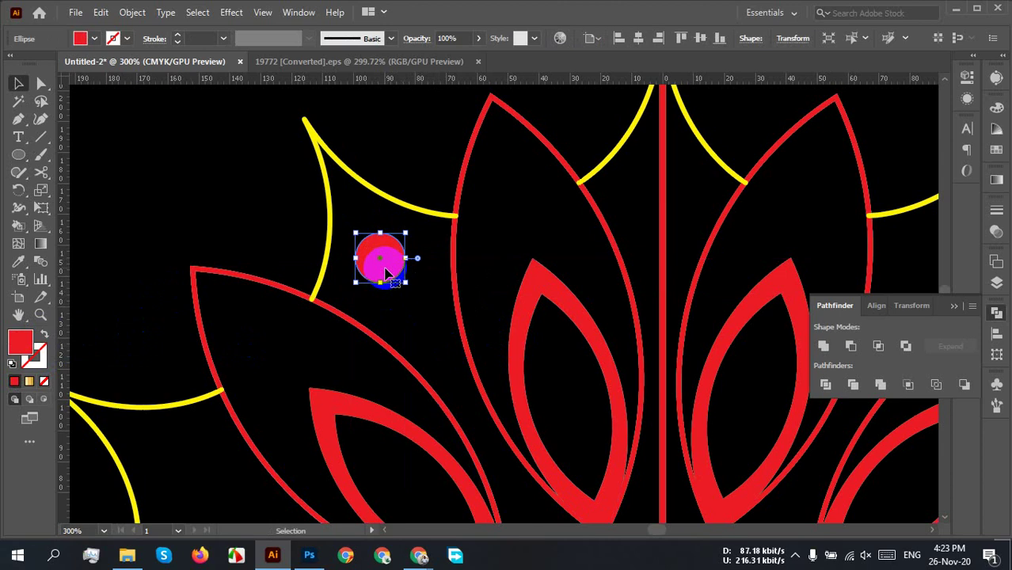
Step: Create a copy of the red dot rotated 30° around the flower's centre at X 0, Y 0 px
scroll(528, 394, "down", 1, "alt")
scroll(547, 372, "down", 3)
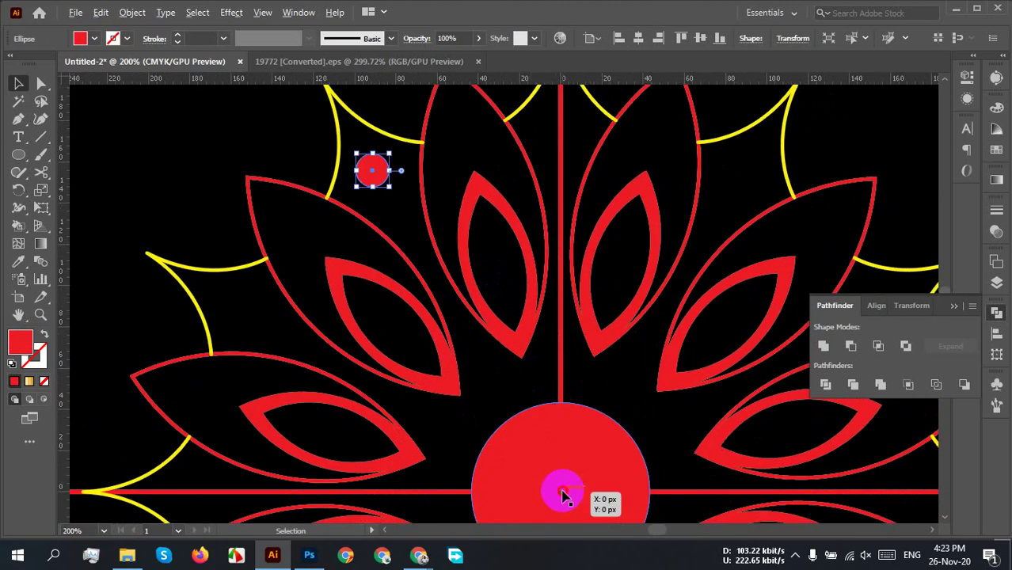
left_click(564, 494)
scroll(597, 486, "down", 2, "alt")
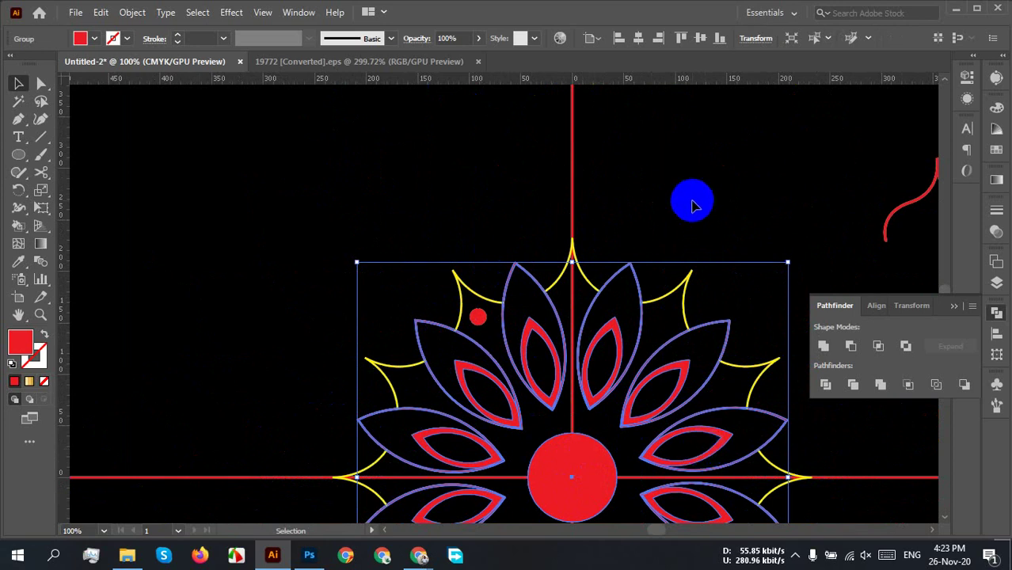
left_click(639, 238)
left_click(476, 313)
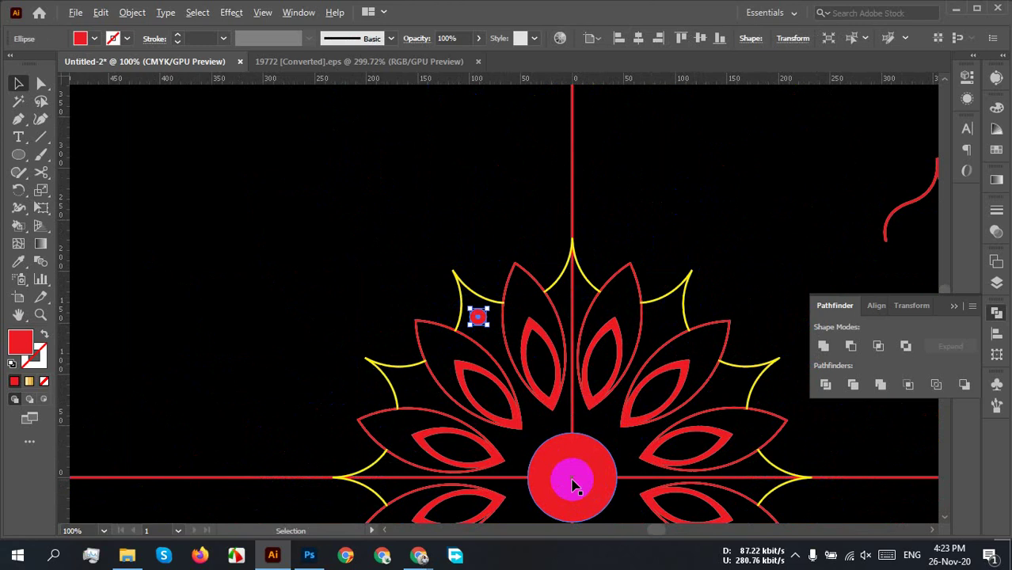
left_click_drag(575, 484, 577, 485)
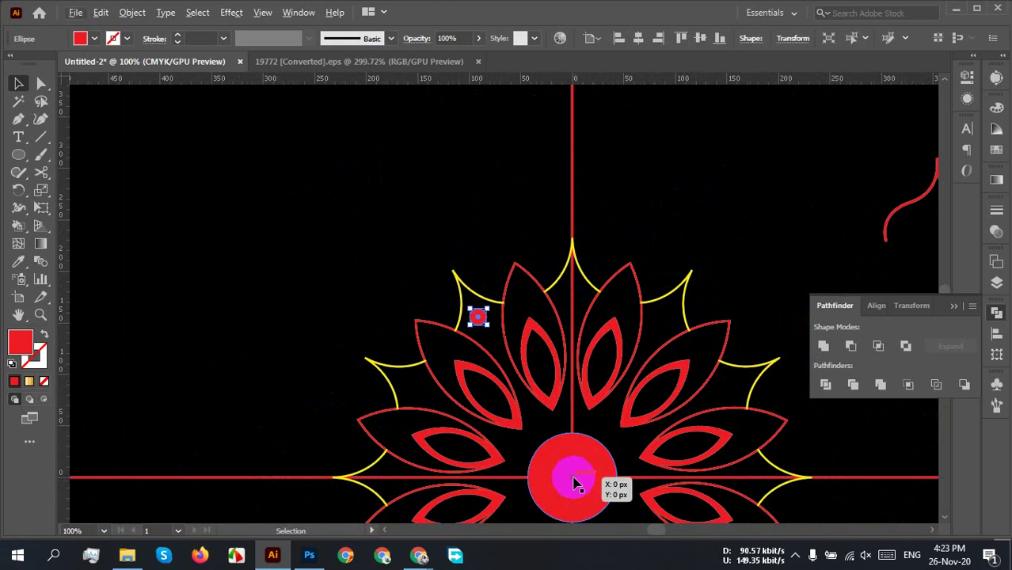
key("r")
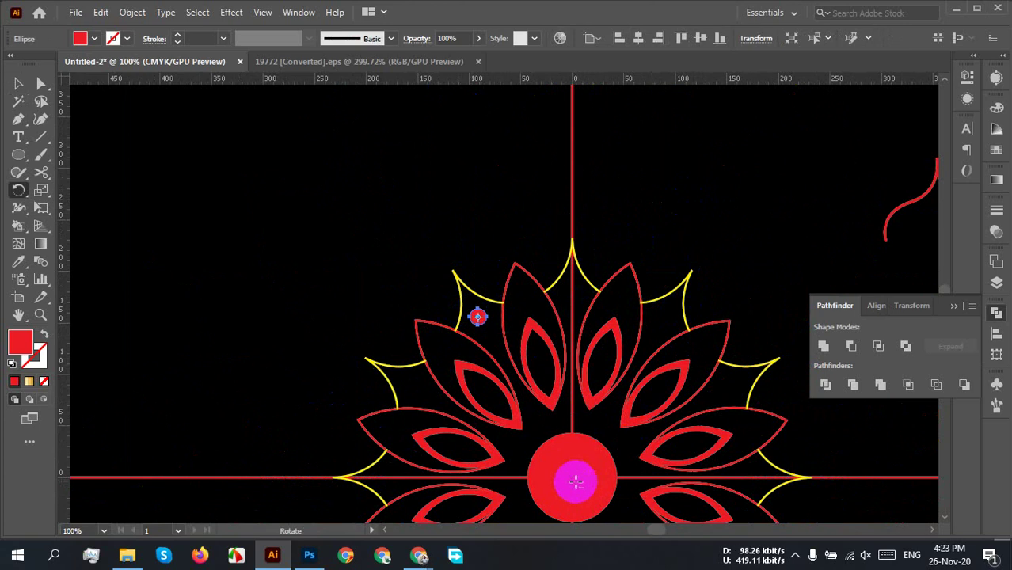
left_click(575, 475, "alt")
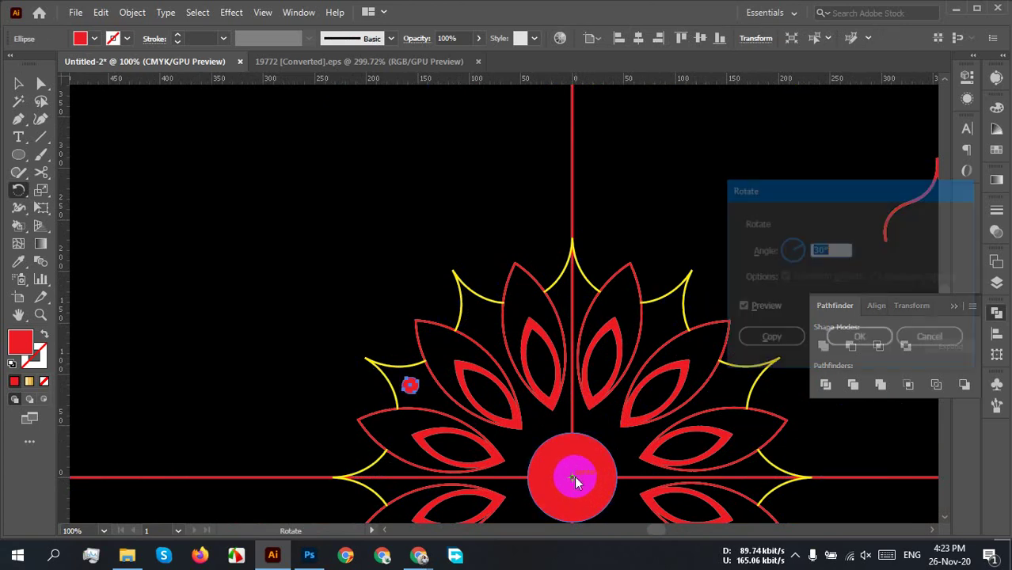
left_click(799, 342)
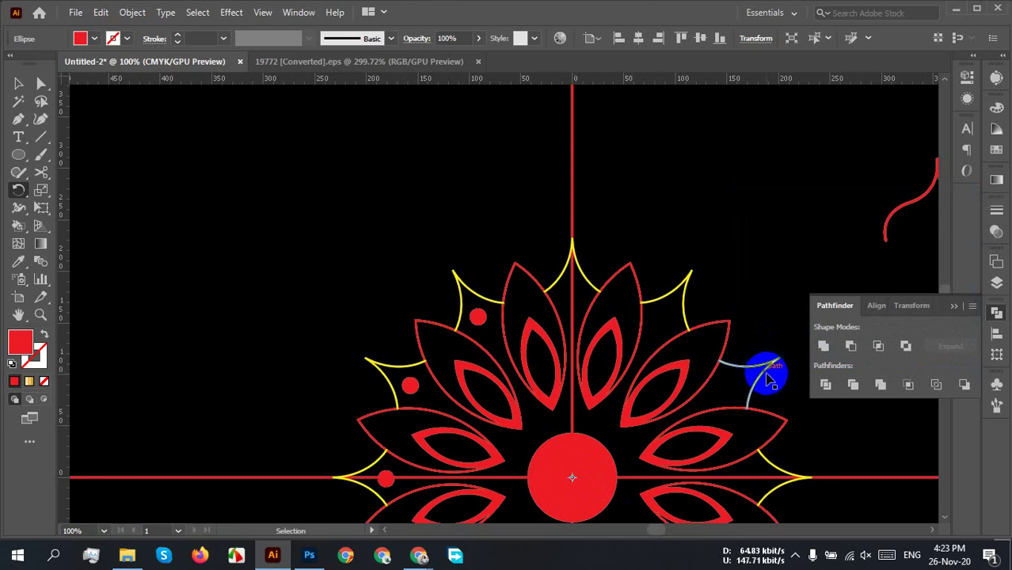
Step: Repeat the rotated copy of the red dot until there is one beneath every yellow shape, and deselect it
left_click_drag(766, 378, 768, 381)
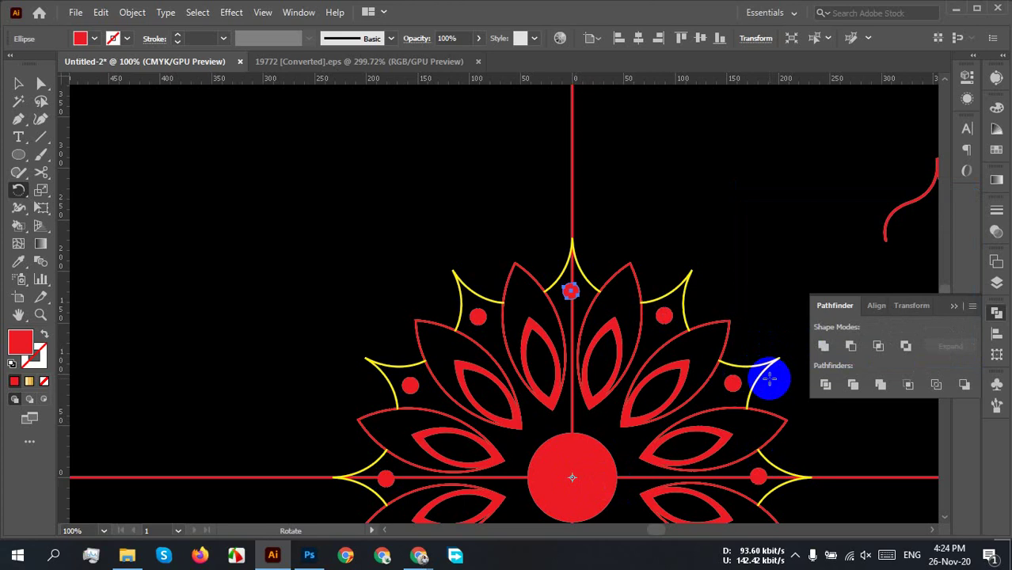
key("v")
left_click(782, 283)
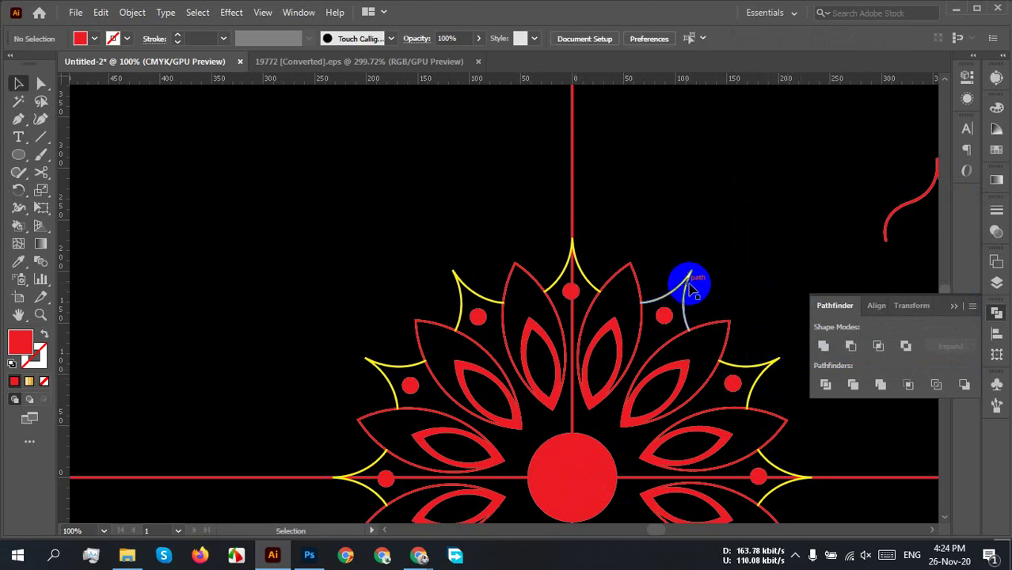
Step: Expand the whole flower artwork and rotate it 45° around its centre
scroll(685, 301, "down", 2)
left_click_drag(763, 389, 664, 338)
left_click_drag(328, 137, 662, 459)
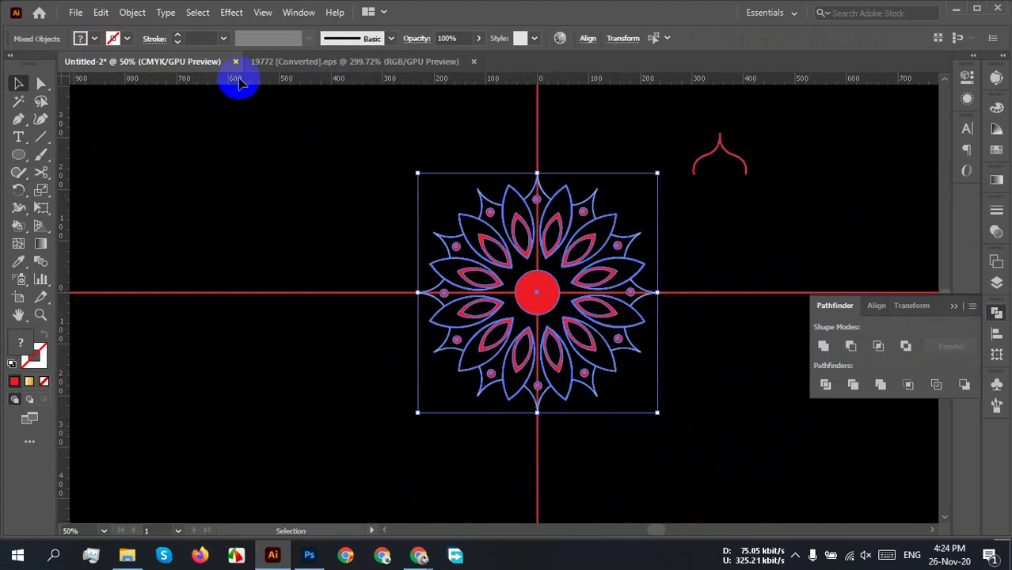
left_click(132, 12)
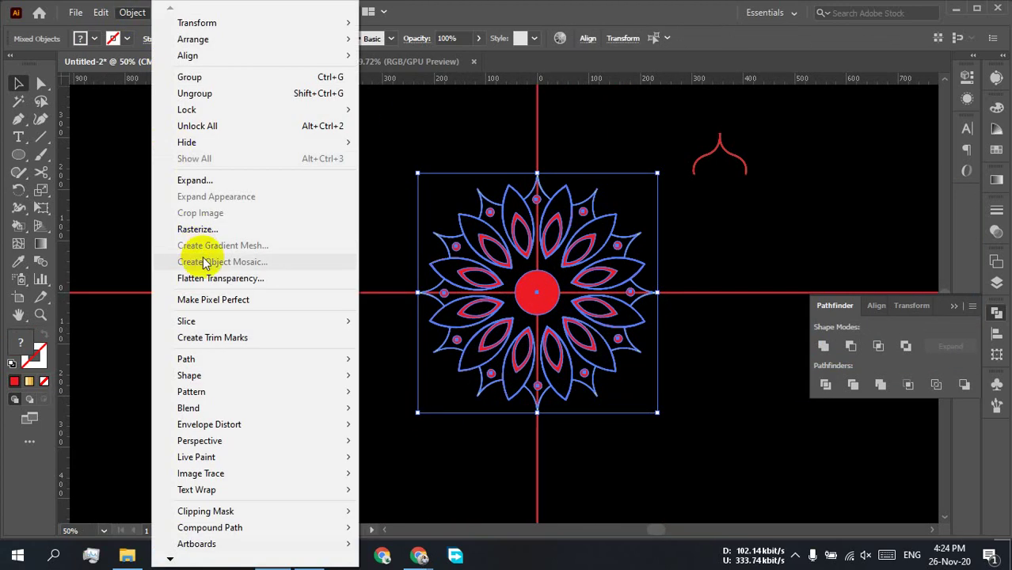
left_click(204, 182)
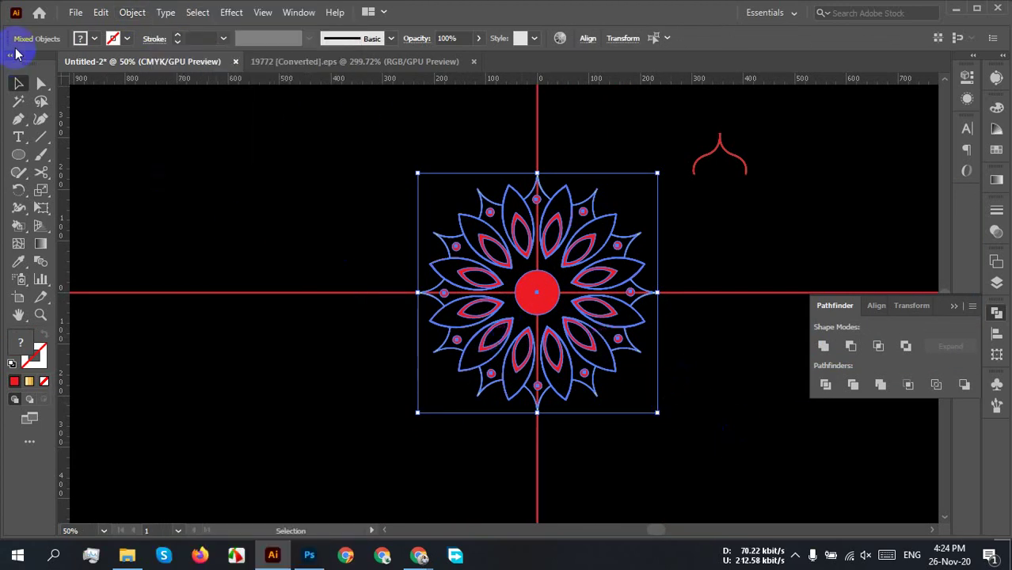
left_click(132, 12)
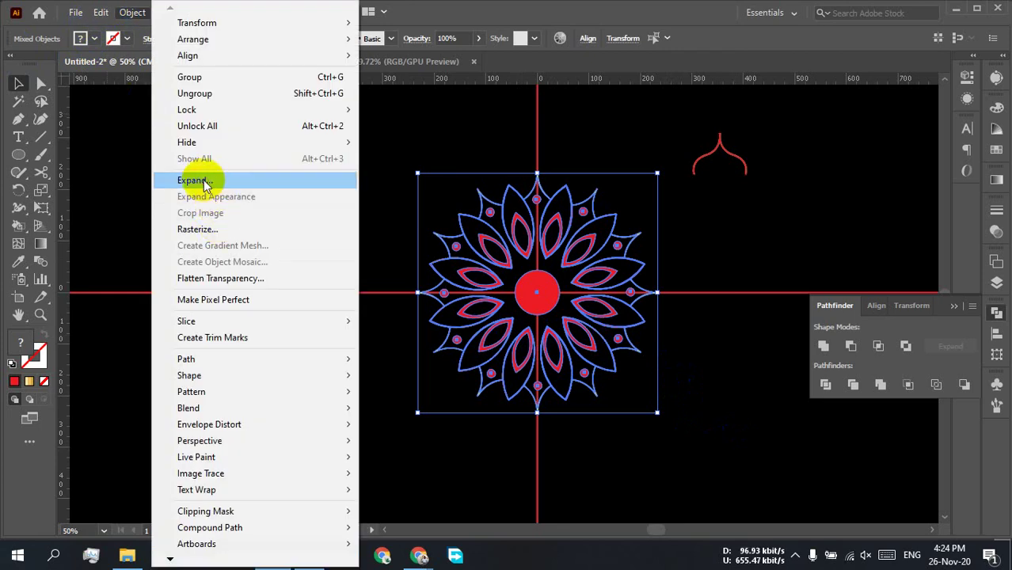
left_click(204, 182)
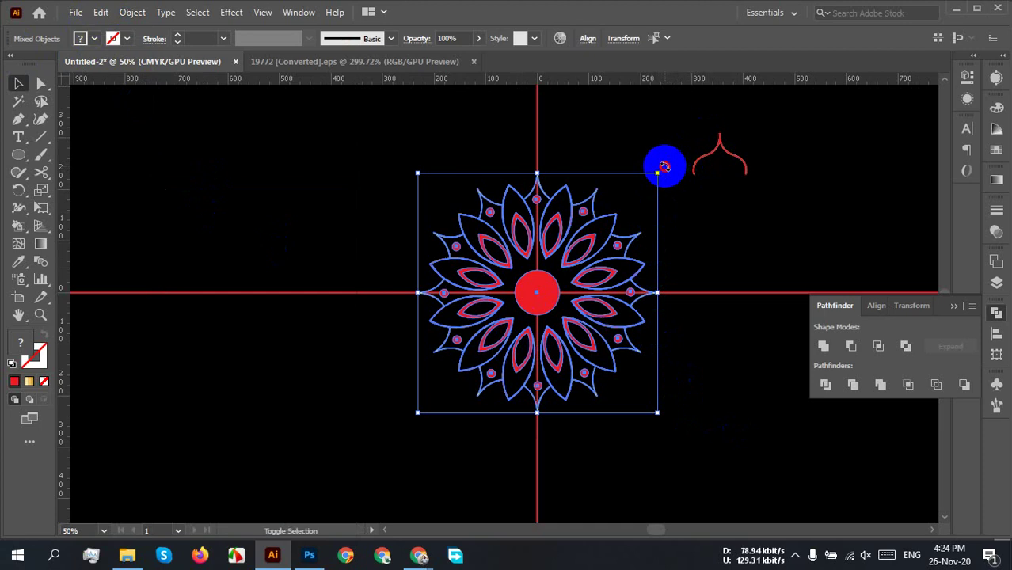
left_click_drag(664, 166, 546, 142)
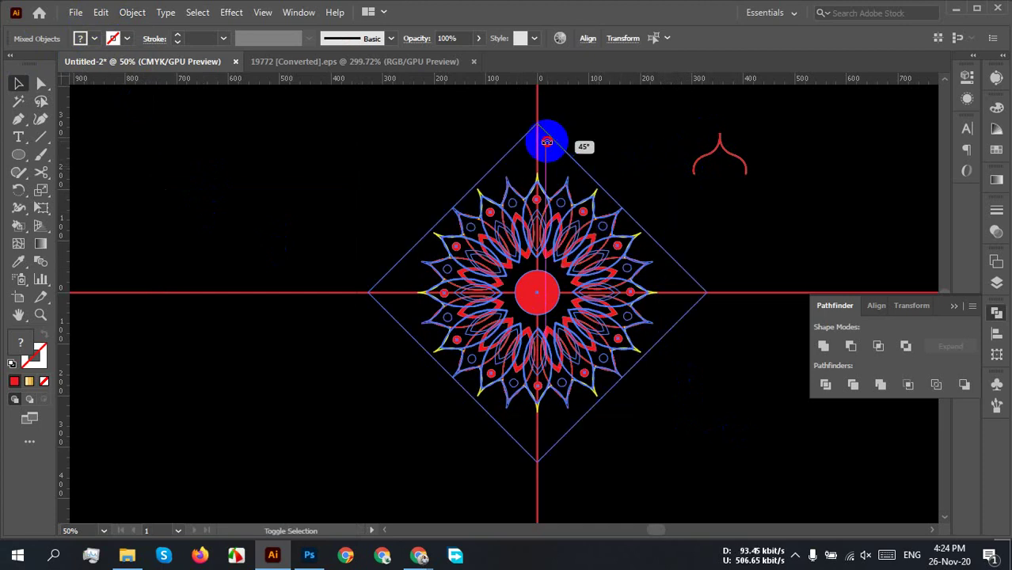
left_click(587, 149)
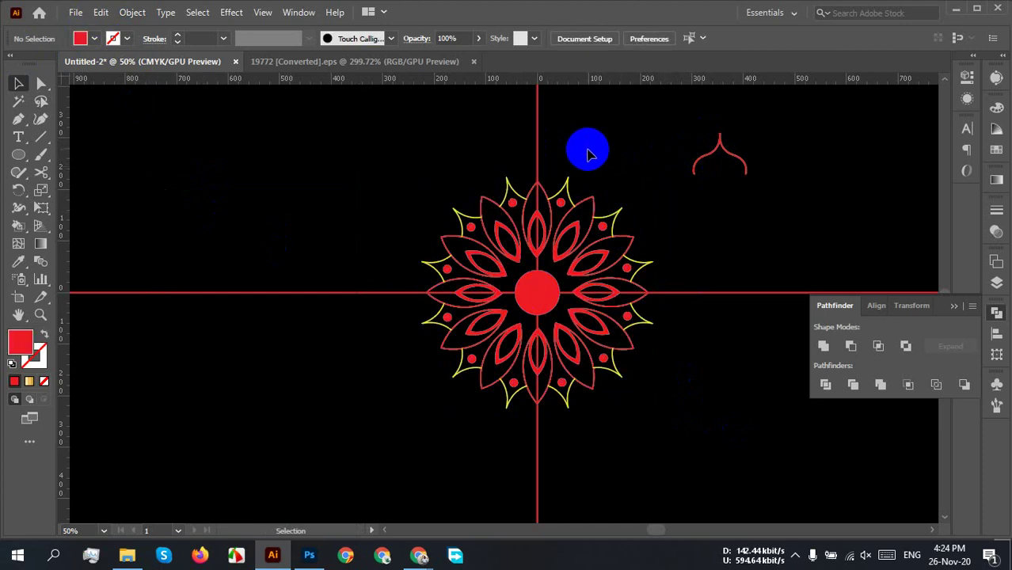
Step: Place the loose red pointed arch above the flower's top petal and widen it symmetrically until its ends meet the neighbouring yellow tips
scroll(542, 214, "up", 4)
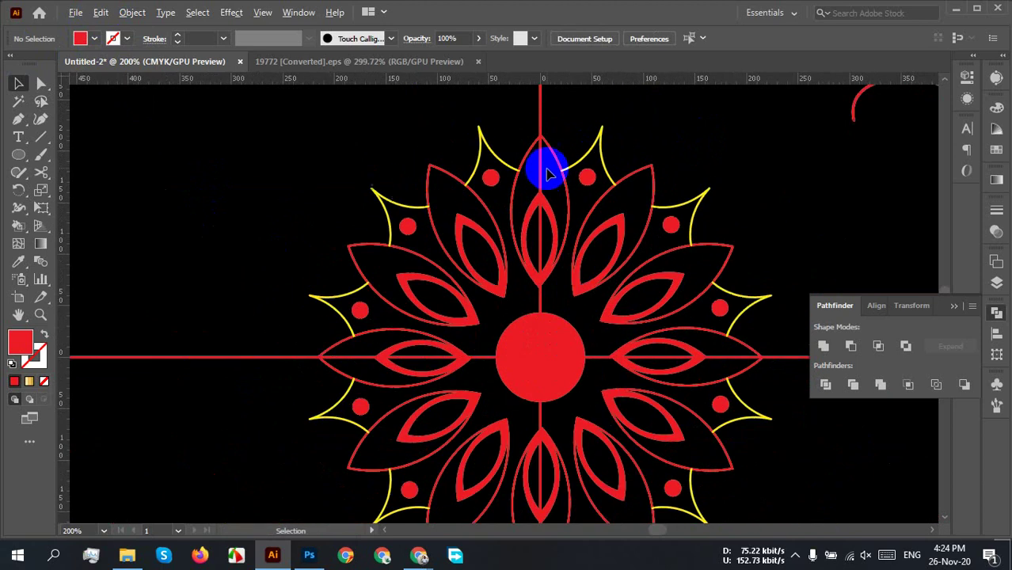
scroll(554, 190, "up", 3)
left_click_drag(863, 222, 497, 237)
scroll(517, 262, "up", 3)
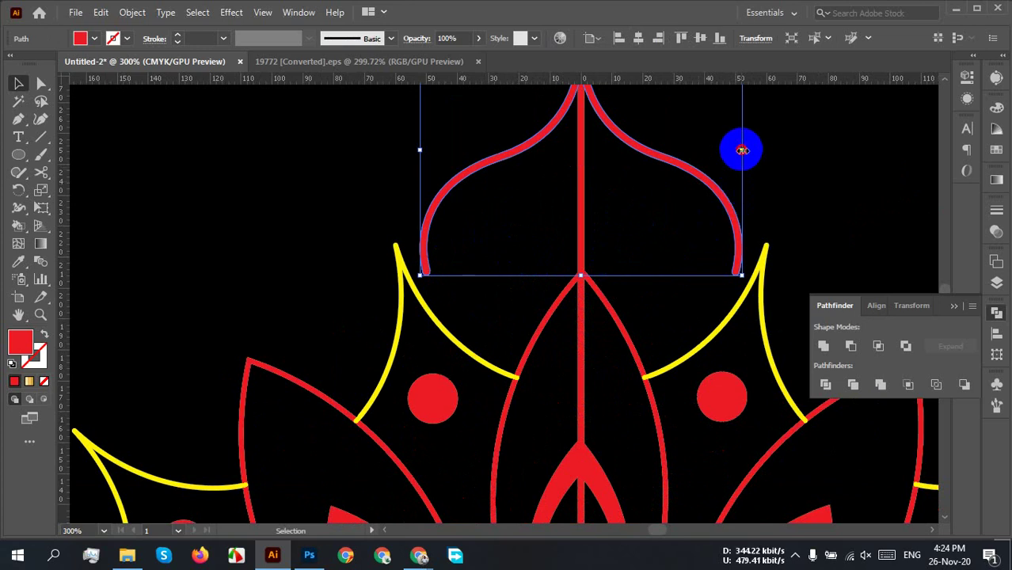
left_click_drag(742, 149, 758, 152)
left_click(777, 160)
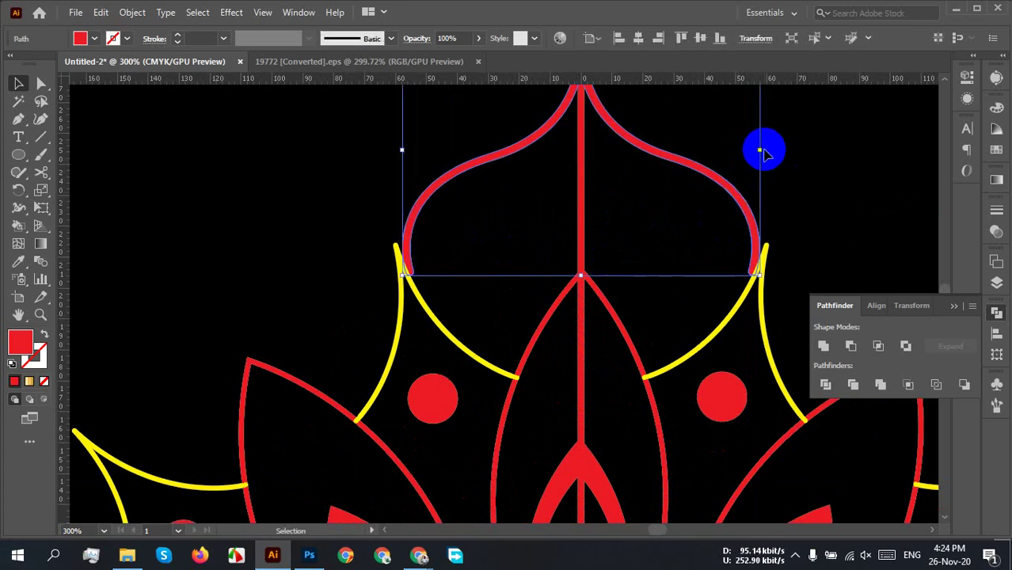
left_click_drag(762, 150, 765, 149)
left_click(808, 156)
scroll(804, 158, "down", 3)
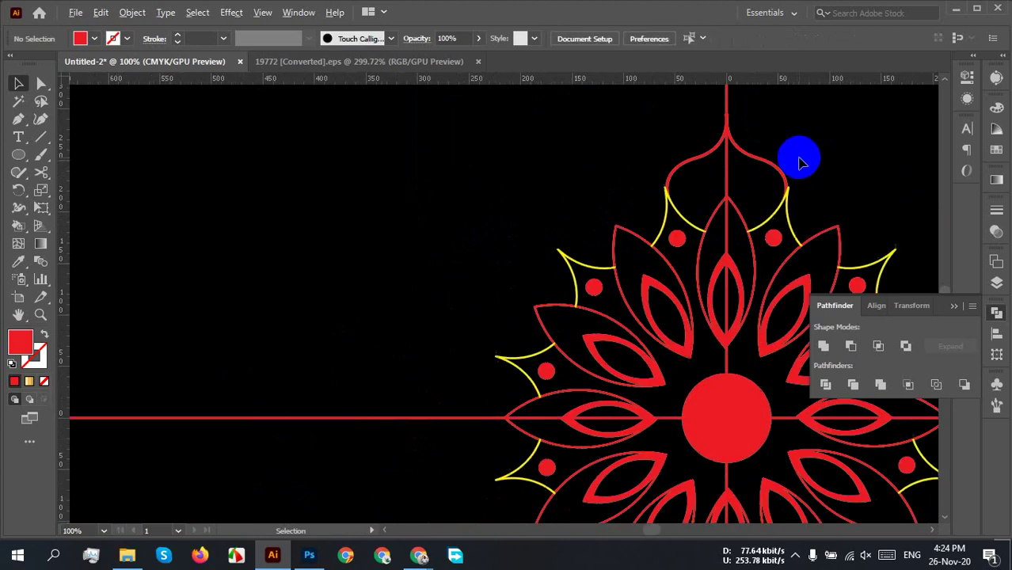
Step: Create a copy of the red arch rotated 30° around the flower's centre
scroll(801, 173, "down", 1)
left_click_drag(778, 153, 497, 222)
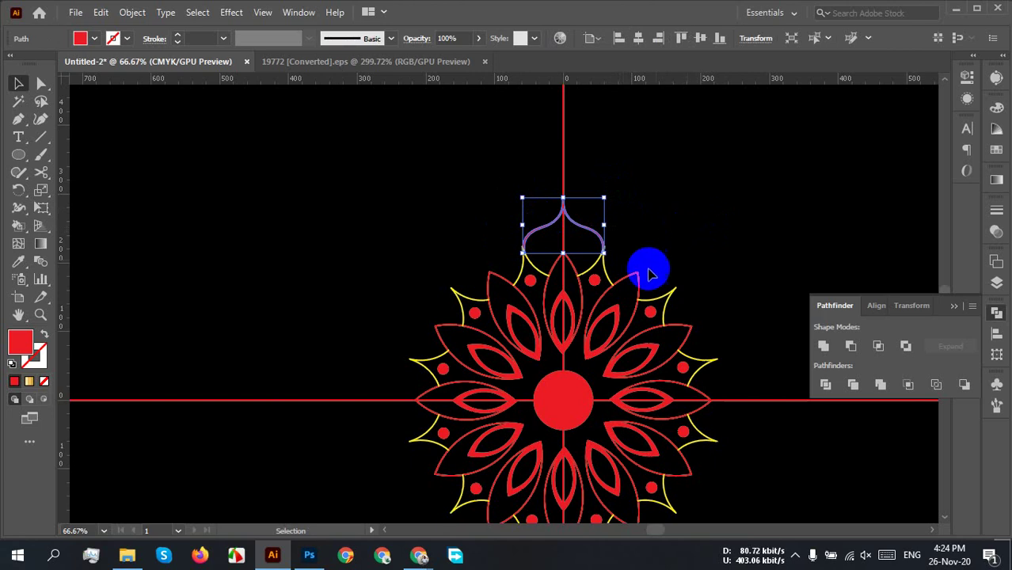
key("r")
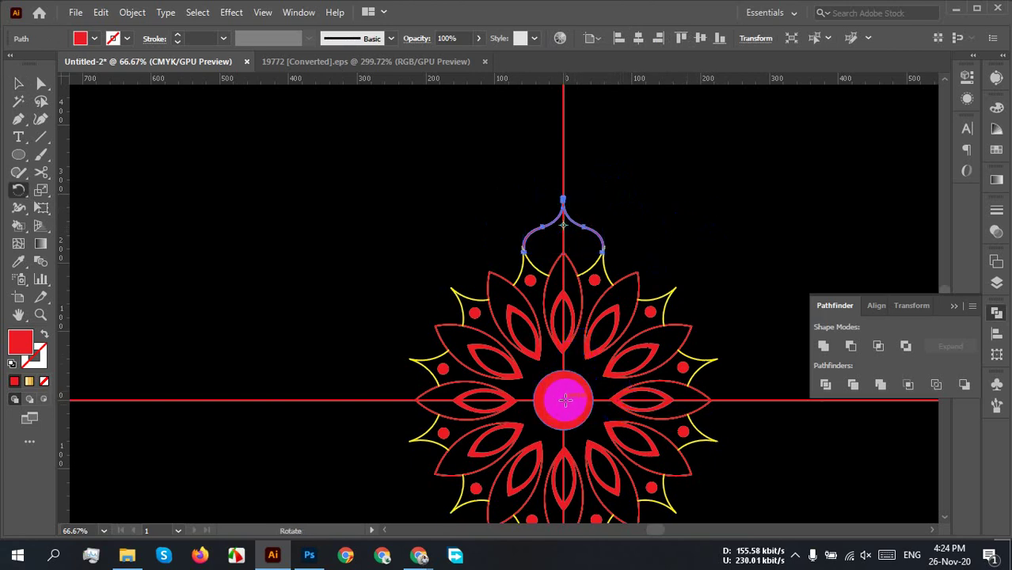
left_click(566, 403, "alt")
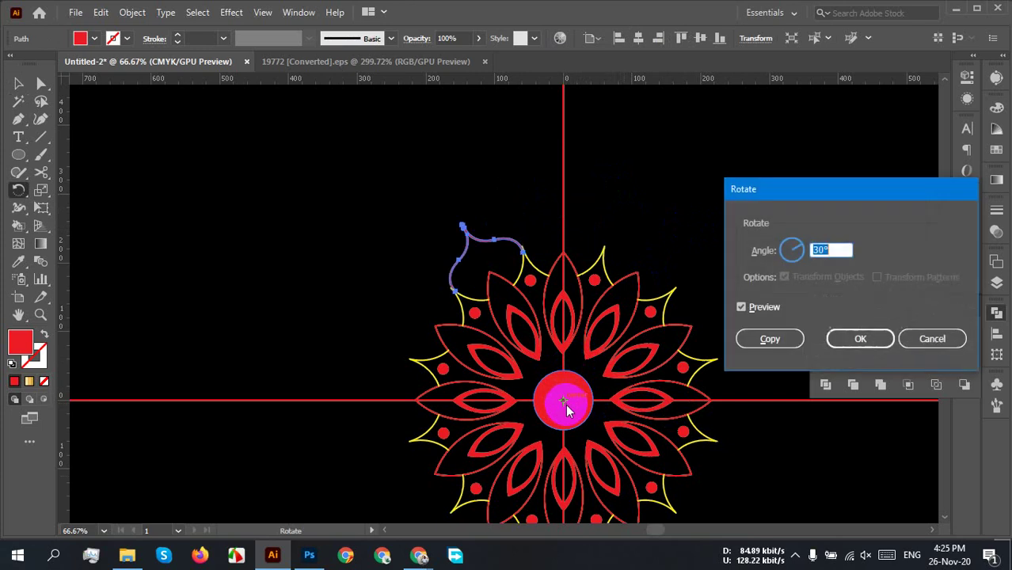
left_click(766, 338)
Step: Repeat the rotated arch copy until arches surround the entire flower, and clear the selection
key("ctrl+d")
key("ctrl+d")
key("ctrl+d")
key("ctrl+d")
key("ctrl+d")
key("ctrl+d")
key("ctrl+d")
key("ctrl+d")
key("ctrl+d")
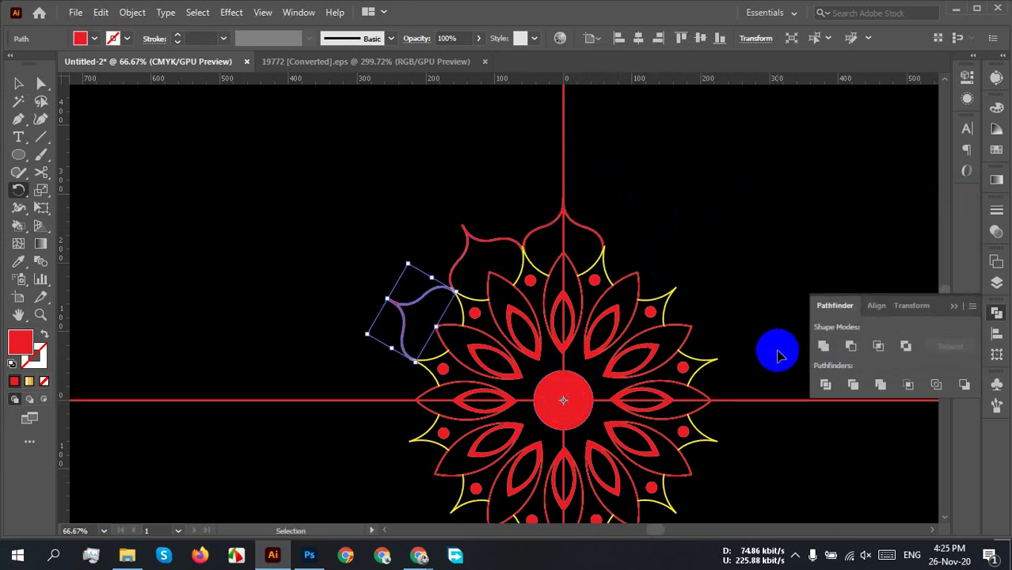
key("ctrl+d")
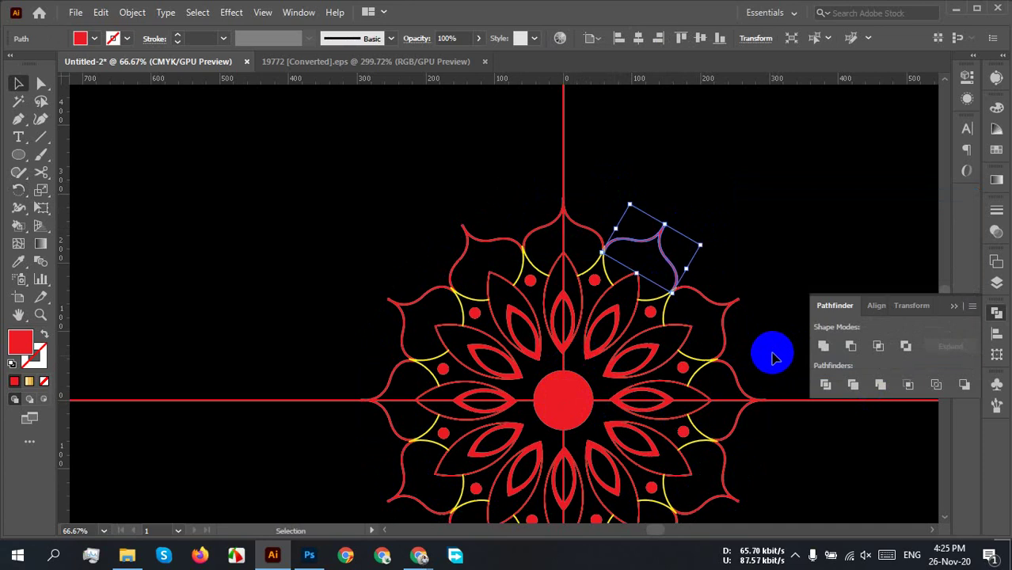
key("v")
left_click(773, 277)
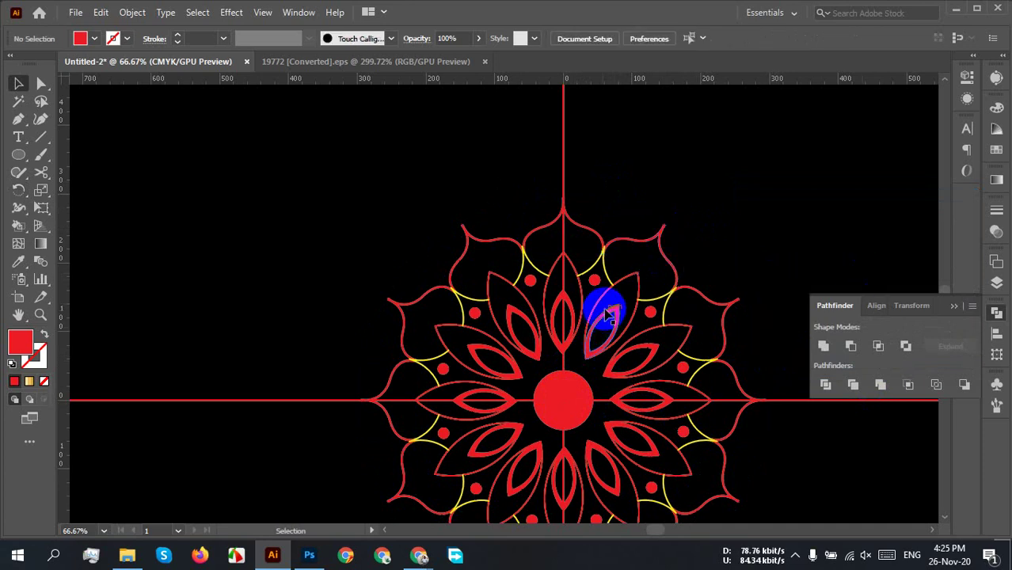
Step: Nudge the top arch so it is centred on the vertical guide line
scroll(546, 261, "up", 2)
scroll(545, 260, "up", 1)
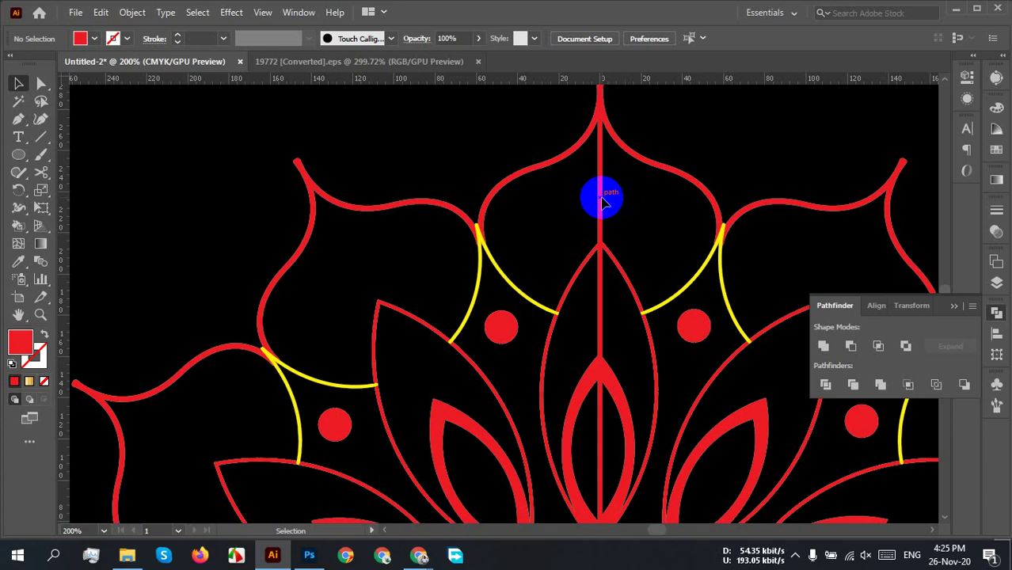
left_click(631, 157)
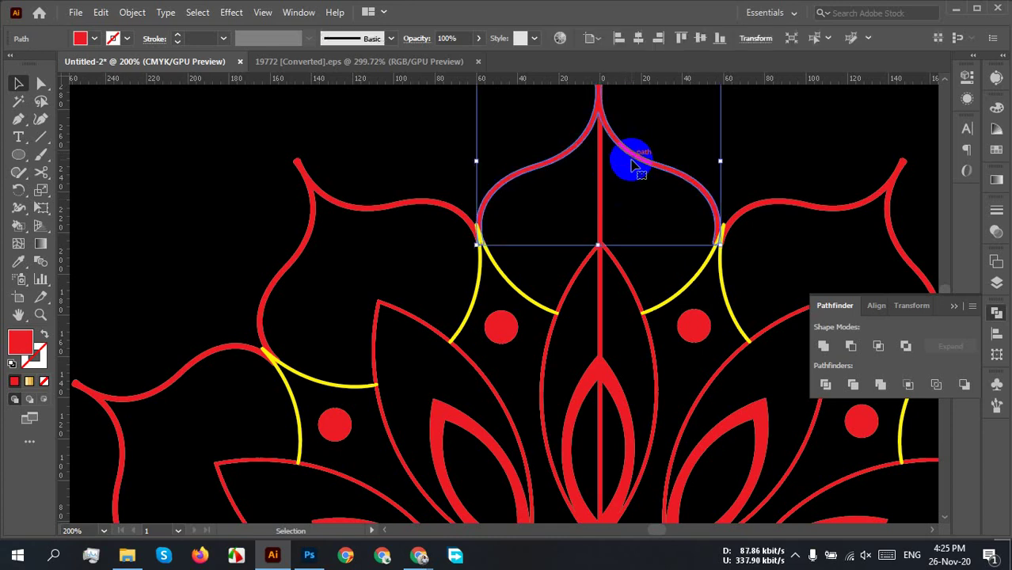
left_click_drag(707, 194, 700, 208)
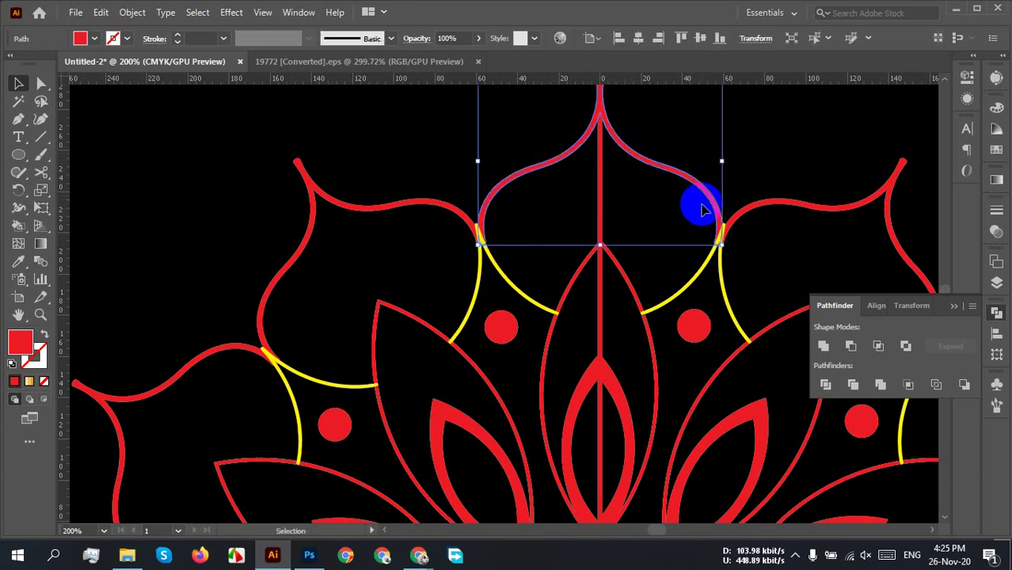
key("a")
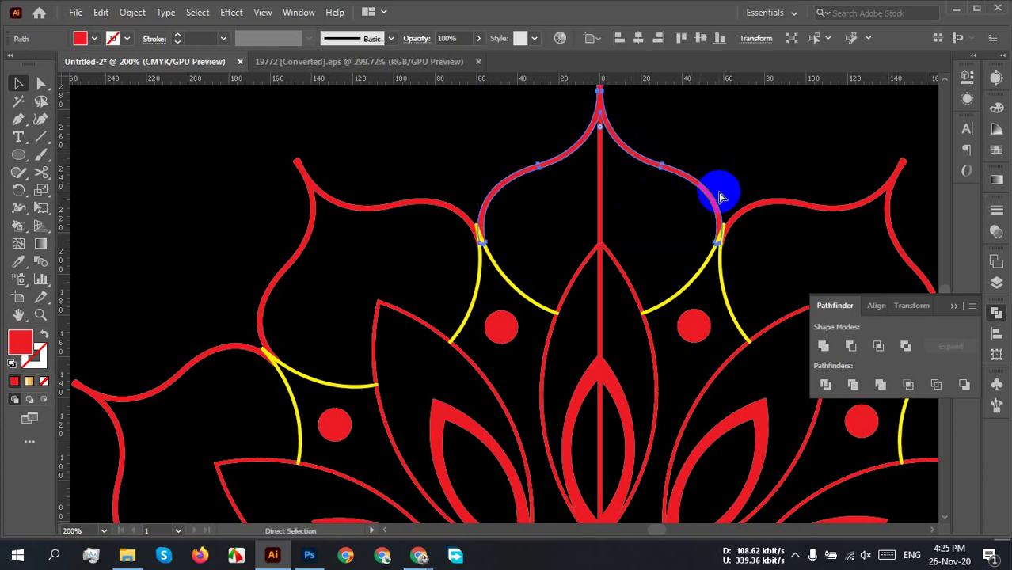
key("v")
scroll(677, 218, "up", 3)
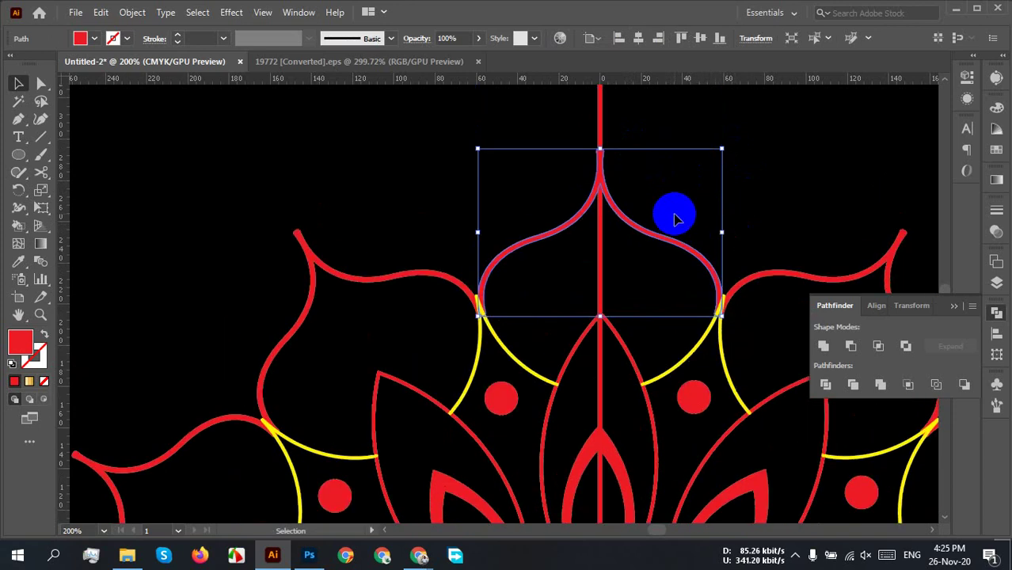
Step: Make a scaled-down copy of the top arch, about 70 × 48 px, and move it down inside the original arch
left_click_drag(721, 148, 672, 183)
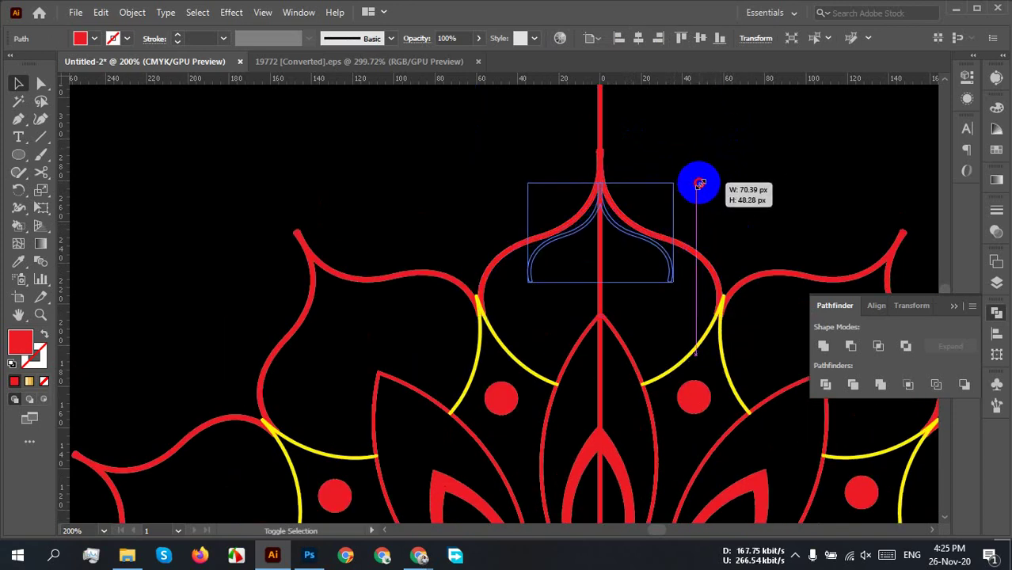
left_click_drag(622, 235, 644, 294)
left_click(741, 180)
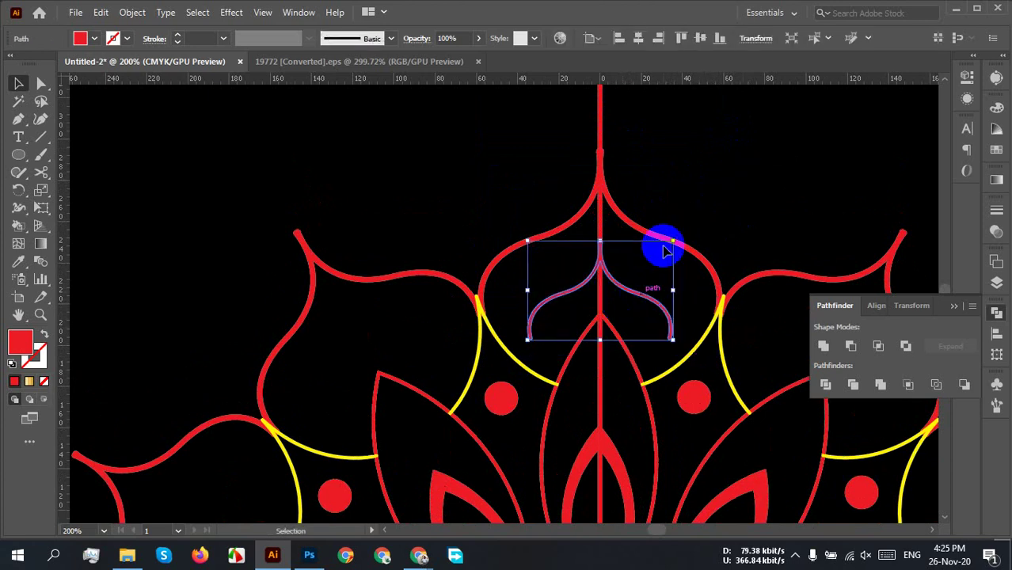
left_click(693, 186)
Step: Create a copy of the small inner arch rotated 30° around the flower's centre
left_click(655, 297)
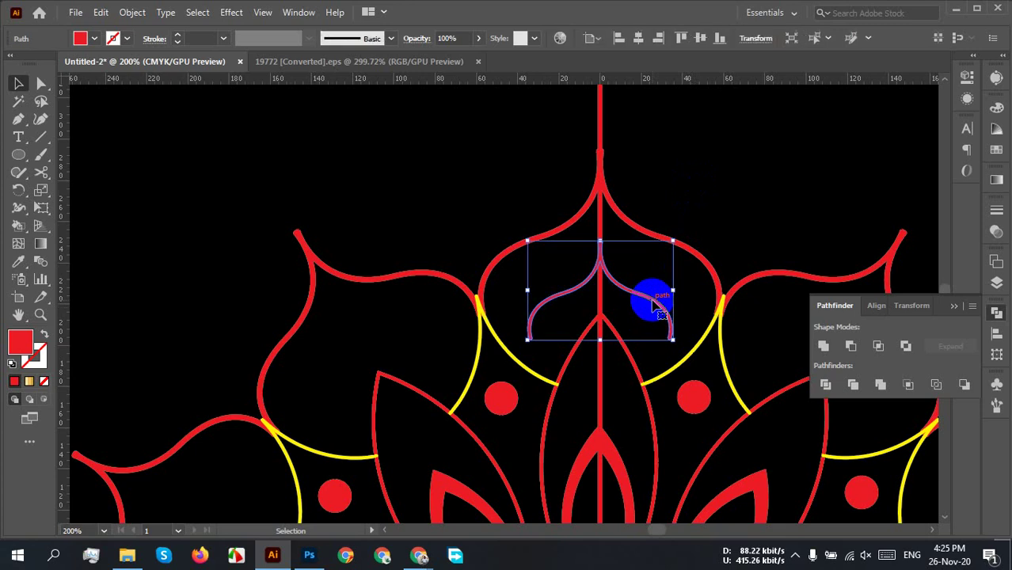
scroll(675, 275, "down", 1)
left_click_drag(672, 316, 638, 140)
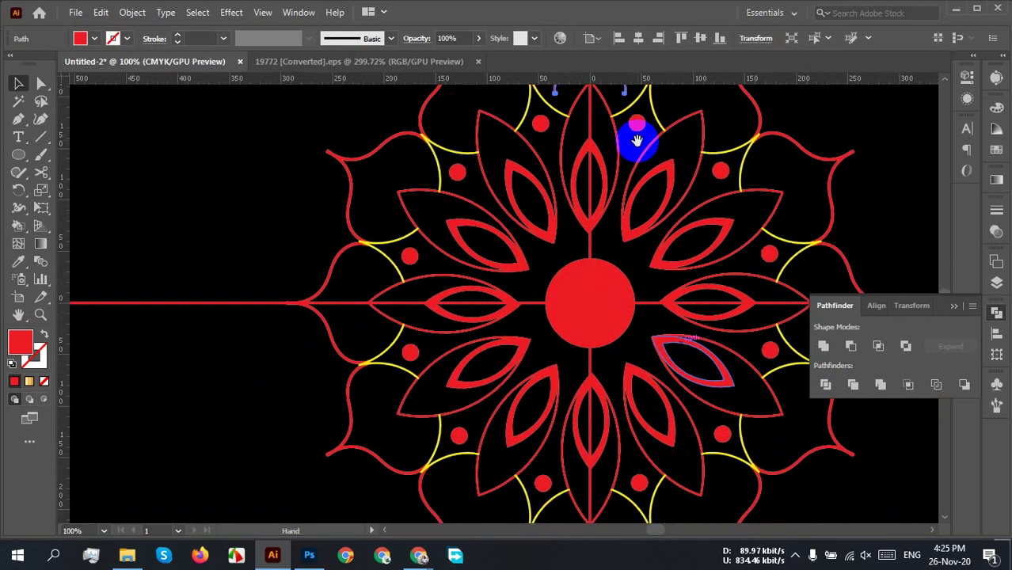
key("r")
left_click(592, 306)
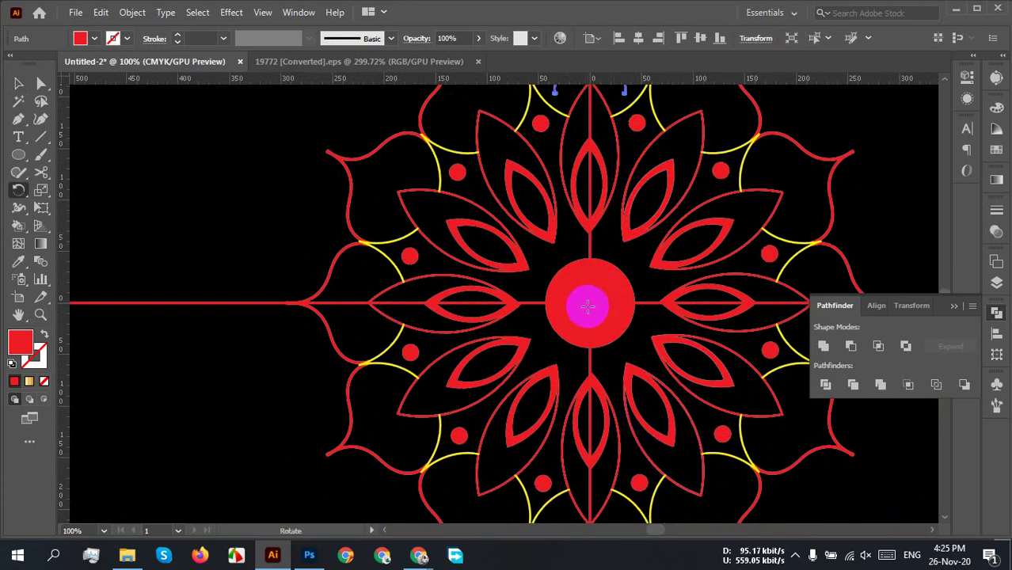
left_click(587, 300)
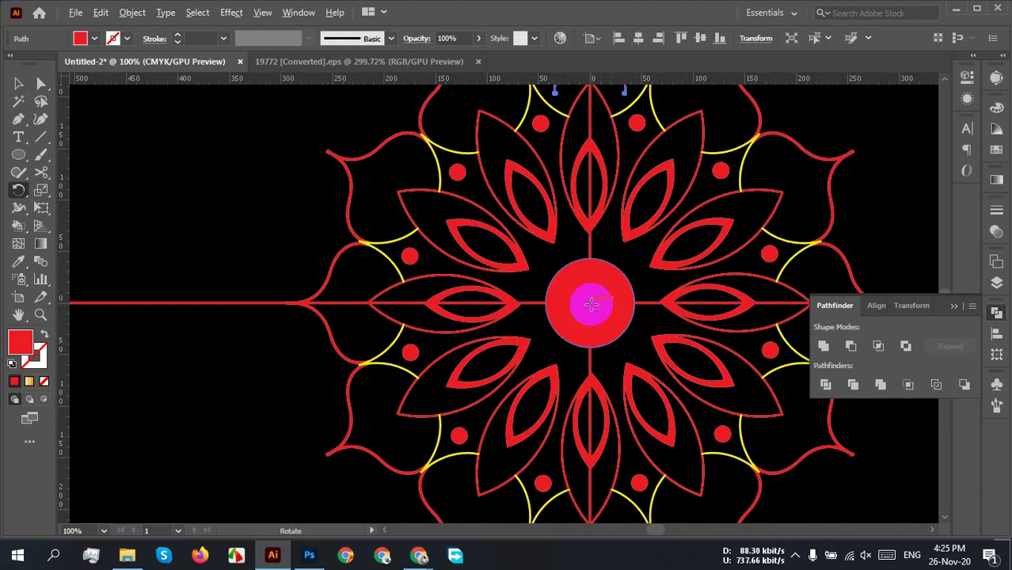
left_click(592, 305, "alt")
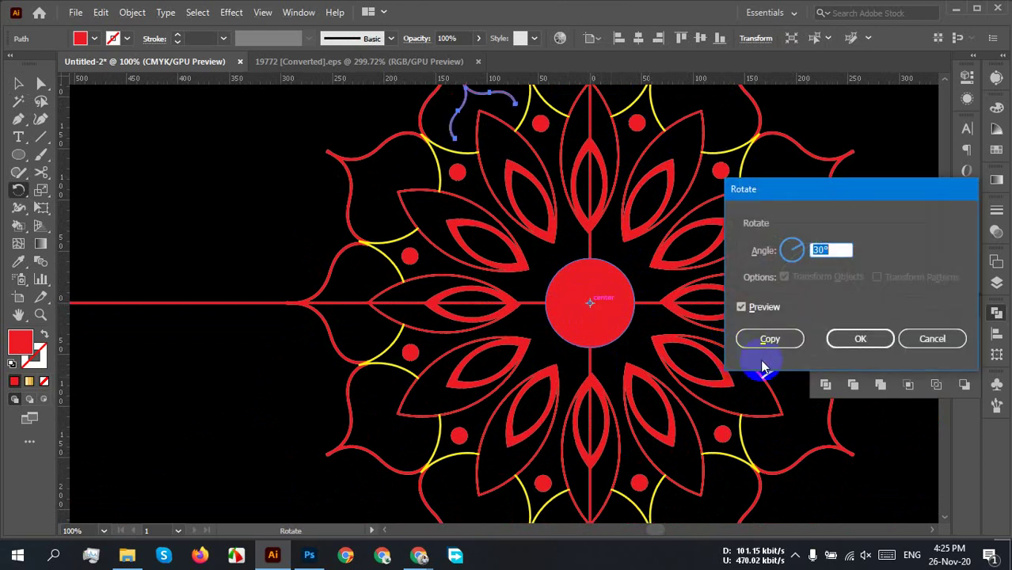
left_click(768, 342)
Step: Repeat the rotated copy of the small arch until every outer arch contains one, and deselect it
key("ctrl+d")
key("ctrl+d")
key("ctrl+d")
key("ctrl+d")
key("ctrl+d")
key("ctrl+d")
key("ctrl+d")
key("ctrl+d")
key("ctrl+d")
key("ctrl+d")
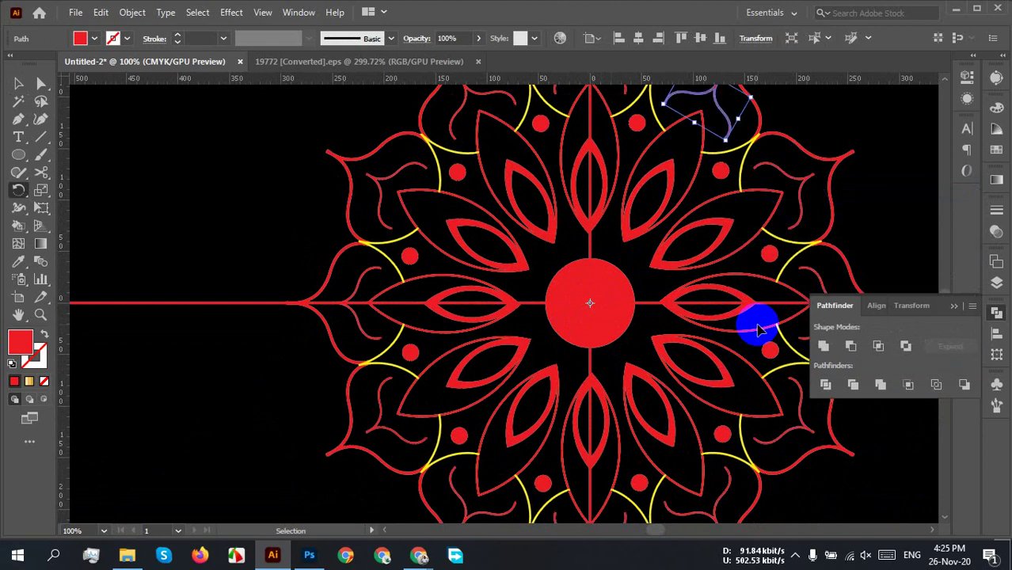
key("v")
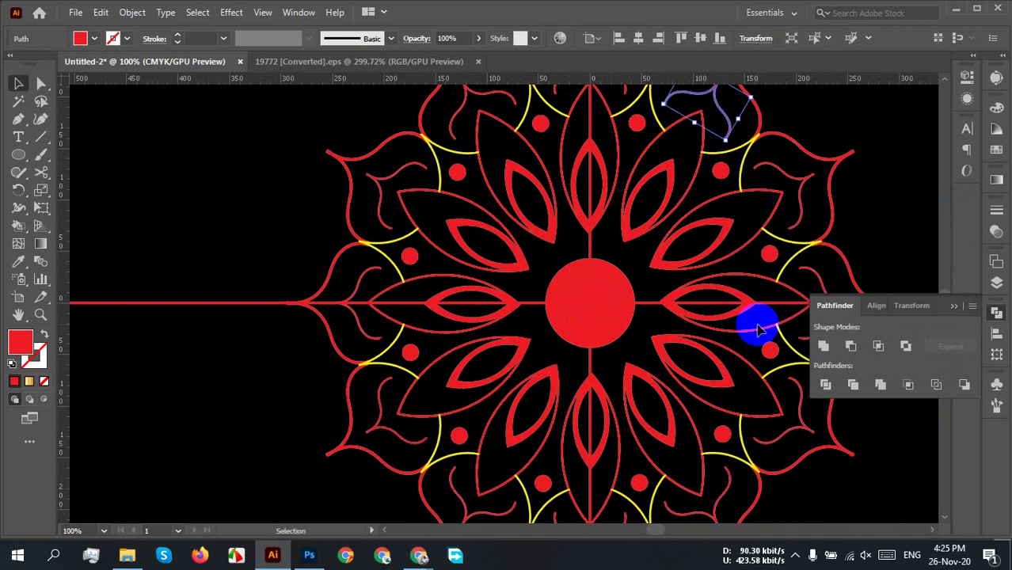
scroll(736, 340, "down", 1)
scroll(801, 289, "right", 5)
scroll(801, 289, "up", 2)
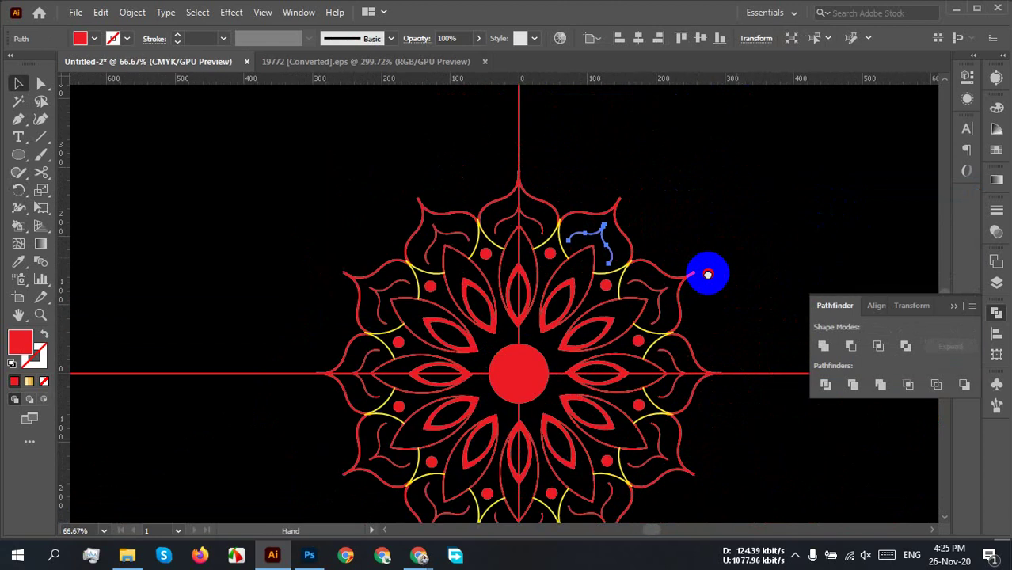
left_click(691, 257)
Step: Rotate the whole flower around its centre so a gap between two outer arches lies on the vertical guide line, and deselect it
scroll(690, 257, "down", 1)
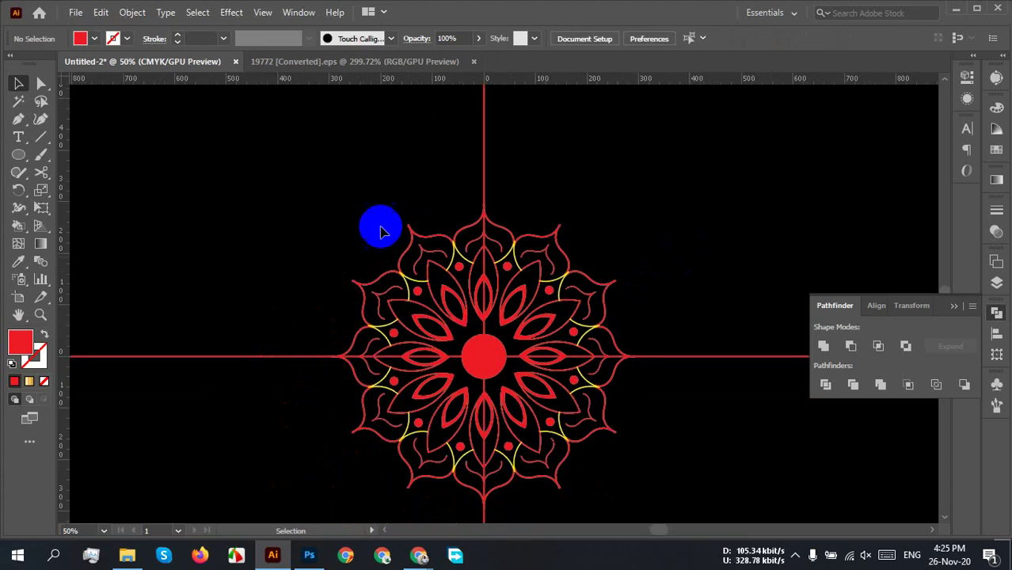
left_click_drag(304, 199, 695, 514)
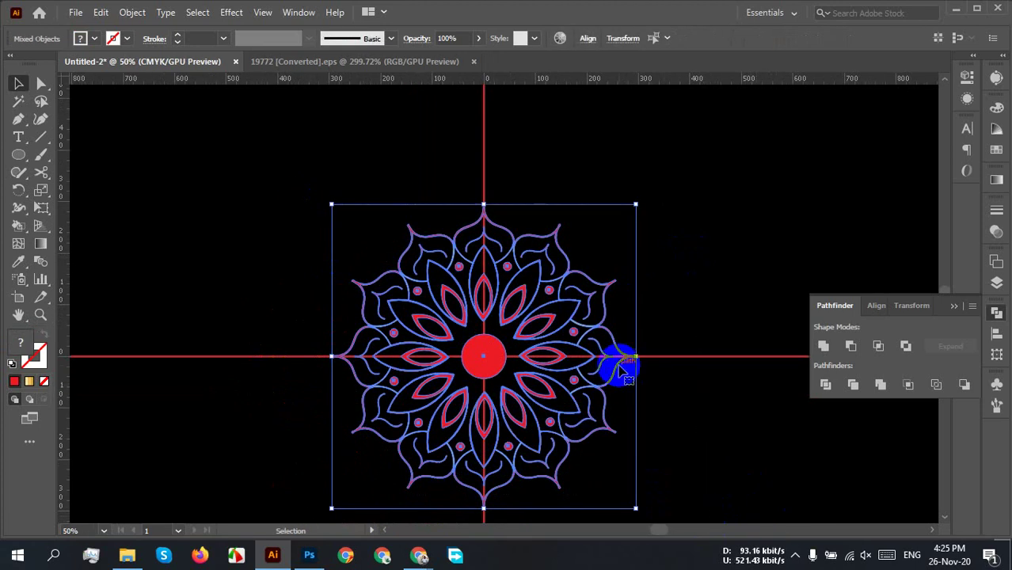
scroll(710, 307, "down", 1)
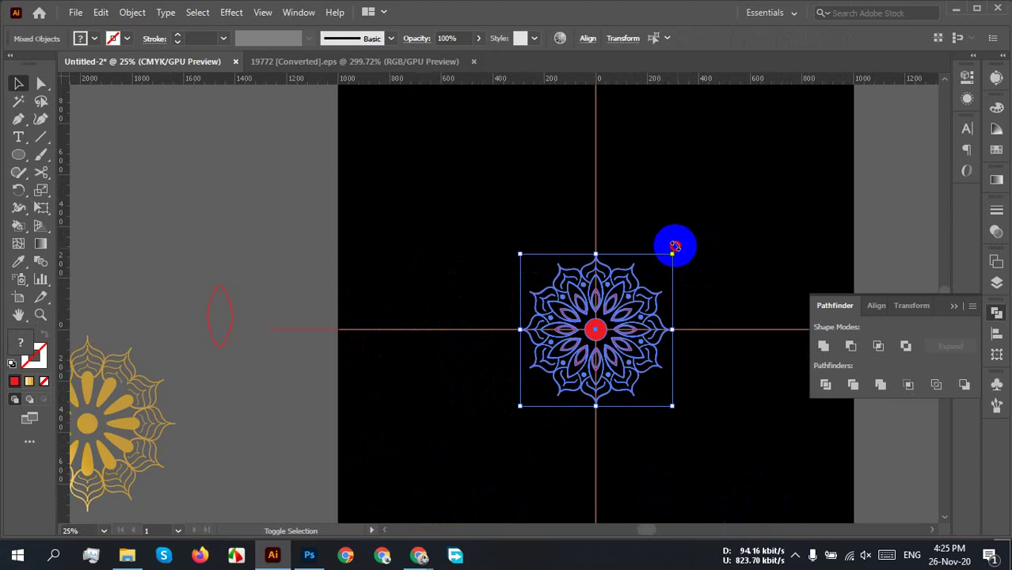
left_click_drag(674, 247, 694, 228)
left_click(695, 229)
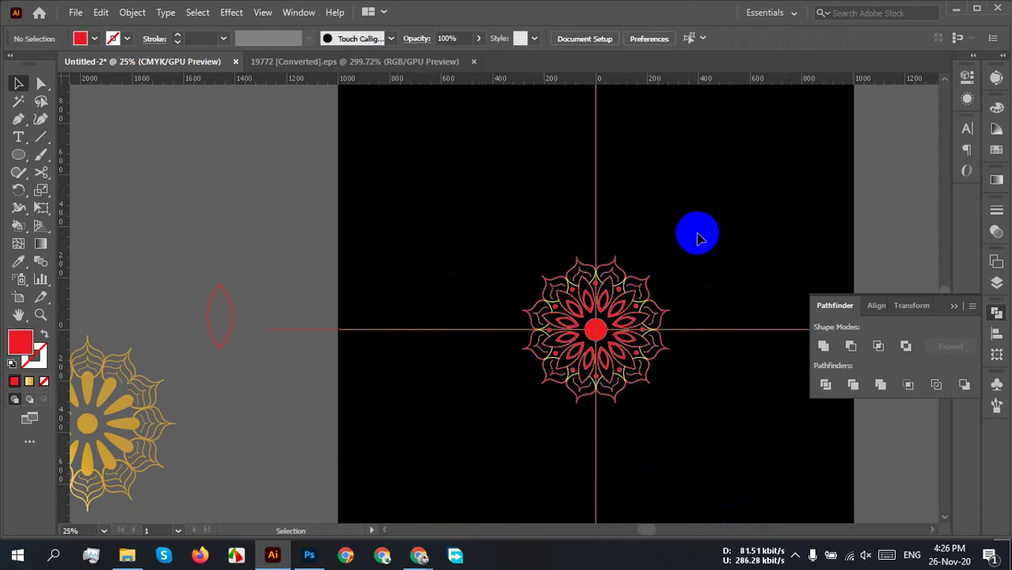
scroll(560, 287, "up", 3)
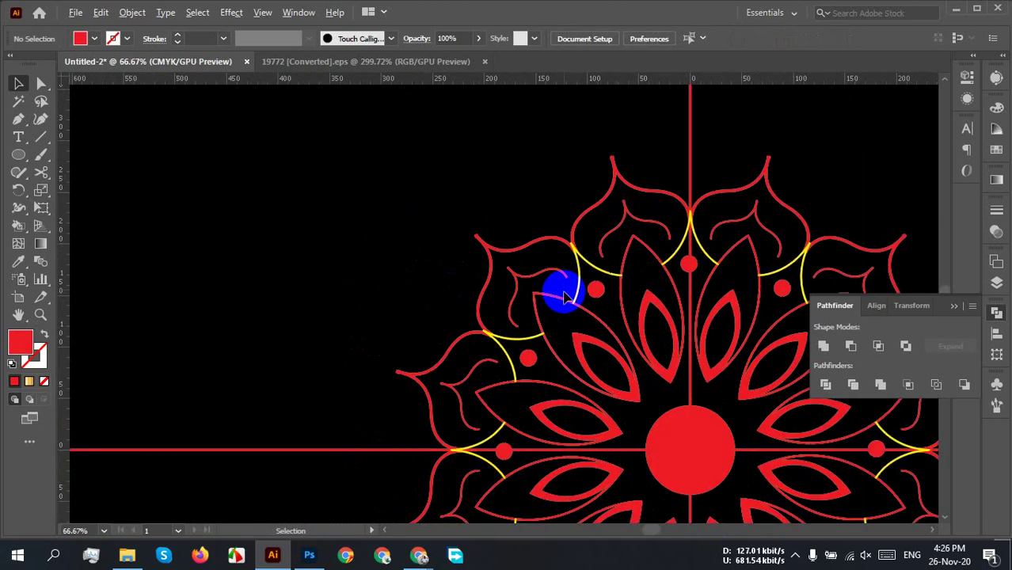
scroll(556, 228, "down", 2)
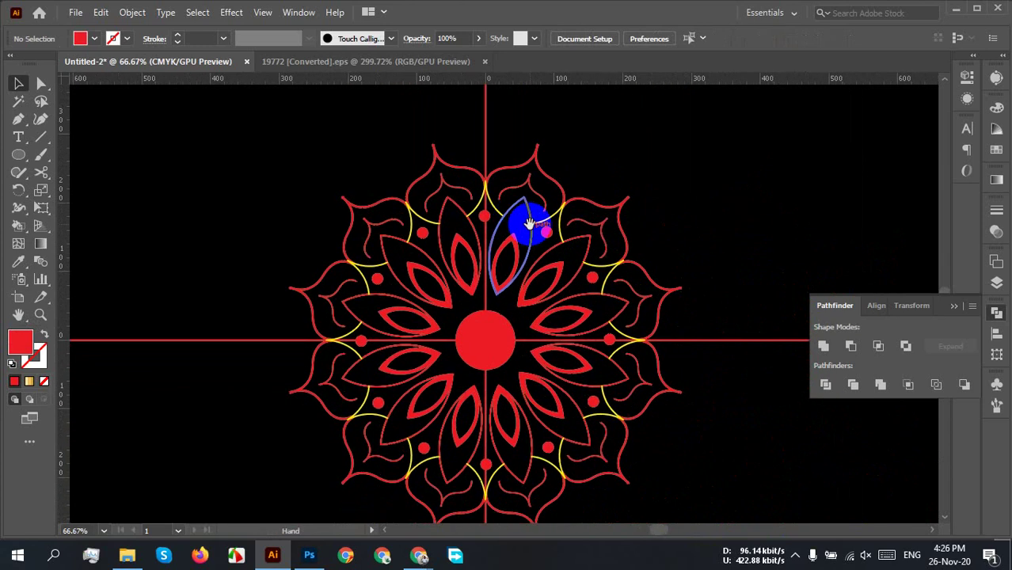
scroll(637, 228, "down", 1)
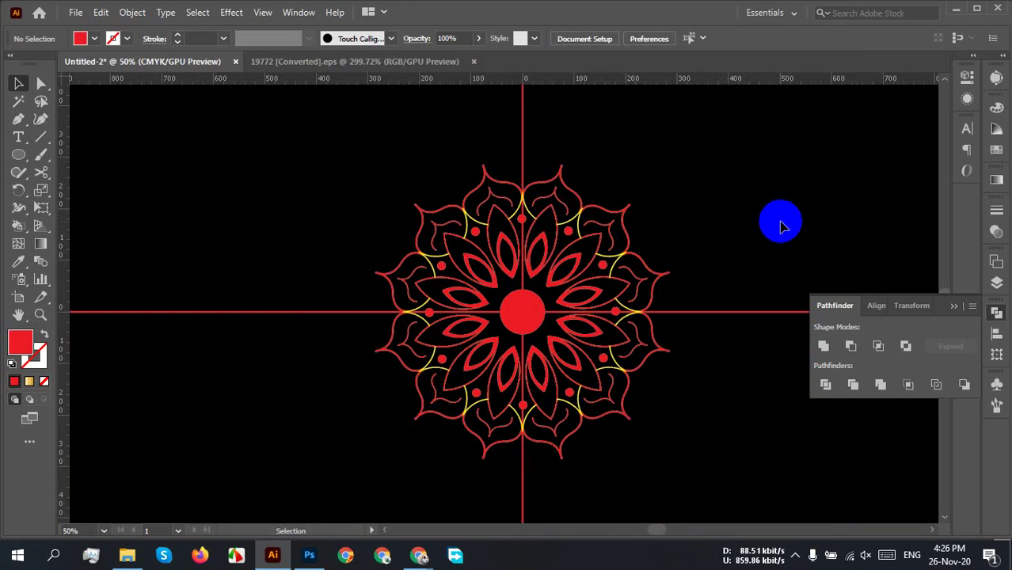
Step: Draw a circle about 95 px in diameter, centred on the vertical guide line between the tips of the two top arches
scroll(575, 368, "up", 2)
left_click_drag(557, 153, 562, 404)
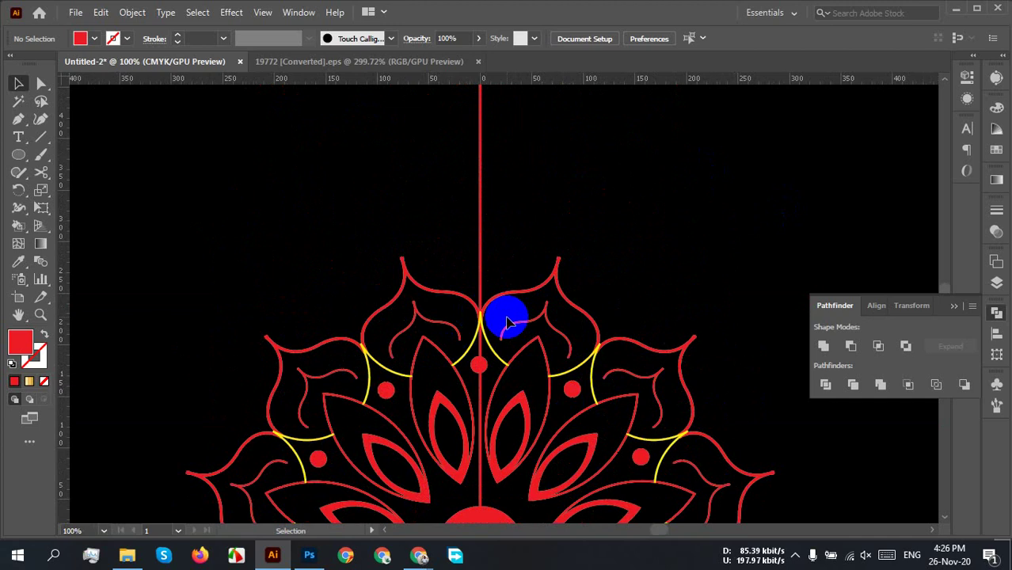
key("l")
left_click_drag(480, 257, 548, 307)
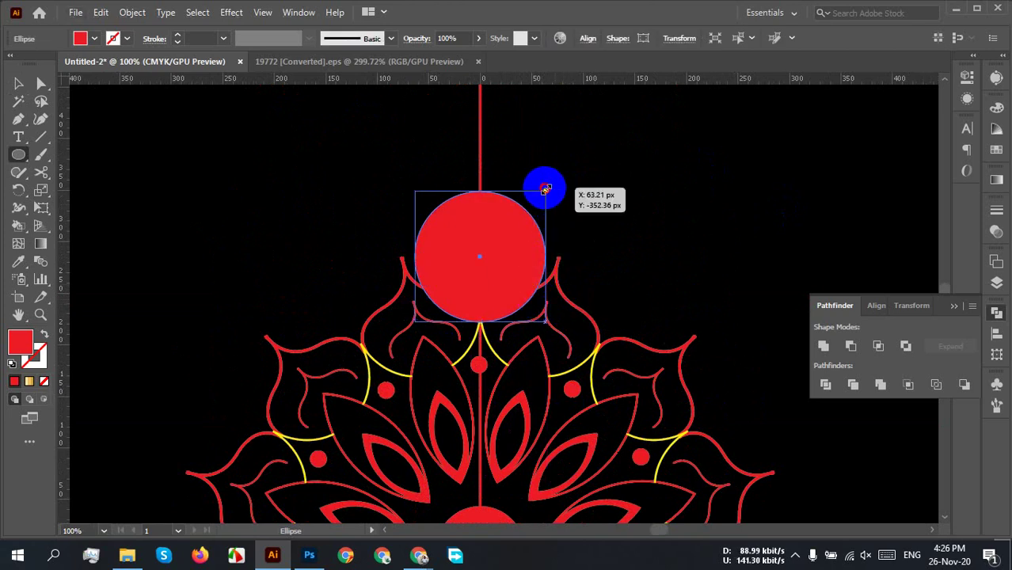
left_click_drag(544, 190, 536, 207)
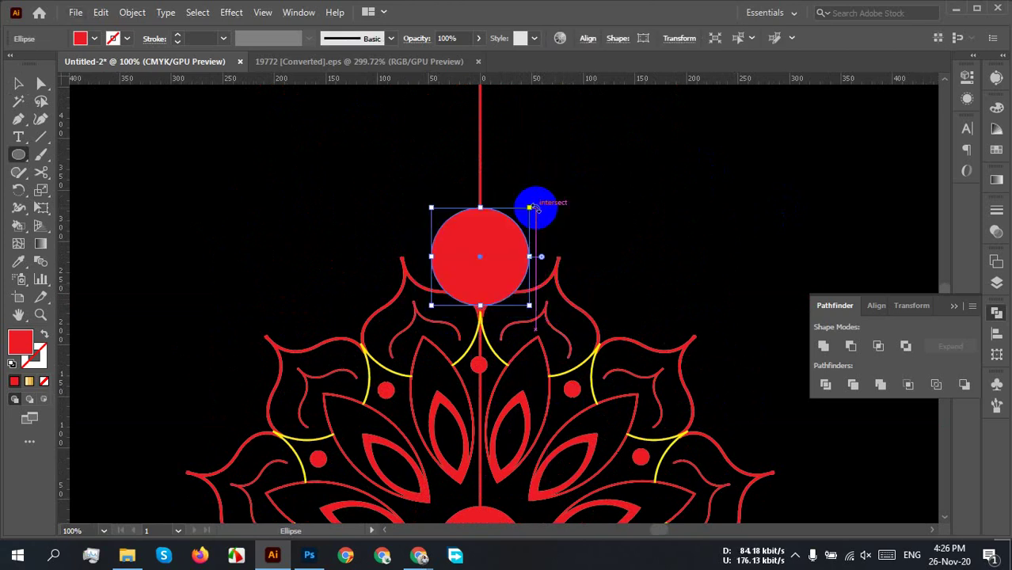
key("v")
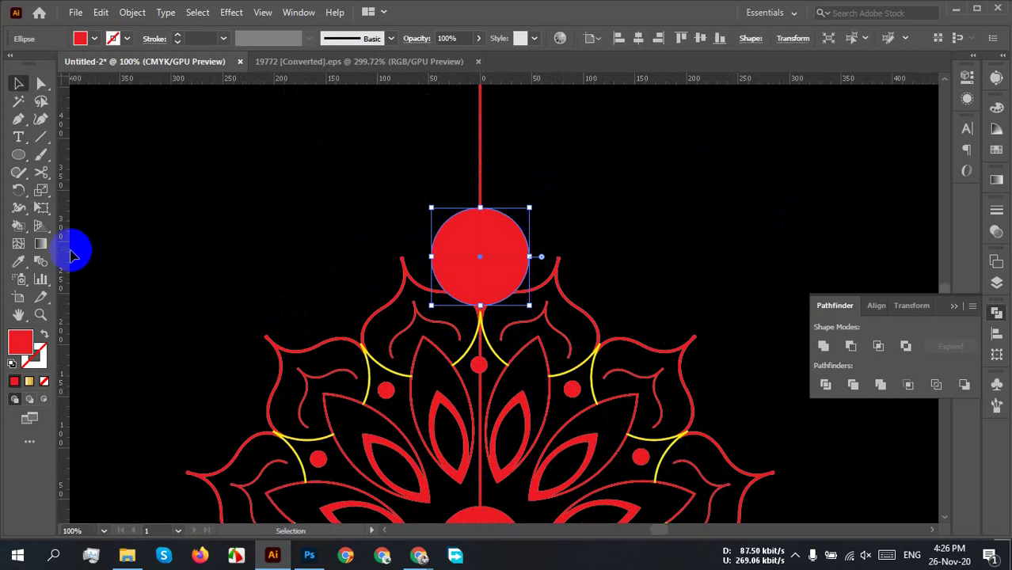
Step: Turn the circle into a 1 px red outline without fill and move it down along the guide line to overlap the two top arches
left_click(44, 338)
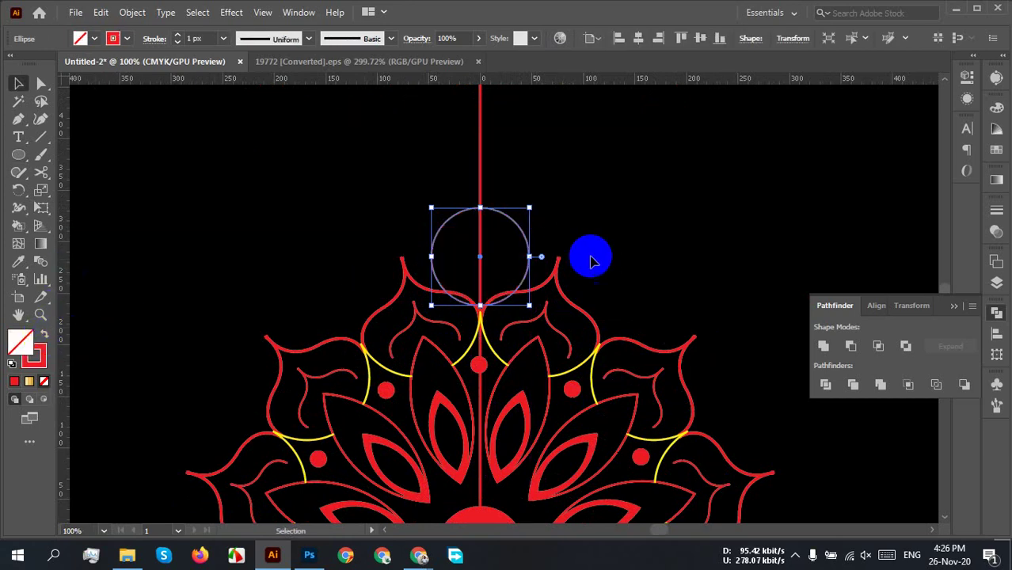
left_click(556, 218)
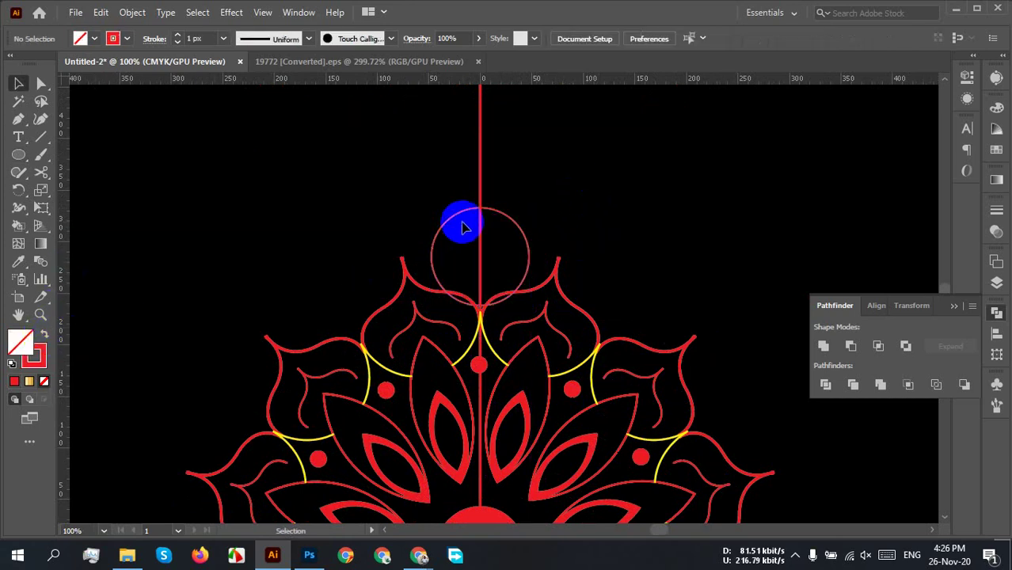
scroll(463, 226, "up", 2)
left_click_drag(535, 212, 529, 290)
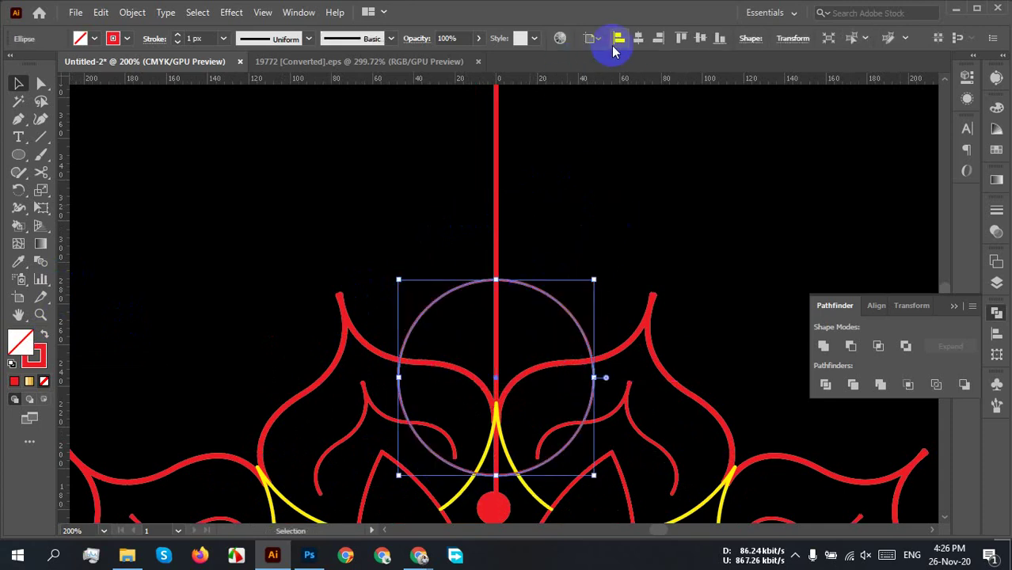
left_click(637, 235)
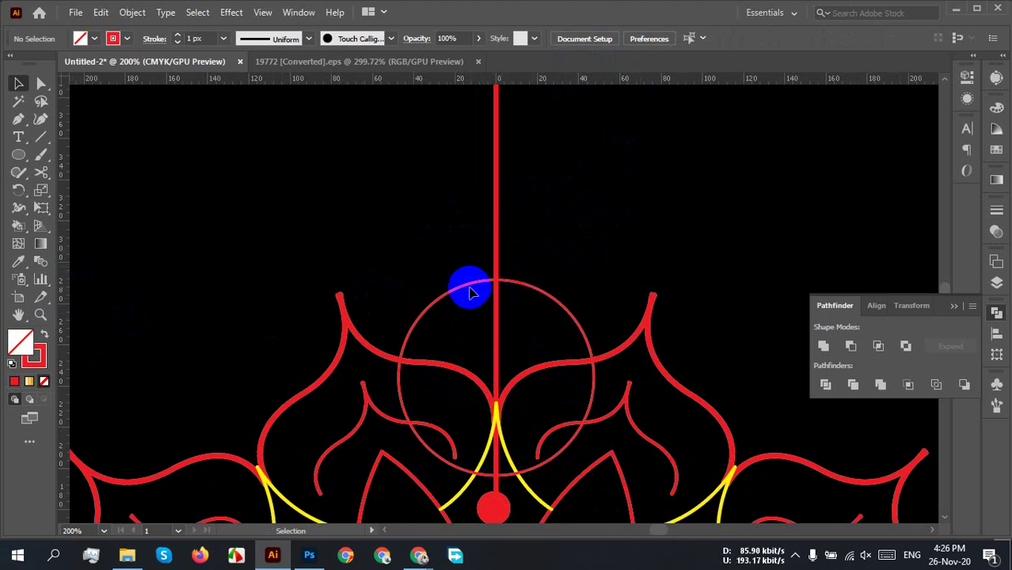
Step: Cut the circle with Scissors where it crosses the two top outer arches and delete the part below the cuts
scroll(501, 479, "up", 4)
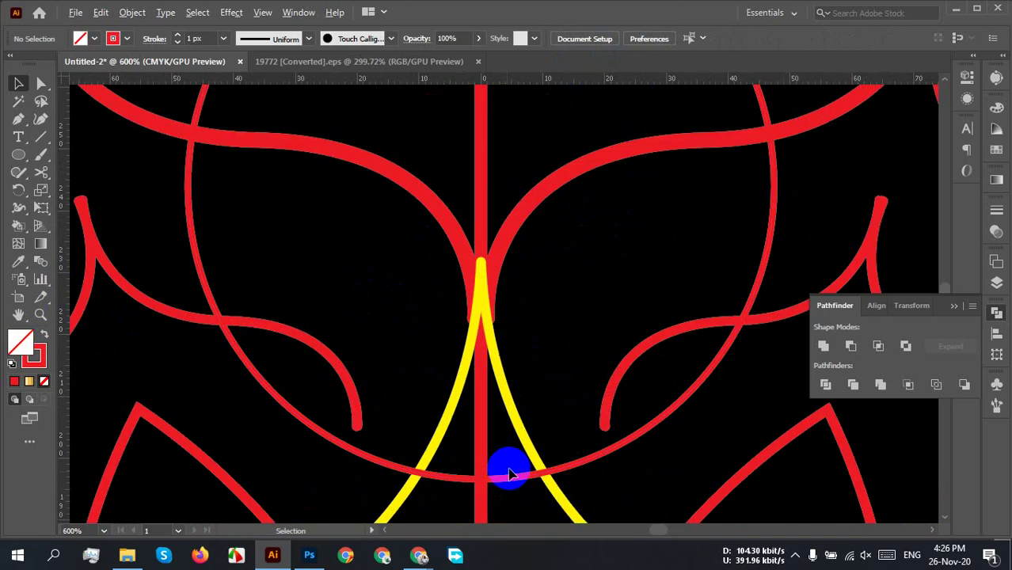
scroll(502, 467, "down", 2)
scroll(493, 269, "up", 2)
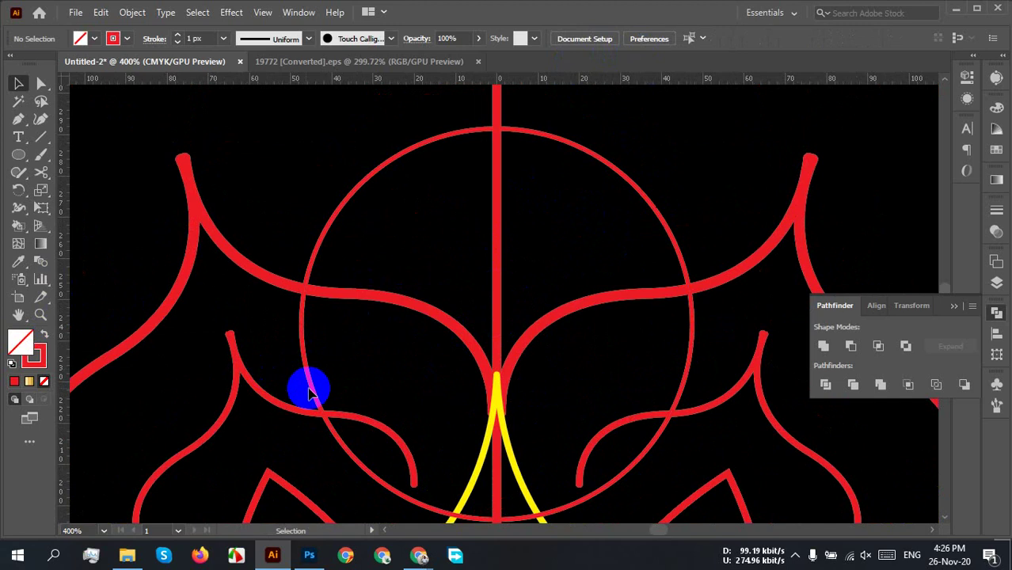
left_click(44, 174)
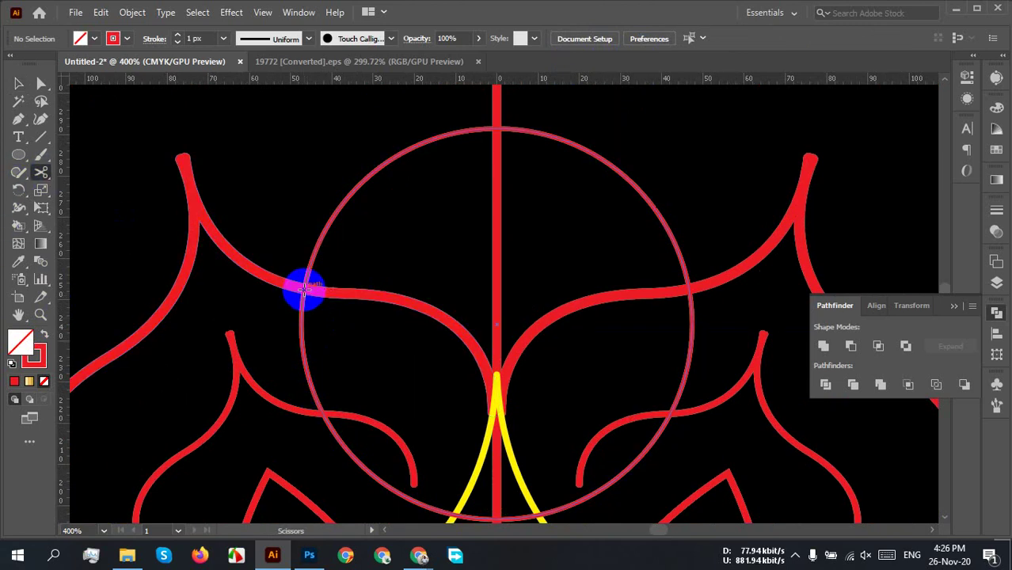
left_click(304, 289)
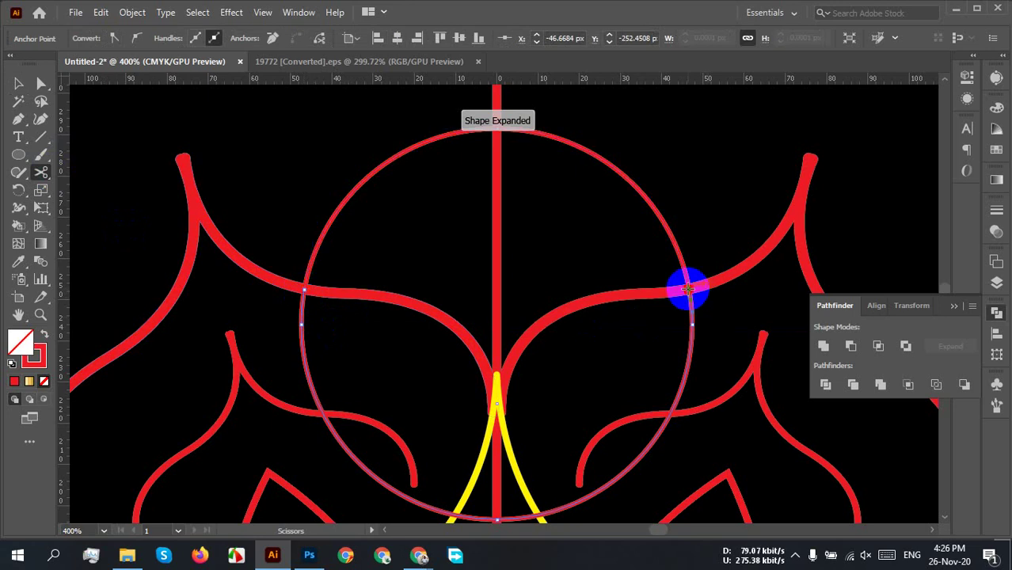
left_click(688, 289)
key("v")
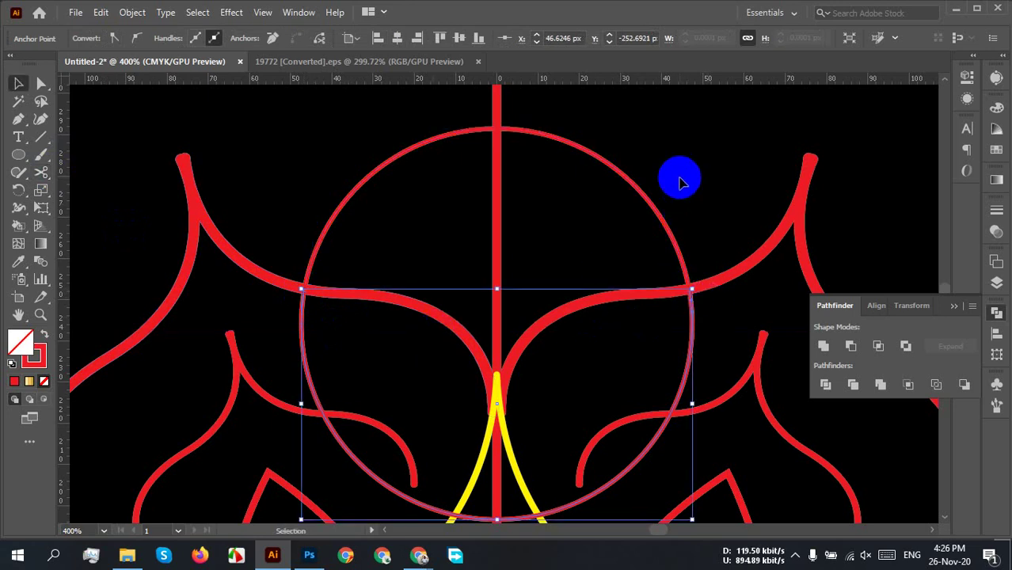
left_click(679, 182)
left_click(692, 365)
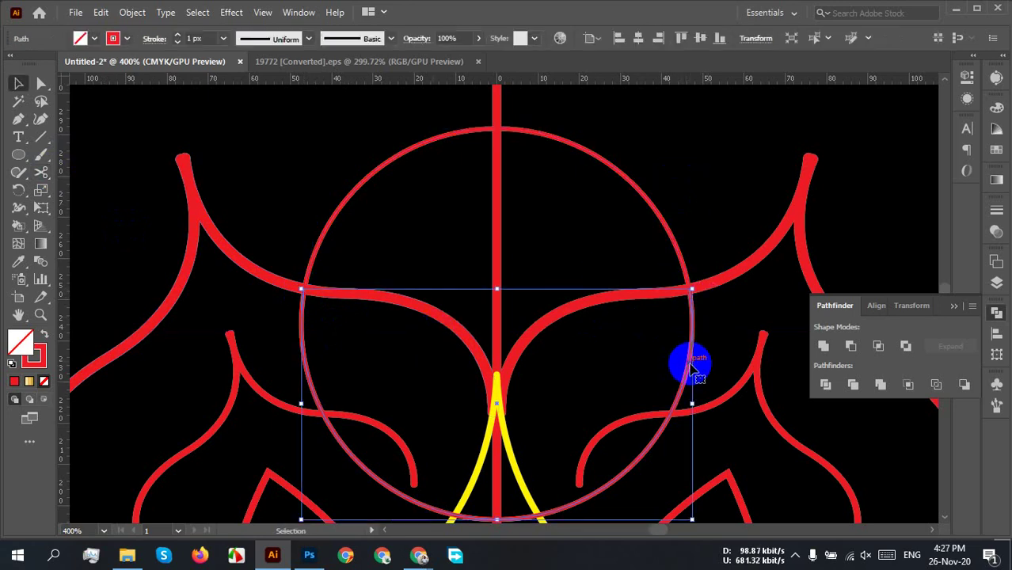
key("Delete")
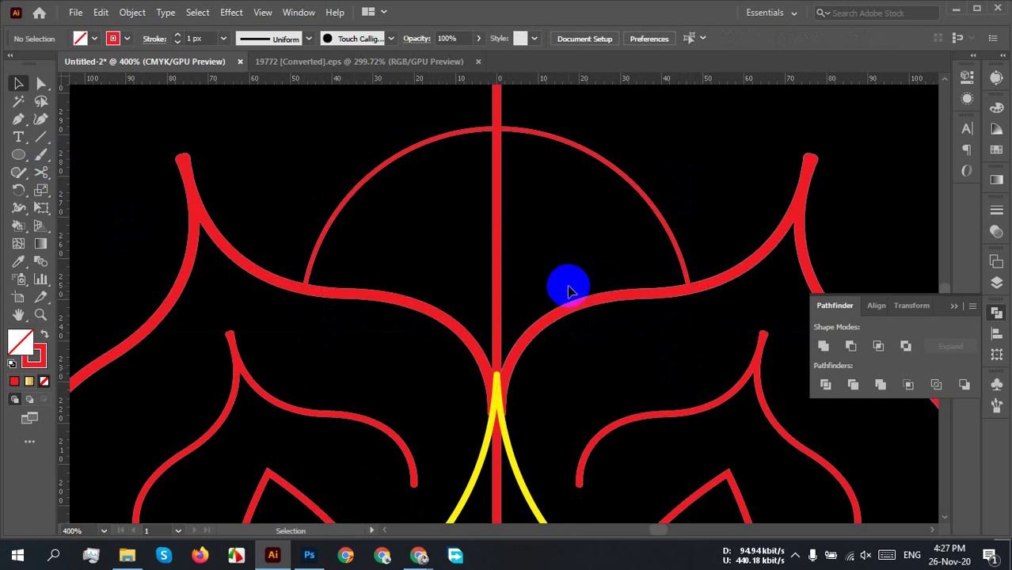
Step: Try an enlarged copy of the remaining arc around the original, and delete that copy
scroll(569, 291, "down", 1)
scroll(559, 260, "up", 1)
left_click(570, 267)
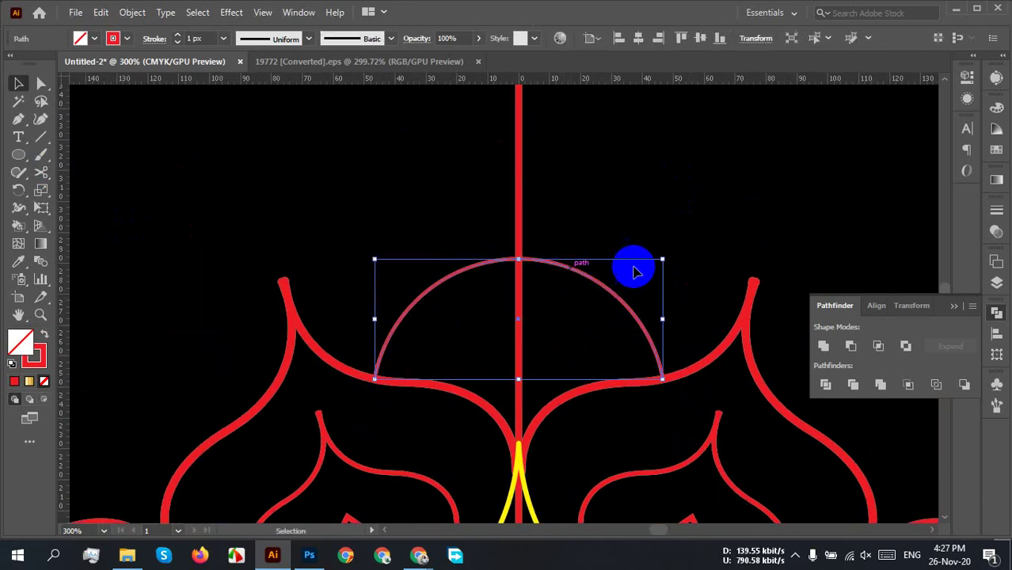
key("a")
key("v")
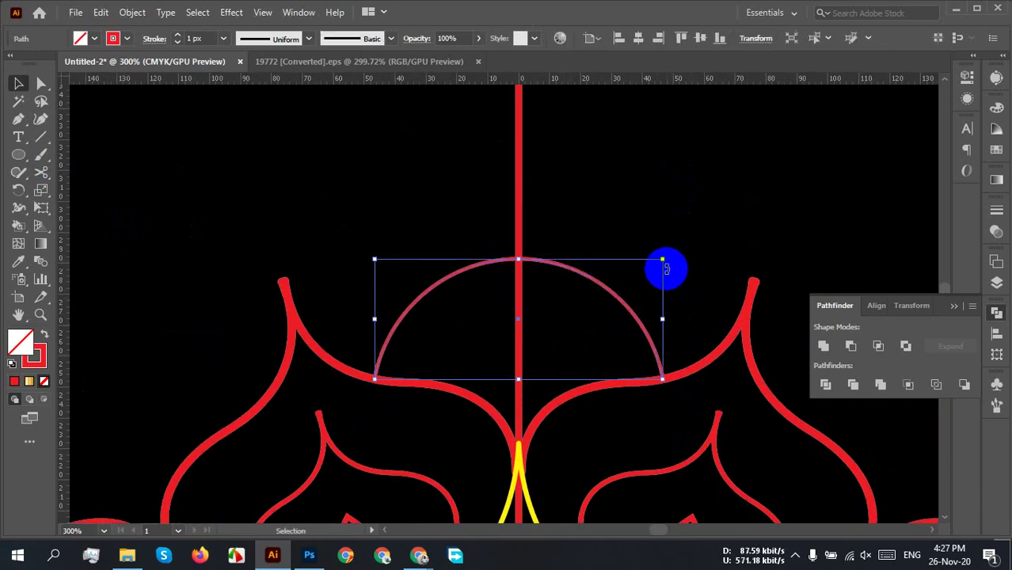
mouse_move(662, 259)
left_mouse_down()
mouse_move(666, 245)
mouse_move(696, 246)
left_mouse_up()
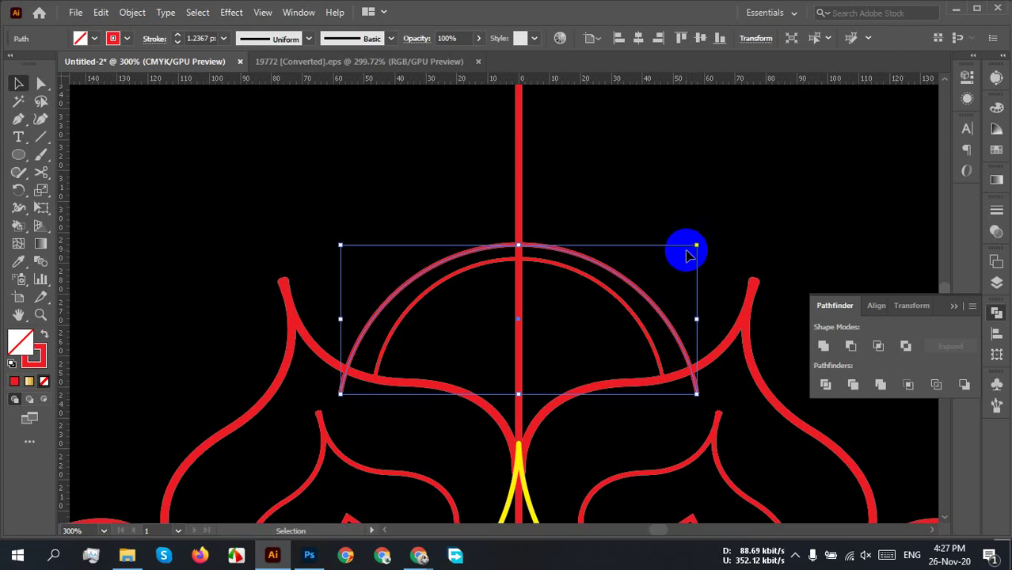
key("Delete")
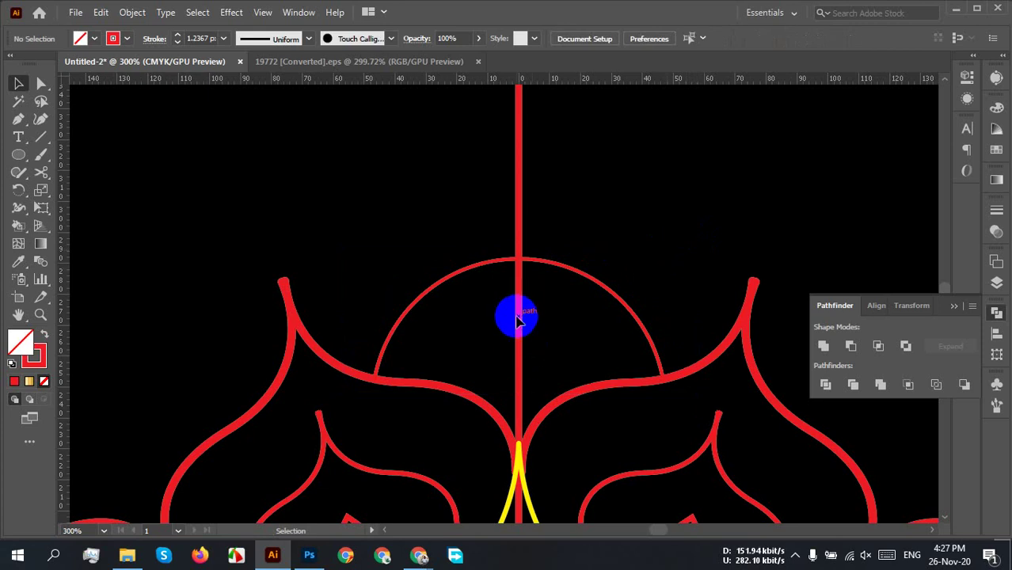
Step: Draw an outlined circle about 91 px in diameter over the arc and move it down, centred on the vertical guide line
key("l")
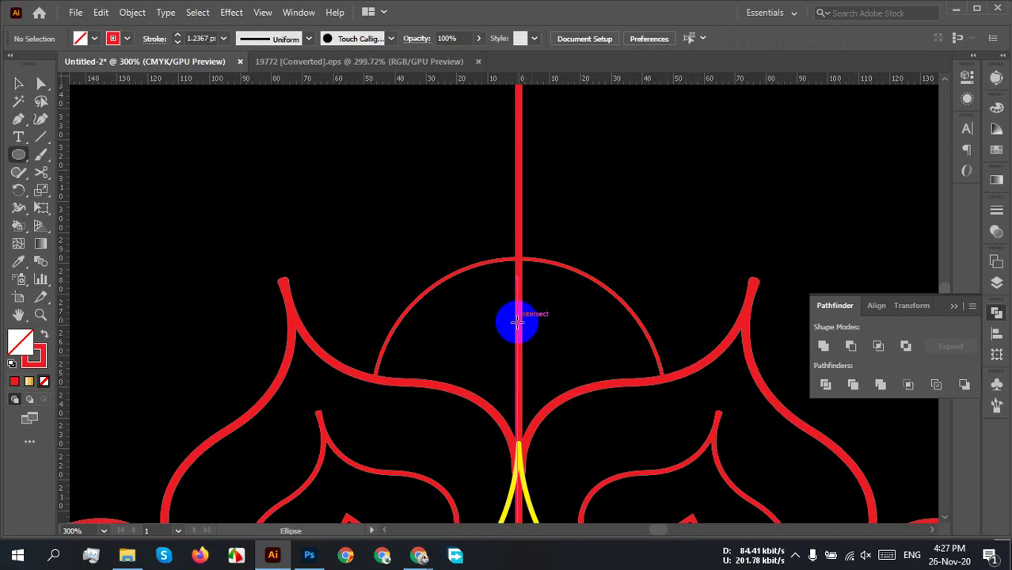
mouse_move(517, 320)
left_mouse_down()
mouse_move(587, 389)
mouse_move(657, 418)
mouse_move(657, 408)
left_mouse_up()
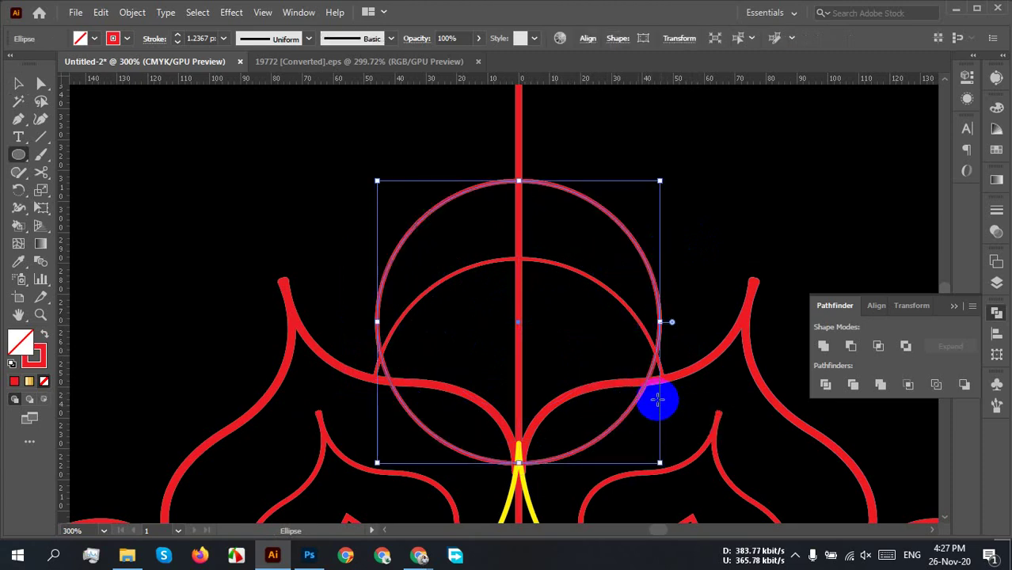
key("v")
left_click_drag(598, 210, 593, 261)
left_click(637, 38)
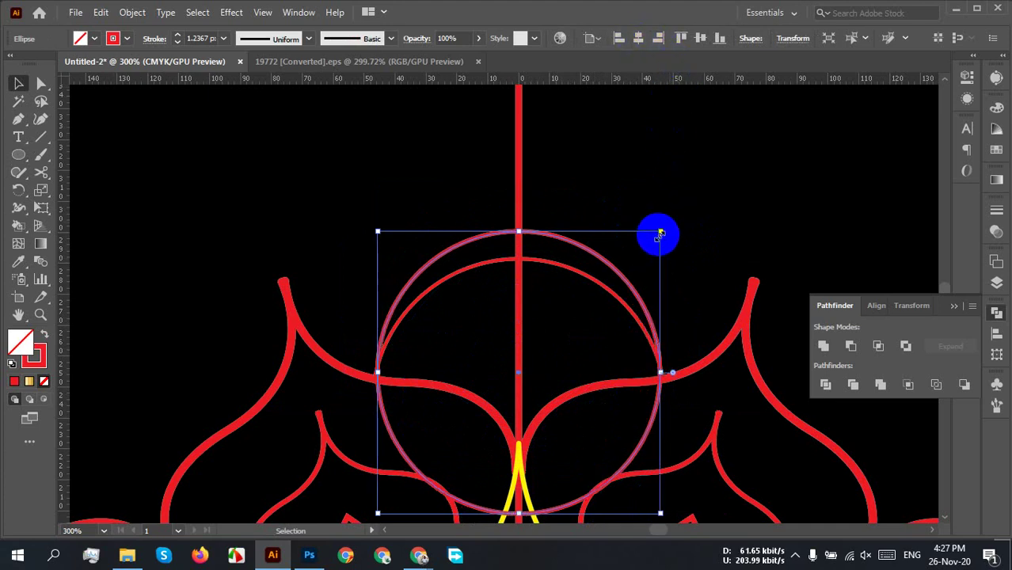
Step: Widen the new circle to an ellipse about 103 px wide and move it slightly down, centred on the vertical guide line
left_click_drag(659, 372, 679, 374)
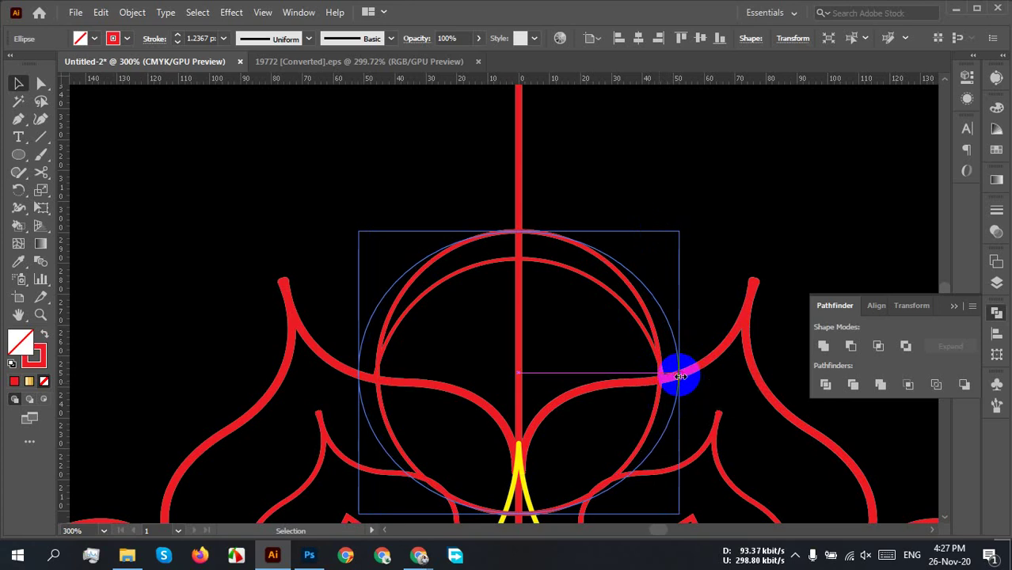
left_click(708, 258)
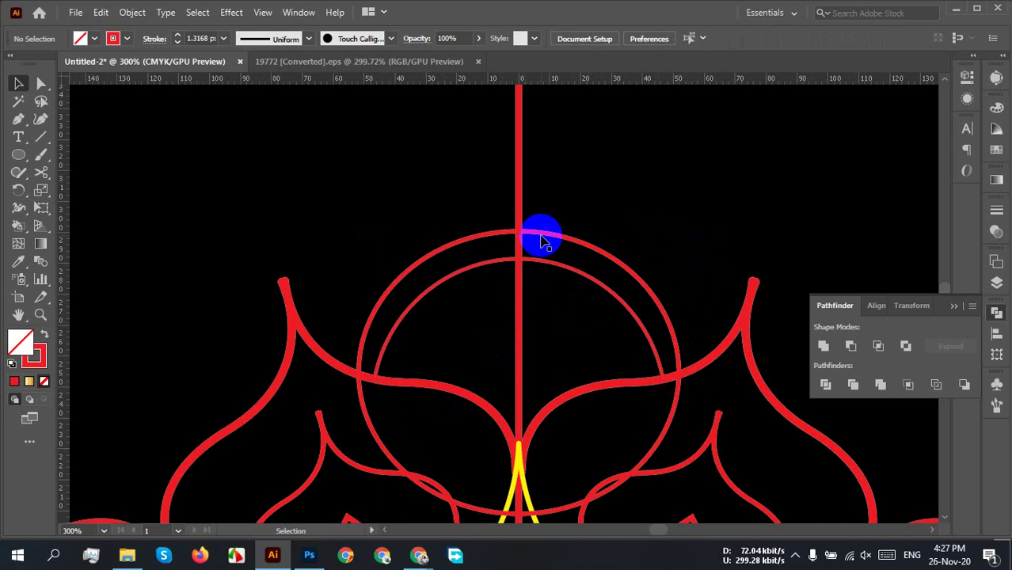
left_click_drag(541, 236, 544, 246)
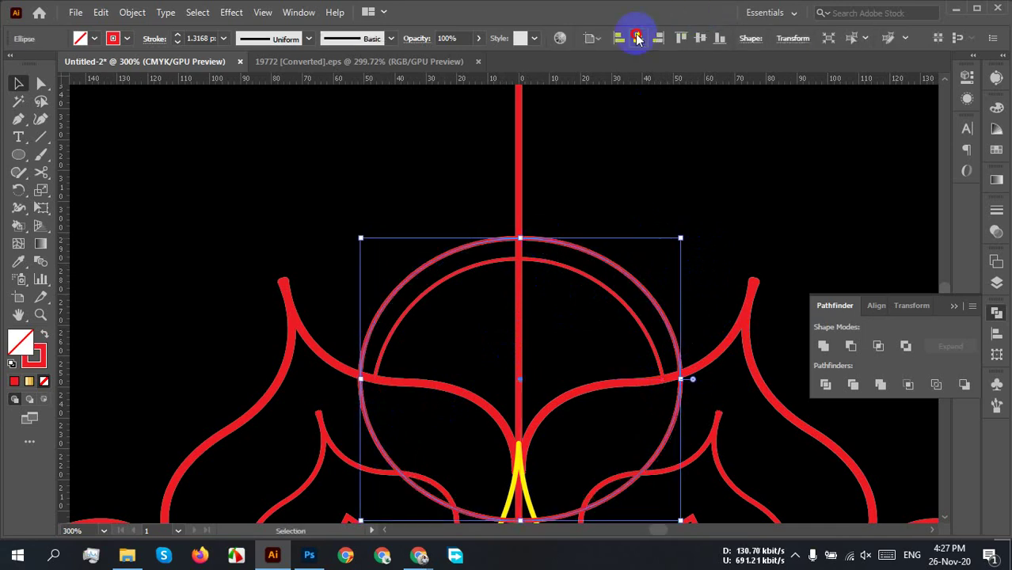
left_click(637, 39)
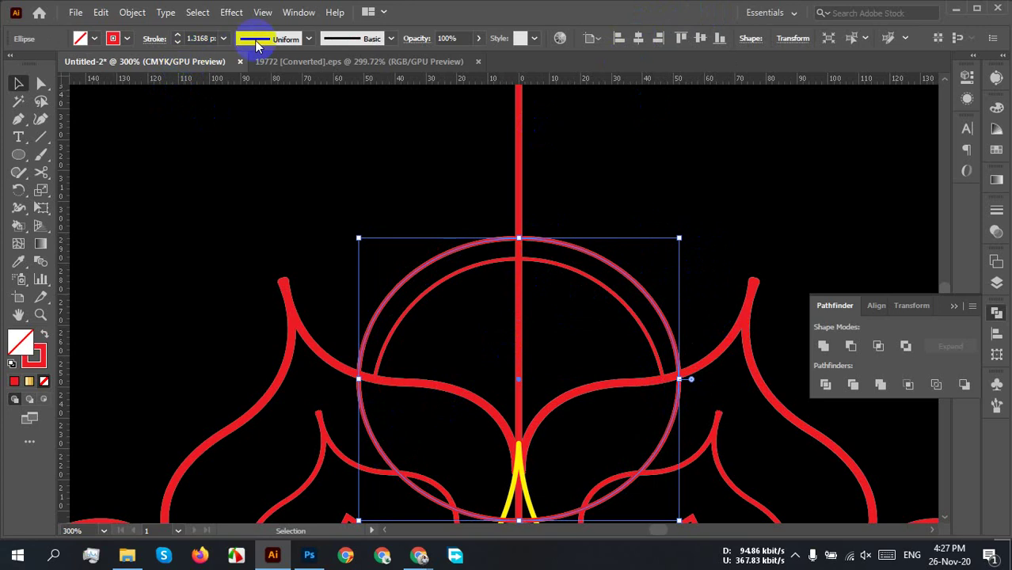
Step: Set the ellipse's stroke weight to 3 px
type("4")
key("Return")
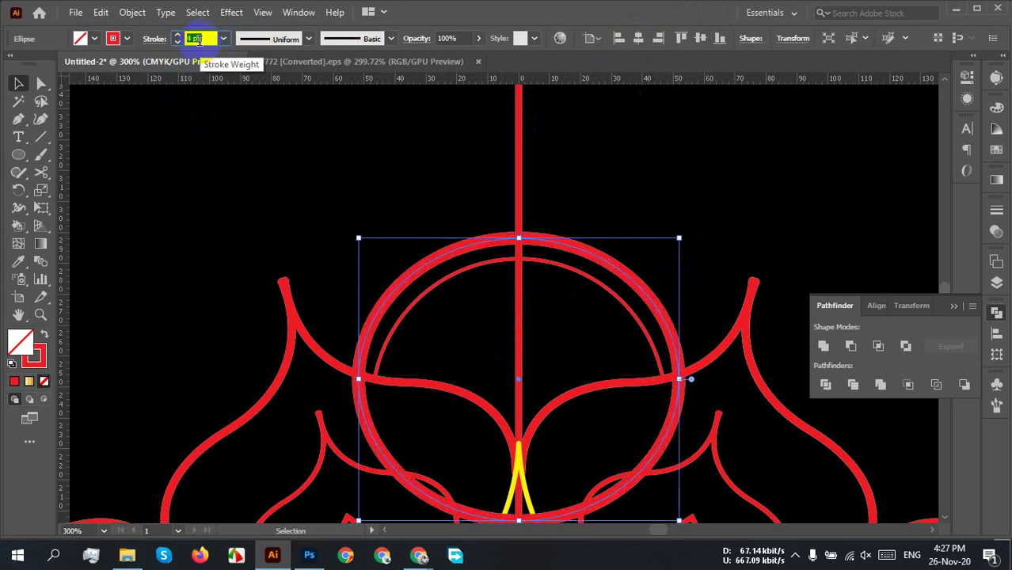
key("Down")
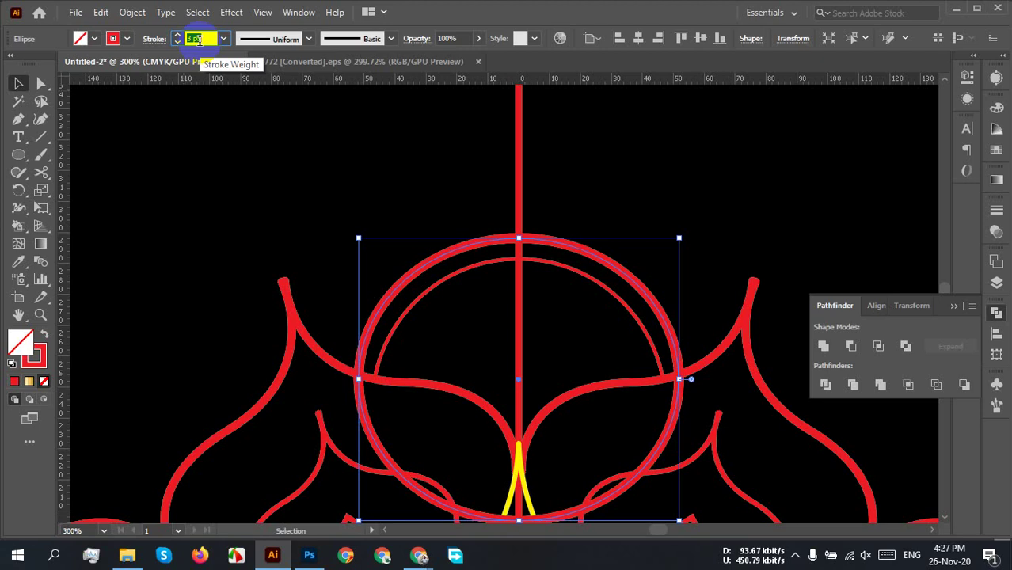
Step: Set the ellipse's stroke weight to 4 px and move it slightly down along the vertical guide line
key("Up")
key("Up")
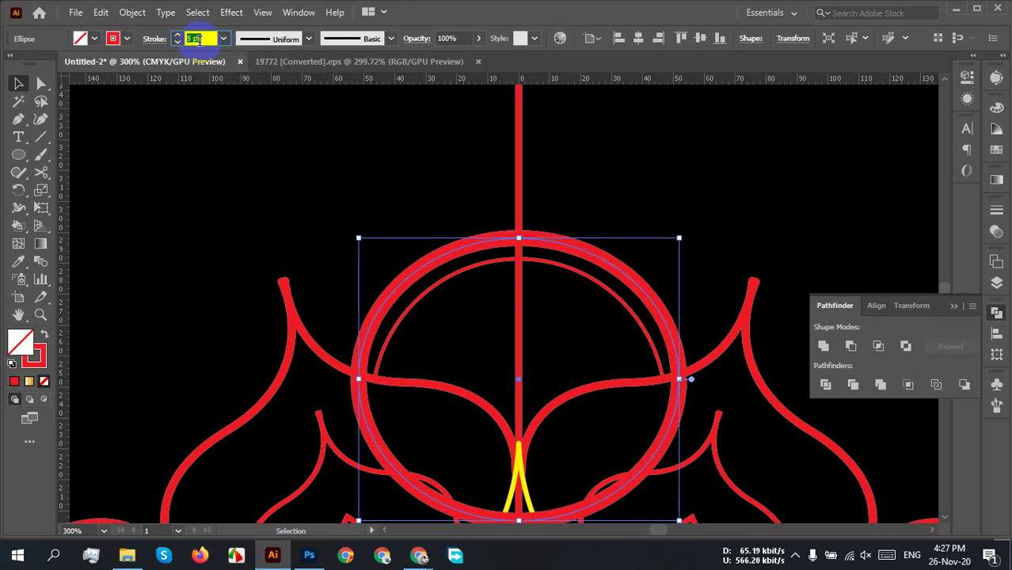
key("Down")
key("Down")
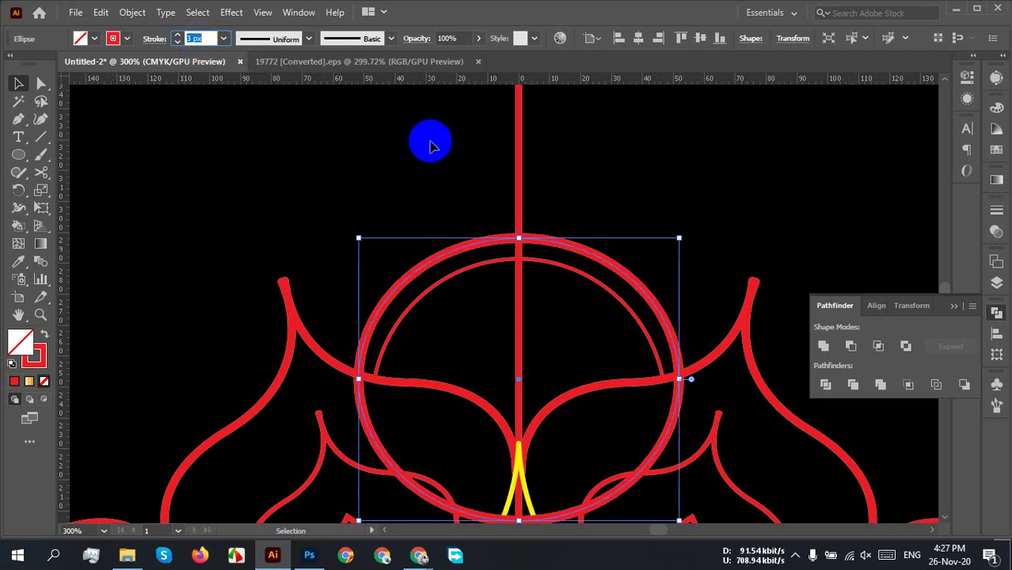
key("Up")
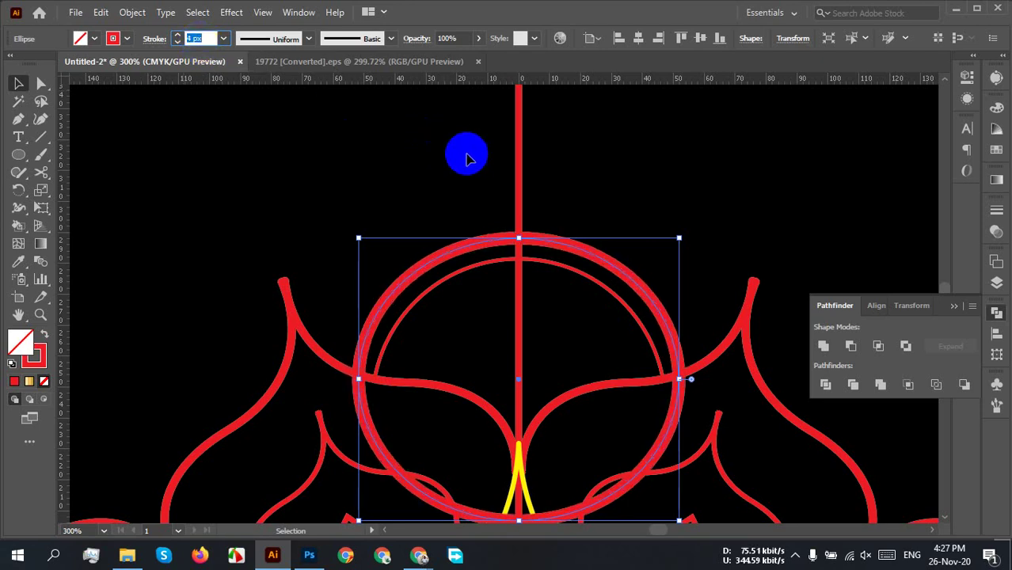
left_click(596, 215)
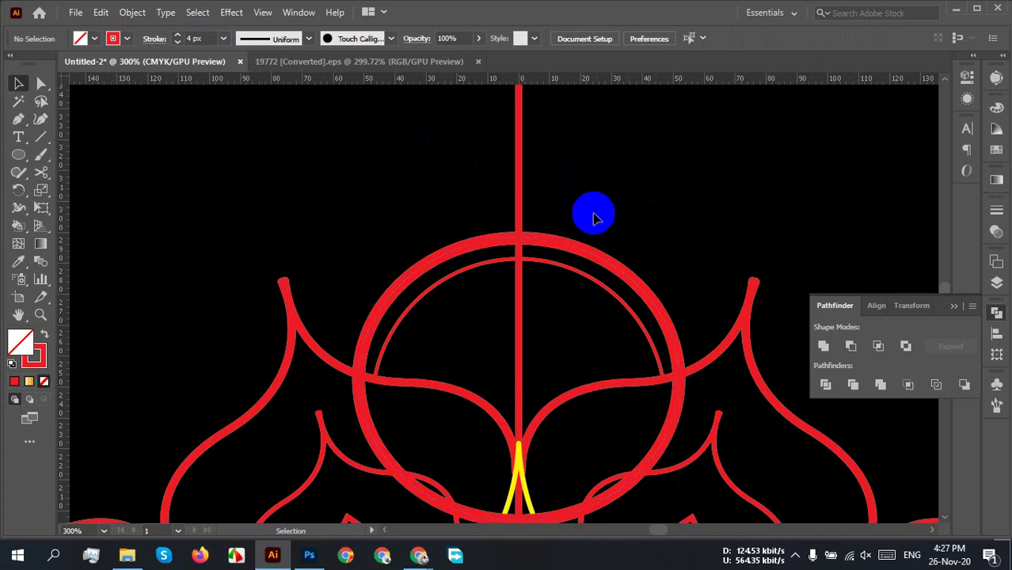
left_click(579, 256)
left_click_drag(581, 255, 581, 250)
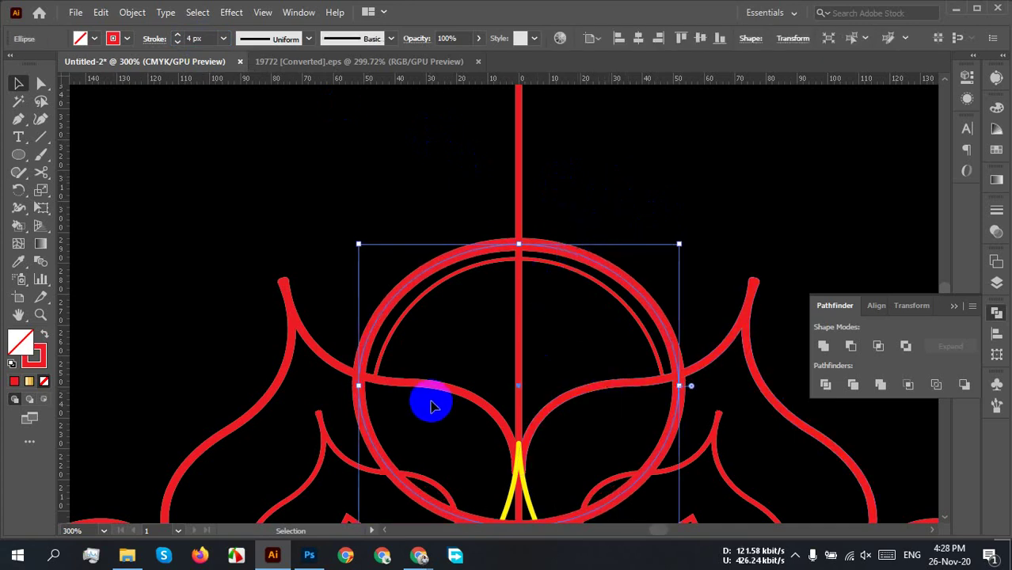
Step: Cut the ellipse's path with the Scissors tool at its two crossings with the neighbouring outer arches
key("c")
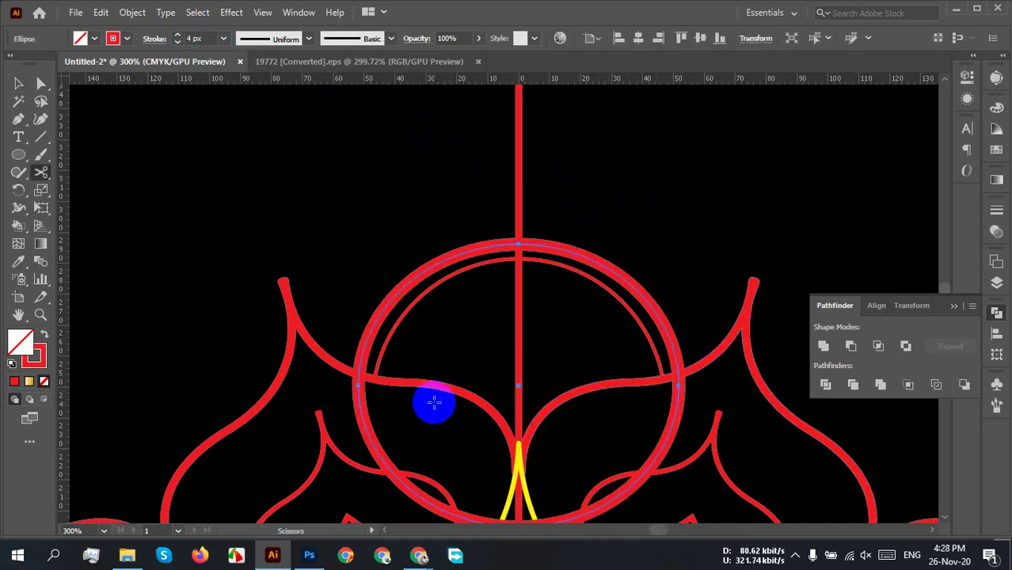
left_click(359, 380)
scroll(358, 380, "up", 4)
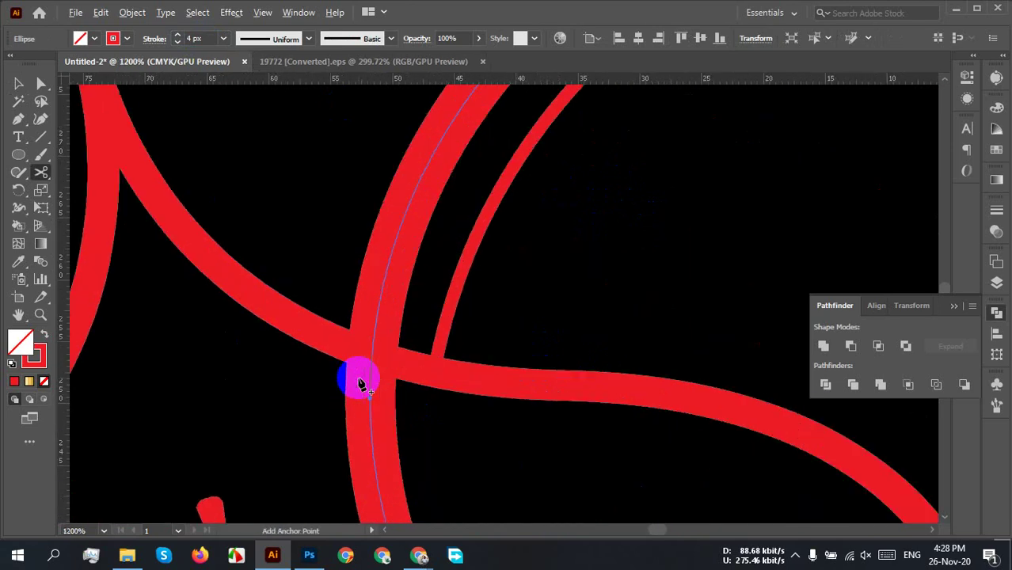
left_click(373, 354)
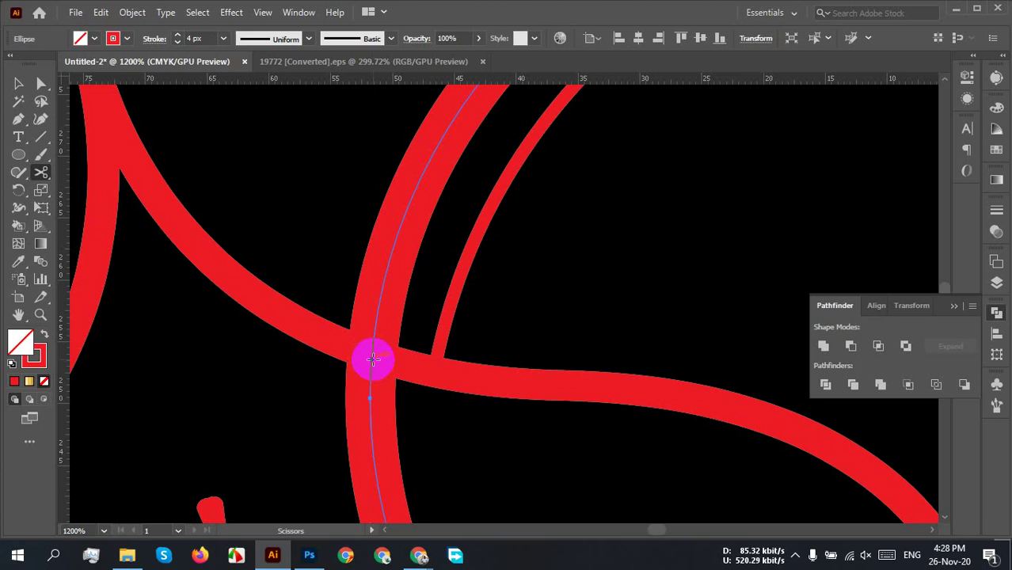
left_click(373, 359)
scroll(508, 375, "down", 2)
left_click_drag(649, 357, 54, 325)
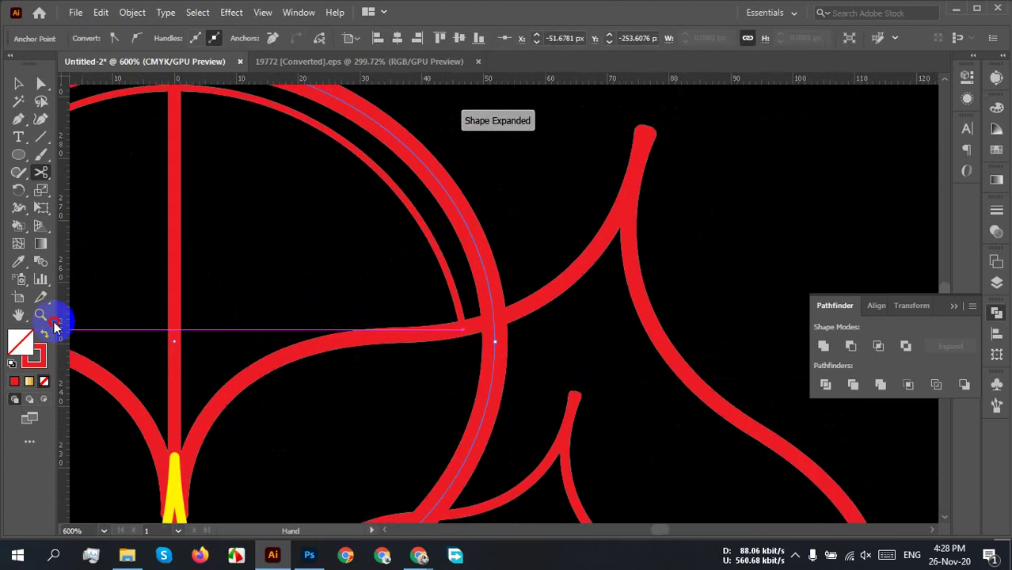
left_click(491, 326)
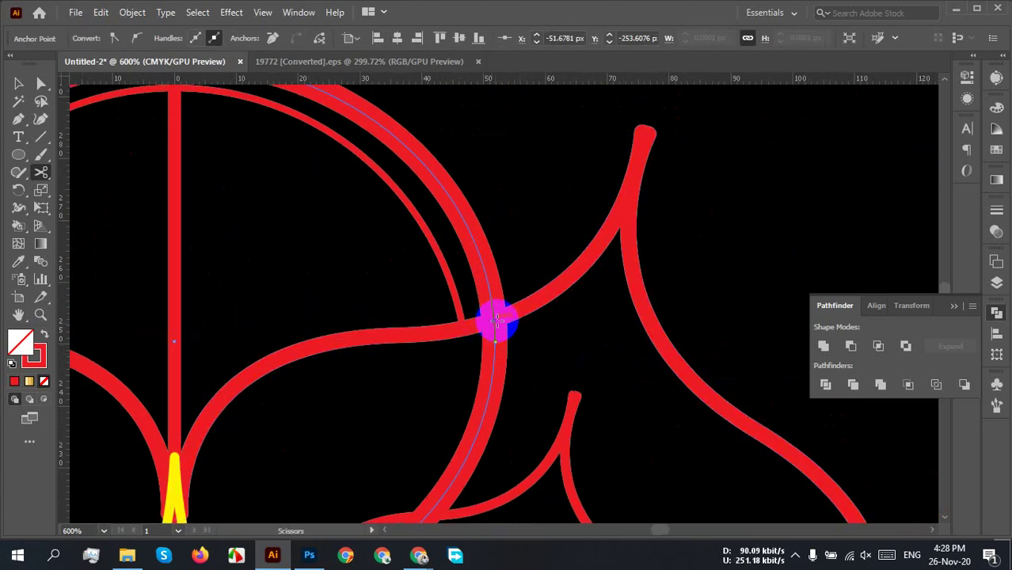
scroll(513, 366, "down", 4)
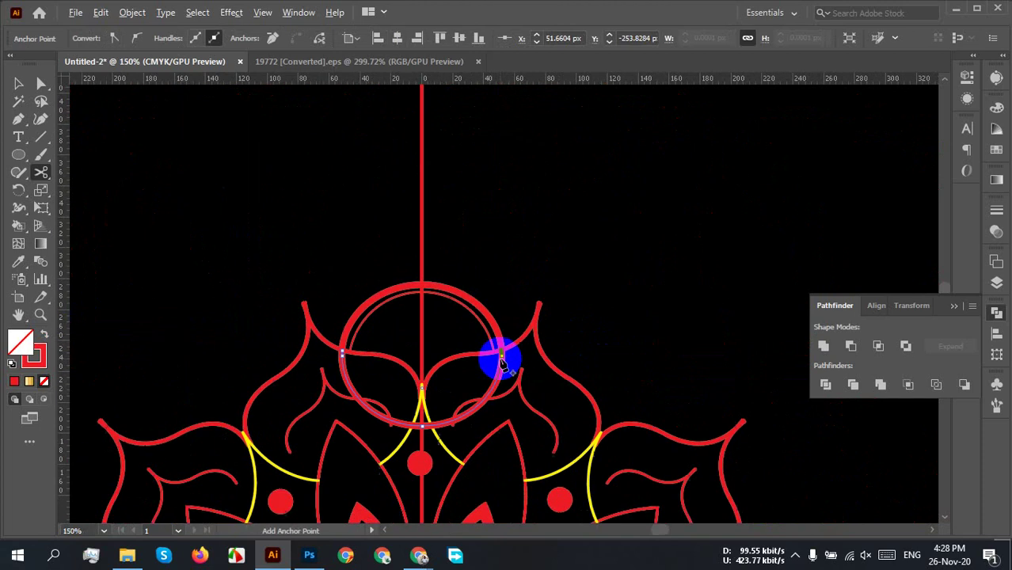
Step: Delete the lower part of the cut ellipse, keeping only the arc above the arches
key("v")
left_click(520, 253)
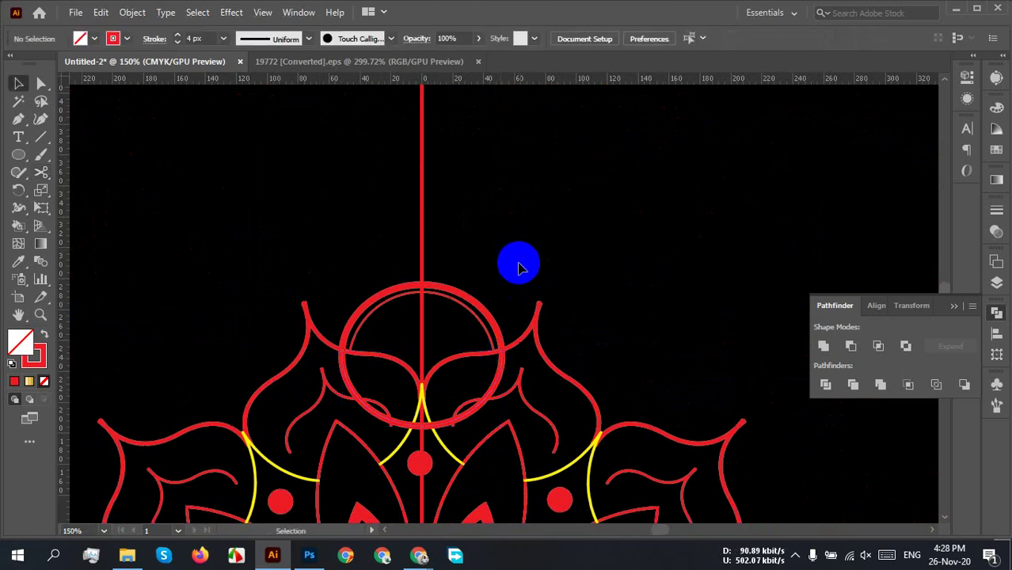
left_click(498, 371)
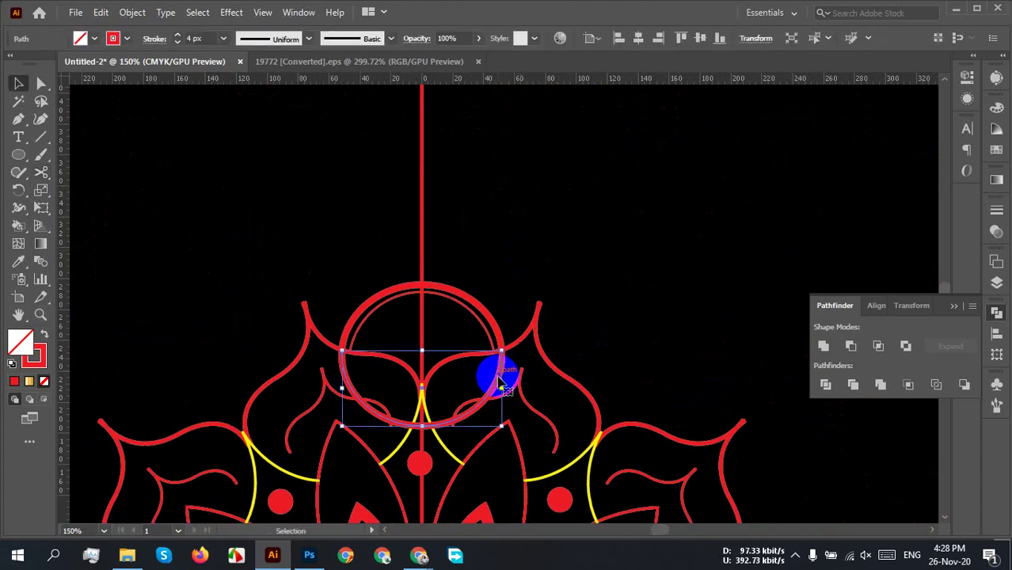
key("Delete")
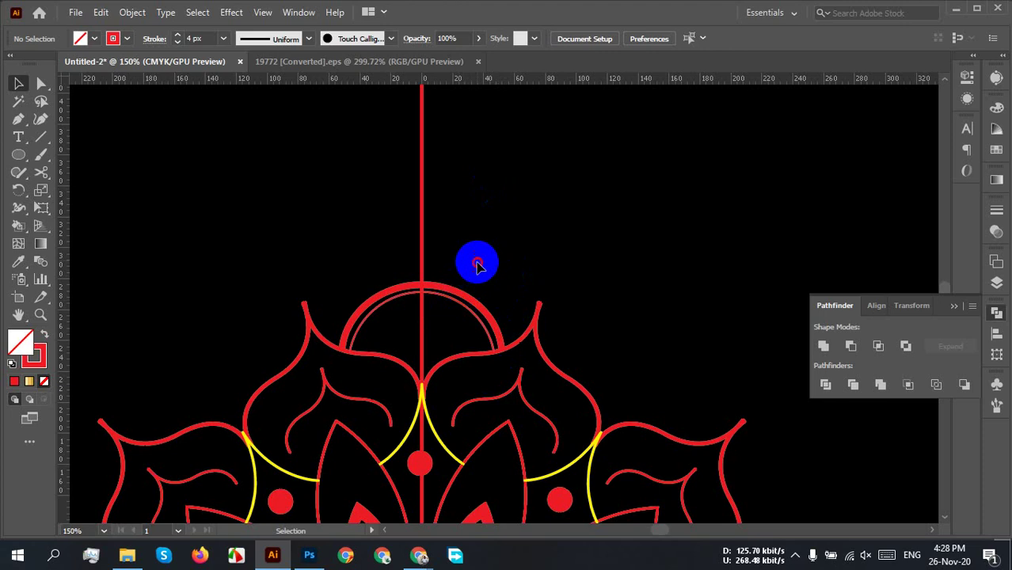
Step: Expand the fill and stroke of the thick outer arc and the thin inner arc together
left_click_drag(474, 262, 445, 310)
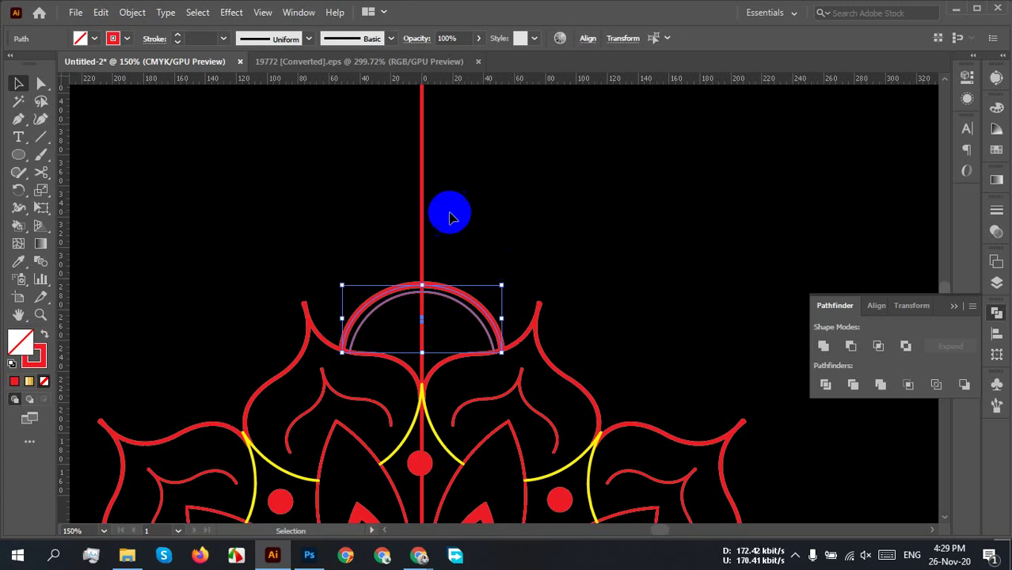
scroll(436, 324, "up", 4)
scroll(447, 301, "down", 3)
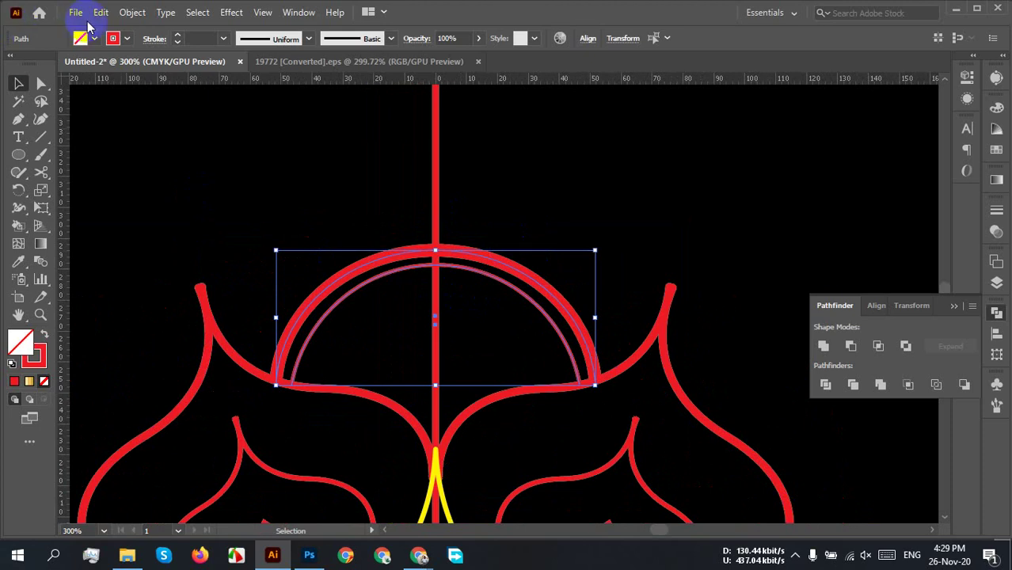
left_click(132, 13)
left_click(221, 183)
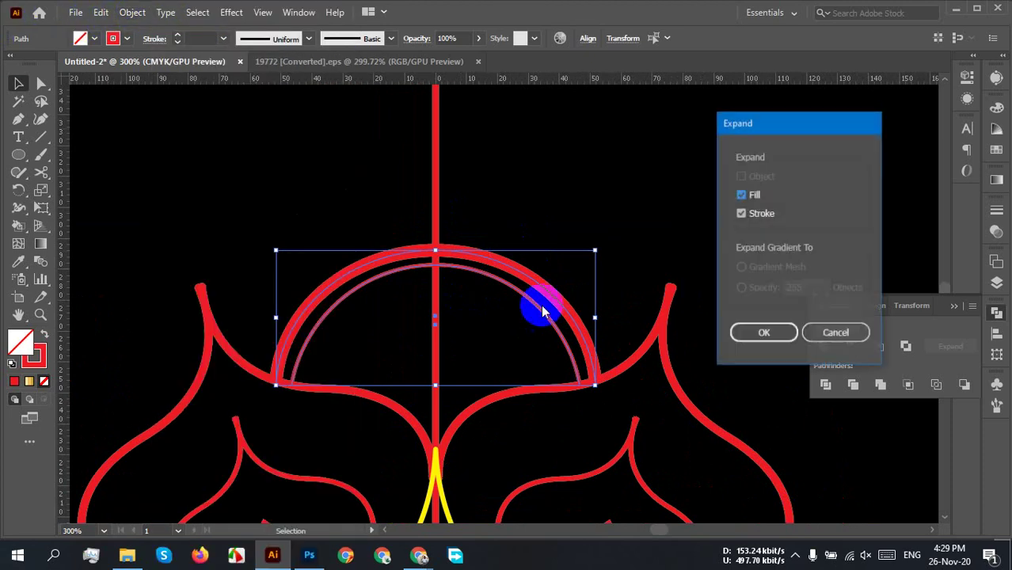
left_click(767, 334)
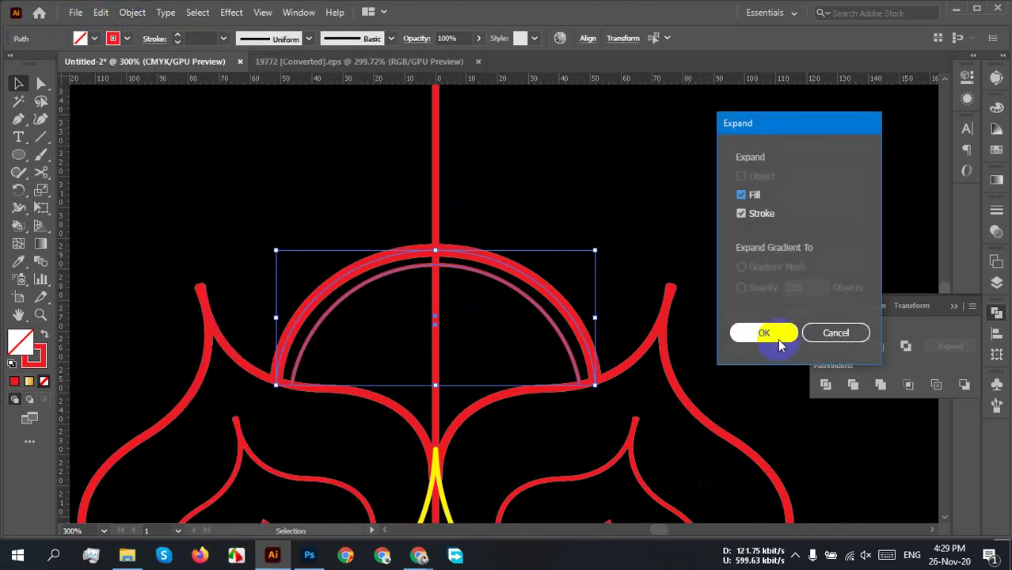
left_click(507, 279)
Step: Make a rotated copy of the double arc about the mandala's centre, placing it over the adjacent gap between outer arches
scroll(498, 290, "down", 3)
left_click_drag(570, 380, 562, 153)
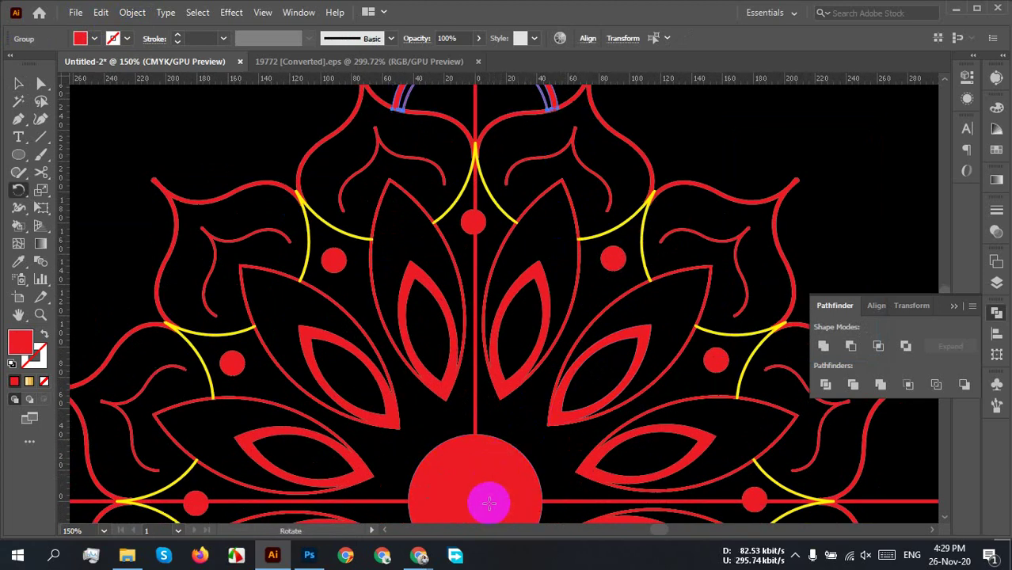
key("r")
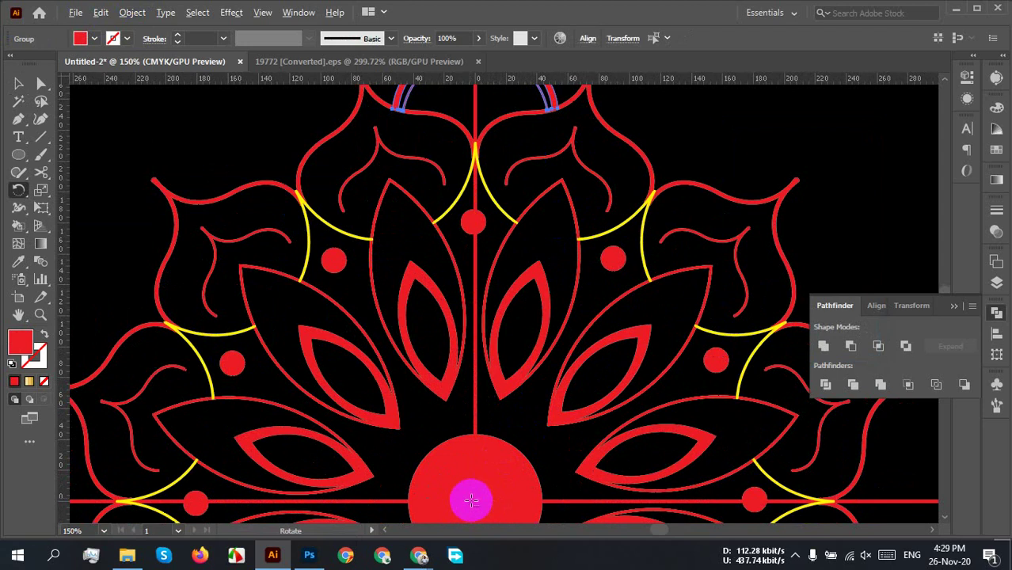
left_click(476, 500, "alt")
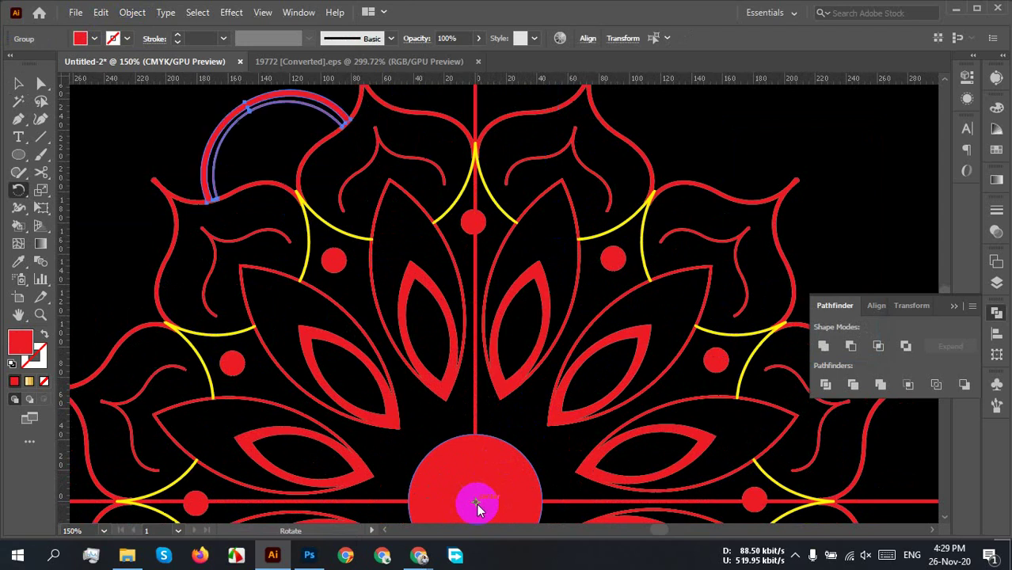
left_click(769, 338)
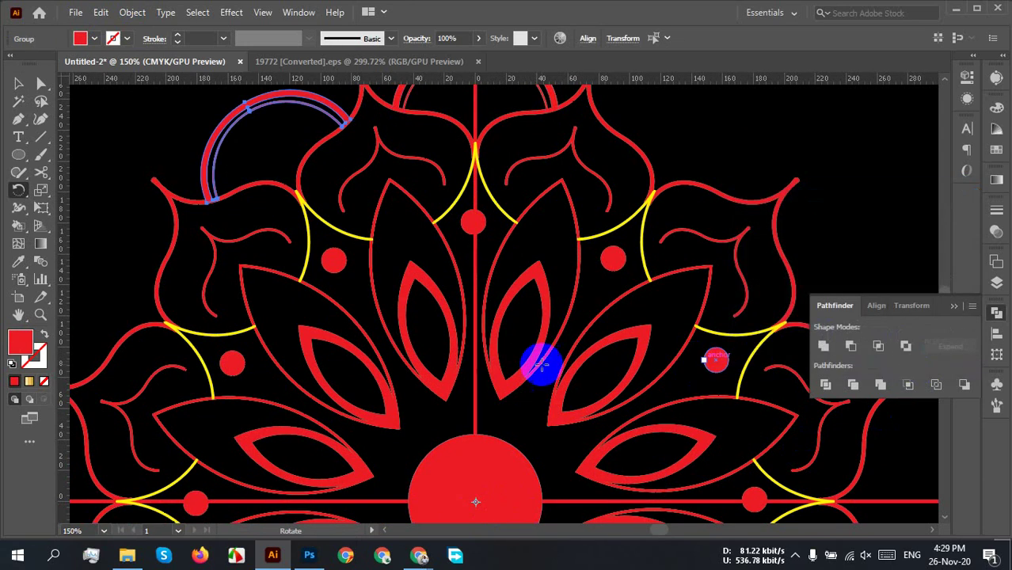
scroll(519, 356, "down", 3)
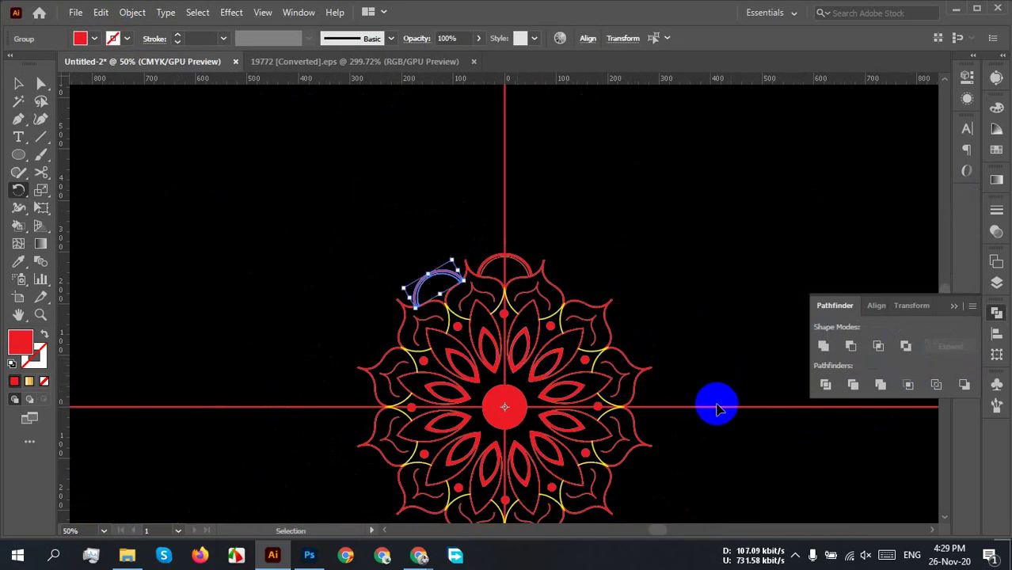
Step: Repeat the rotated copy ten times to complete the ring of double arcs around the mandala
key("ctrl+d")
key("ctrl+d")
key("ctrl+d")
key("ctrl+d")
key("ctrl+d")
key("ctrl+d")
key("ctrl+d")
key("ctrl+d")
key("ctrl+d")
key("ctrl+d")
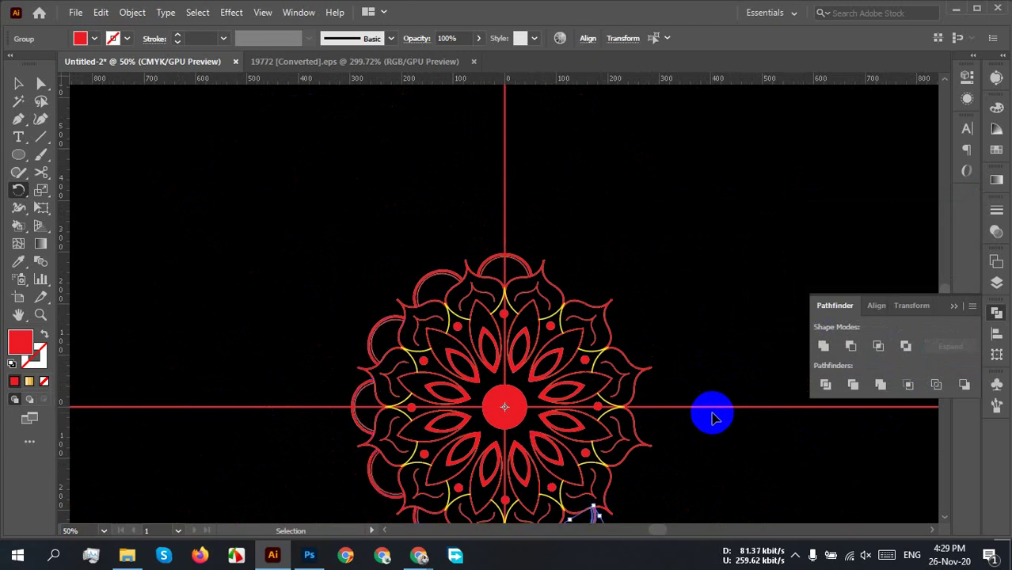
key("r")
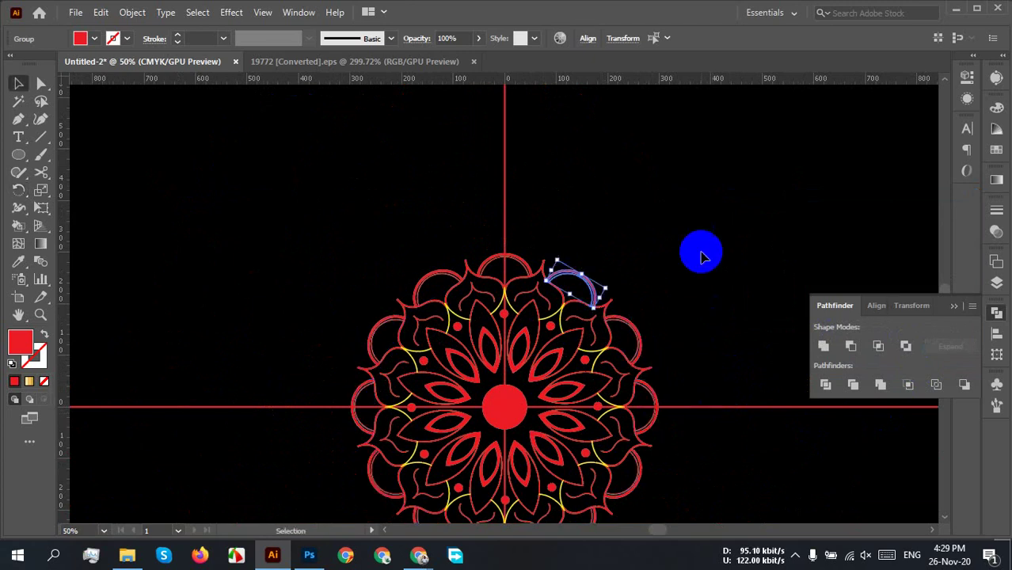
key("v")
left_click(700, 253)
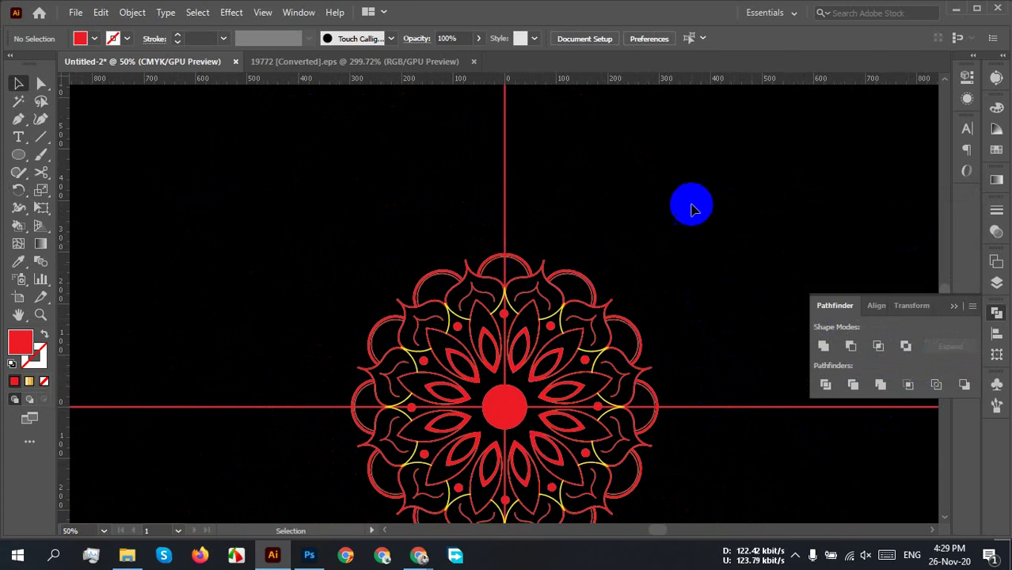
Step: Rotate the whole mandala about its centre so that a petal and an outer arch tip lie on the vertical guide line
scroll(729, 247, "down", 1)
left_click_drag(713, 273, 684, 238)
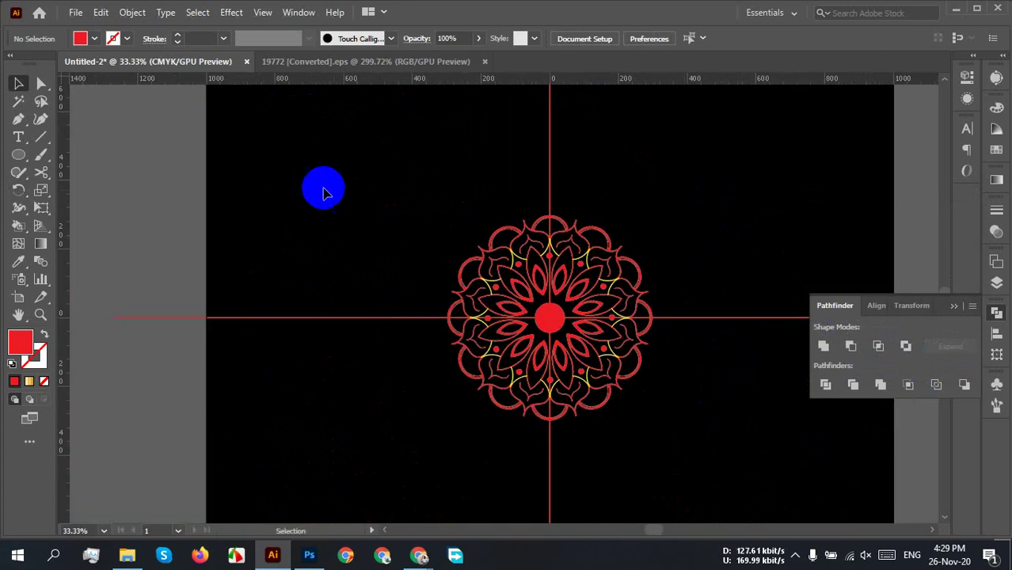
left_click_drag(323, 190, 685, 451)
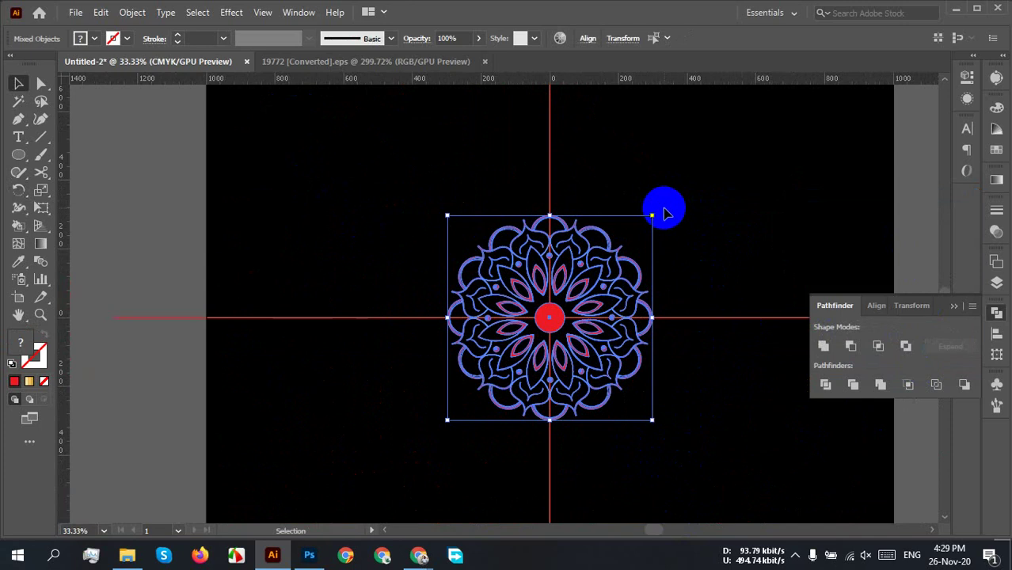
left_click_drag(658, 212, 653, 187)
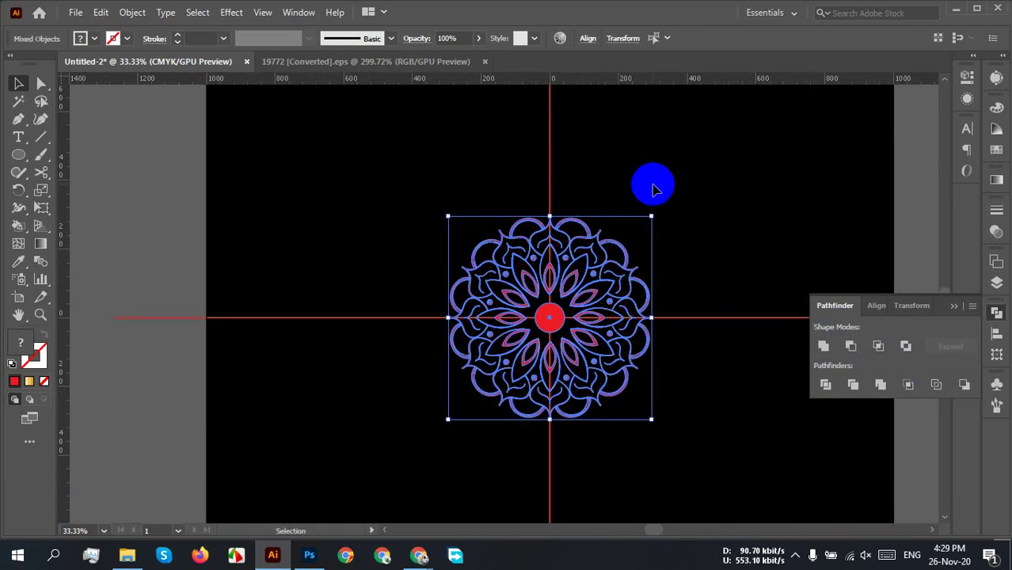
left_click(663, 191)
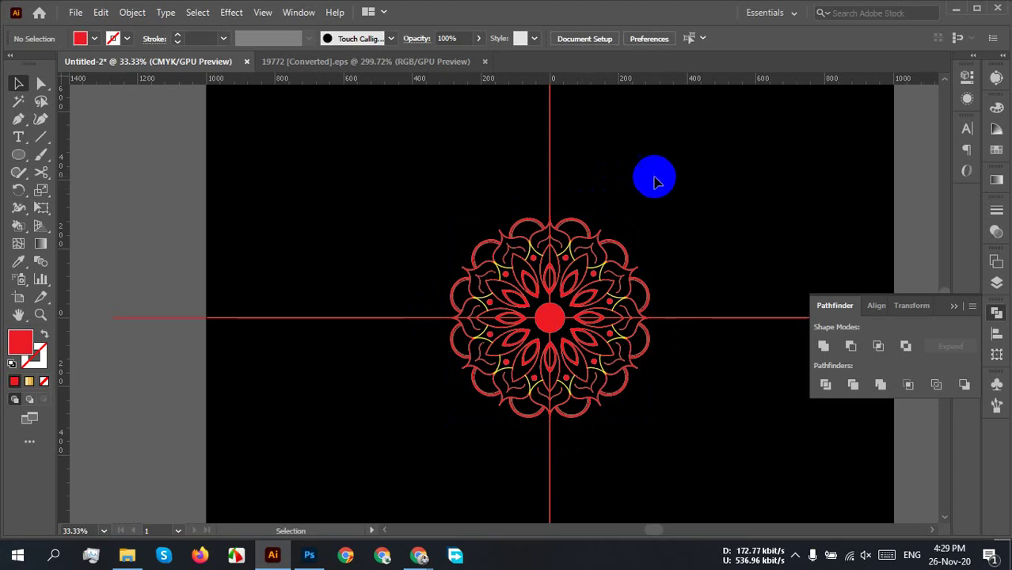
Step: Copy the topmost outer pointed arch straight up along the vertical guide line by about 72 px, resting it on the double arcs
left_click_drag(543, 314, 565, 313)
scroll(564, 314, "up", 4)
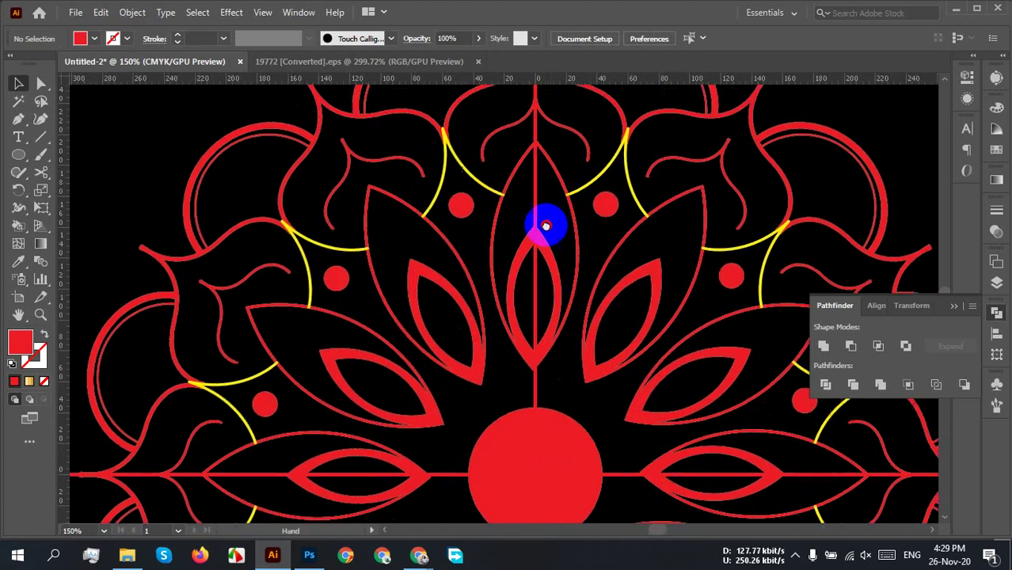
scroll(543, 222, "up", 5)
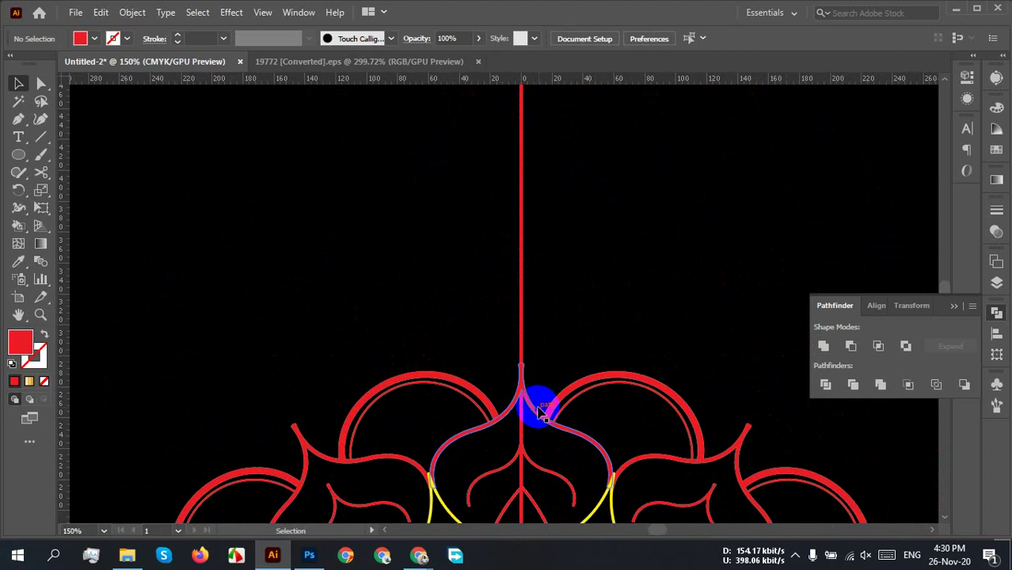
left_click_drag(541, 409, 544, 301)
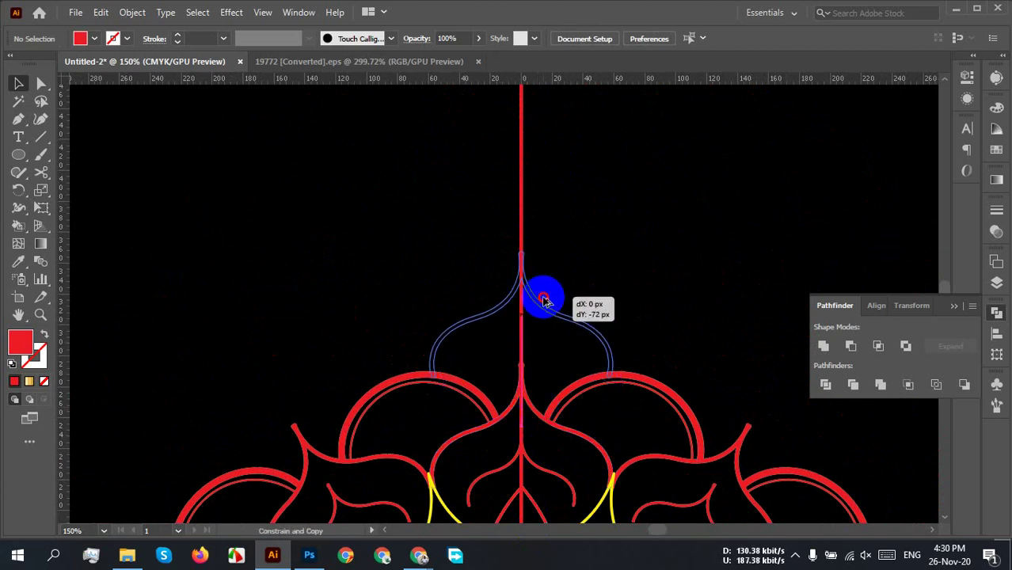
left_click_drag(545, 301, 543, 294)
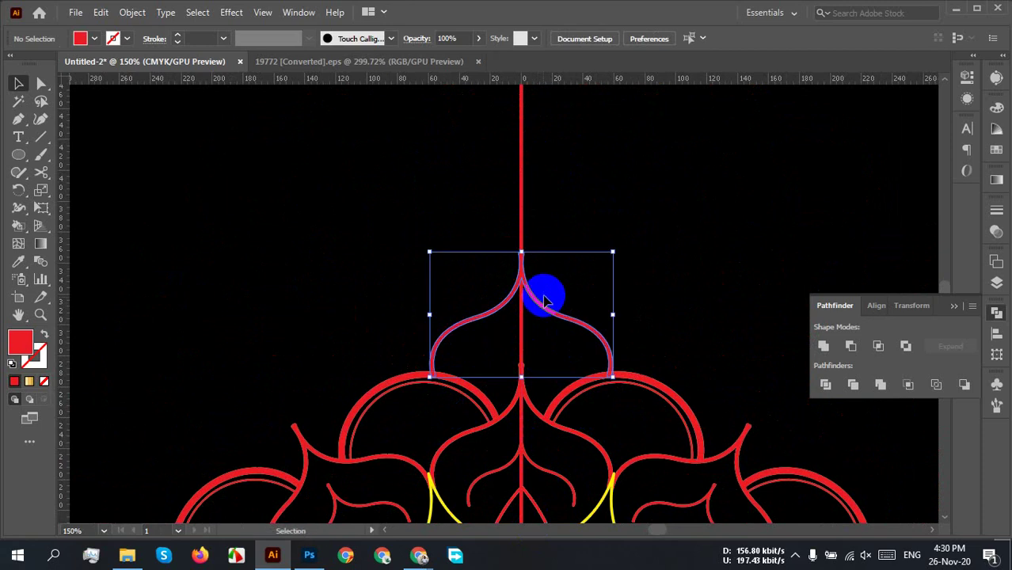
left_click(652, 276)
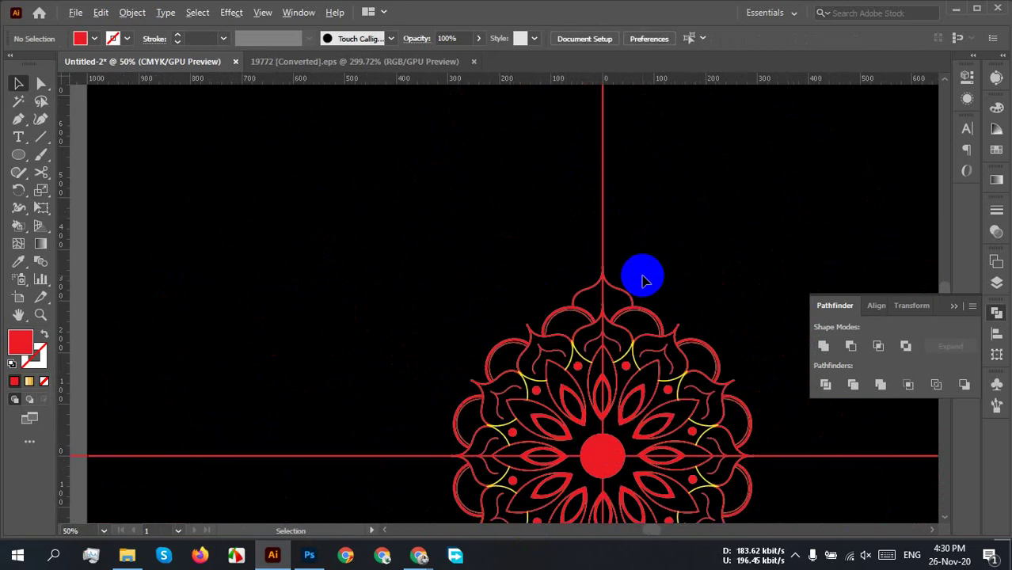
Step: Make a copy of the topmost outer pointed arch rotated 30° about the mandala's centre
scroll(643, 282, "down", 2)
scroll(655, 282, "down", 1)
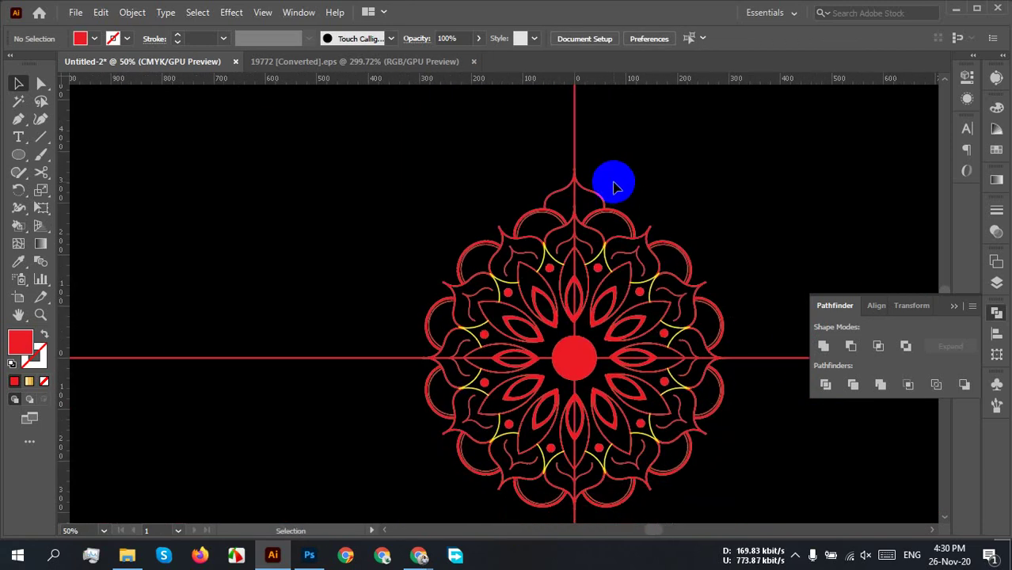
left_click(571, 190)
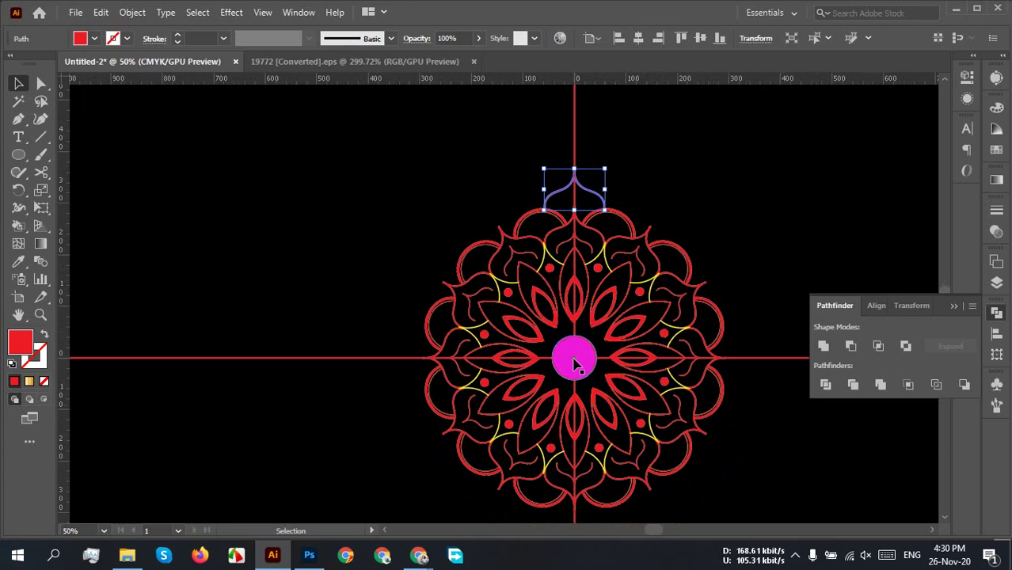
key("r")
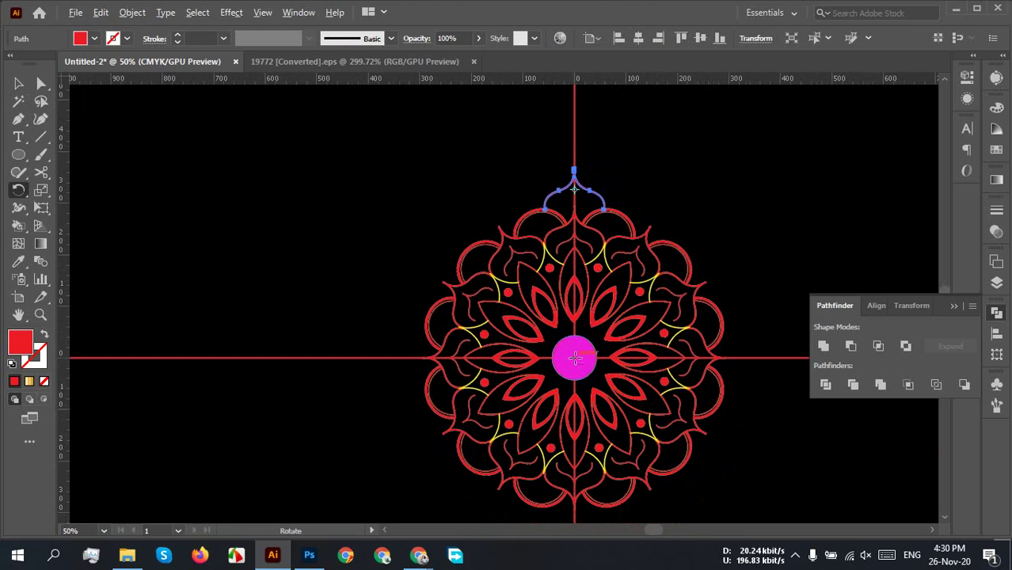
left_click(575, 357, "alt")
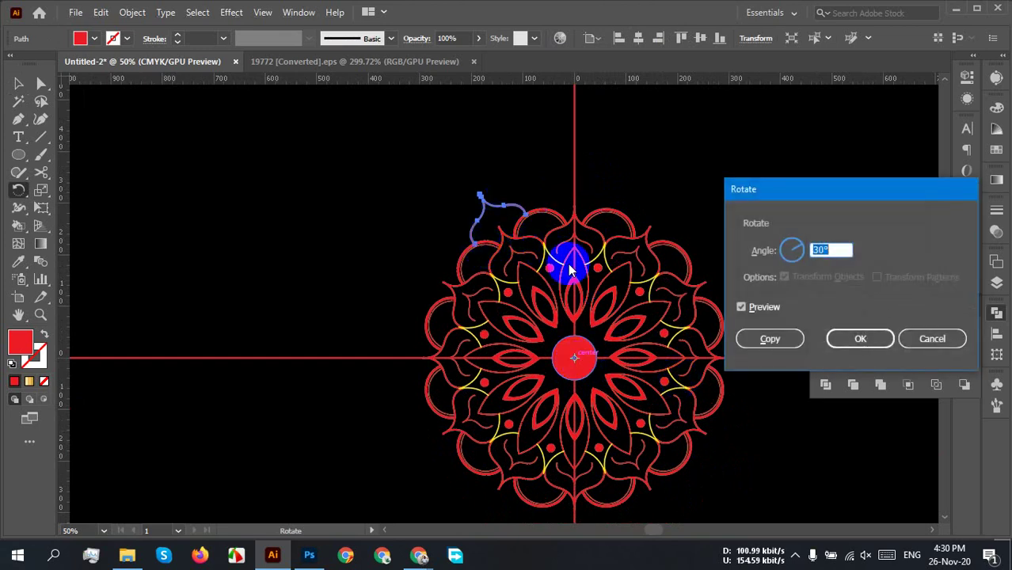
left_click(768, 339)
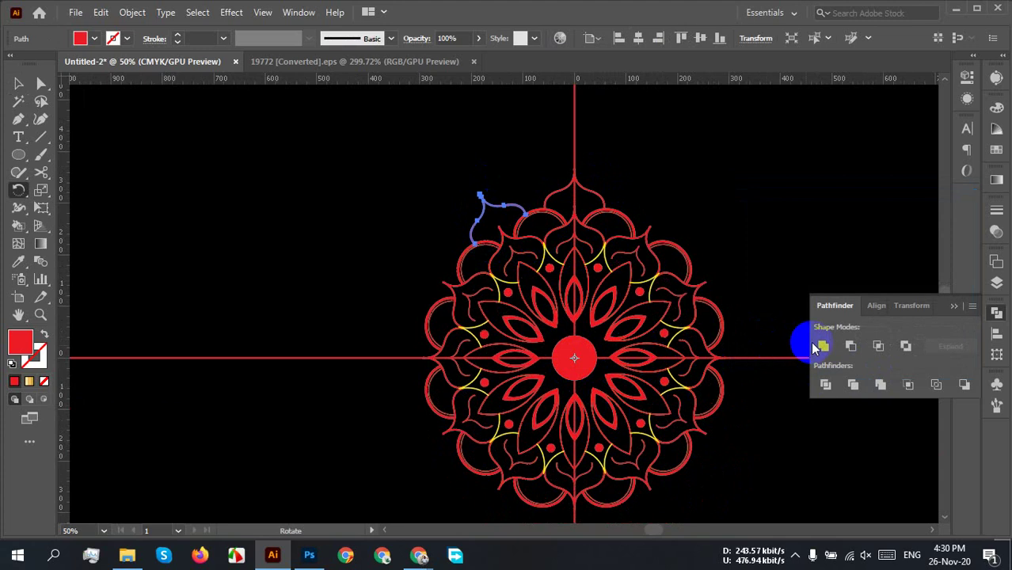
Step: Repeat the rotated arch copy ten times to complete the outermost ring of pointed arches
key("ctrl+d")
key("ctrl+d")
key("ctrl+d")
key("ctrl+d")
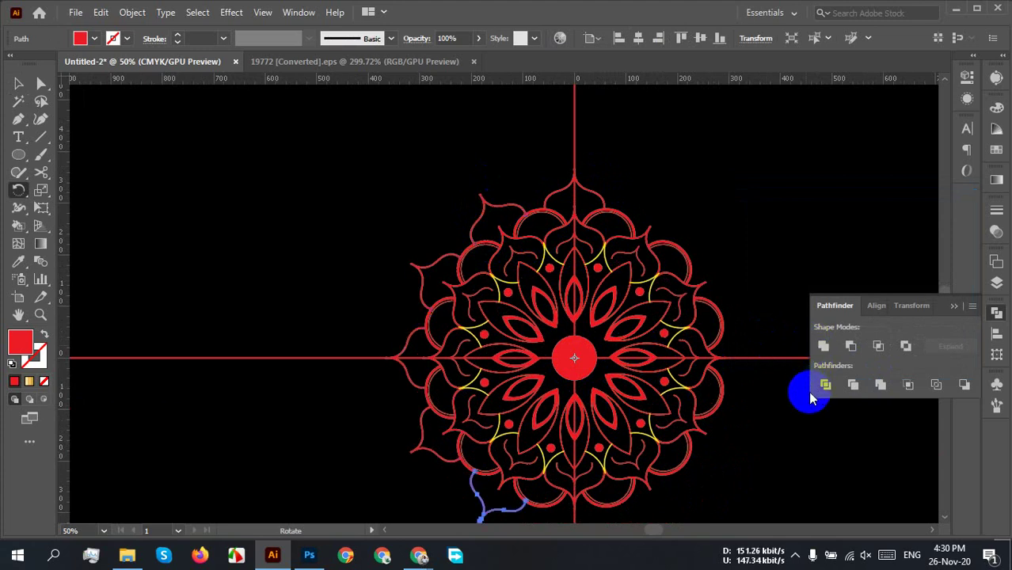
key("ctrl+d")
key("ctrl+d")
key("ctrl+d")
key("ctrl+d")
key("ctrl+d")
key("ctrl+d")
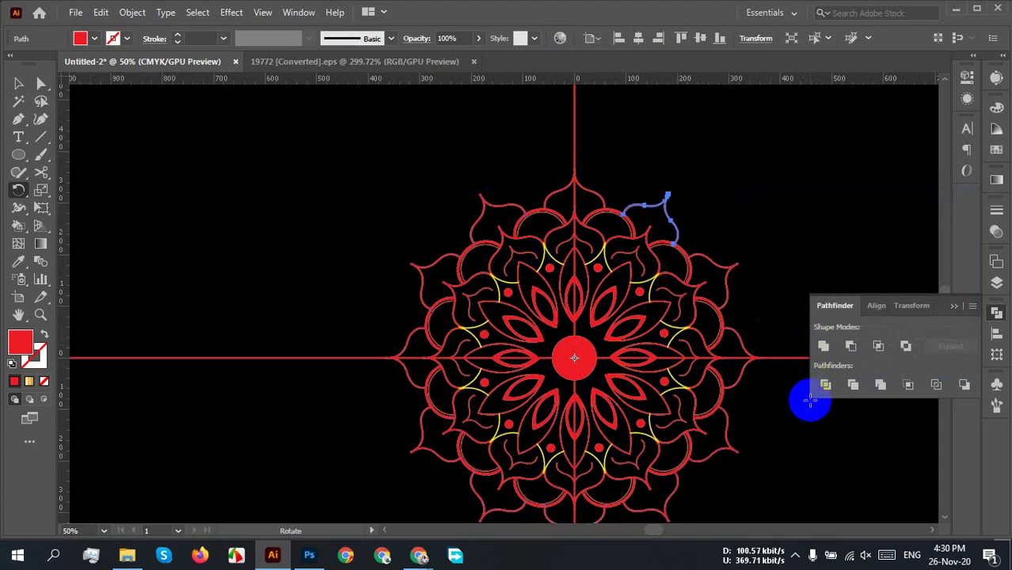
left_click(953, 305)
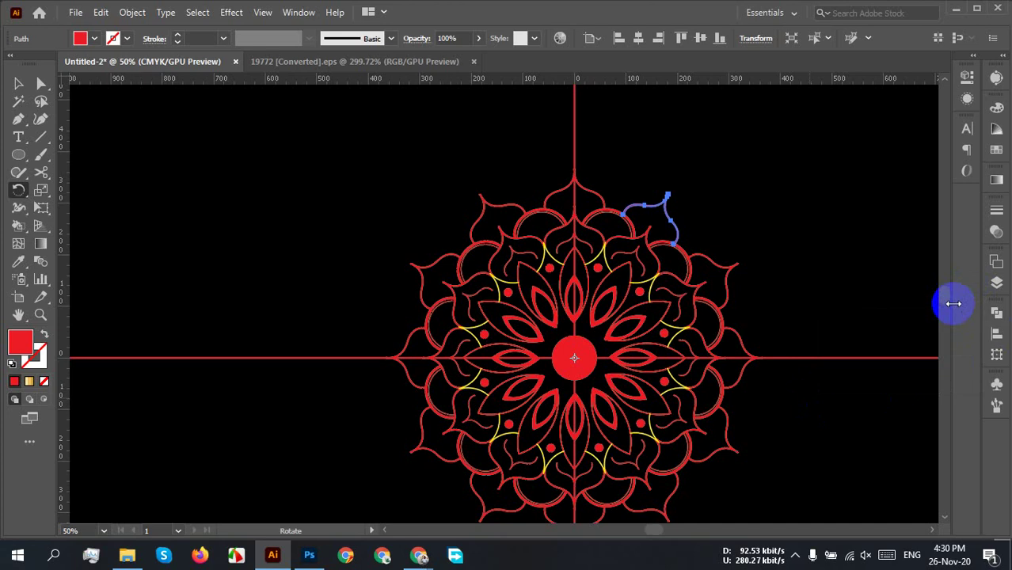
key("v")
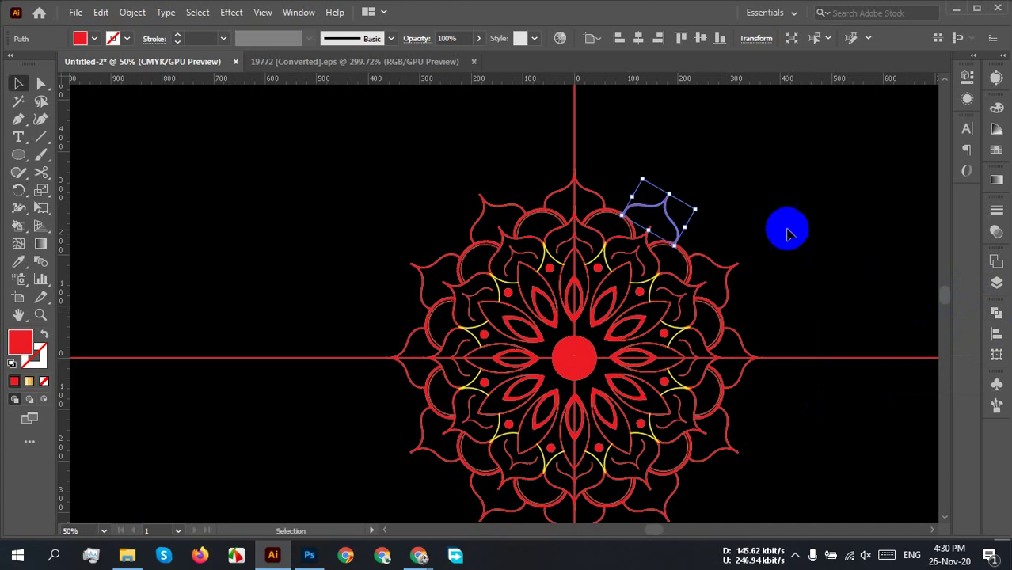
left_click(782, 228)
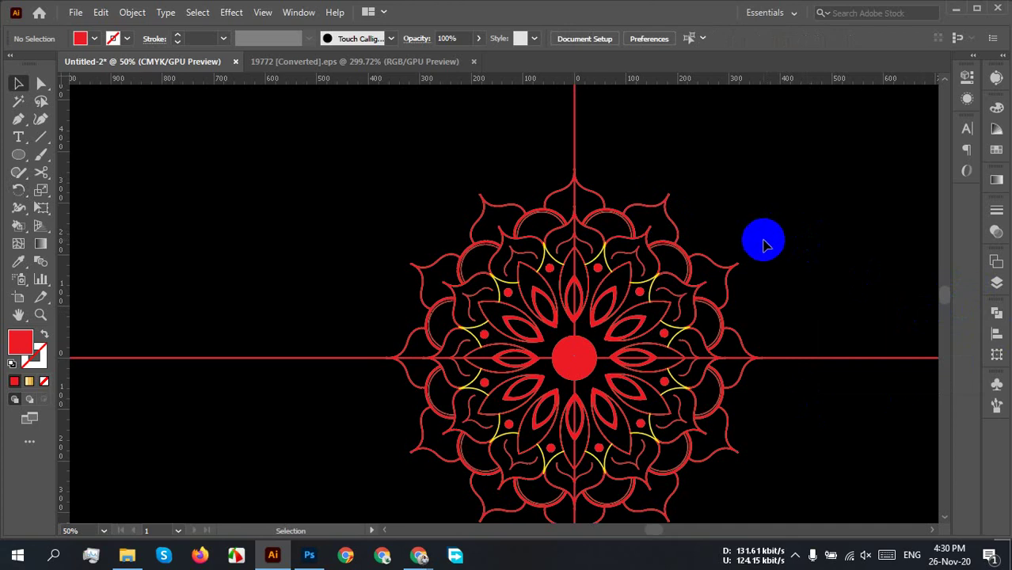
Step: Move the spare leaf outline from beside the artboard onto the black area above and right of the mandala
scroll(560, 290, "down", 2)
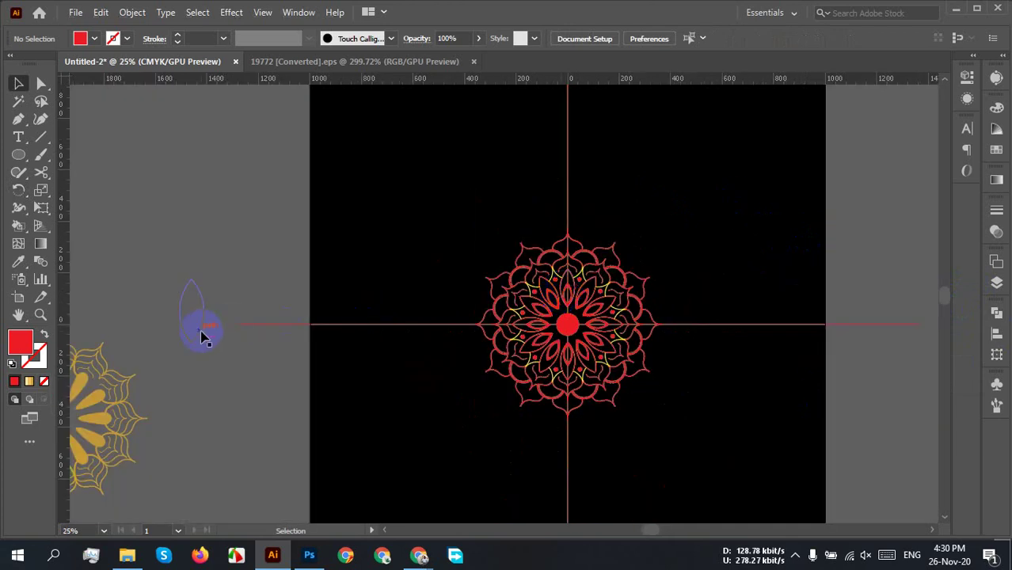
left_click_drag(199, 334, 650, 219)
scroll(664, 203, "up", 3)
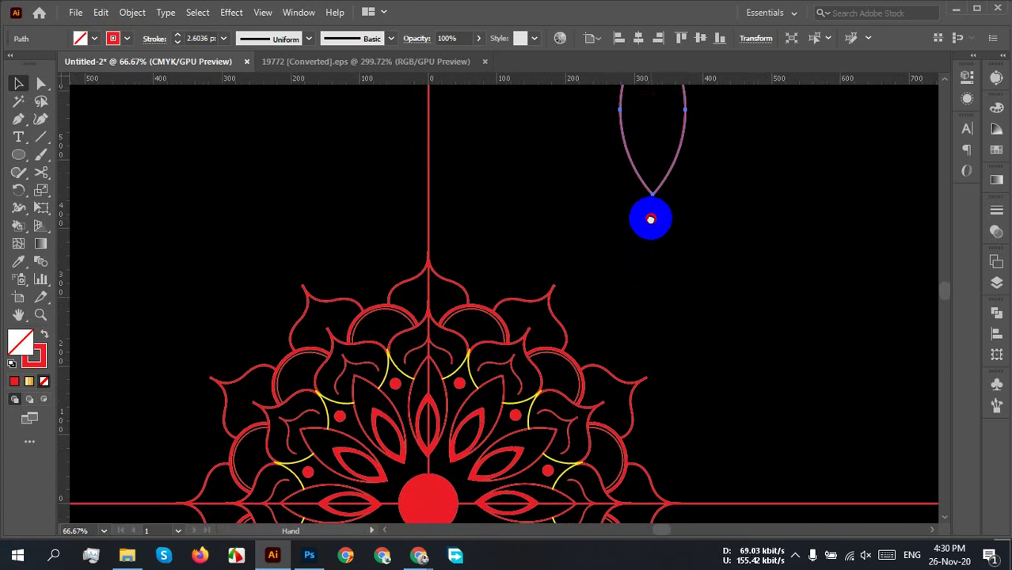
Step: Rotate the whole mandala about its centre so that a gap between two outermost arches lies on the vertical guide line
scroll(648, 215, "down", 2)
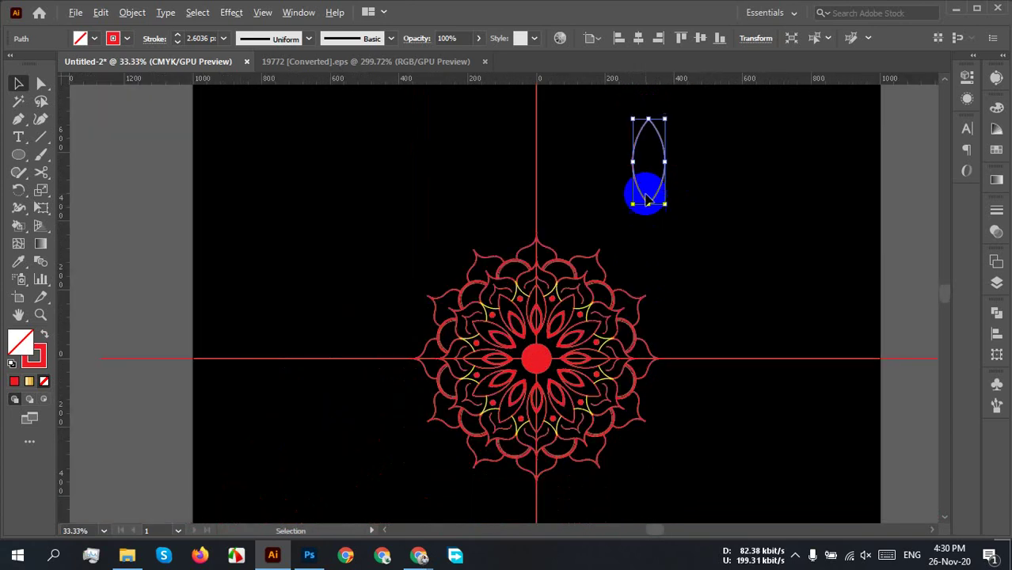
left_click_drag(328, 237, 723, 375)
left_click(705, 273)
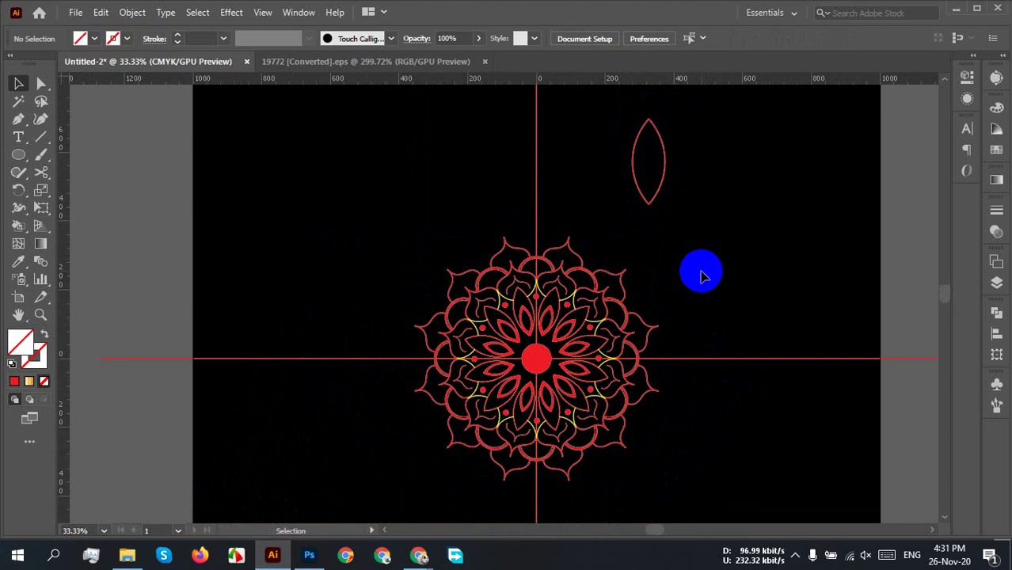
Step: Move the leaf outline onto the vertical guide line, with its lower point just above the topmost double arc
scroll(579, 270, "up", 4)
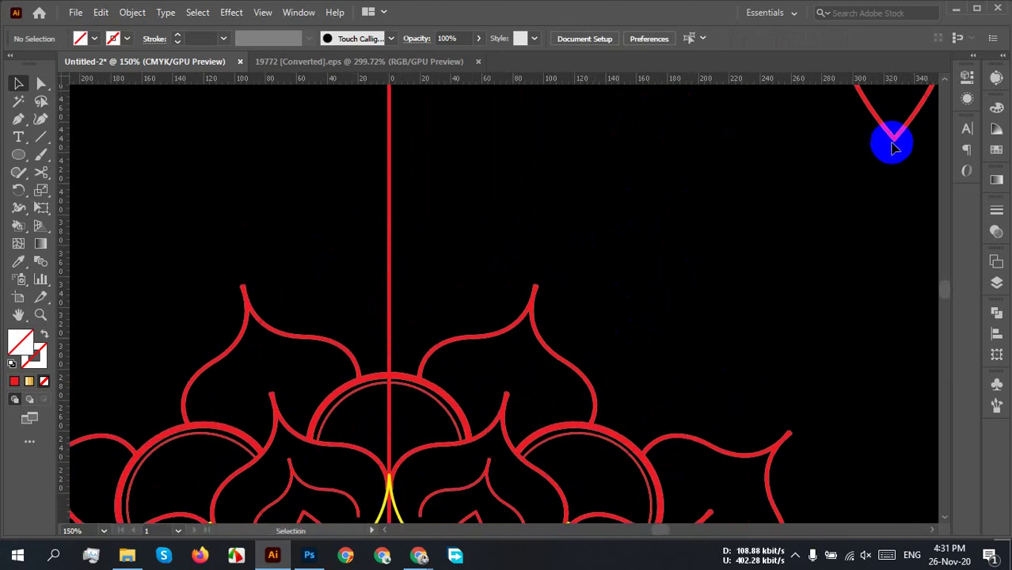
left_click_drag(893, 136, 389, 346)
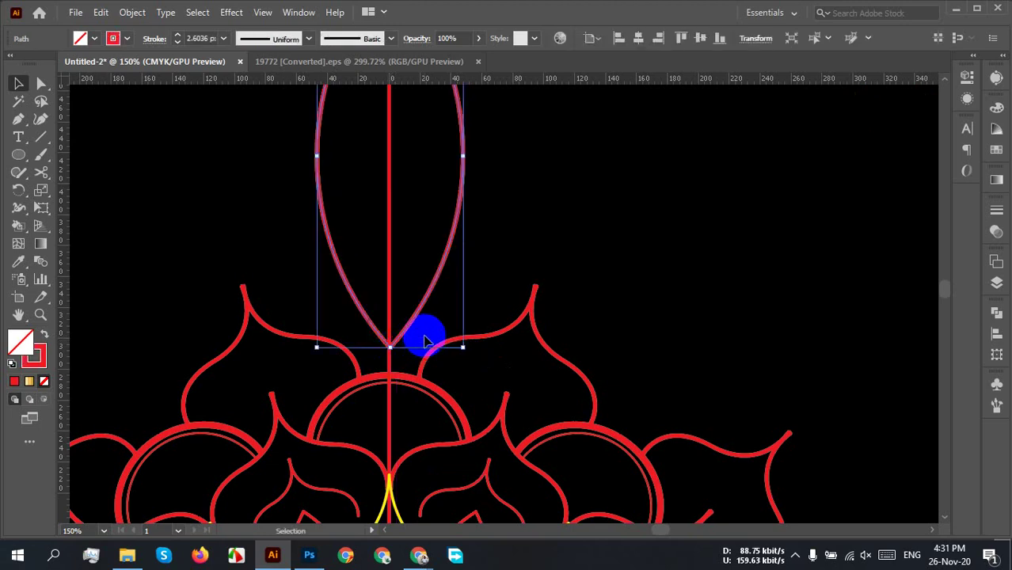
scroll(425, 338, "down", 3)
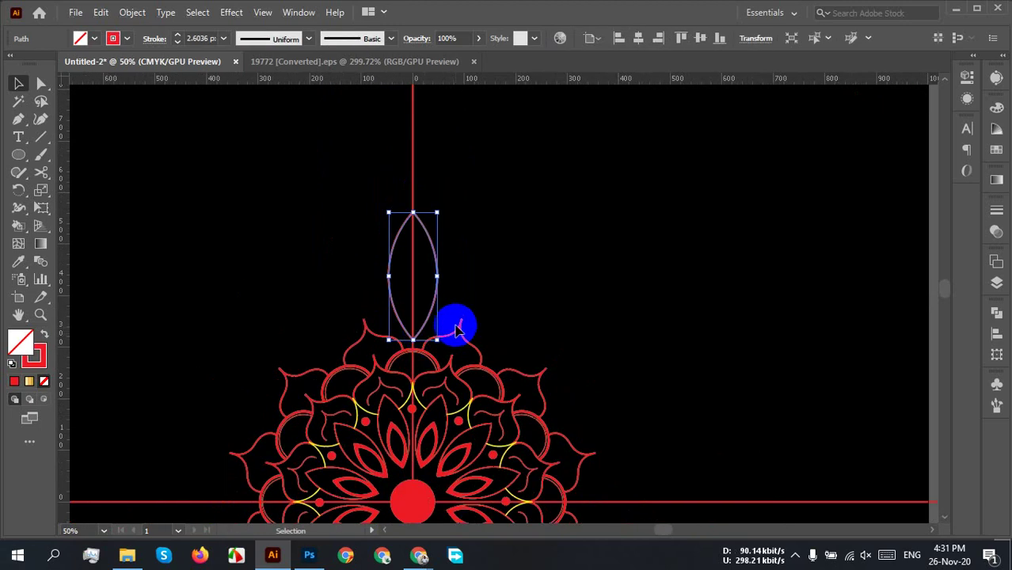
Step: Scale the leaf outline down proportionally about its centre to about 57 px wide and 148 px high
scroll(411, 287, "up", 1)
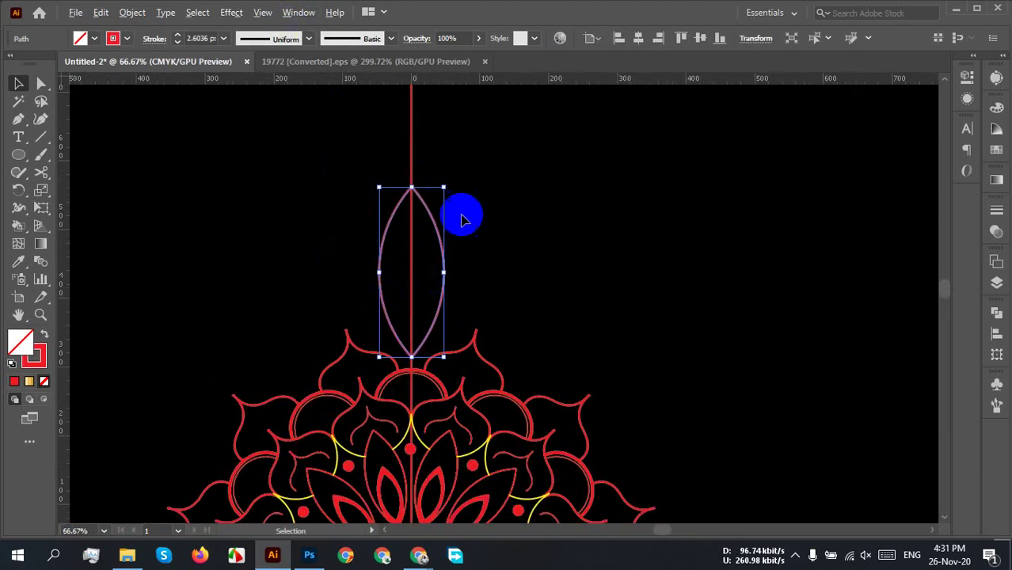
left_click_drag(445, 186, 441, 224)
scroll(483, 246, "down", 3)
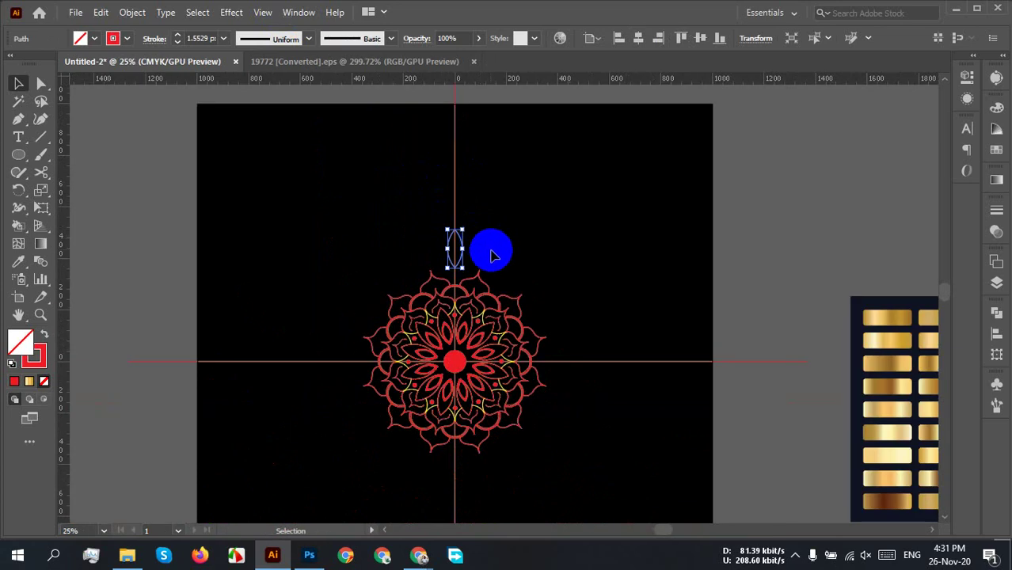
Step: Move the leaf outline down the vertical guide line by about 56 px, close above the topmost double arc
left_click(482, 258)
scroll(475, 255, "up", 2)
left_click_drag(522, 252, 514, 204)
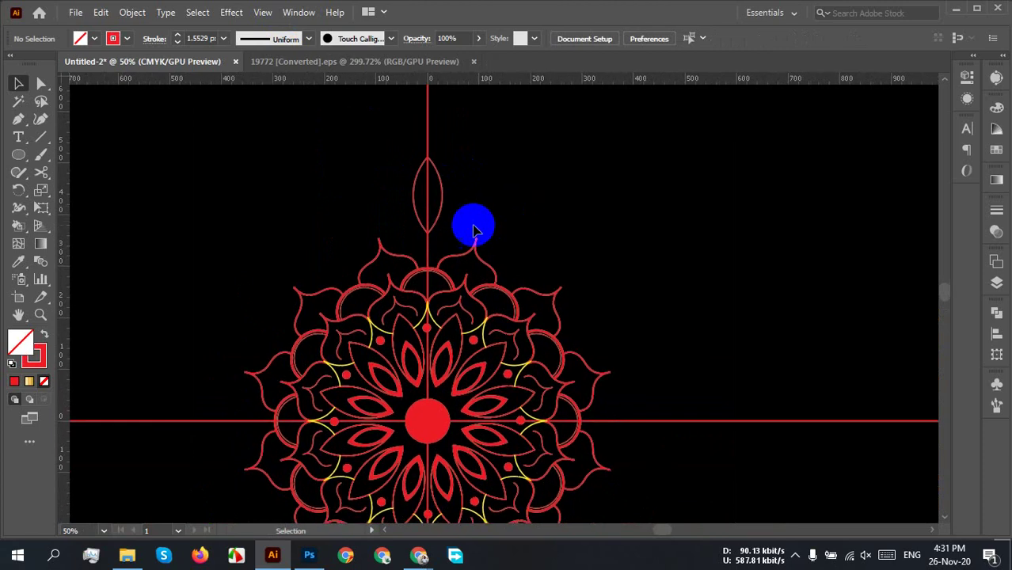
left_click_drag(445, 203, 445, 232)
left_click(568, 217)
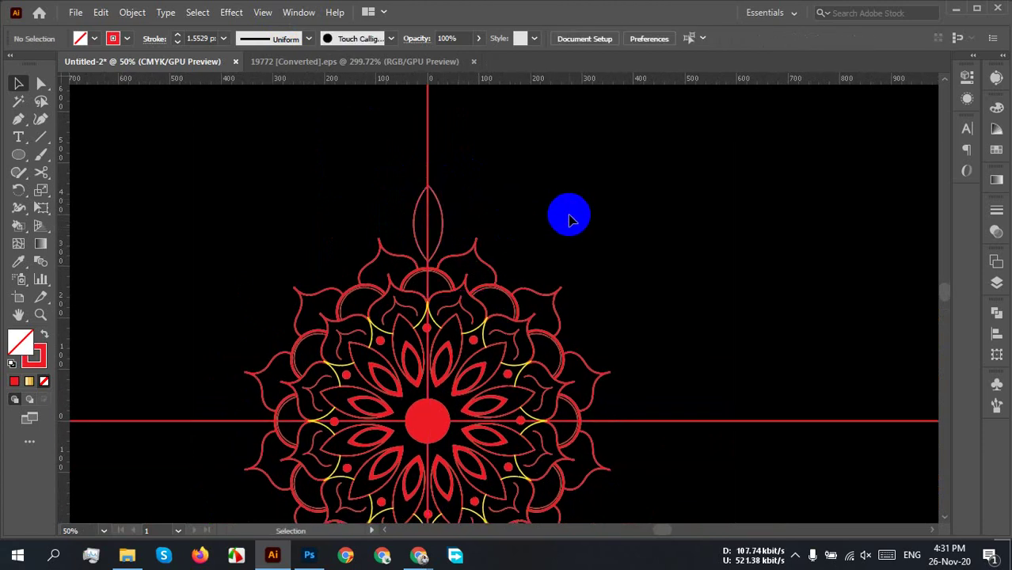
Step: Scale the leaf outline down again about its centre to about 35 px wide and 93 px high
scroll(425, 226, "up", 3)
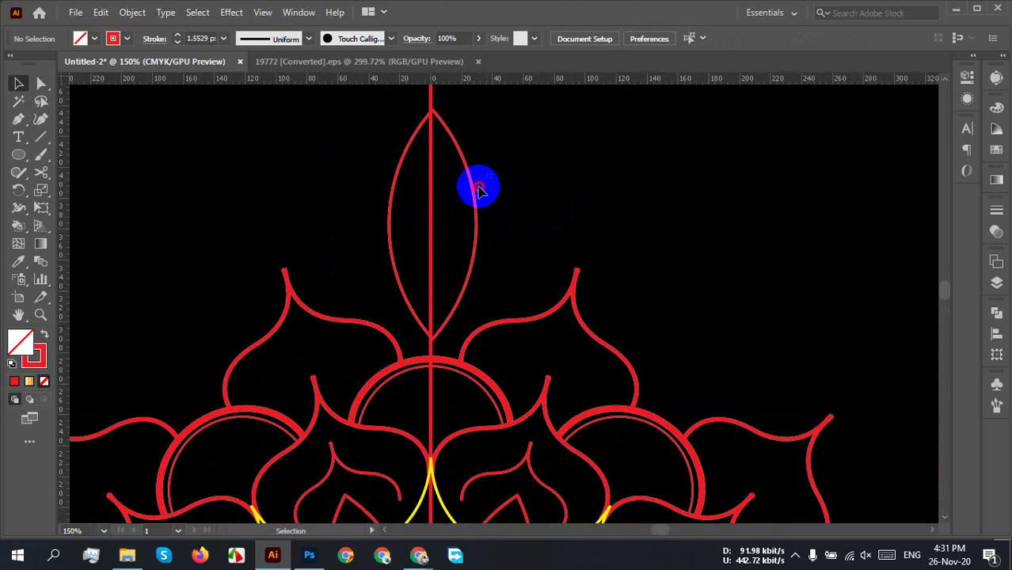
left_click(475, 184)
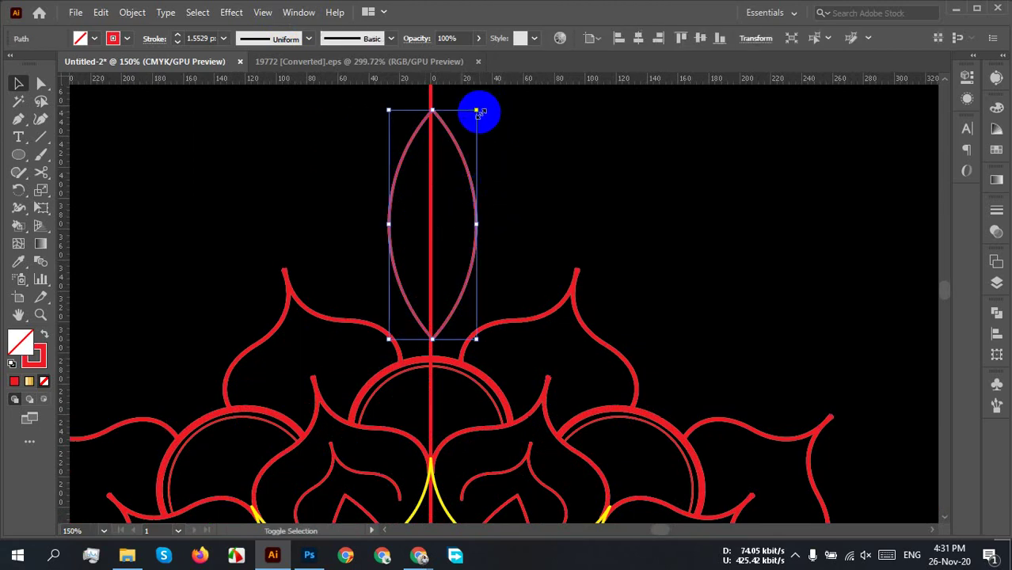
left_click_drag(476, 110, 463, 151)
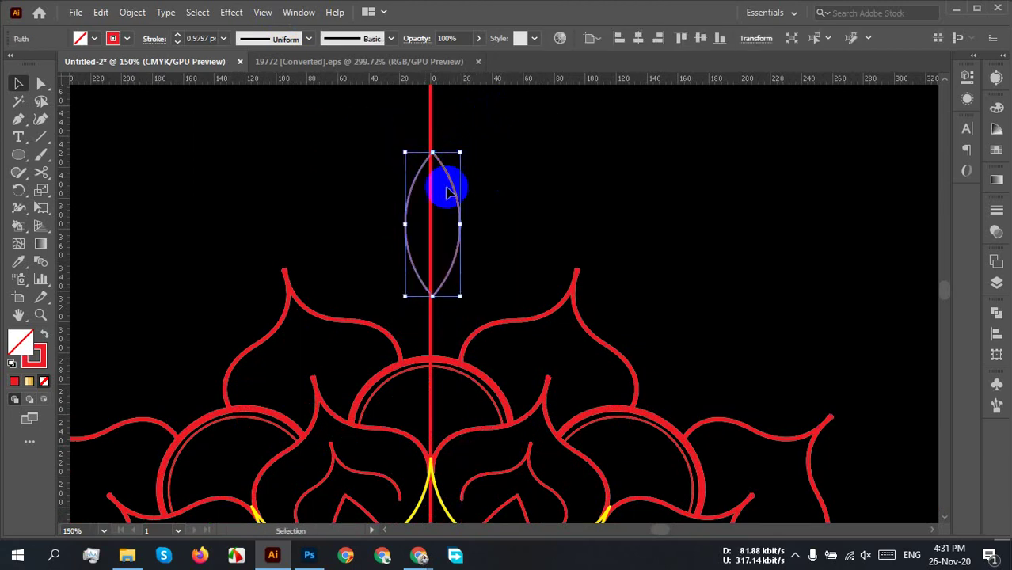
Step: Lower the leaf outline between the two topmost arch tips and centre it horizontally on the vertical guide line
left_click_drag(456, 192, 449, 232)
left_click(638, 38)
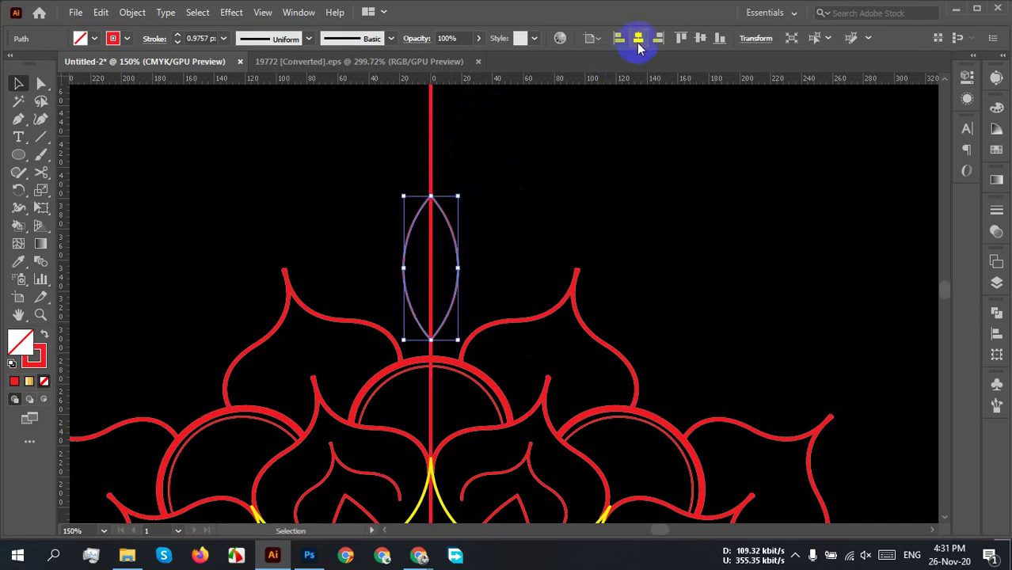
left_click(550, 229)
Step: Move the leaf outline off the artboard, beside its left edge, and enlarge it to about 106 px wide and 283 px high
scroll(501, 216, "down", 2)
scroll(500, 215, "down", 1)
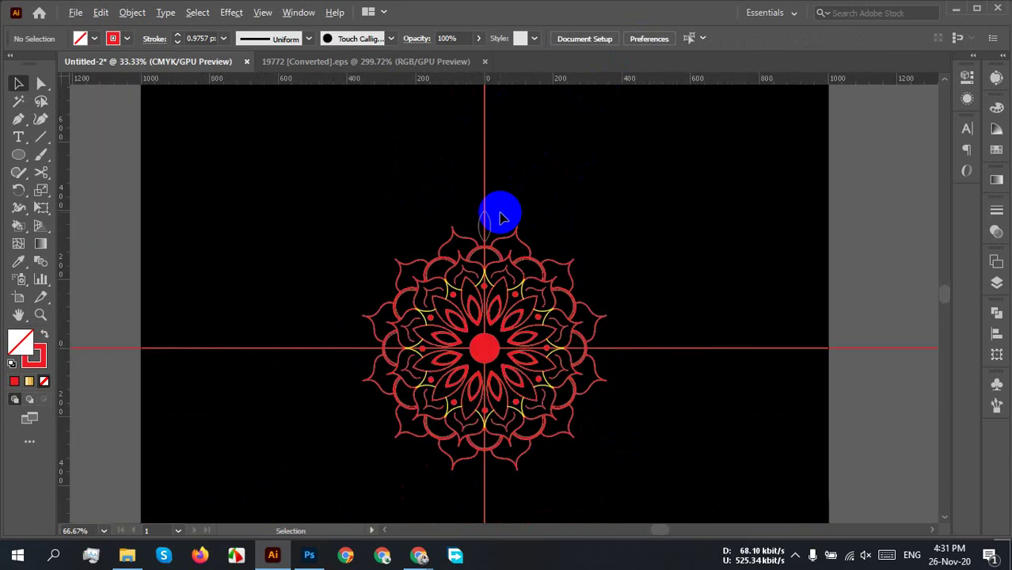
left_click(488, 225)
left_click_drag(494, 226, 490, 223)
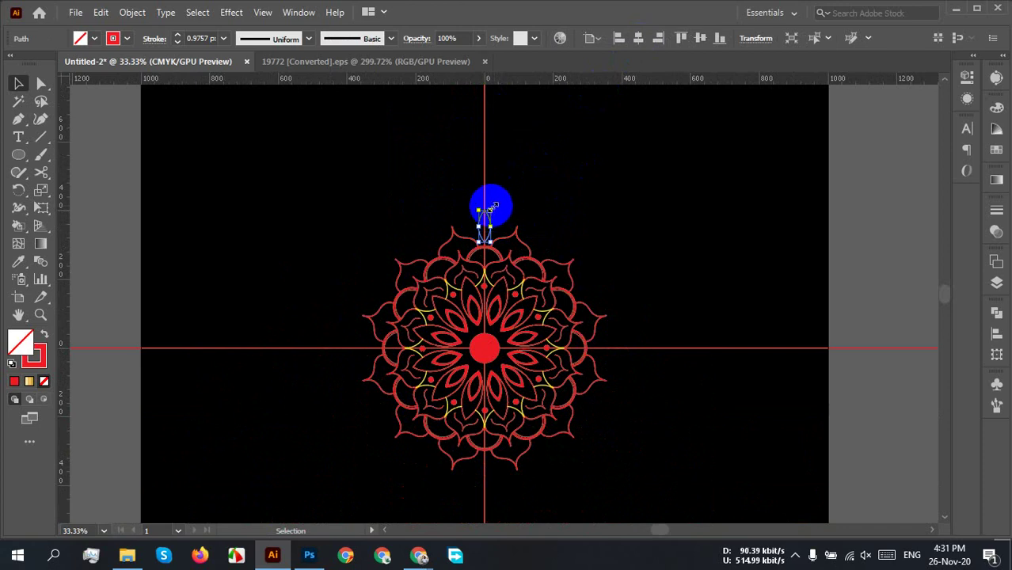
mouse_move(491, 207)
left_mouse_down()
mouse_move(526, 175)
mouse_move(495, 202)
mouse_move(289, 197)
mouse_move(128, 245)
left_mouse_up()
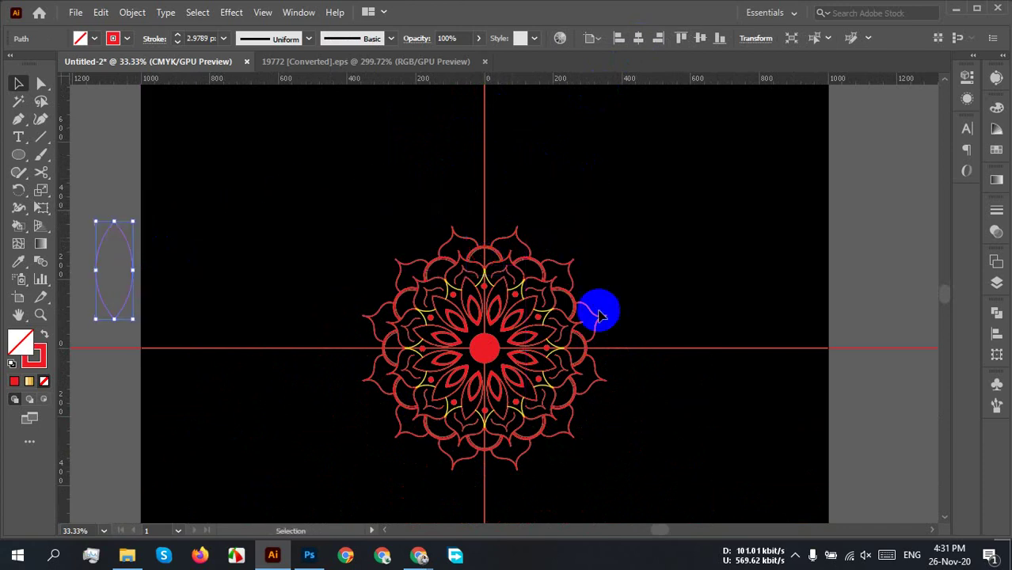
Step: Fill the whole mandala with the gold gradient sampled from the second swatch in the top row of the gold gradient chart
scroll(642, 285, "down", 2)
scroll(643, 300, "up", 2)
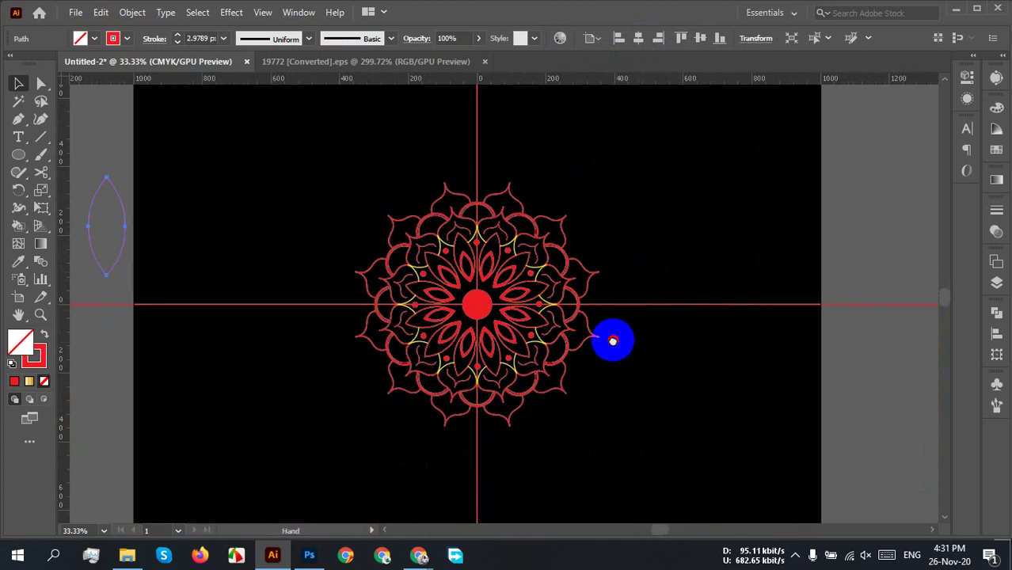
scroll(609, 338, "right", 1)
left_click_drag(273, 160, 605, 446)
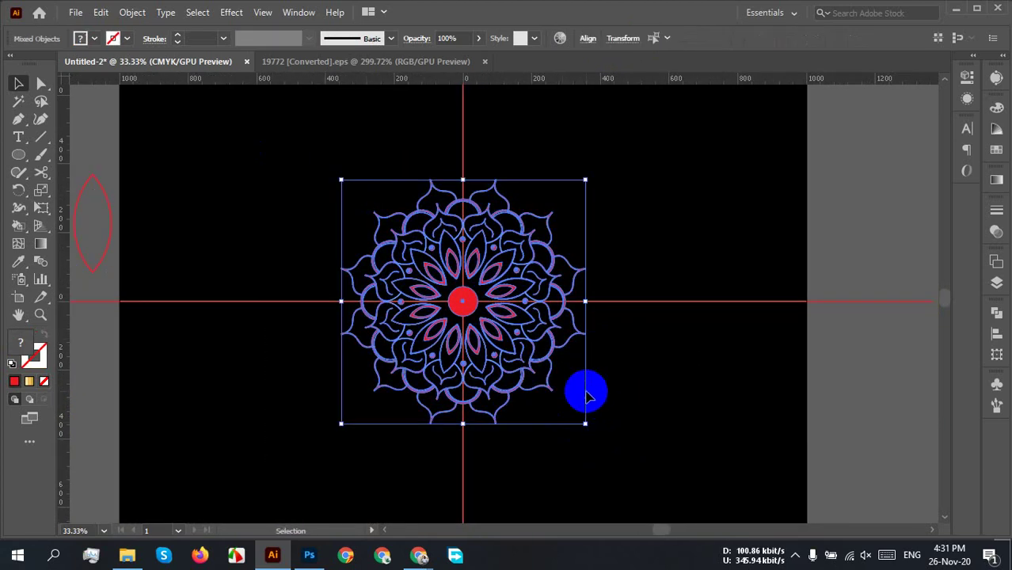
scroll(567, 358, "down", 1)
scroll(603, 375, "right", 3)
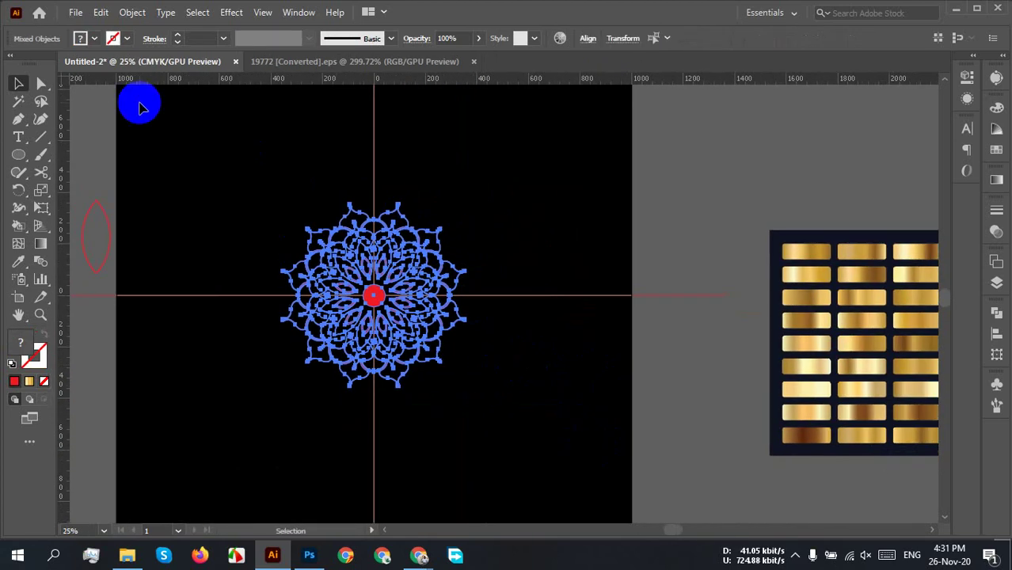
left_click(132, 12)
left_click(234, 180)
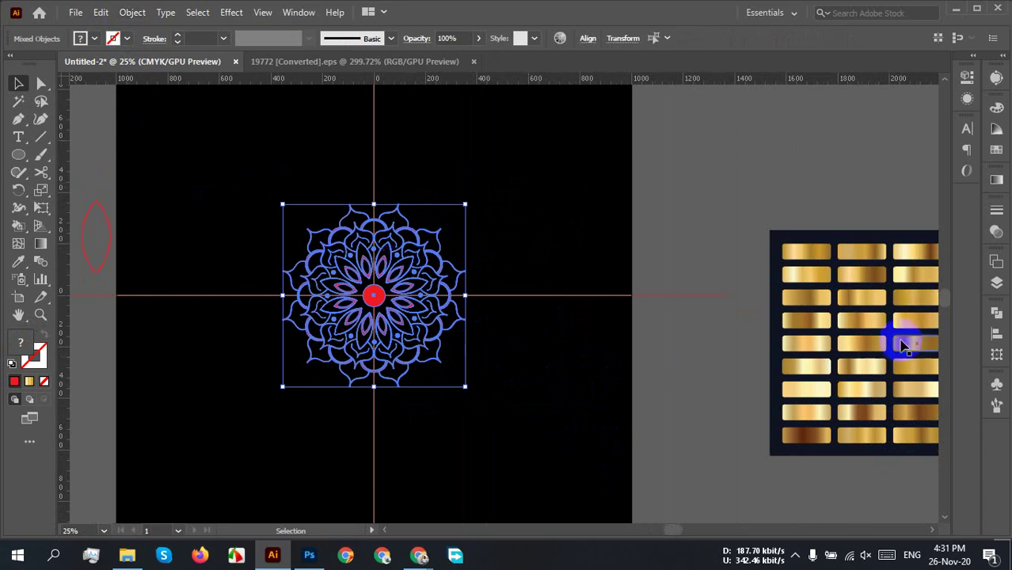
left_click_drag(634, 329, 550, 328)
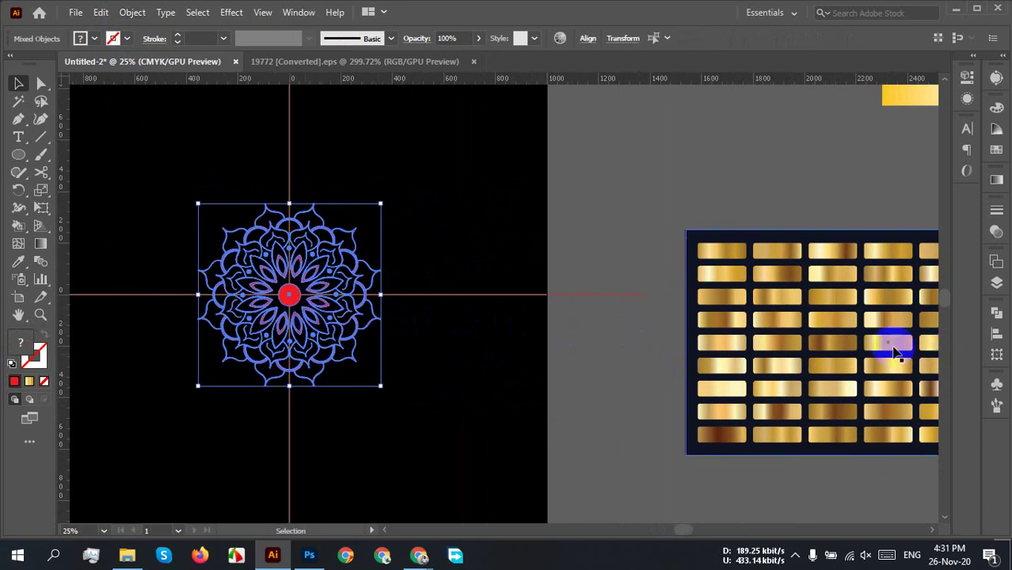
key("i")
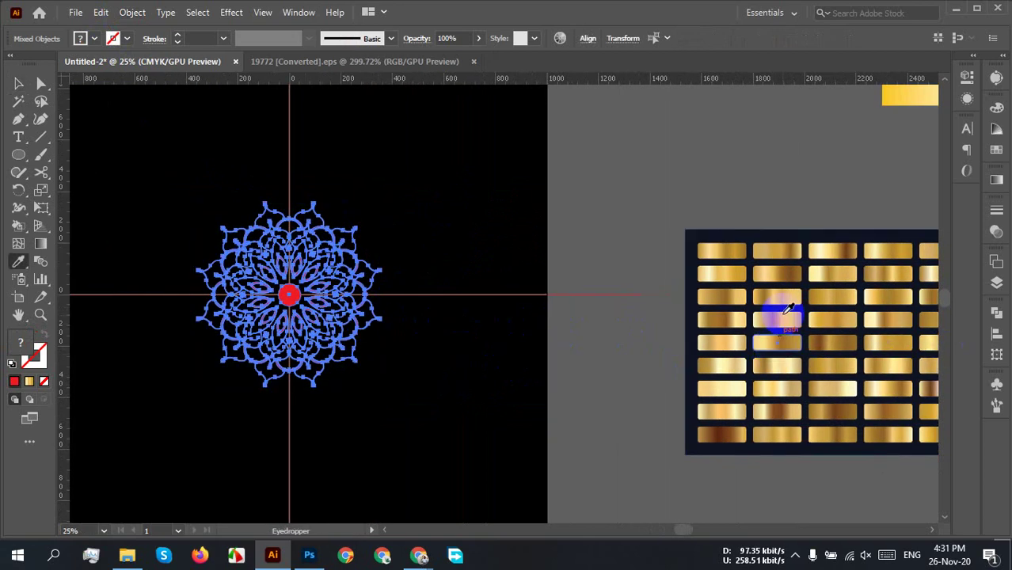
left_click(789, 252)
key("v")
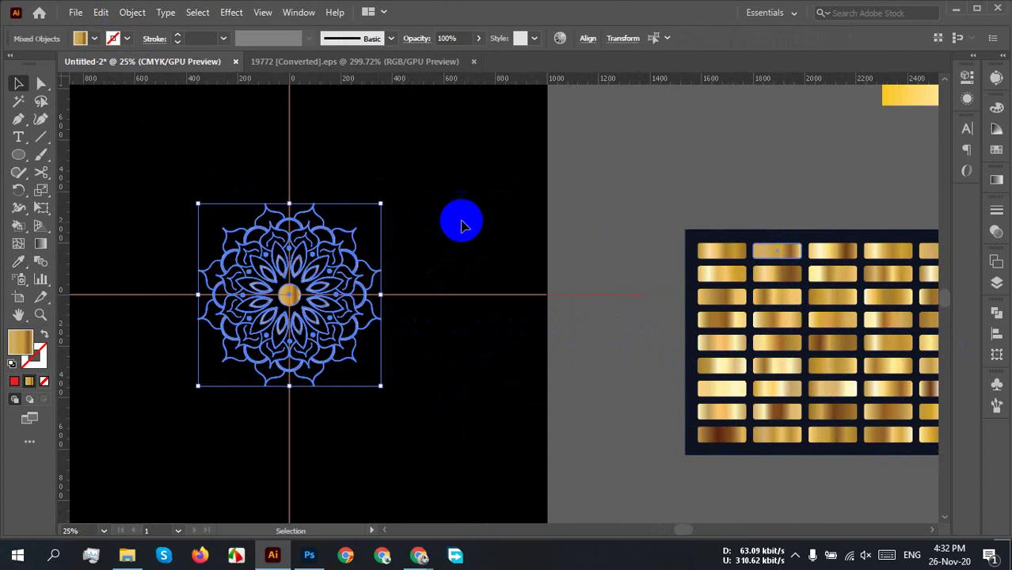
Step: Deselect the mandala and examine the gold gradient on its centre circle, petals and arches up close
left_click(443, 226)
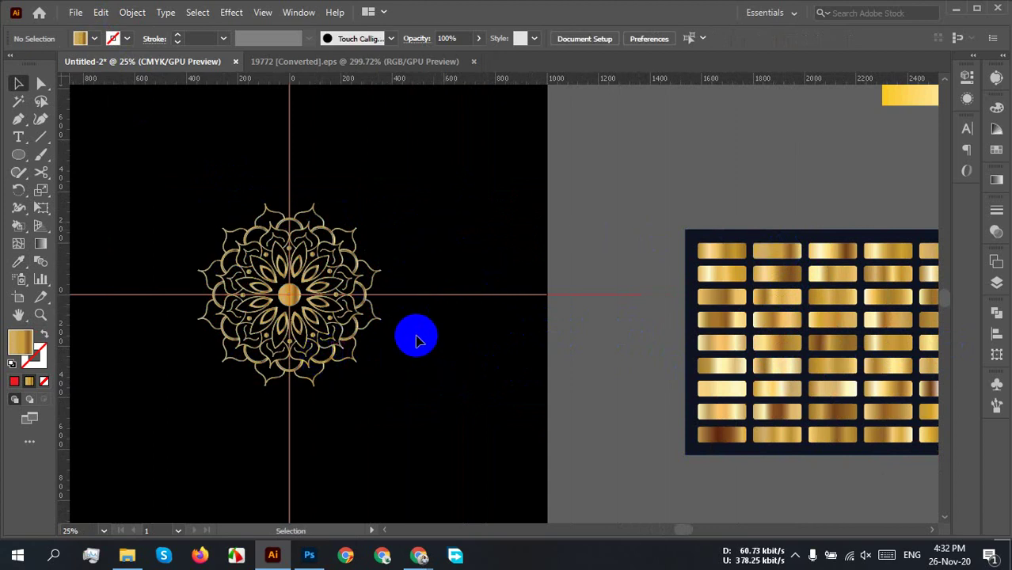
scroll(305, 261, "up", 2)
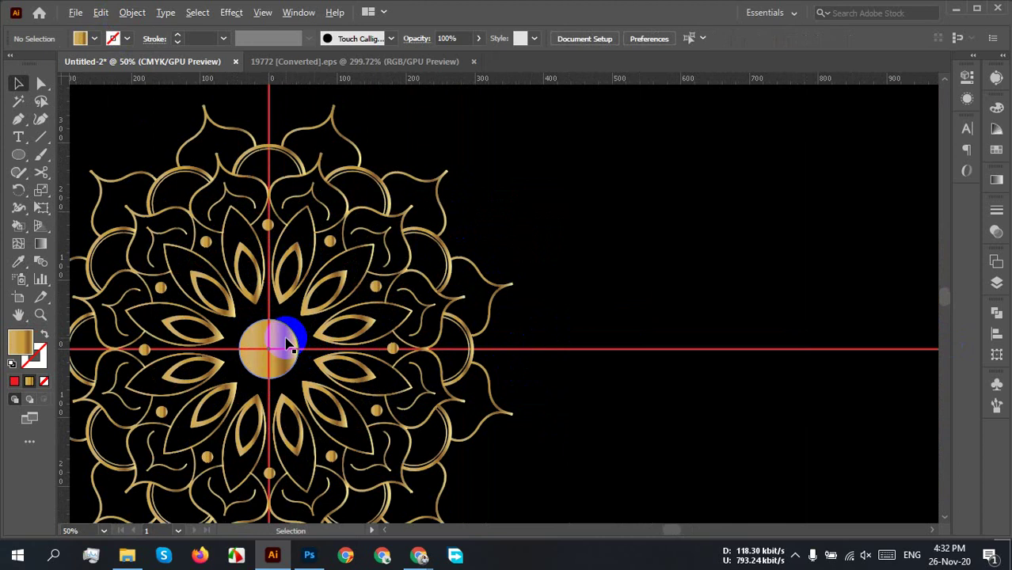
scroll(305, 348, "down", 2)
scroll(290, 336, "up", 2)
scroll(316, 331, "up", 2)
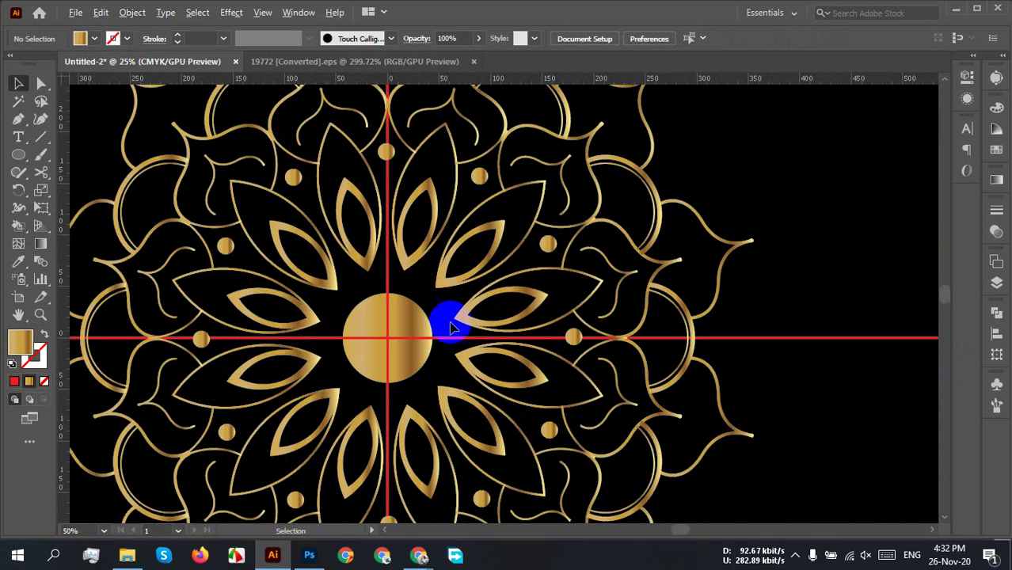
scroll(482, 309, "down", 2)
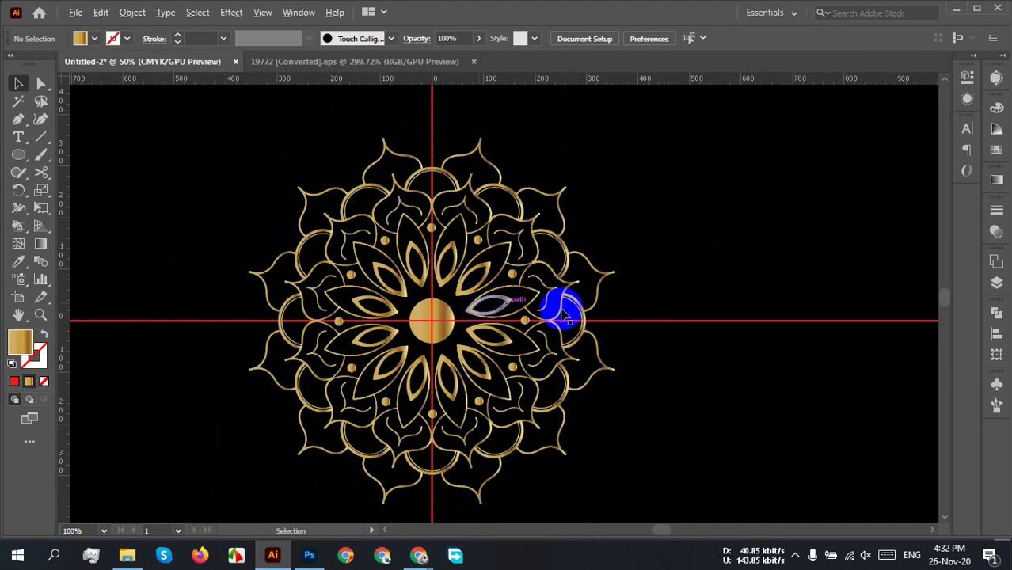
scroll(760, 305, "down", 1)
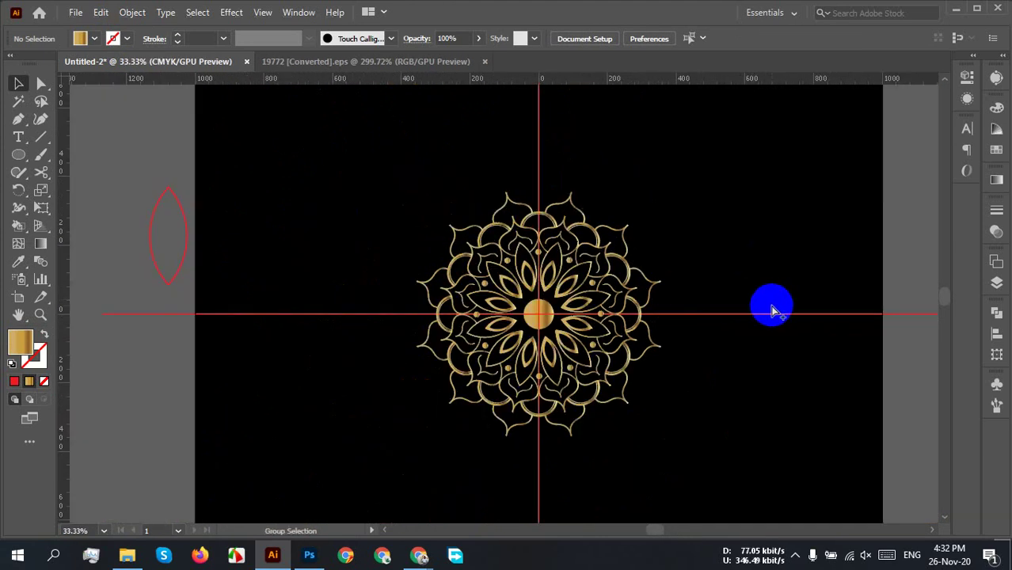
Step: Delete the horizontal and vertical guide lines crossing the mandala, and lock the black background rectangle
left_click(773, 310)
left_click(914, 376)
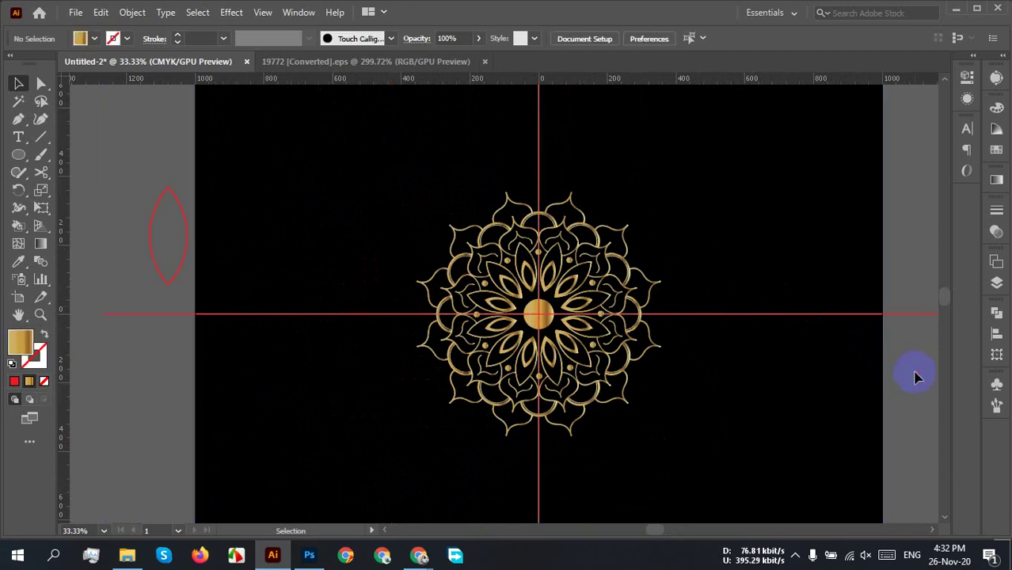
left_click(925, 293)
key("Delete")
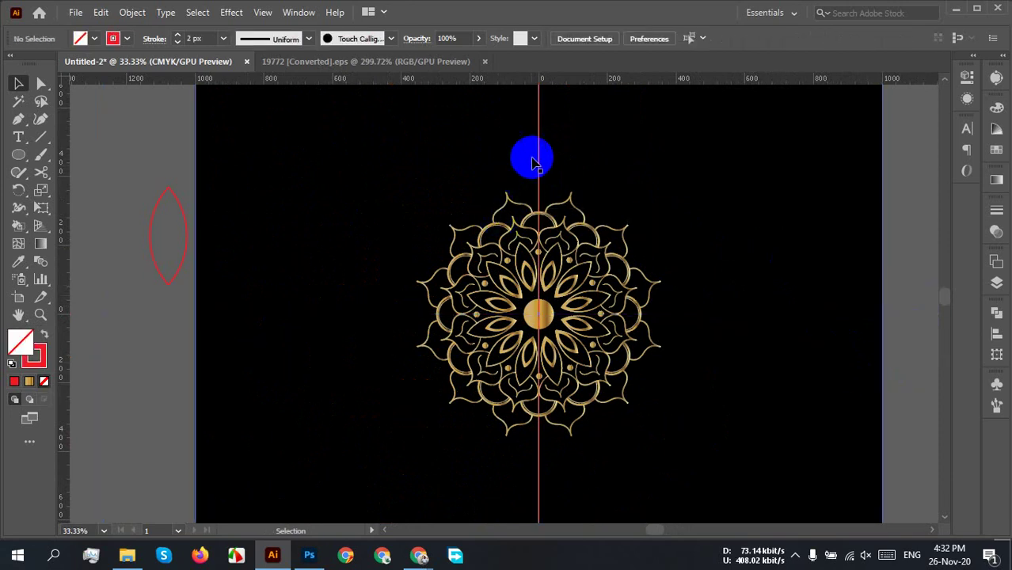
left_click(541, 151)
key("Delete")
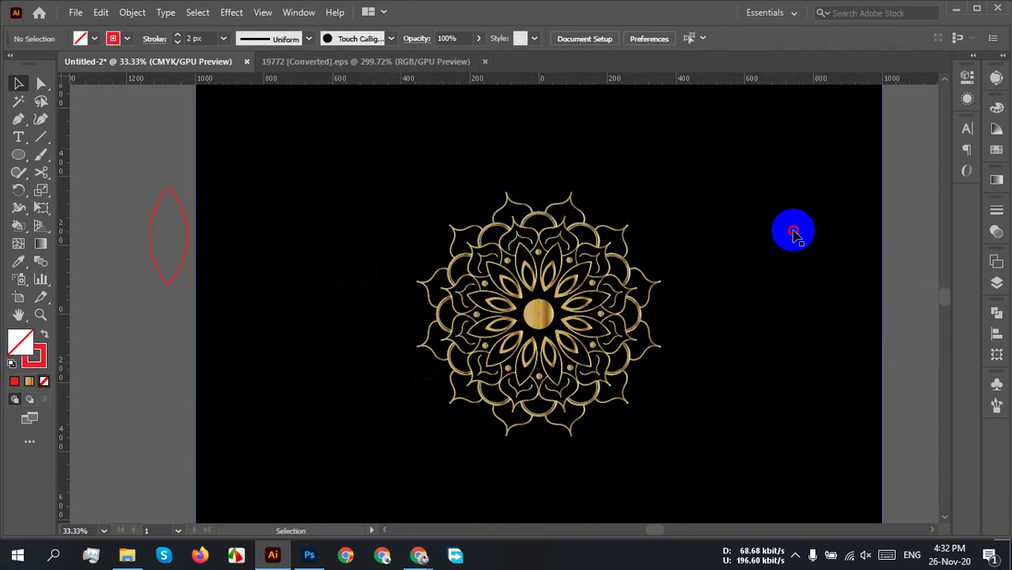
left_click(794, 234)
key("ctrl+2")
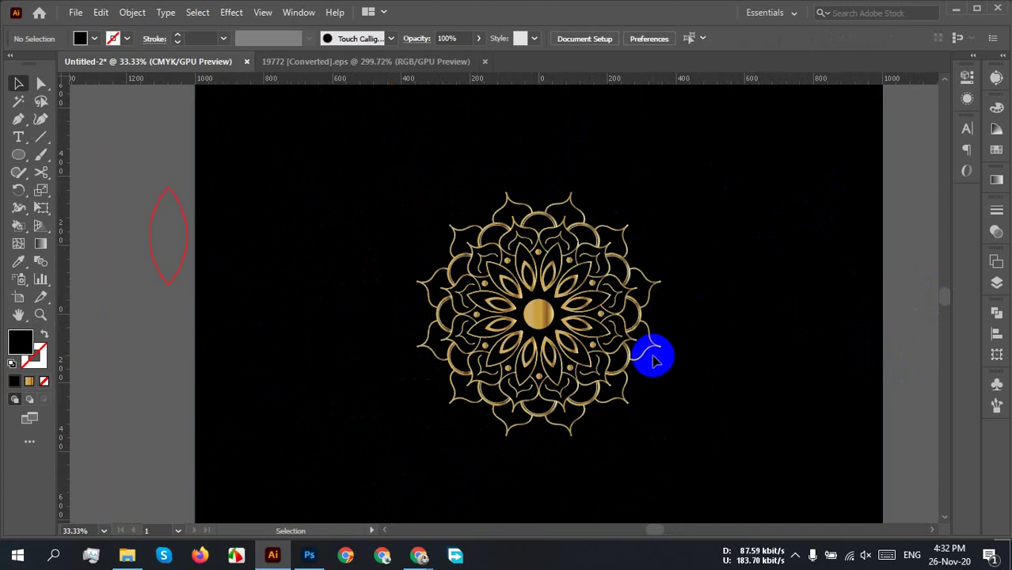
Step: Draw a hexagon about 210 px wide on the empty background above and beside the mandala, and rotate it 90 degrees
scroll(580, 320, "up", 3)
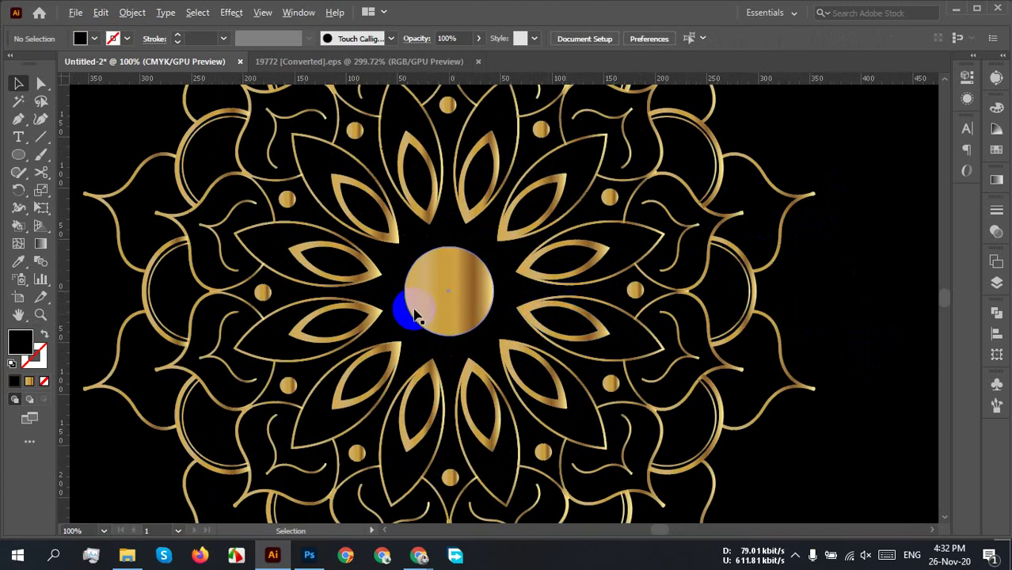
scroll(414, 309, "up", 2)
scroll(606, 262, "up", 2)
scroll(595, 262, "down", 8)
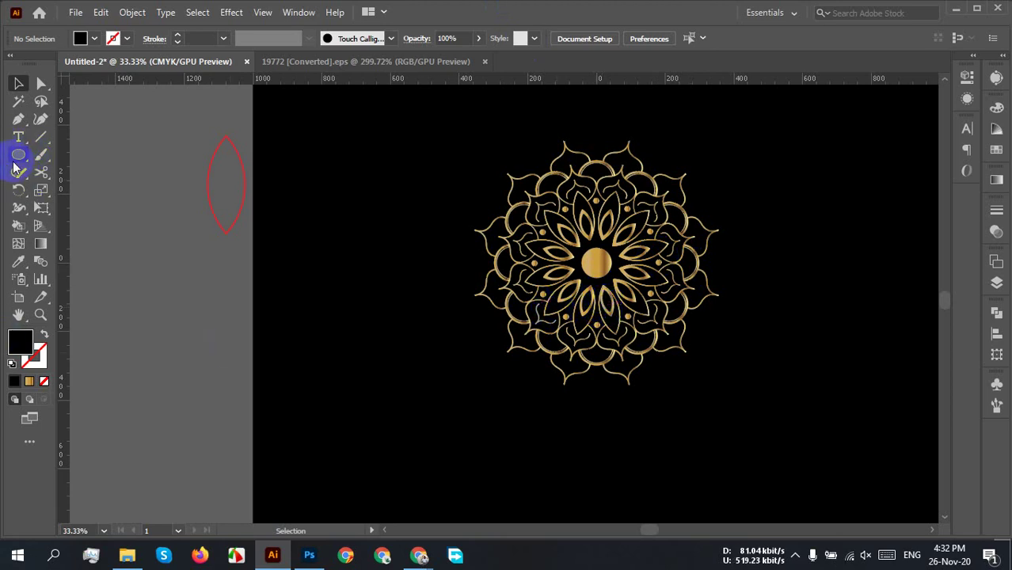
left_click_drag(15, 158, 68, 208)
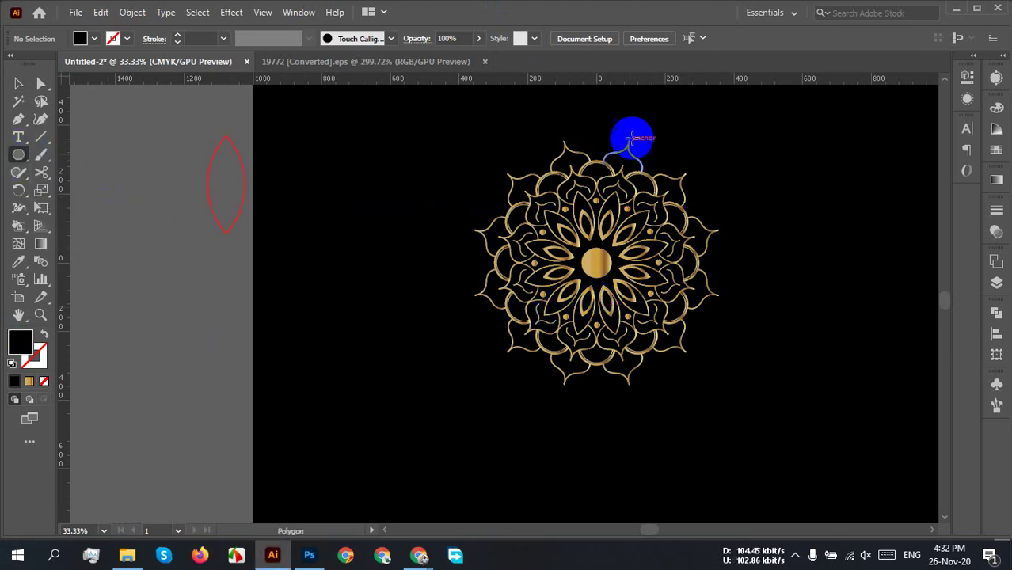
scroll(631, 139, "up", 2, "alt")
scroll(626, 154, "up", 3)
scroll(441, 241, "right", 4)
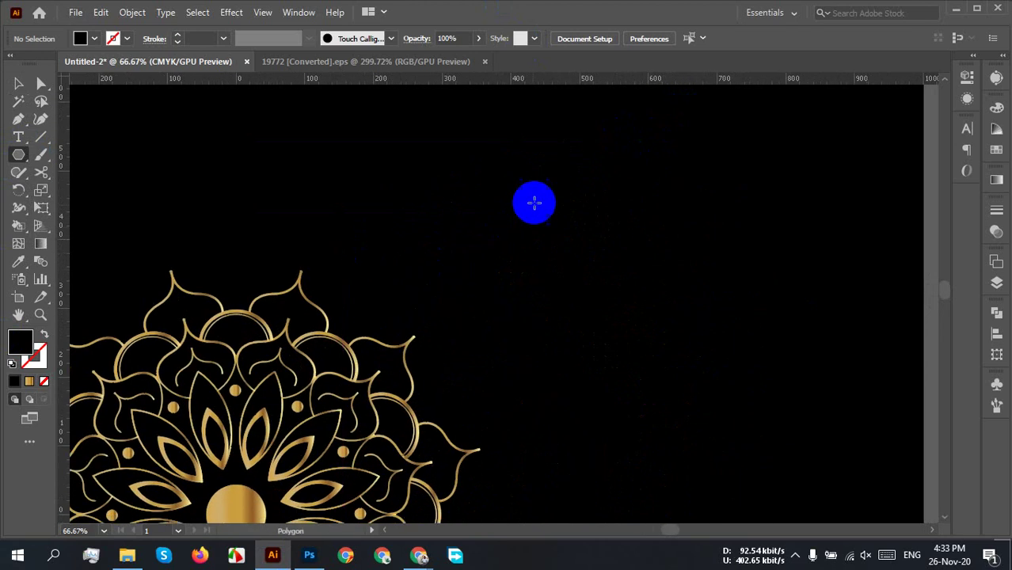
left_click_drag(534, 203, 580, 254)
key("v")
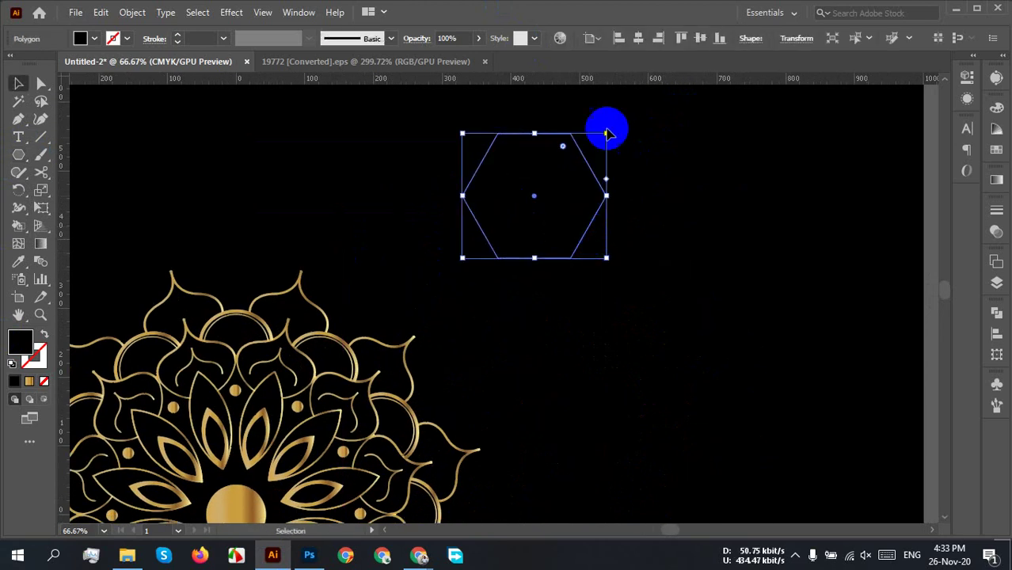
left_click_drag(613, 127, 486, 120)
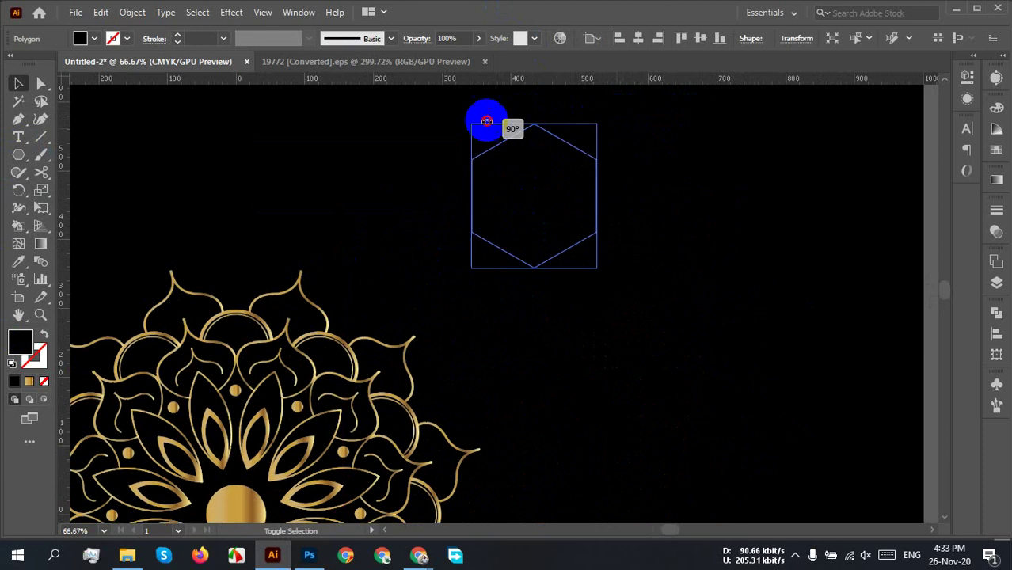
Step: Move the hexagon over the mandala's two topmost arches and give it no fill and a yellow stroke
left_click_drag(406, 253, 704, 262)
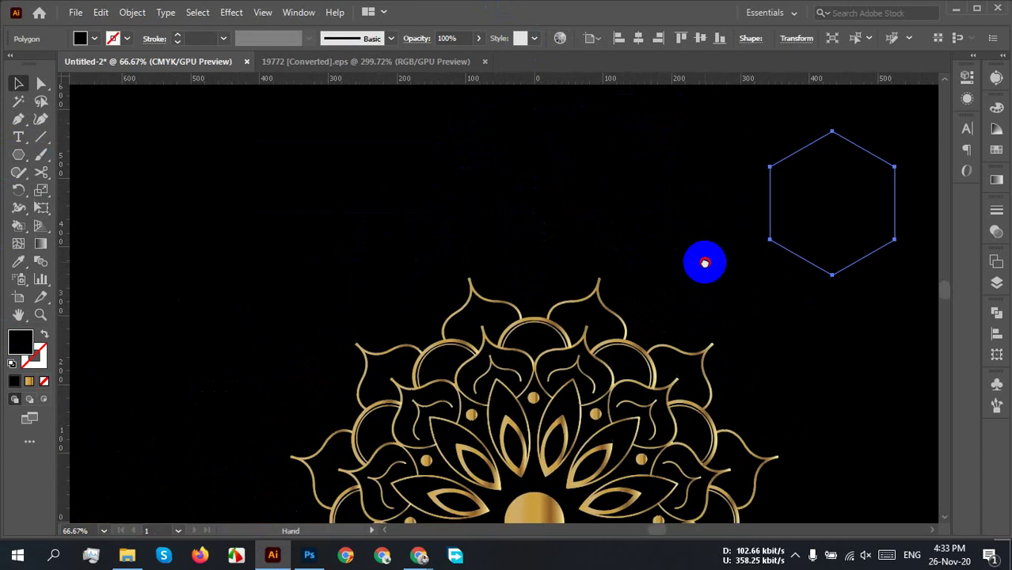
left_click_drag(776, 228, 481, 333)
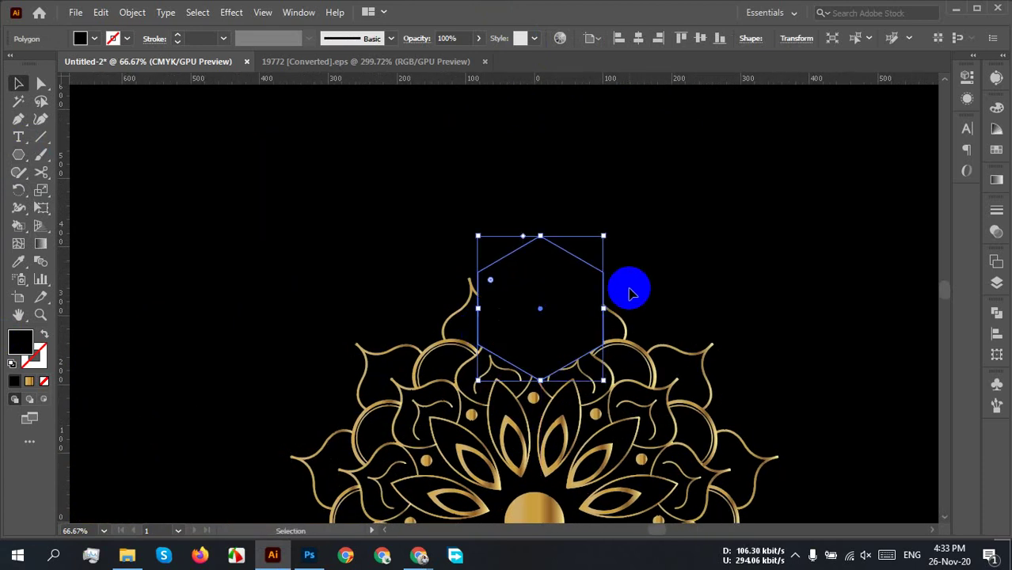
left_click(44, 337)
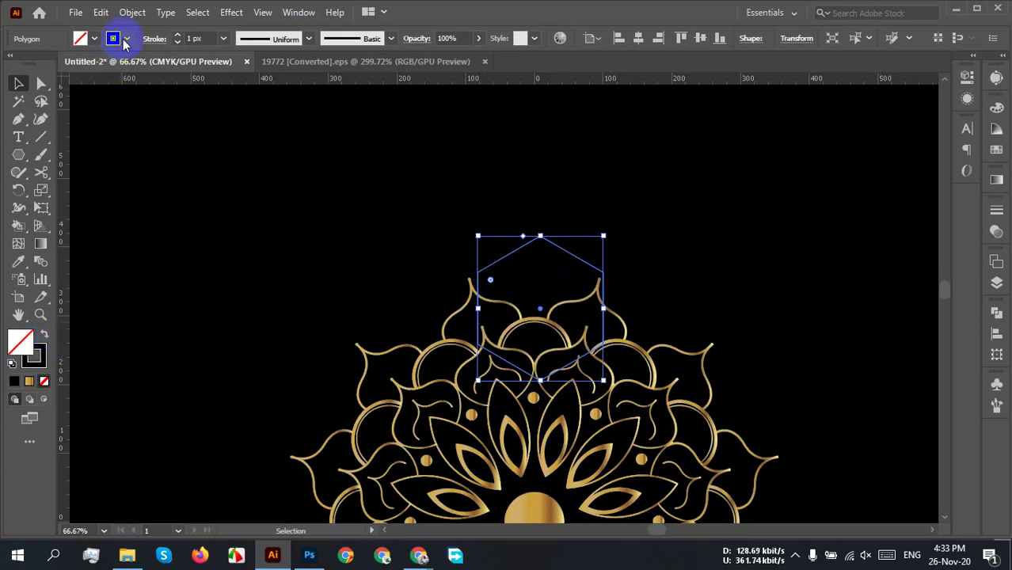
left_click(126, 39)
left_click(63, 74)
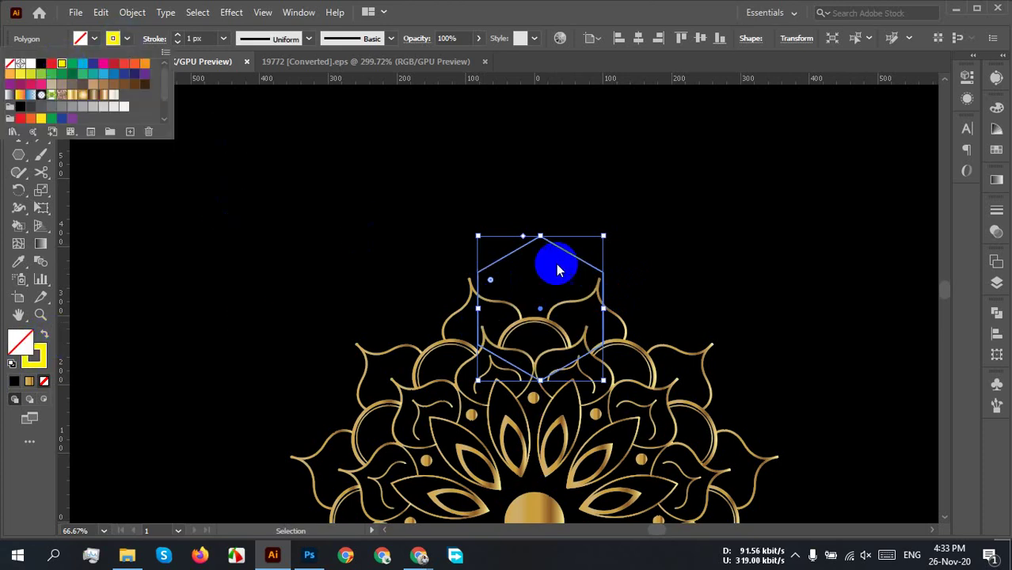
left_click(692, 237)
left_click(646, 242)
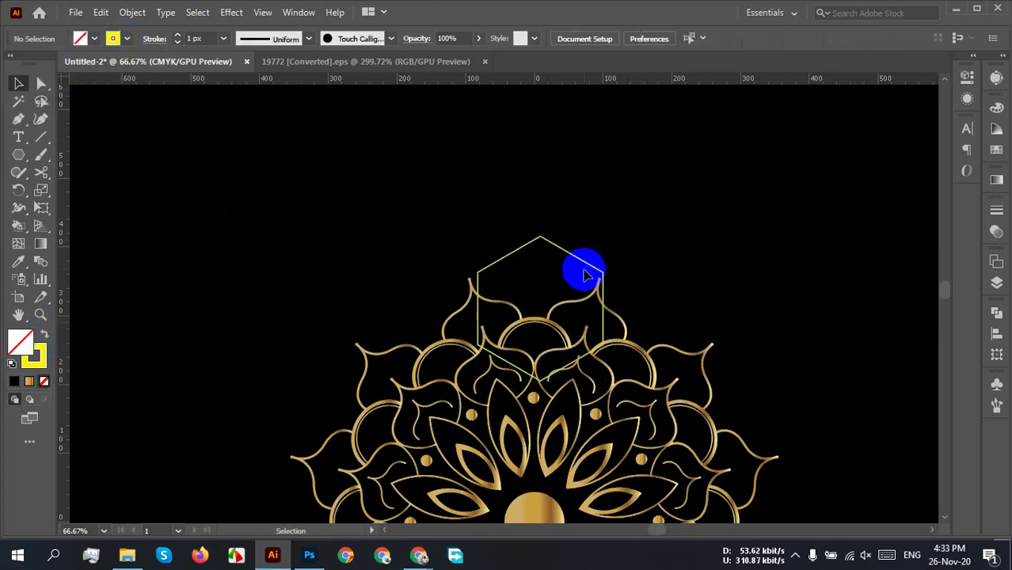
Step: Scale the hexagon down about its centre to about 154 px wide, raise it slightly, and centre it horizontally on the artboard
scroll(583, 267, "up", 2)
left_click_drag(536, 263, 538, 261)
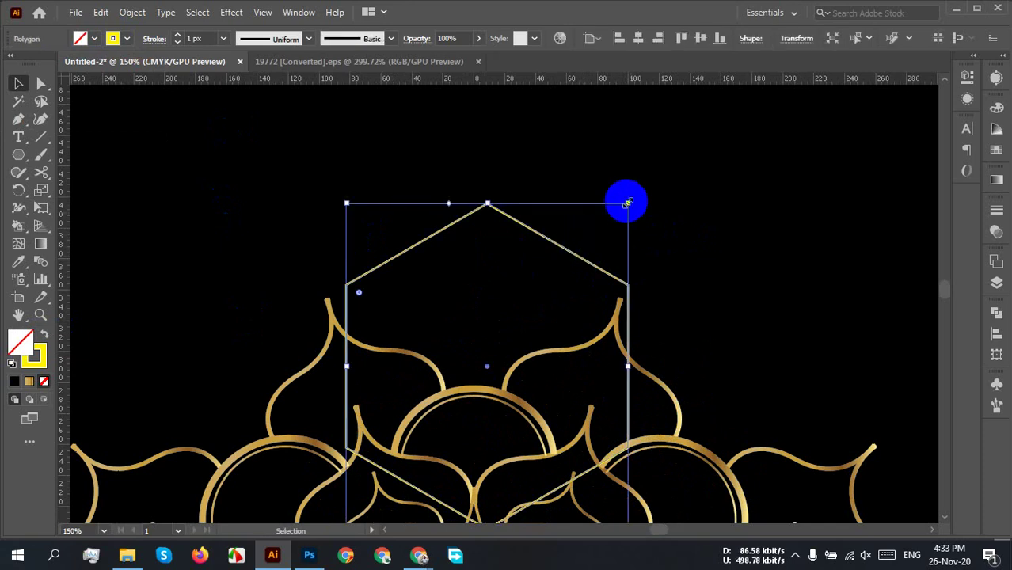
left_click_drag(626, 203, 606, 229)
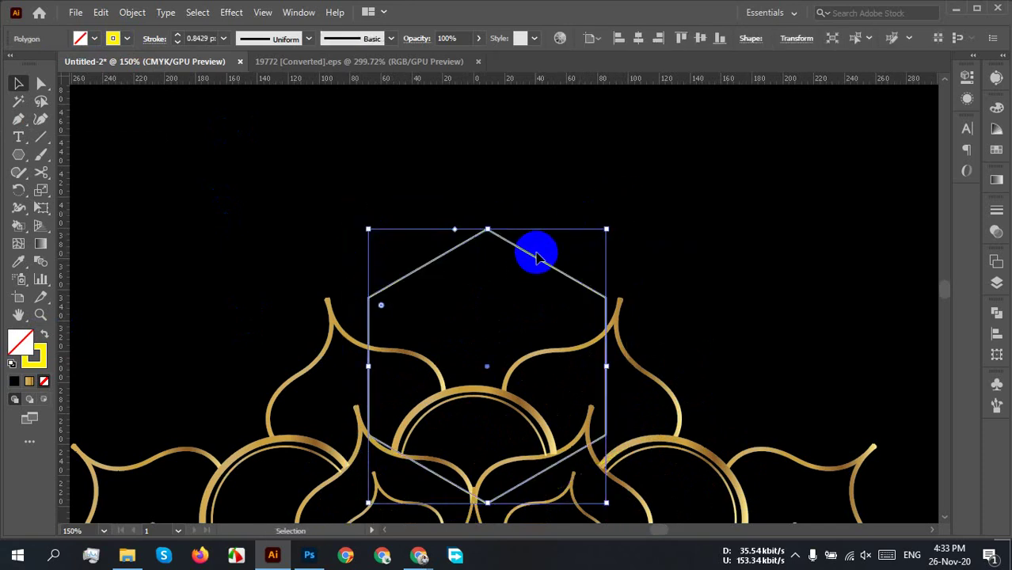
left_click_drag(536, 264, 537, 222)
left_click(638, 38)
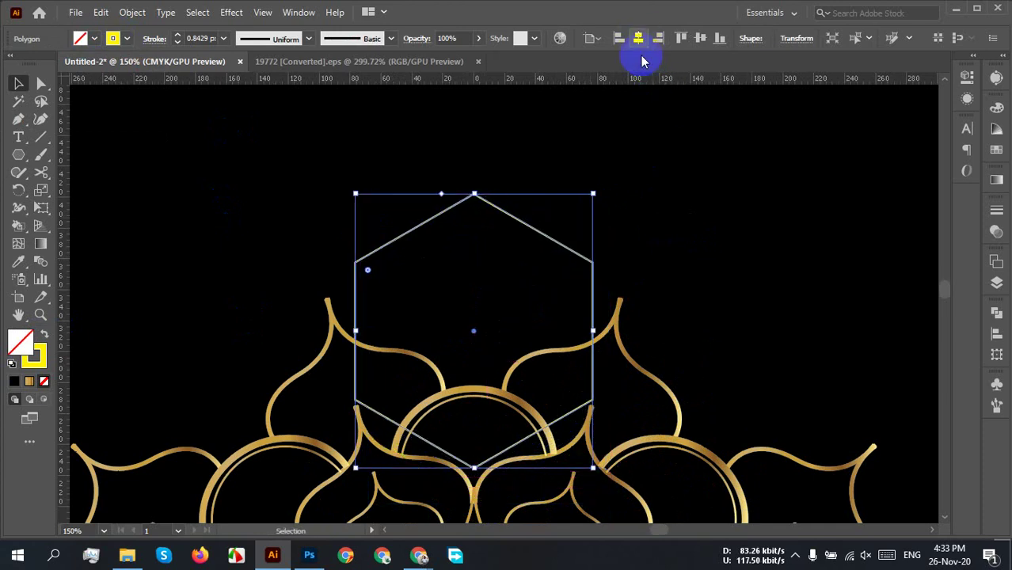
left_click(718, 239)
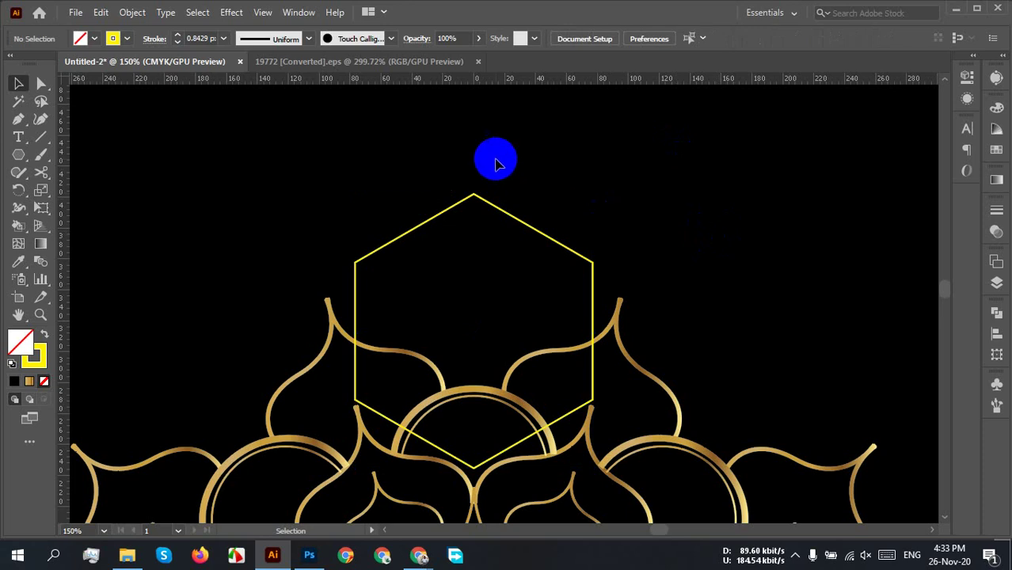
Step: Lower the hexagon by about 10 px between the two topmost arch tips
left_click_drag(493, 159, 441, 206)
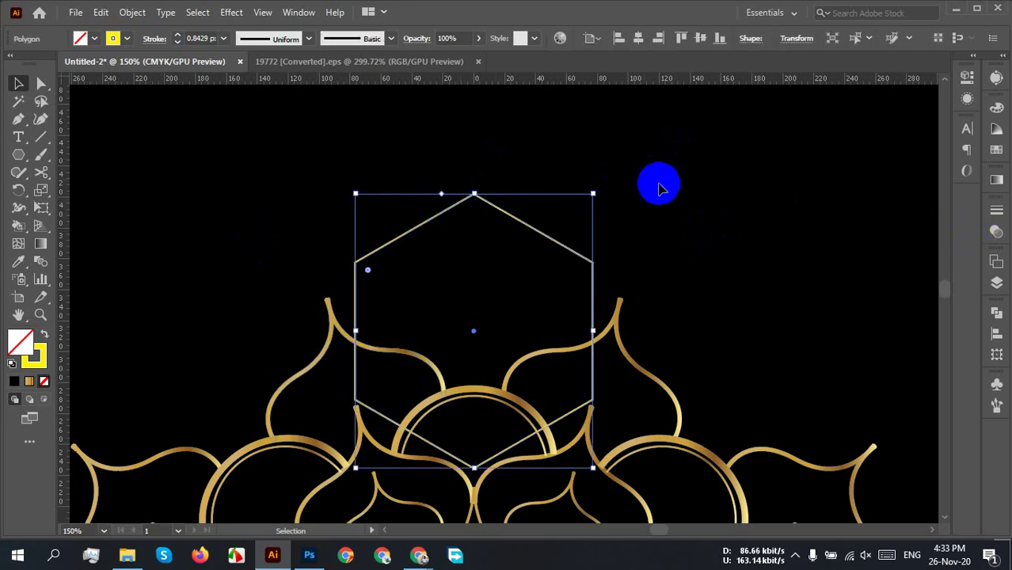
key("shift+Down")
key("shift+Down")
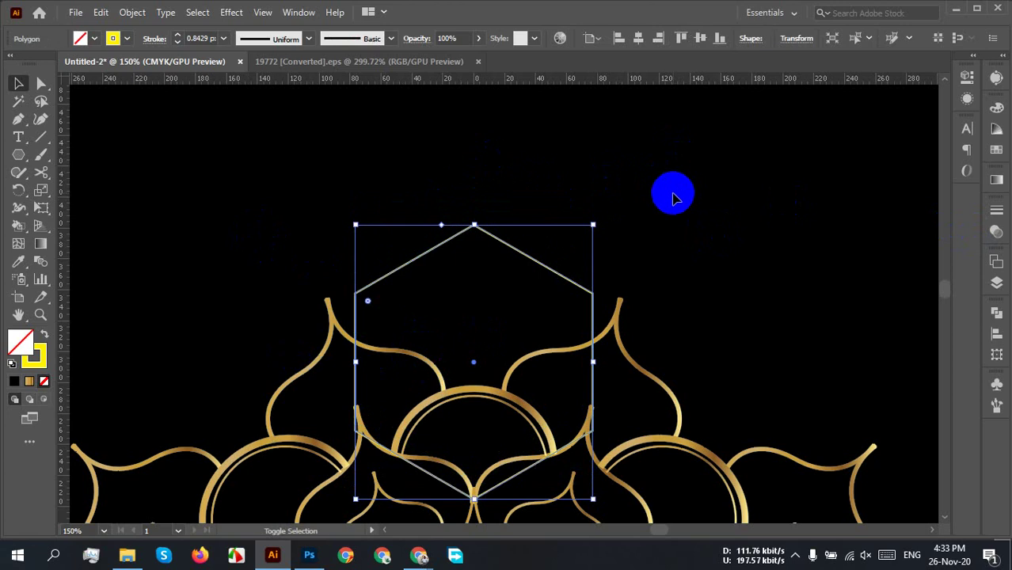
key("shift+Up")
left_click(542, 185)
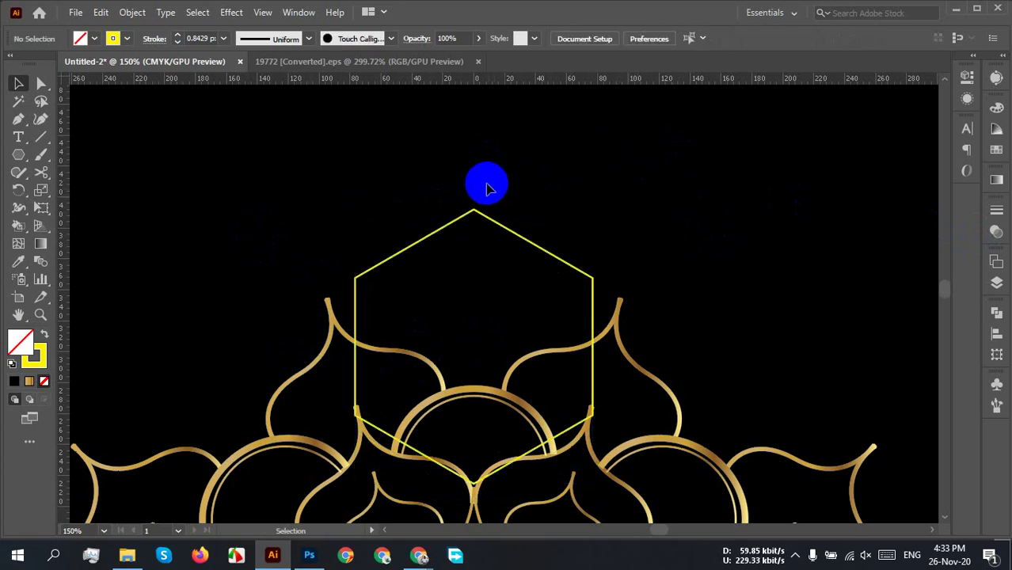
Step: Try to round all six corners of the hexagon together
left_click(486, 218)
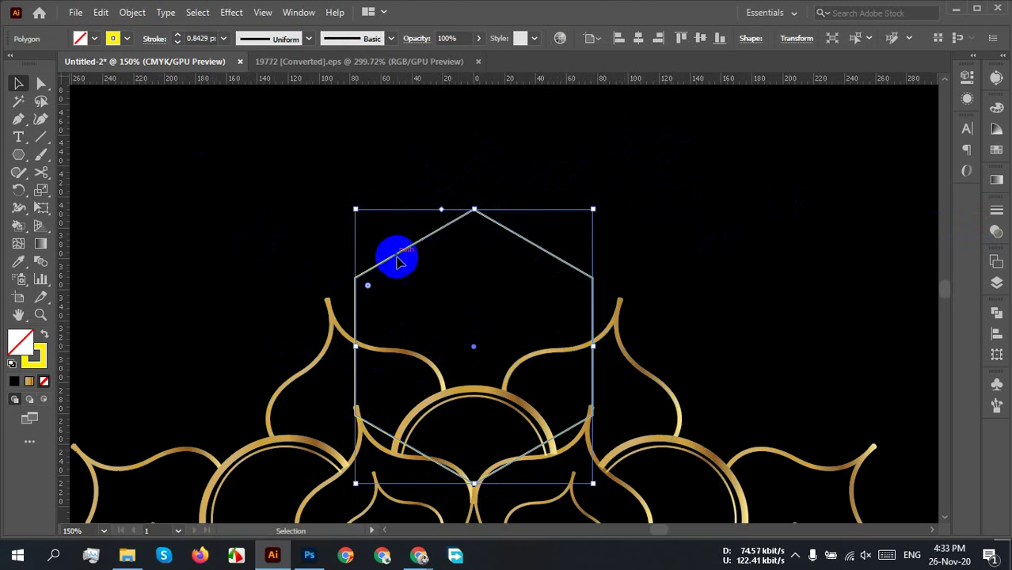
left_click_drag(367, 291, 393, 303)
left_click(661, 196)
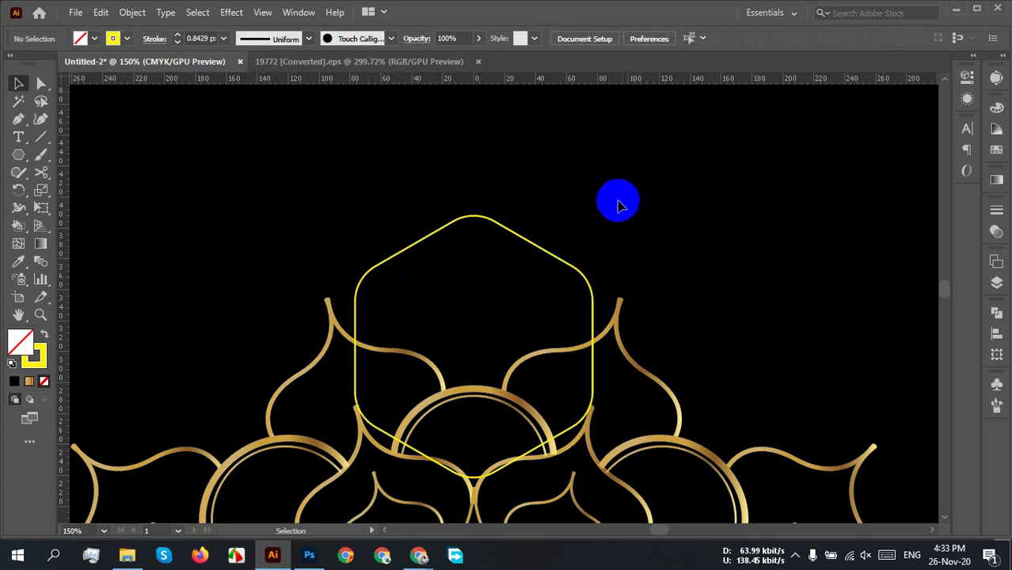
key("ctrl+z")
key("ctrl+z")
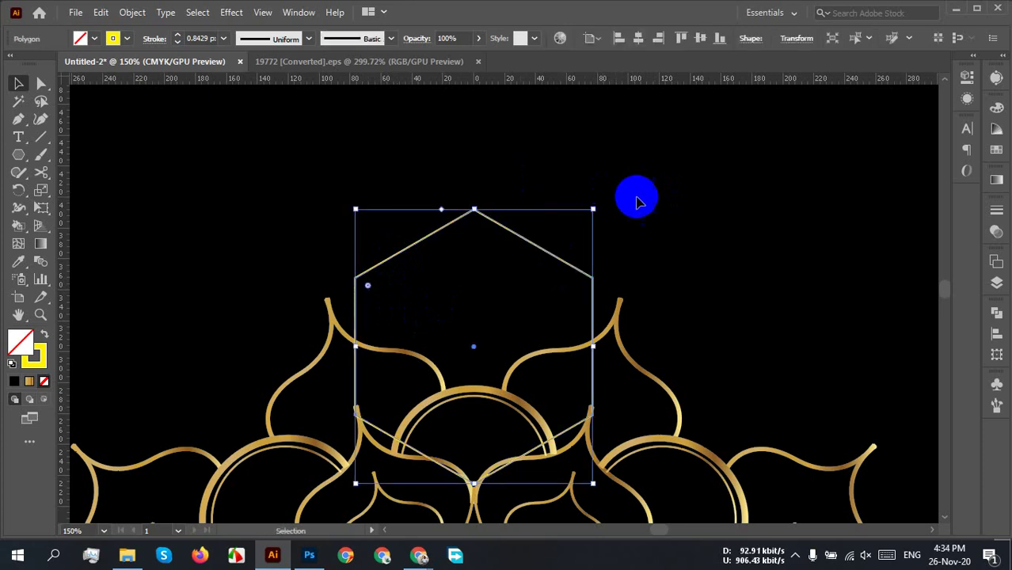
Step: Round only the hexagon's two upper side corners to a radius of about 27 px, keeping its apex sharp
left_click(608, 247)
left_click(356, 286)
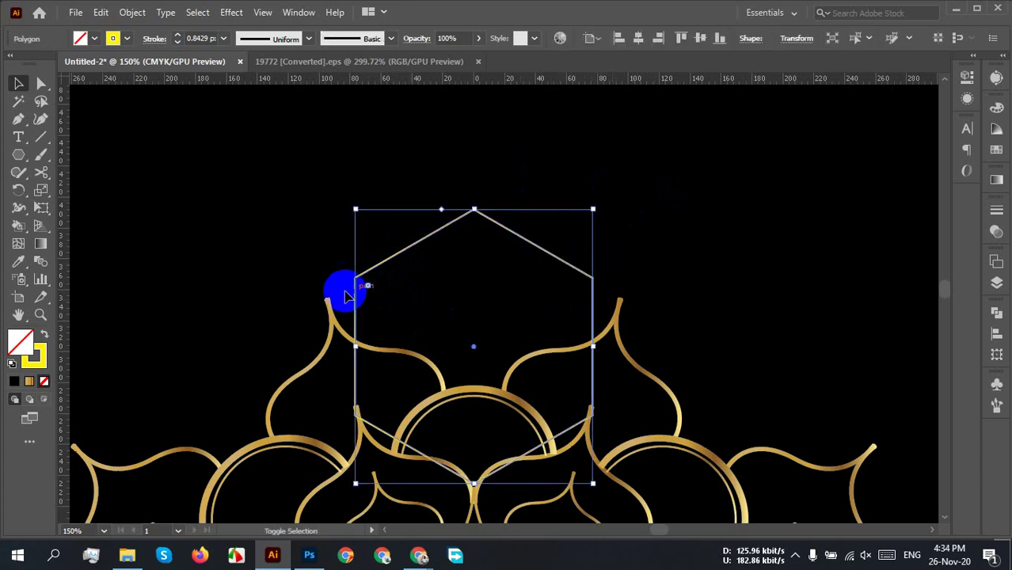
key("a")
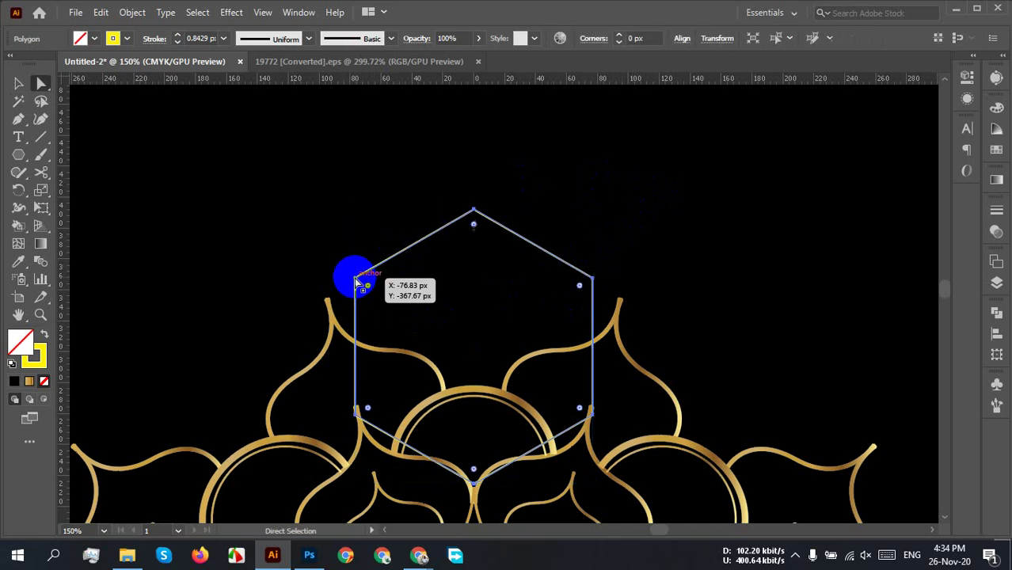
left_click(614, 237)
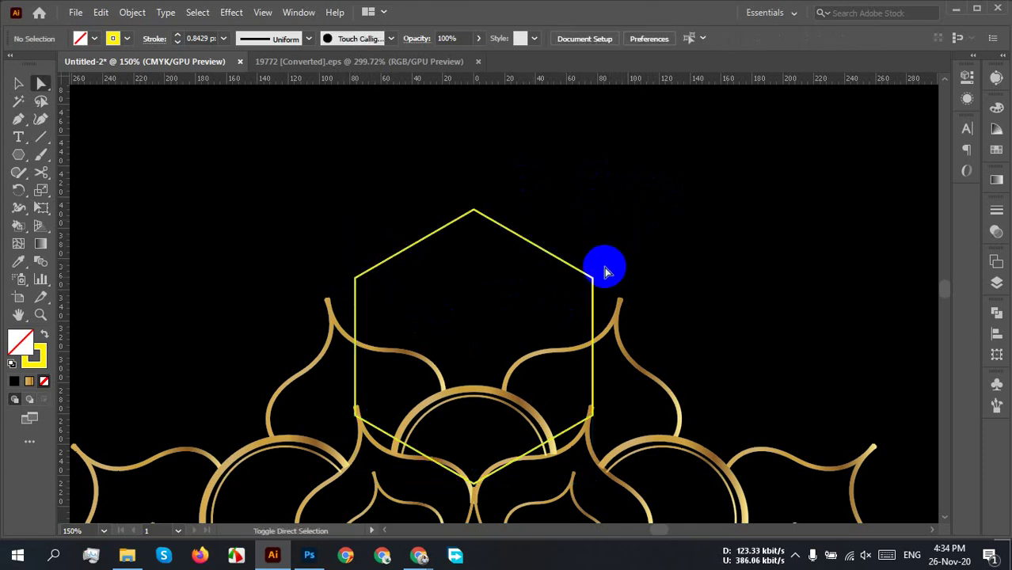
left_click(570, 289)
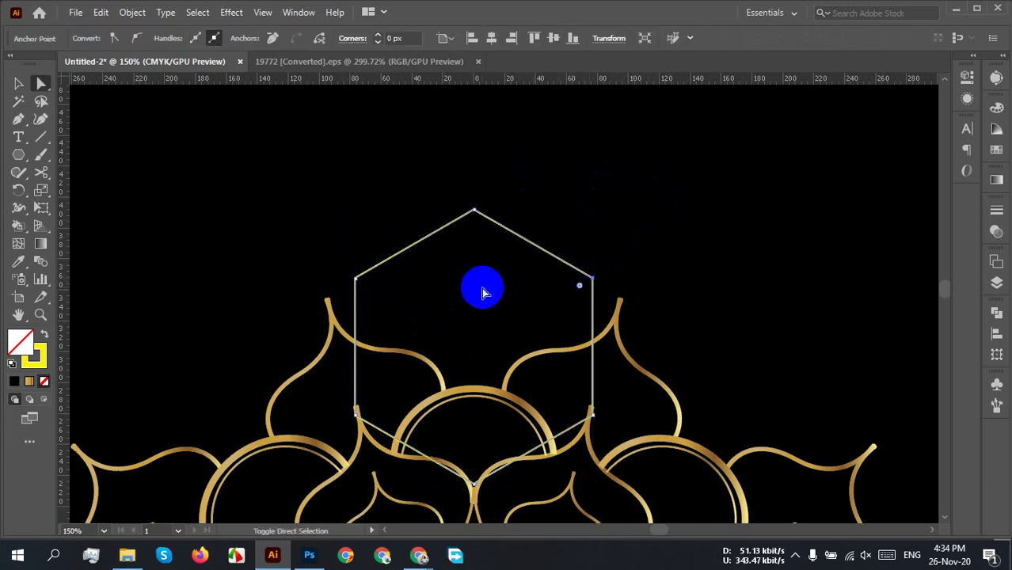
left_click(357, 277)
left_click_drag(367, 286, 396, 305)
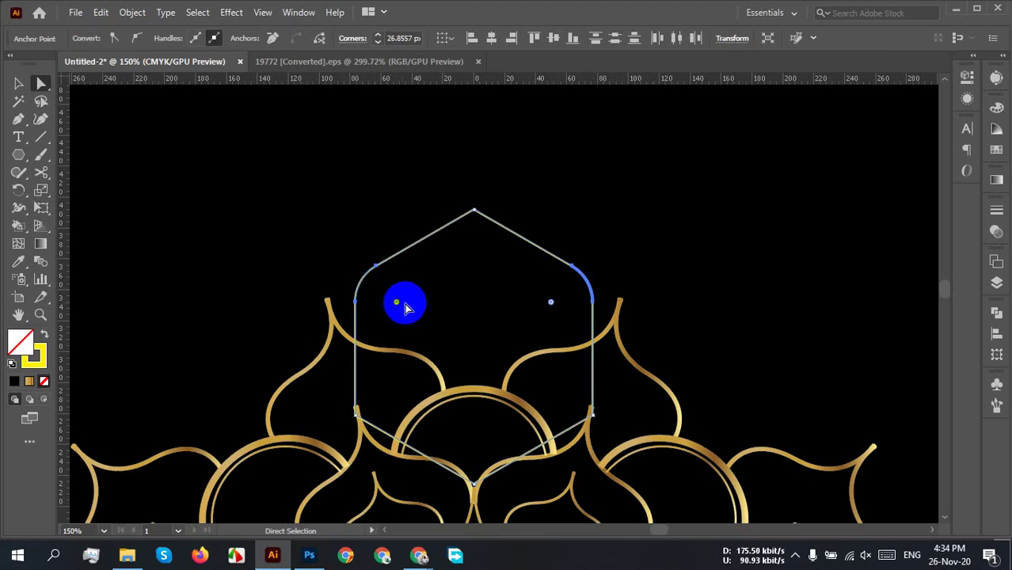
Step: Cut the hexagon's two vertical sides with the Scissors tool where they cross the gold arch curves
key("v")
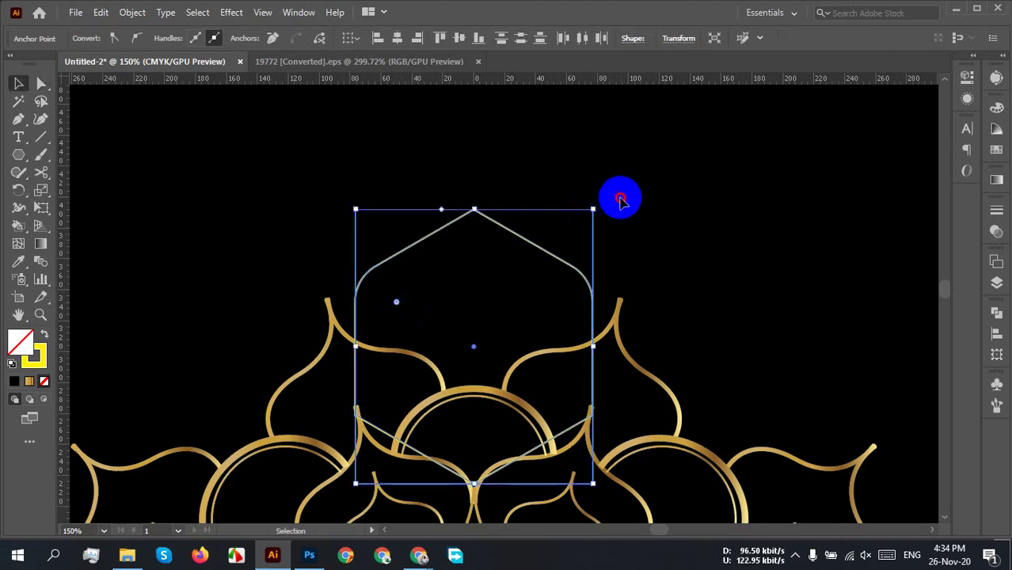
left_click(612, 208)
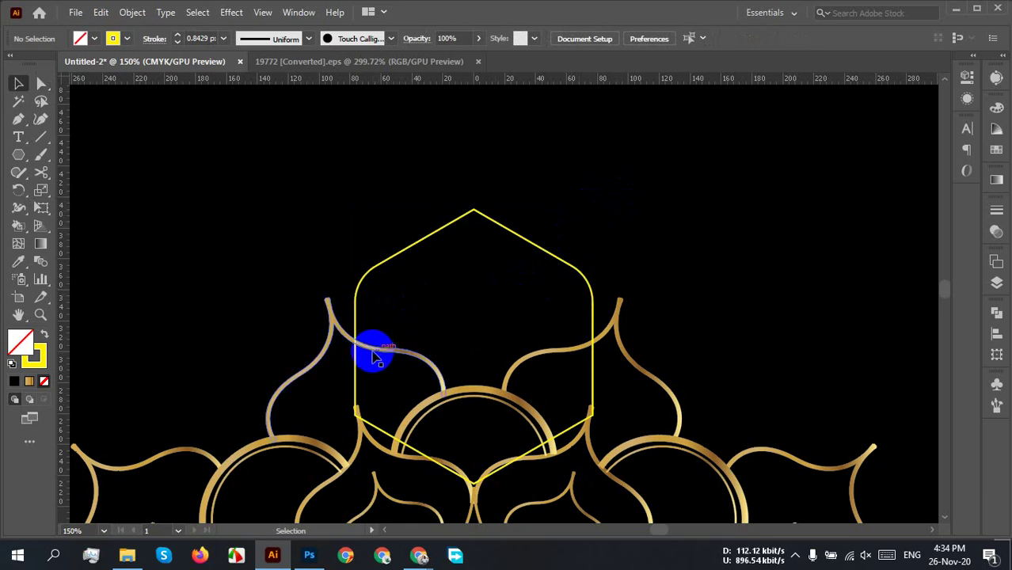
scroll(354, 325, "up", 4)
key("c")
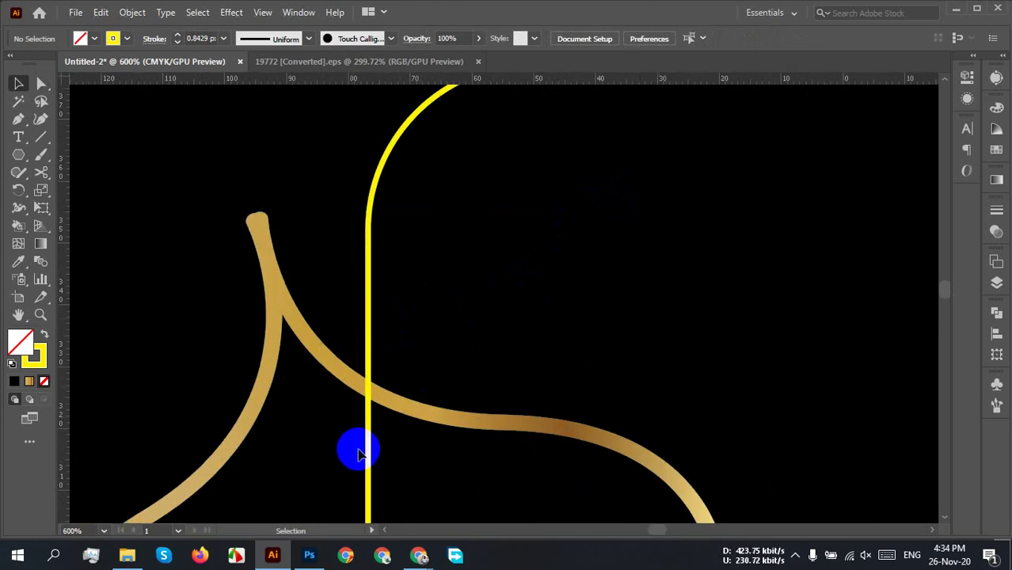
left_click(368, 389)
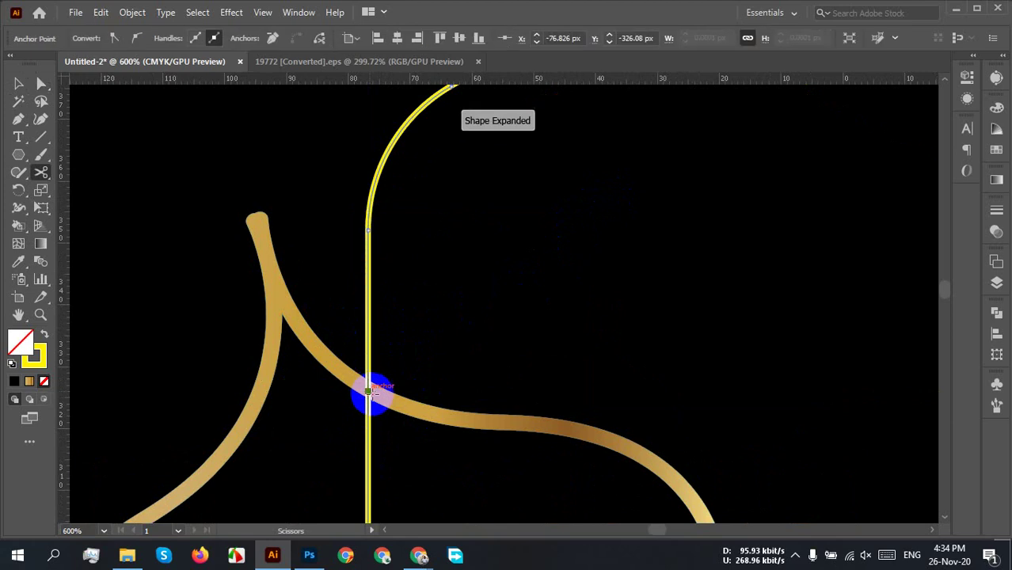
left_click_drag(750, 429, 178, 355)
left_click(737, 318)
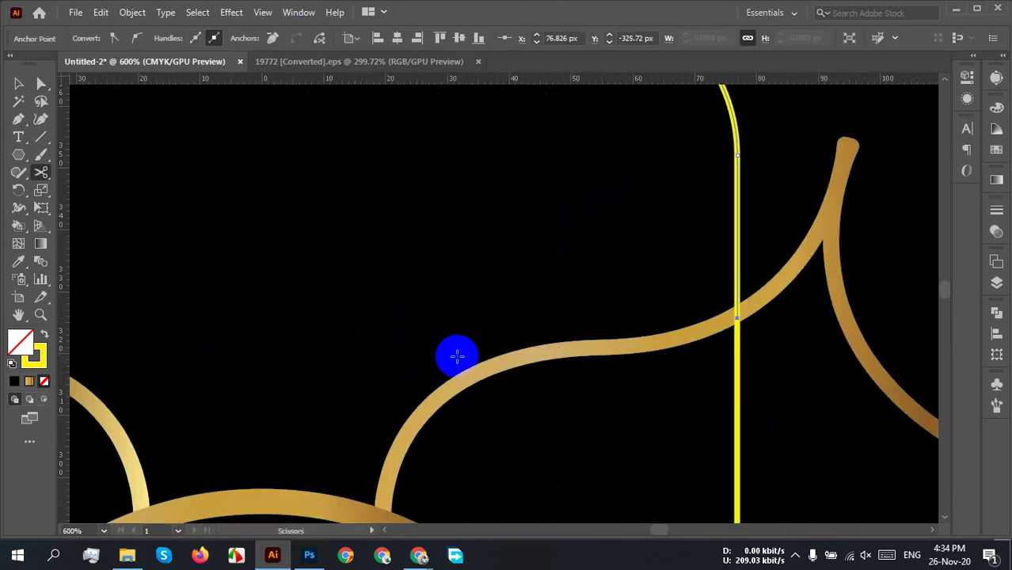
scroll(492, 327, "down", 2)
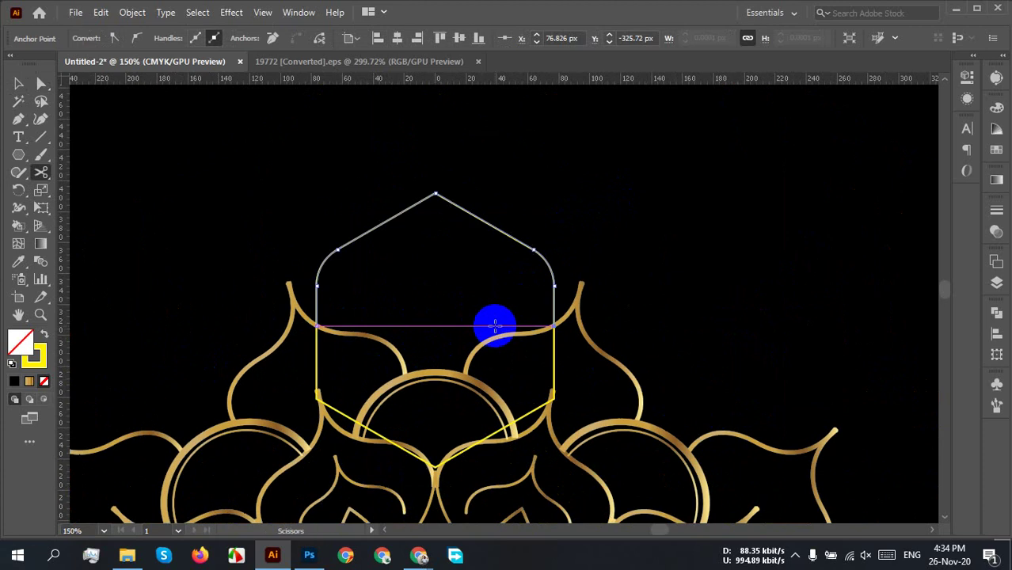
Step: Delete the lower part of the cut hexagon, keeping only the pointed upper part above the arches
left_click(494, 325)
key("v")
left_click(491, 323)
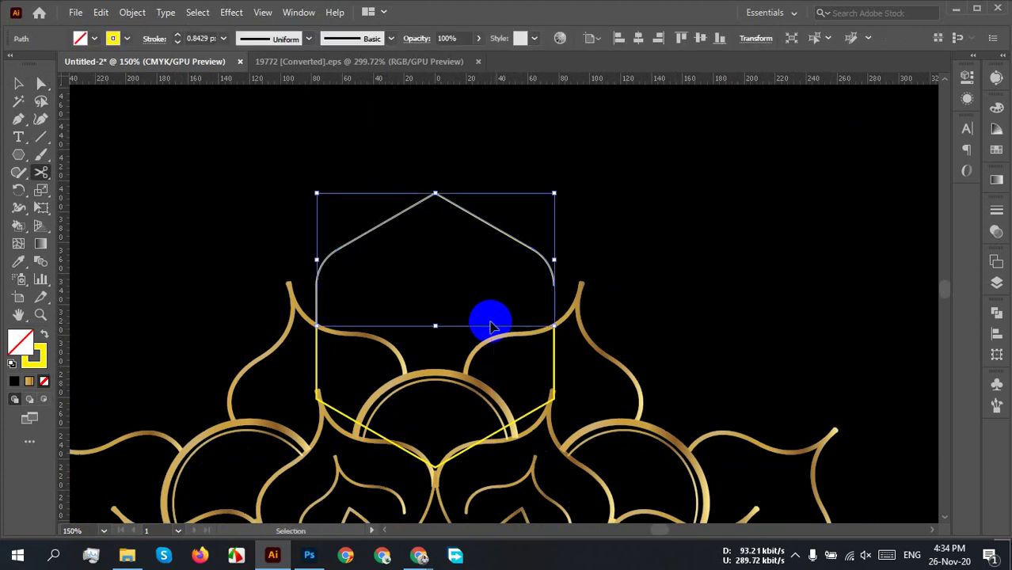
left_click(573, 372)
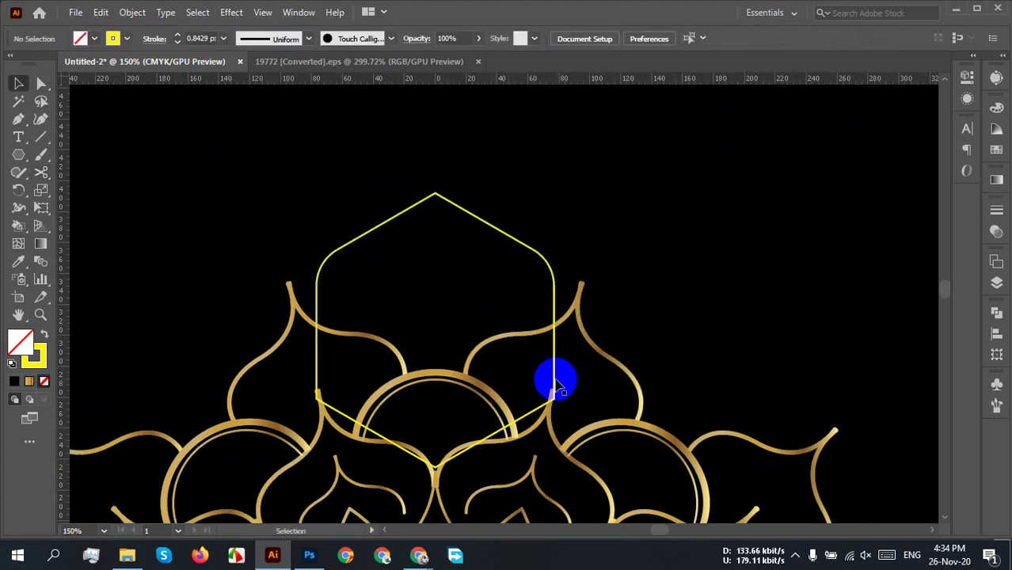
left_click(554, 383)
key("Delete")
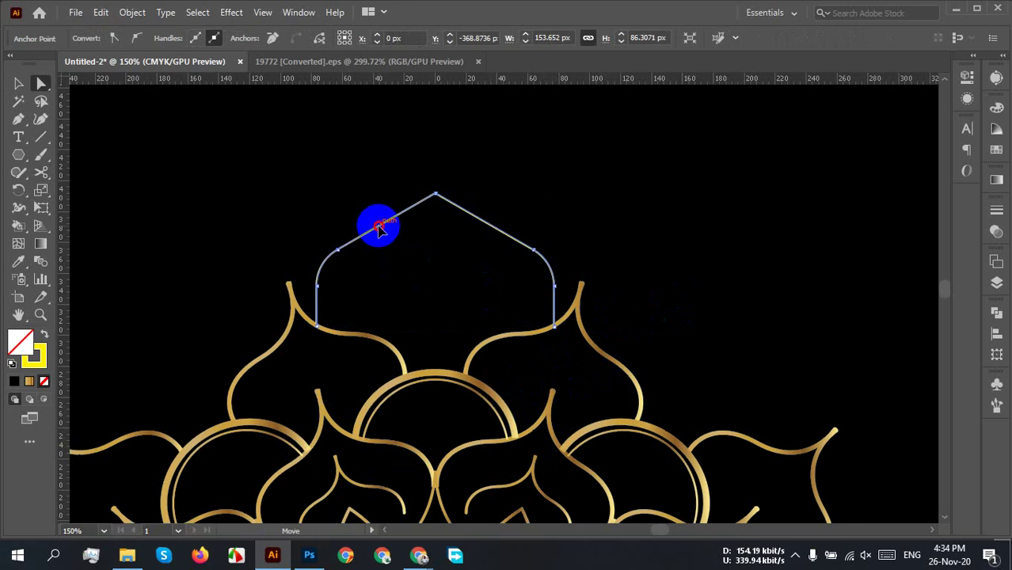
Step: Try to reshape the trimmed hexagon by shifting its left slanted edge downward
left_click_drag(380, 228, 386, 243)
key("ctrl")
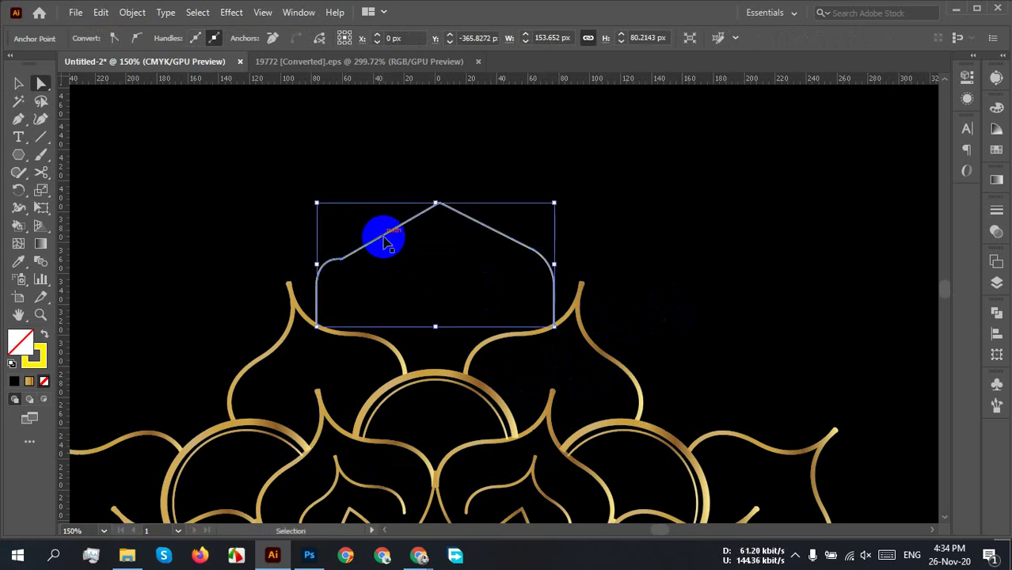
key("ctrl+z")
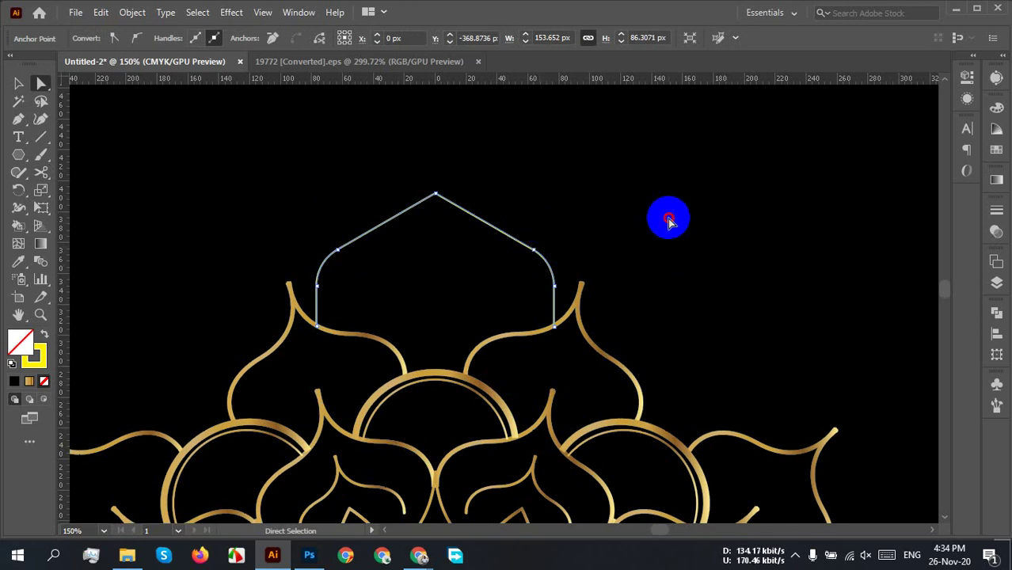
left_click(667, 219)
scroll(667, 219, "down", 2)
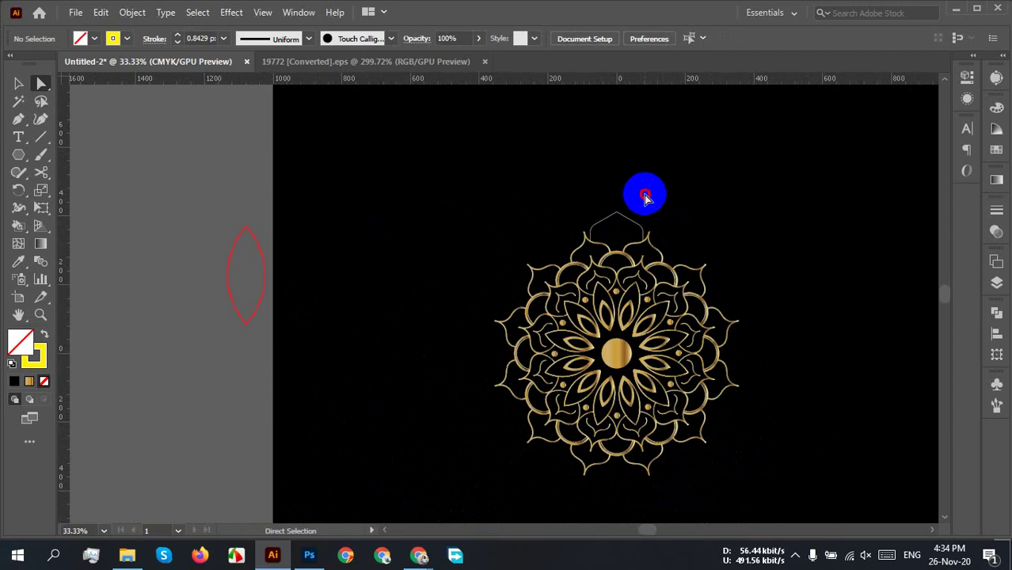
left_click(607, 216)
left_click(711, 204)
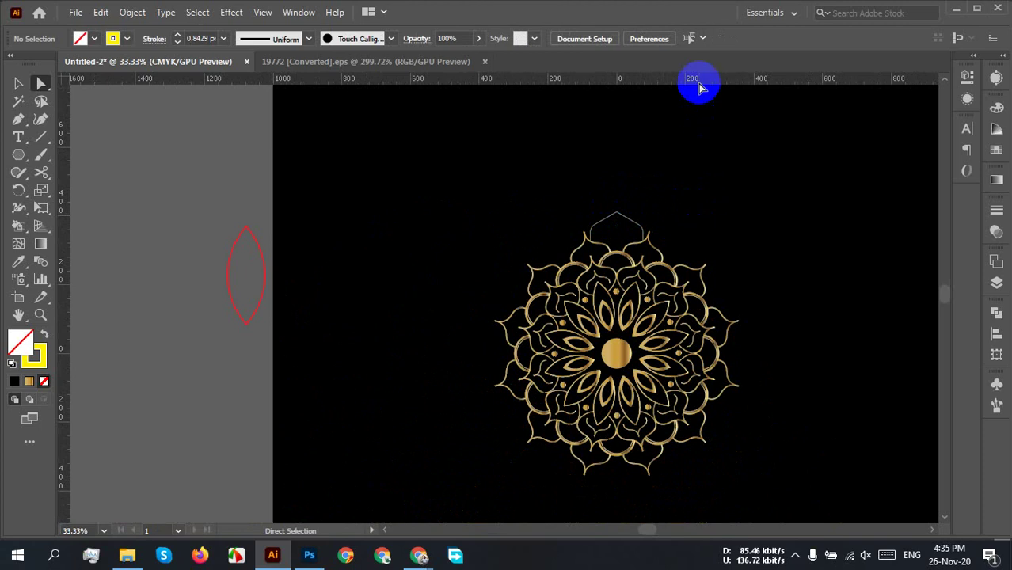
left_click_drag(346, 249, 641, 297)
left_click(555, 307)
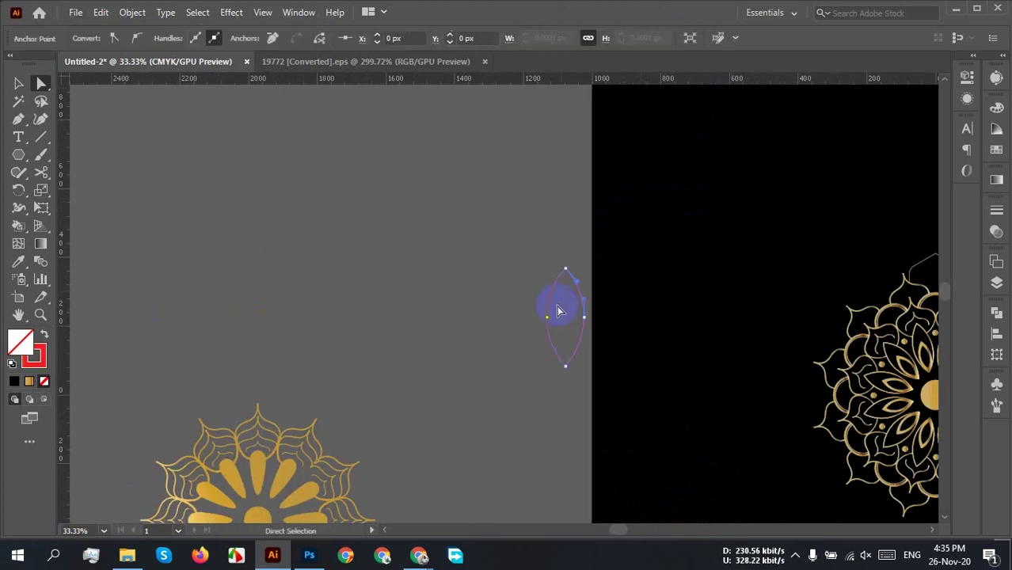
left_click_drag(546, 318, 396, 275)
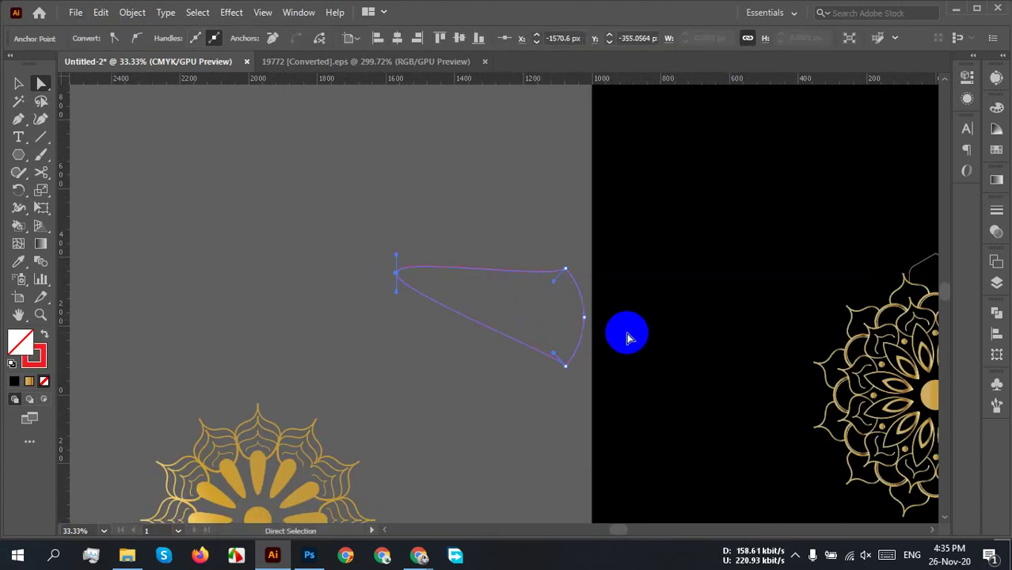
key("ctrl+z")
Step: Move the red leaf outline farther away from the artboard and rotate it 45° counter-clockwise
key("v")
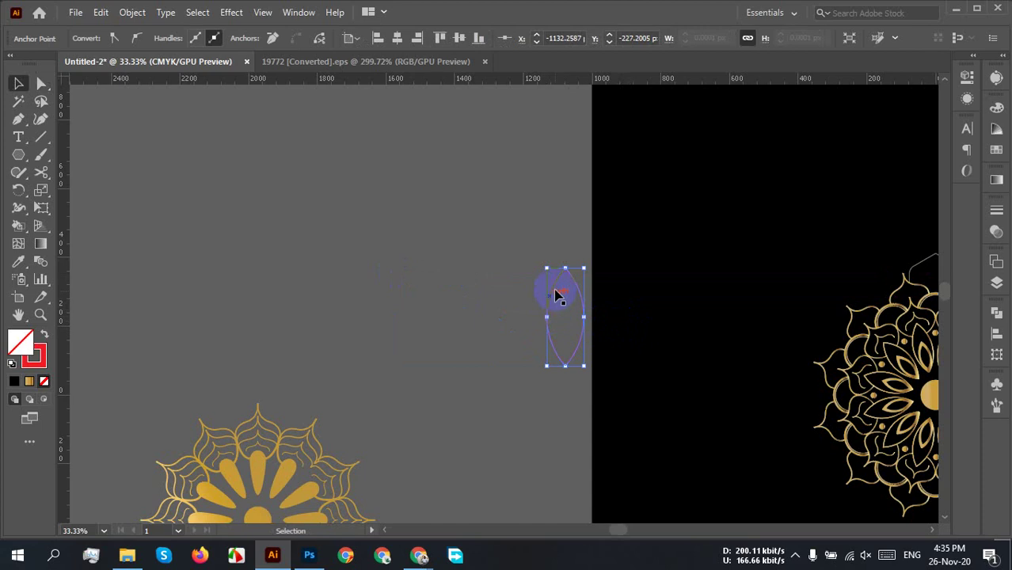
left_click_drag(556, 286, 409, 235)
left_click(479, 240)
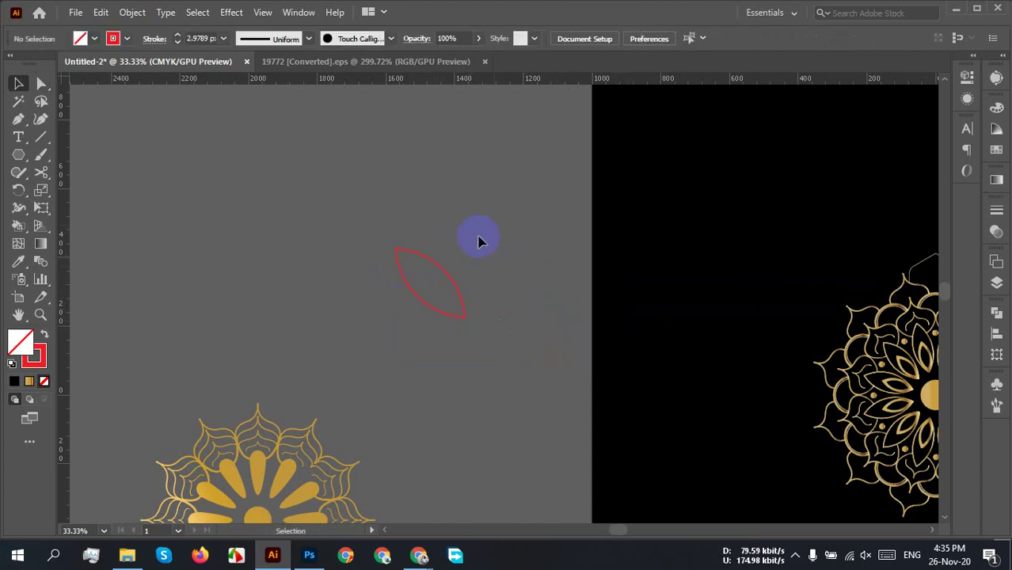
Step: Create a mirrored copy of the slanted red leaf, reflected across the vertical axis
left_click(422, 301)
right_click(444, 292)
mouse_move(533, 449)
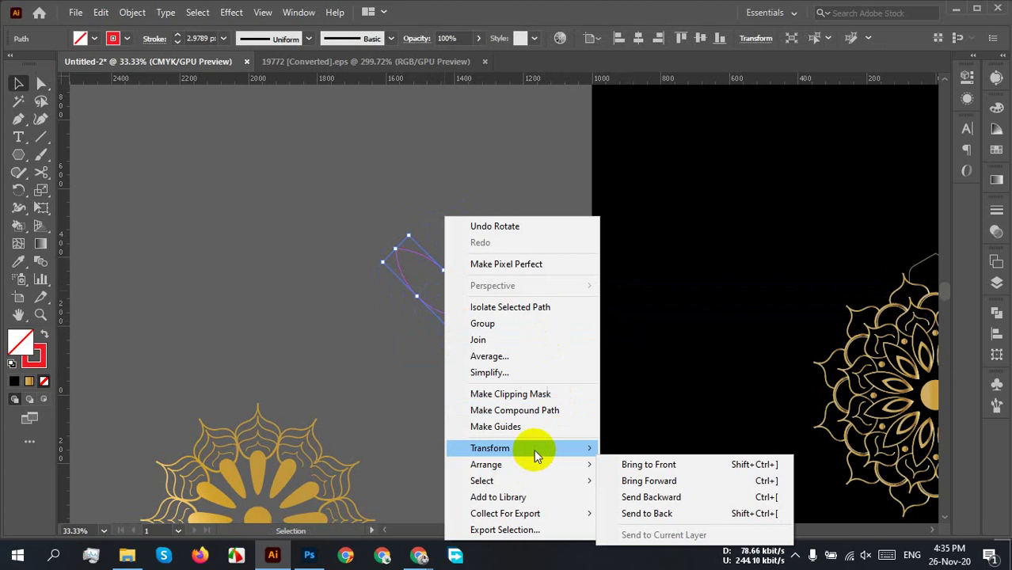
left_click(660, 369)
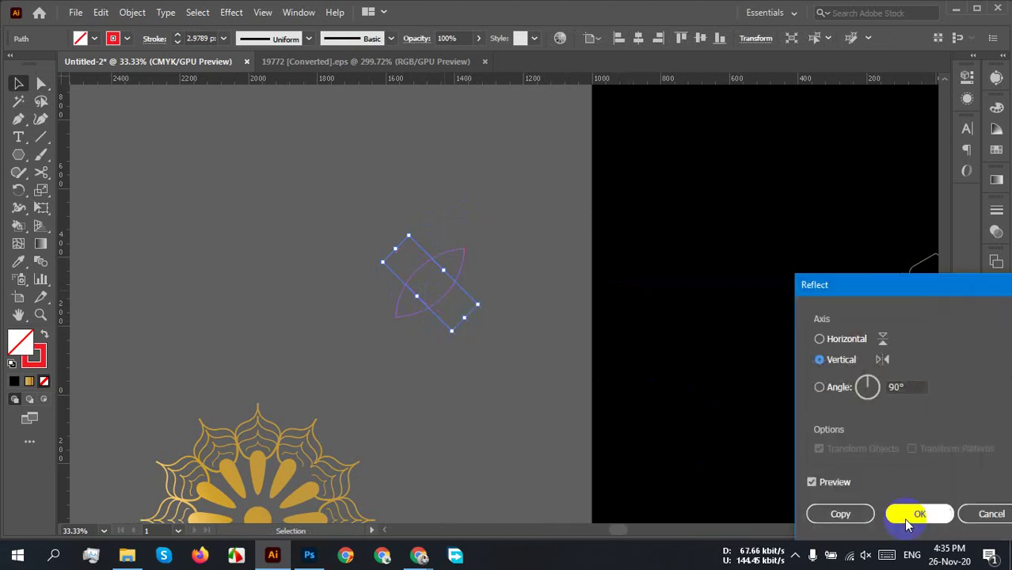
left_click(840, 514)
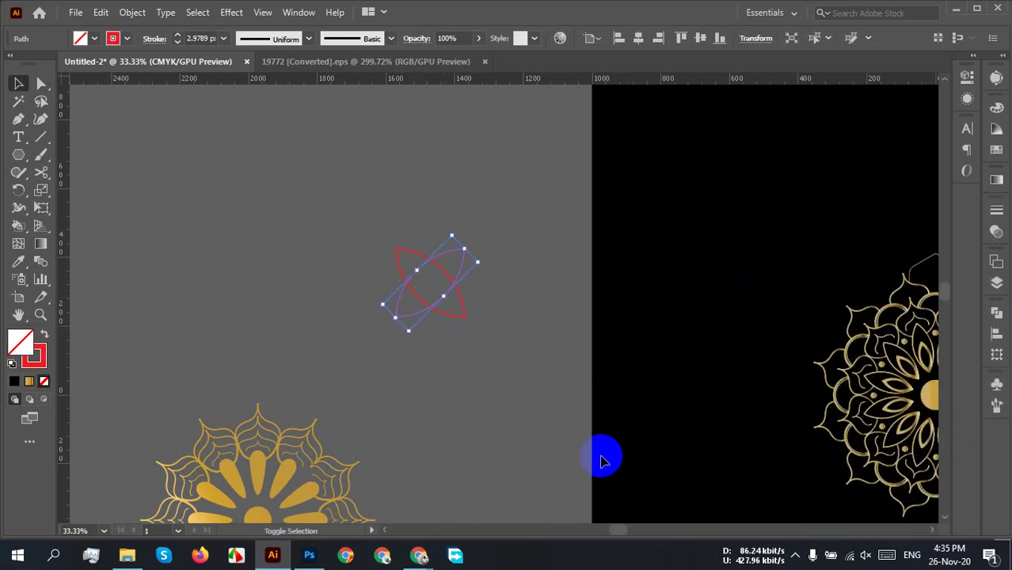
Step: Shift the mirrored leaf horizontally about 220 px to the right so the two leaves form a V side by side
key("shift+Right")
key("shift+Right")
key("shift+Right")
key("shift+Right")
key("shift+Right")
key("shift+Right")
key("shift+Right")
key("shift+Right")
key("shift+Right")
key("shift+Right")
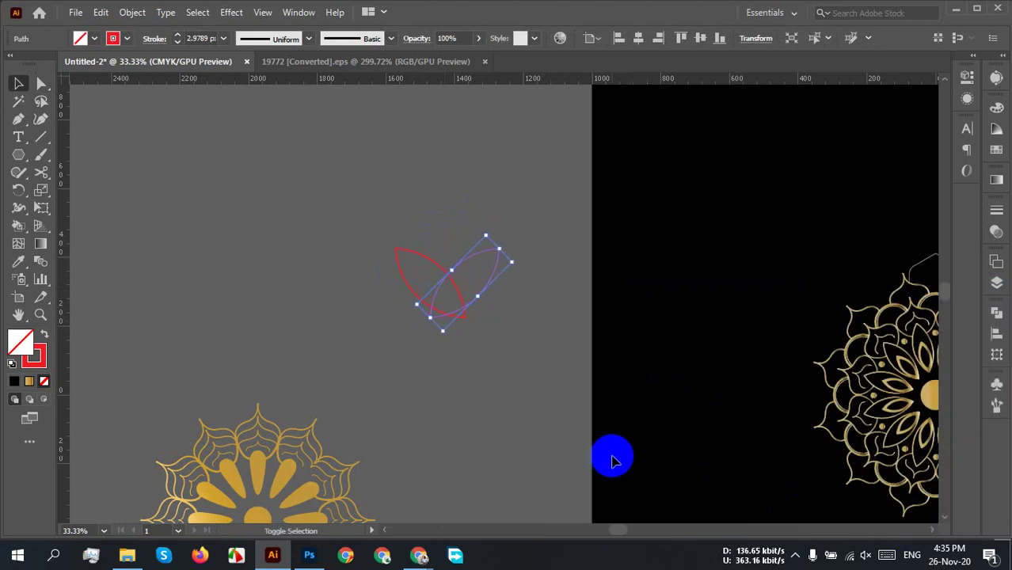
key("shift+Right")
key("shift+Right")
key("shift+Right")
key("shift+Right")
key("shift+Right")
key("shift+Right")
key("shift+Right")
key("shift+Right")
key("shift+Right")
key("shift+Right")
key("shift+Right")
key("shift+Right")
key("shift+Right")
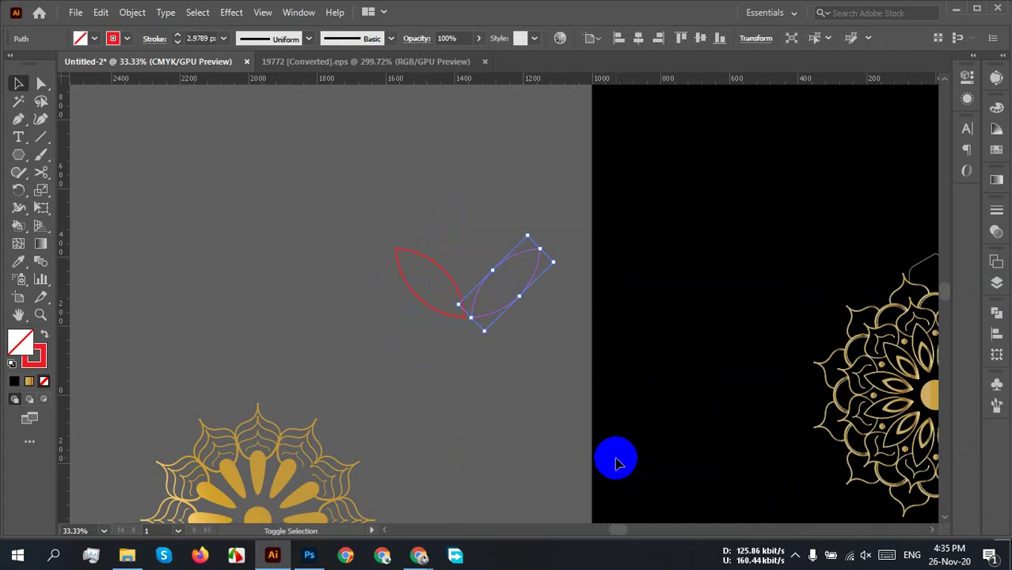
Step: Narrow the gap between the two lower leaf tips by moving the mirrored leaf about 10 px left, and select both leaves
left_click(546, 366)
left_click_drag(546, 366, 323, 101)
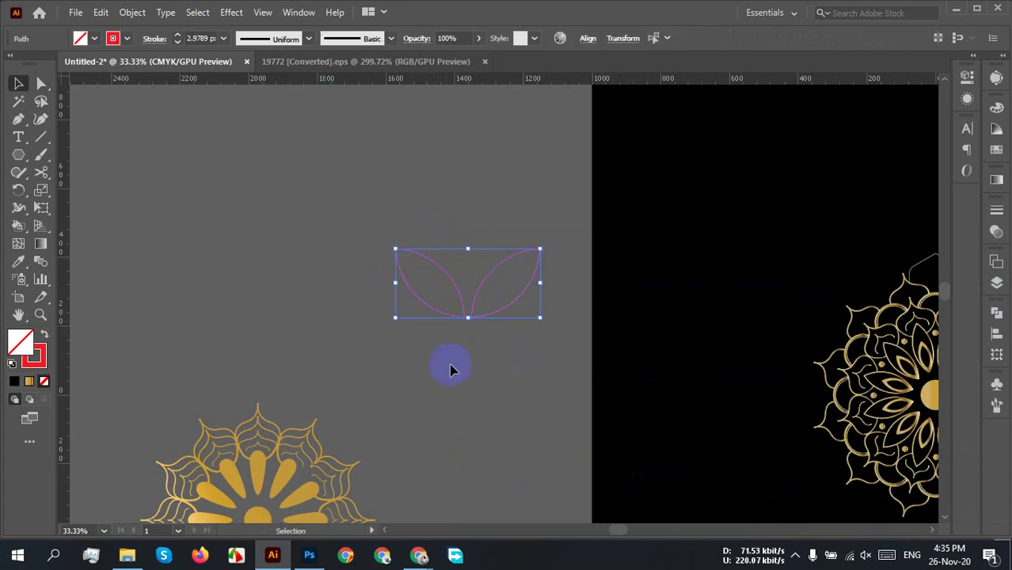
scroll(489, 372, "down", 2)
scroll(483, 327, "up", 4)
left_click(478, 374)
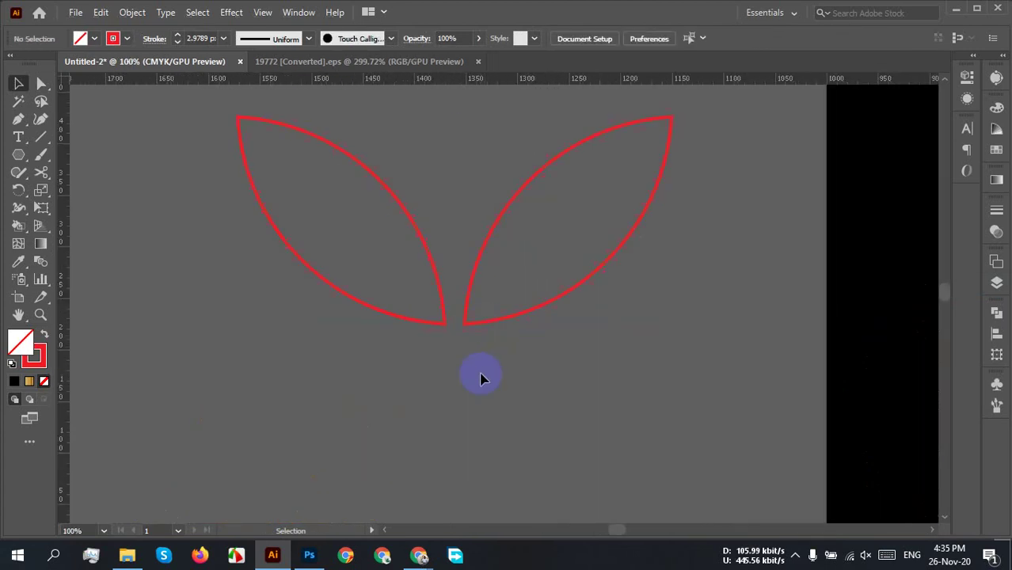
scroll(483, 356, "up", 2)
left_click(473, 305)
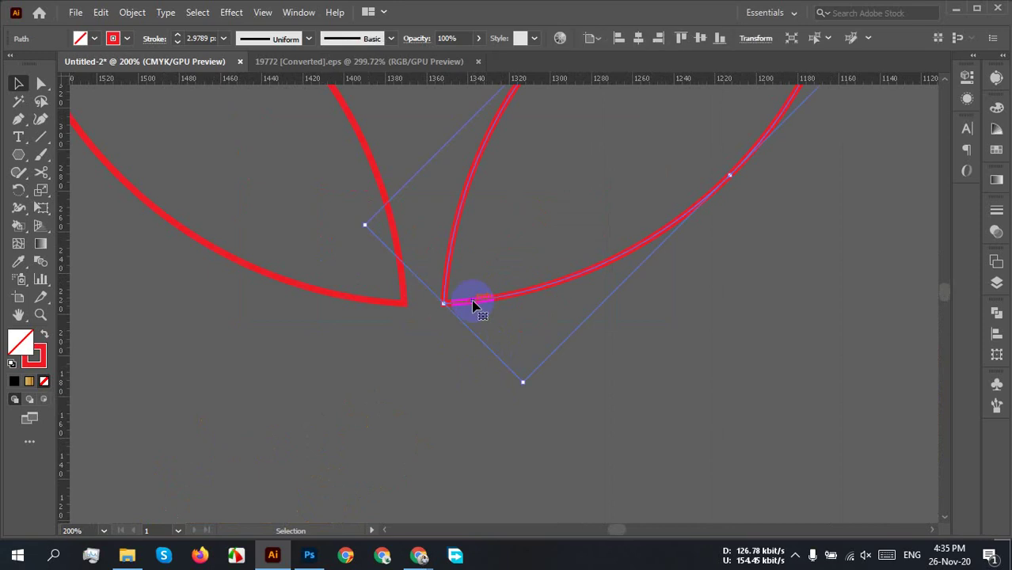
left_click_drag(533, 397, 372, 267)
scroll(395, 273, "down", 6)
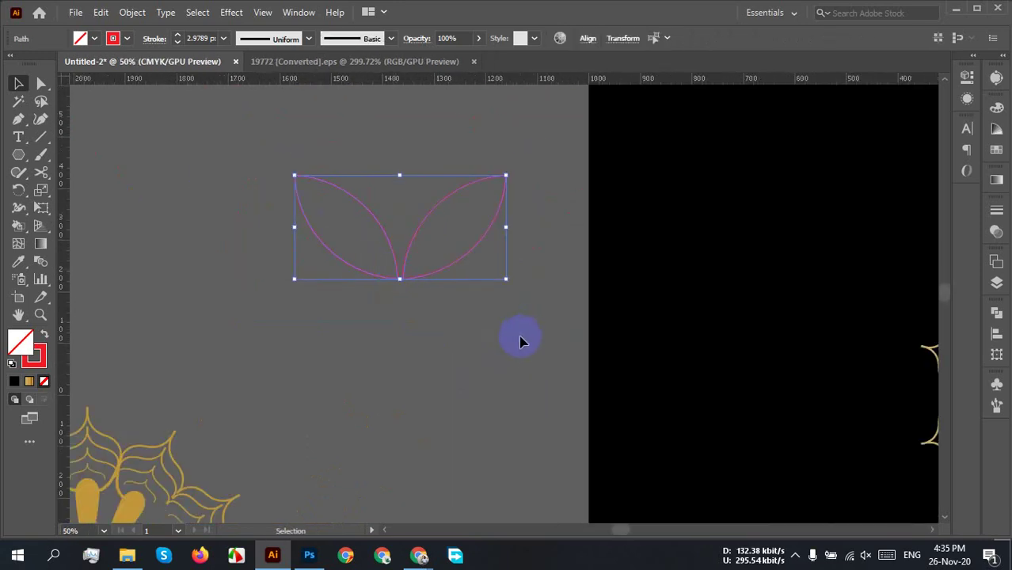
Step: Duplicate the leaf pair directly below the original and expand the copy's fill and stroke
left_click_drag(503, 342, 251, 266)
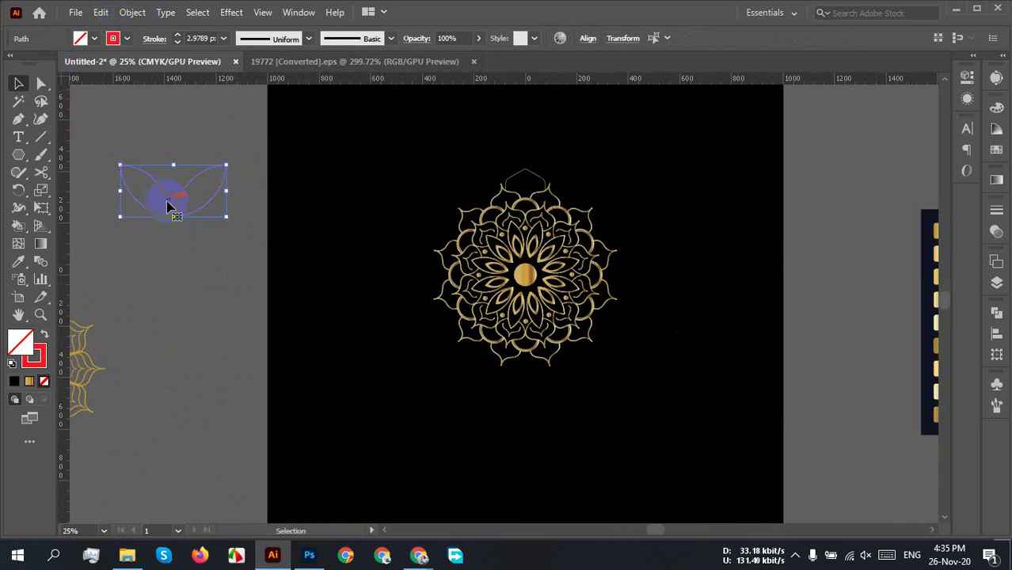
left_click_drag(190, 220, 191, 317)
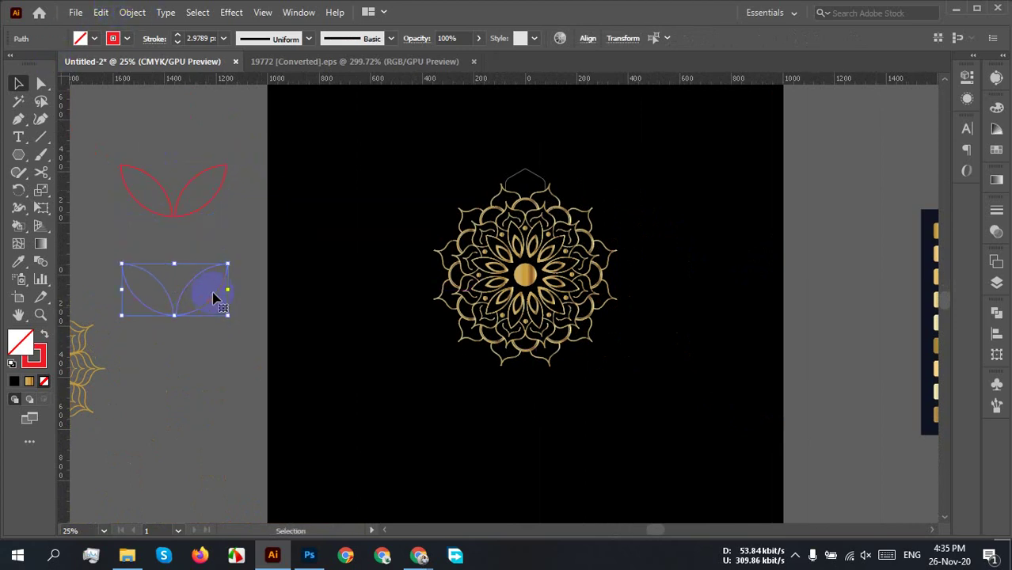
left_click(134, 14)
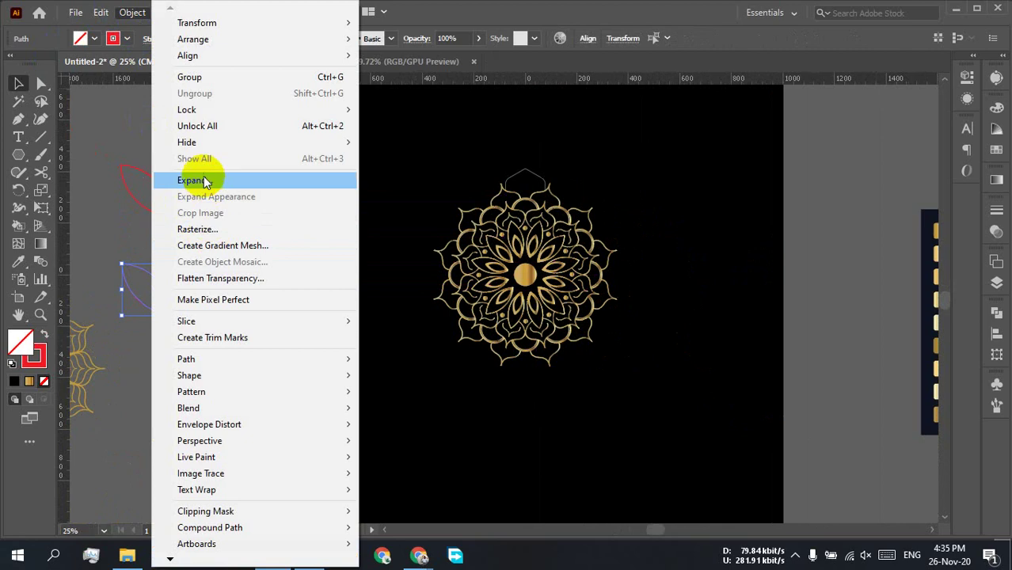
left_click(214, 180)
left_click(854, 333)
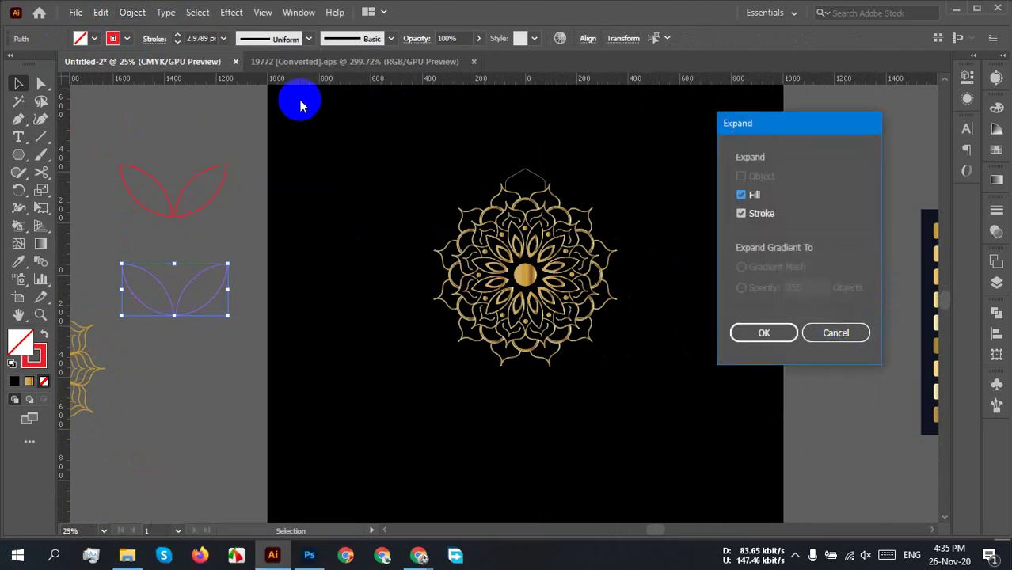
left_click(844, 334)
left_click(757, 332)
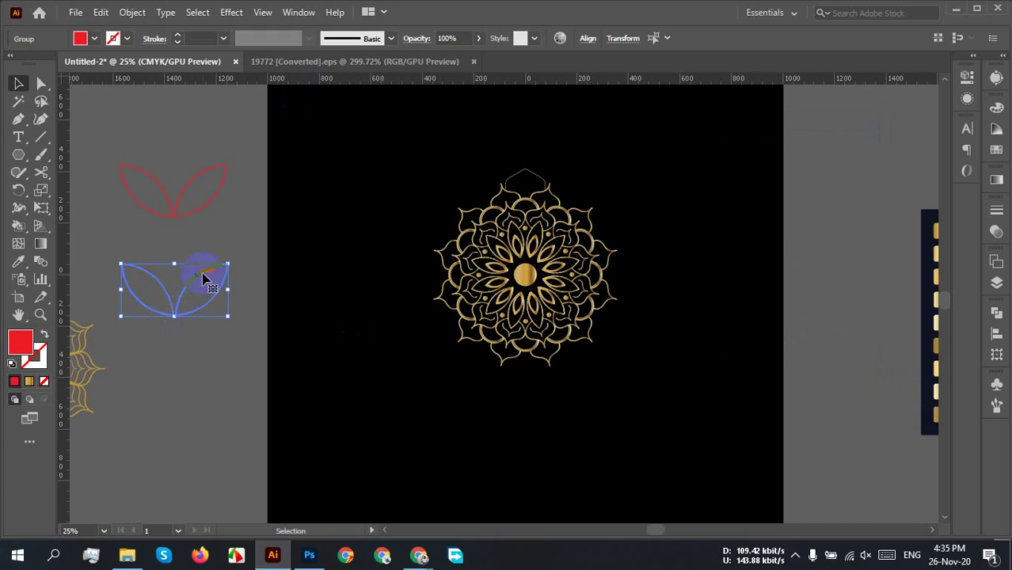
Step: Scale the expanded leaf pair down to about 260 px wide and place it just above the mandala's two topmost arch tips
left_click_drag(228, 263, 207, 273)
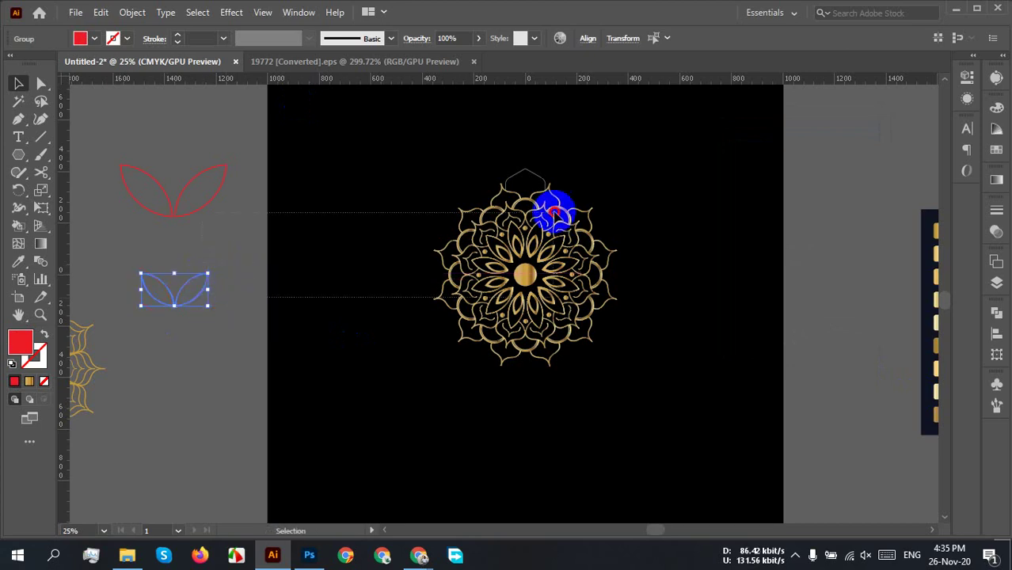
left_click_drag(553, 210, 247, 370)
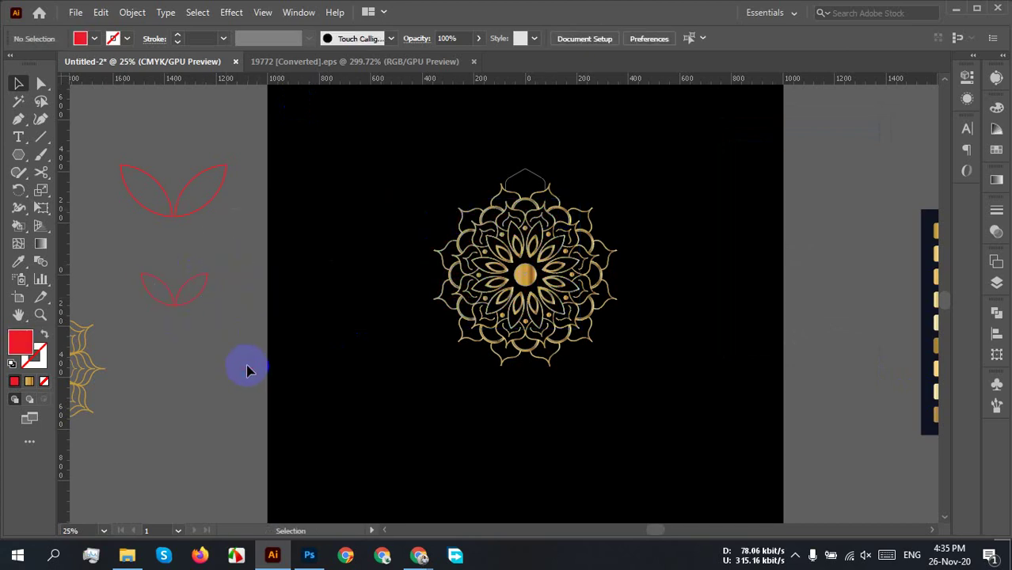
left_click(206, 294)
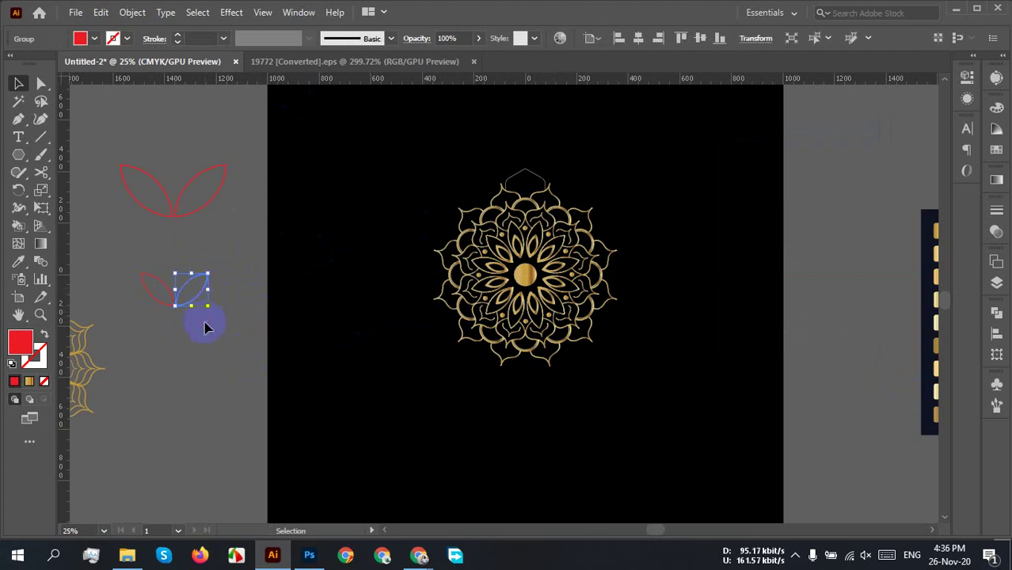
left_click(204, 327)
left_click(185, 305)
left_click_drag(191, 303, 544, 167)
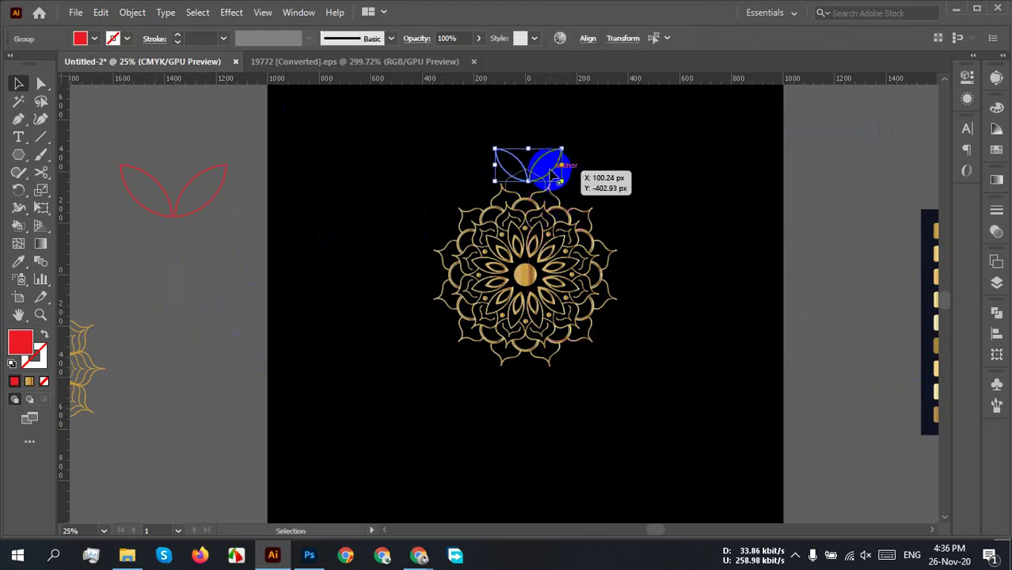
Step: Scale the leaf pair down to about 110 px wide and centre it inside the trimmed hexagon above the mandala
scroll(547, 169, "up", 3)
left_click_drag(617, 194, 592, 275)
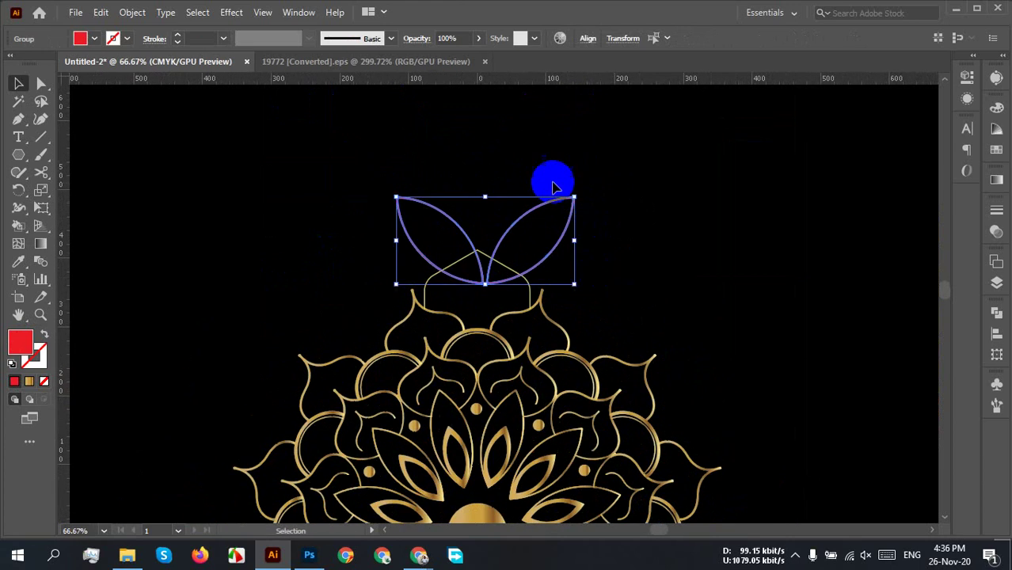
left_click_drag(575, 197, 510, 298)
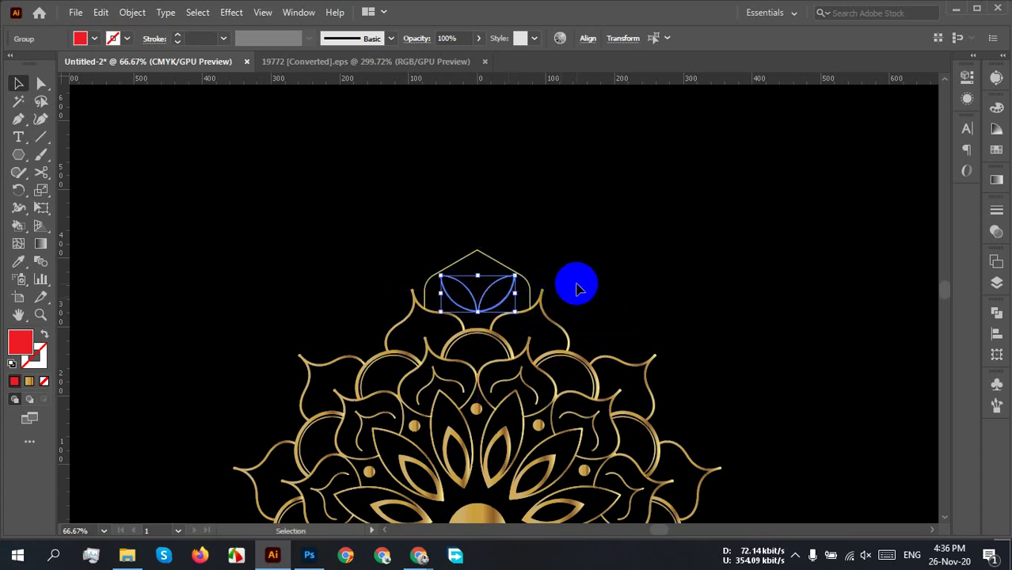
left_click(575, 289)
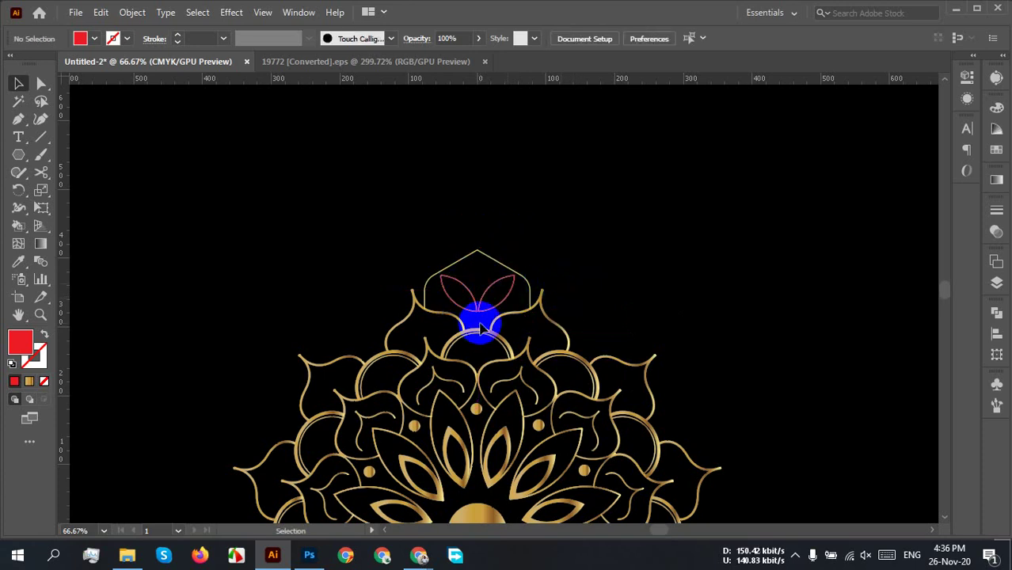
scroll(471, 313, "up", 4)
Step: Create a copy of the leaf pair rotated 30° about the centre of the mandala's central circle
left_click(472, 299)
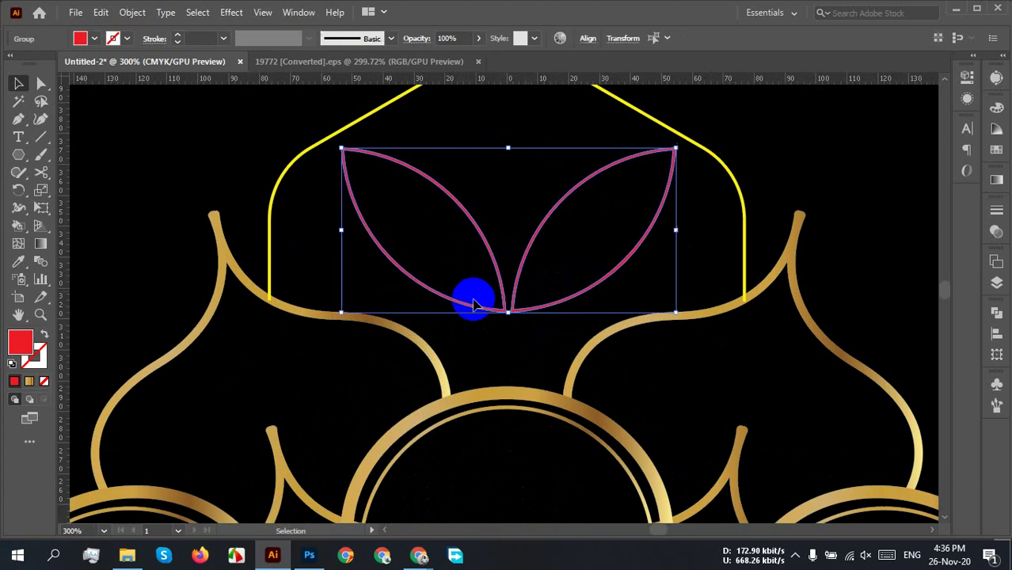
scroll(472, 299, "down", 3)
scroll(528, 304, "down", 2)
scroll(650, 208, "down", 3)
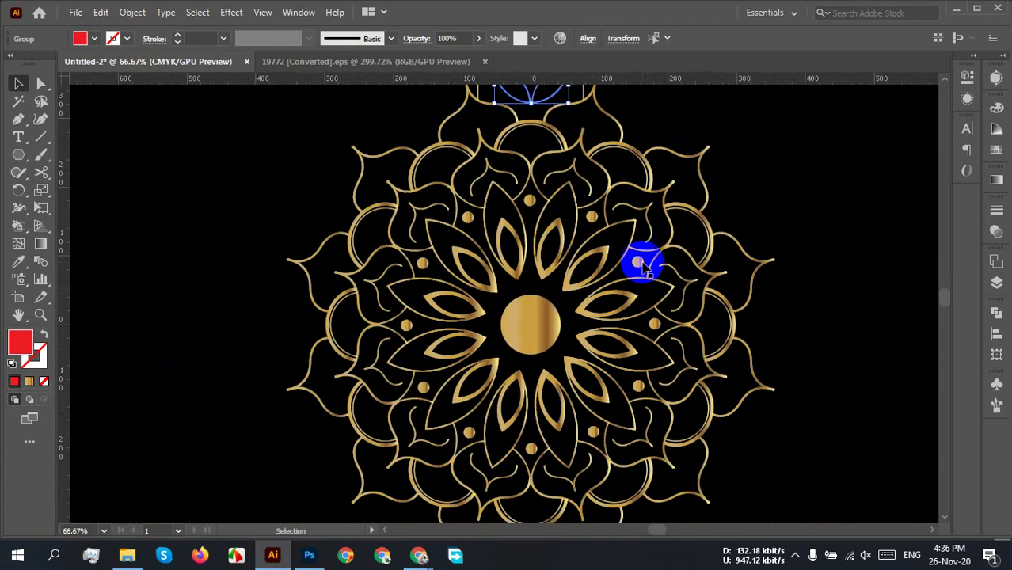
left_click(532, 337)
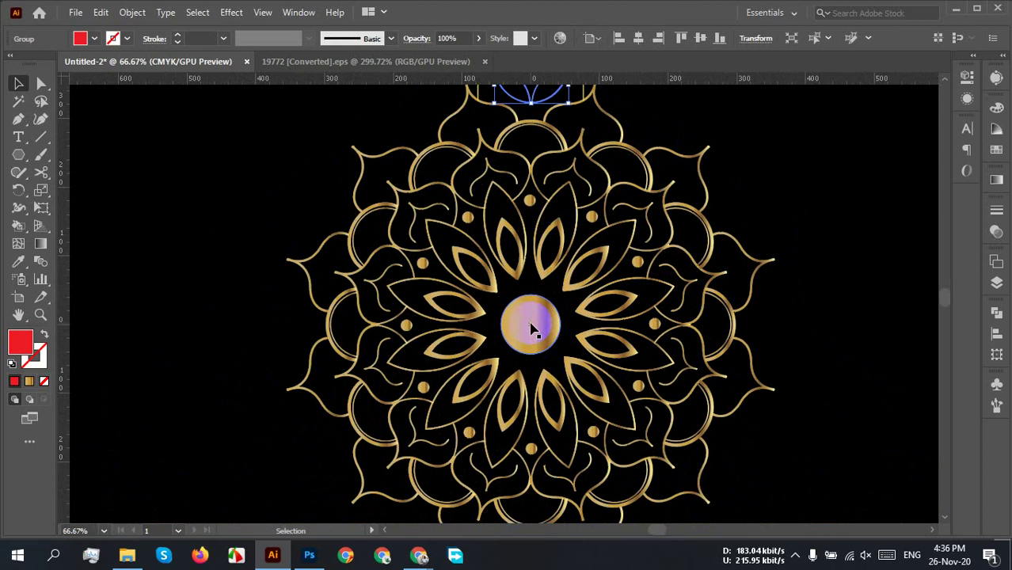
key("r")
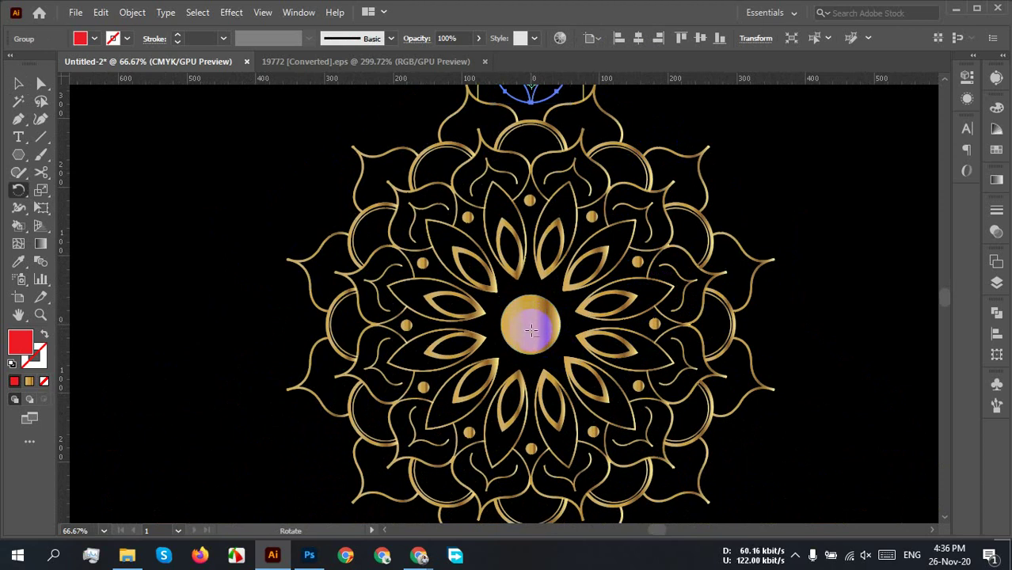
left_click(532, 325, "alt")
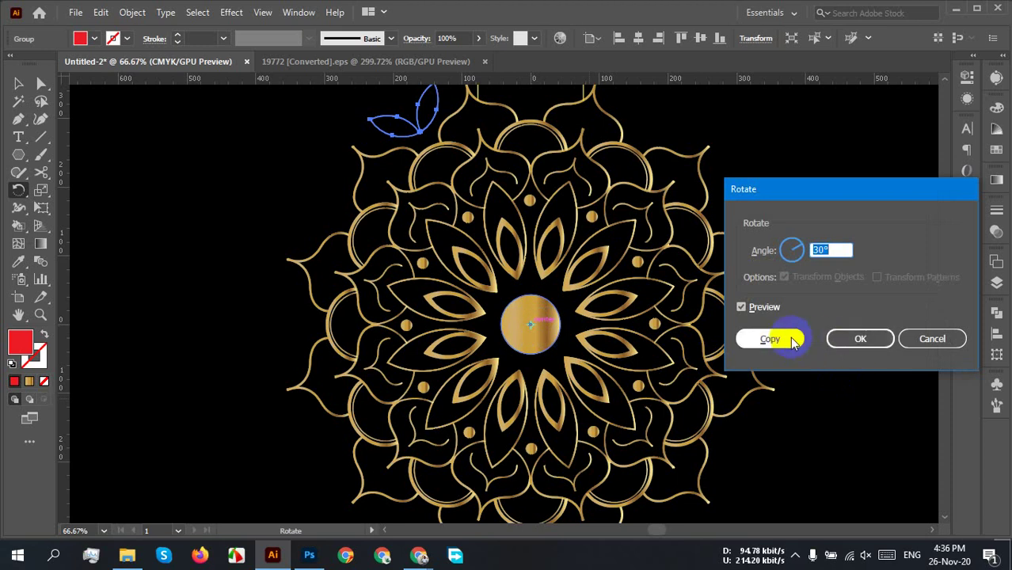
left_click(792, 339)
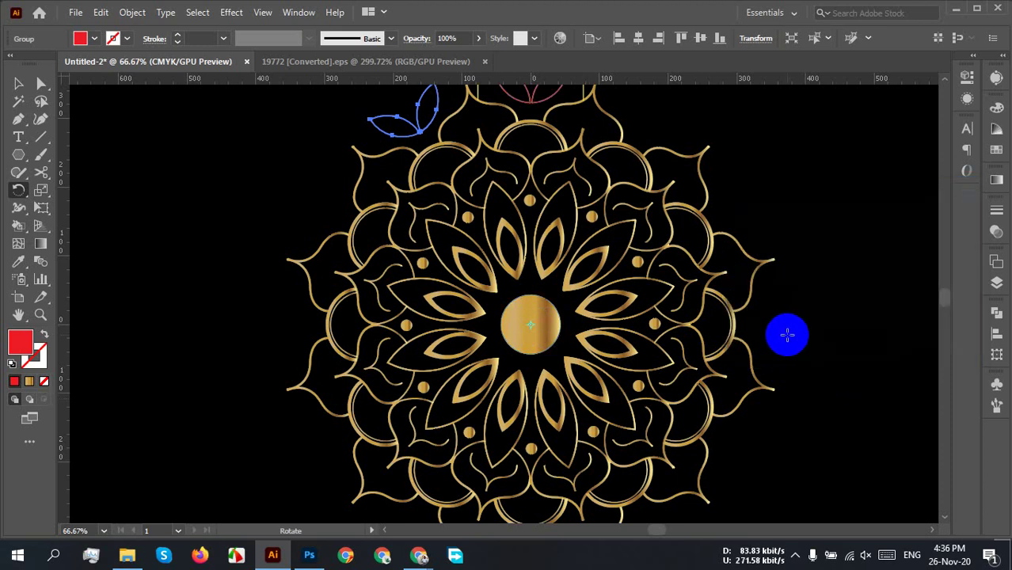
Step: Repeat the 30° rotated copy until twelve leaf pairs form a complete ring around the mandala
key("ctrl")
key("ctrl+d")
key("ctrl+d")
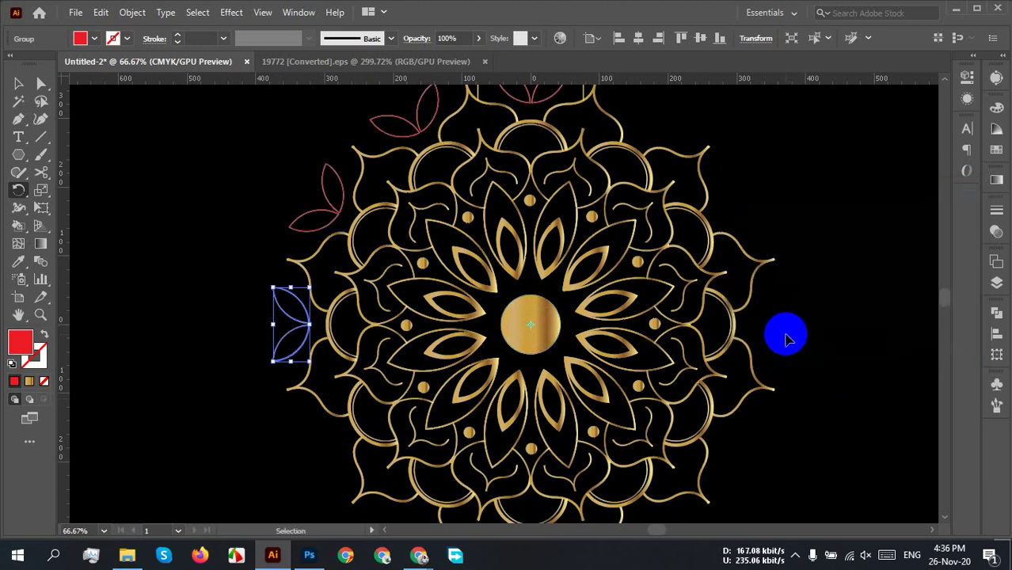
key("ctrl+d")
key("ctrl+d")
key("ctrl+d")
key("ctrl+d")
key("ctrl+d")
key("ctrl+d")
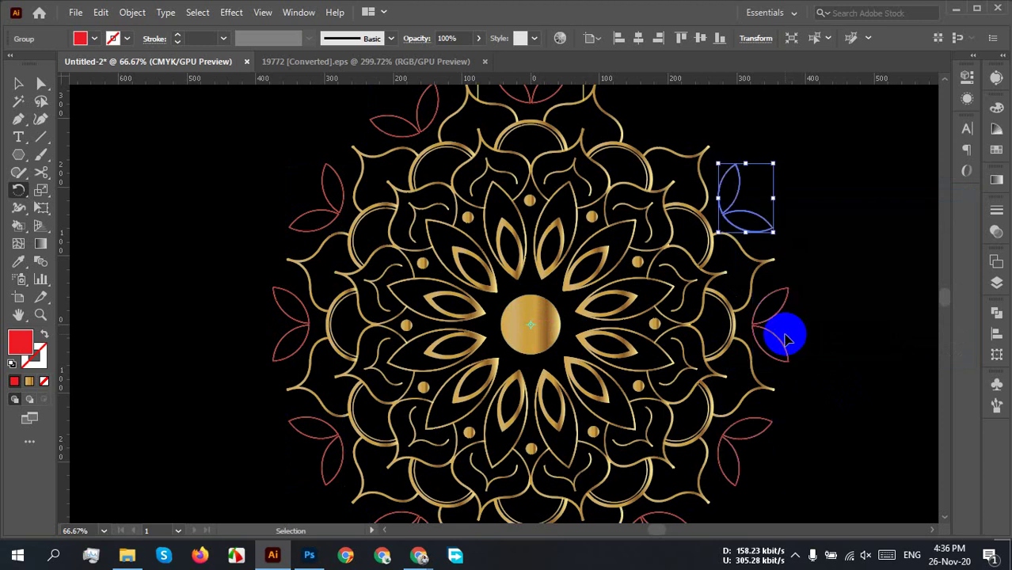
key("ctrl+d")
scroll(779, 333, "down", 1, "alt")
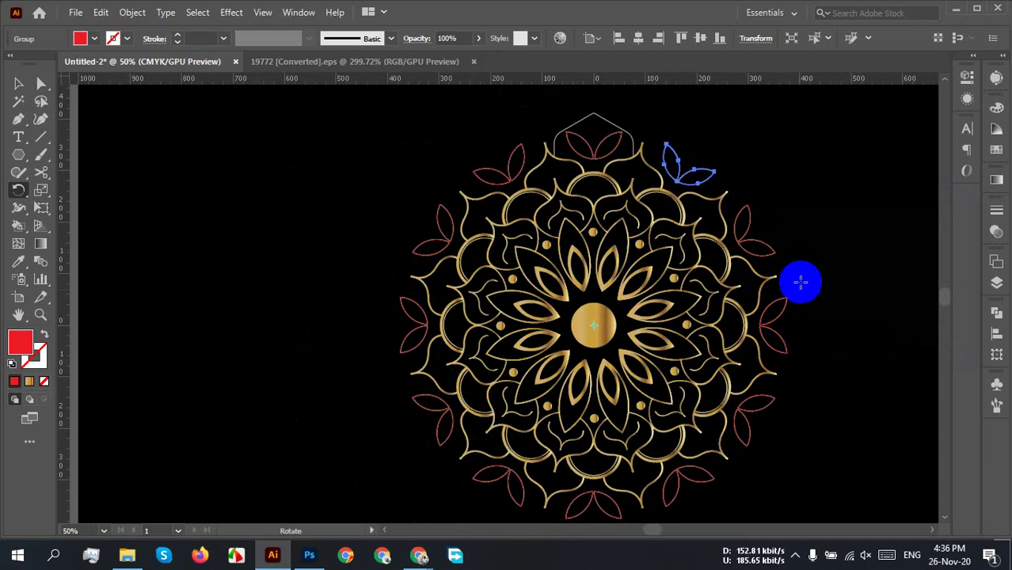
key("v")
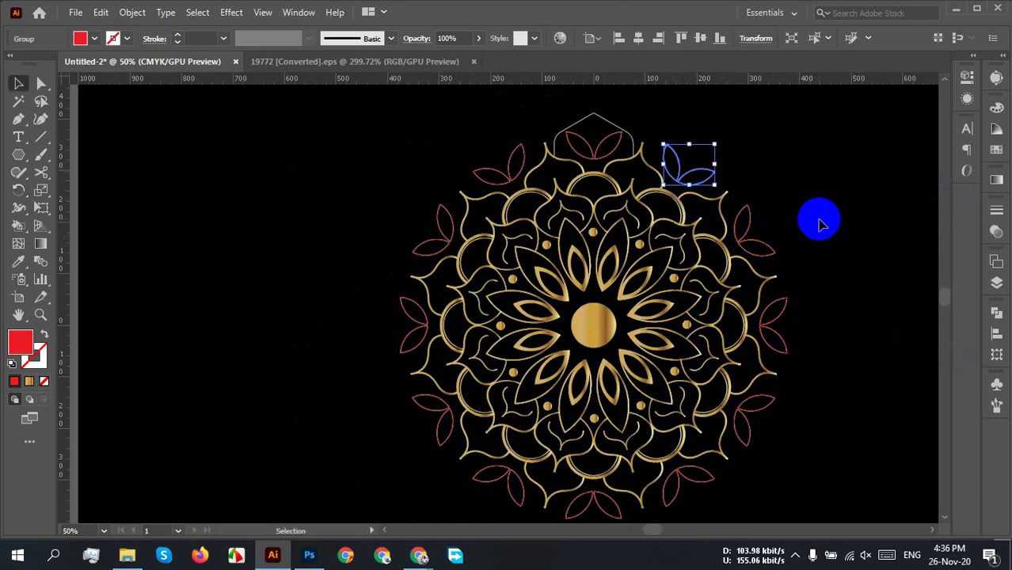
left_click(818, 224)
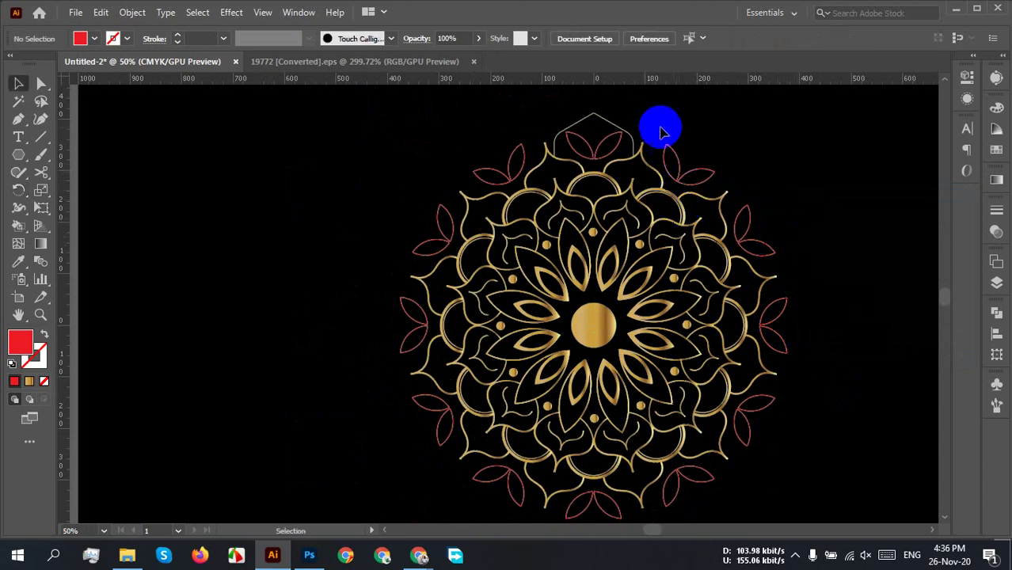
Step: Create a copy of the trimmed hexagon outline rotated 30° about the mandala's centre
left_click(620, 138)
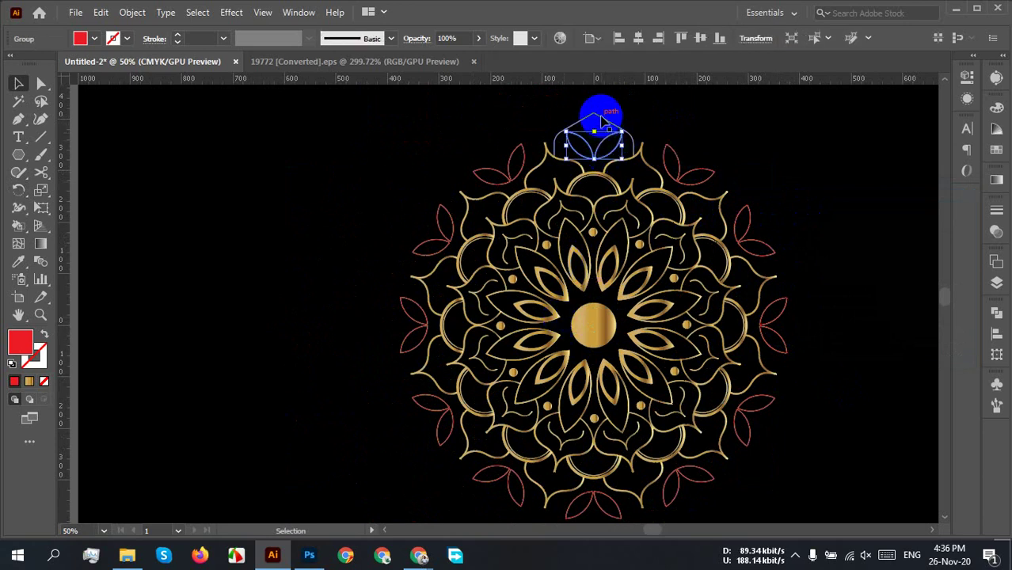
left_click(602, 118)
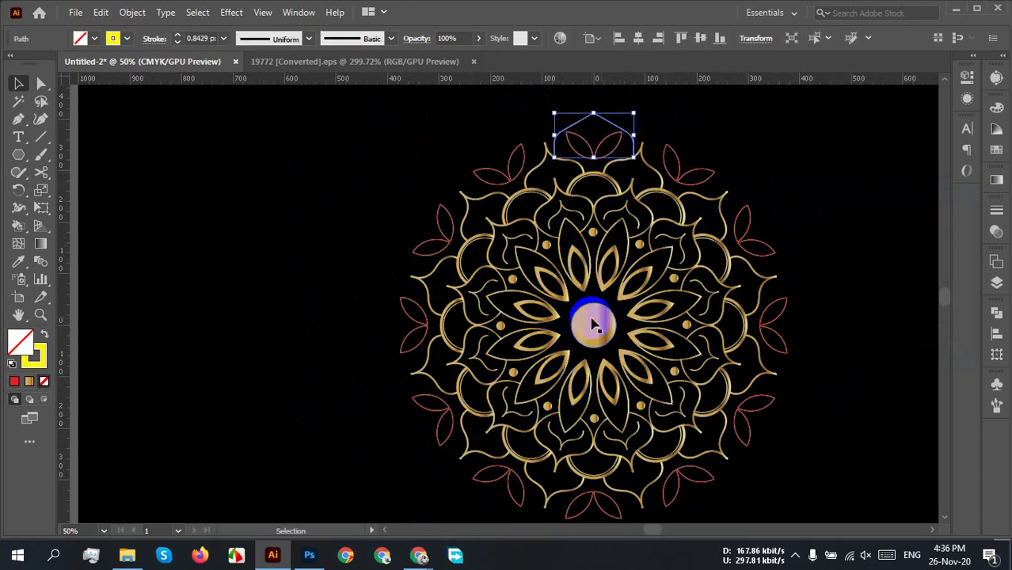
key("r")
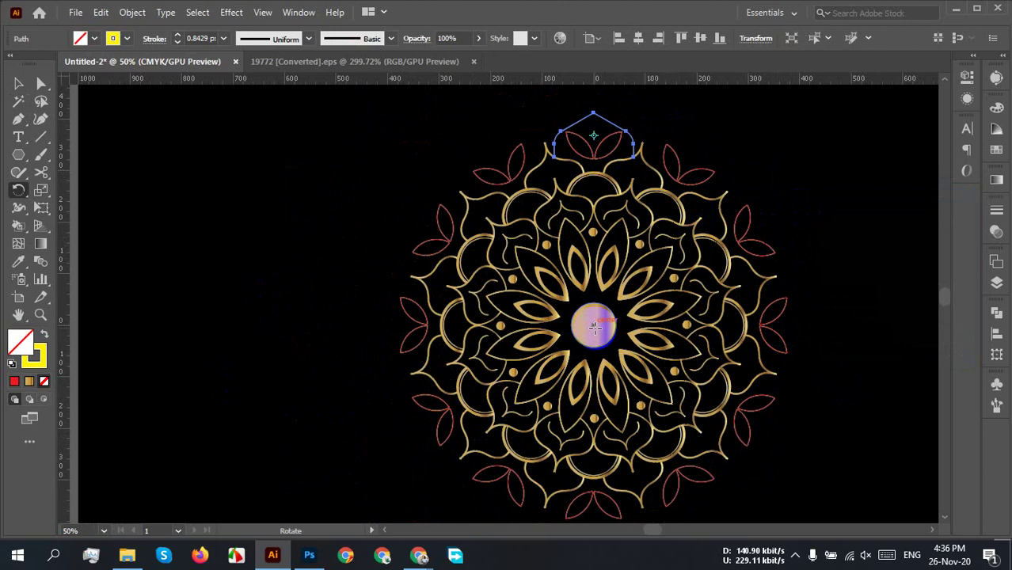
left_click(596, 332, "alt")
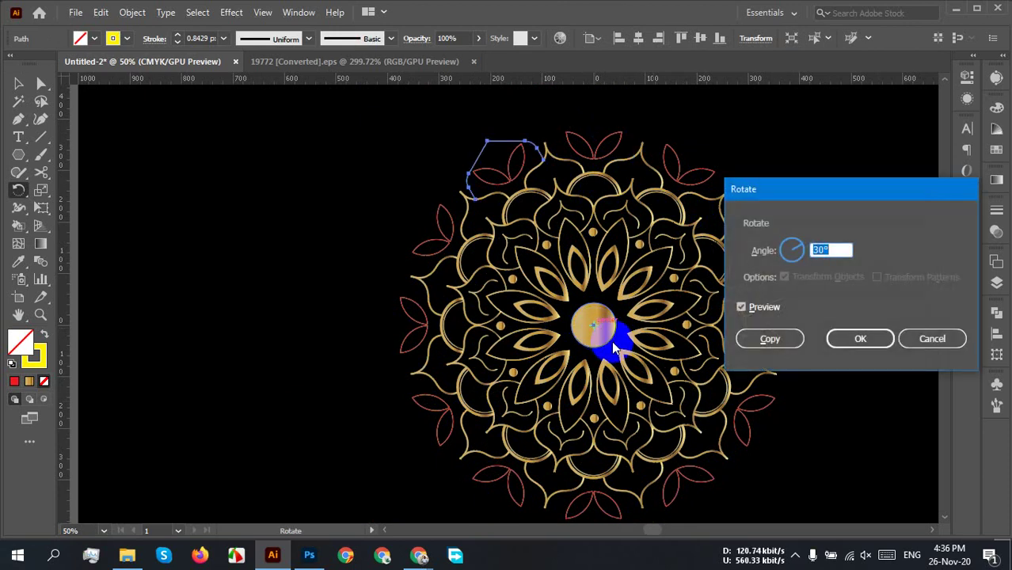
left_click(748, 338)
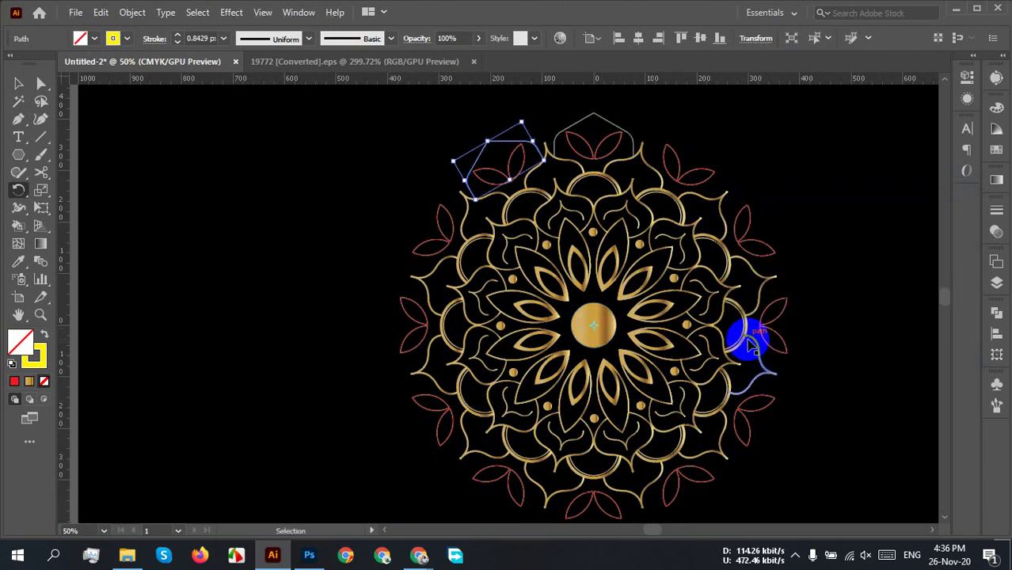
Step: Repeat the rotated hexagon copy around the mandala until each of the twelve leaf pairs is framed
key("ctrl+d")
key("ctrl+d")
key("ctrl+d")
key("ctrl+d")
key("ctrl+d")
key("ctrl+d")
key("ctrl+d")
key("ctrl+d")
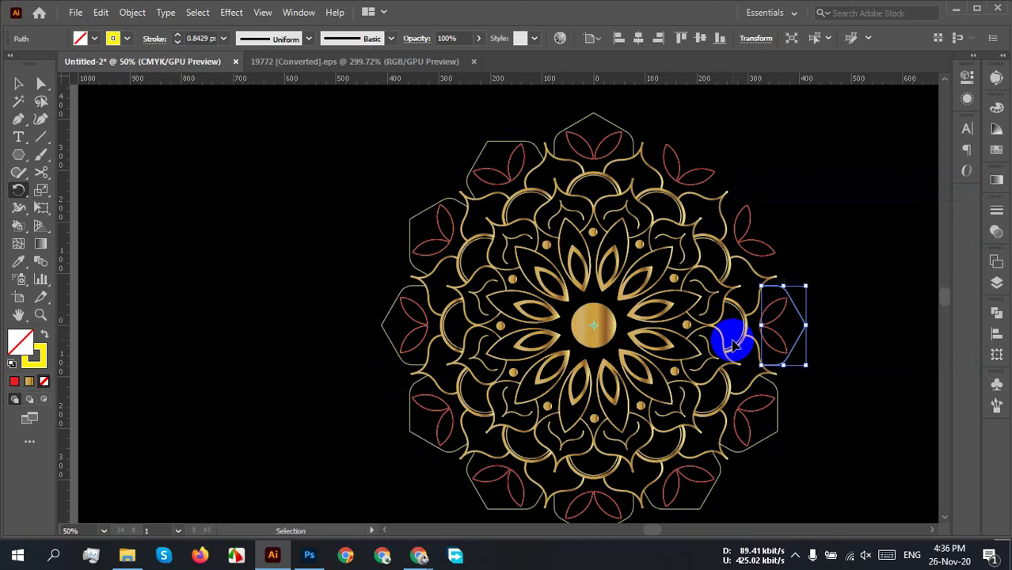
key("ctrl+d")
key("ctrl+d")
key("r")
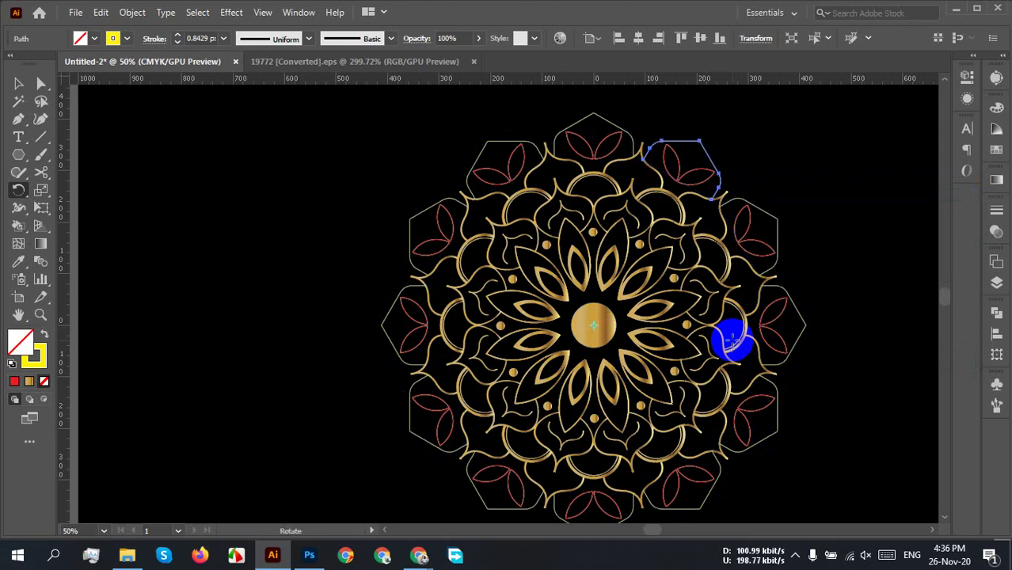
key("v")
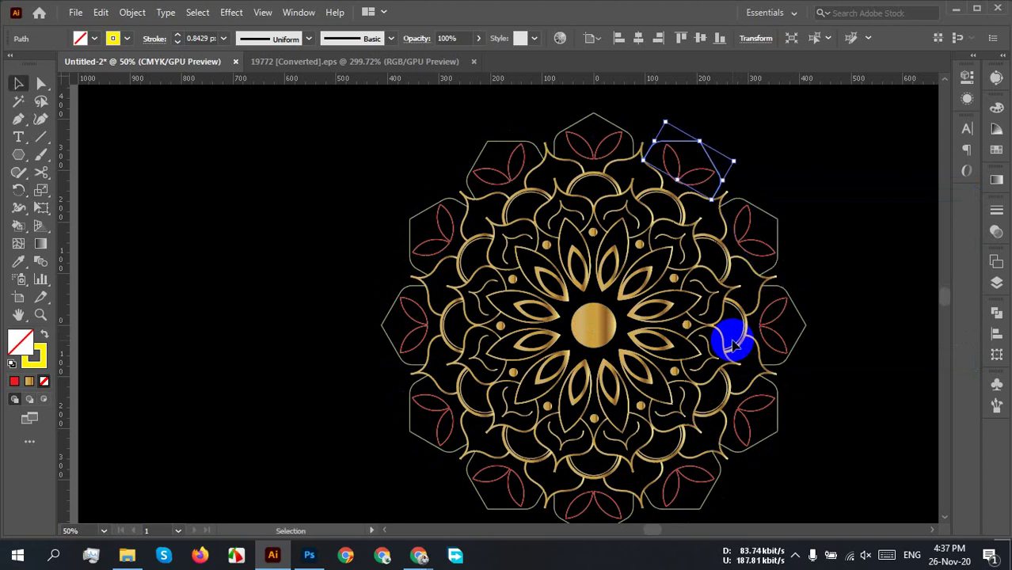
left_click(795, 222)
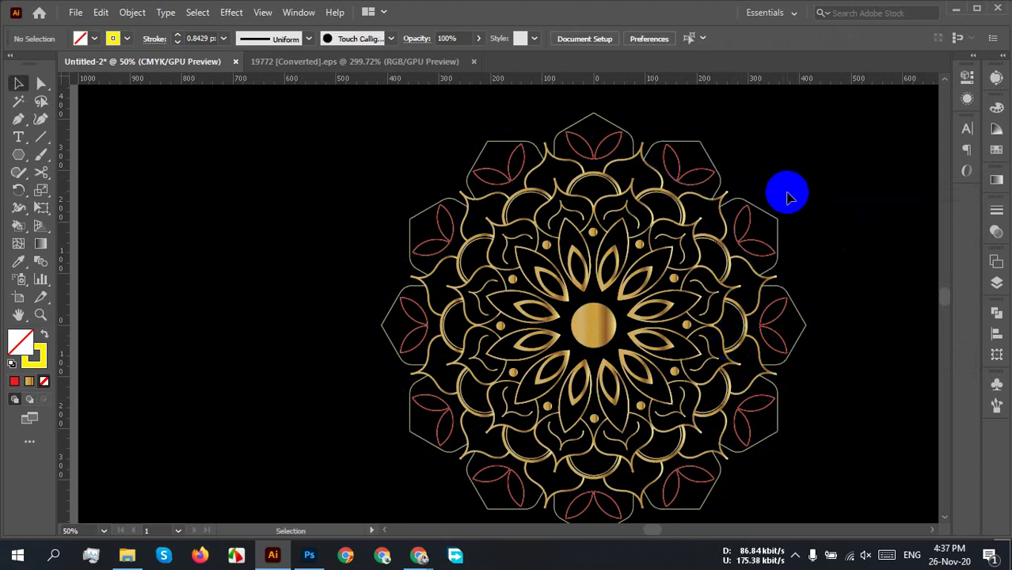
Step: Try to apply the central circle's gold gradient to the whole mandala with the Eyedropper
scroll(794, 197, "down", 3)
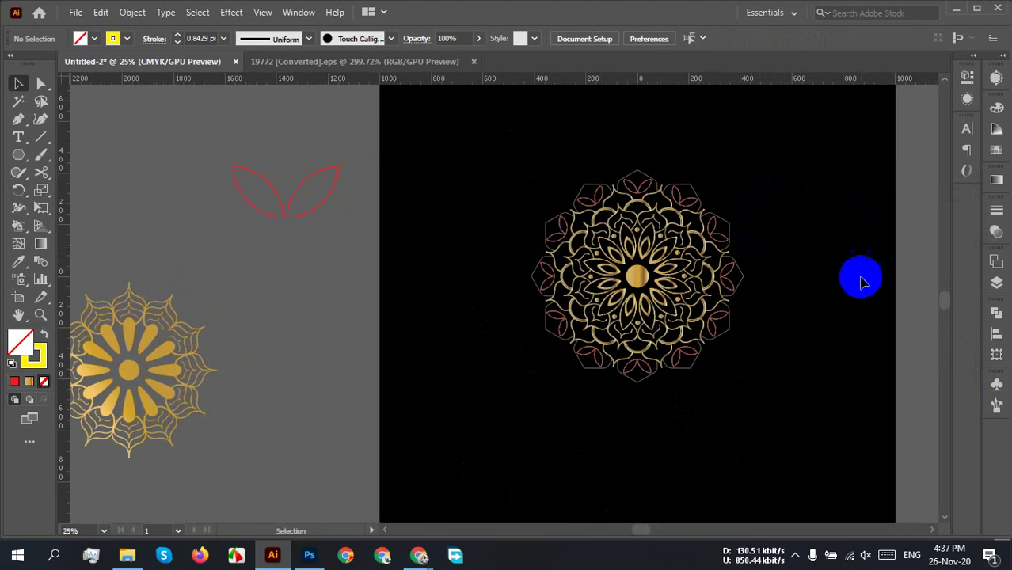
left_click_drag(779, 167, 522, 412)
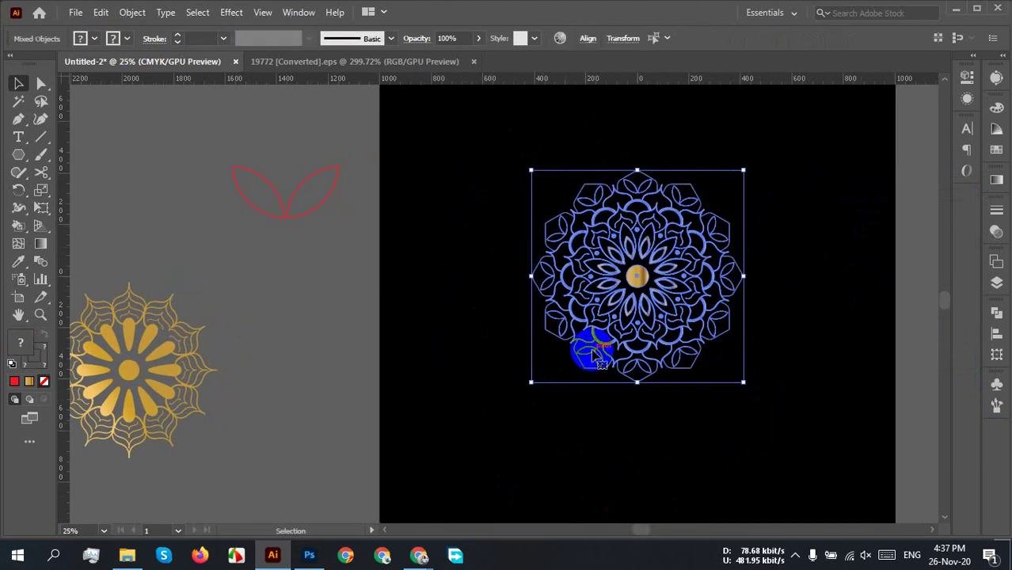
key("i")
left_click(639, 271)
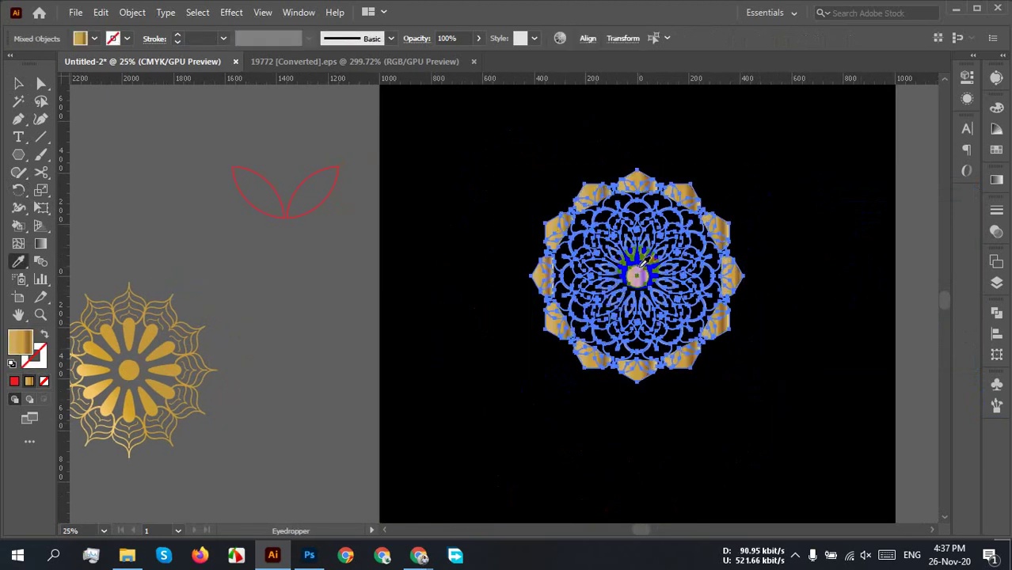
left_click(414, 355)
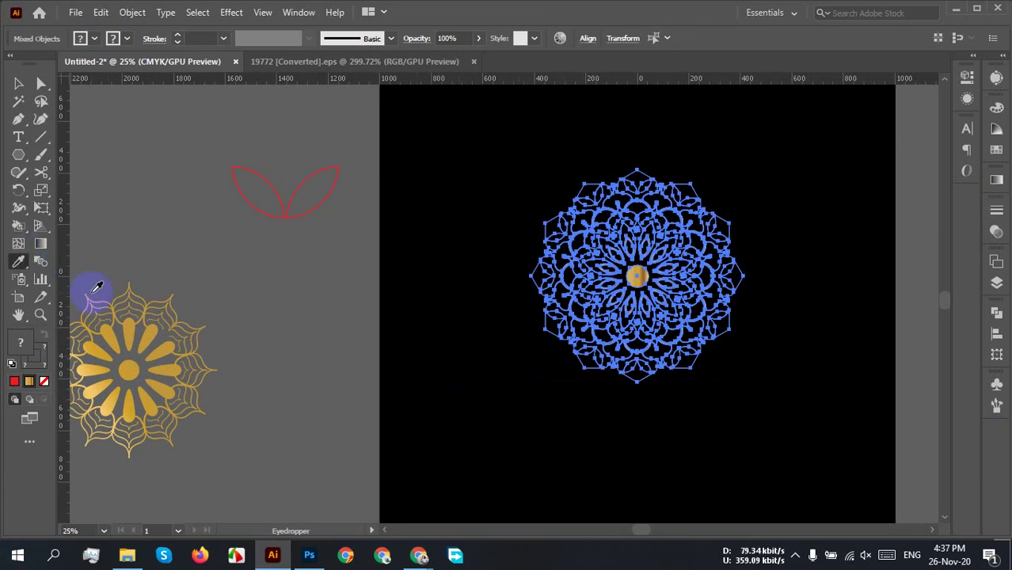
scroll(99, 277, "down", 1)
left_click(367, 262)
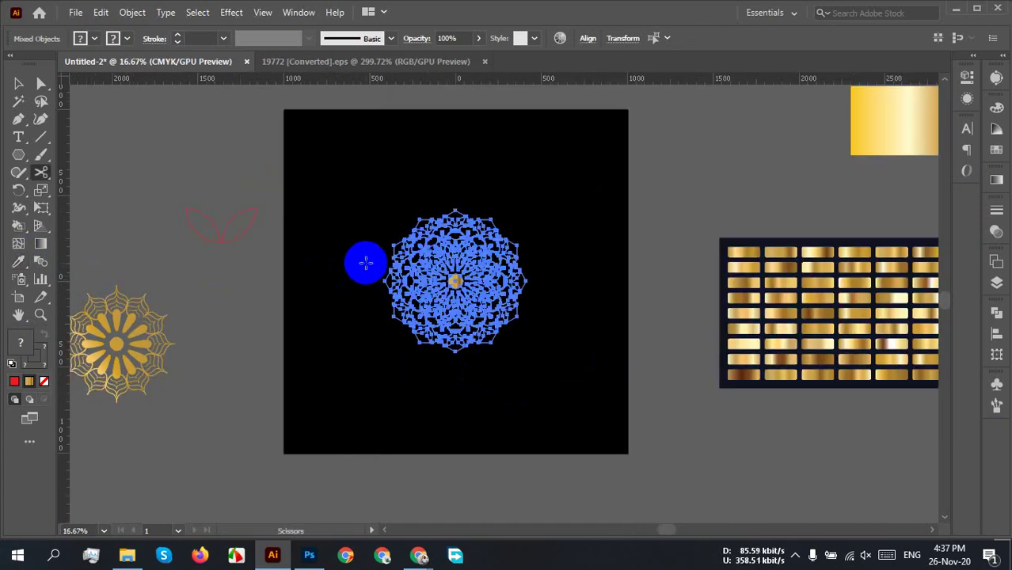
key("v")
left_click(593, 236)
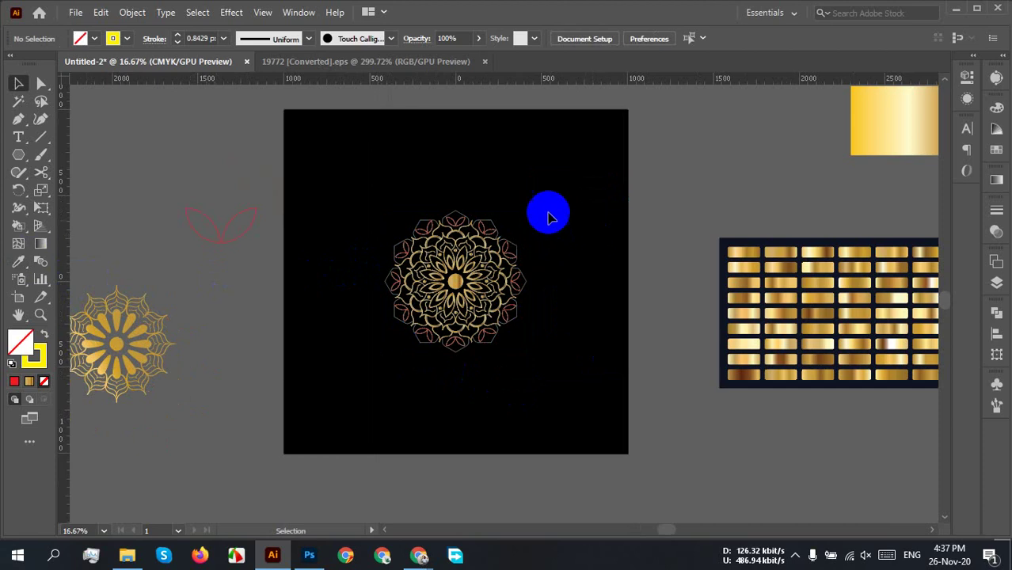
Step: Expand the fill and stroke of the whole mandala, with gradients set to 255 objects
left_click_drag(546, 192, 352, 357)
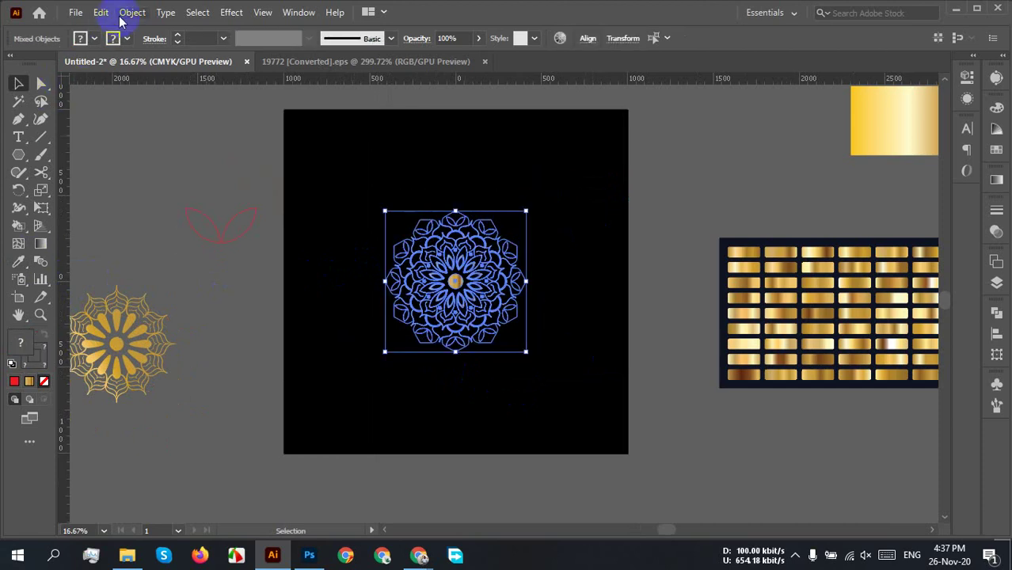
left_click(132, 12)
left_click(218, 174)
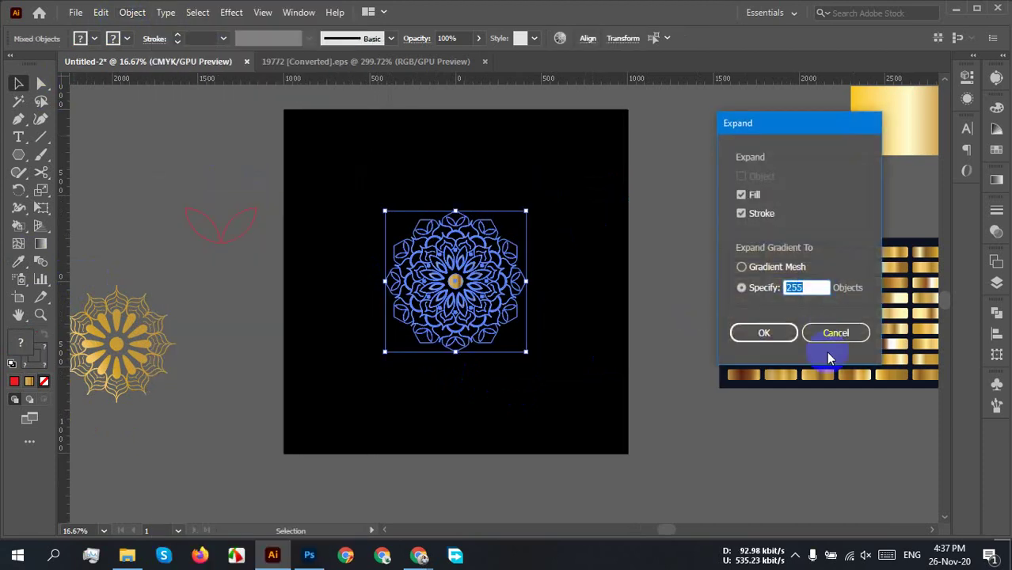
left_click(775, 332)
Step: Recolour the whole expanded mandala with the solid gold-brown sampled from its central circle using the Eyedropper
left_click_drag(746, 309, 452, 290)
key("i")
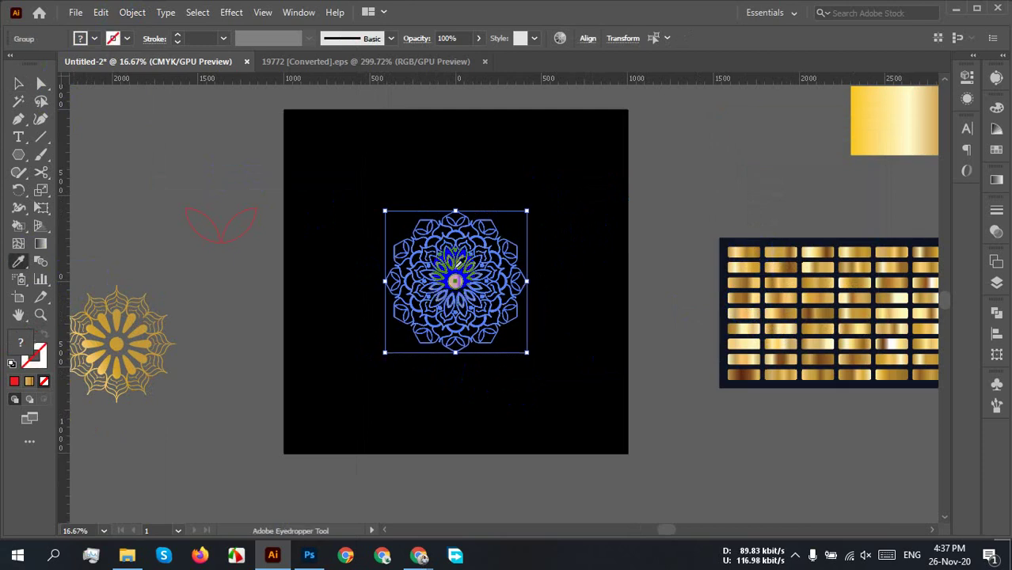
left_click(456, 277)
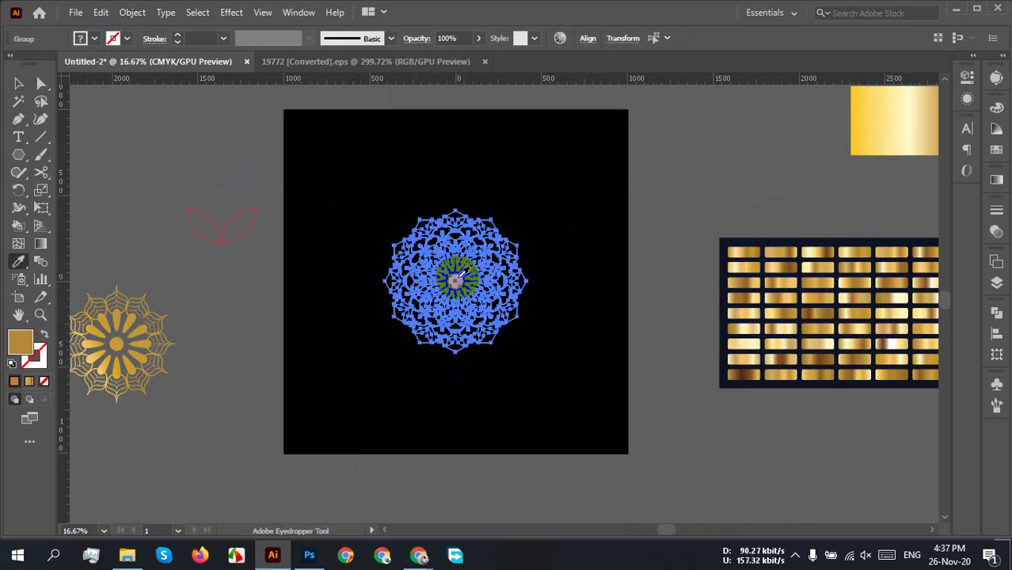
key("v")
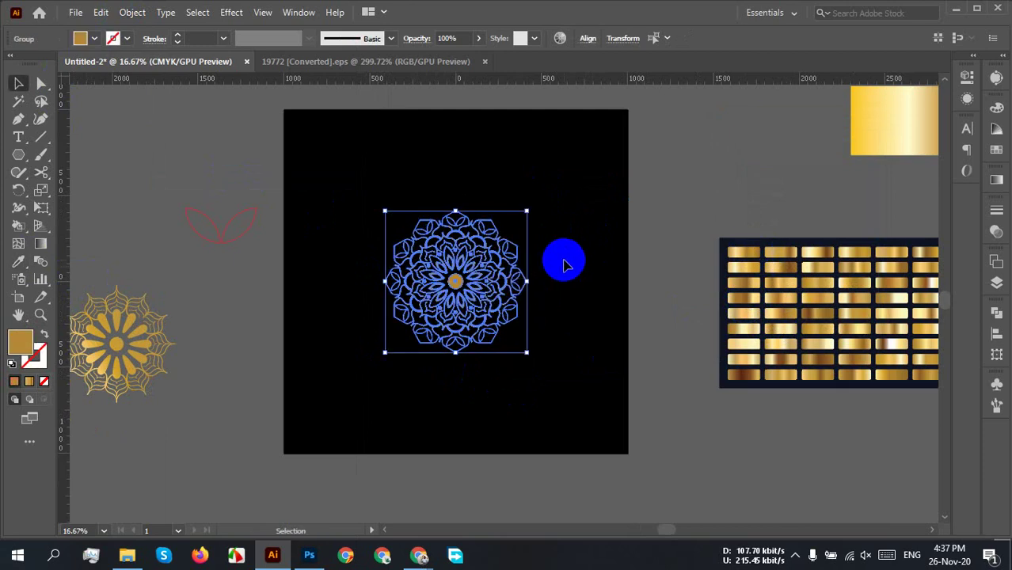
left_click(598, 231)
scroll(492, 237, "up", 4)
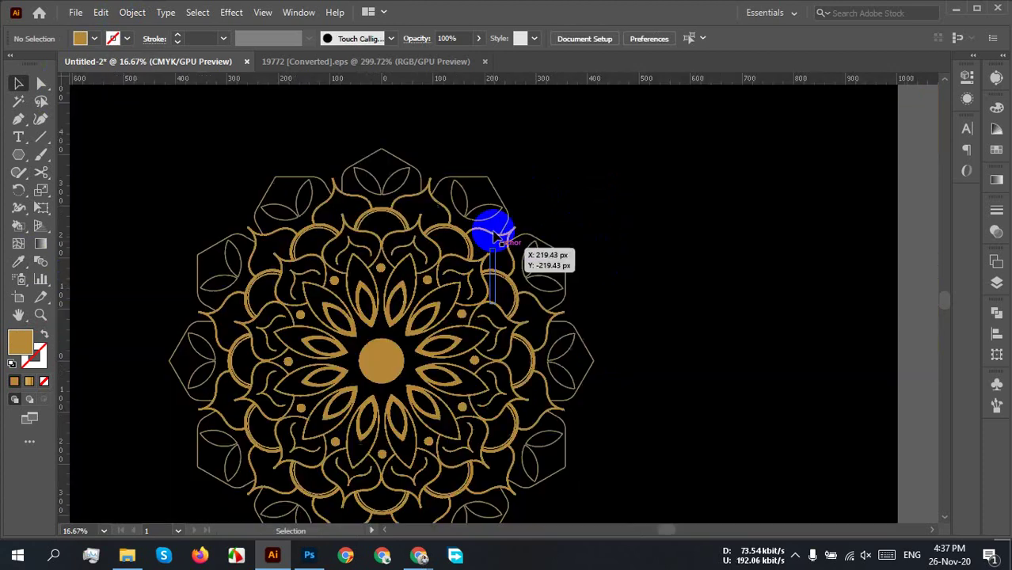
Step: Try to apply the gold gradient of the palette's first swatch to the whole solid gold-brown mandala with the Eyedropper
scroll(648, 267, "up", 1)
scroll(650, 262, "down", 3)
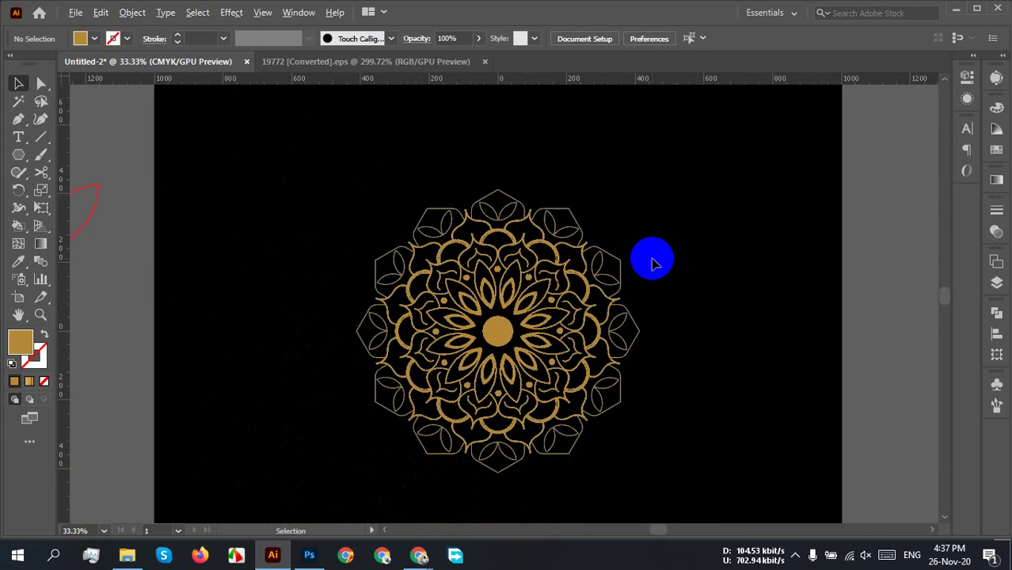
left_click_drag(708, 176, 602, 428)
scroll(602, 428, "down", 4)
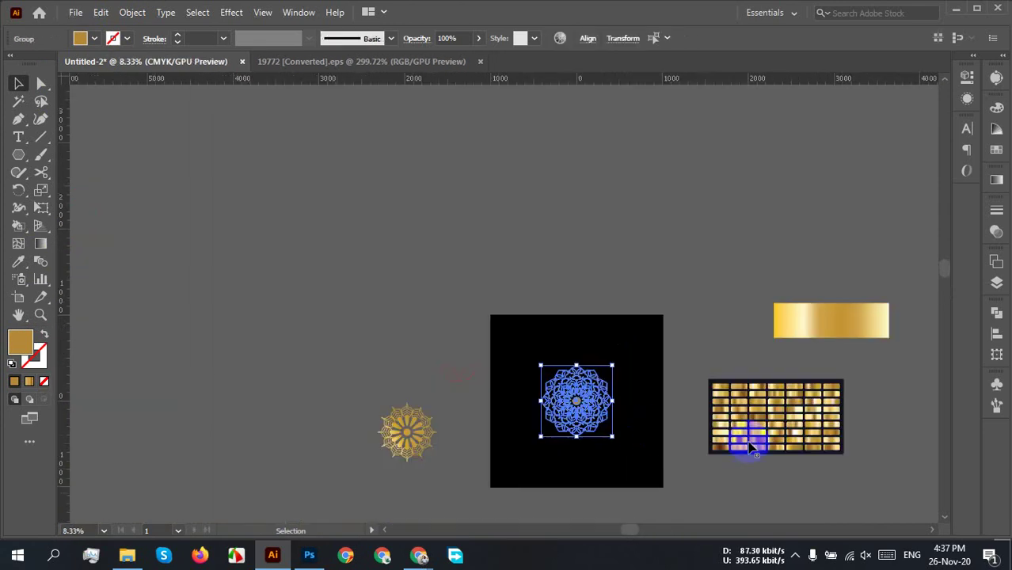
scroll(729, 400, "up", 4)
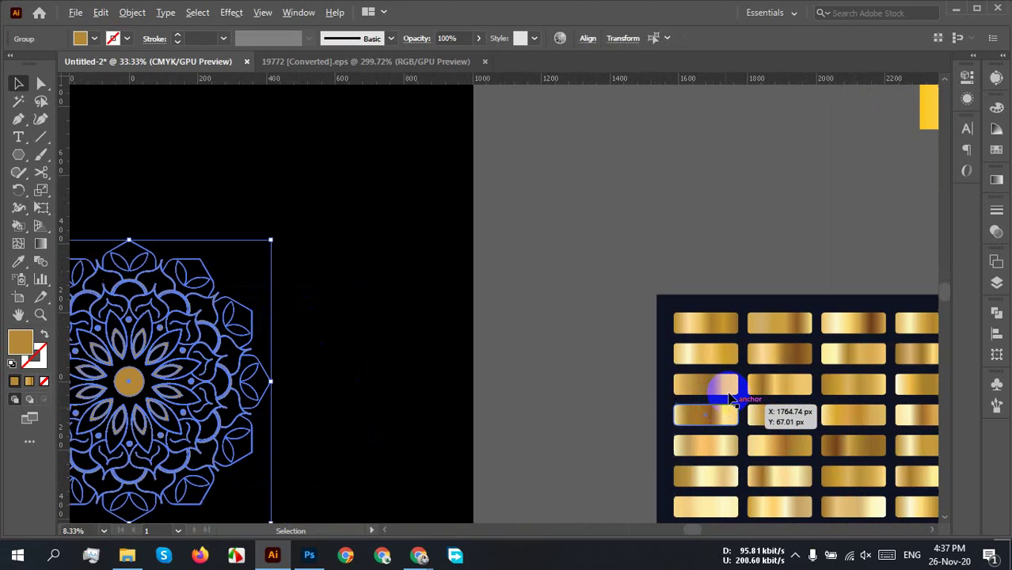
key("i")
left_click(696, 321)
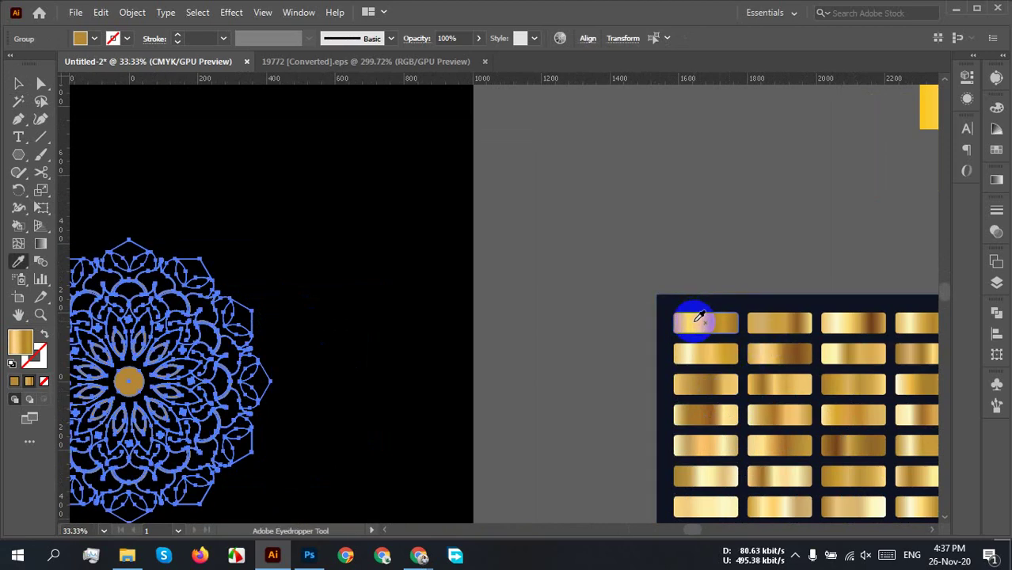
left_click(231, 359)
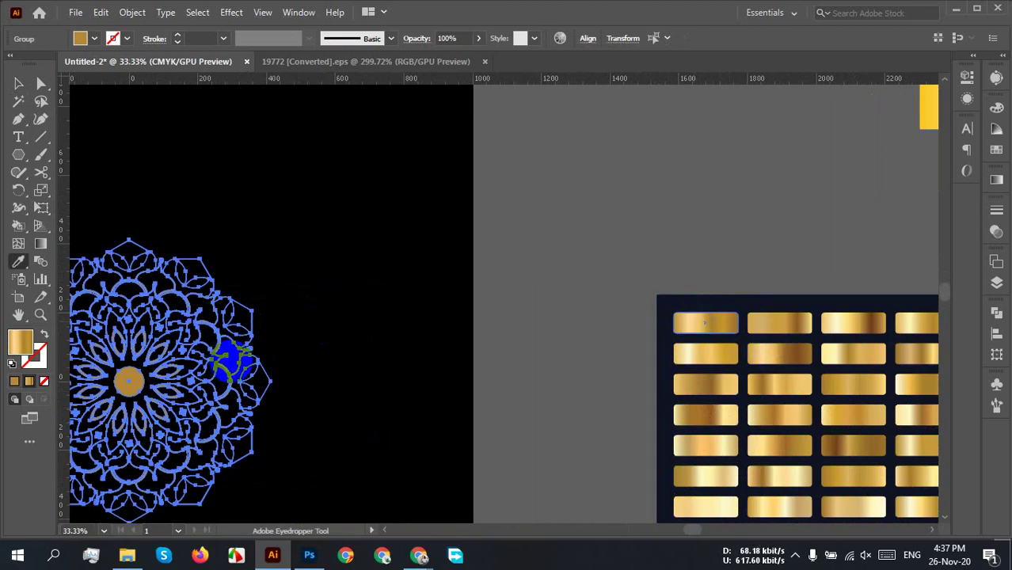
left_click(235, 357)
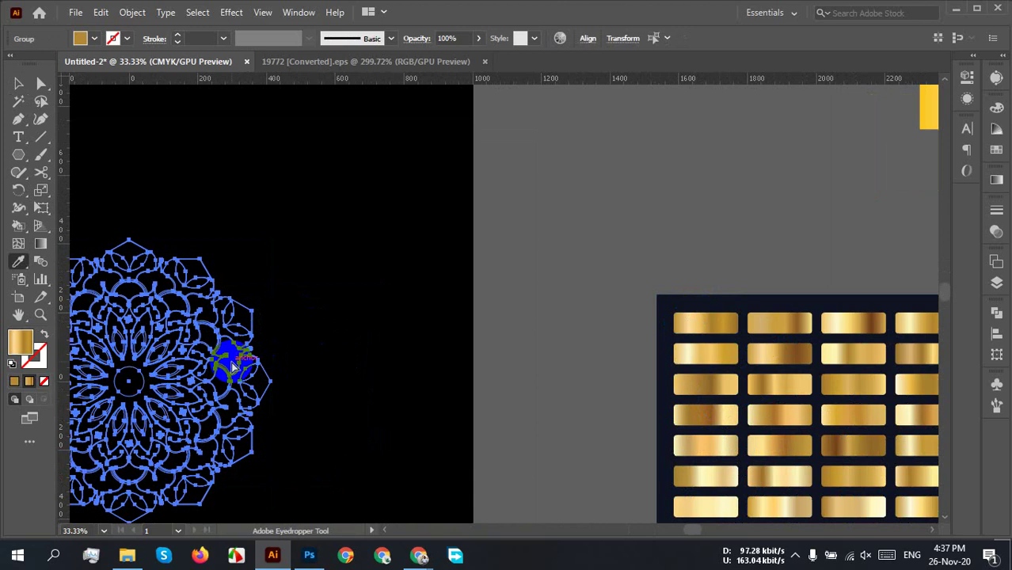
left_click(234, 365)
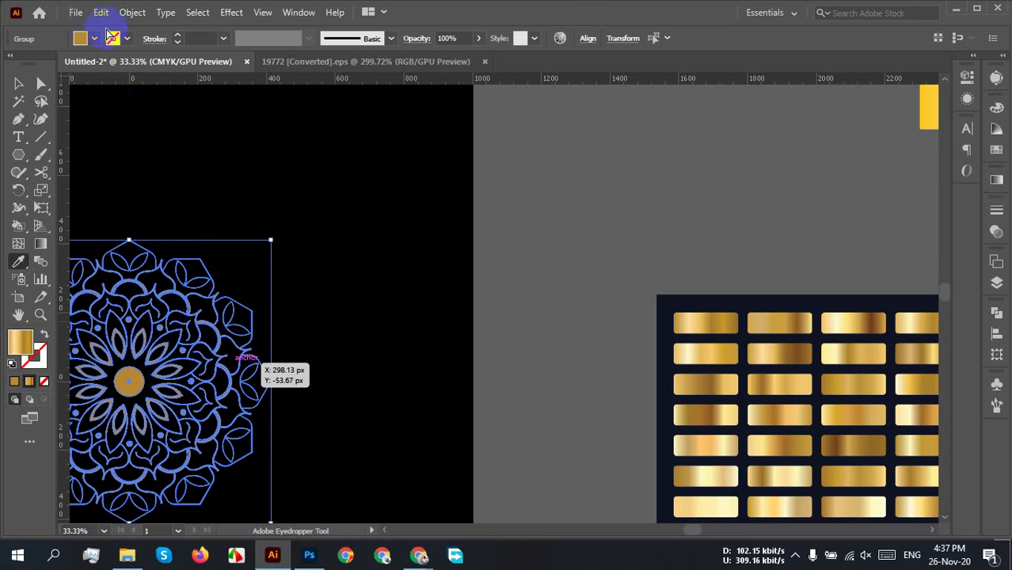
Step: Expand the mandala's fill and stroke, with gradients specified as 255 objects
left_click(132, 12)
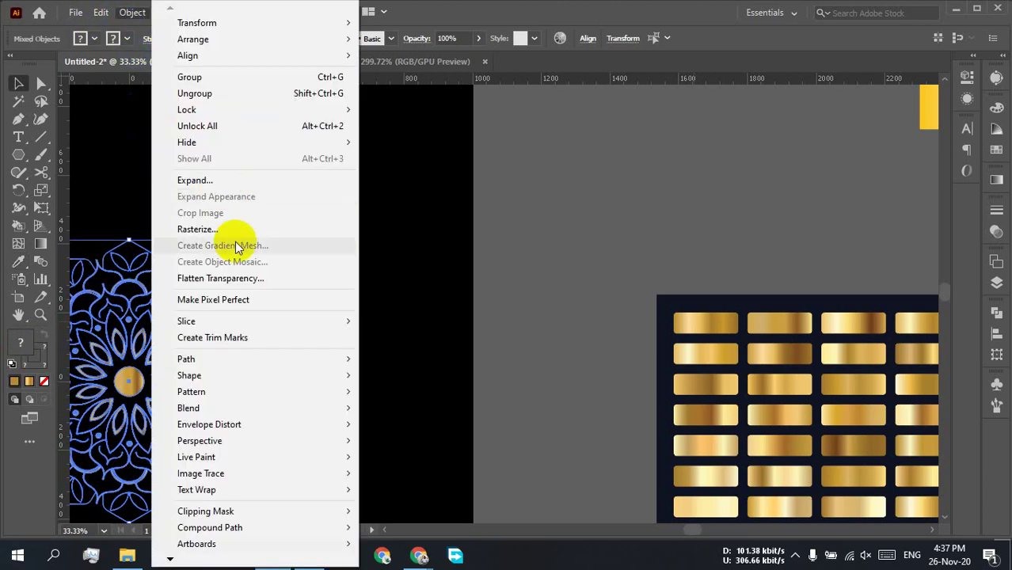
left_click(198, 179)
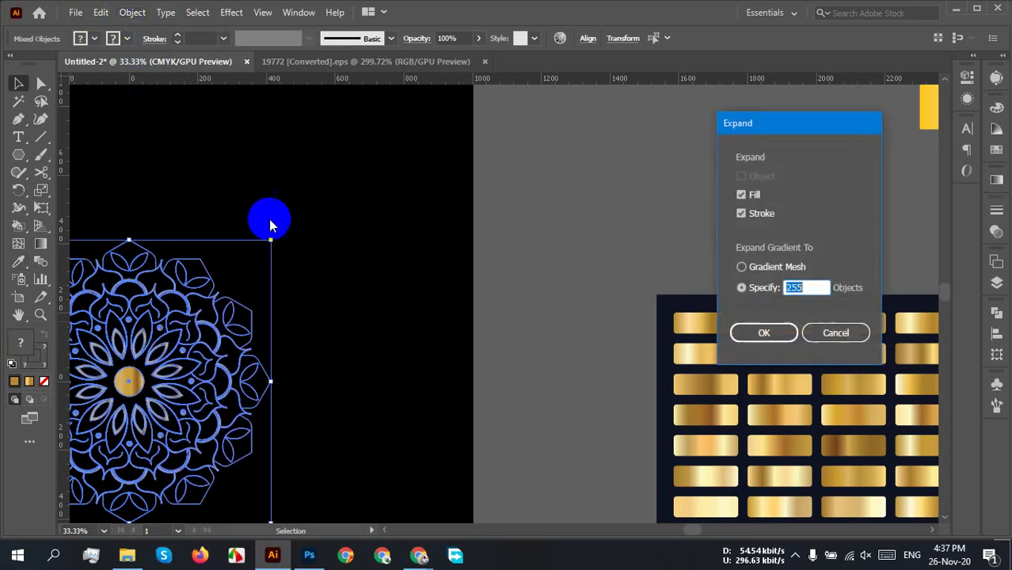
left_click(744, 331)
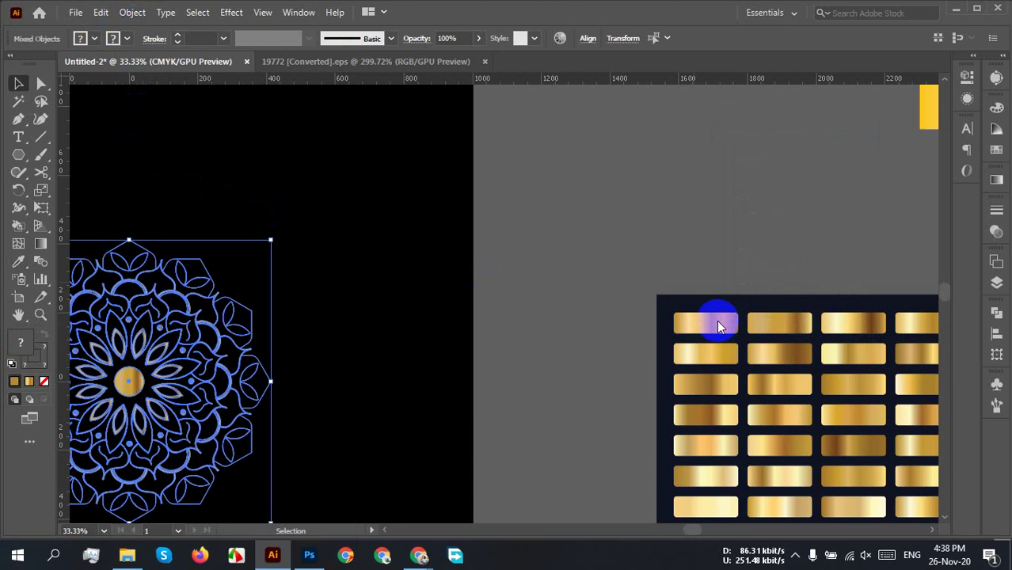
Step: Fill the expanded mandala with a gold gradient sampled from the palette's first row using the Eyedropper, and deselect it
key("i")
left_click(718, 323)
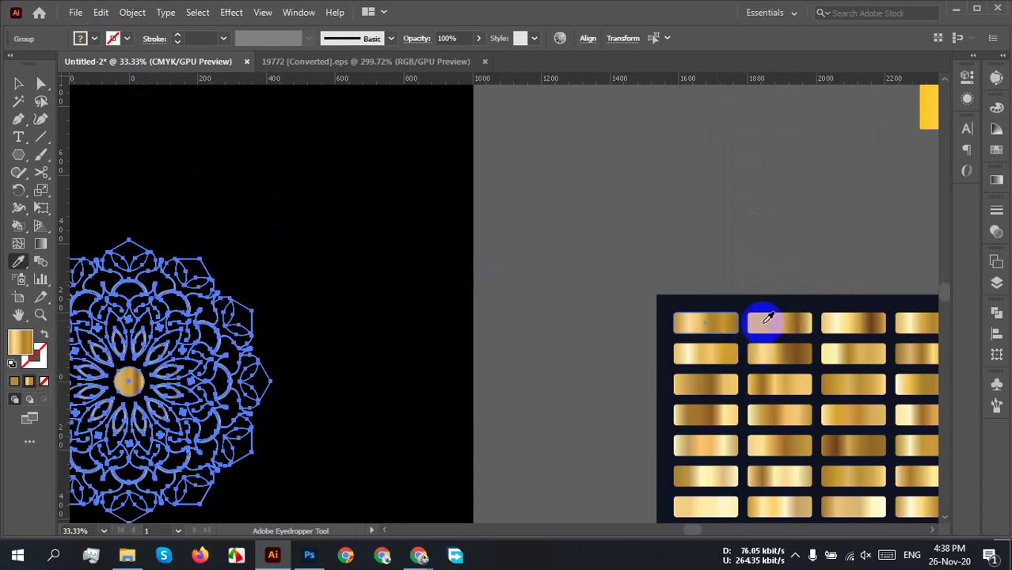
left_click(768, 319)
key("v")
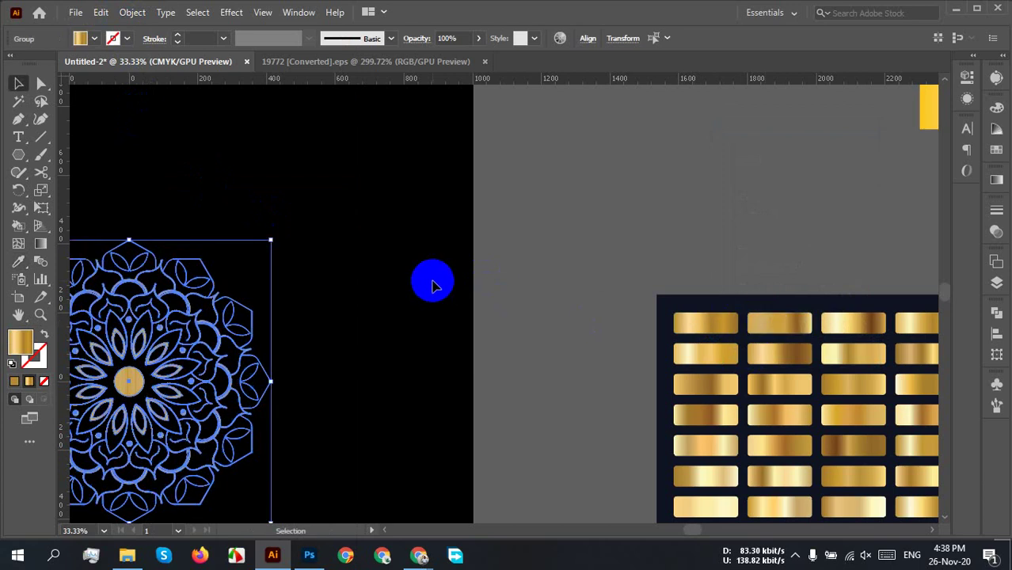
left_click(432, 284)
Step: Examine the gradient fill on the mandala's petals, dots and central circle, both close up and as a whole
left_click_drag(395, 337, 542, 270)
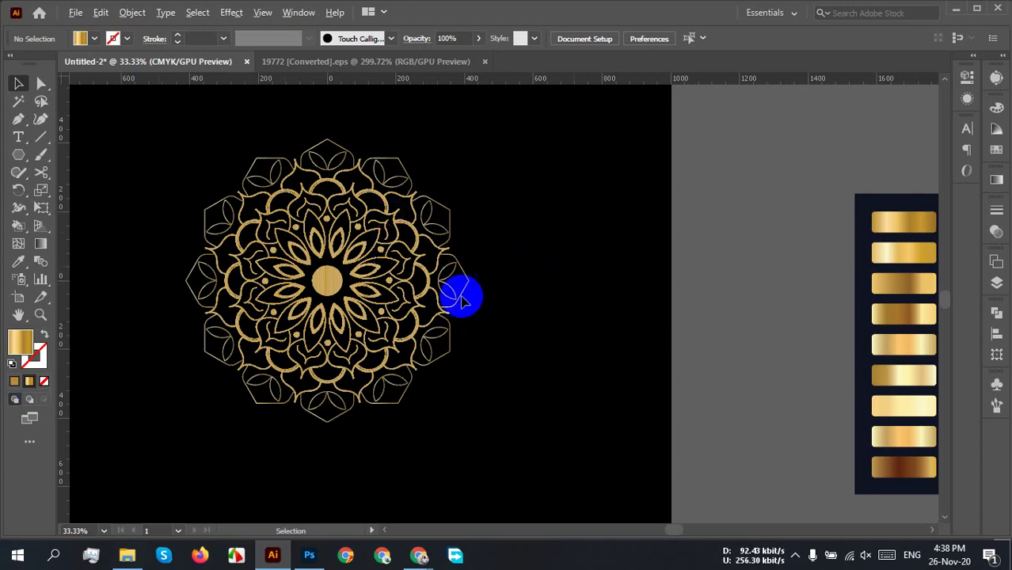
scroll(463, 293, "down", 3)
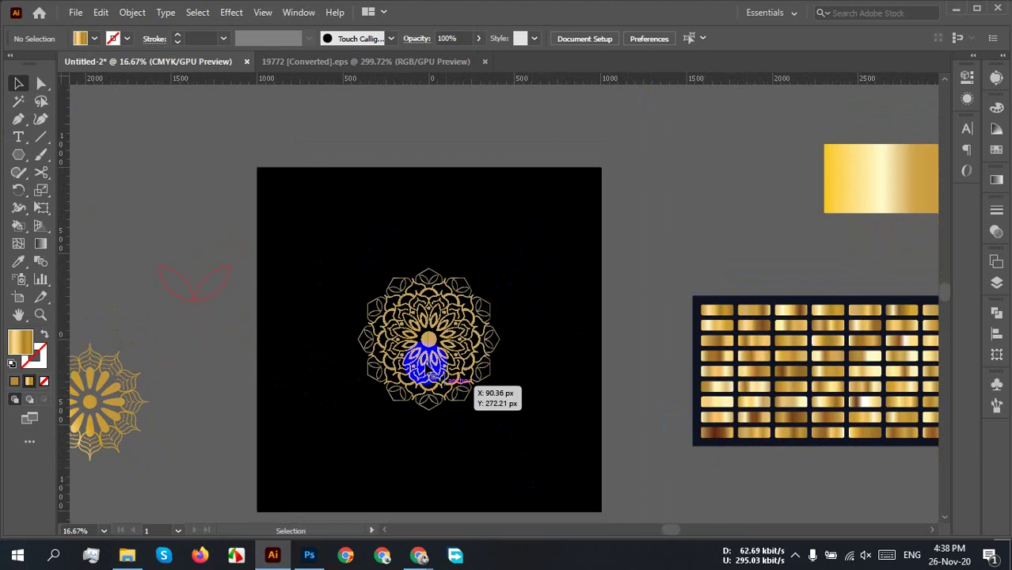
scroll(459, 279, "up", 2)
scroll(433, 294, "up", 5)
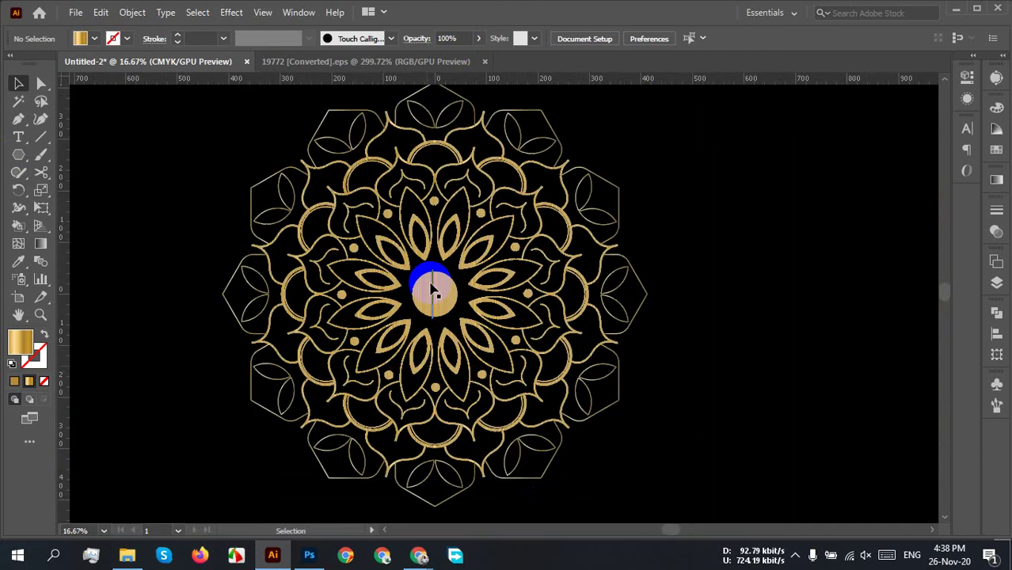
scroll(479, 318, "up", 5)
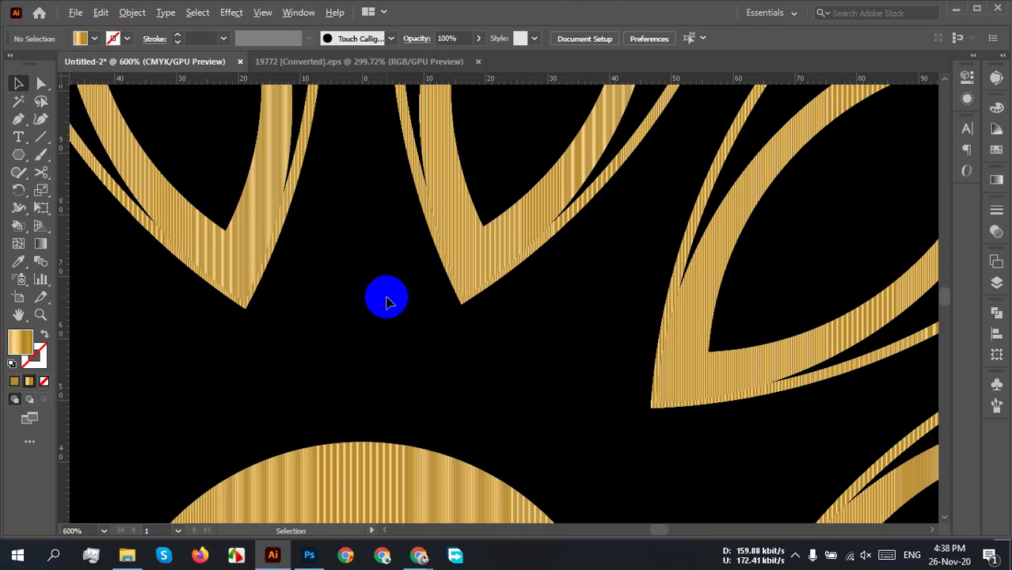
scroll(384, 297, "up", 4)
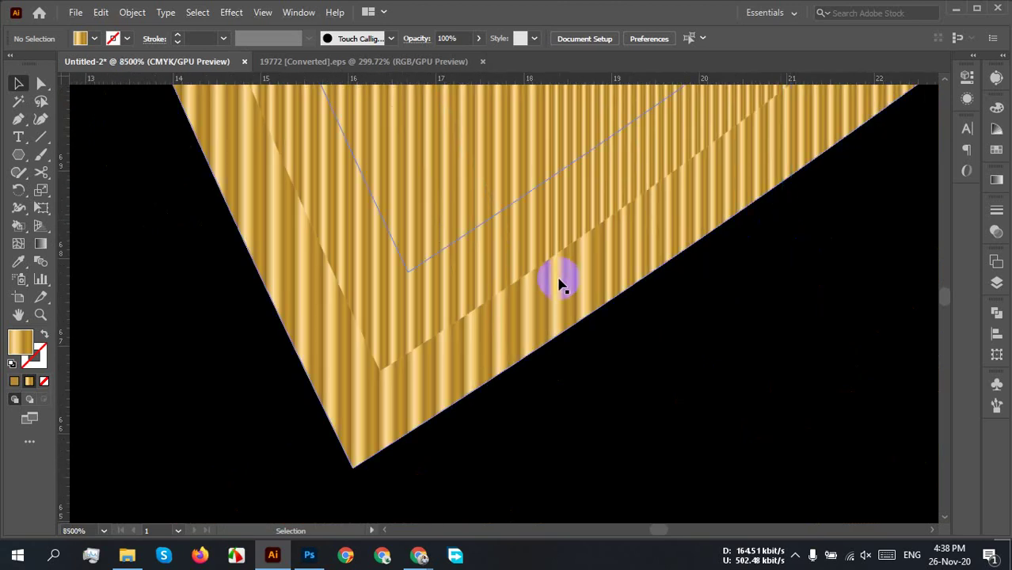
scroll(564, 339, "down", 5)
scroll(567, 341, "down", 4)
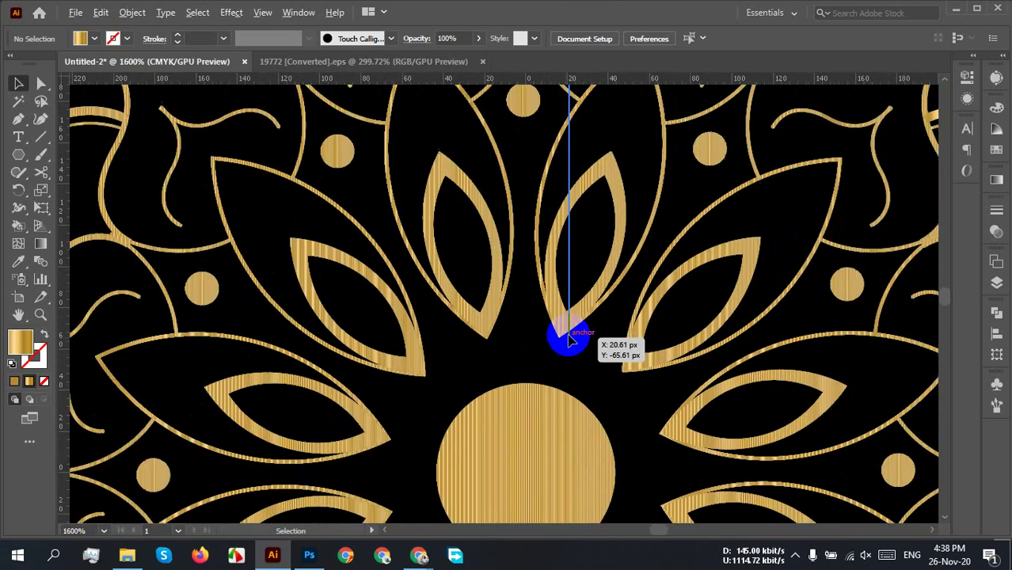
scroll(569, 340, "down", 1)
scroll(569, 340, "down", 11)
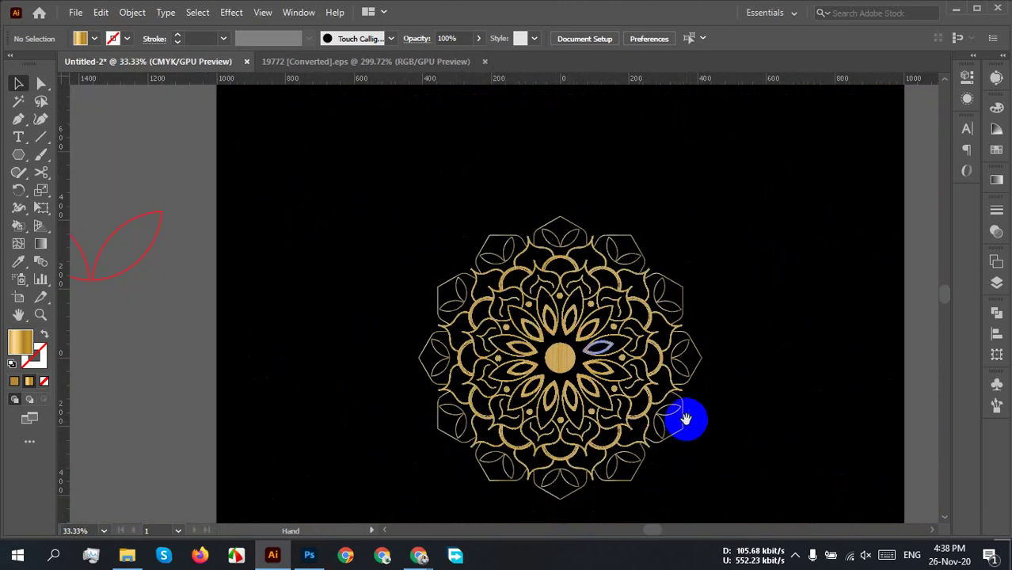
scroll(633, 317, "up", 1)
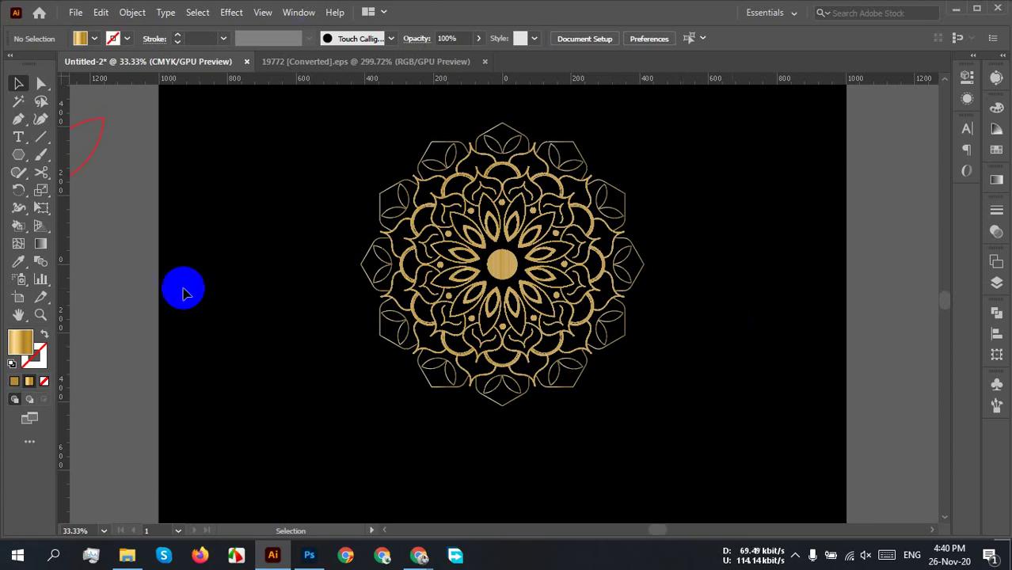
Step: Switch to the Google Meet call in Chrome and open the meeting's chat messages
mouse_move(419, 555)
left_click(294, 470)
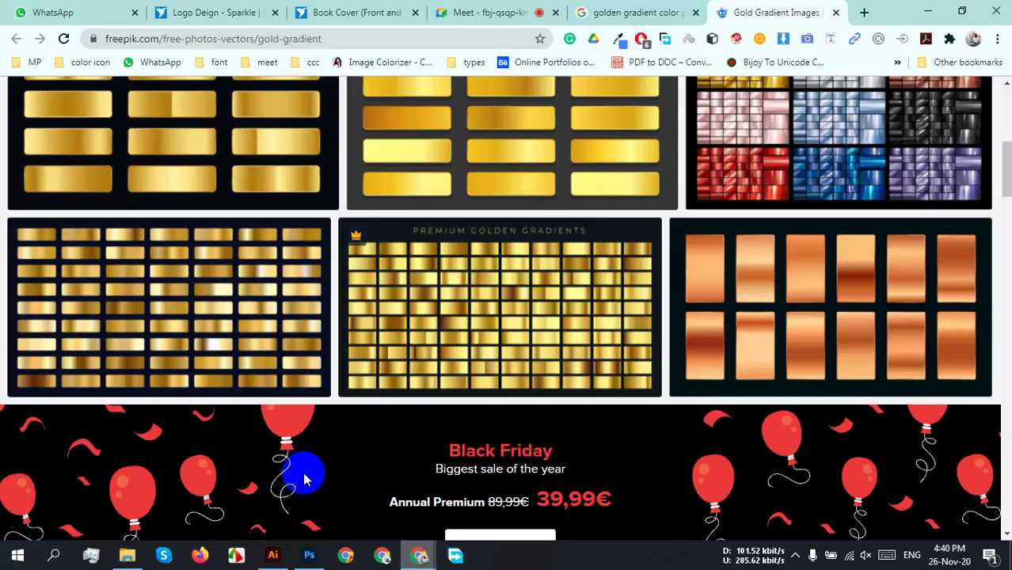
left_click(478, 12)
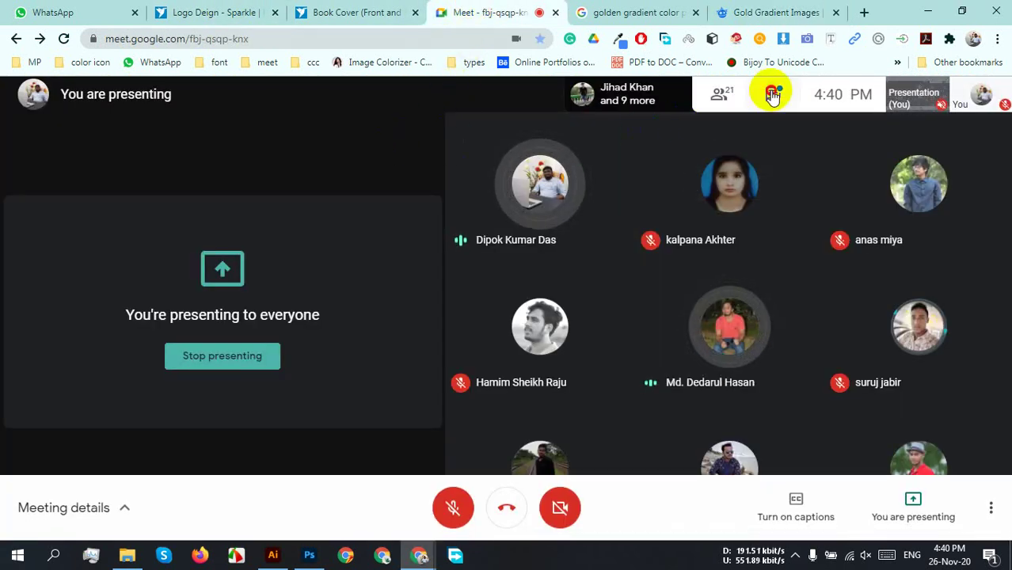
left_click(772, 95)
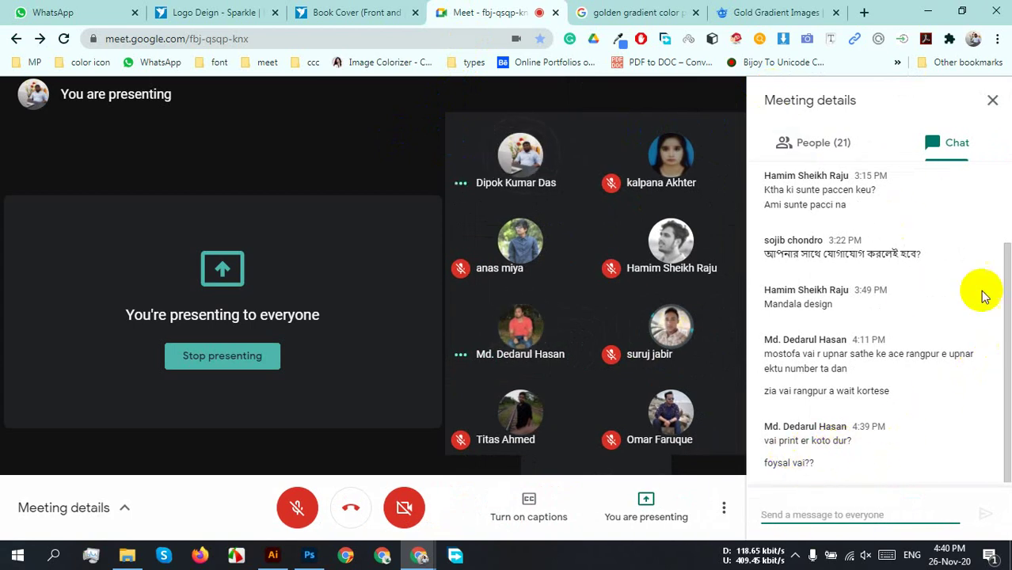
left_click(992, 100)
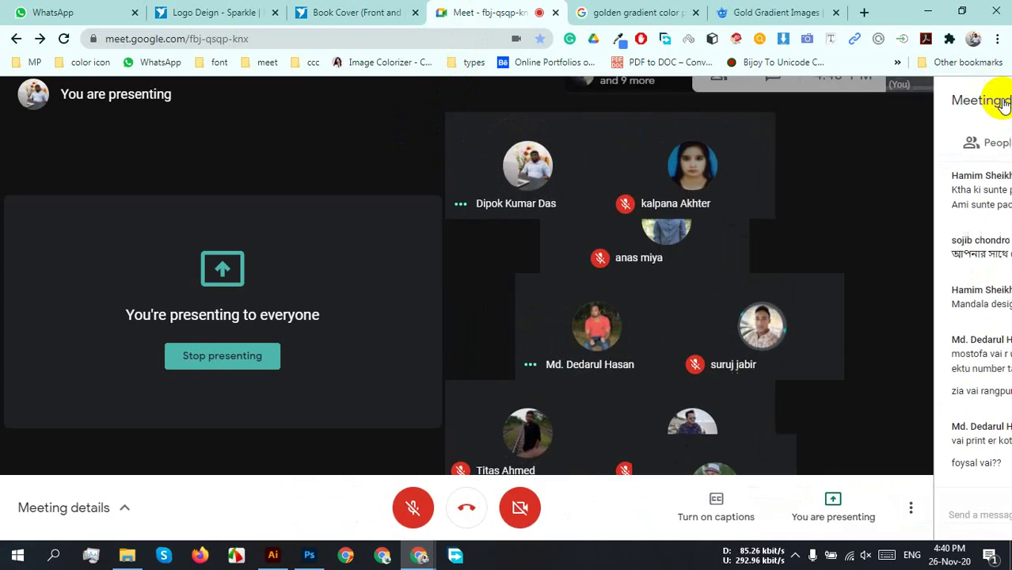
left_click(775, 93)
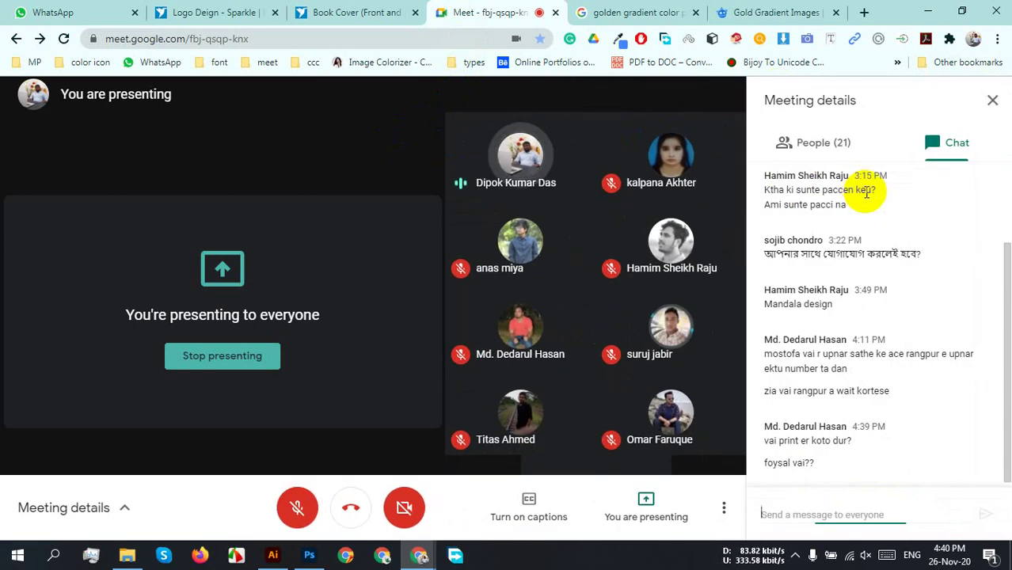
Step: Search Google for the word "Mandala" from the chat message, look over the results page and return to the meeting
left_click_drag(801, 304, 756, 312)
right_click(789, 306)
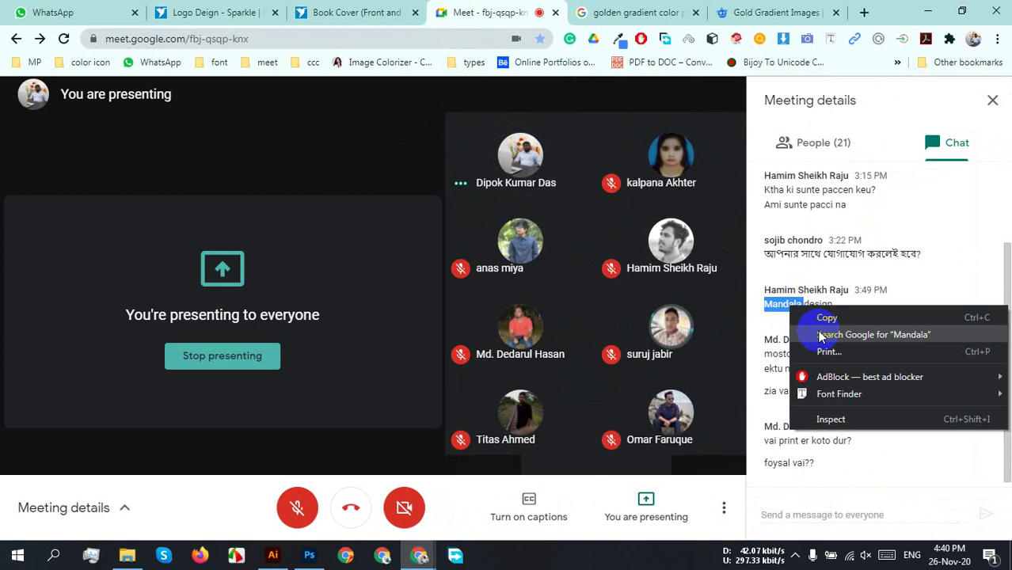
left_click(856, 342)
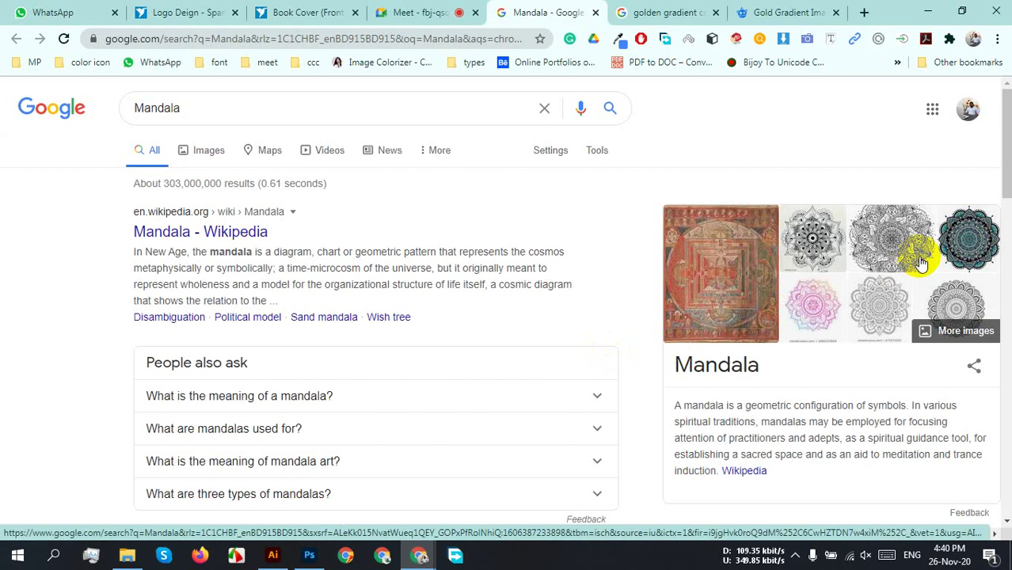
left_click(918, 262)
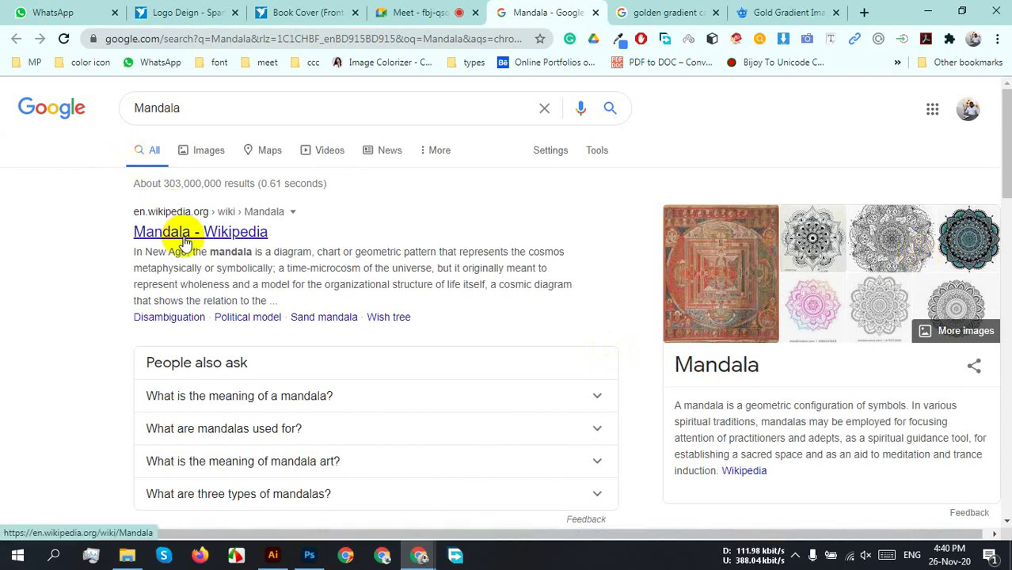
left_click(399, 14)
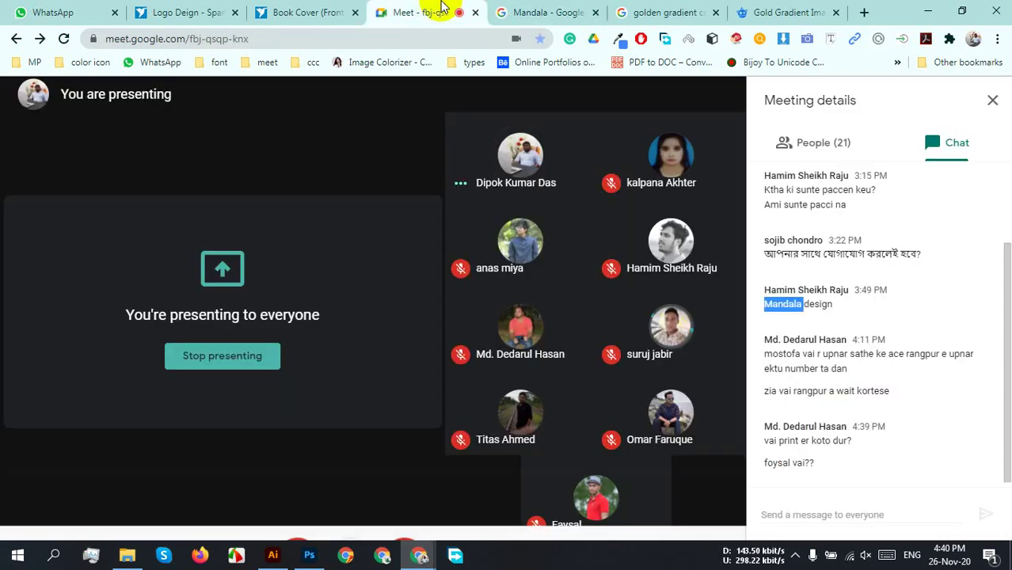